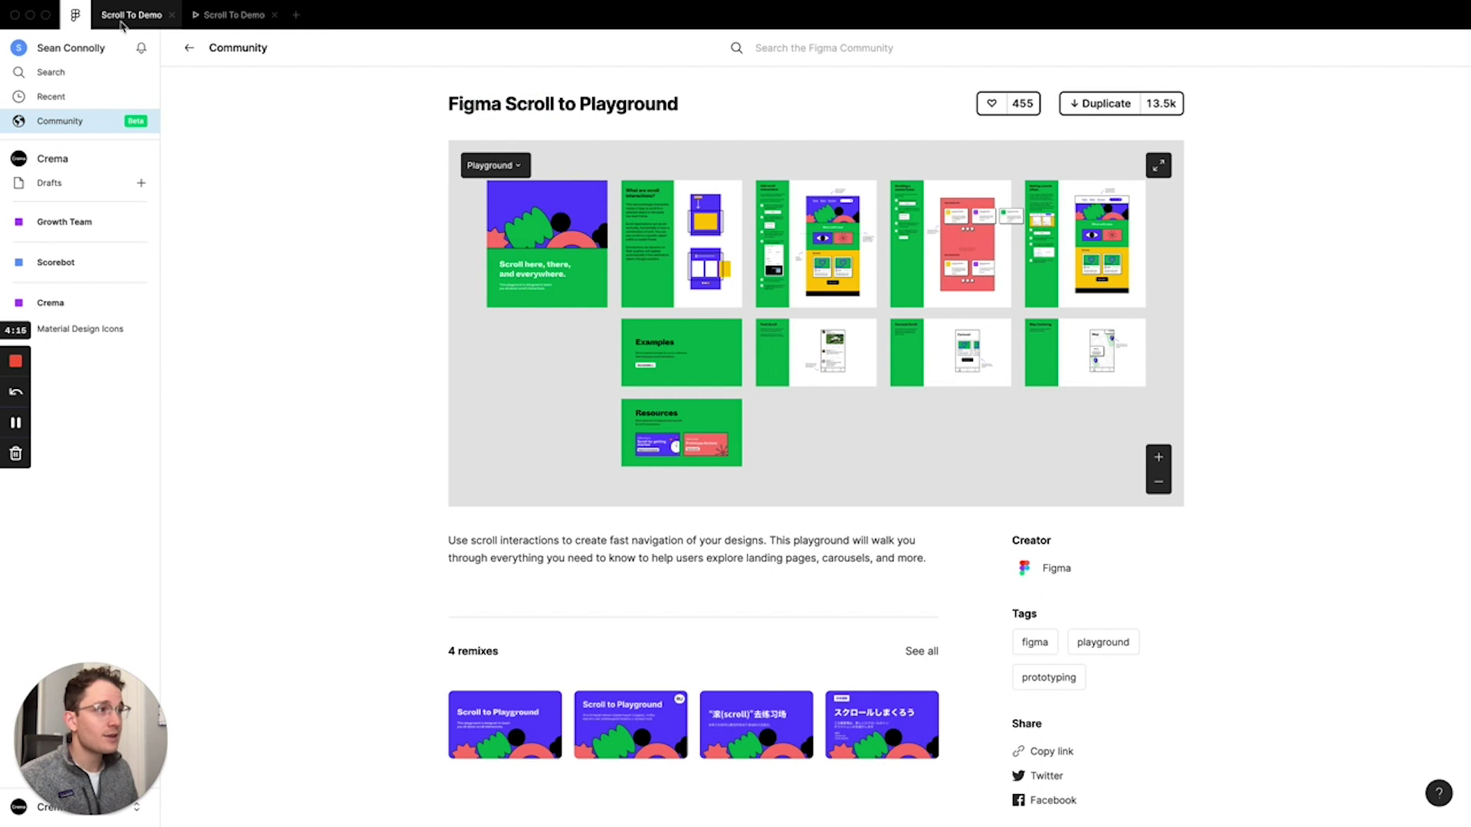
- Open the Scroll To Demo design file and examine the desktop frame's header, the Work link's prototype connection and the content sections
{"action": "left_click", "coordinate": [121, 19]}
{"action": "left_click_drag", "start_coordinate": [427, 151], "coordinate": [1045, 638]}
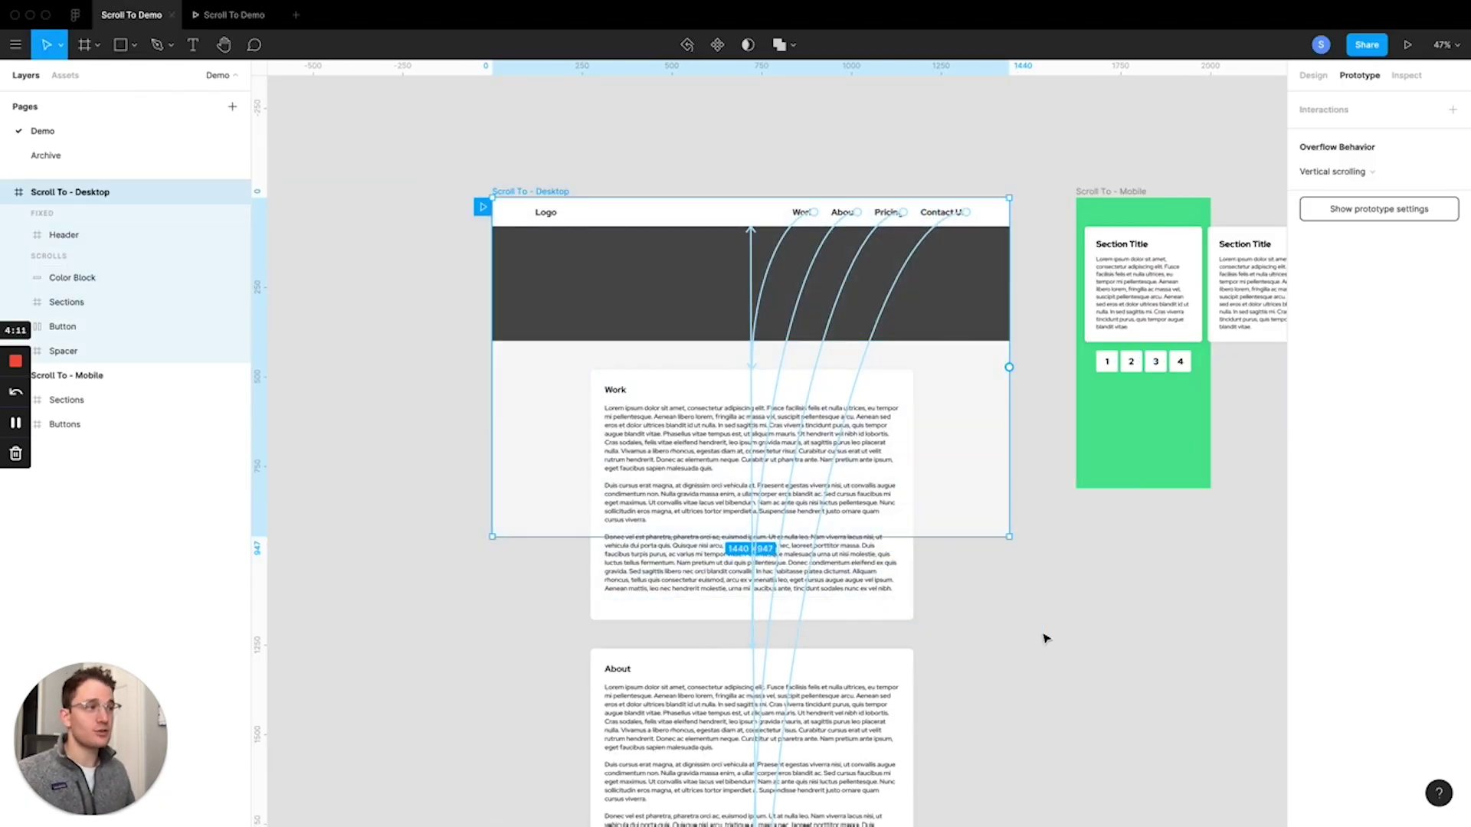
{"action": "left_click", "coordinate": [875, 167]}
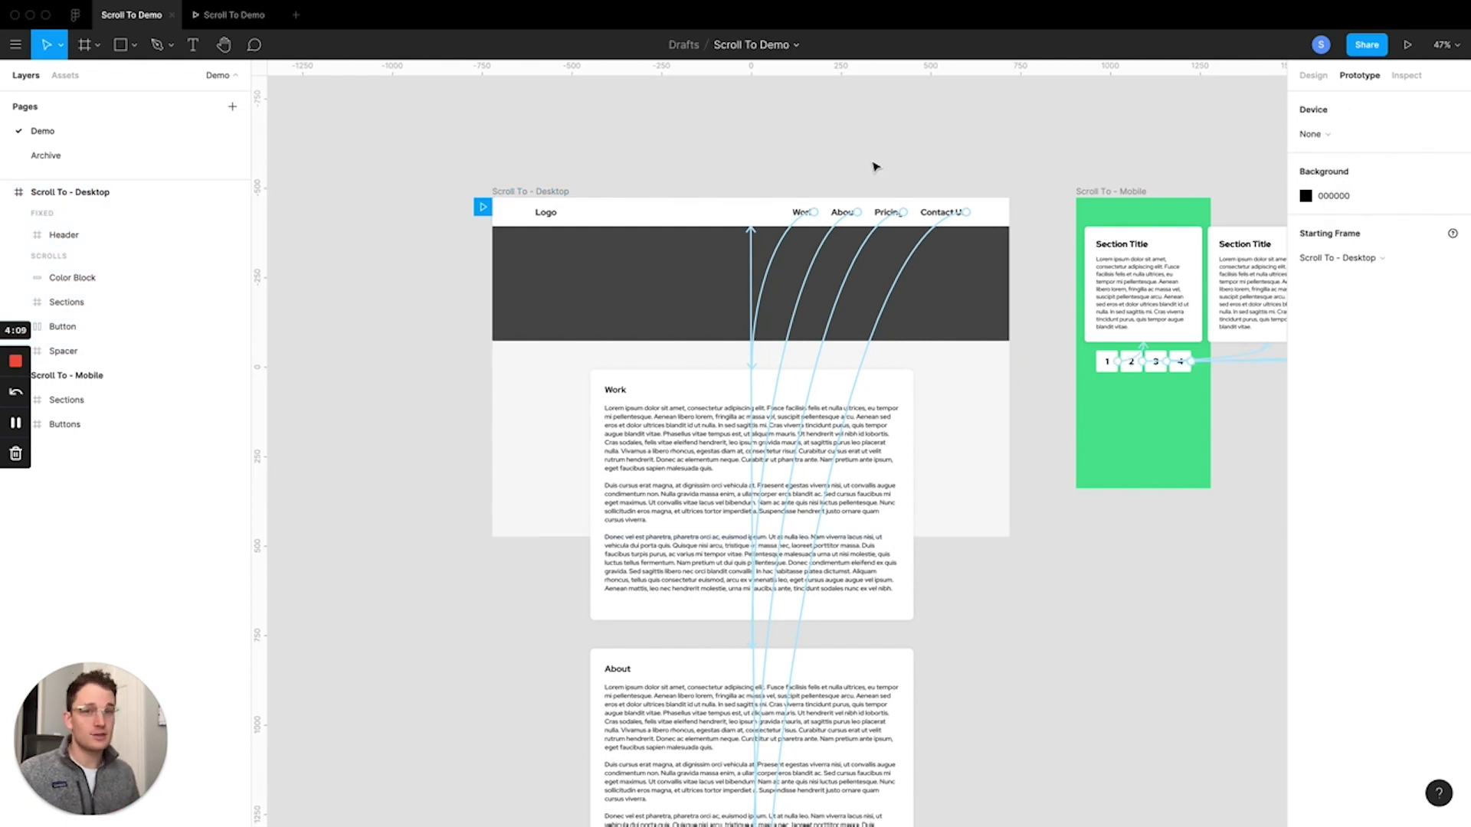
{"action": "left_click", "coordinate": [690, 216]}
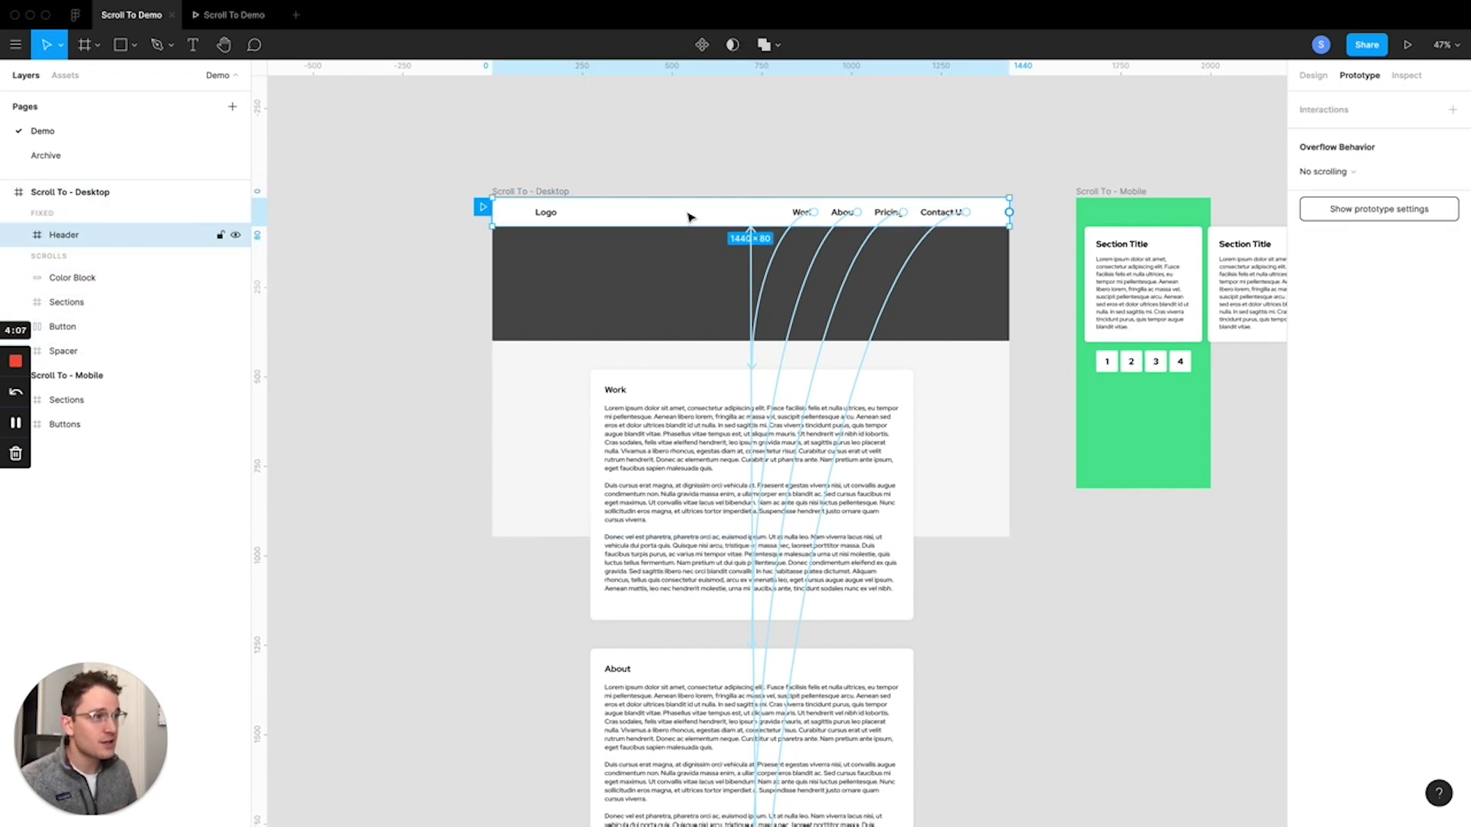
{"action": "left_click", "coordinate": [810, 216]}
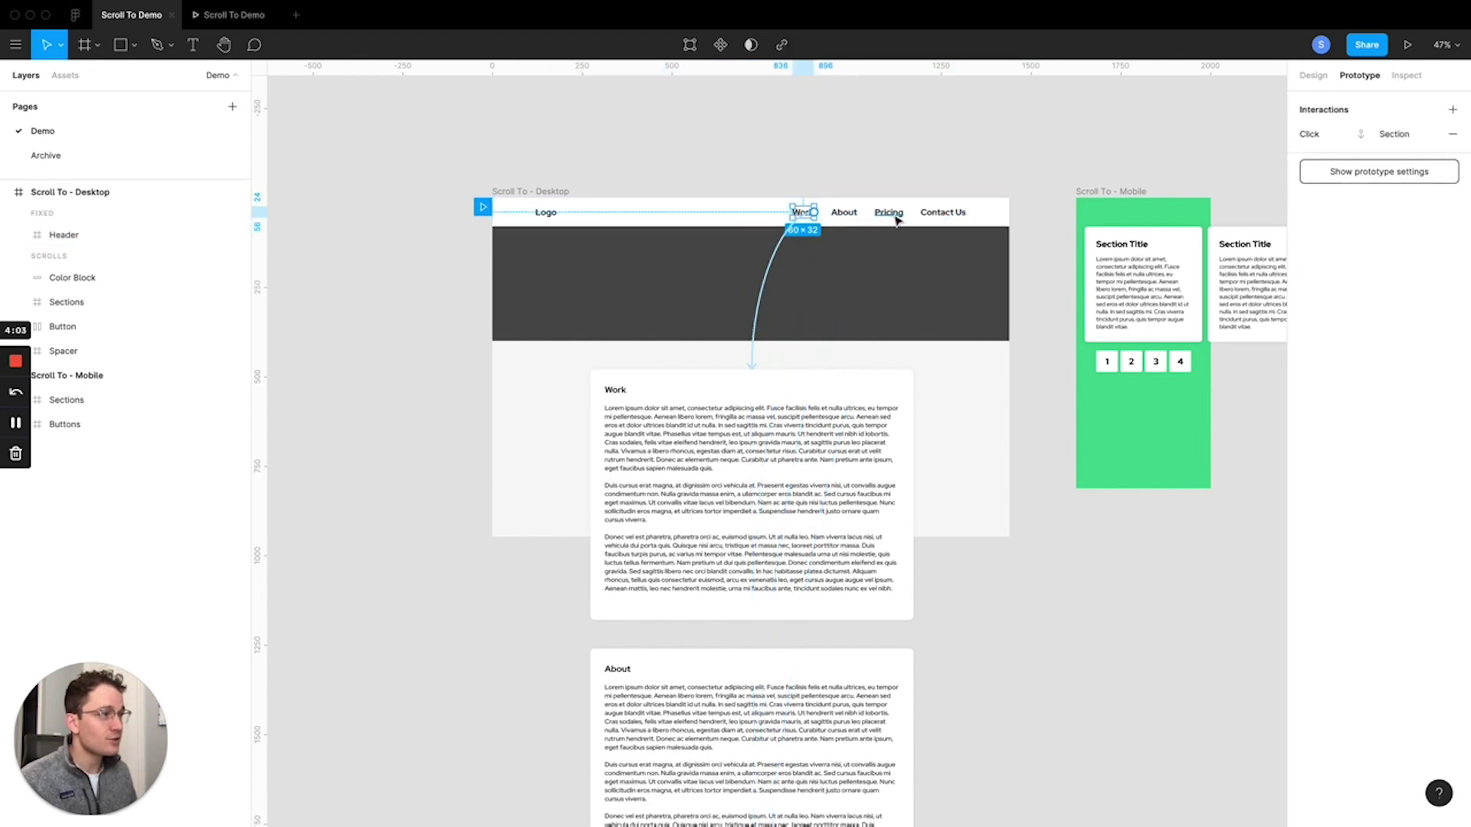
{"action": "left_click", "coordinate": [944, 158]}
{"action": "scroll", "coordinate": [1004, 660], "scroll_direction": "down", "scroll_amount": 3}
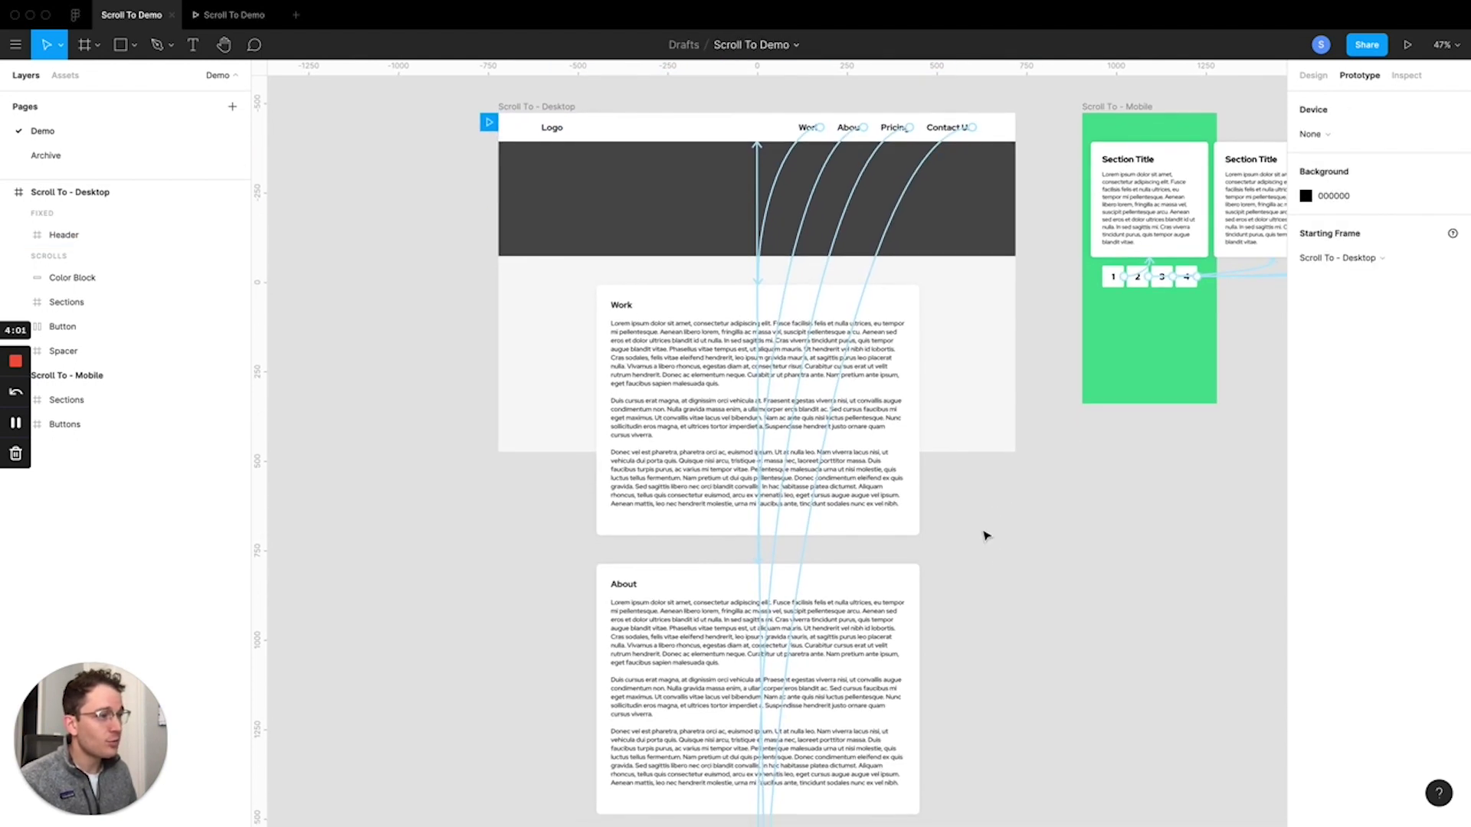
{"action": "scroll", "coordinate": [983, 532], "scroll_direction": "down", "scroll_amount": 1}
- Preview the desktop prototype and test its Work, About, Pricing and Contact Us navigation links
{"action": "left_click", "coordinate": [237, 18]}
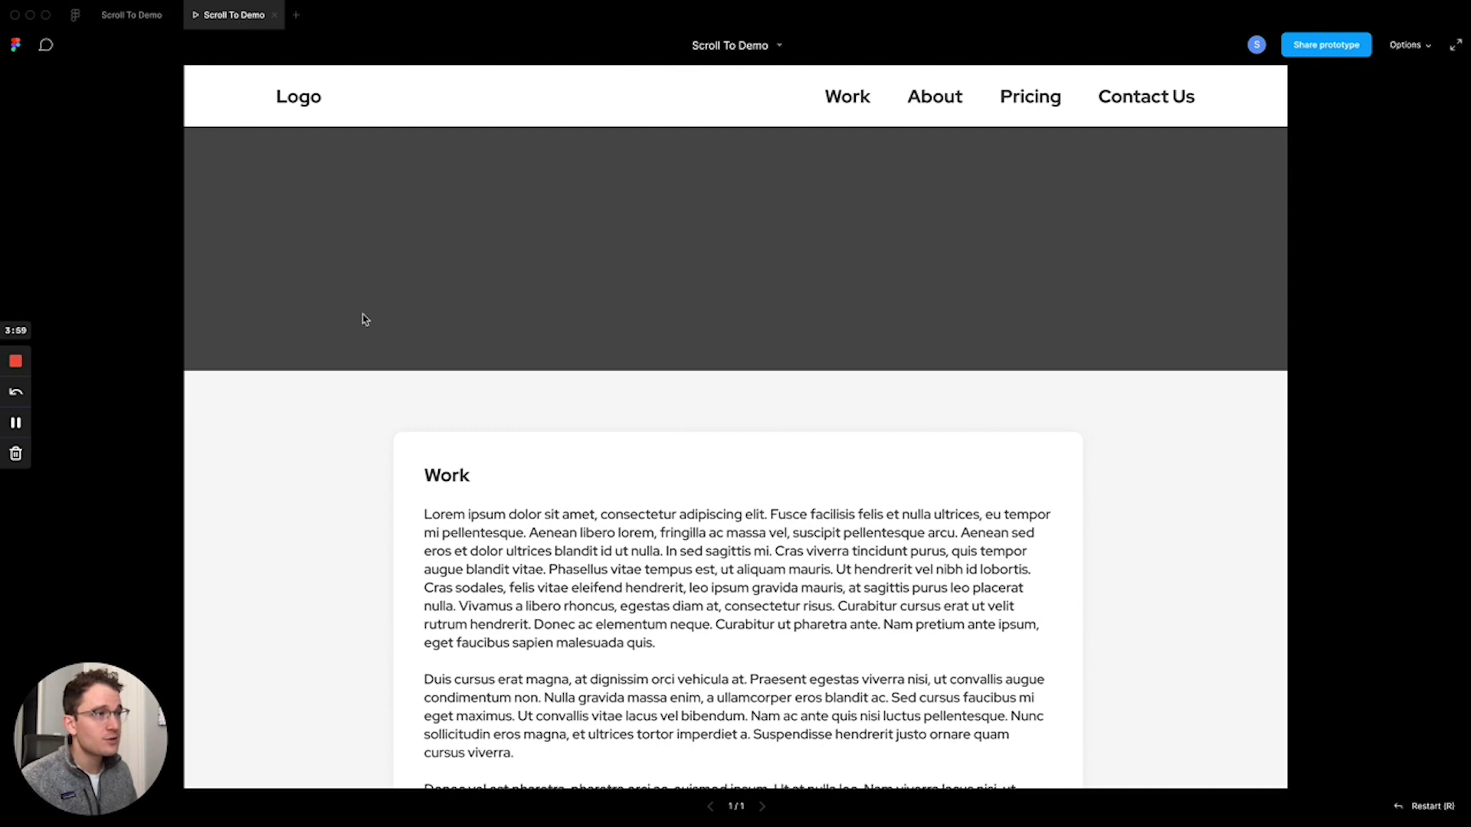
{"action": "left_click", "coordinate": [861, 173]}
{"action": "left_click", "coordinate": [845, 96]}
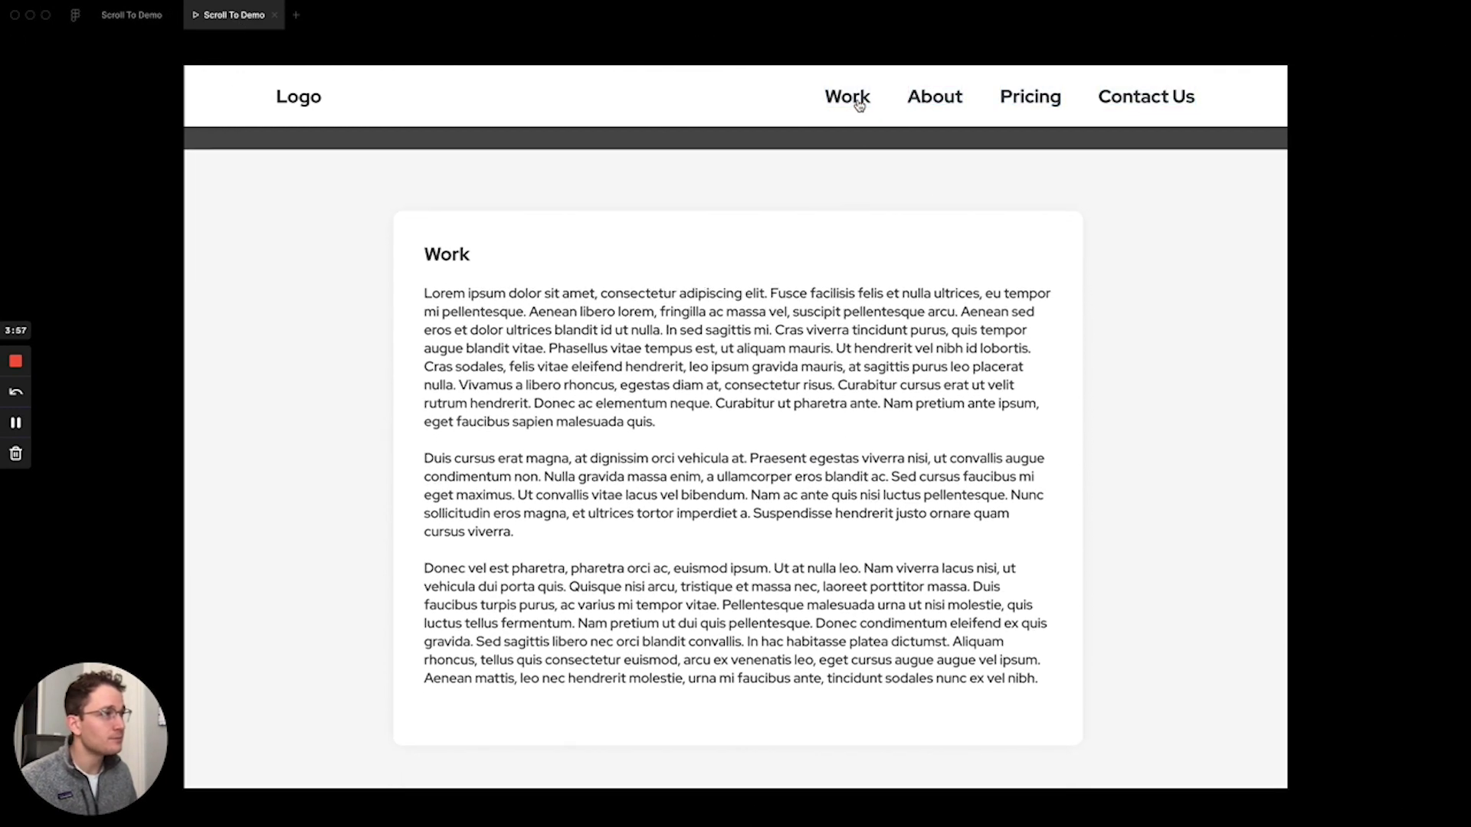
{"action": "left_click", "coordinate": [938, 101]}
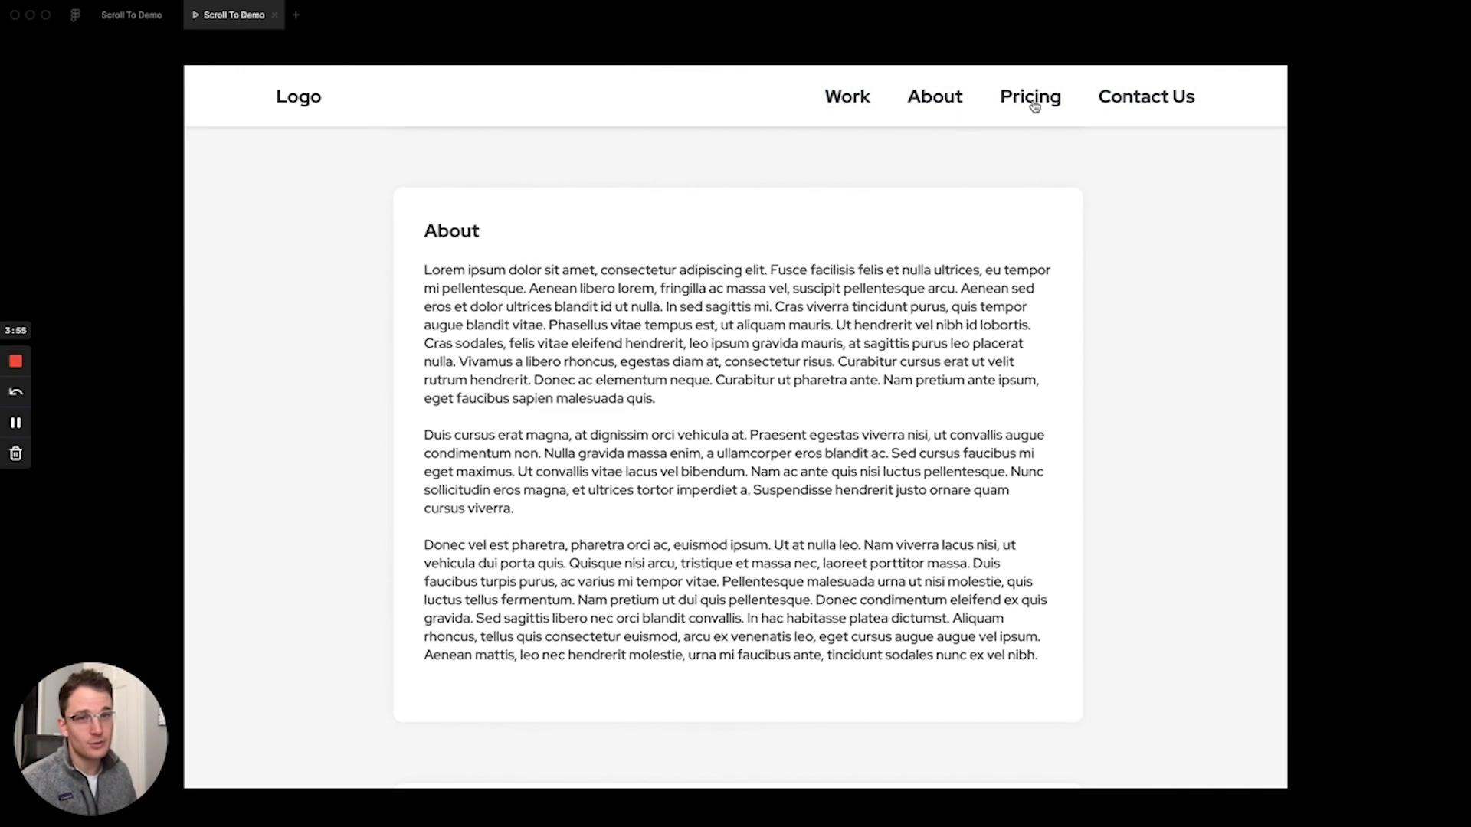
{"action": "left_click", "coordinate": [1036, 102]}
{"action": "left_click", "coordinate": [1146, 98]}
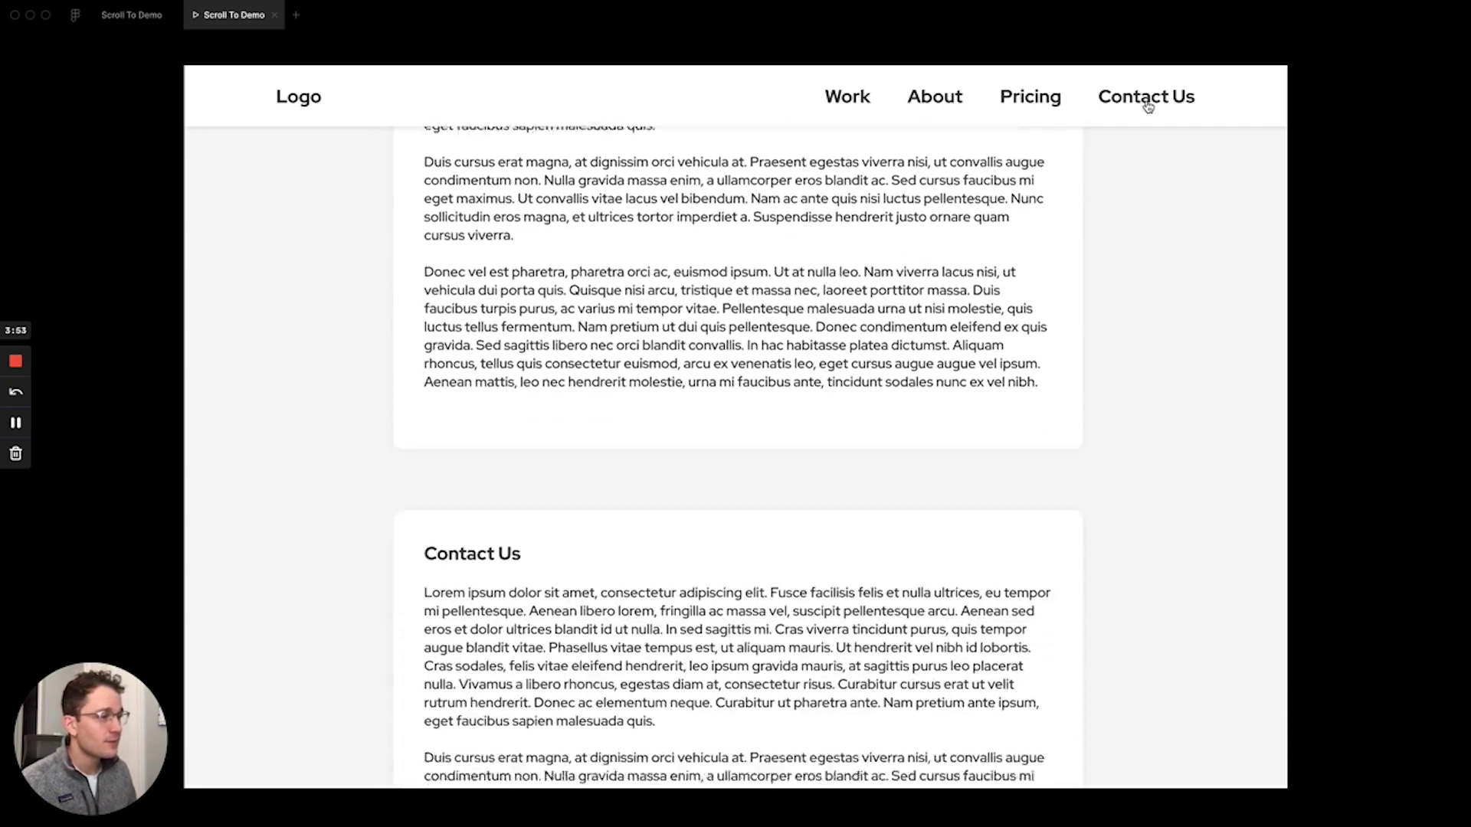
{"action": "left_click", "coordinate": [717, 688]}
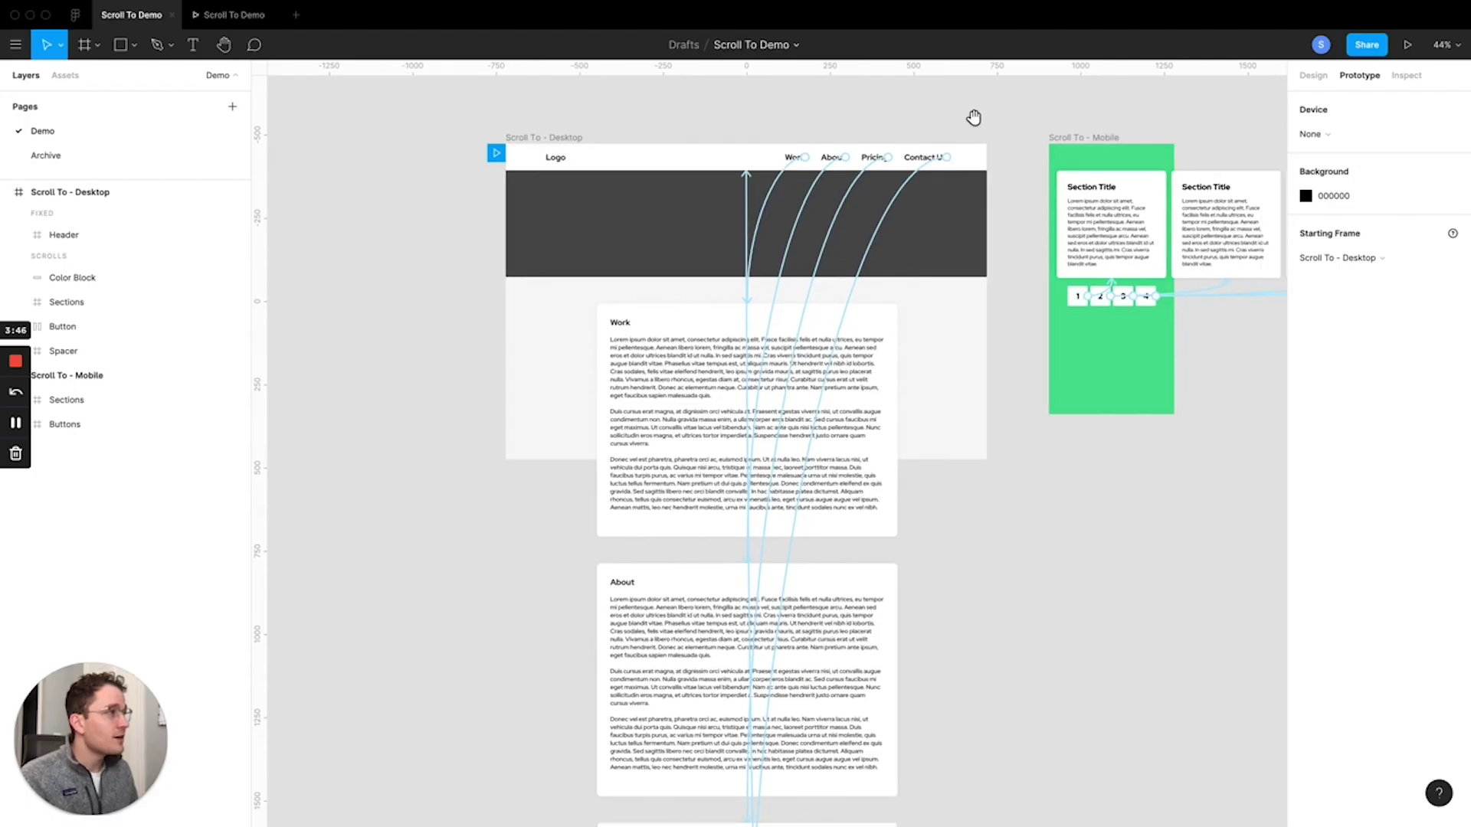
- Make the Scroll To - Mobile frame the prototype's starting frame instead of the desktop frame
{"action": "left_click_drag", "start_coordinate": [972, 115], "coordinate": [748, 148]}
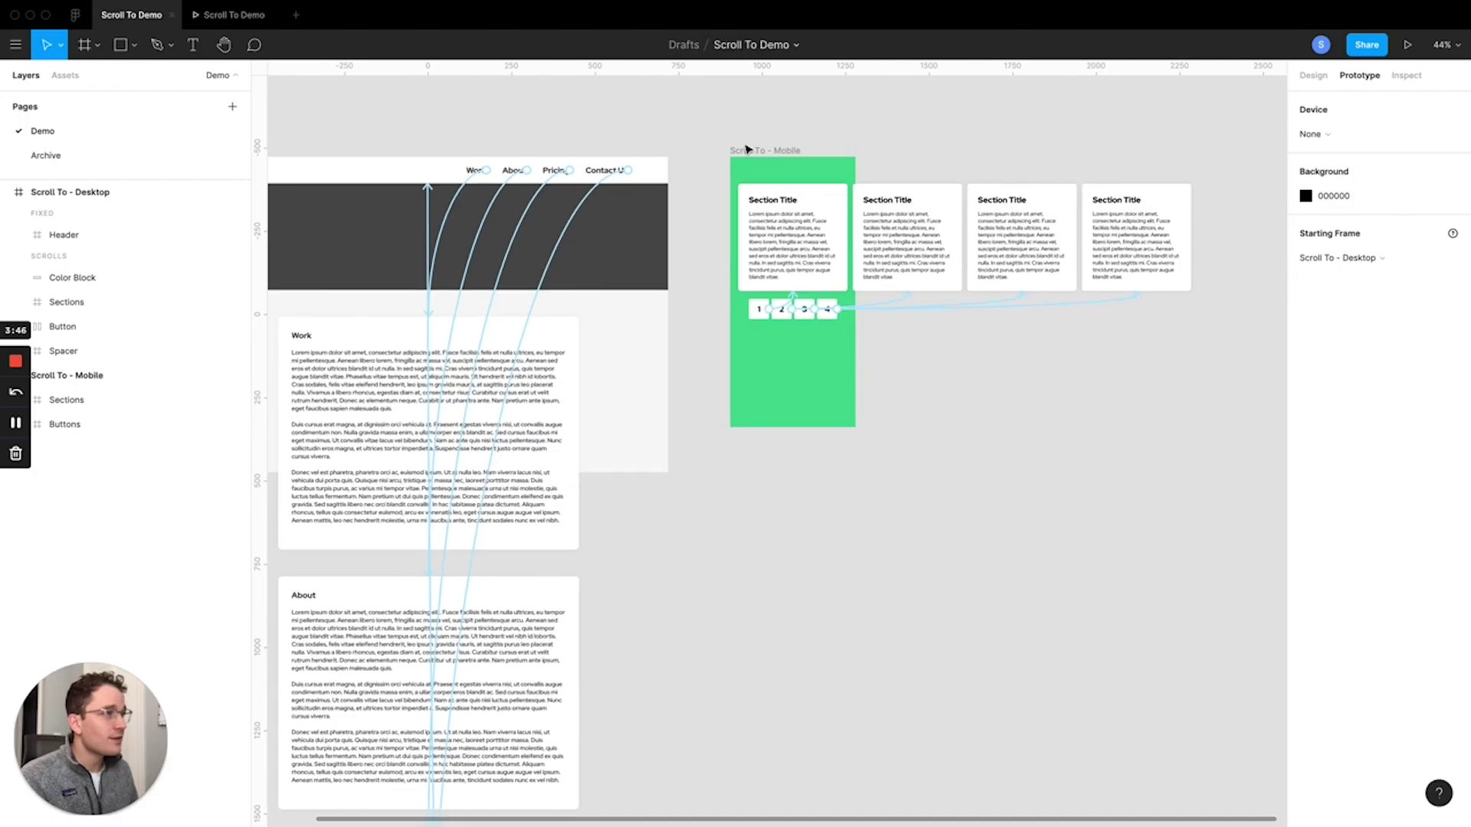
{"action": "left_click", "coordinate": [751, 150]}
{"action": "left_click", "coordinate": [750, 150]}
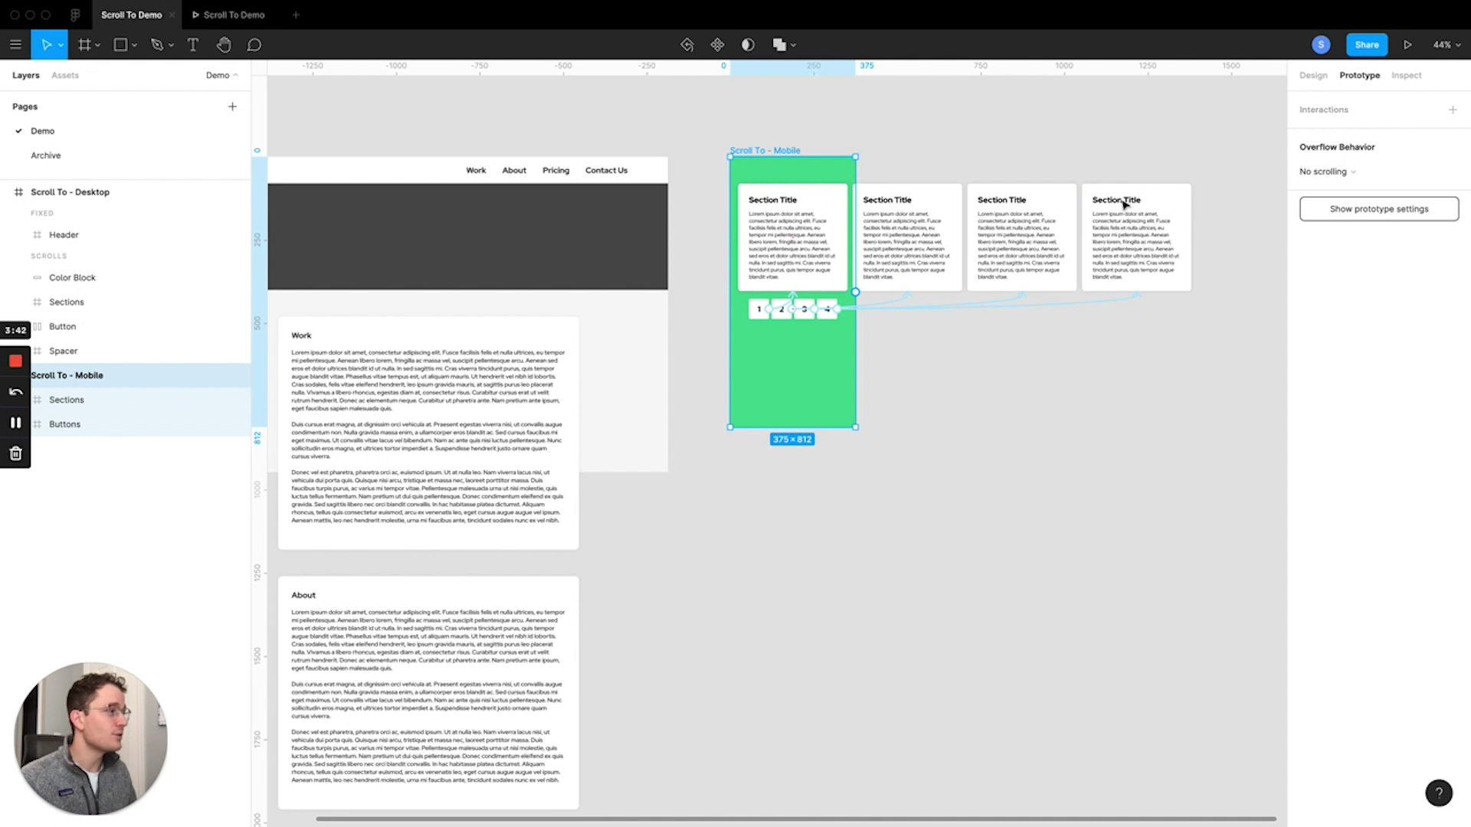
{"action": "scroll", "coordinate": [623, 154], "scroll_direction": "left", "scroll_amount": 2}
{"action": "left_click", "coordinate": [622, 154]}
{"action": "scroll", "coordinate": [312, 234], "scroll_direction": "left", "scroll_amount": 5}
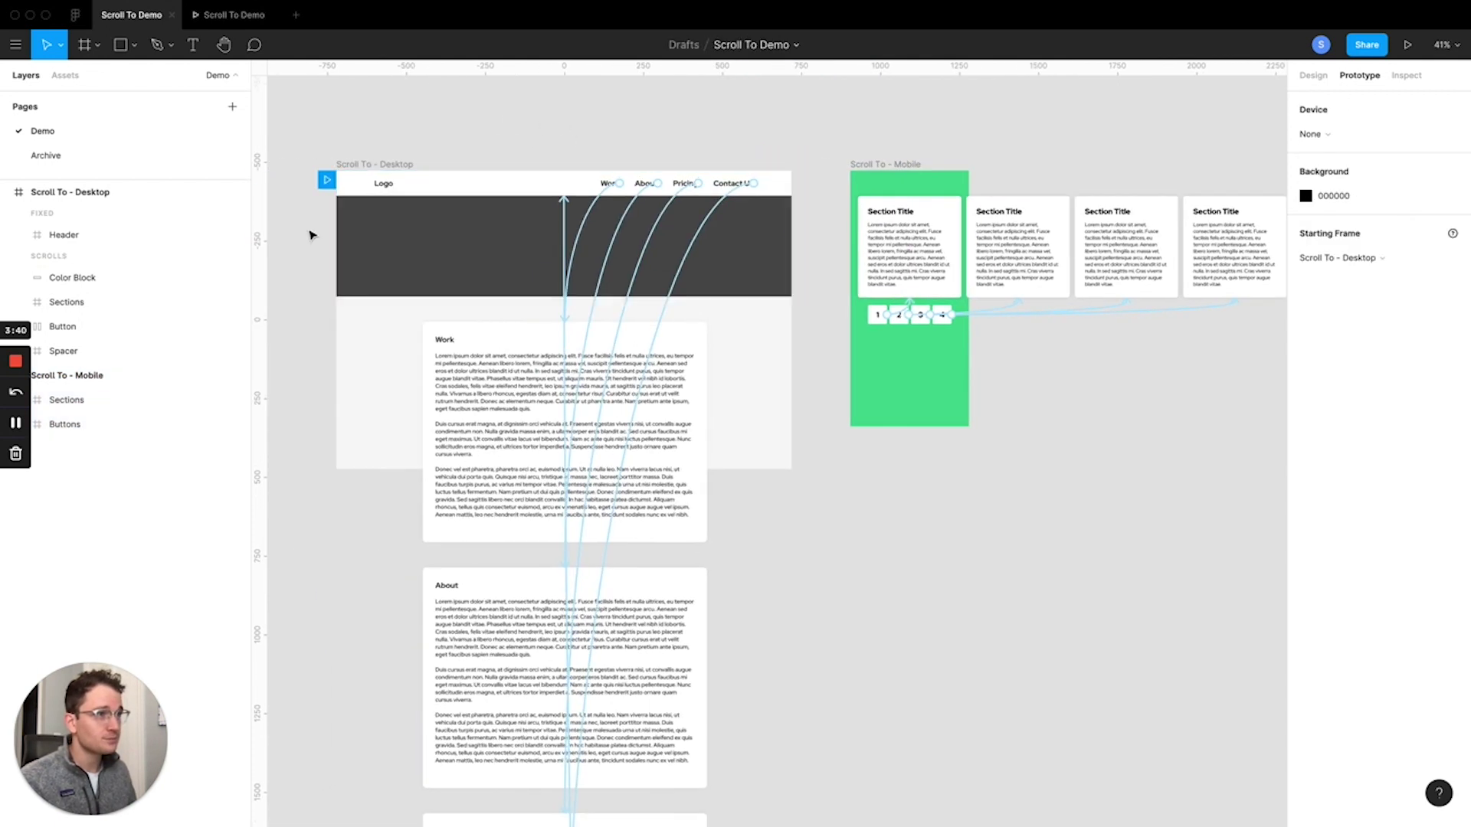
{"action": "left_click_drag", "start_coordinate": [326, 185], "coordinate": [852, 201]}
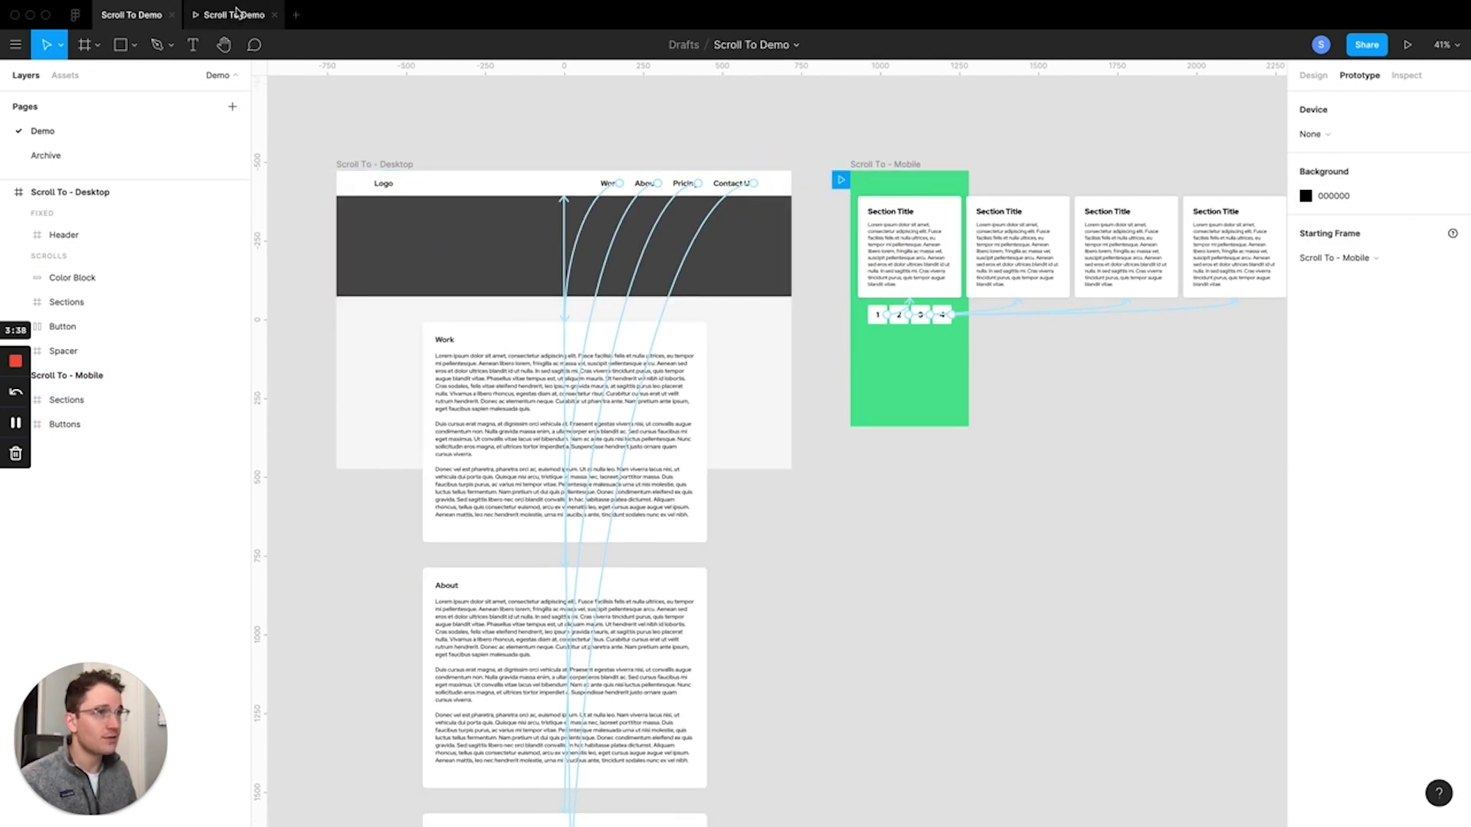
- Preview the mobile prototype and test the carousel by visiting cards 2, 3, 4 and 1 with the numbered buttons
{"action": "left_click", "coordinate": [222, 23]}
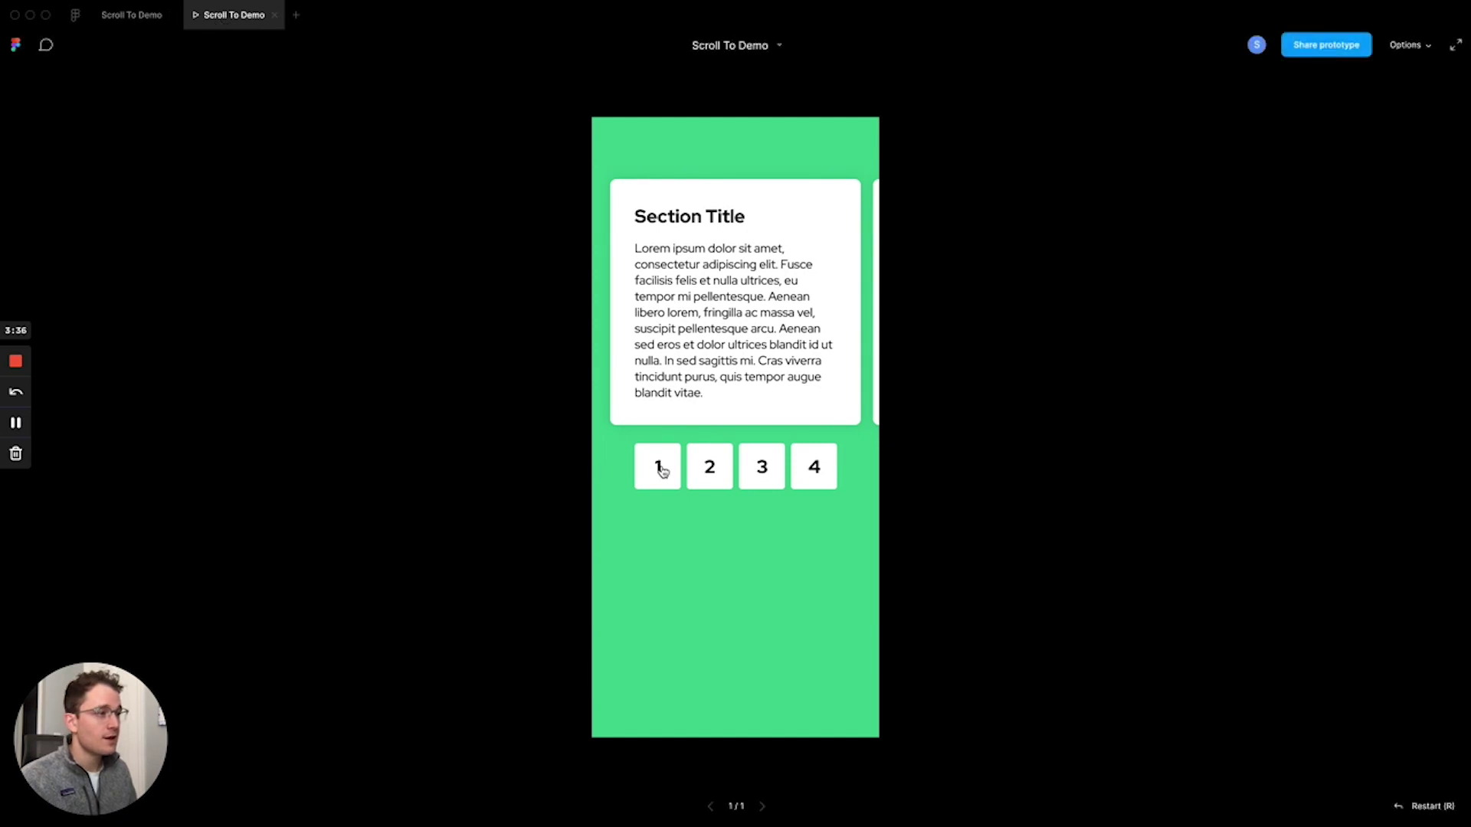
{"action": "left_click", "coordinate": [707, 468]}
{"action": "left_click", "coordinate": [762, 471]}
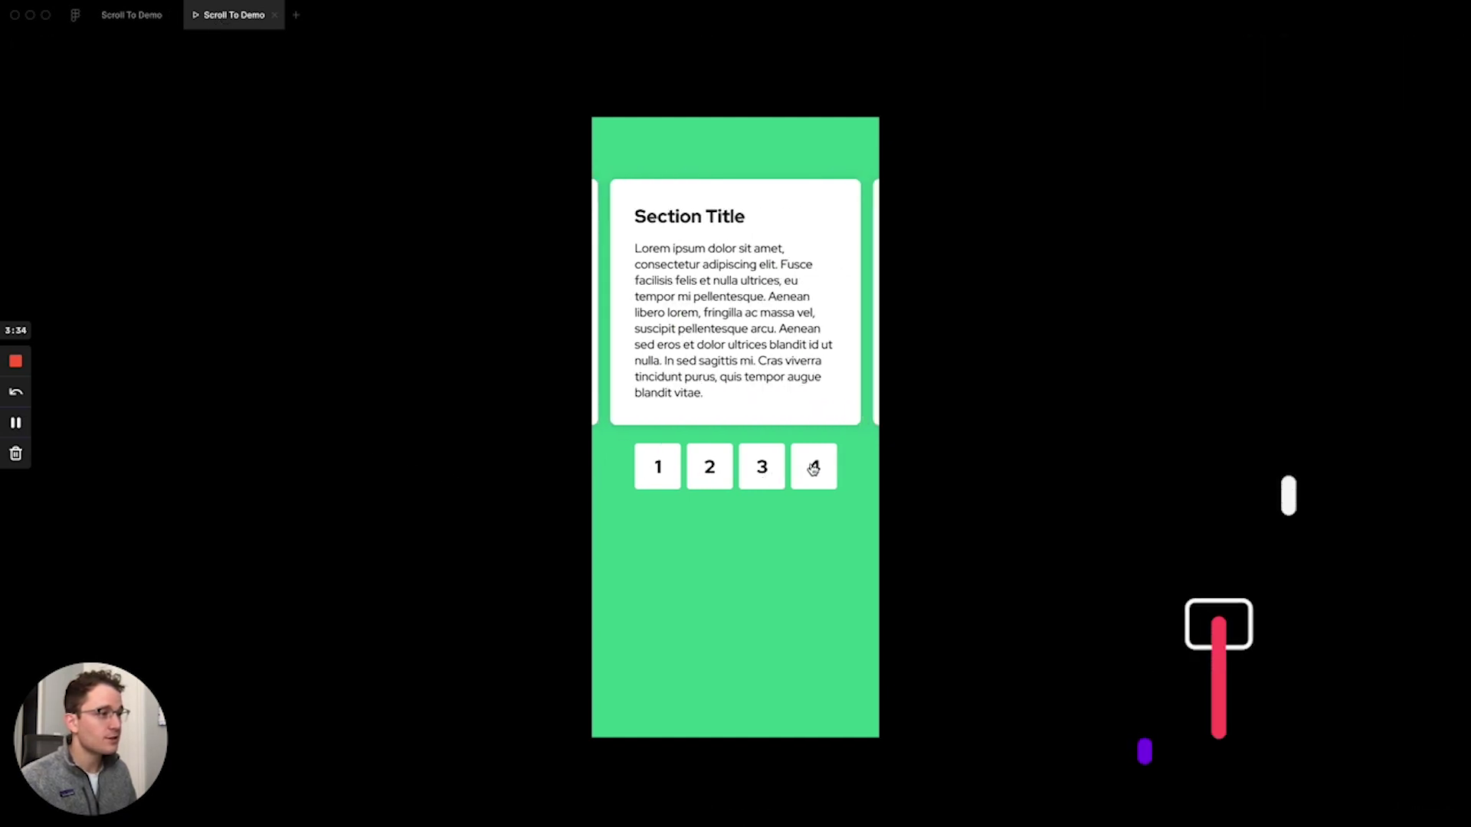
{"action": "left_click", "coordinate": [811, 467]}
{"action": "left_click", "coordinate": [676, 464]}
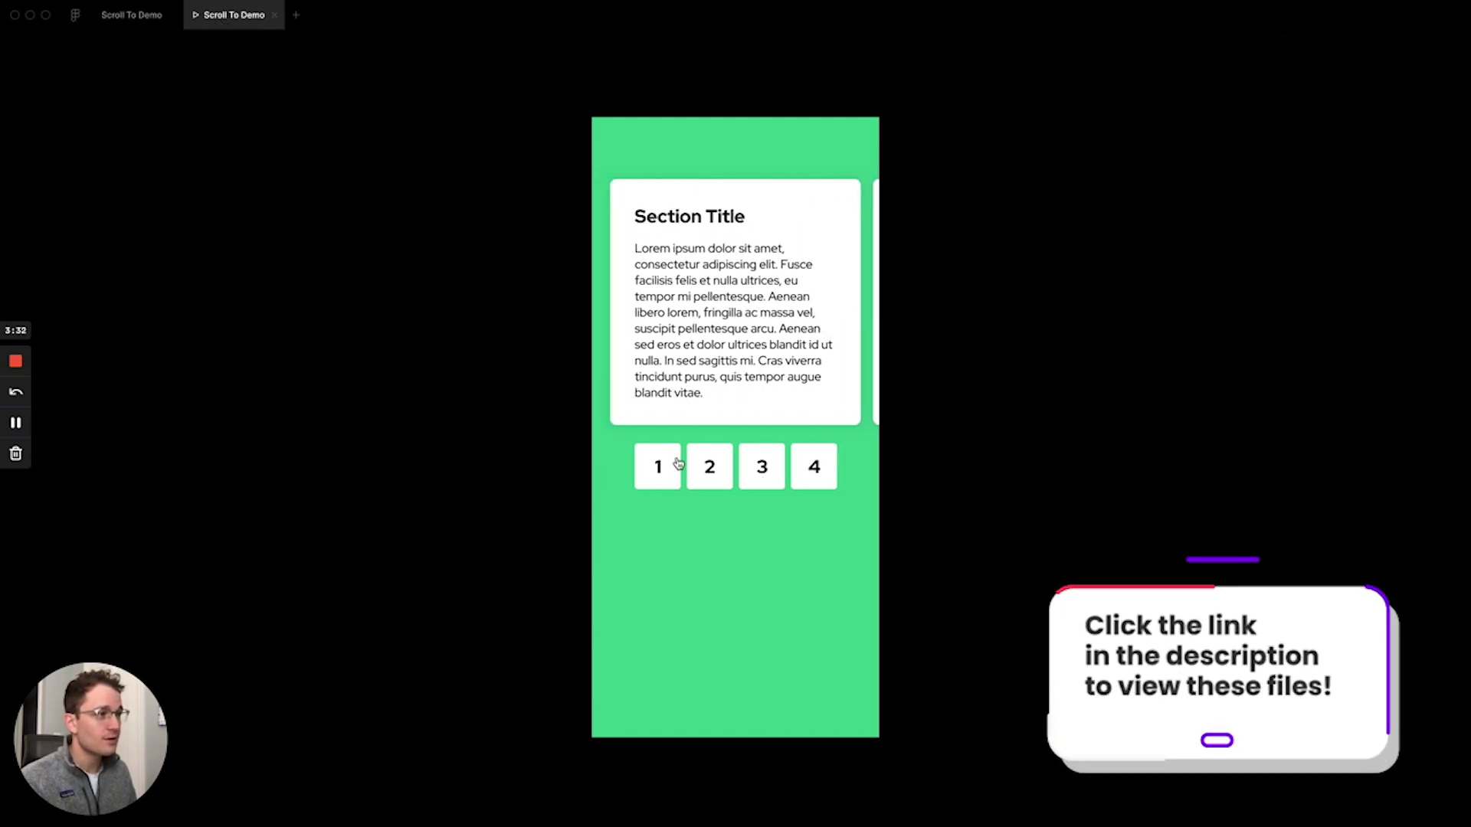
- Return to the design file, add a 1440 × 1024 Desktop frame and align it beside the Scroll To - Desktop frame
{"action": "left_click", "coordinate": [115, 21]}
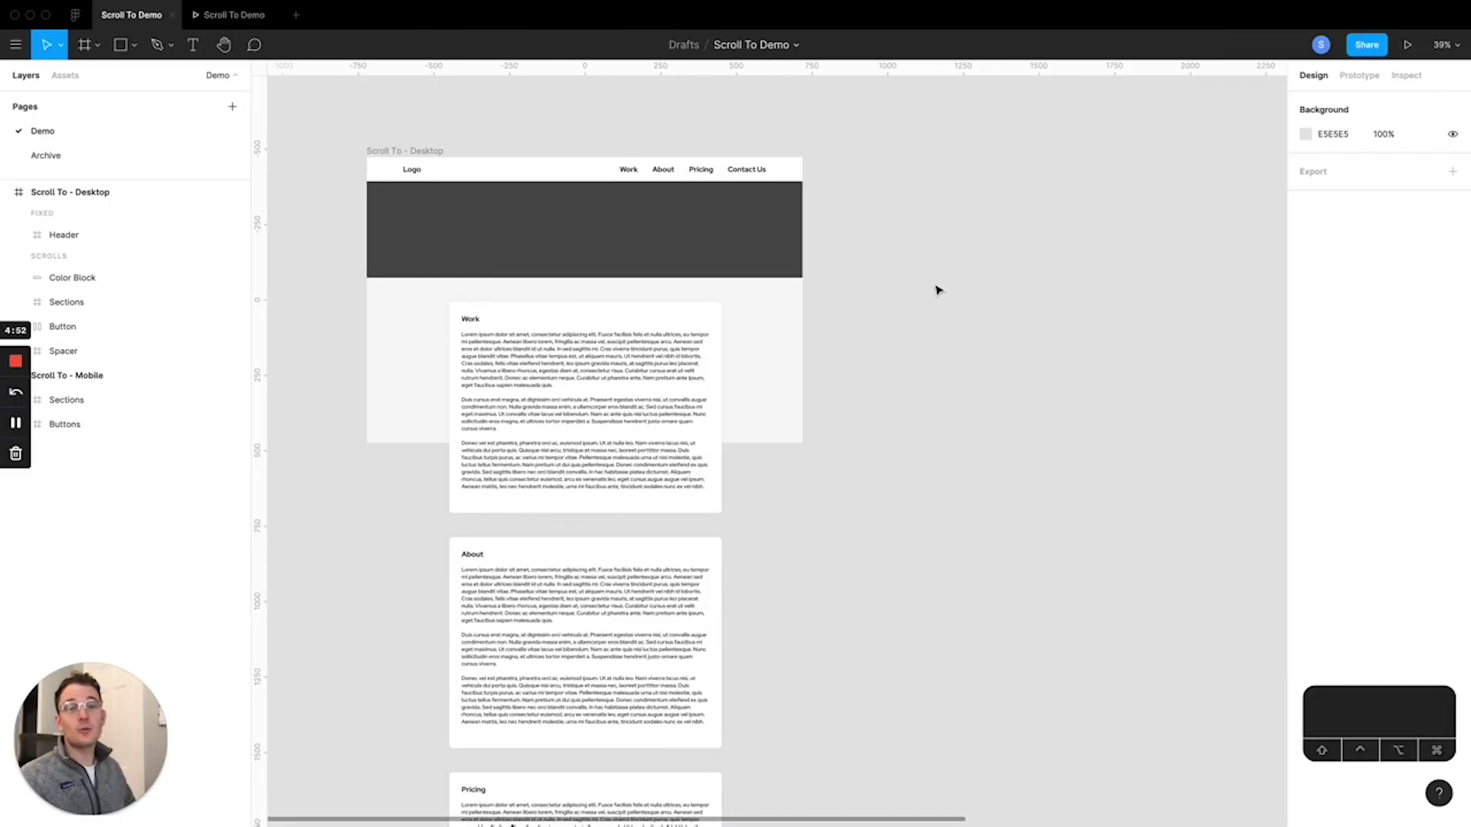
{"action": "key", "text": "f"}
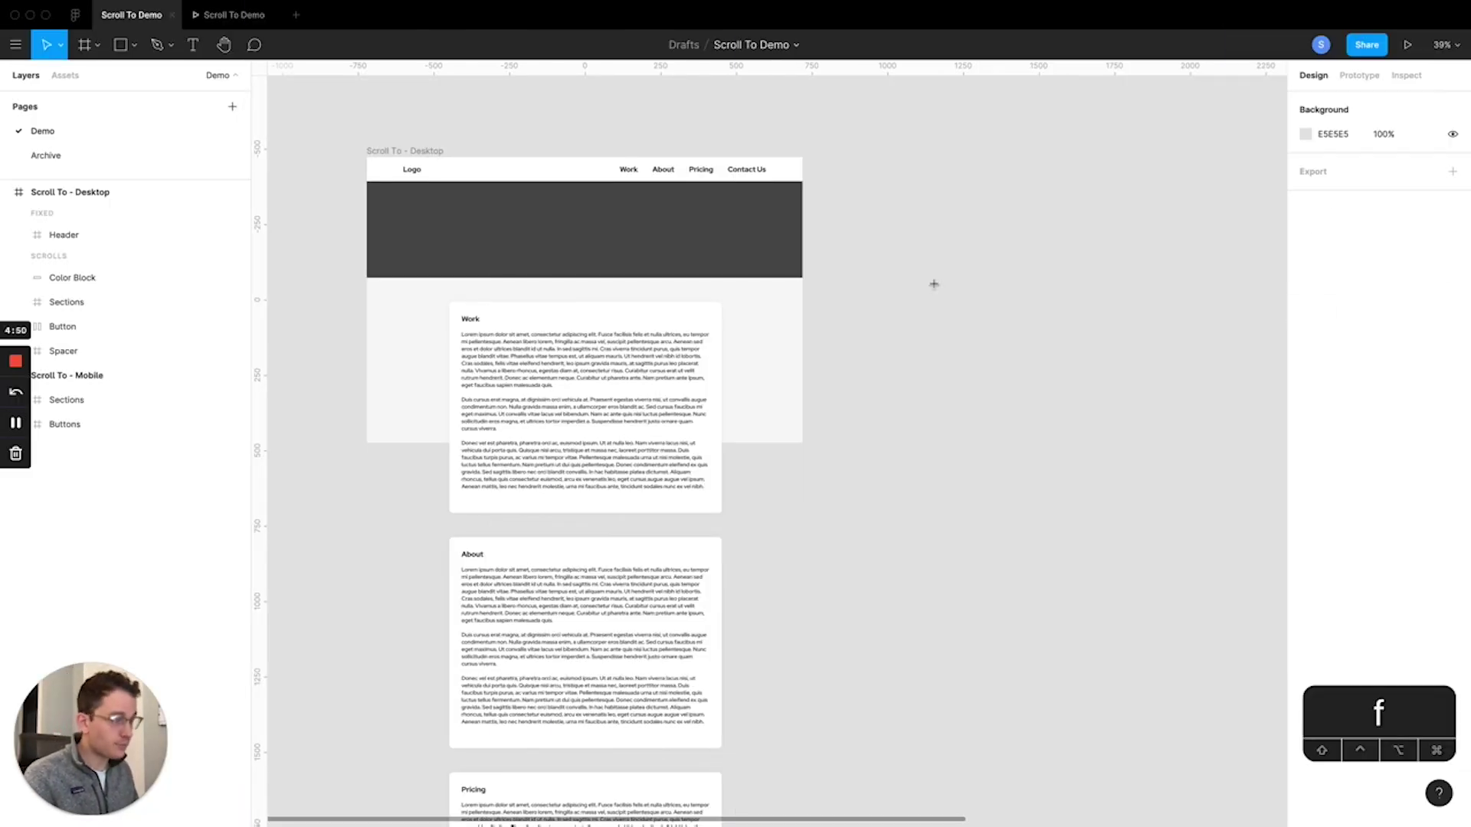
{"action": "left_click", "coordinate": [1334, 179]}
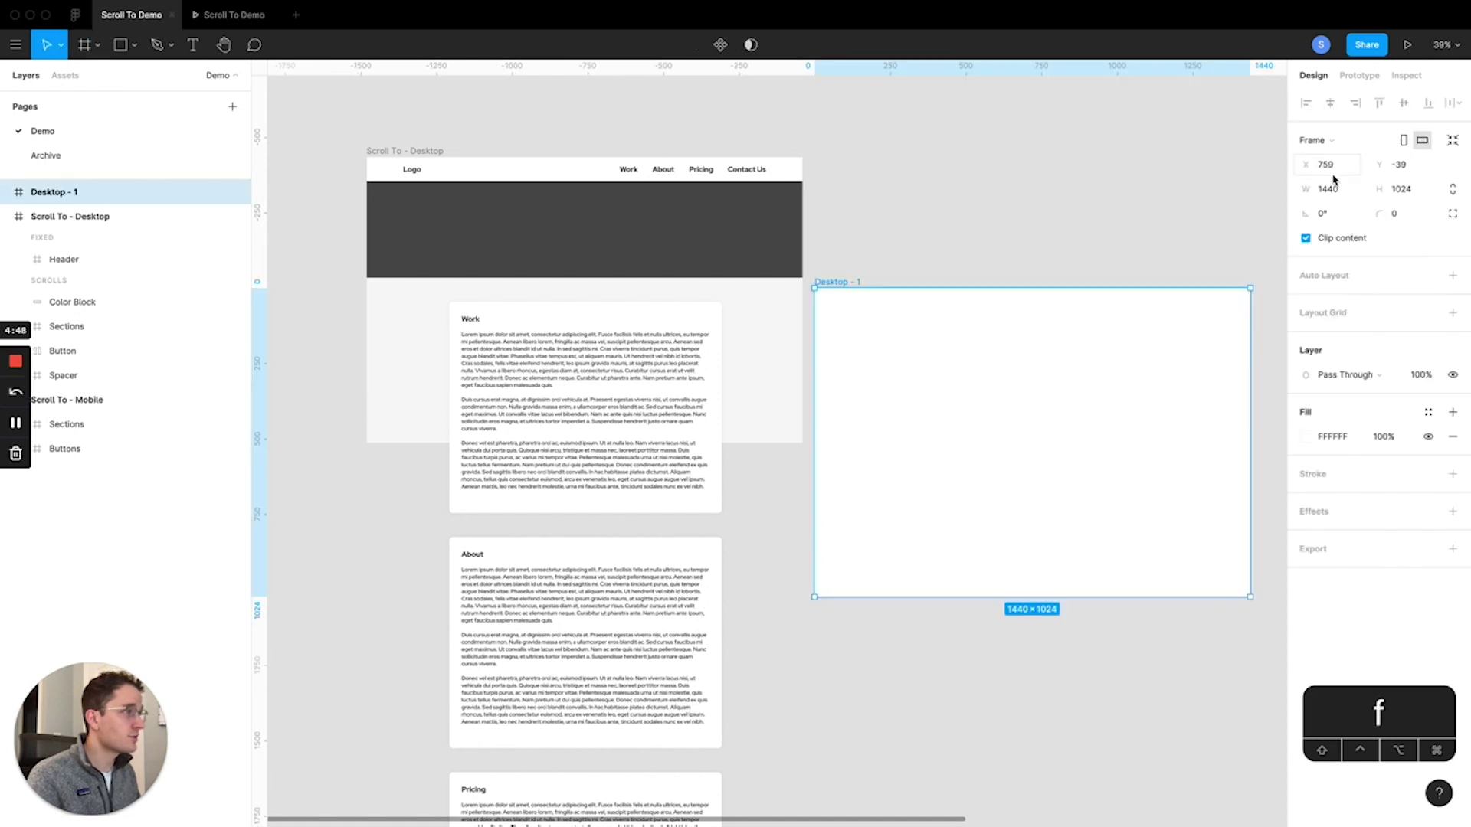
{"action": "left_click_drag", "start_coordinate": [824, 277], "coordinate": [799, 127]}
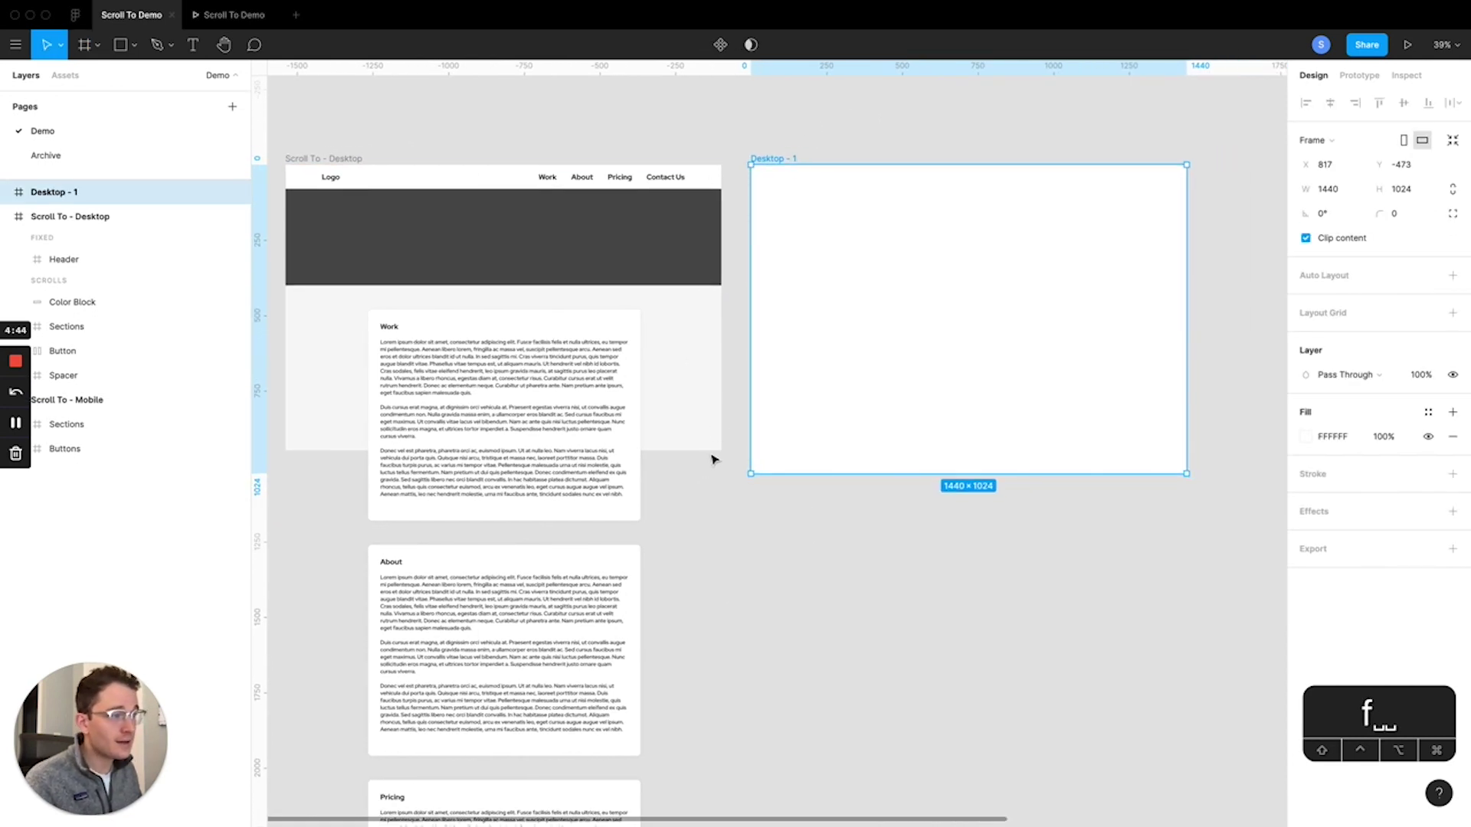
- Examine how the Sections content is placed relative to the bottom edge of the Scroll To - Desktop frame
{"action": "left_click", "coordinate": [747, 508]}
{"action": "left_click", "coordinate": [521, 462]}
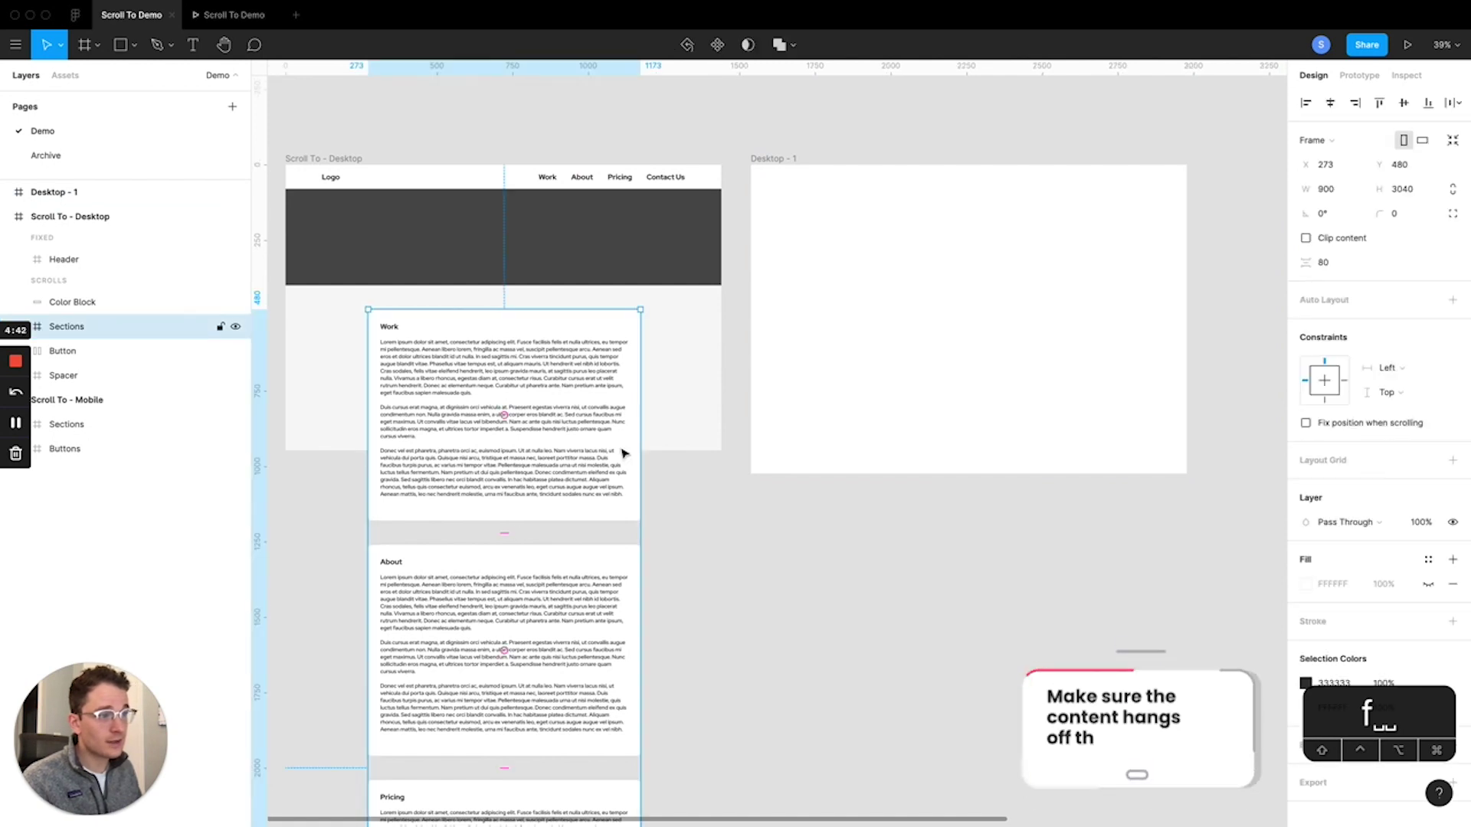
{"action": "left_click", "coordinate": [835, 553]}
{"action": "scroll", "coordinate": [700, 121], "scroll_direction": "left", "scroll_amount": 2}
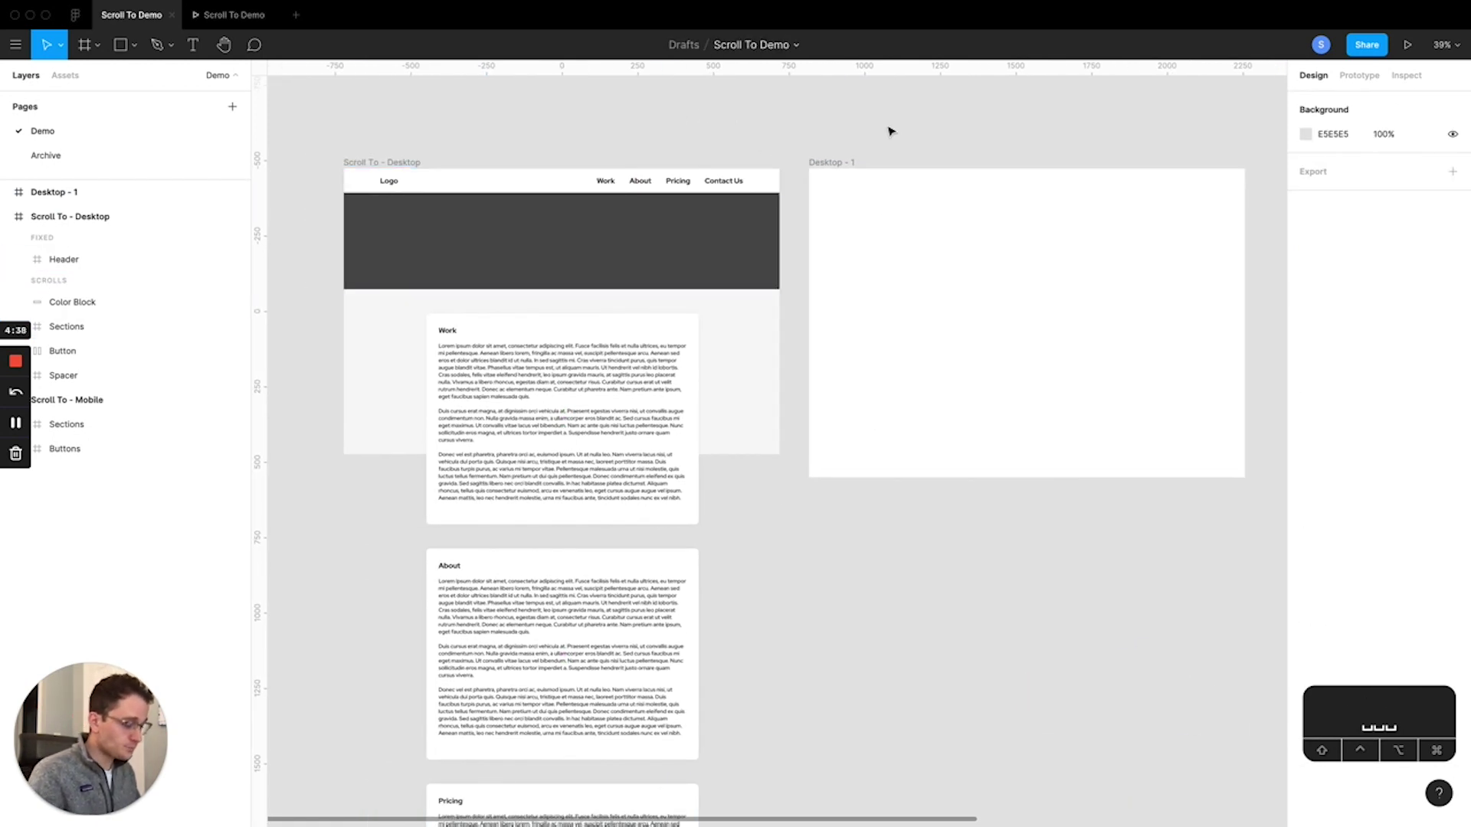
- Draw a 1440 px wide header frame across the top of the Desktop - 1 frame and set its height to 80
{"action": "key", "text": "f"}
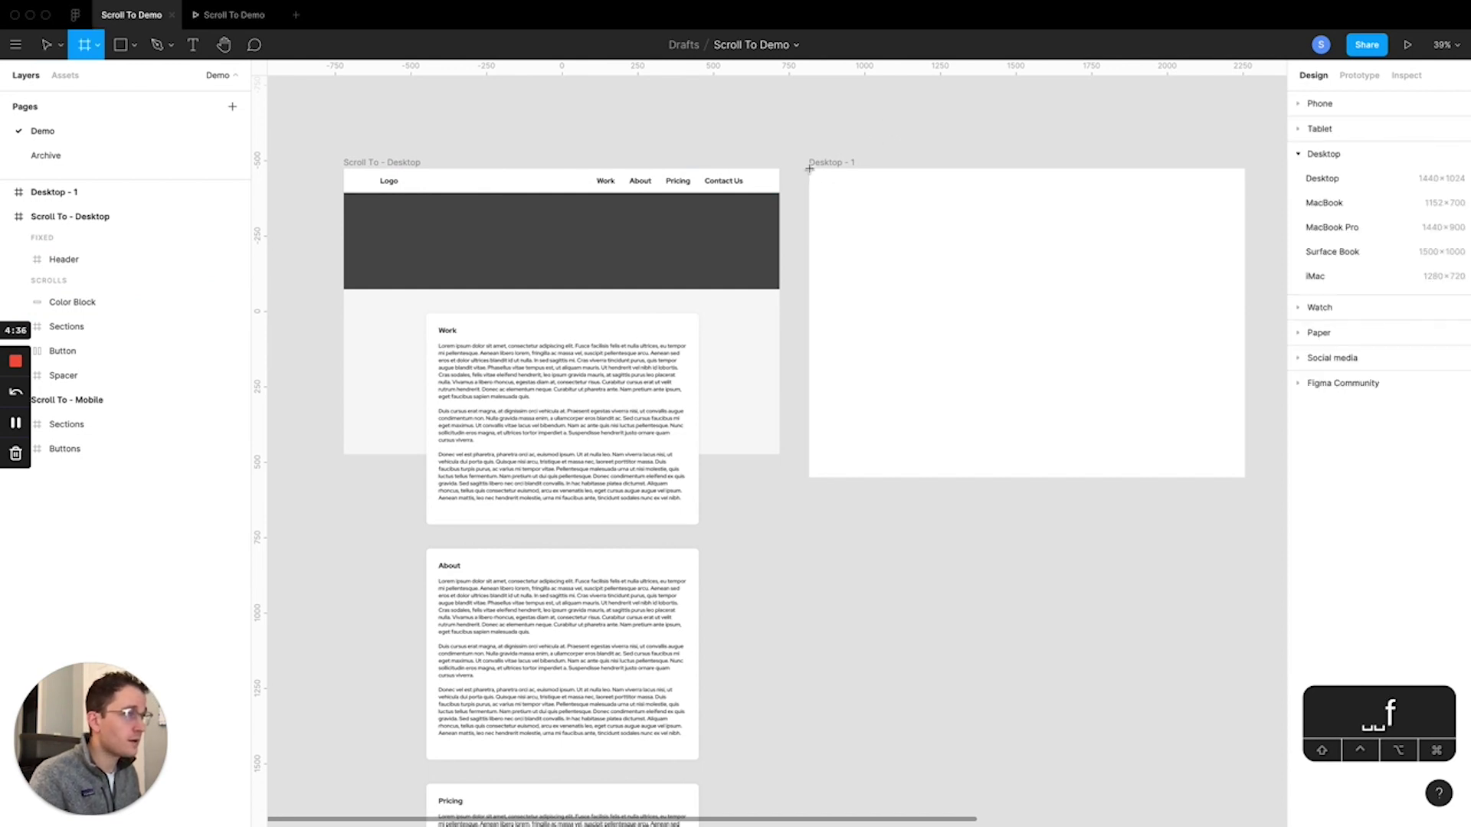
{"action": "left_click_drag", "start_coordinate": [809, 169], "coordinate": [1245, 202]}
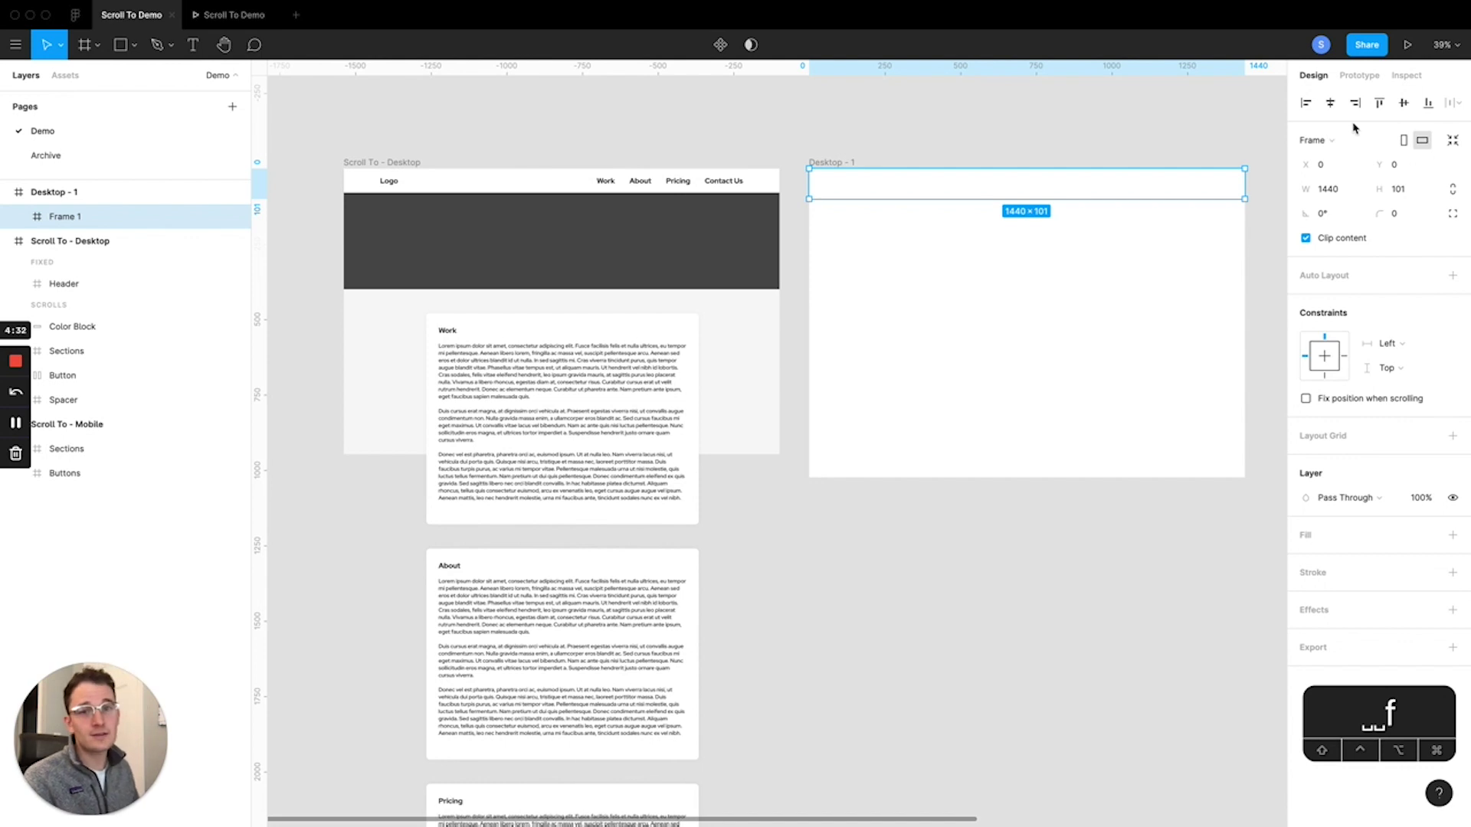
{"action": "left_click", "coordinate": [1410, 190]}
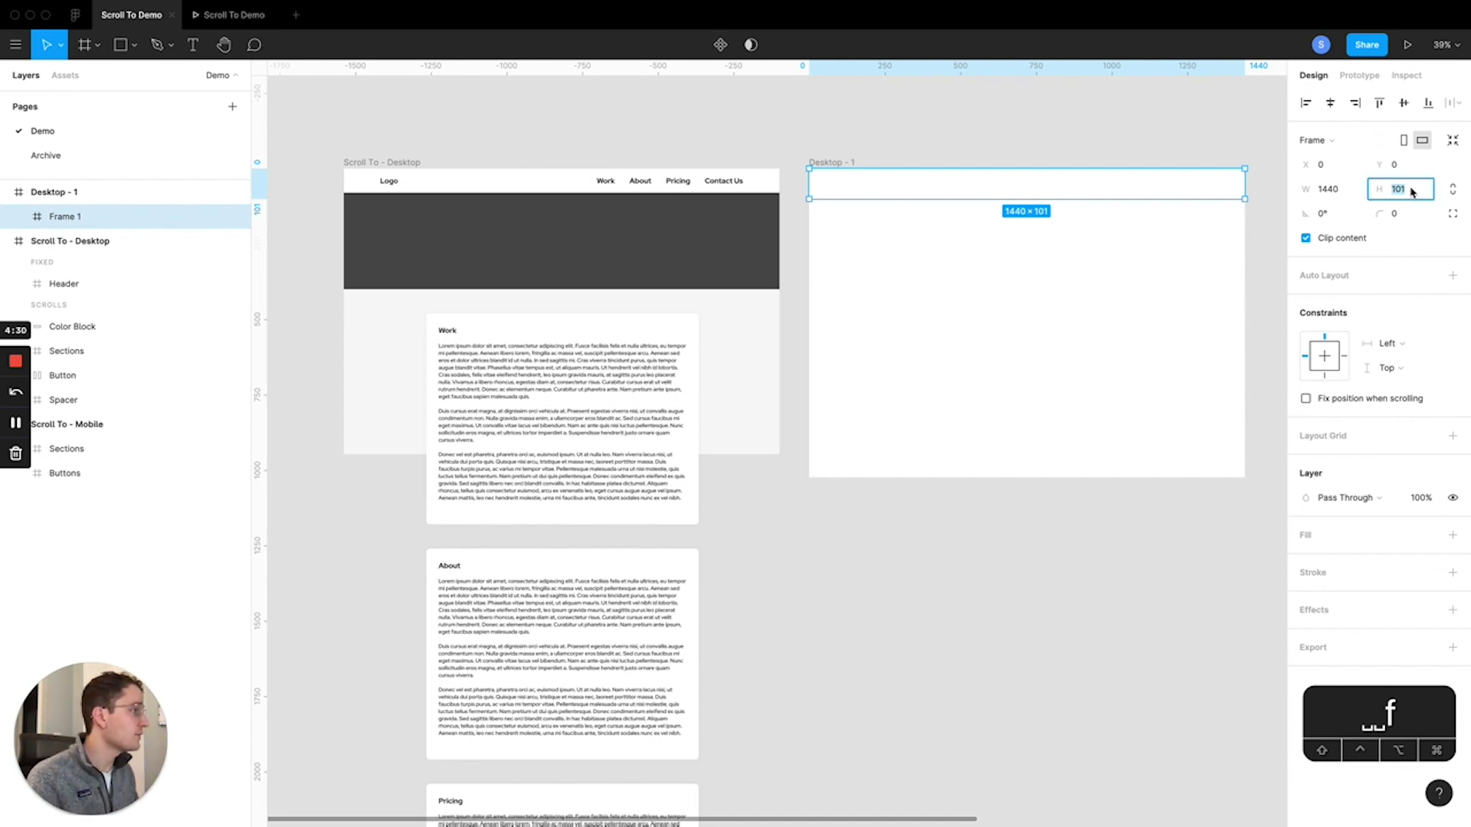
{"action": "type", "text": "80"}
{"action": "key", "text": "Return"}
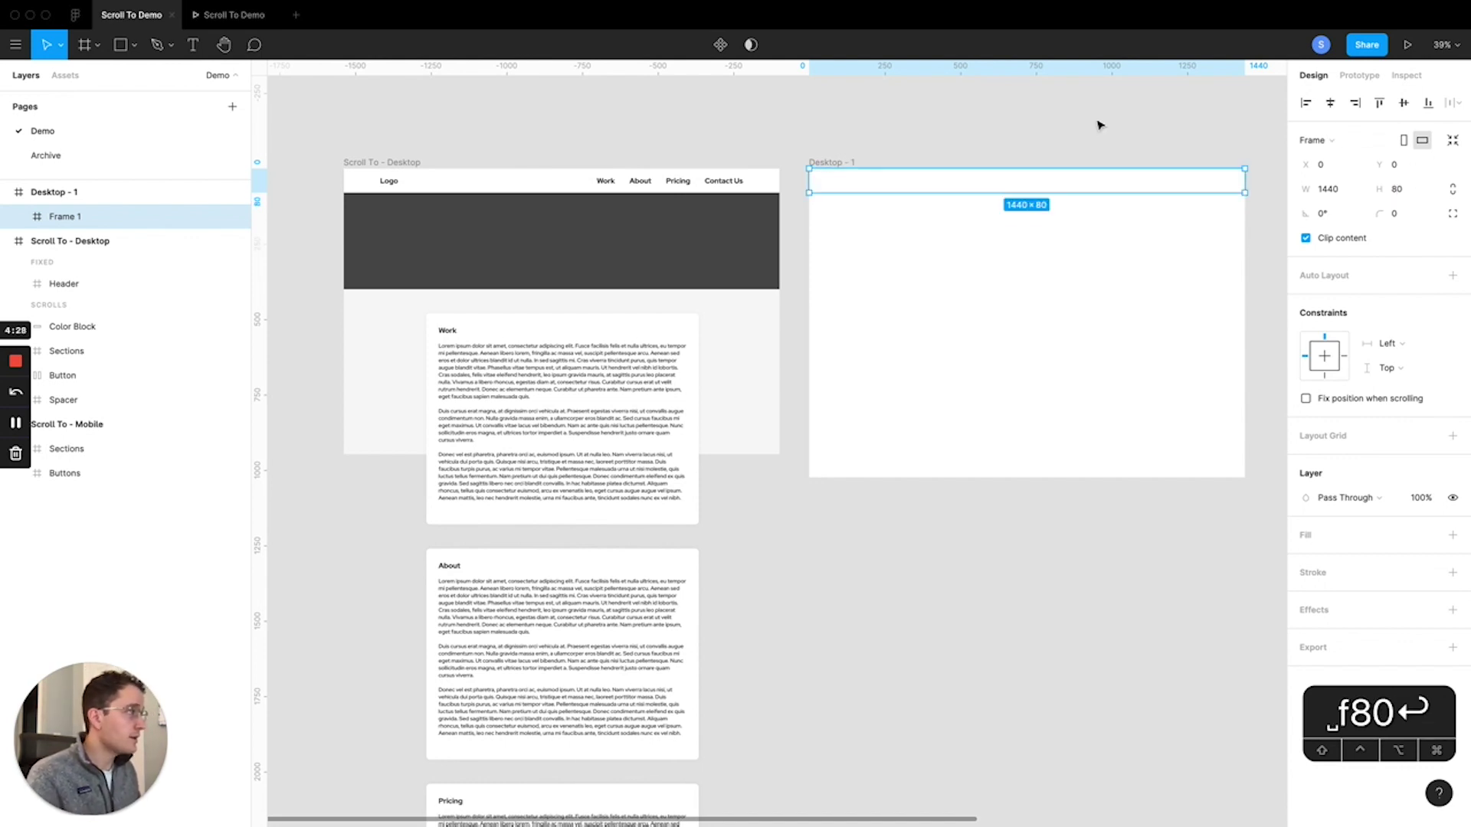
- Give the header frame an FFFFFF fill and a drop shadow with 10% opacity
{"action": "left_click", "coordinate": [1308, 540]}
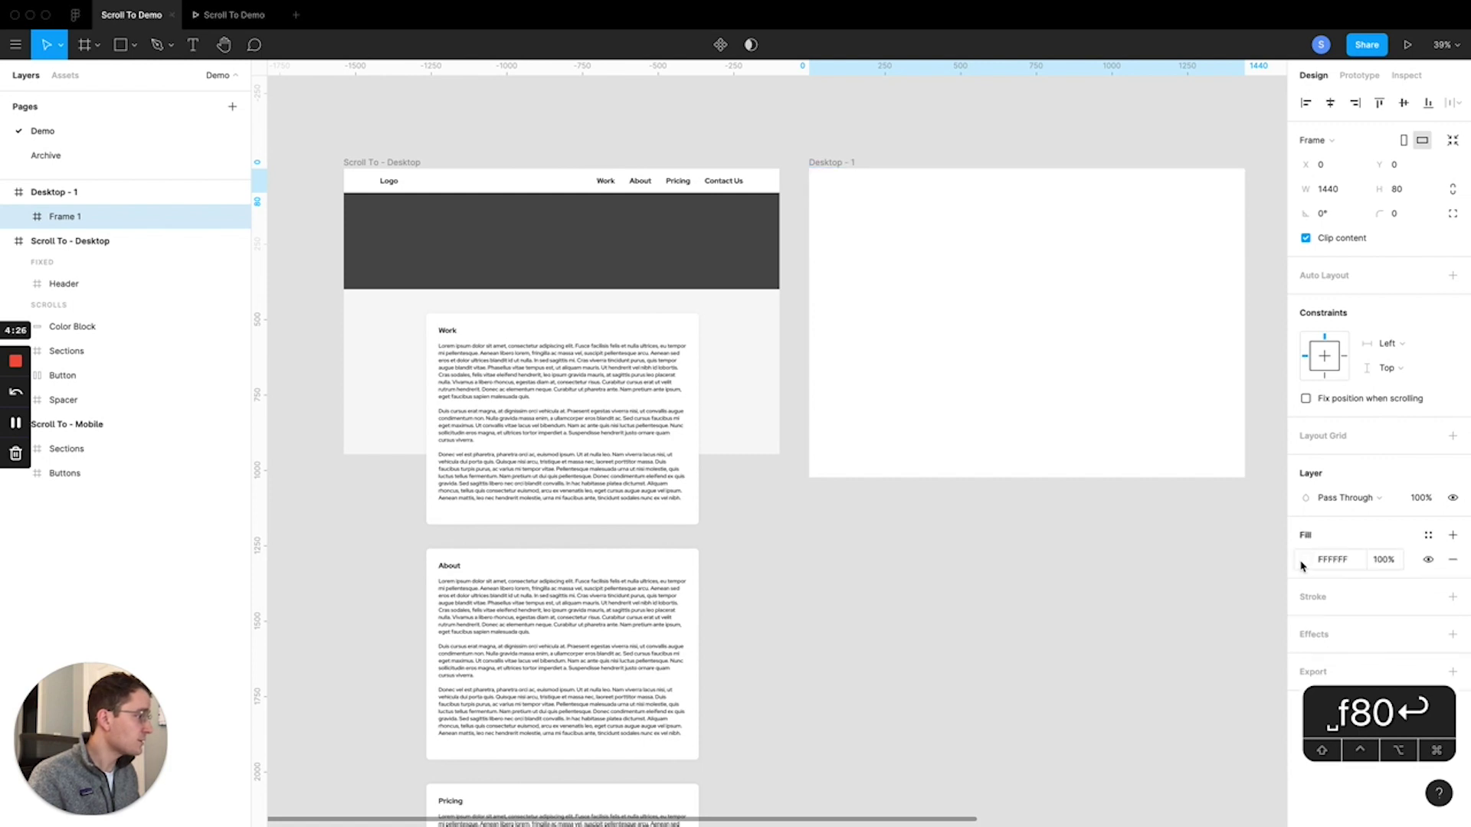
{"action": "left_click", "coordinate": [1452, 634]}
{"action": "left_click", "coordinate": [1306, 660]}
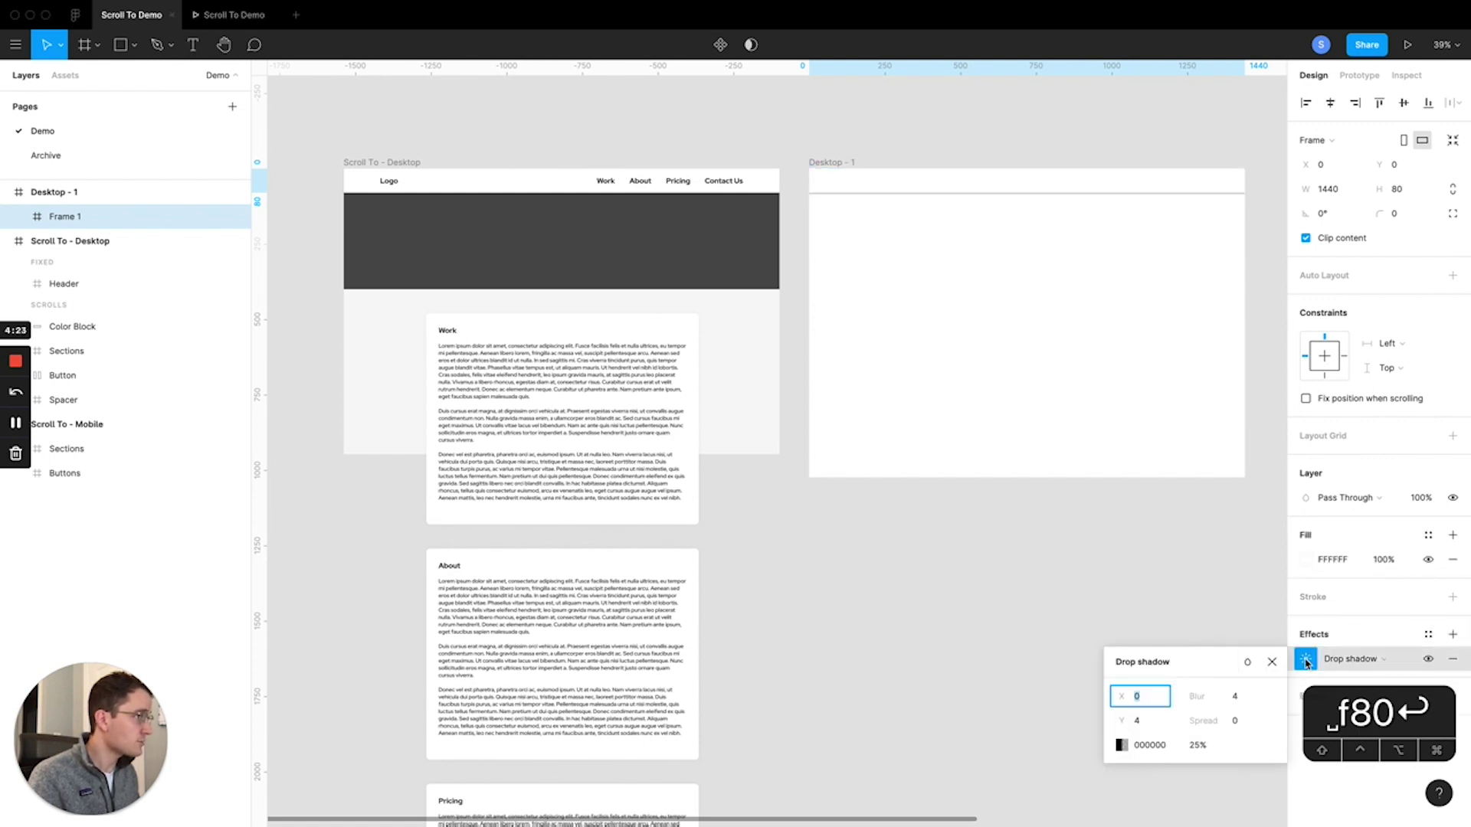
{"action": "left_click", "coordinate": [1200, 745]}
{"action": "type", "text": "10"}
{"action": "key", "text": "Return"}
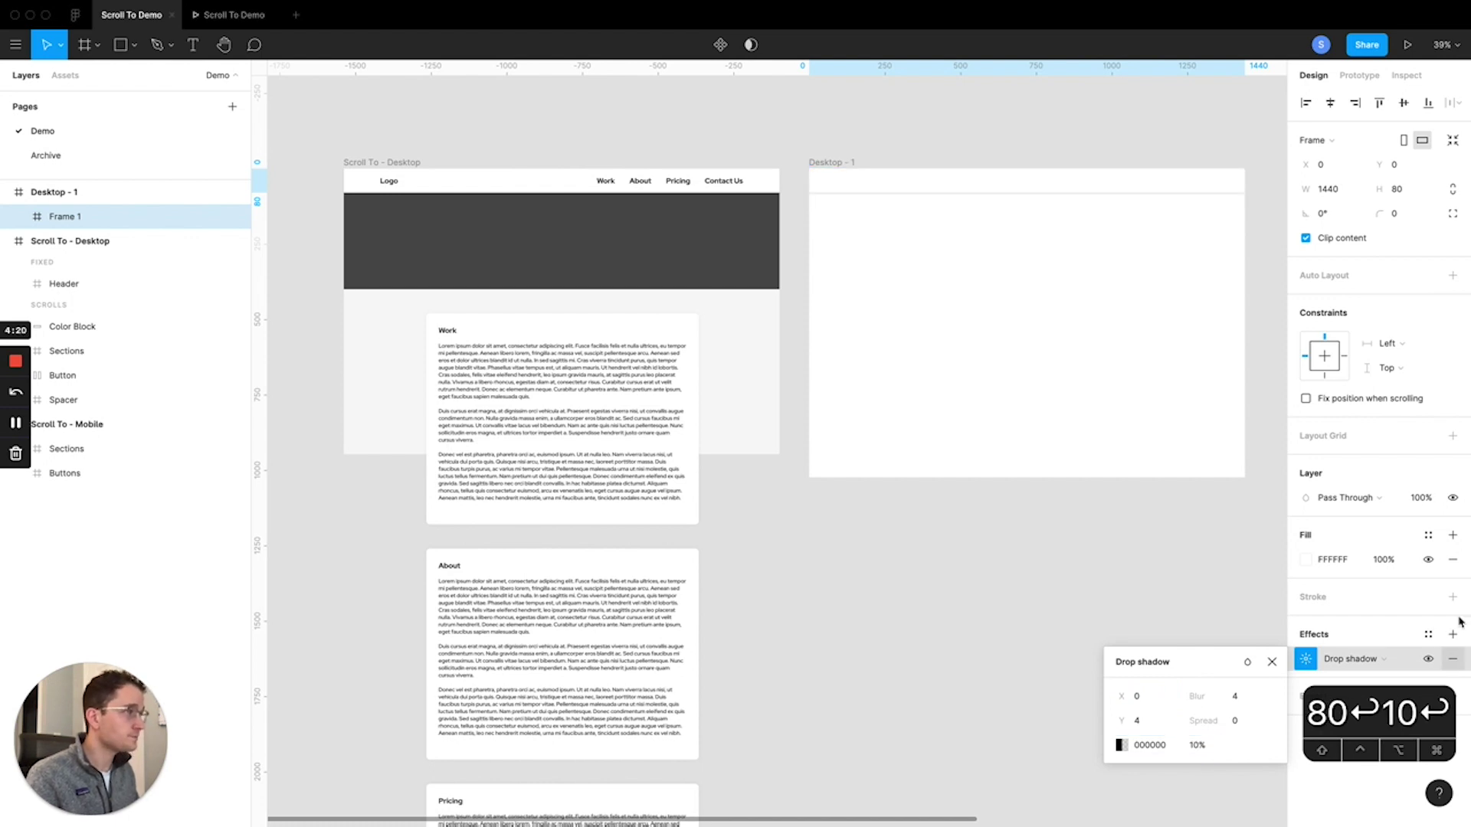
{"action": "left_click", "coordinate": [1013, 98]}
{"action": "left_click", "coordinate": [949, 190]}
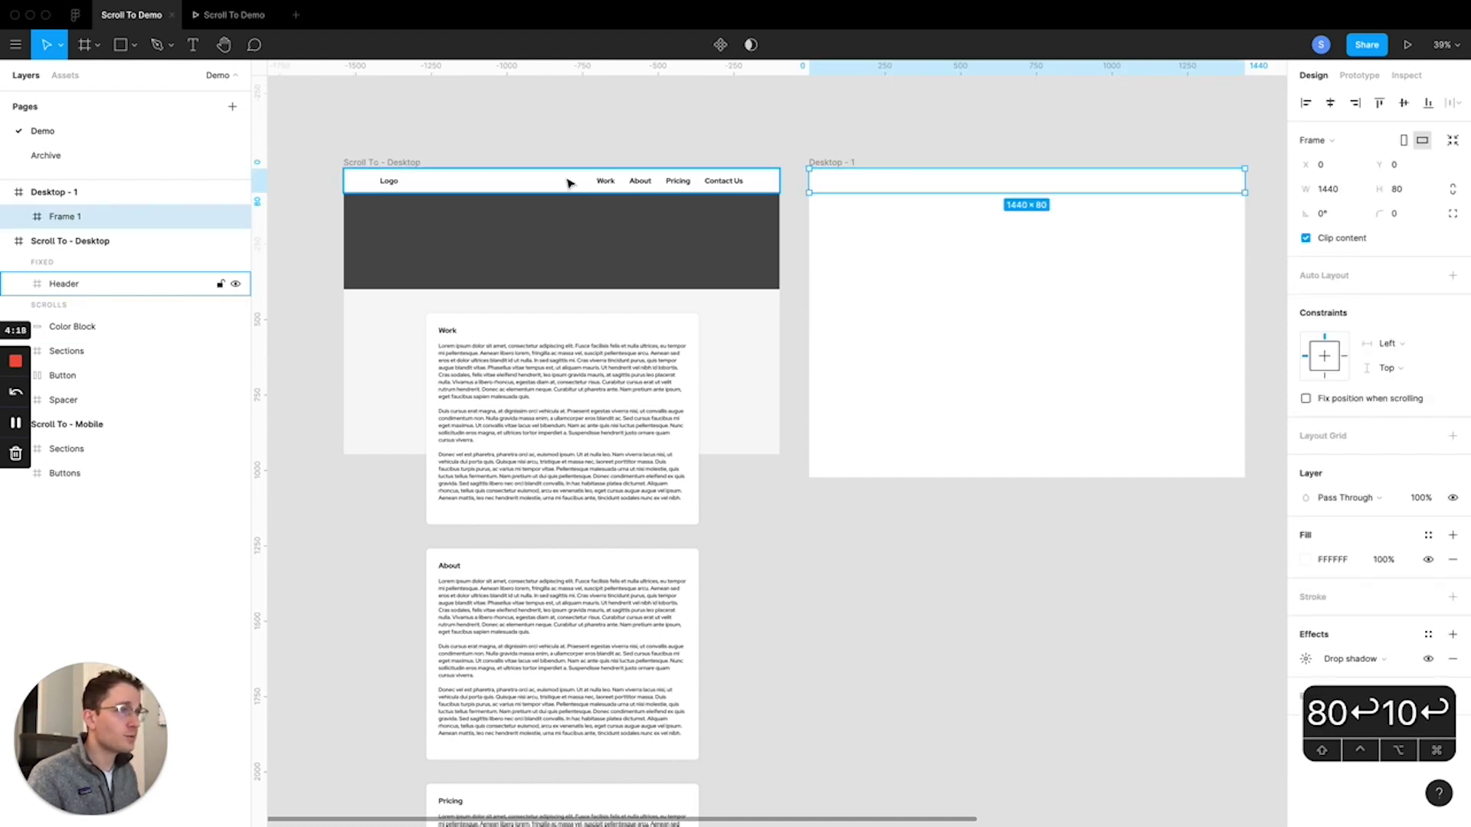
- Add the text "Logo" inside the new header frame
{"action": "left_click", "coordinate": [885, 147]}
{"action": "key", "text": "t"}
{"action": "left_click", "coordinate": [874, 179]}
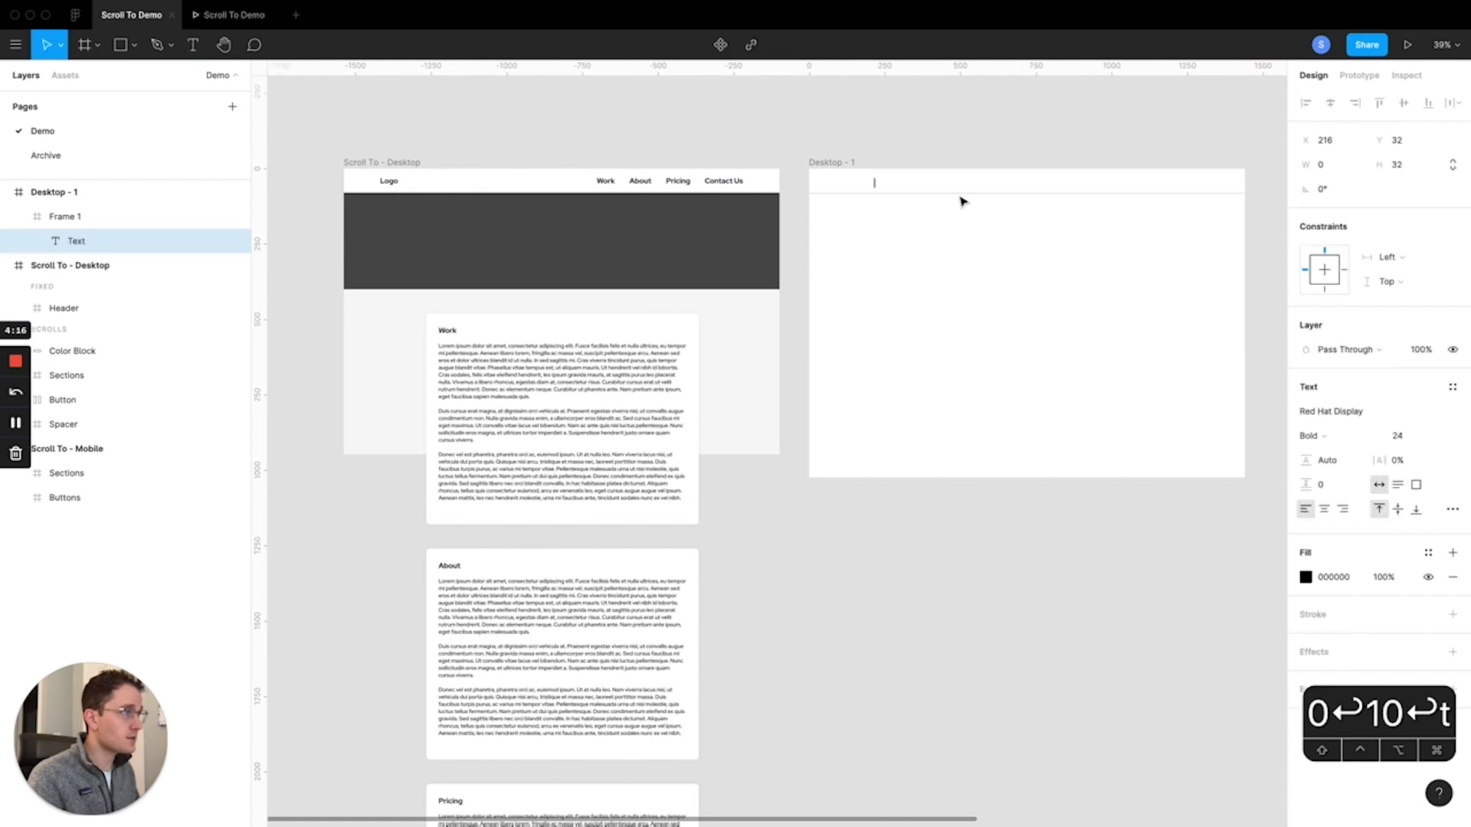
{"action": "type", "text": "Logo"}
{"action": "key", "text": "Escape"}
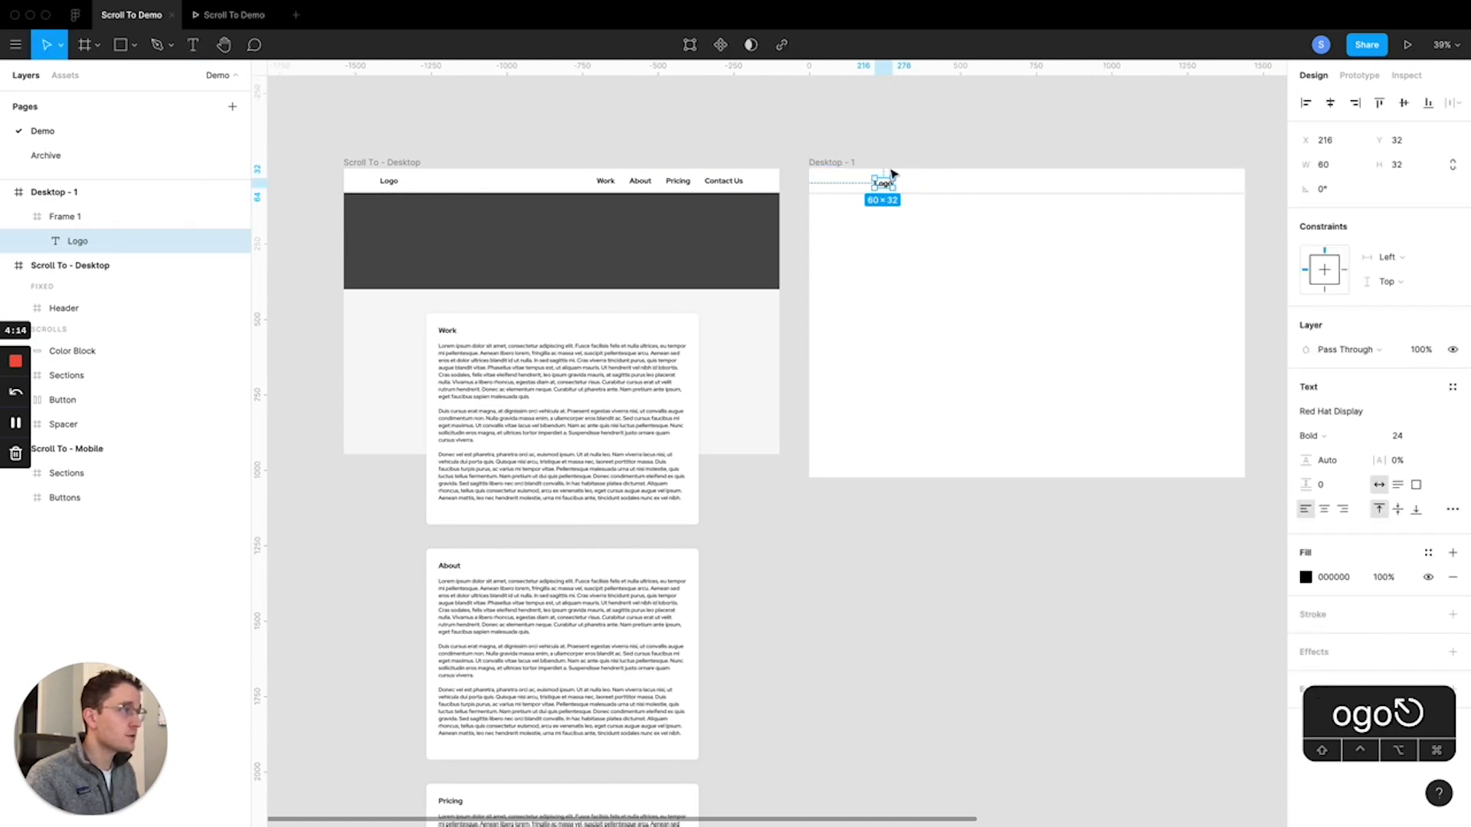
- Center the Logo text vertically in the header and move it to about 115 px from the header's left edge
{"action": "left_click", "coordinate": [1404, 102]}
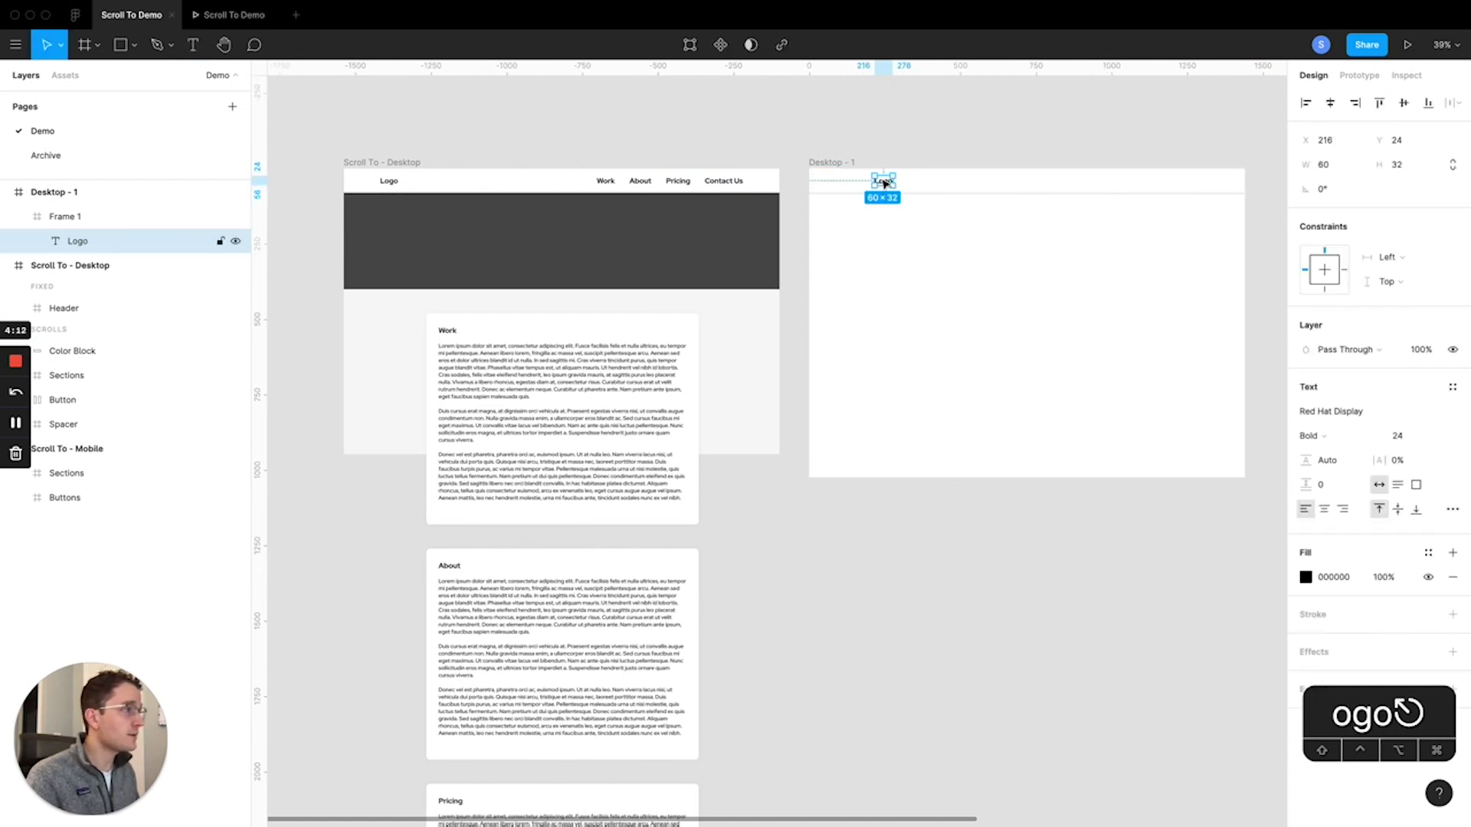
{"action": "left_click_drag", "start_coordinate": [881, 187], "coordinate": [859, 187]}
{"action": "key", "text": "alt"}
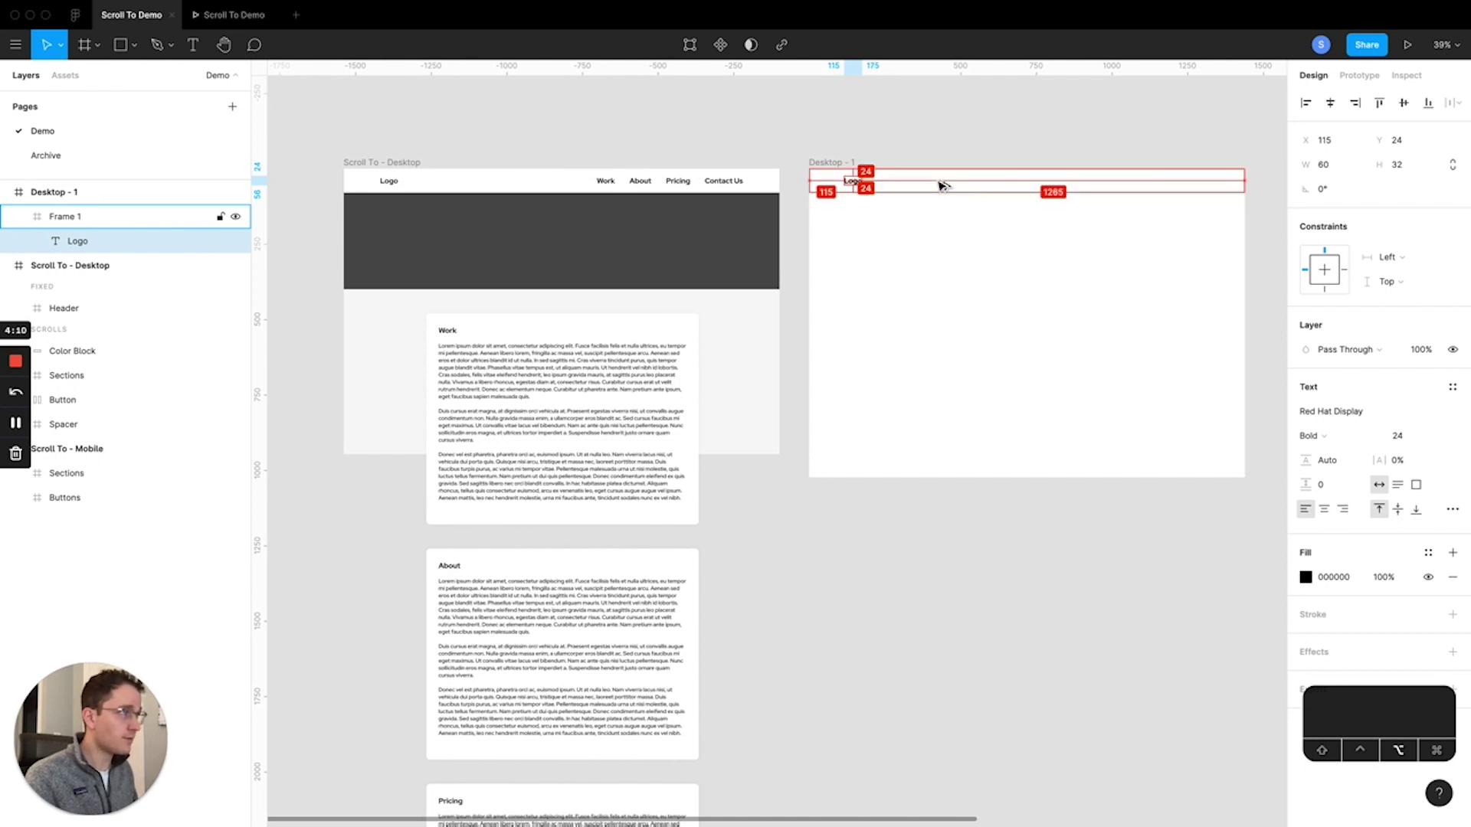
- Nudge the Logo text so it sits 120 px from the header's left edge
{"action": "key", "text": "Left"}
{"action": "key", "text": "Left"}
{"action": "key", "text": "Left"}
{"action": "key", "text": "Left"}
{"action": "key", "text": "Left"}
{"action": "key", "text": "Left"}
{"action": "key", "text": "Left"}
{"action": "key", "text": "Left"}
{"action": "key", "text": "Left"}
{"action": "key", "text": "Left"}
{"action": "key", "text": "Left"}
{"action": "key", "text": "Left"}
{"action": "key", "text": "Left"}
{"action": "key", "text": "Left"}
{"action": "key", "text": "Left"}
{"action": "key", "text": "Left"}
{"action": "key", "text": "Left"}
{"action": "left_click", "coordinate": [959, 125]}
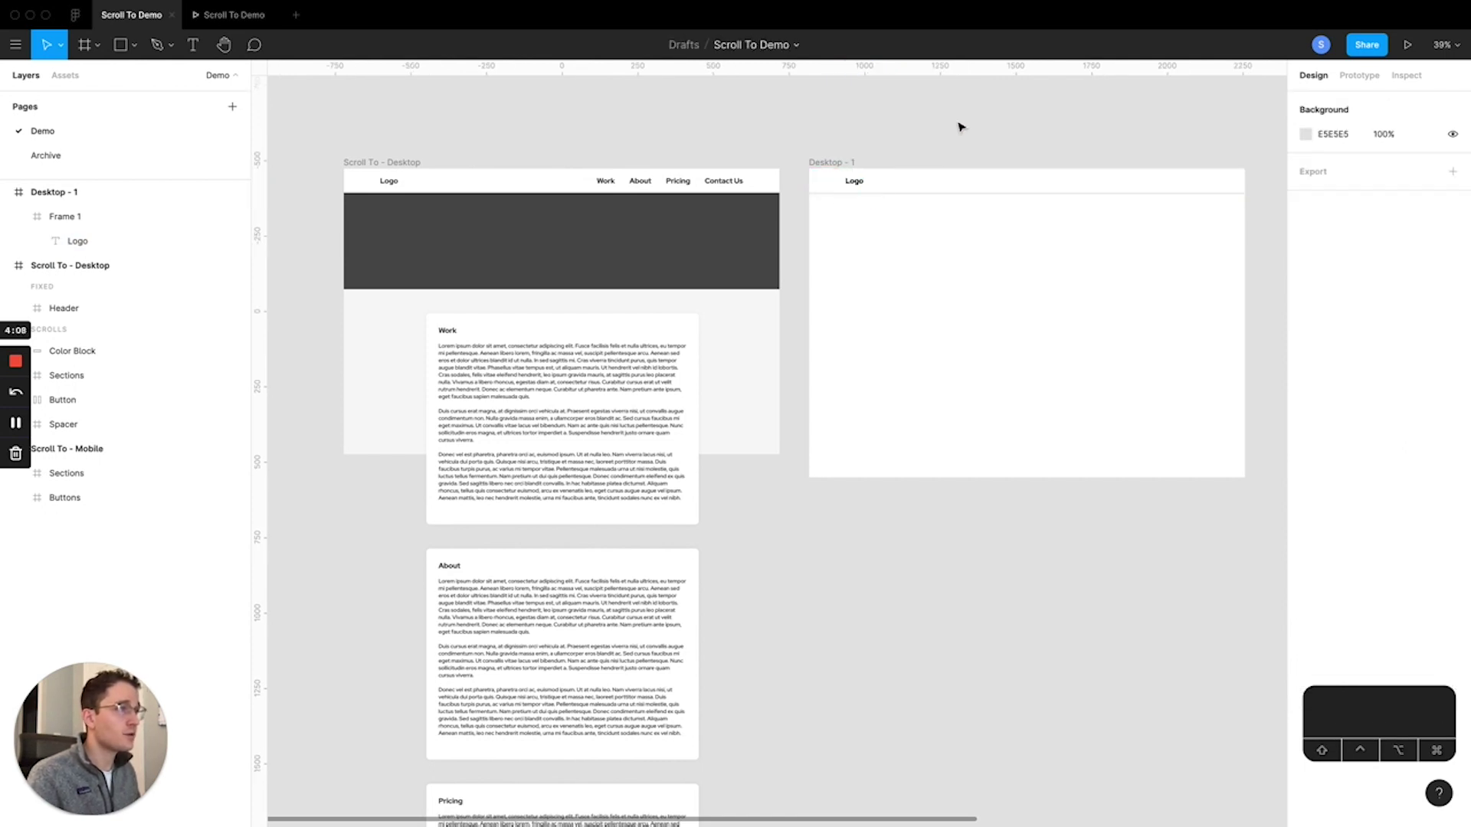
- Copy the Logo text to the right part of the header and repeat it to form a row of four evenly spaced copies
{"action": "scroll", "coordinate": [842, 161], "scroll_direction": "right", "scroll_amount": 3}
{"action": "left_click", "coordinate": [718, 191], "text": "super"}
{"action": "left_click_drag", "start_coordinate": [721, 191], "coordinate": [986, 207]}
{"action": "left_click_drag", "start_coordinate": [590, 166], "coordinate": [653, 175]}
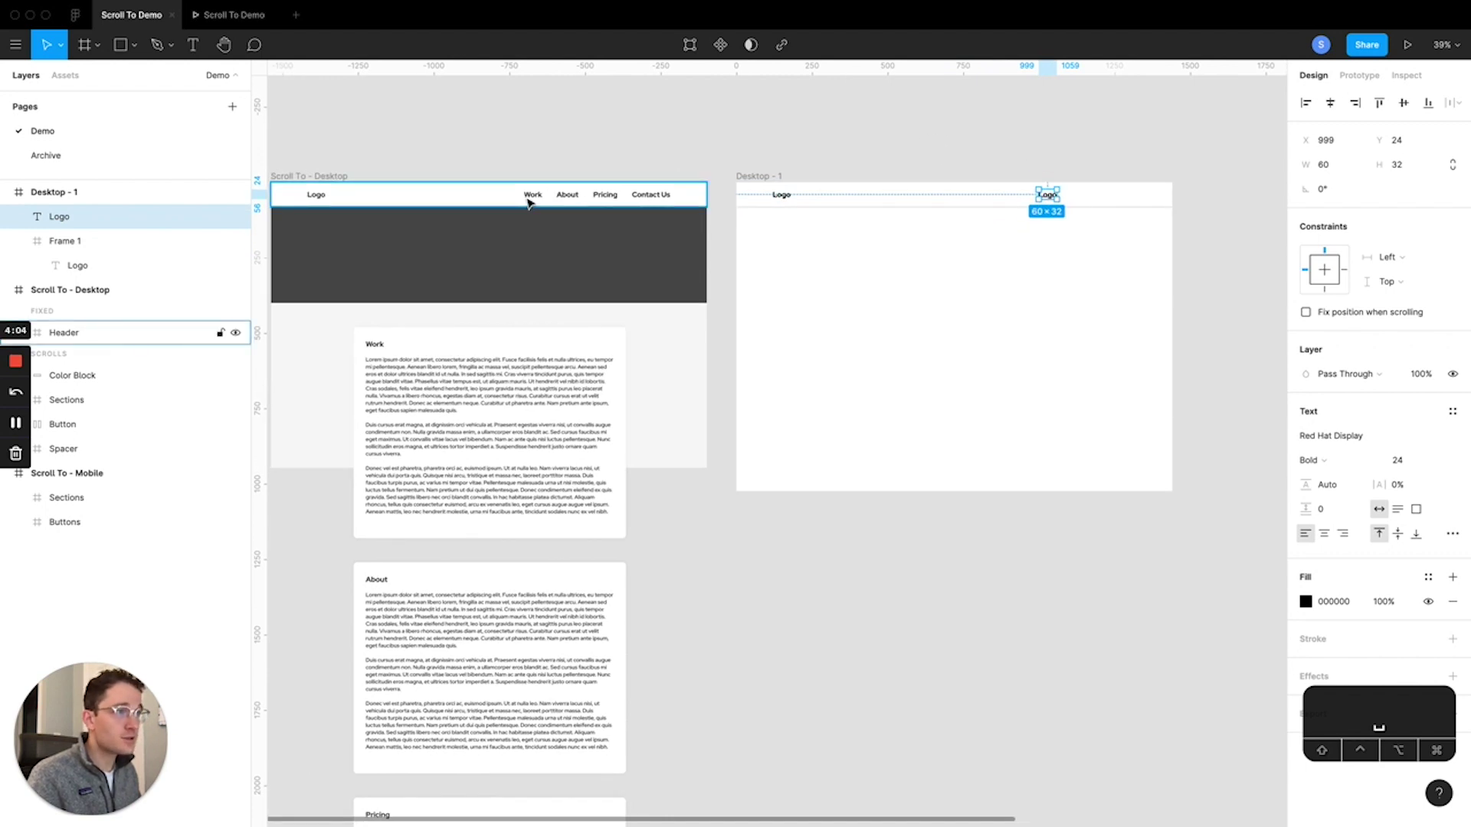
{"action": "left_click_drag", "start_coordinate": [1045, 201], "coordinate": [1078, 204]}
{"action": "key", "text": "super+d"}
{"action": "key", "text": "super+d"}
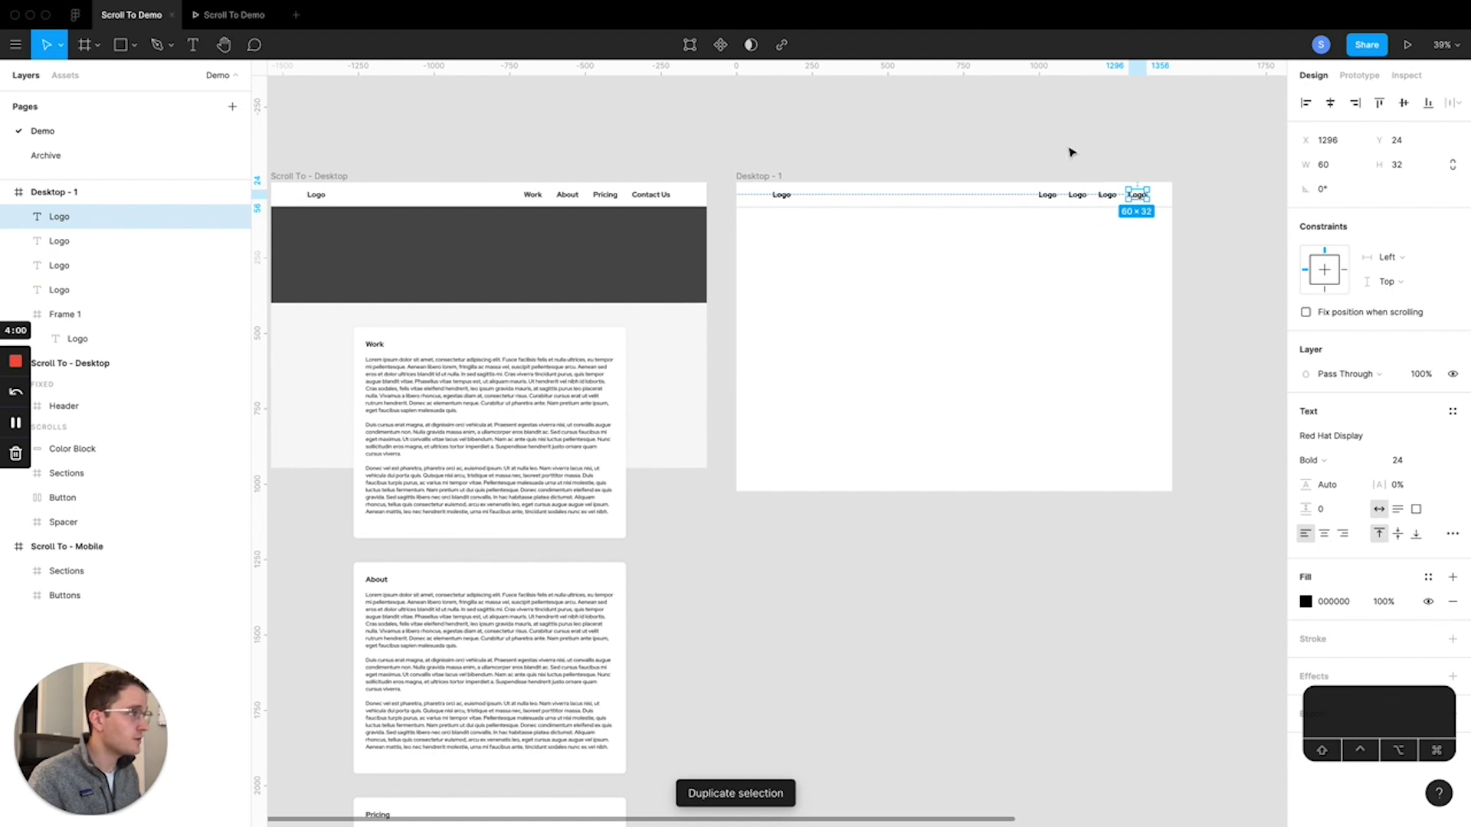
- Wrap the four copied Logo texts in a frame and name it Navigation
{"action": "left_click", "coordinate": [1047, 197], "text": "shift"}
{"action": "left_click", "coordinate": [1077, 196], "text": "shift"}
{"action": "left_click", "coordinate": [1108, 196], "text": "shift"}
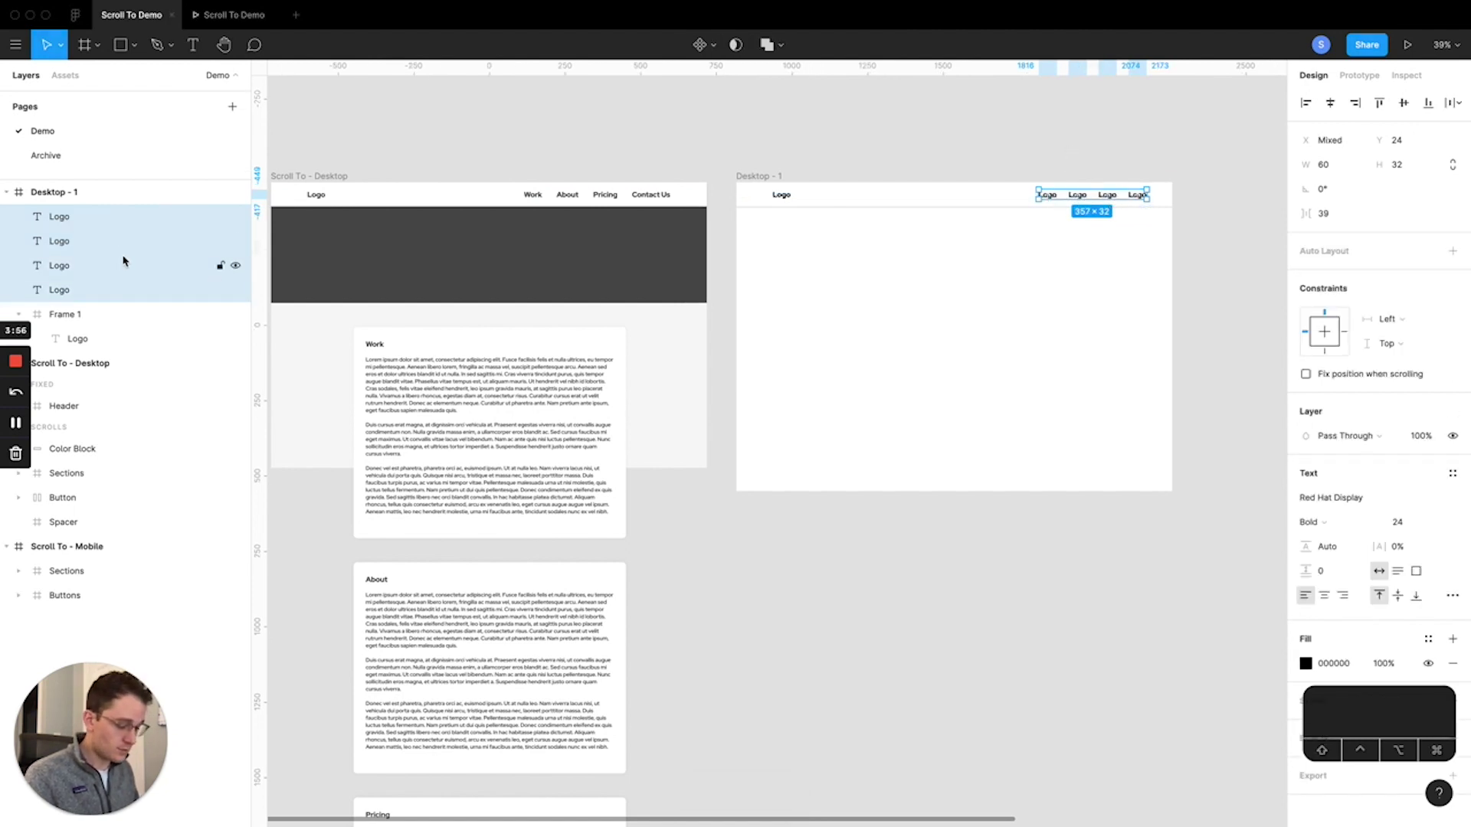
{"action": "key", "text": "alt+super+g"}
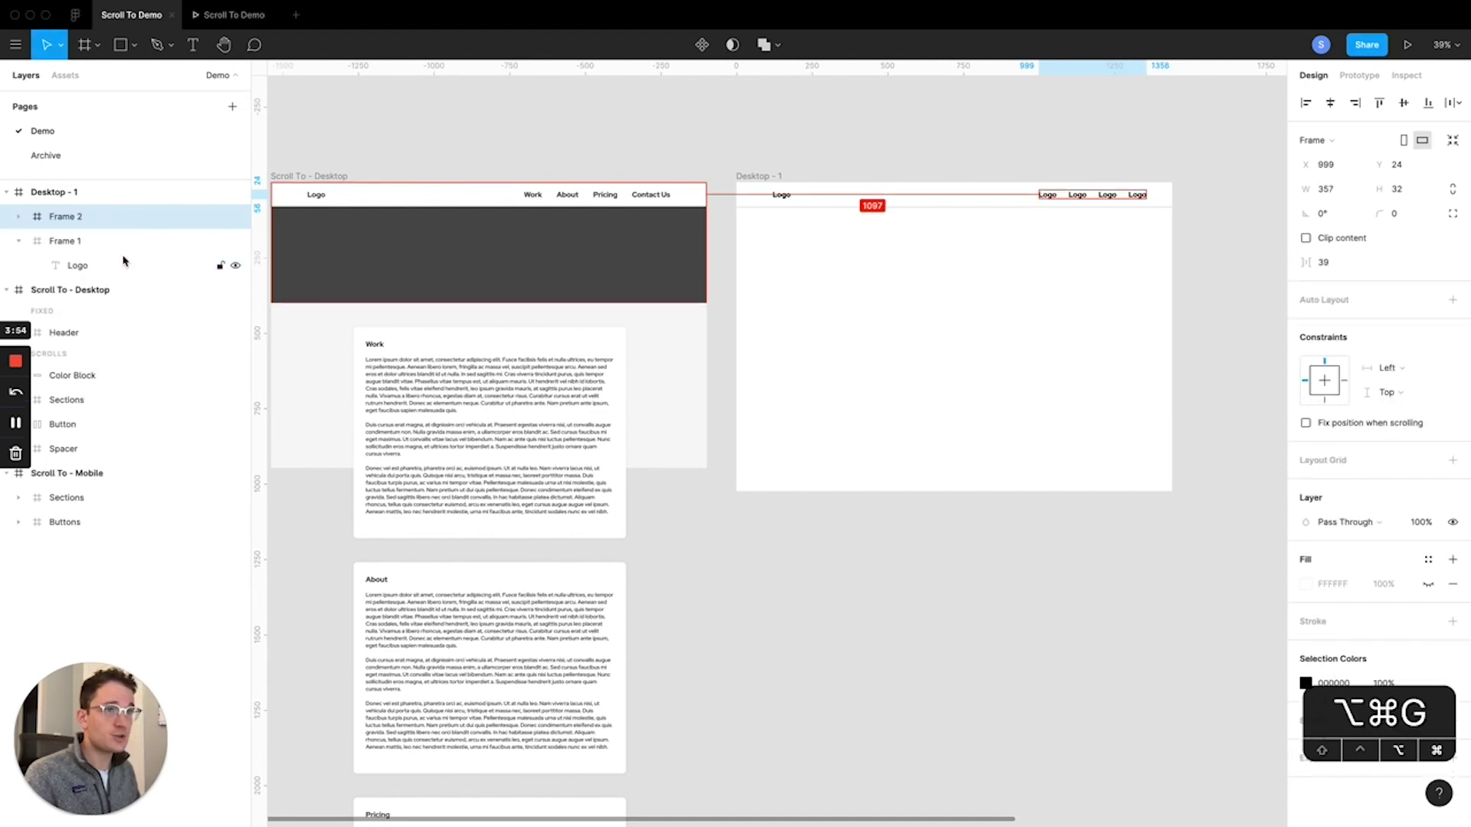
{"action": "double_click", "coordinate": [72, 217]}
{"action": "type", "text": "Navit"}
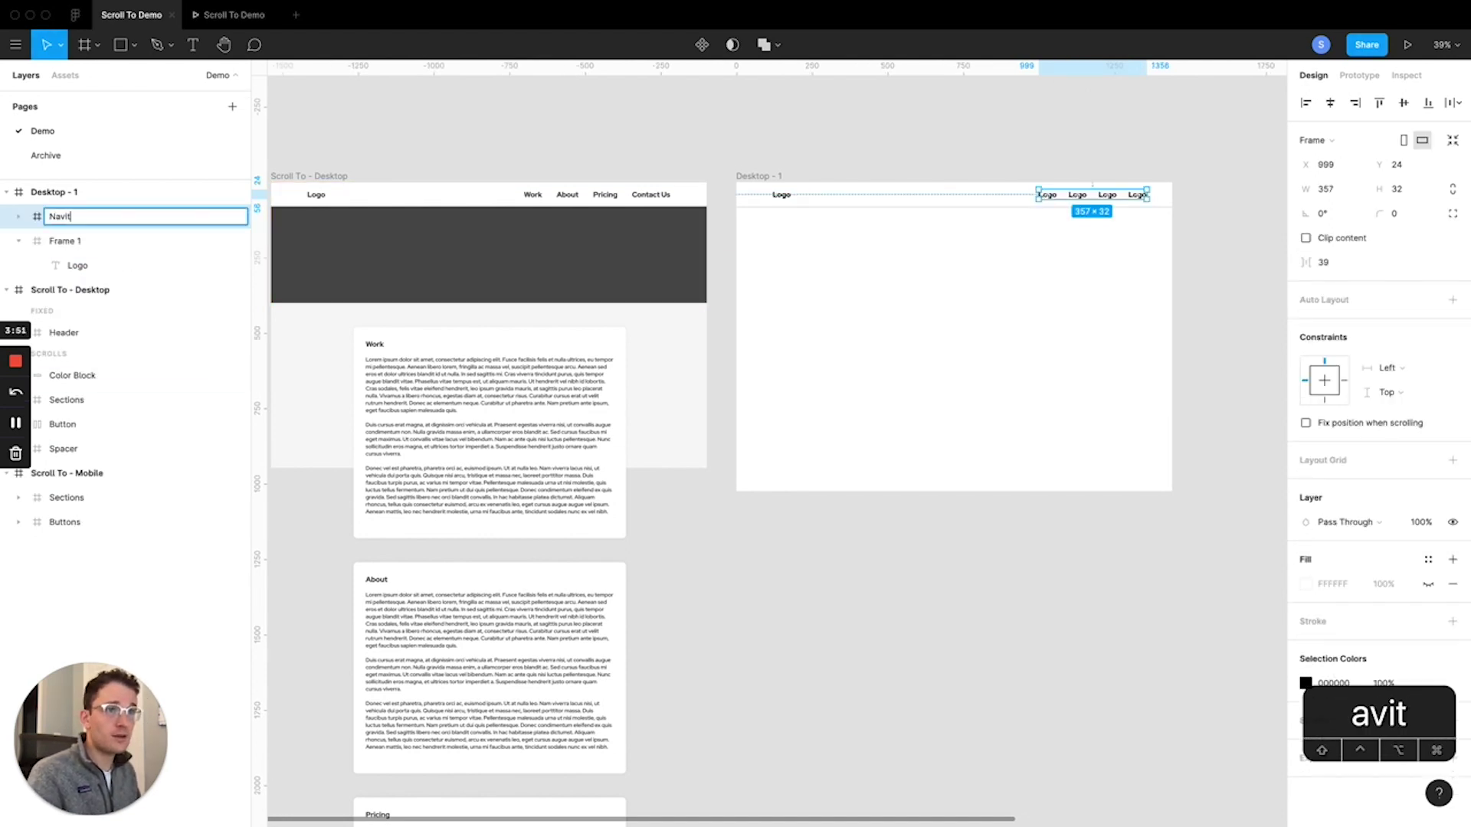
{"action": "key", "text": "BackSpace"}
{"action": "type", "text": "gation"}
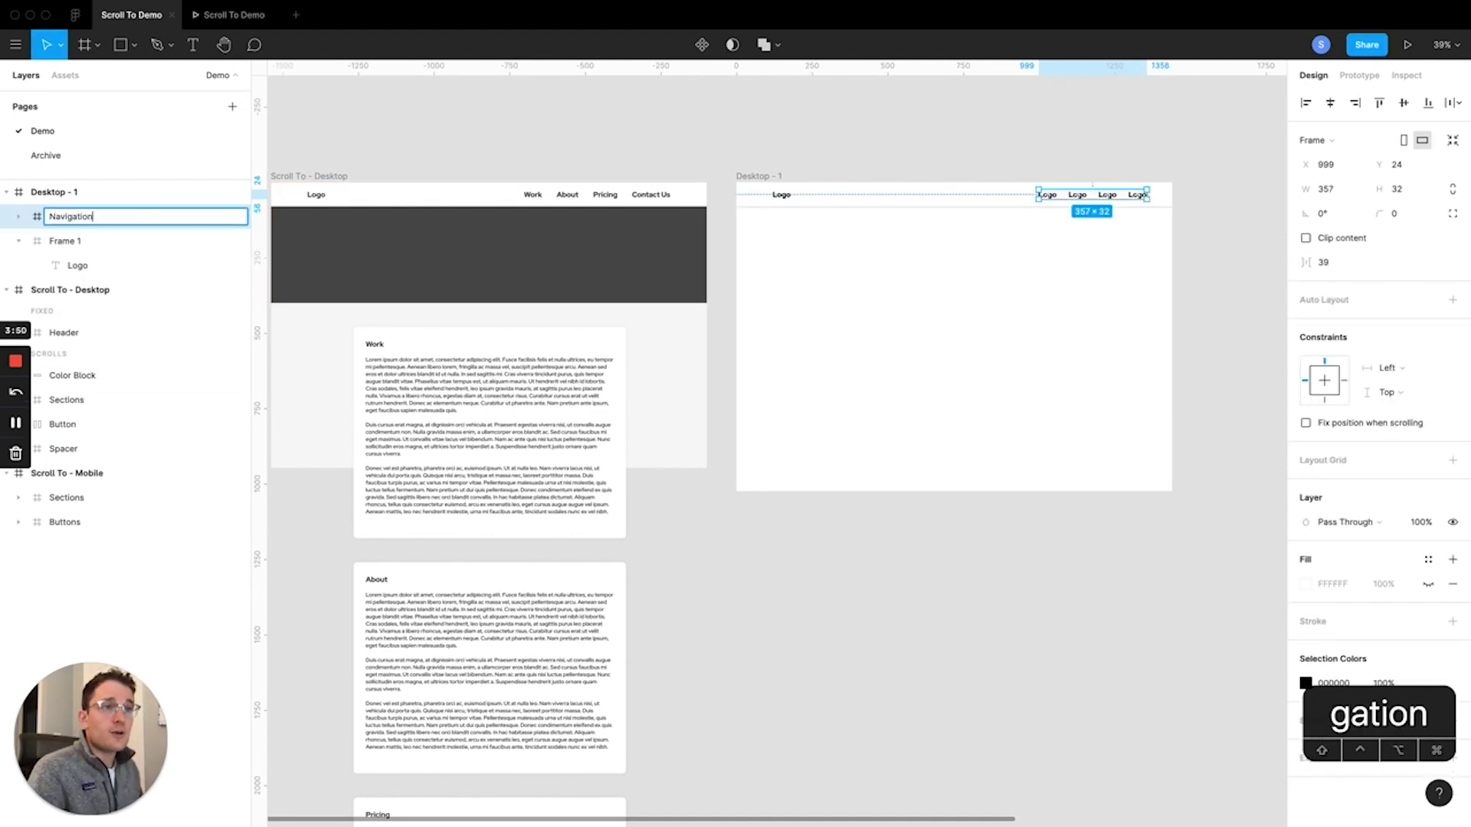
{"action": "key", "text": "Return"}
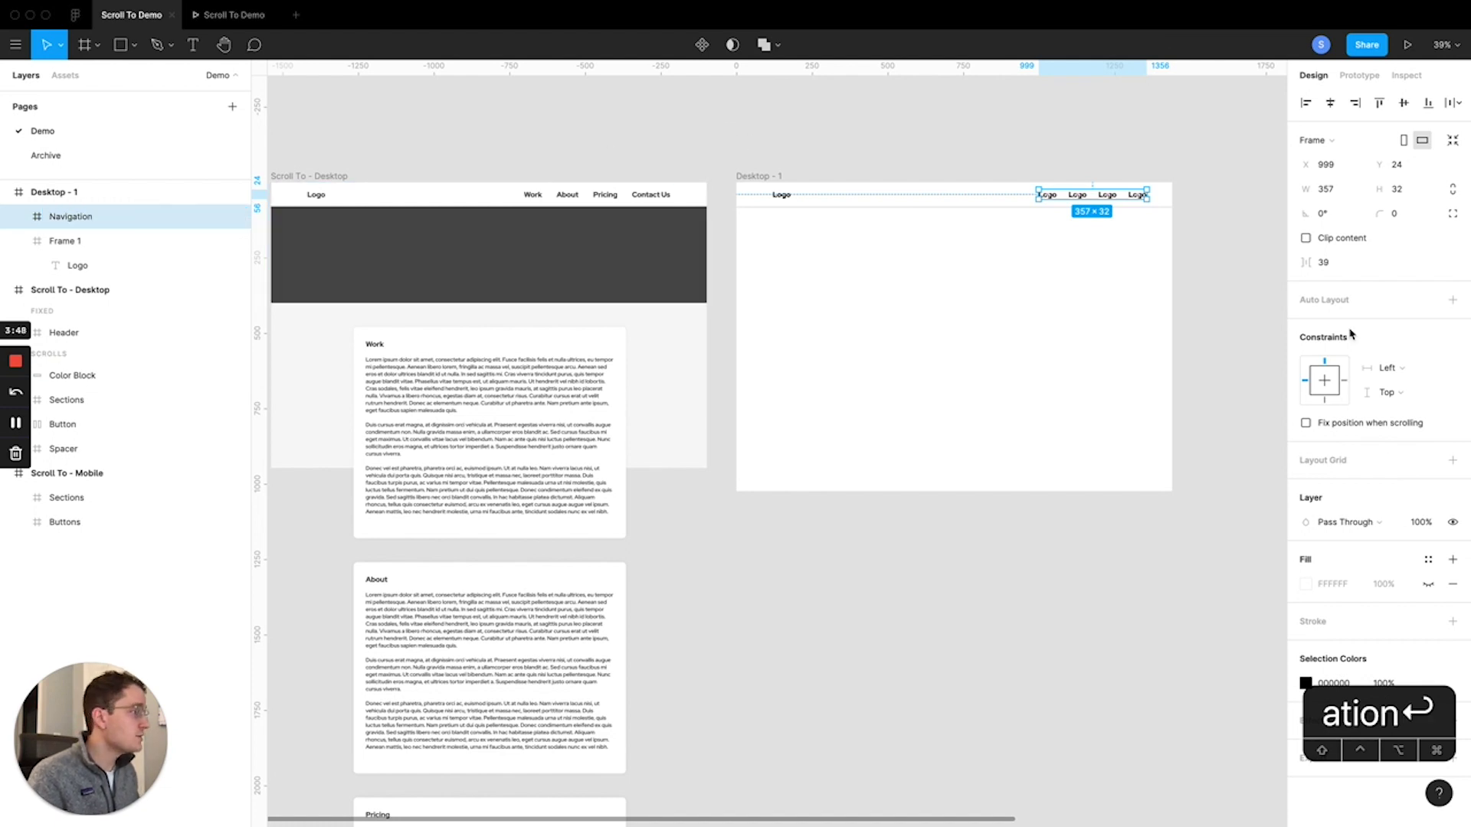
- Add horizontal auto layout to the Navigation frame and set the spacing between items to 40
{"action": "left_click", "coordinate": [1328, 301]}
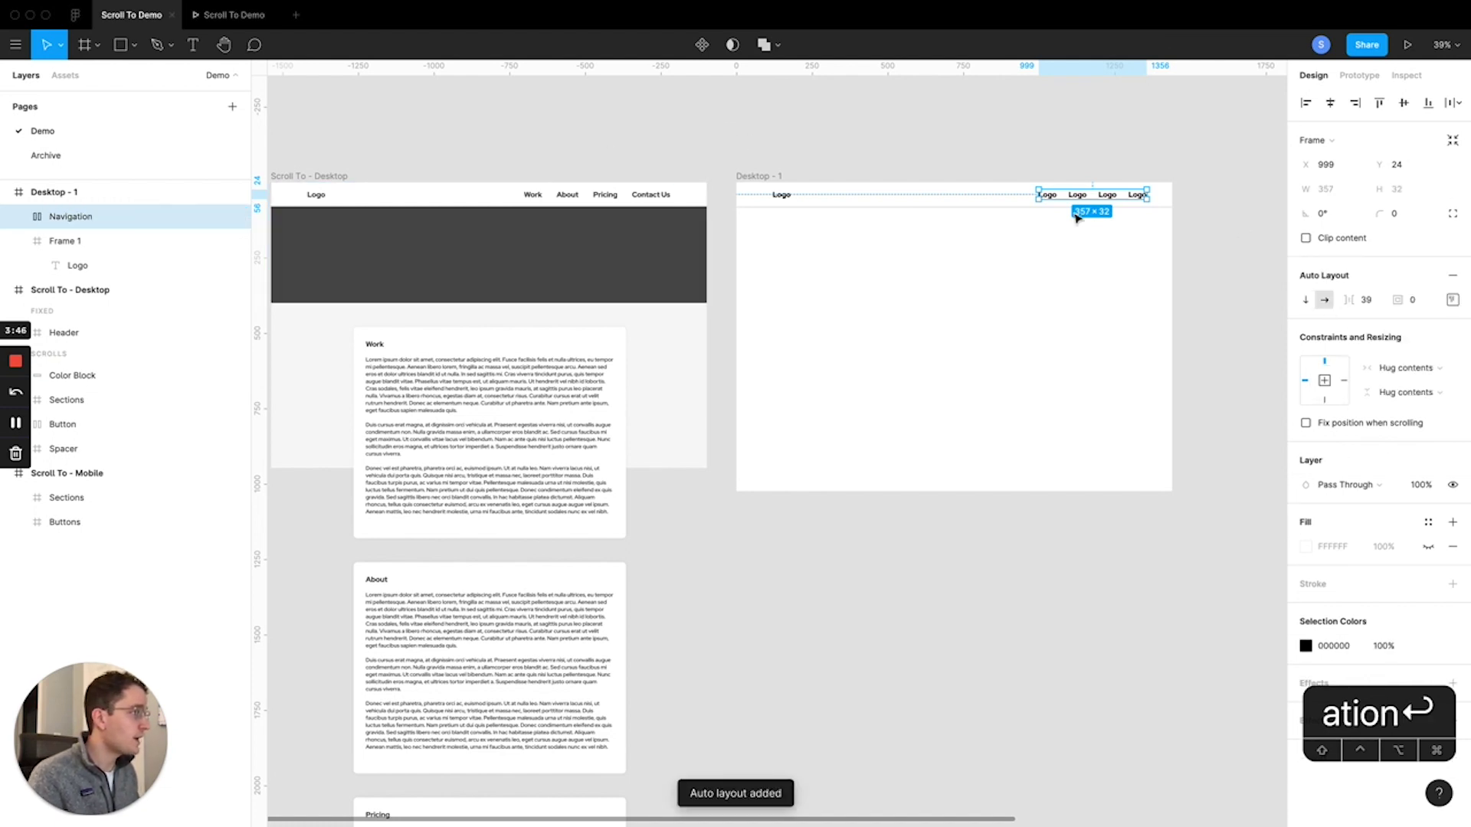
{"action": "left_click", "coordinate": [1368, 299]}
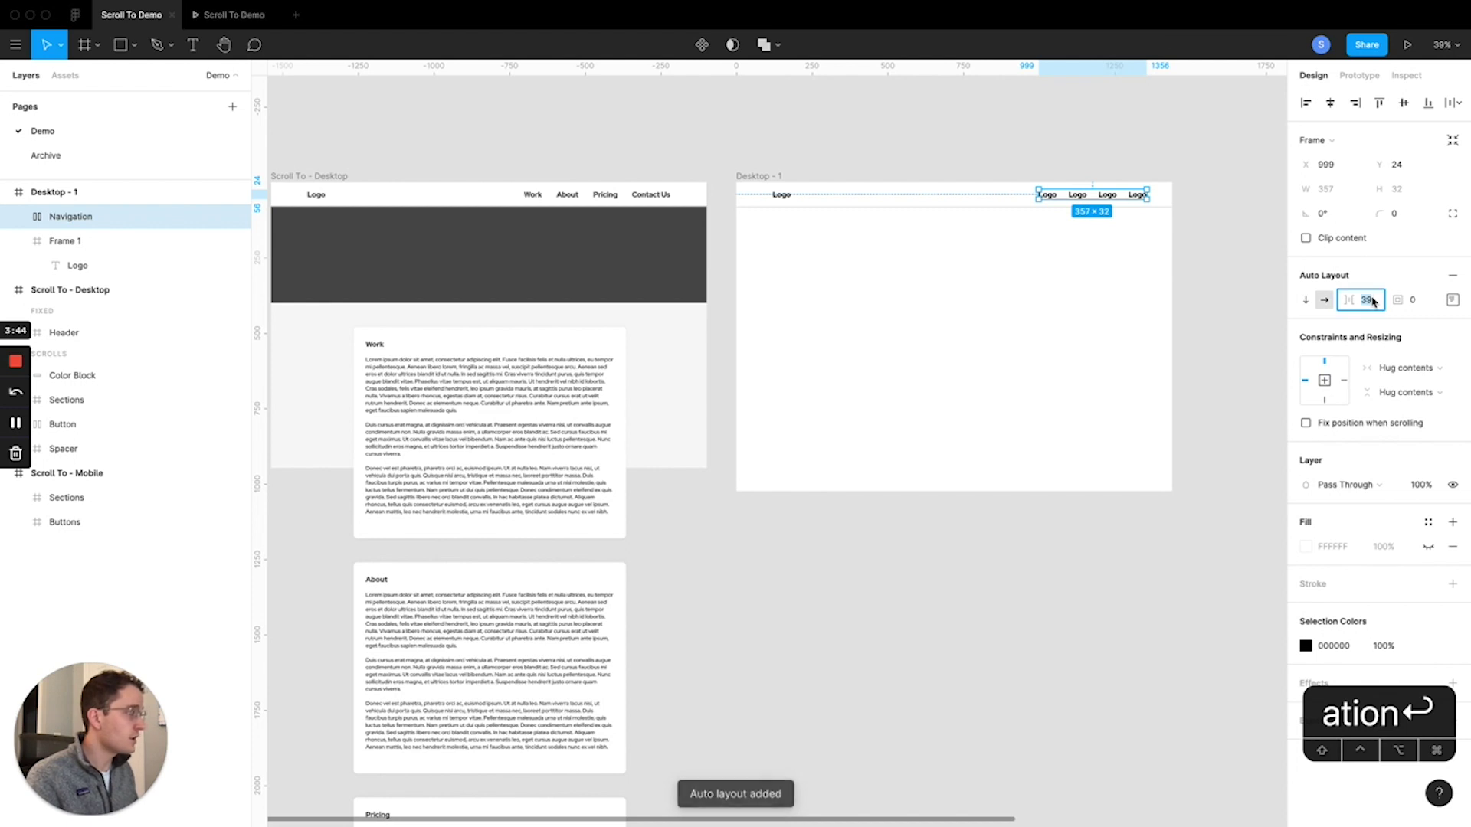
{"action": "type", "text": "40"}
{"action": "key", "text": "Return"}
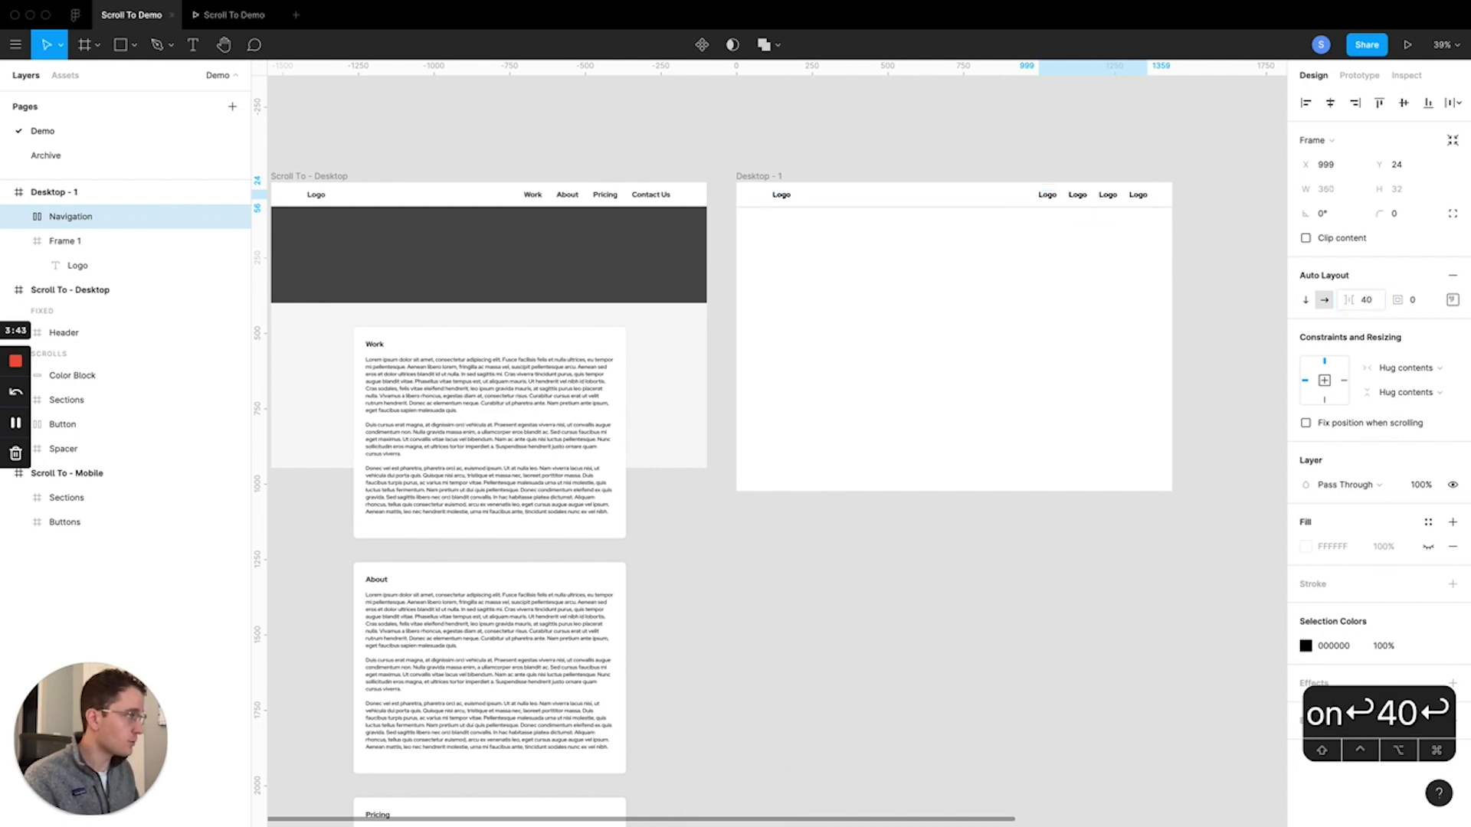
- Change the four navigation texts, in order, to Work, About, Pricing and Contact Us
{"action": "double_click", "coordinate": [1047, 196]}
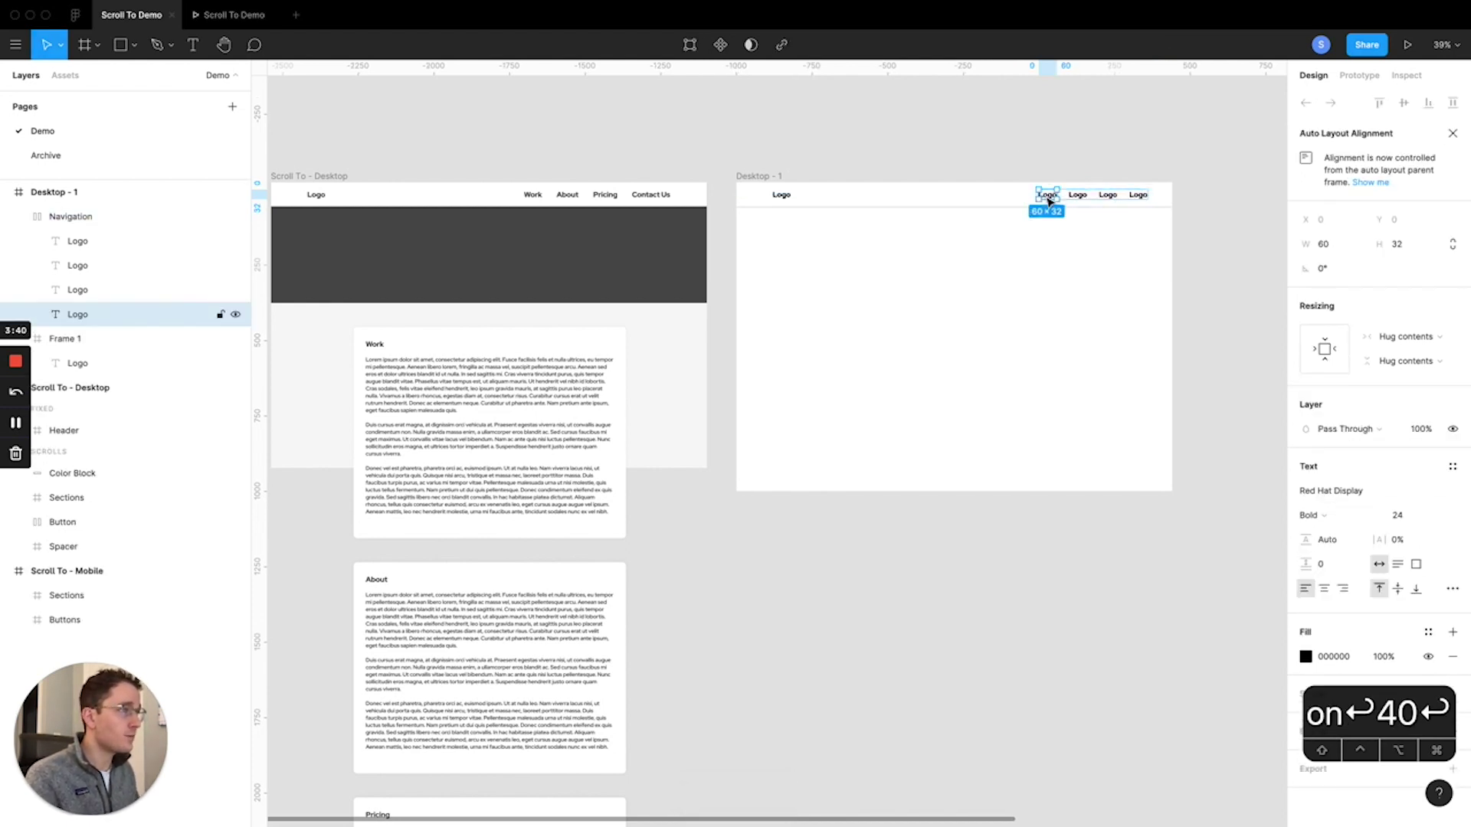
{"action": "double_click", "coordinate": [1047, 196]}
{"action": "type", "text": "Work"}
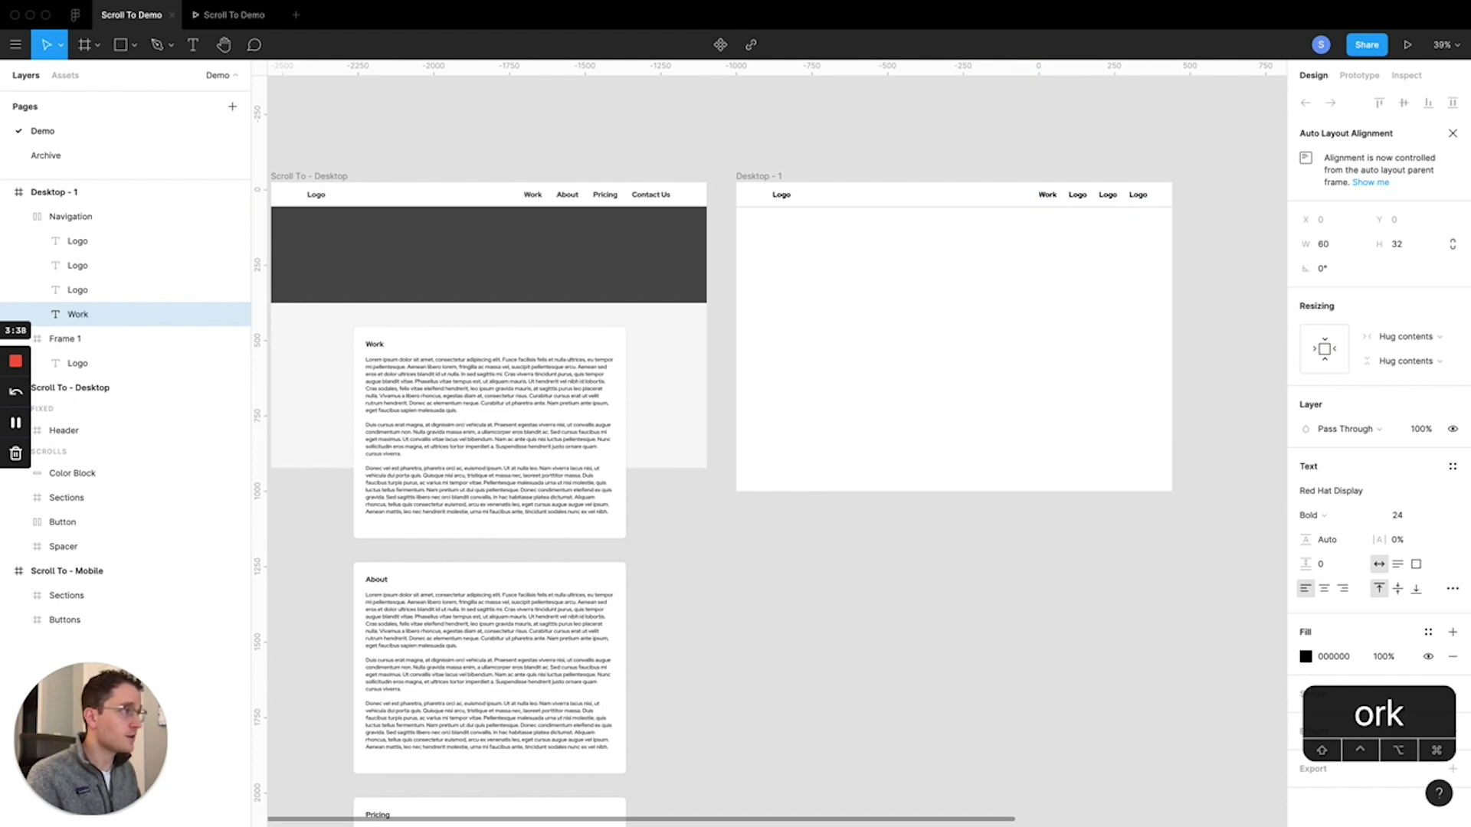
{"action": "left_click", "coordinate": [1077, 194]}
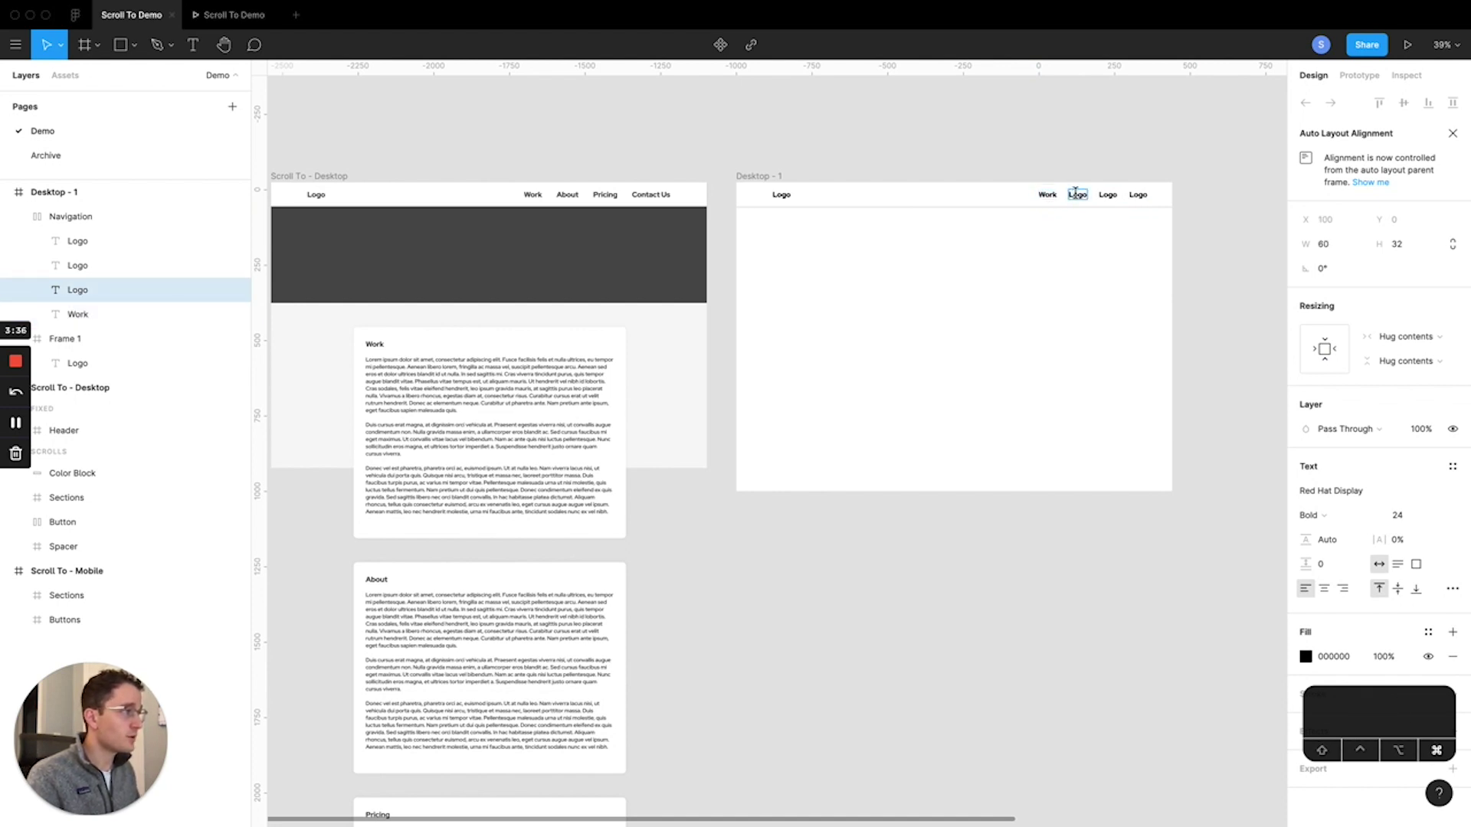
{"action": "type", "text": "About"}
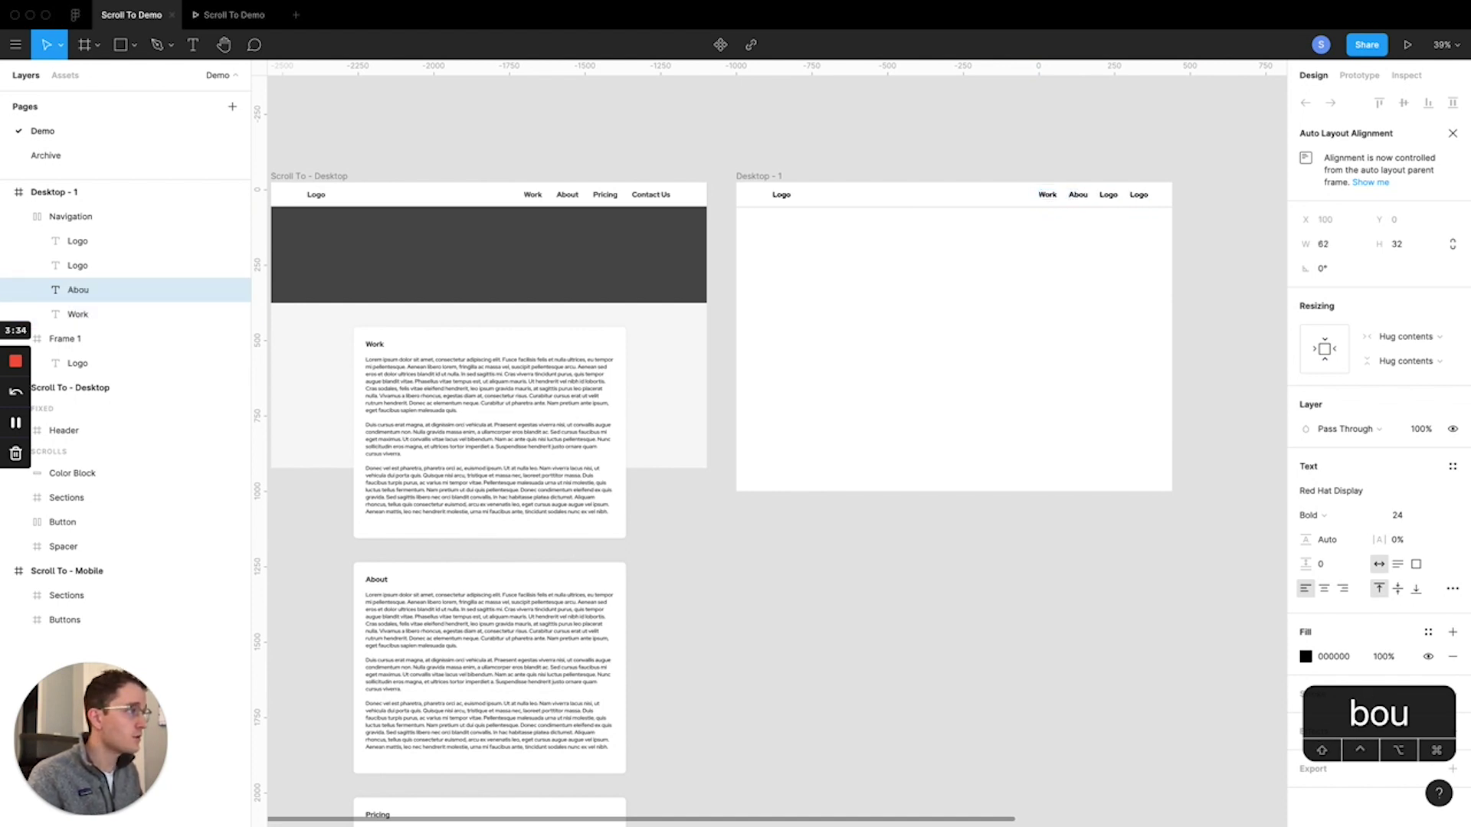
{"action": "left_click", "coordinate": [1111, 195]}
{"action": "key", "text": "super+a"}
{"action": "type", "text": "Pricing"}
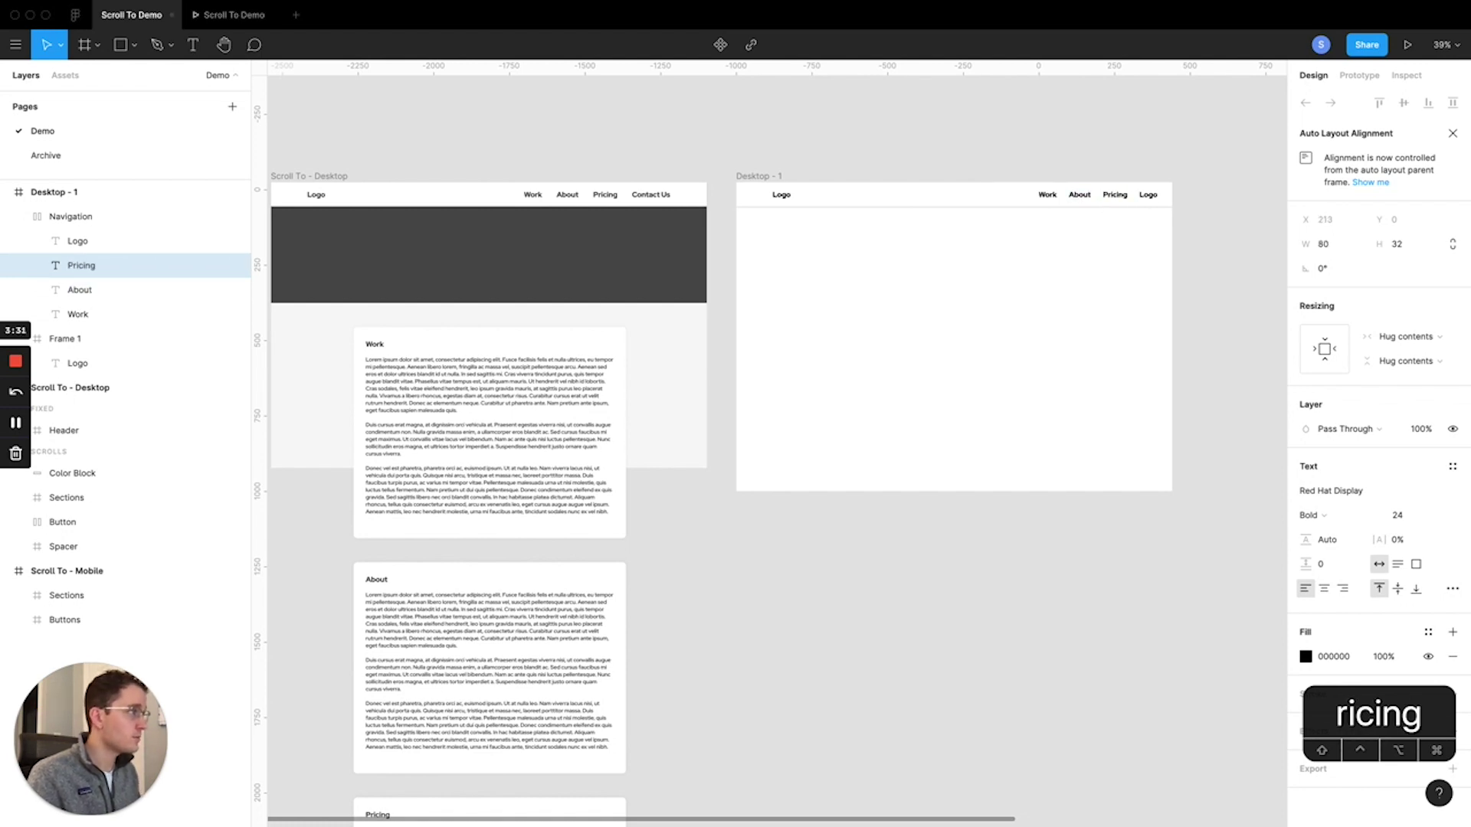
{"action": "left_click", "coordinate": [1144, 195]}
{"action": "double_click", "coordinate": [1149, 193]}
{"action": "type", "text": "Contact Us"}
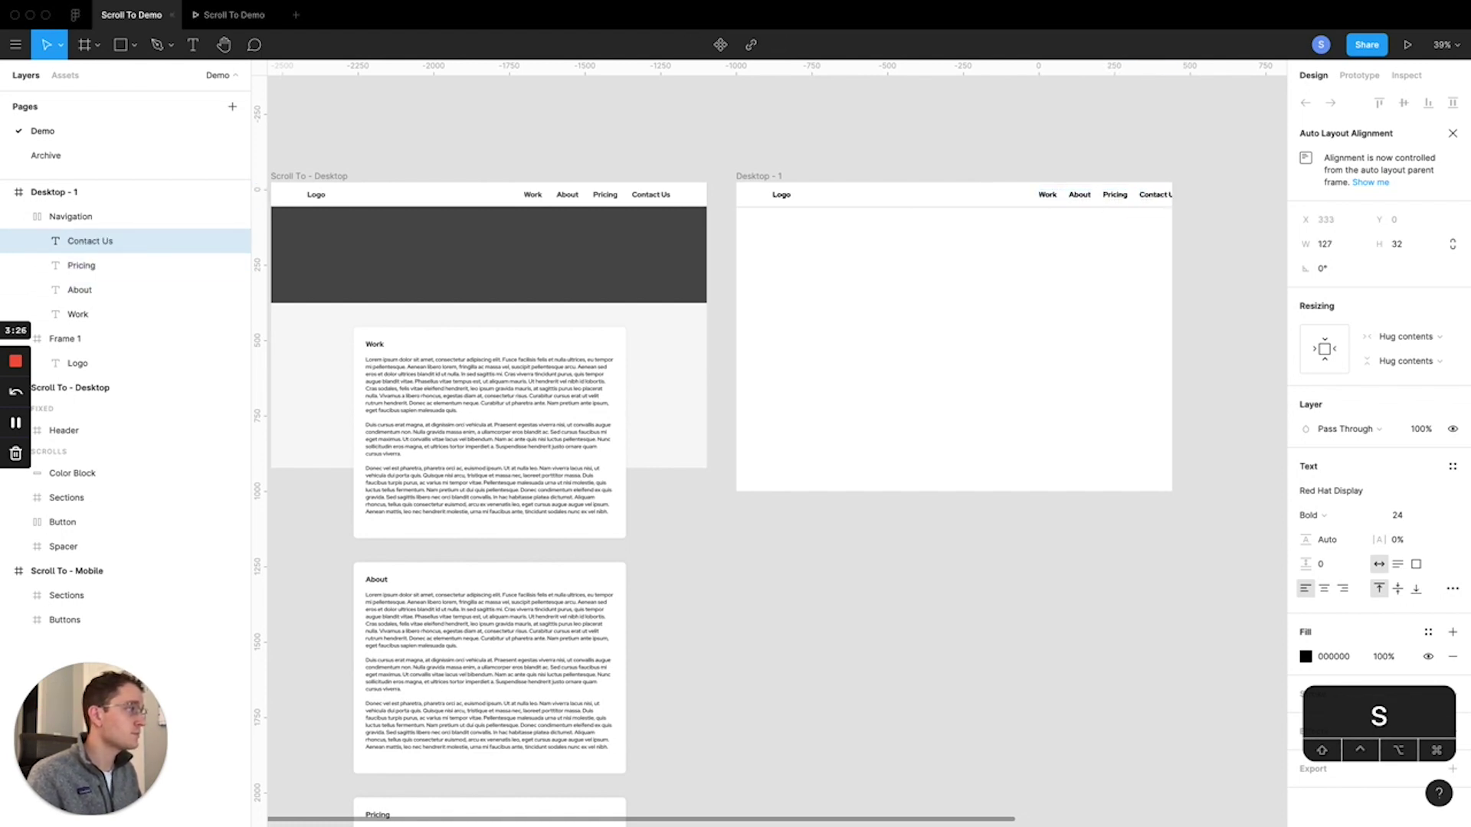
- Move the Navigation frame so it sits 120 px from the header's right edge
{"action": "left_click", "coordinate": [981, 194]}
{"action": "left_click", "coordinate": [778, 197]}
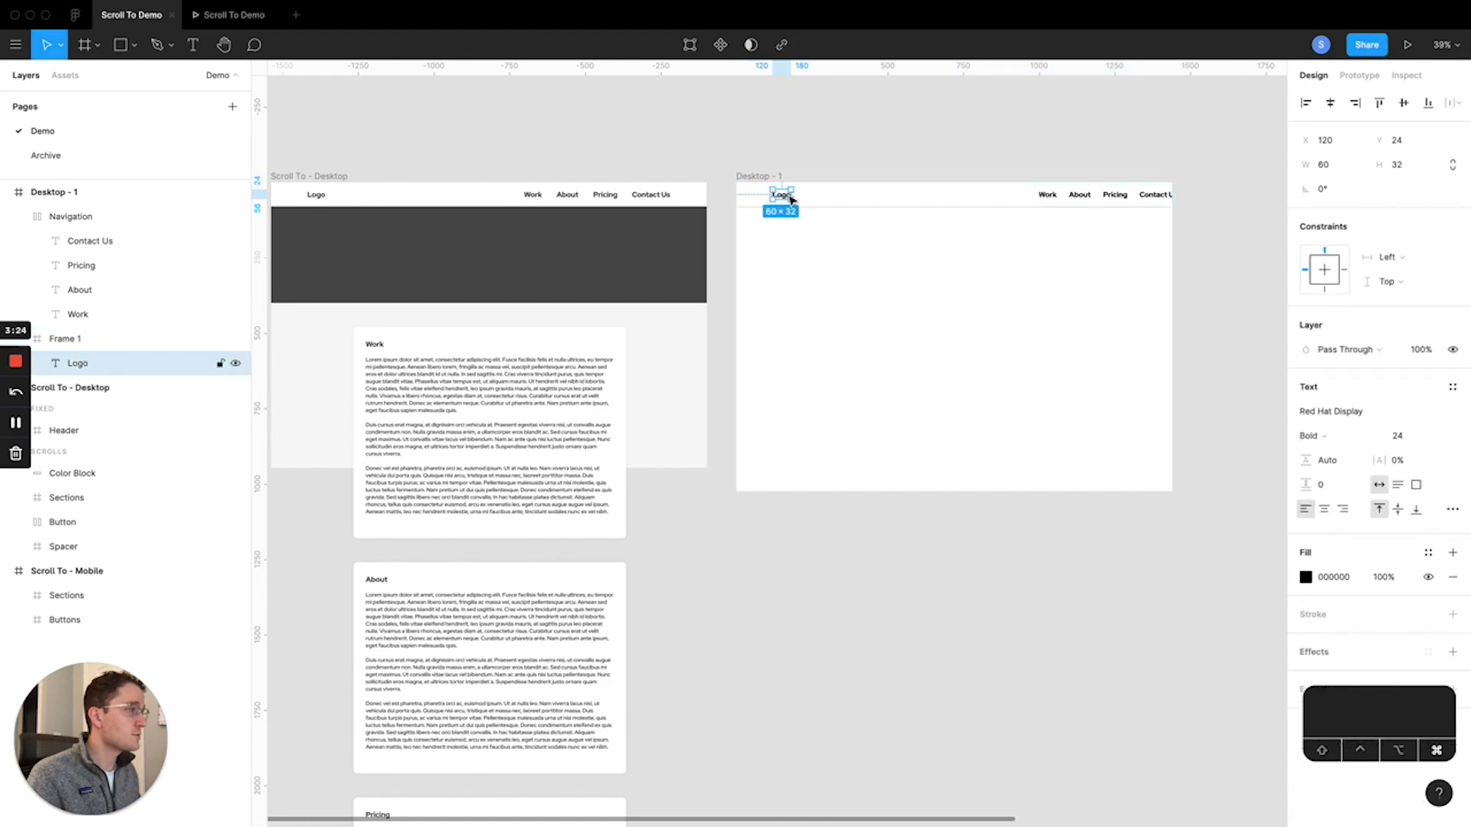
{"action": "left_click", "coordinate": [1109, 198]}
{"action": "left_click_drag", "start_coordinate": [1109, 198], "coordinate": [1070, 197]}
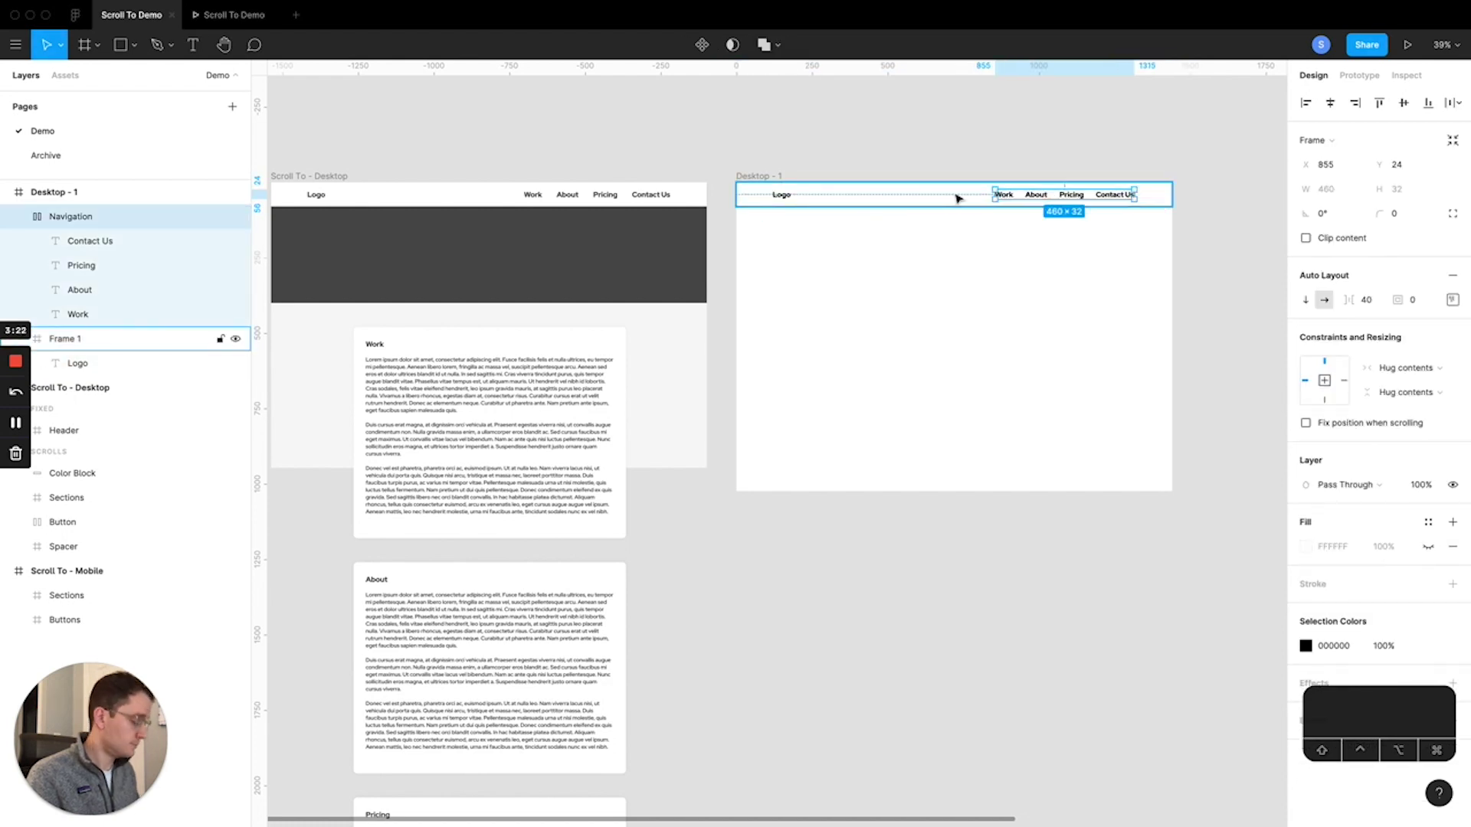
{"action": "key", "text": "Right"}
{"action": "key", "text": "Right"}
{"action": "key", "text": "Right"}
{"action": "key", "text": "Right"}
{"action": "key", "text": "Right"}
{"action": "key", "text": "alt"}
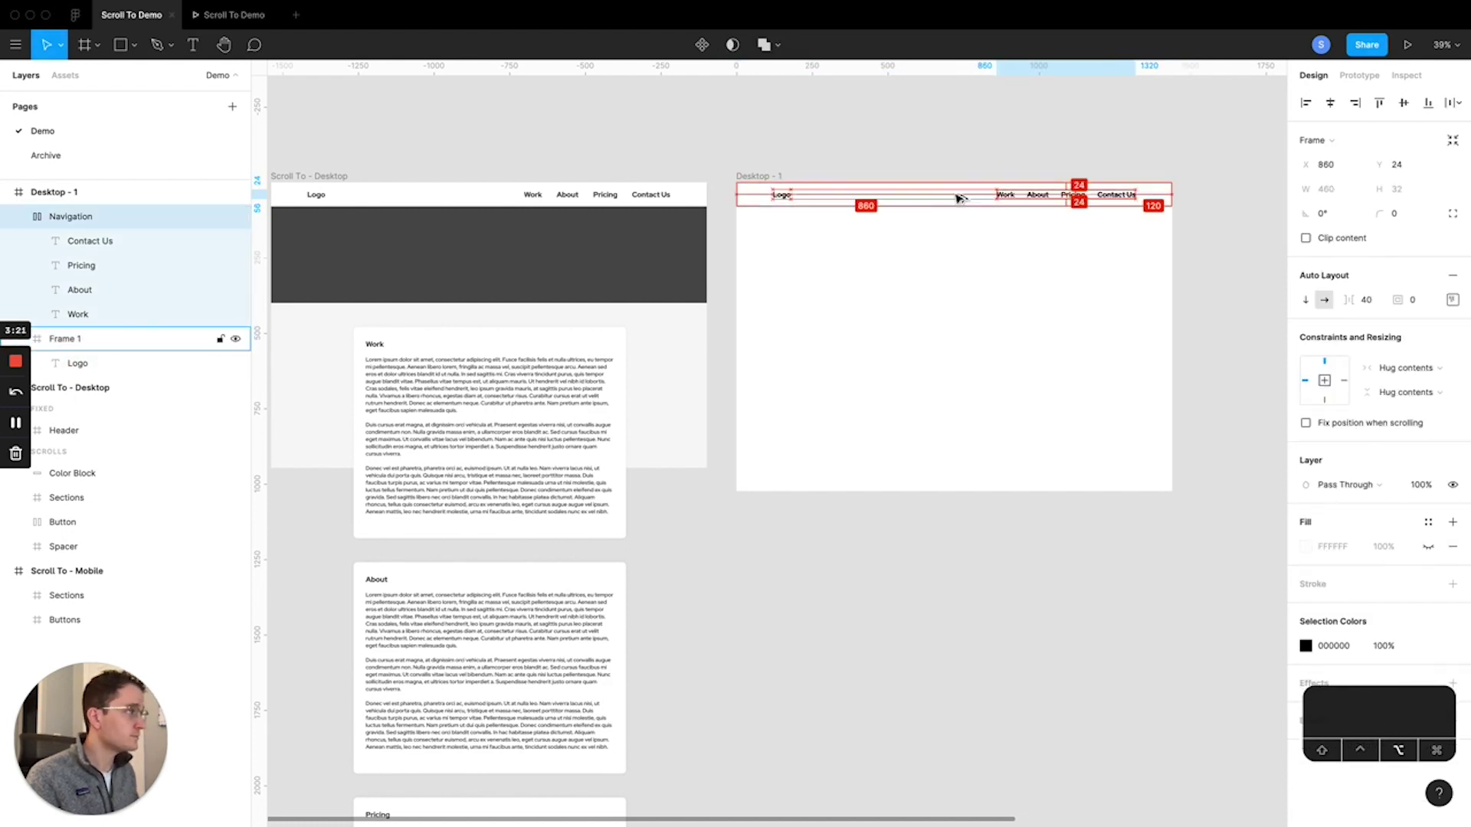
{"action": "left_click", "coordinate": [941, 148]}
- Rename the Desktop - 1 header frame as Header and collapse all layers
{"action": "left_click", "coordinate": [912, 199]}
{"action": "key", "text": "super+r"}
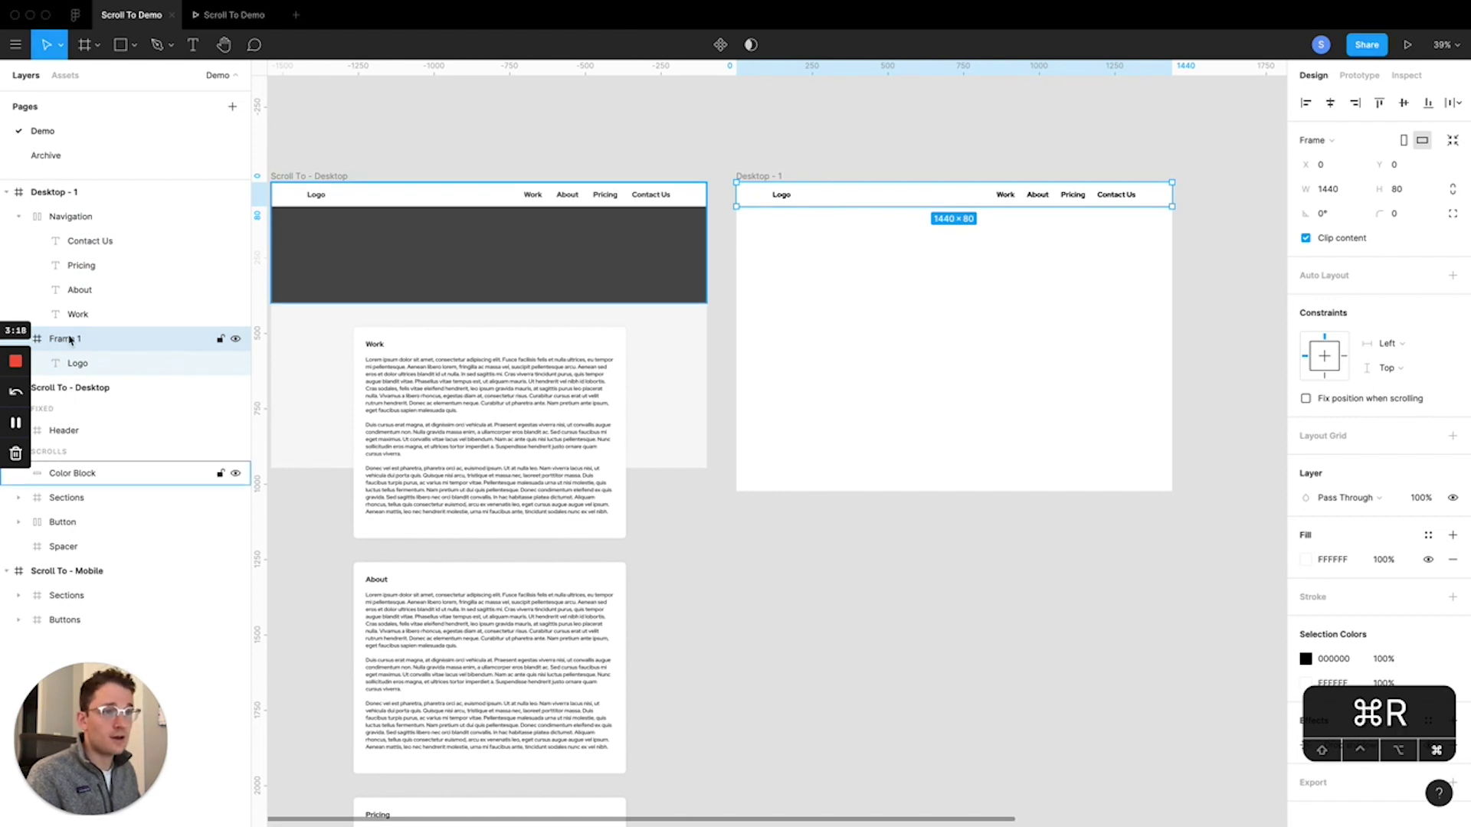
{"action": "type", "text": "Header"}
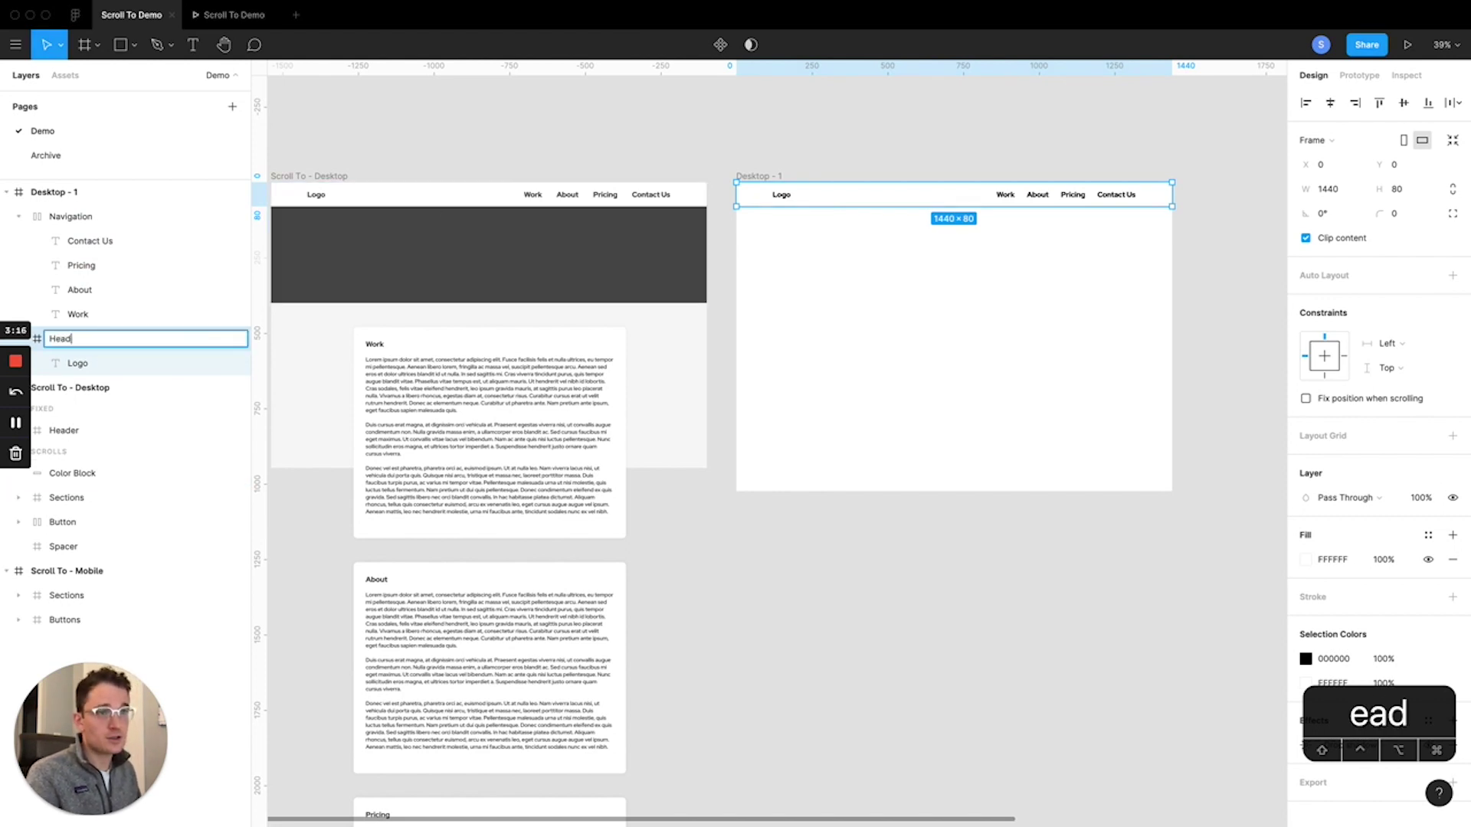
{"action": "key", "text": "Return"}
{"action": "key", "text": "alt+l"}
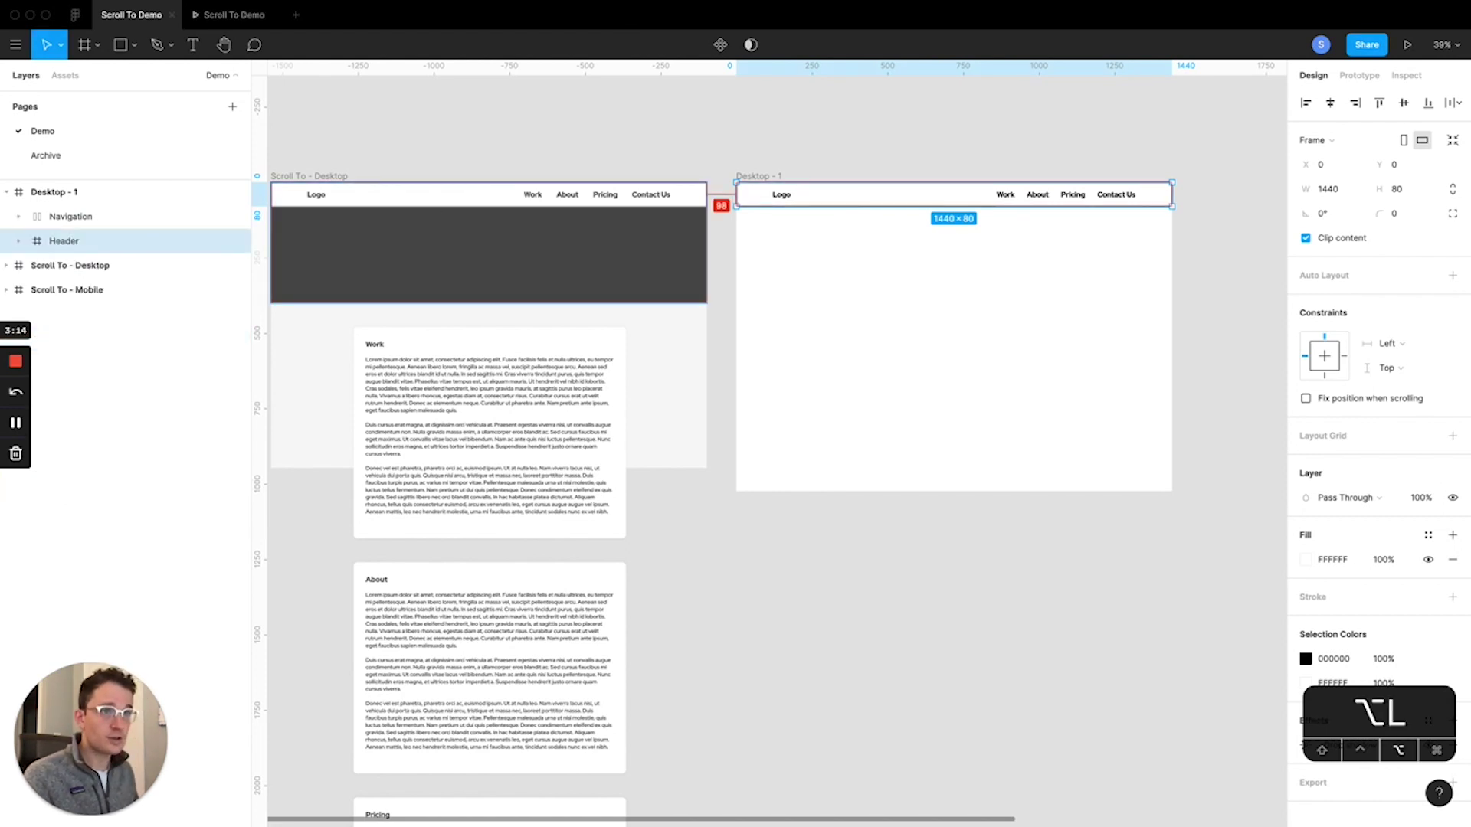
- Nest the Navigation frame inside the Header frame of Desktop - 1
{"action": "left_click", "coordinate": [69, 218]}
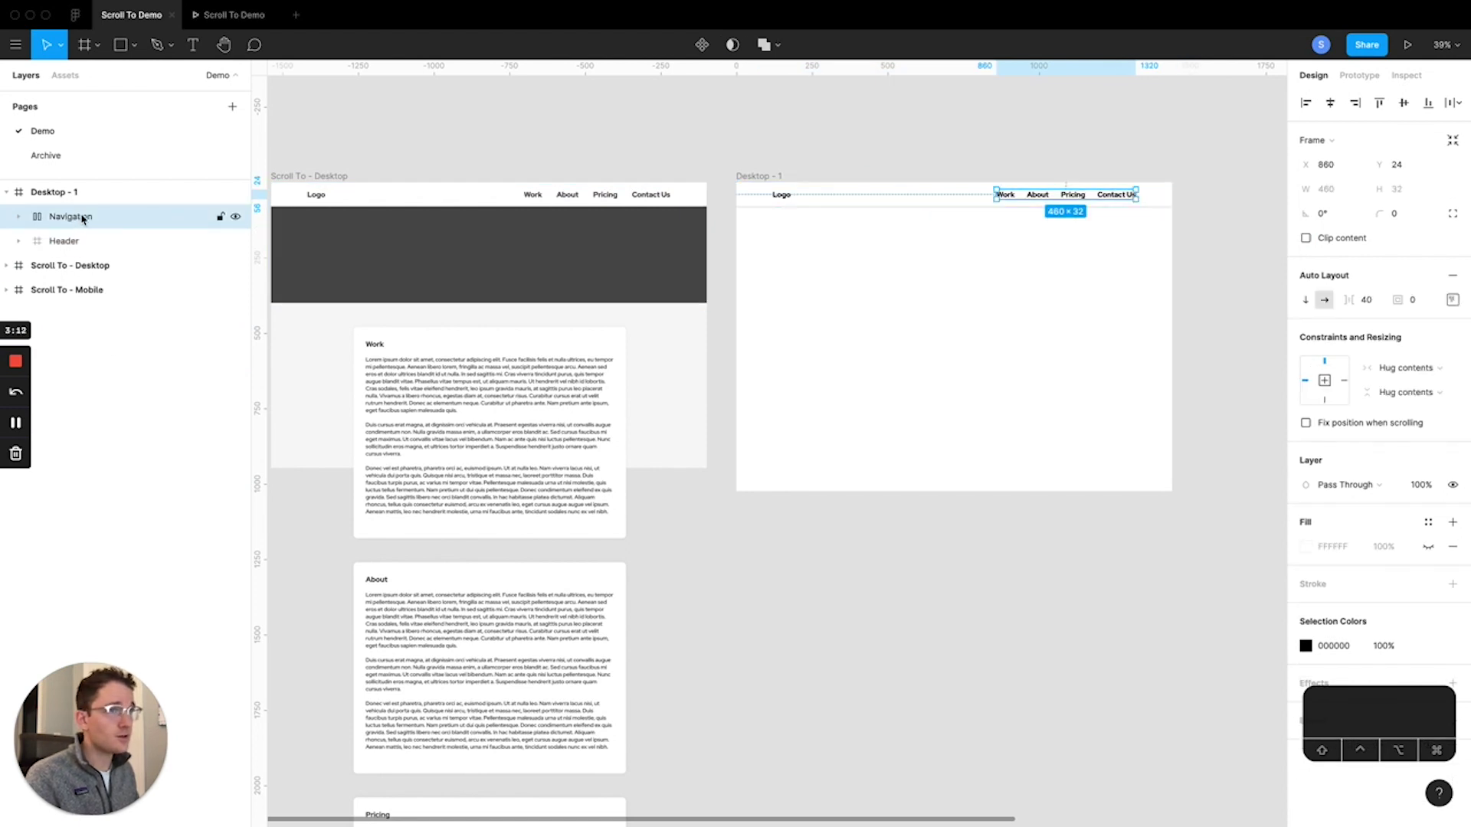
{"action": "left_click", "coordinate": [19, 242]}
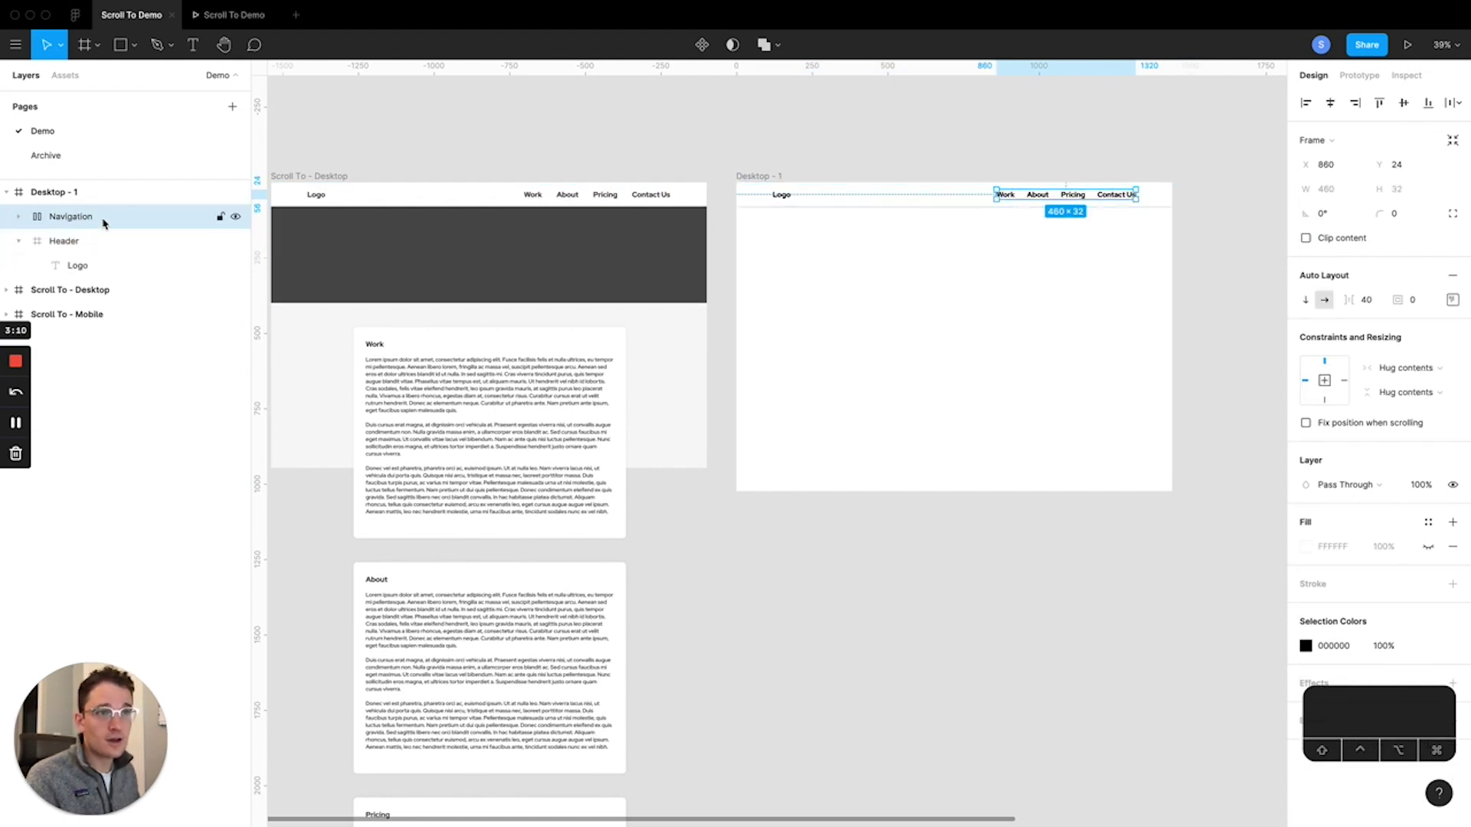
{"action": "mouse_move", "coordinate": [104, 222]}
{"action": "left_mouse_down"}
{"action": "mouse_move", "coordinate": [117, 271]}
{"action": "mouse_move", "coordinate": [98, 243]}
{"action": "left_mouse_up"}
{"action": "left_click", "coordinate": [39, 218]}
{"action": "left_click", "coordinate": [18, 216]}
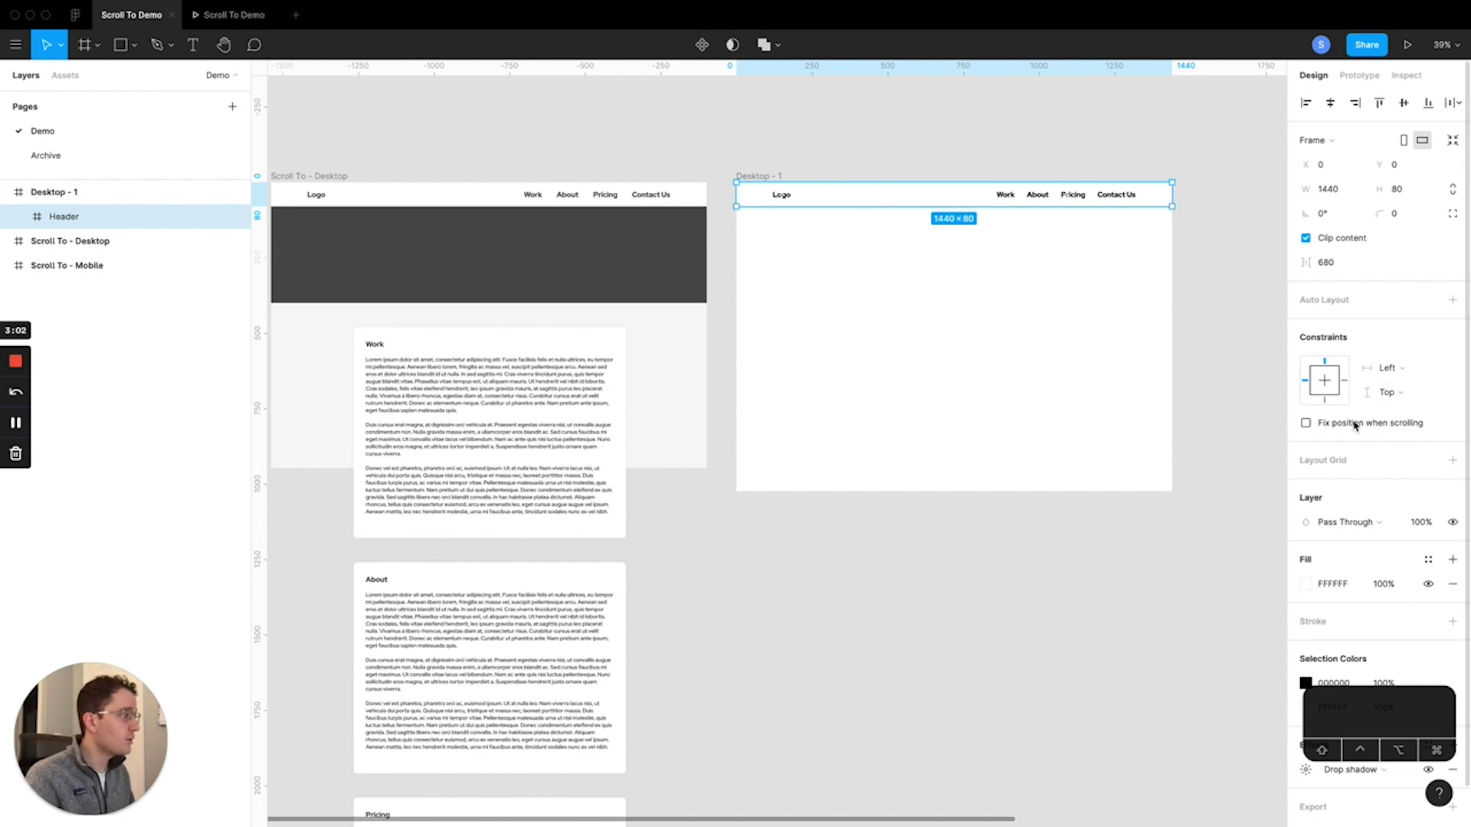
- Fix the Header frame's position when scrolling
{"action": "left_click", "coordinate": [1307, 425]}
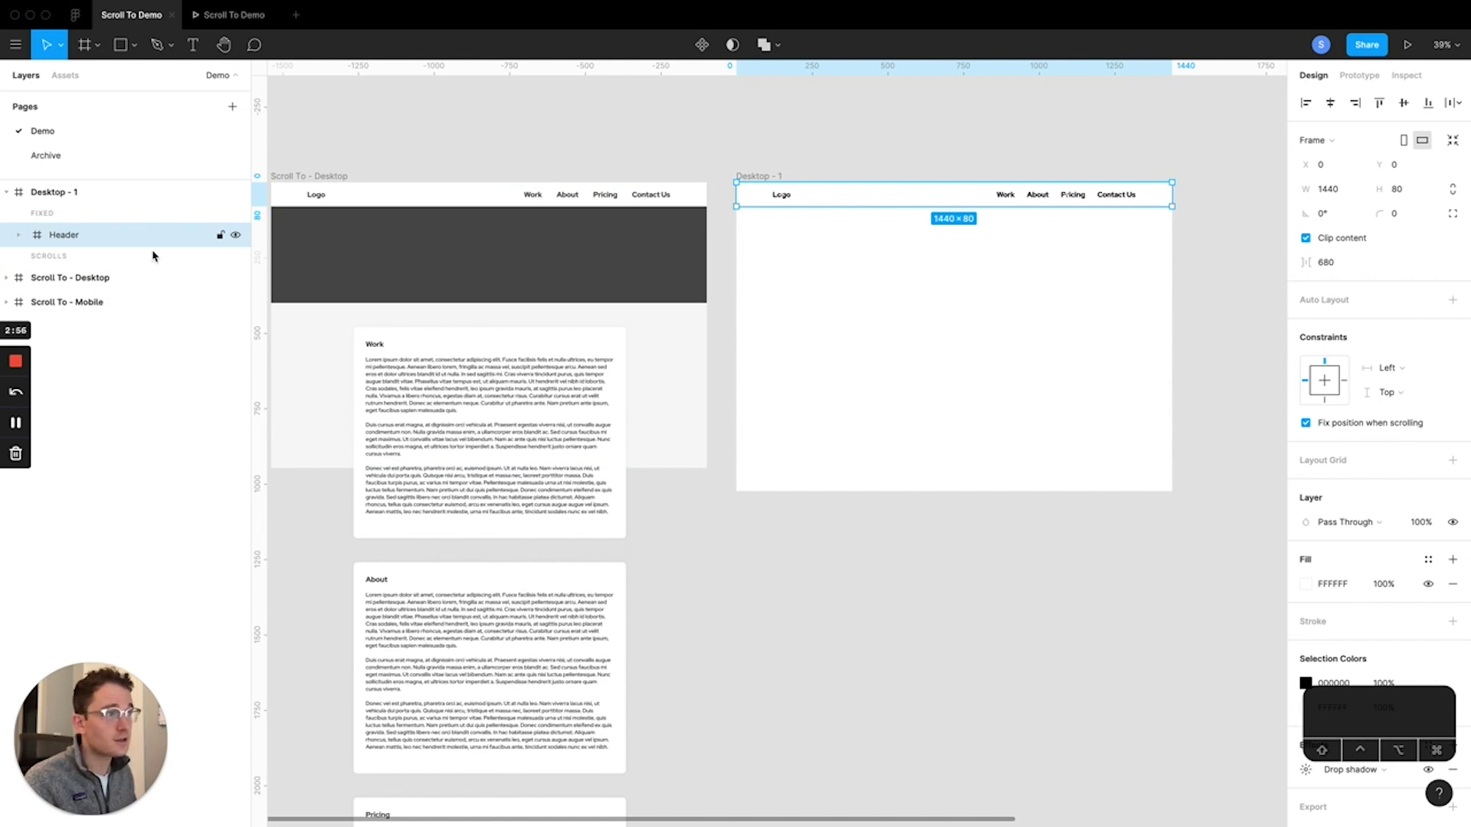
{"action": "left_click", "coordinate": [742, 137]}
- Set the overflow behavior of the Desktop - 1 frame to vertical scrolling
{"action": "left_click_drag", "start_coordinate": [743, 138], "coordinate": [777, 140]}
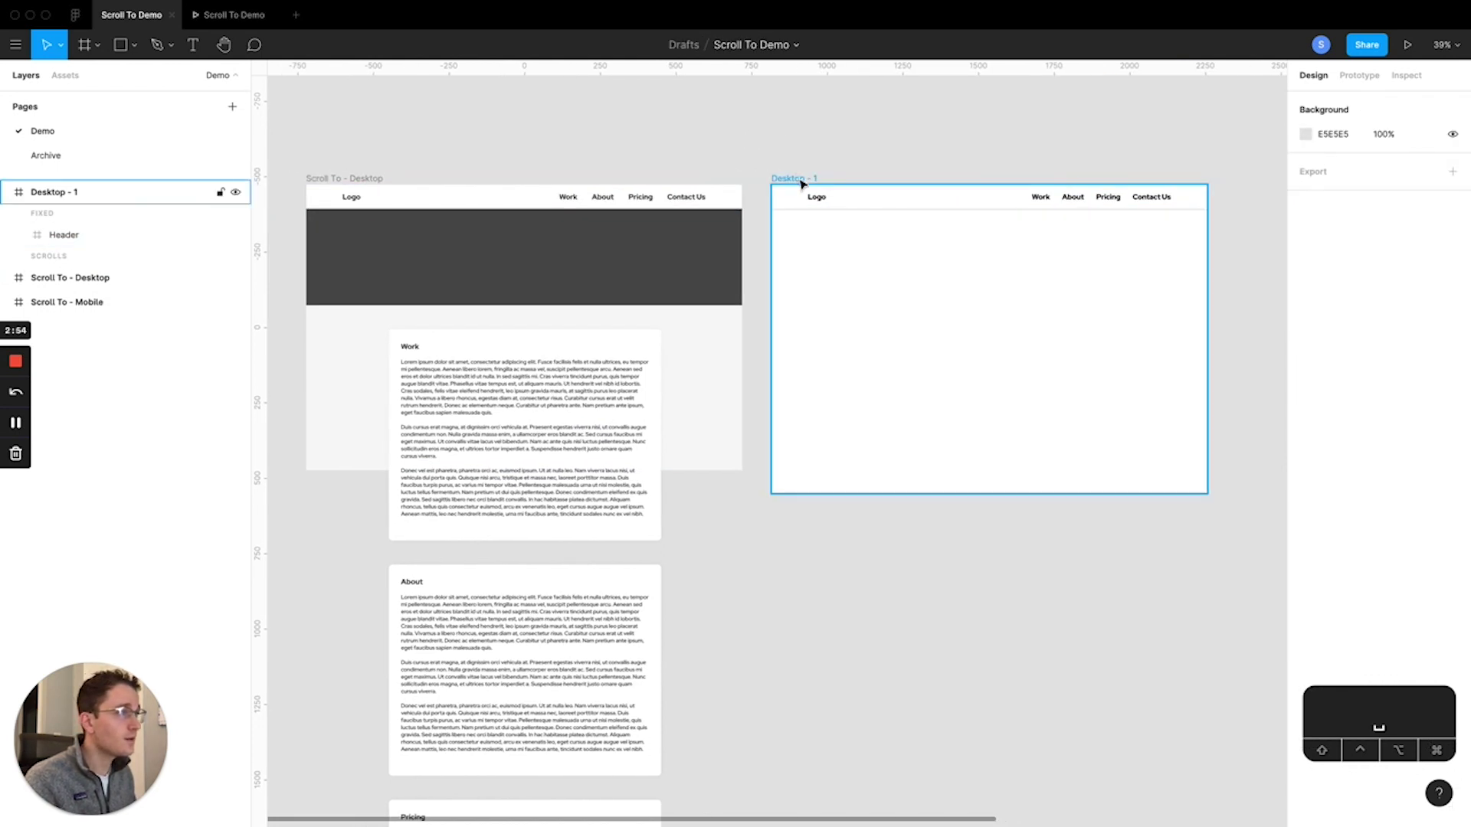
{"action": "left_click", "coordinate": [803, 183]}
{"action": "left_click", "coordinate": [1367, 80]}
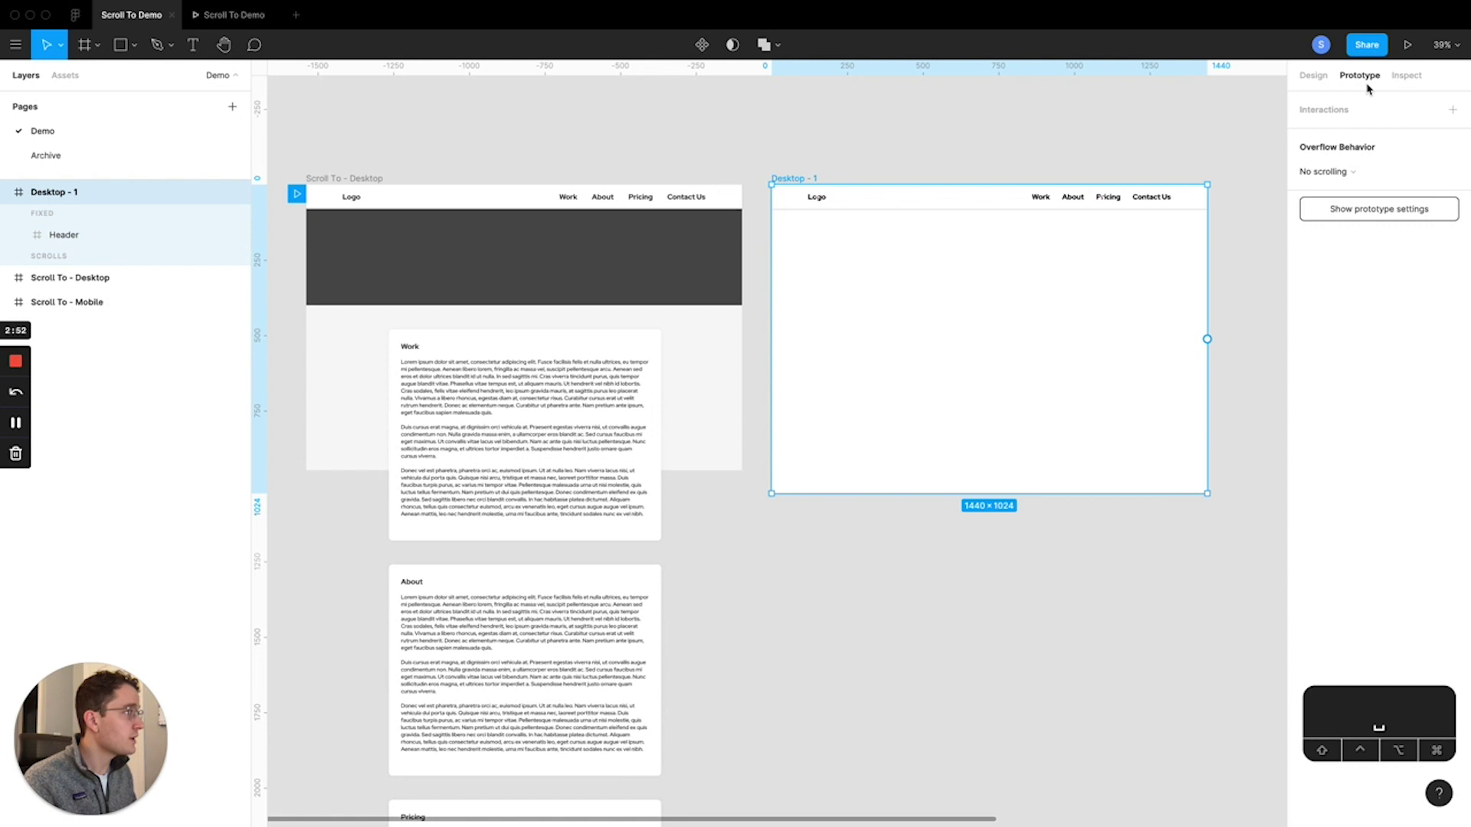
{"action": "left_click", "coordinate": [1340, 174]}
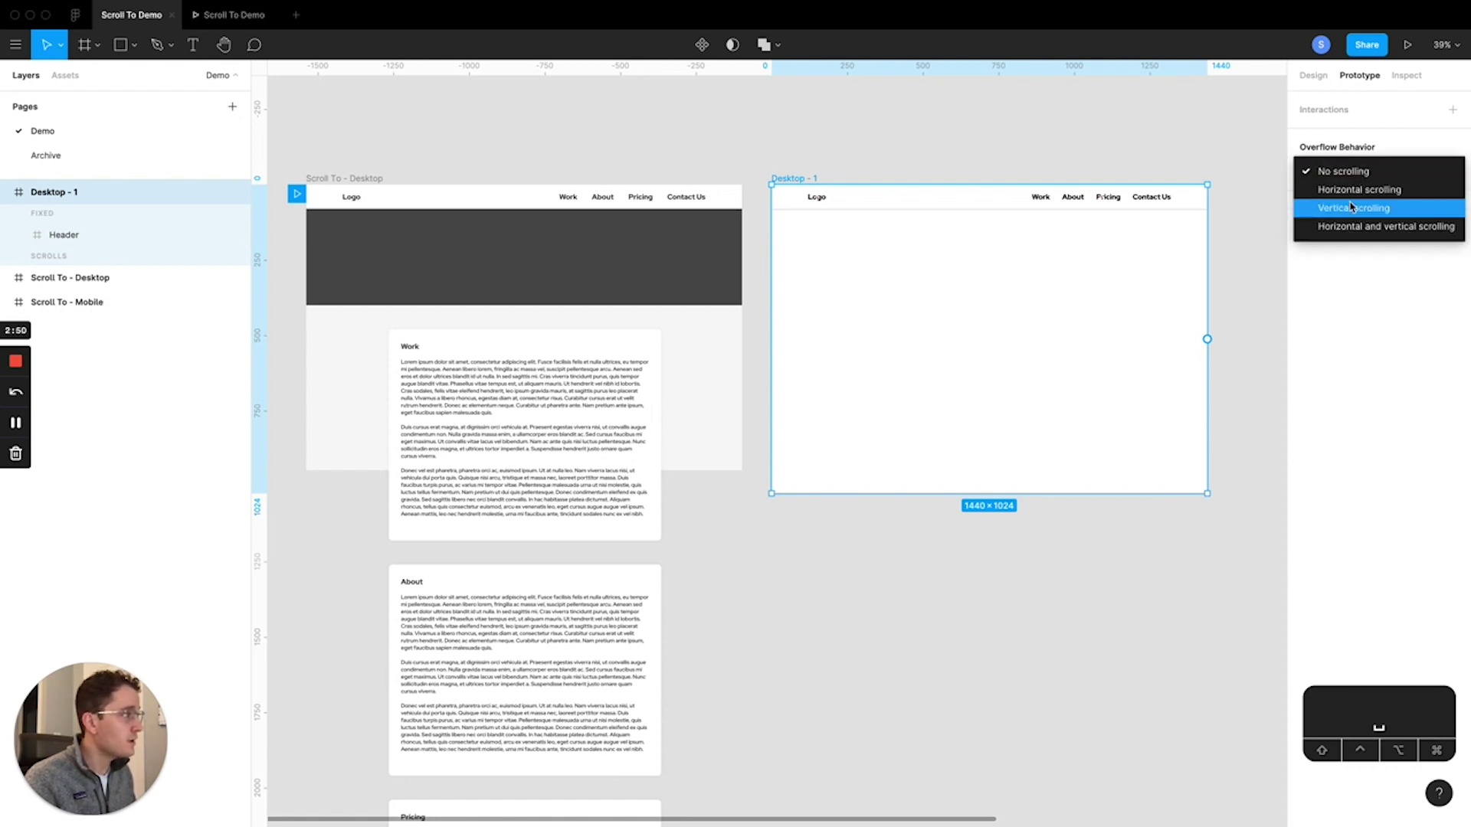
{"action": "left_click", "coordinate": [1350, 207]}
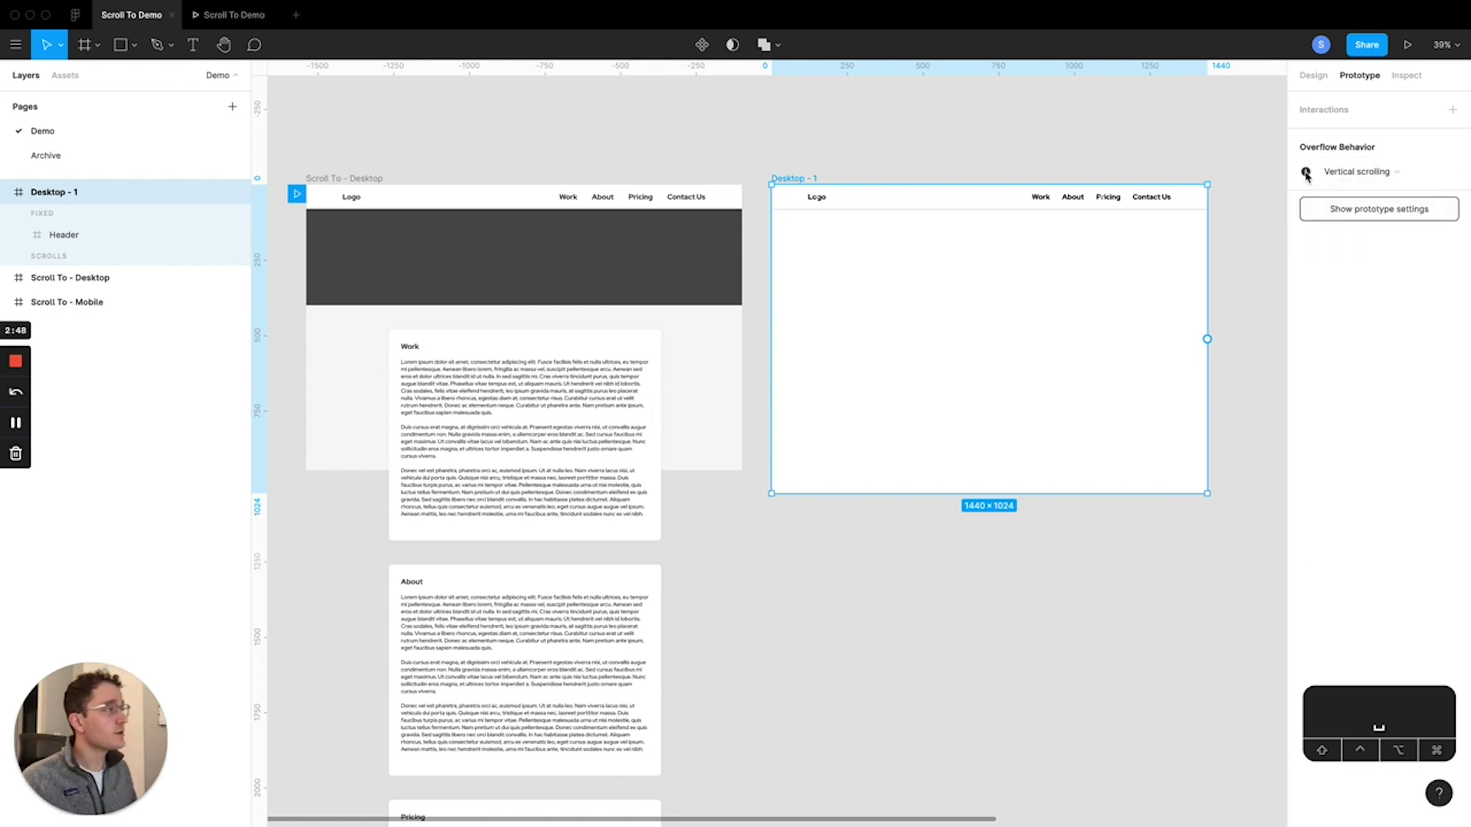
{"action": "mouse_move", "coordinate": [1307, 174]}
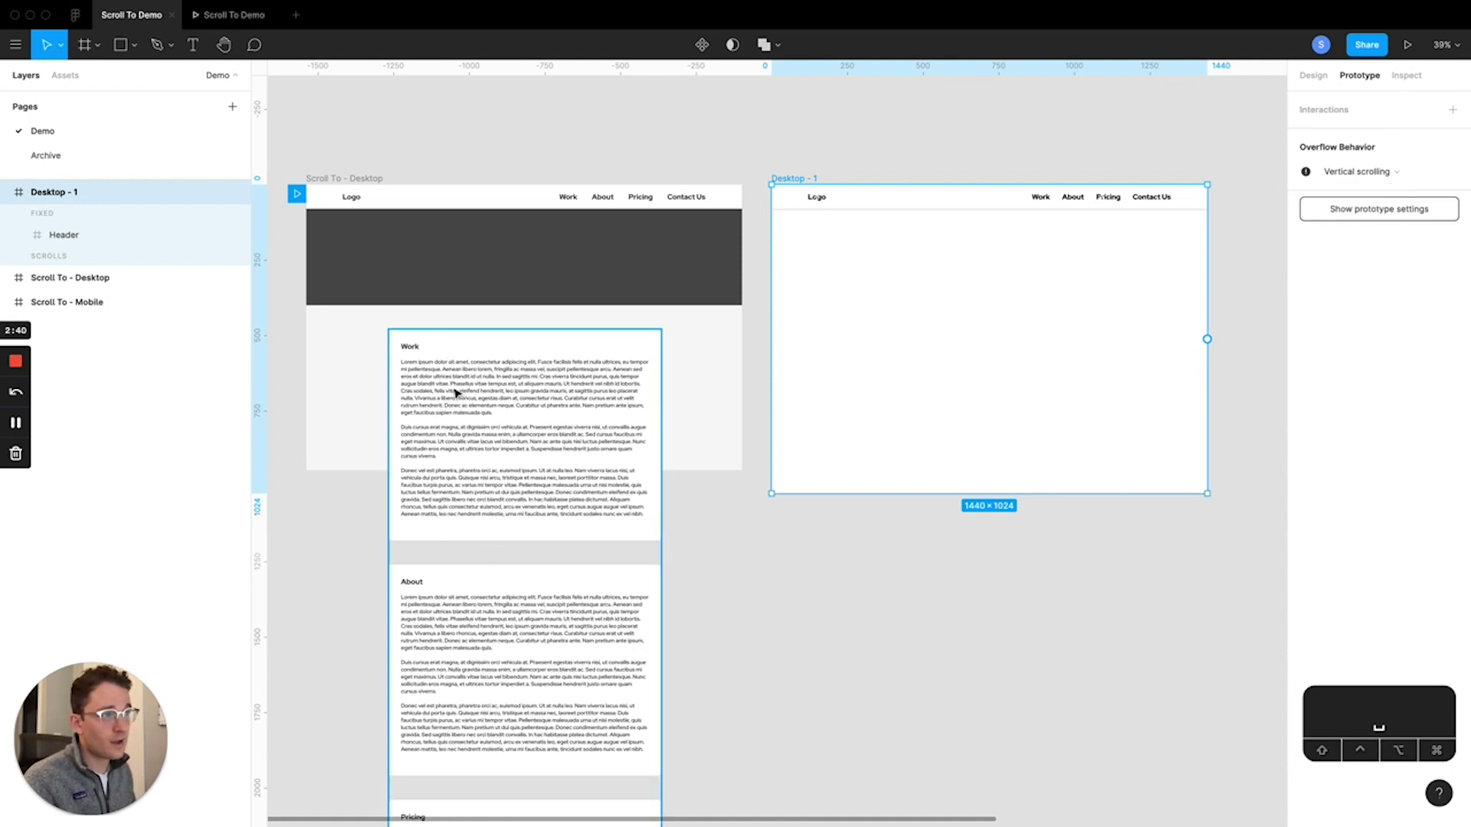
- Draw a 1440 px wide rectangle from the top-left corner of Desktop - 1 and set its height to 400
{"action": "left_click", "coordinate": [768, 111]}
{"action": "key", "text": "r"}
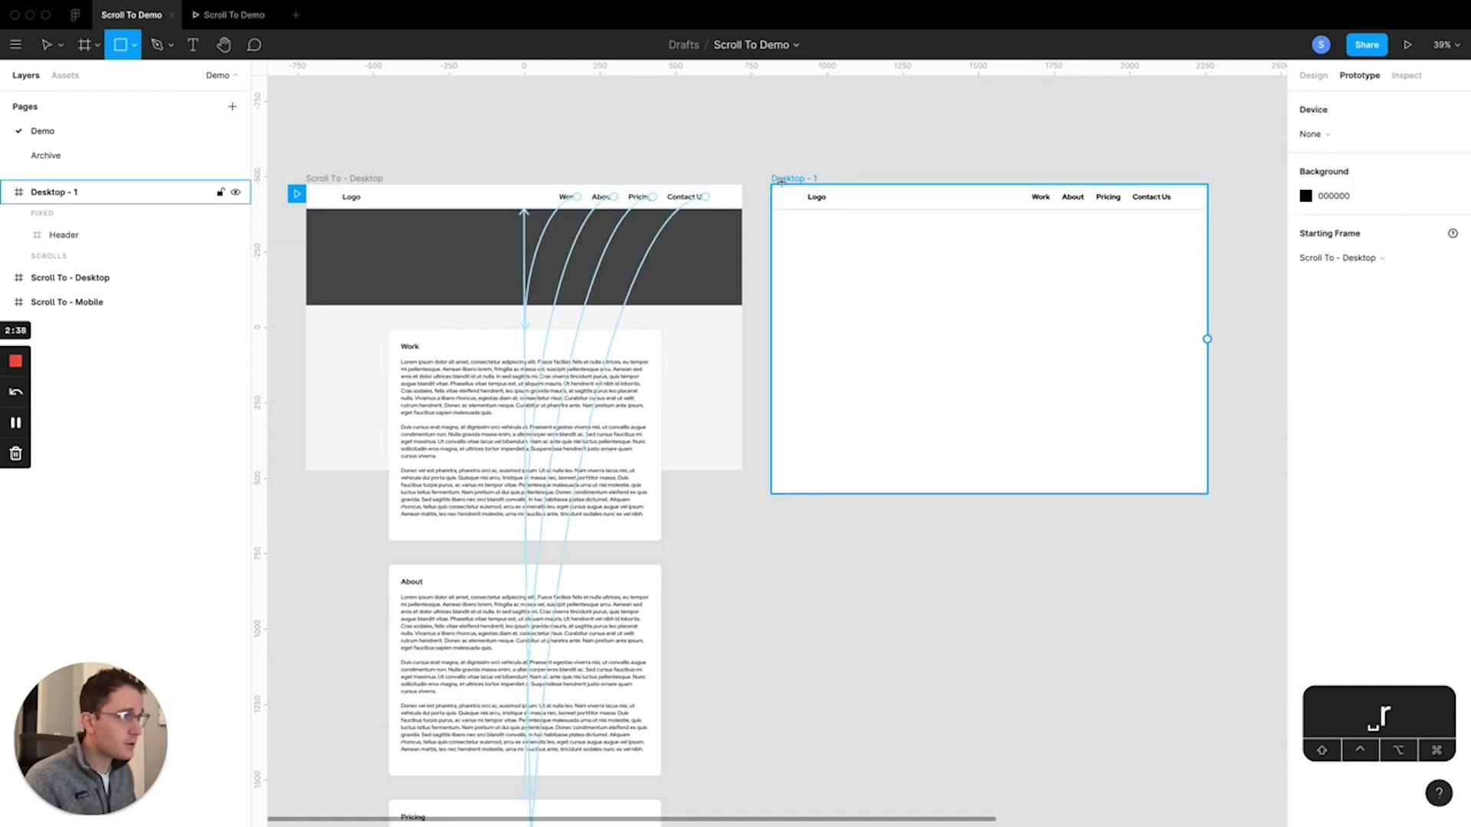
{"action": "mouse_move", "coordinate": [773, 185]}
{"action": "left_mouse_down"}
{"action": "mouse_move", "coordinate": [1012, 336]}
{"action": "mouse_move", "coordinate": [1209, 320]}
{"action": "left_mouse_up"}
{"action": "left_click", "coordinate": [1314, 75]}
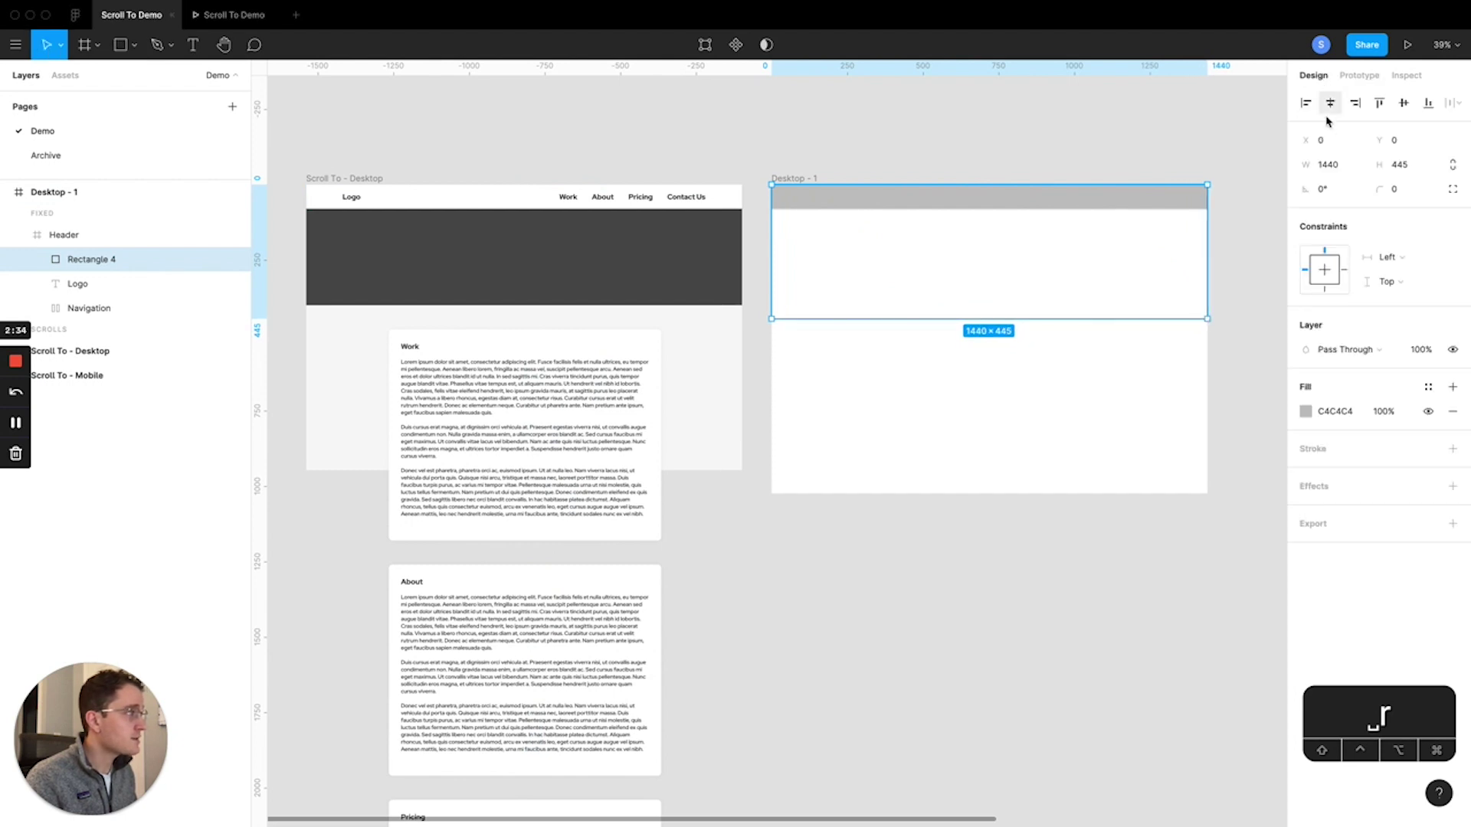
{"action": "left_click", "coordinate": [1402, 170]}
{"action": "type", "text": "400"}
{"action": "key", "text": "Return"}
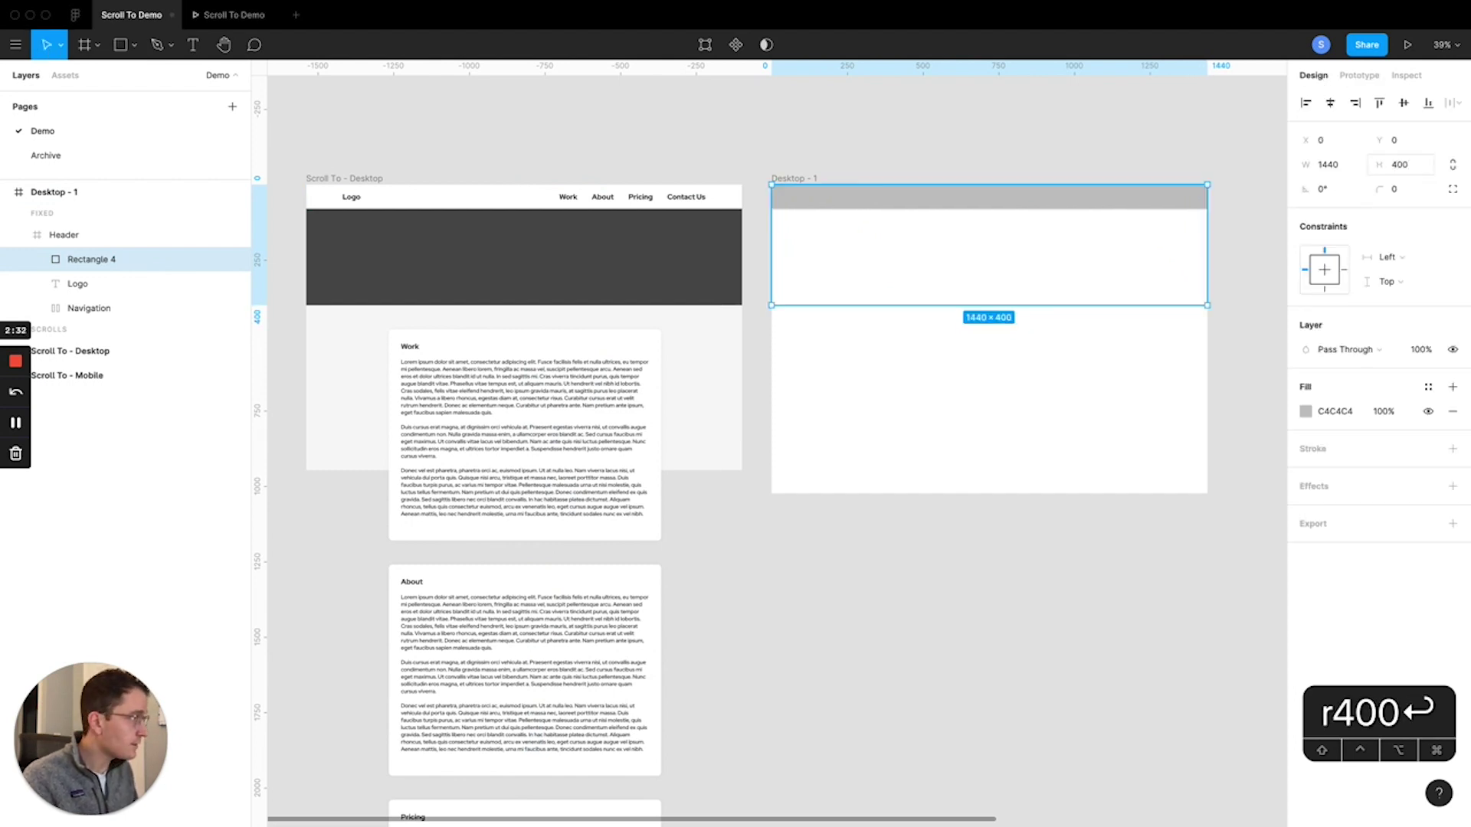
- Move the new rectangle out of the Header frame into the scrolling layers of Desktop - 1 and rename it Color Block
{"action": "left_click_drag", "start_coordinate": [117, 263], "coordinate": [86, 227]}
{"action": "left_click_drag", "start_coordinate": [84, 239], "coordinate": [142, 289]}
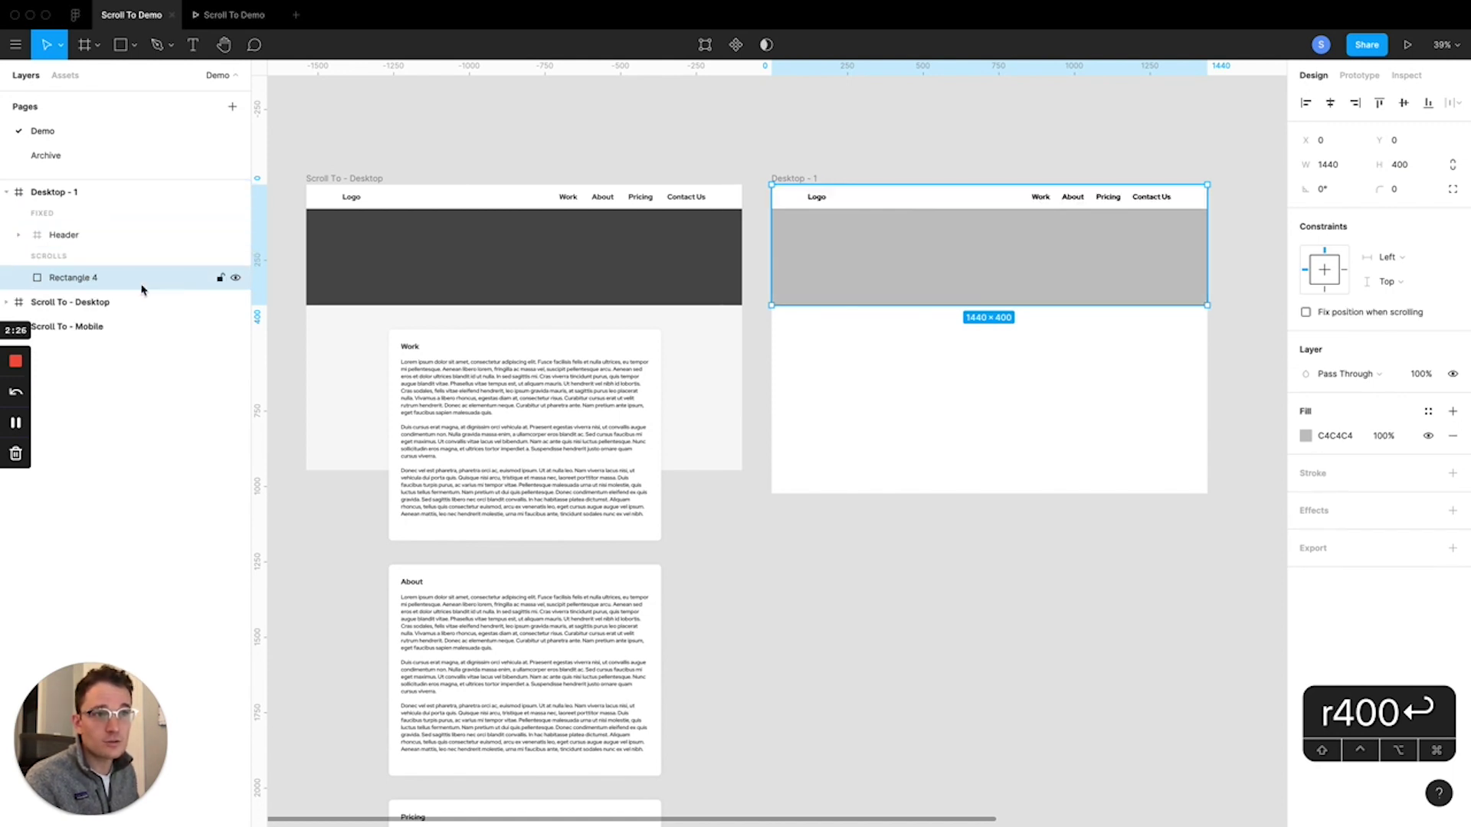
{"action": "double_click", "coordinate": [76, 279]}
{"action": "type", "text": "Color Bloc"}
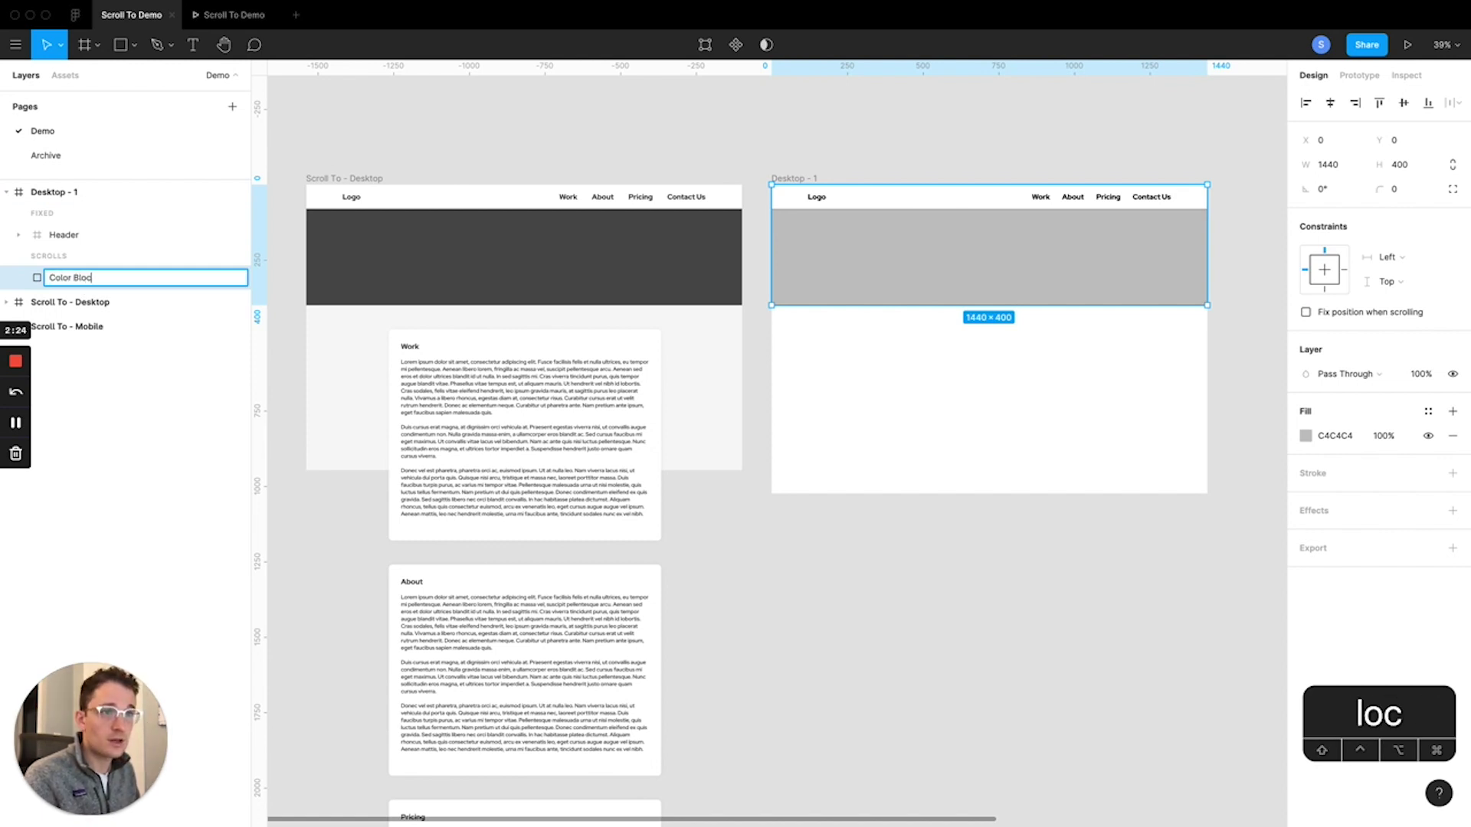
{"action": "type", "text": "k"}
{"action": "key", "text": "Return"}
{"action": "left_click", "coordinate": [808, 125]}
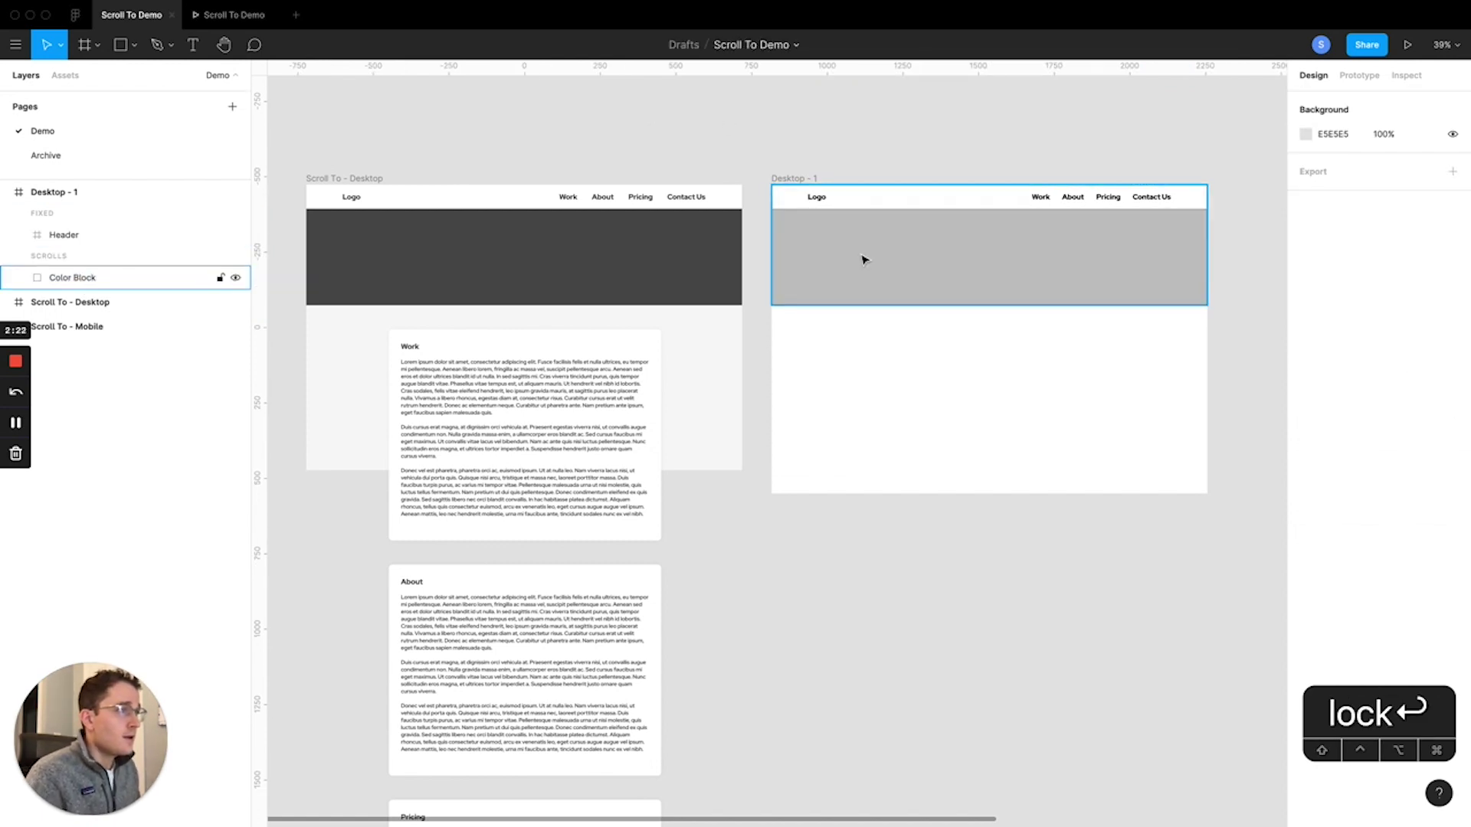
- Draw a frame about 967 by 513 px beneath the color block in Desktop - 1, placed at about X 256, Y 446
{"action": "left_click", "coordinate": [864, 257]}
{"action": "left_click", "coordinate": [828, 122]}
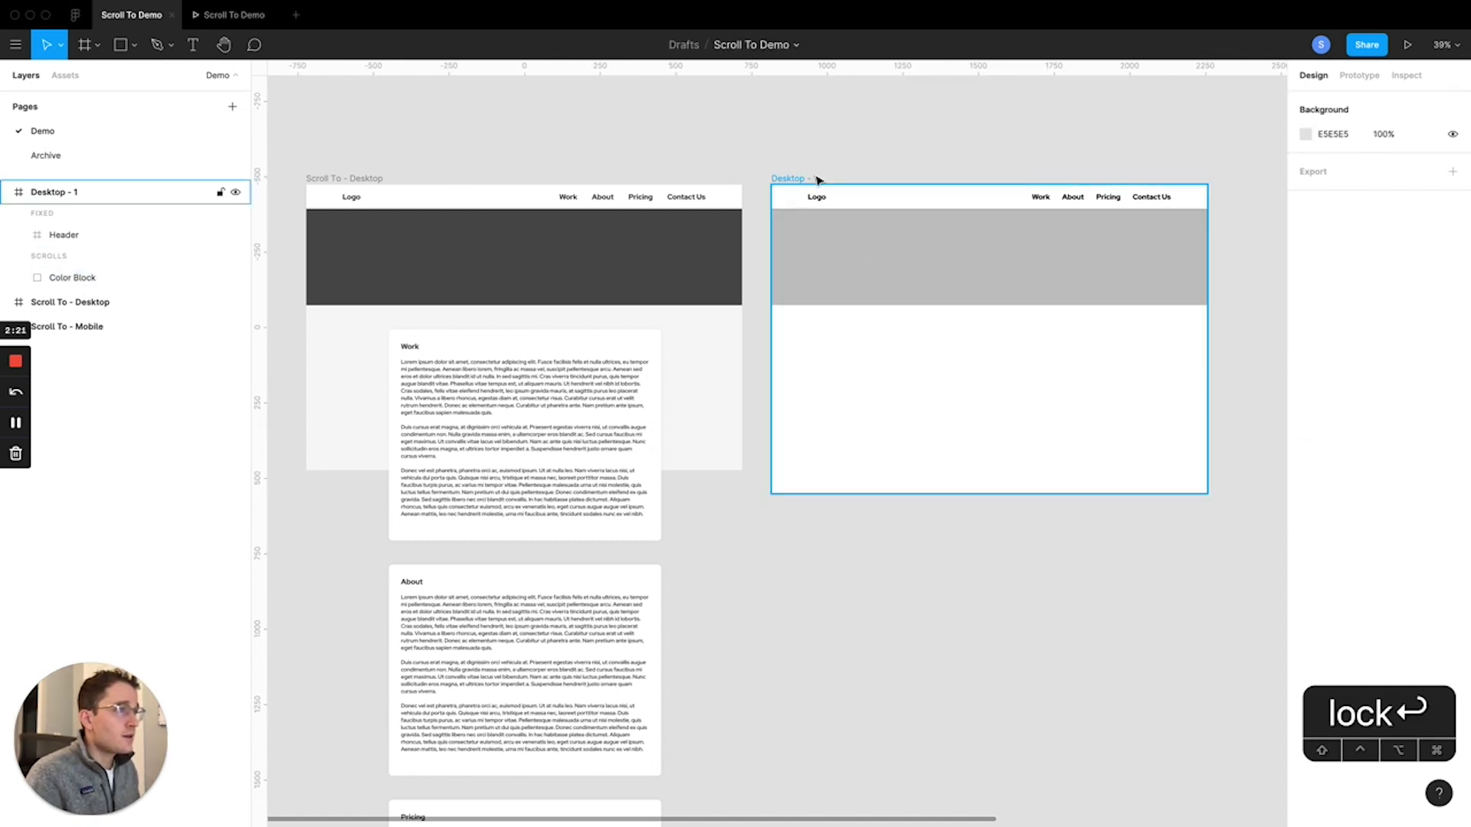
{"action": "left_click", "coordinate": [519, 424]}
{"action": "left_click", "coordinate": [950, 381]}
{"action": "key", "text": "f"}
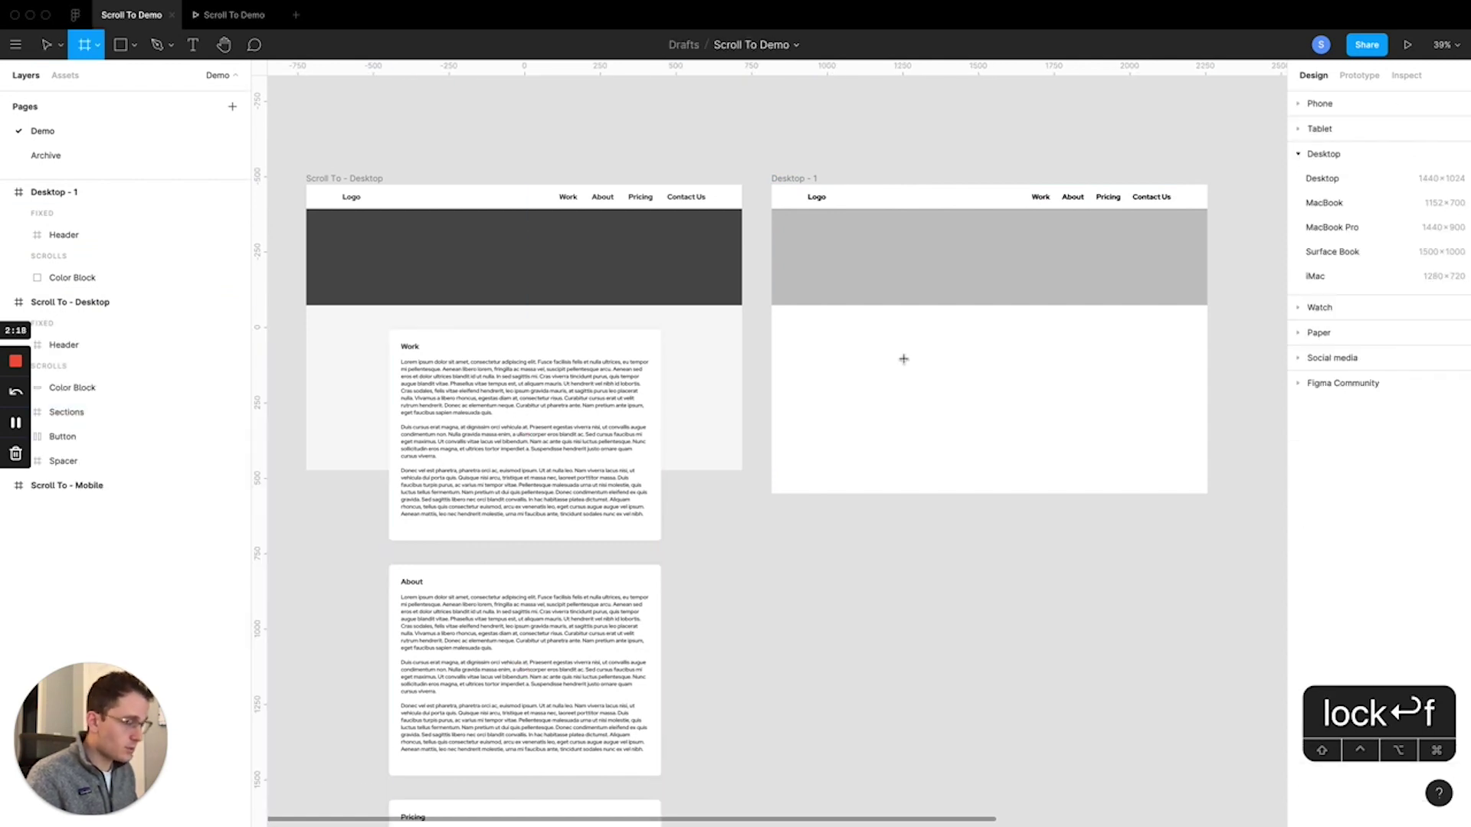
{"action": "left_click_drag", "start_coordinate": [843, 333], "coordinate": [1143, 480]}
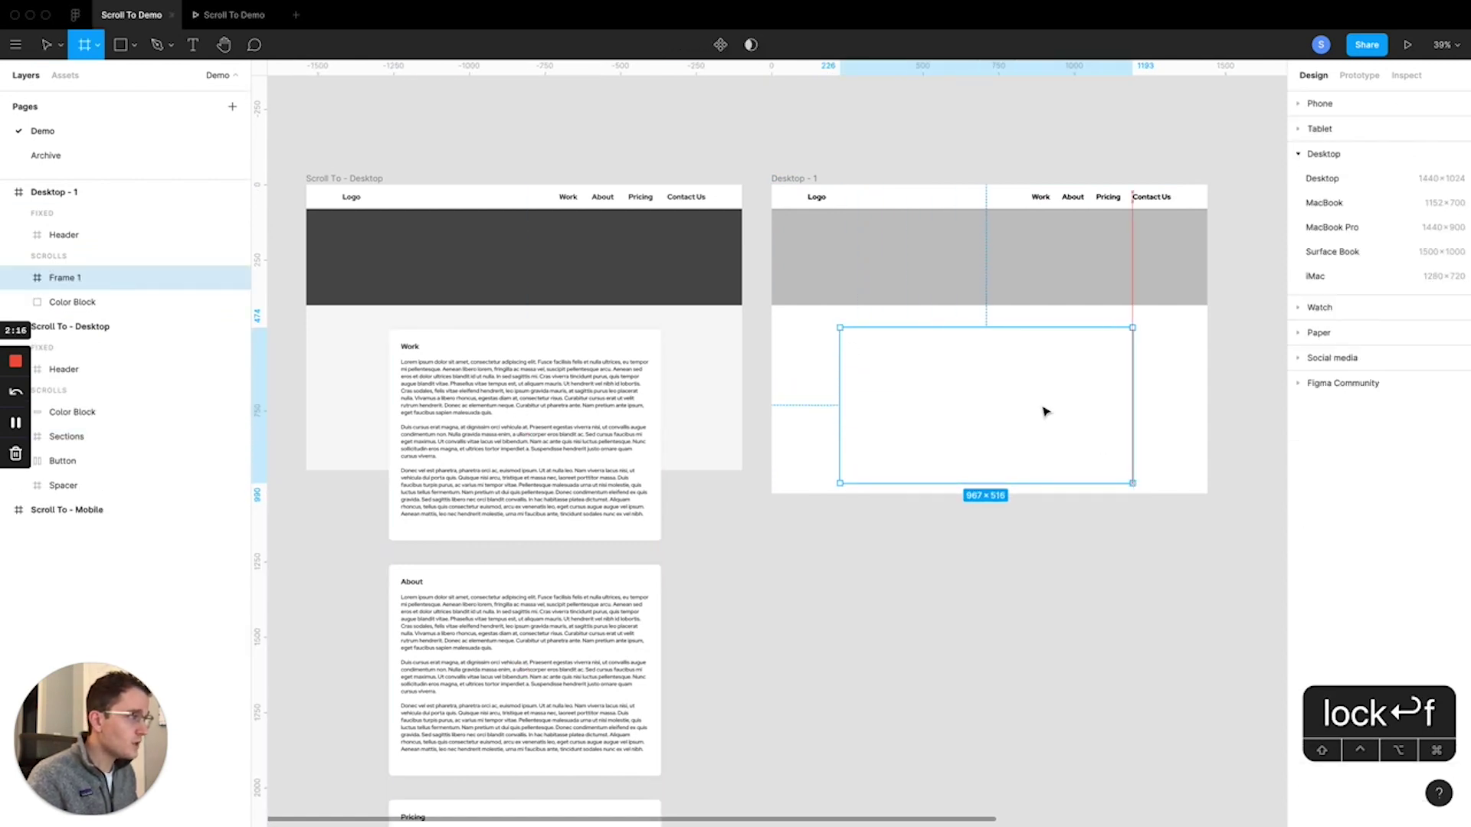
{"action": "left_click_drag", "start_coordinate": [1046, 398], "coordinate": [1020, 386]}
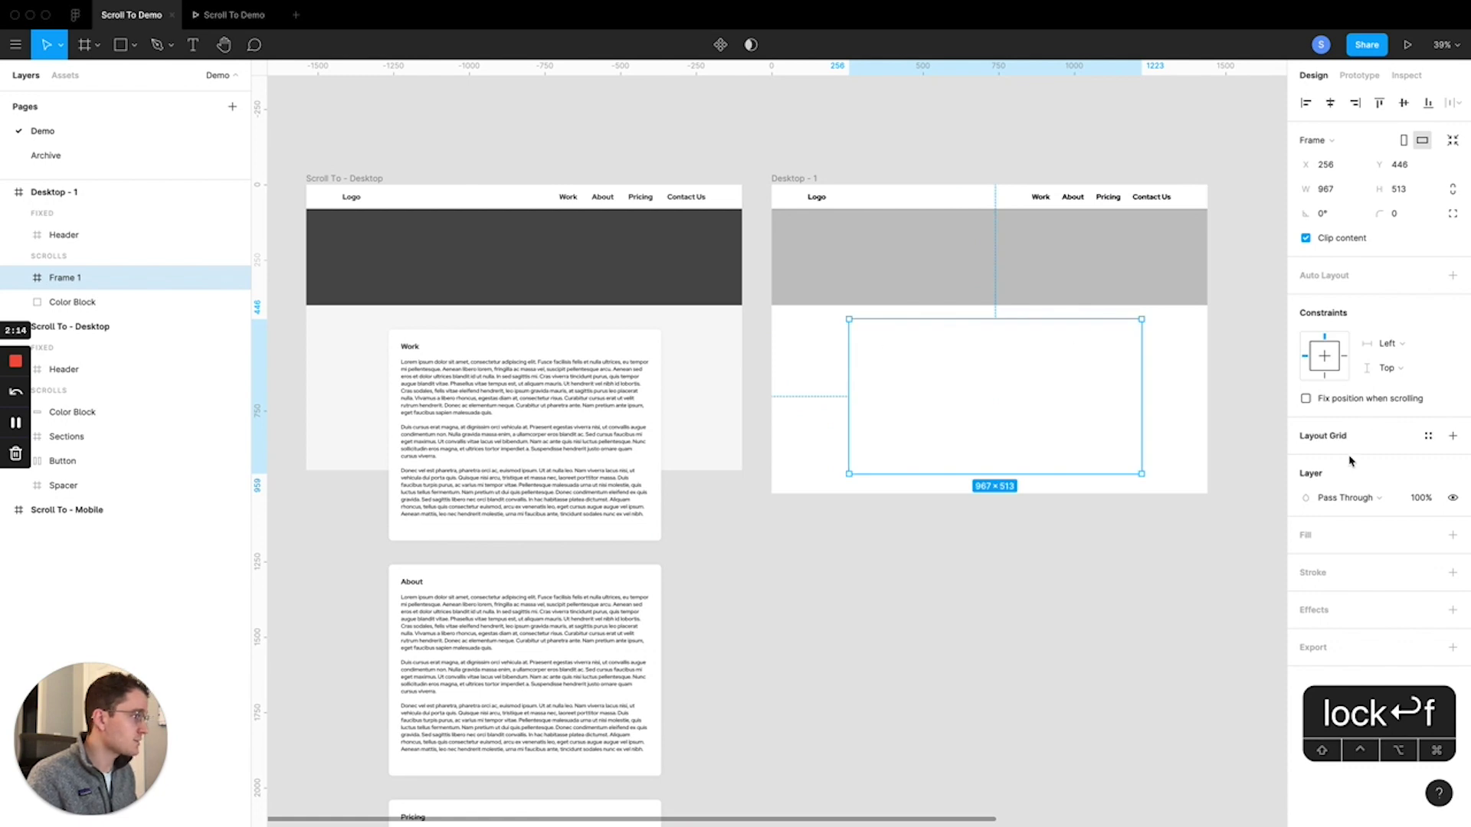
- Add a white FFFFFF fill to the new frame and set its corner radius to 12
{"action": "left_click", "coordinate": [1452, 535]}
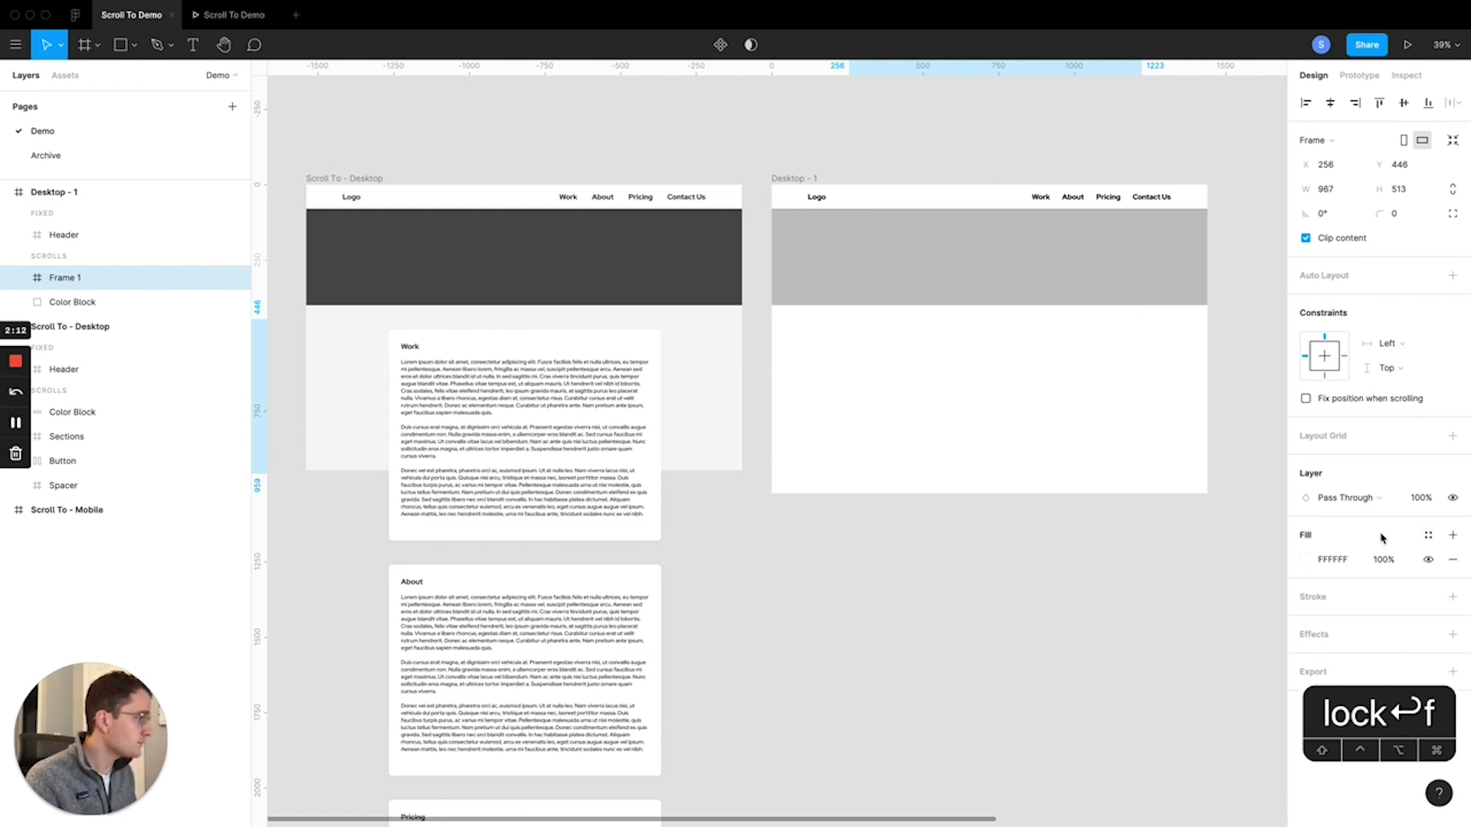
{"action": "left_click", "coordinate": [1402, 213]}
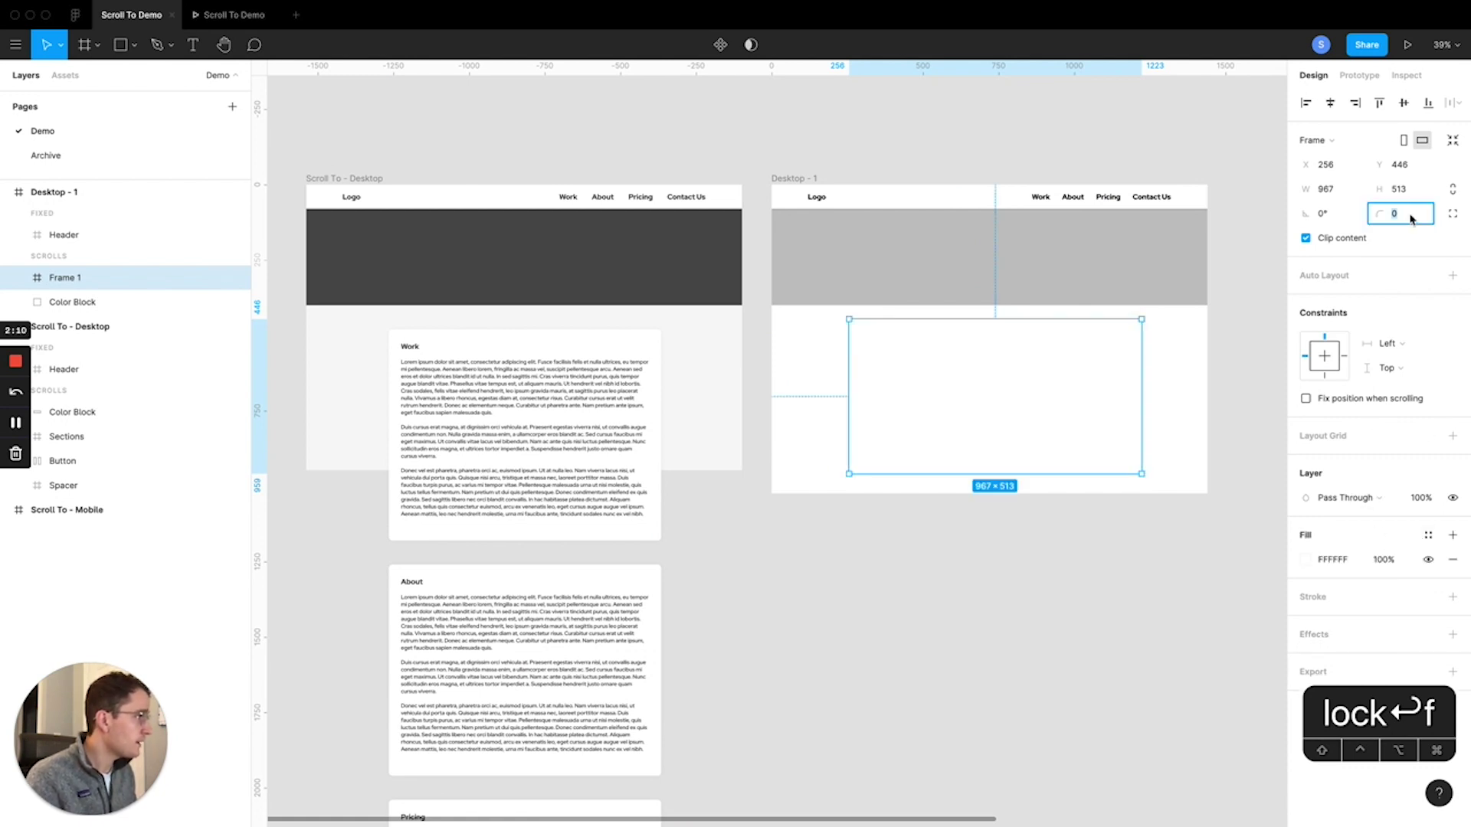
{"action": "type", "text": "12"}
{"action": "key", "text": "Return"}
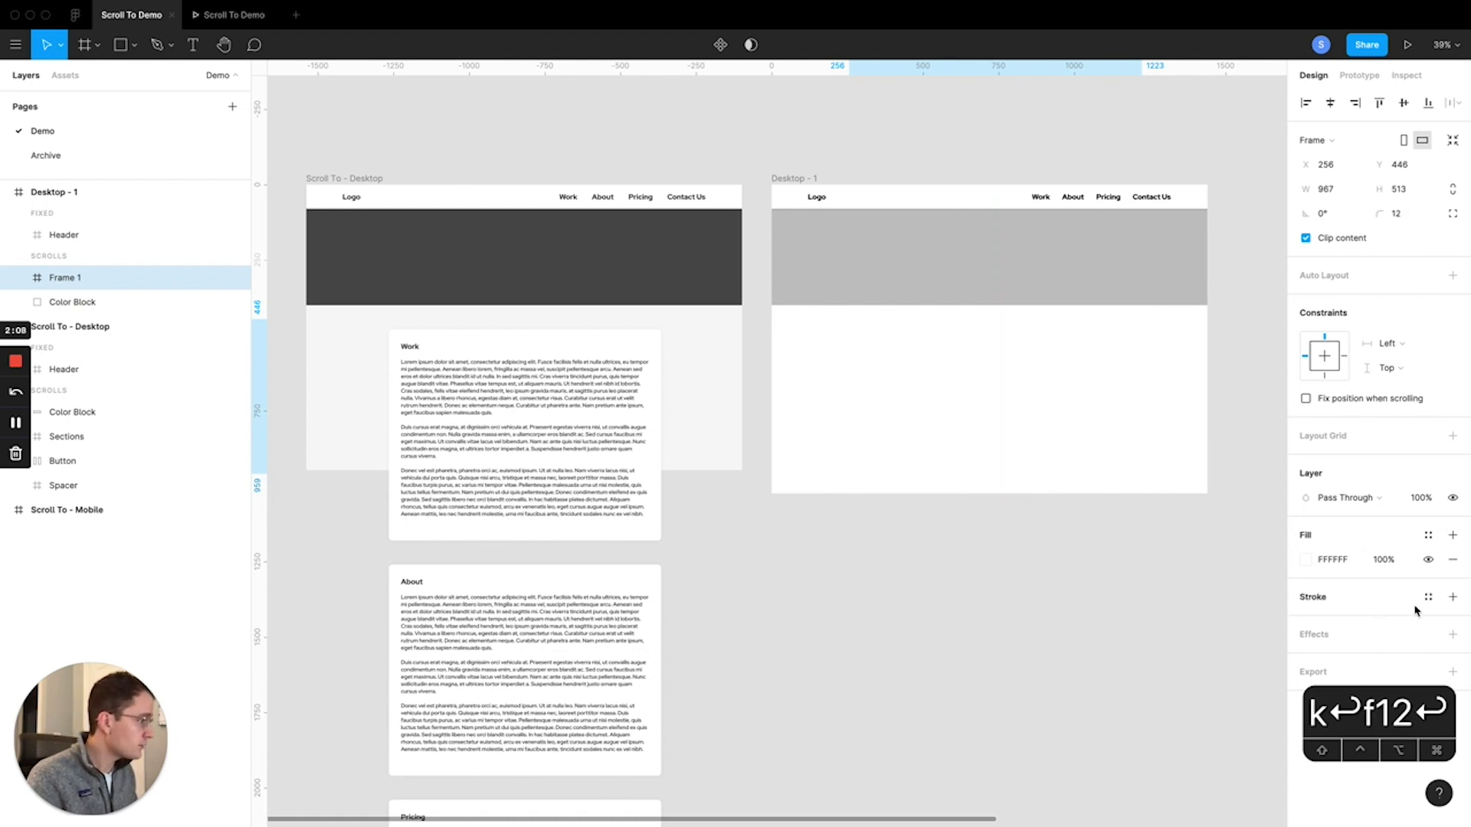
- Add a drop shadow to the new frame with 10% opacity, Y offset 0 and blur 16
{"action": "left_click", "coordinate": [1453, 634]}
{"action": "left_click", "coordinate": [1305, 659]}
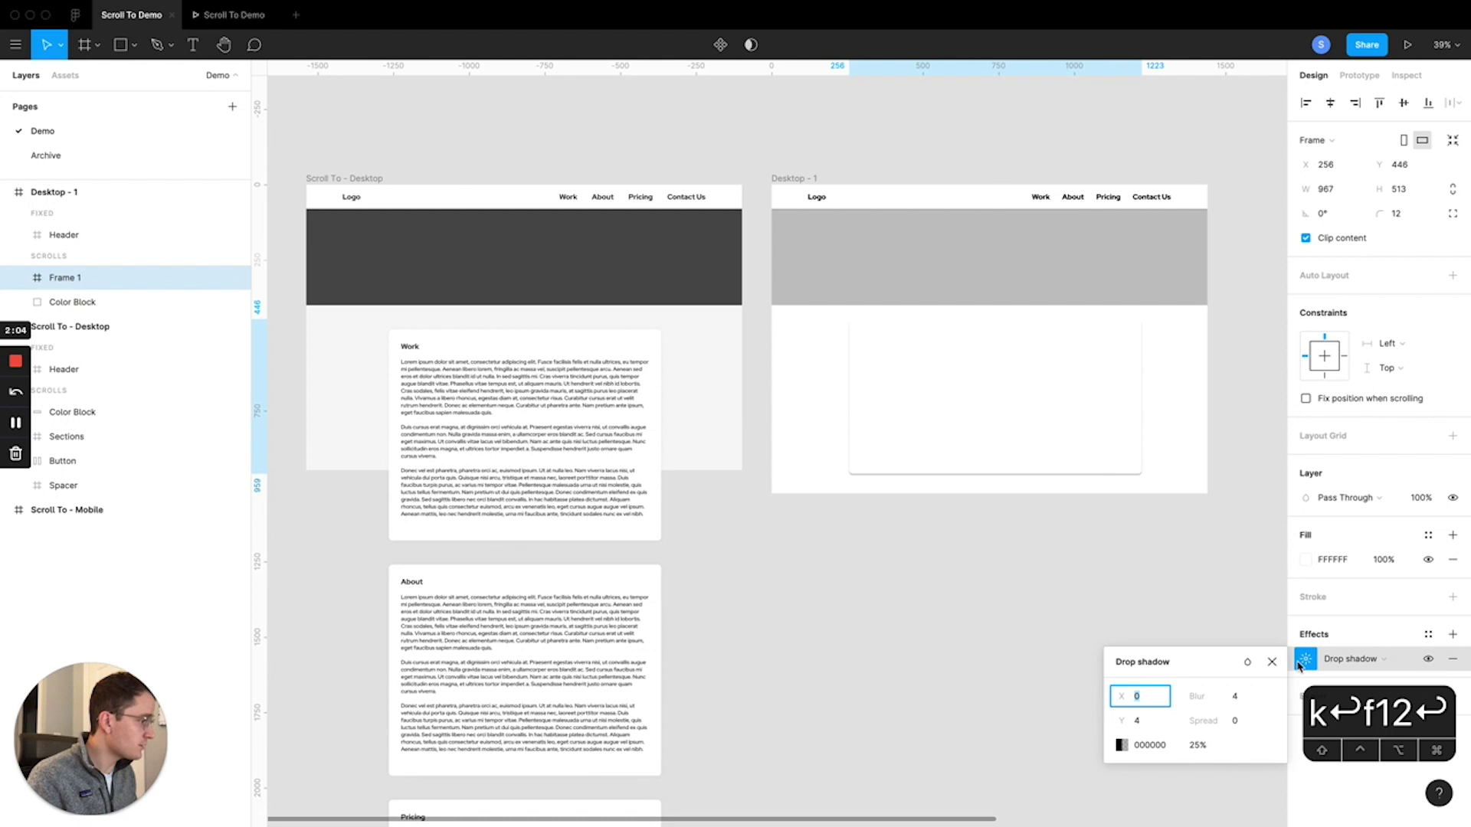
{"action": "left_click", "coordinate": [1199, 744]}
{"action": "type", "text": "10"}
{"action": "left_click", "coordinate": [1143, 720]}
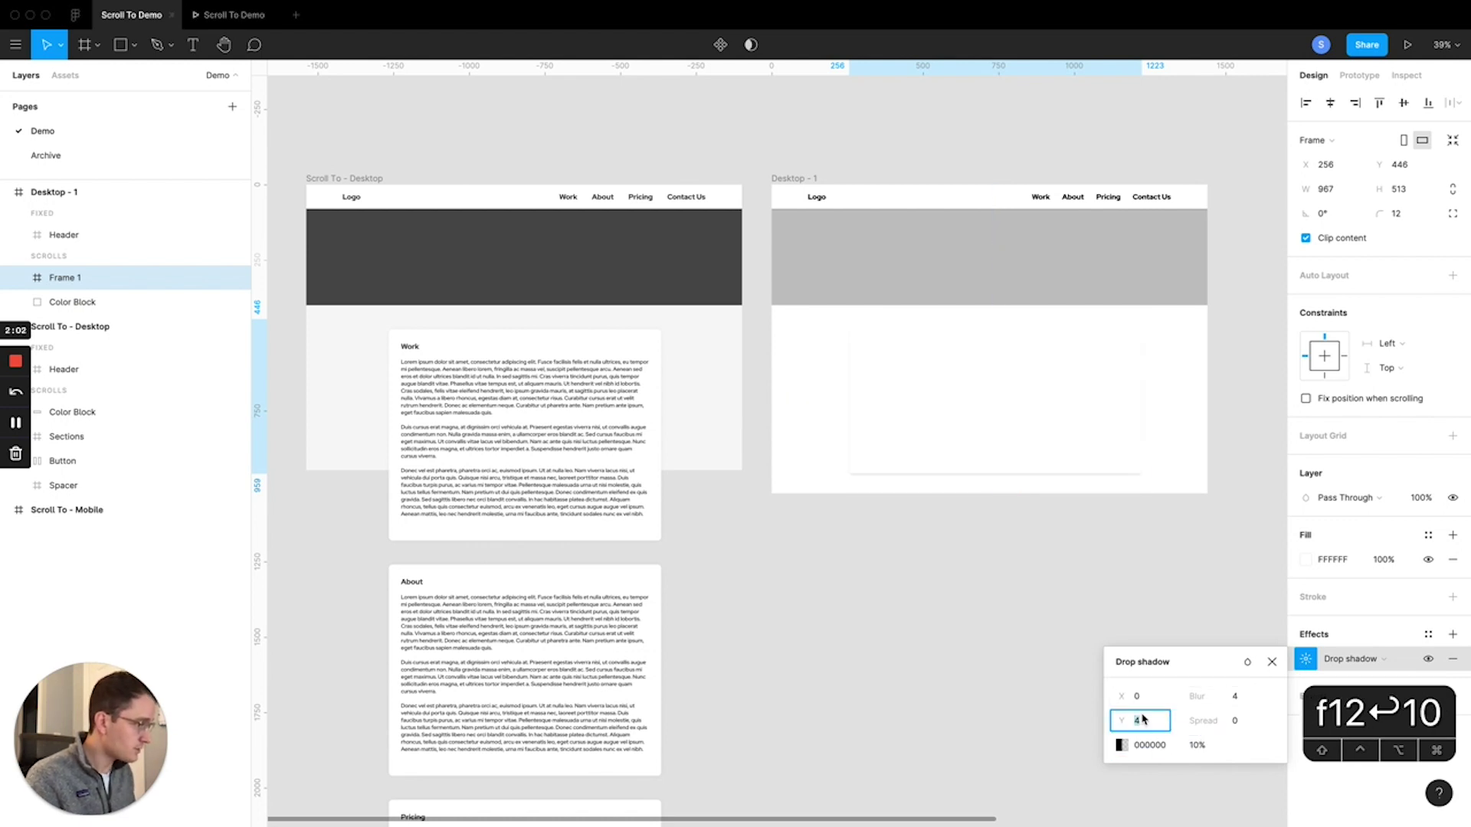
{"action": "type", "text": "0"}
{"action": "left_click", "coordinate": [1235, 696]}
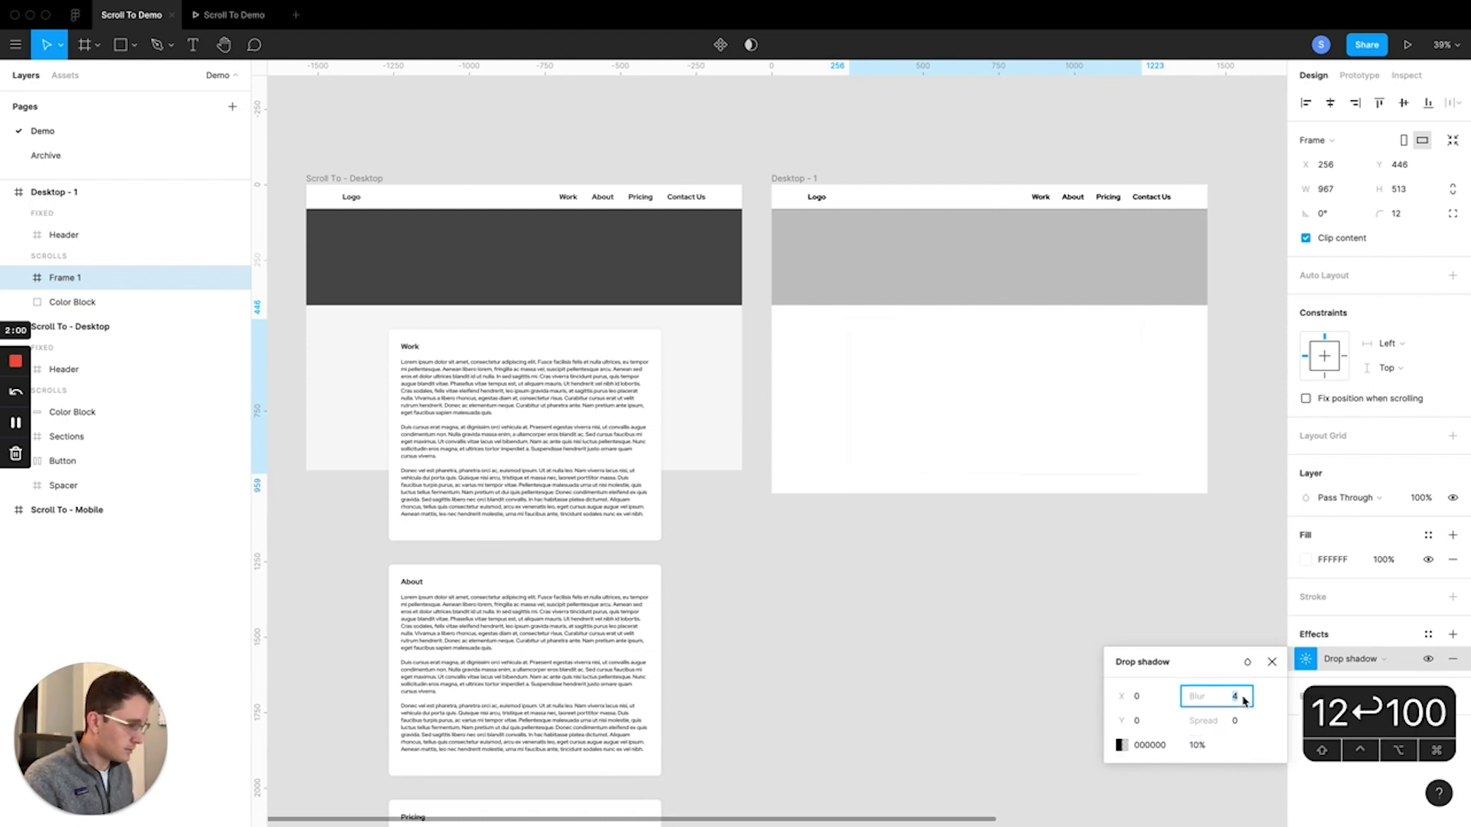
{"action": "type", "text": "16"}
{"action": "key", "text": "Return"}
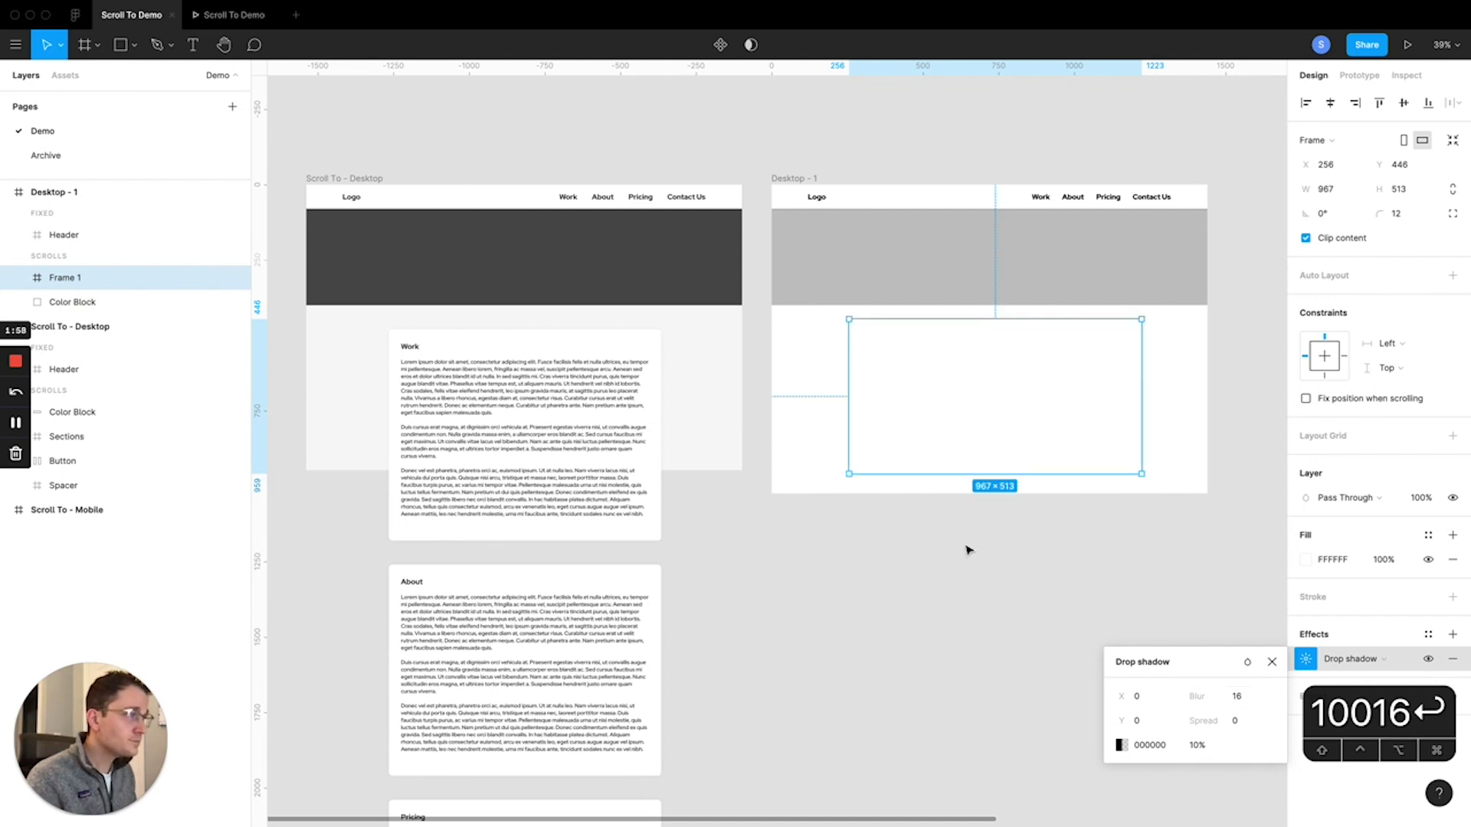
- Center the new frame horizontally in Desktop - 1 and rename it Section Card
{"action": "left_click", "coordinate": [979, 369]}
{"action": "left_click", "coordinate": [1330, 105]}
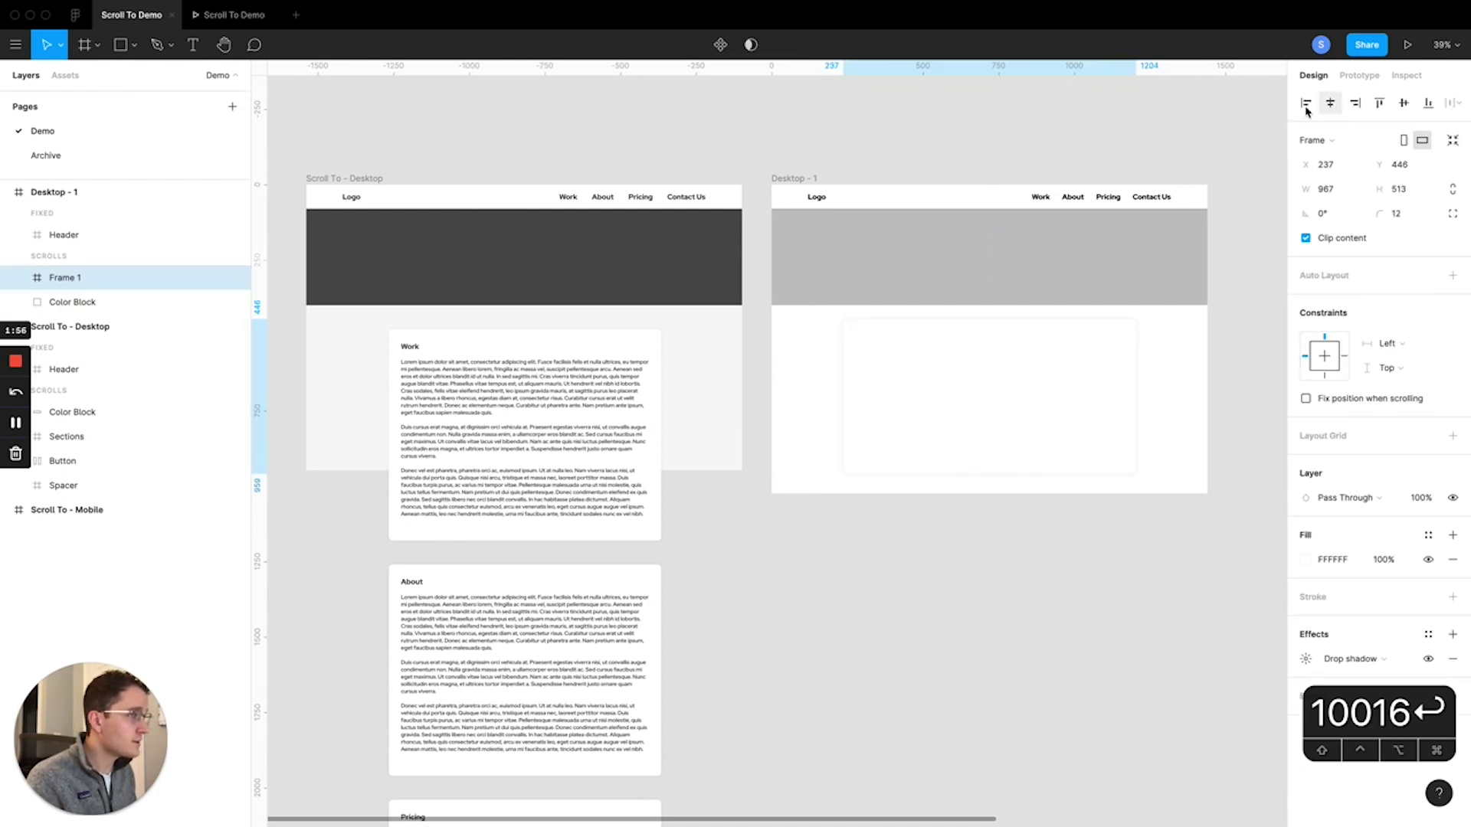
{"action": "key", "text": "super+r"}
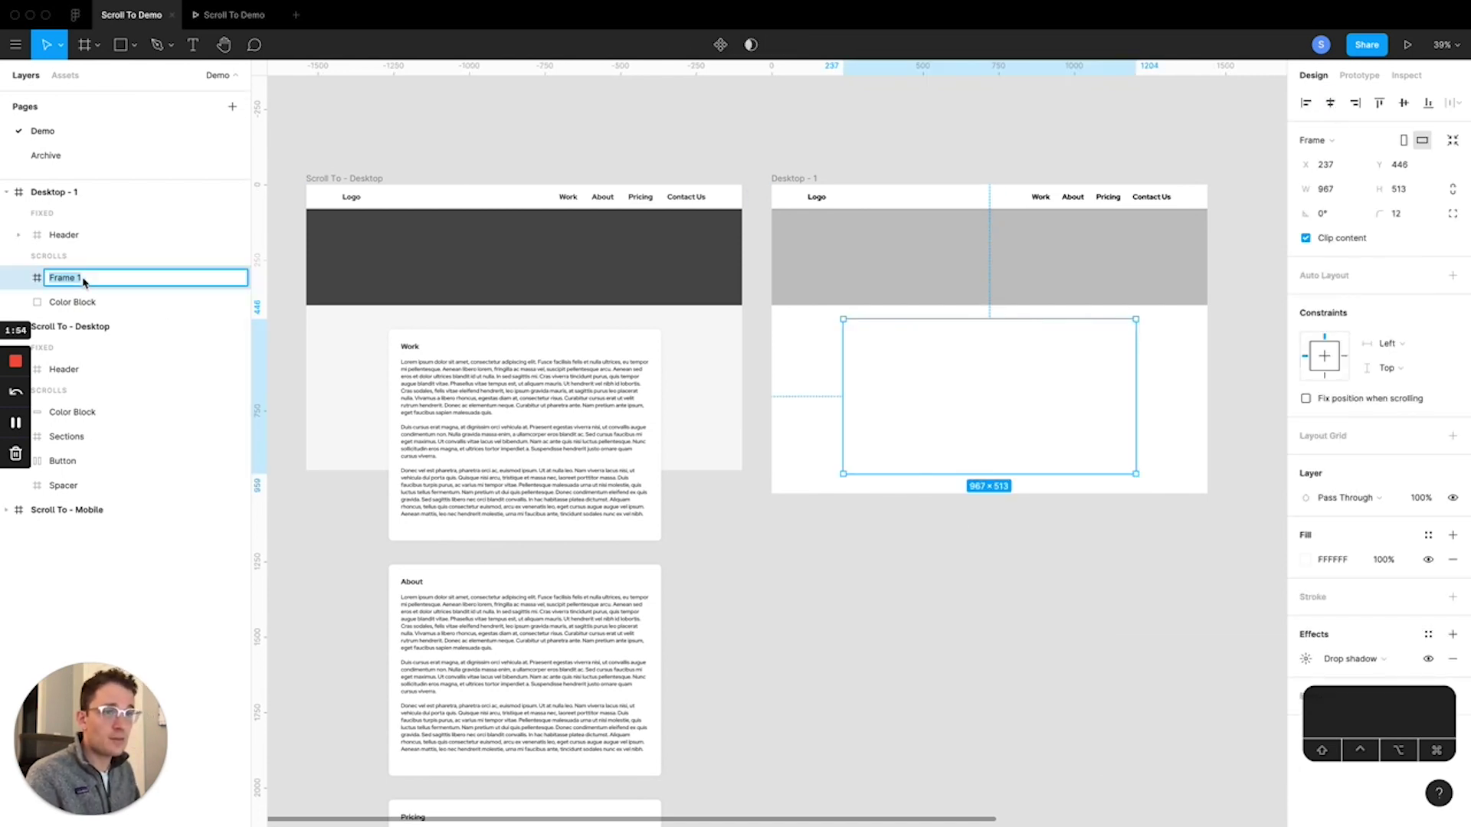
{"action": "type", "text": "Section Card"}
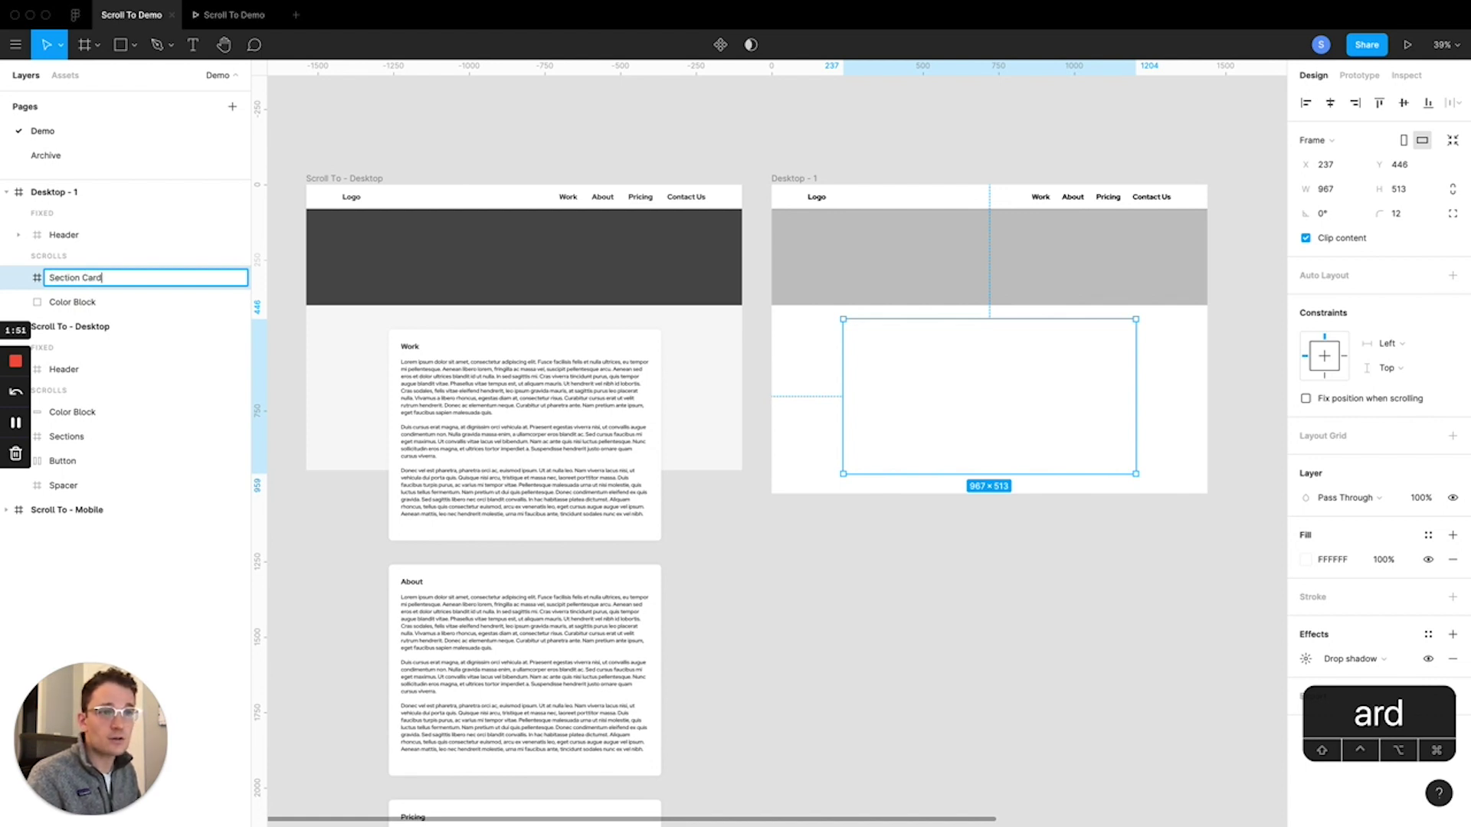
{"action": "key", "text": "Return"}
- Add the text "Section Title" inside Section Card and position it at X 40, Y 40
{"action": "key", "text": "t"}
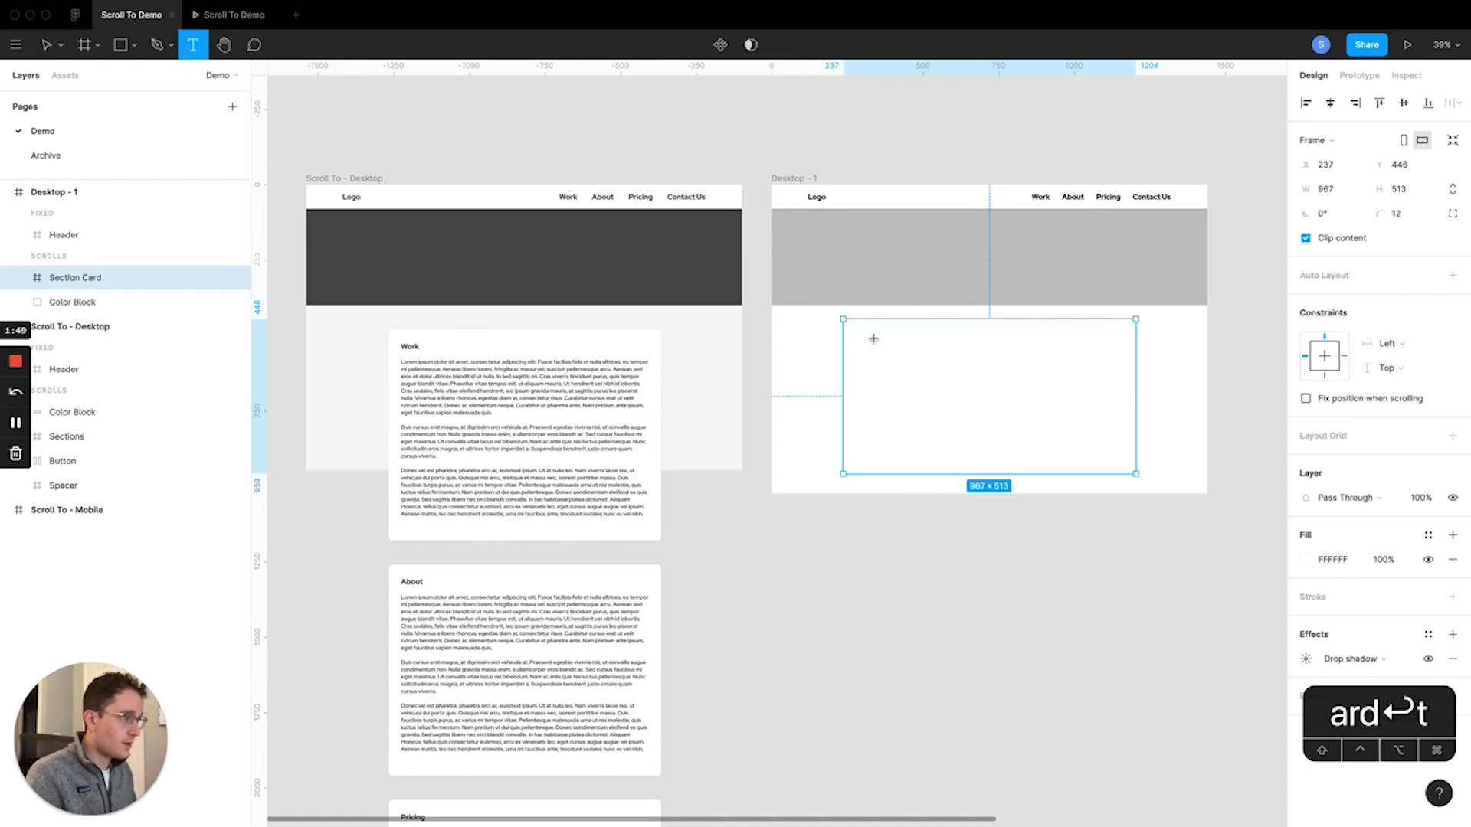
{"action": "left_click", "coordinate": [872, 341]}
{"action": "type", "text": "Section Title"}
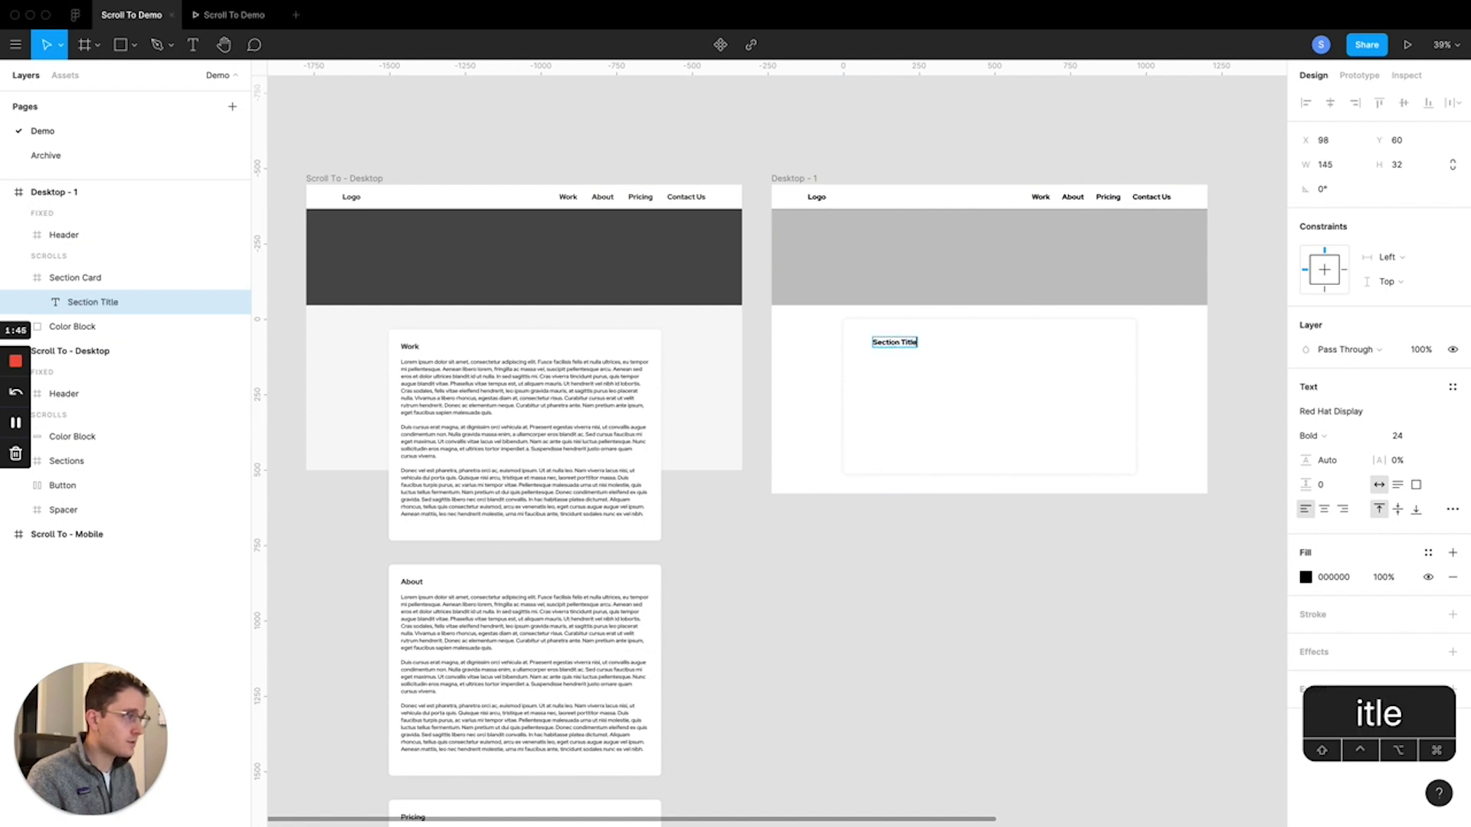
{"action": "key", "text": "Escape"}
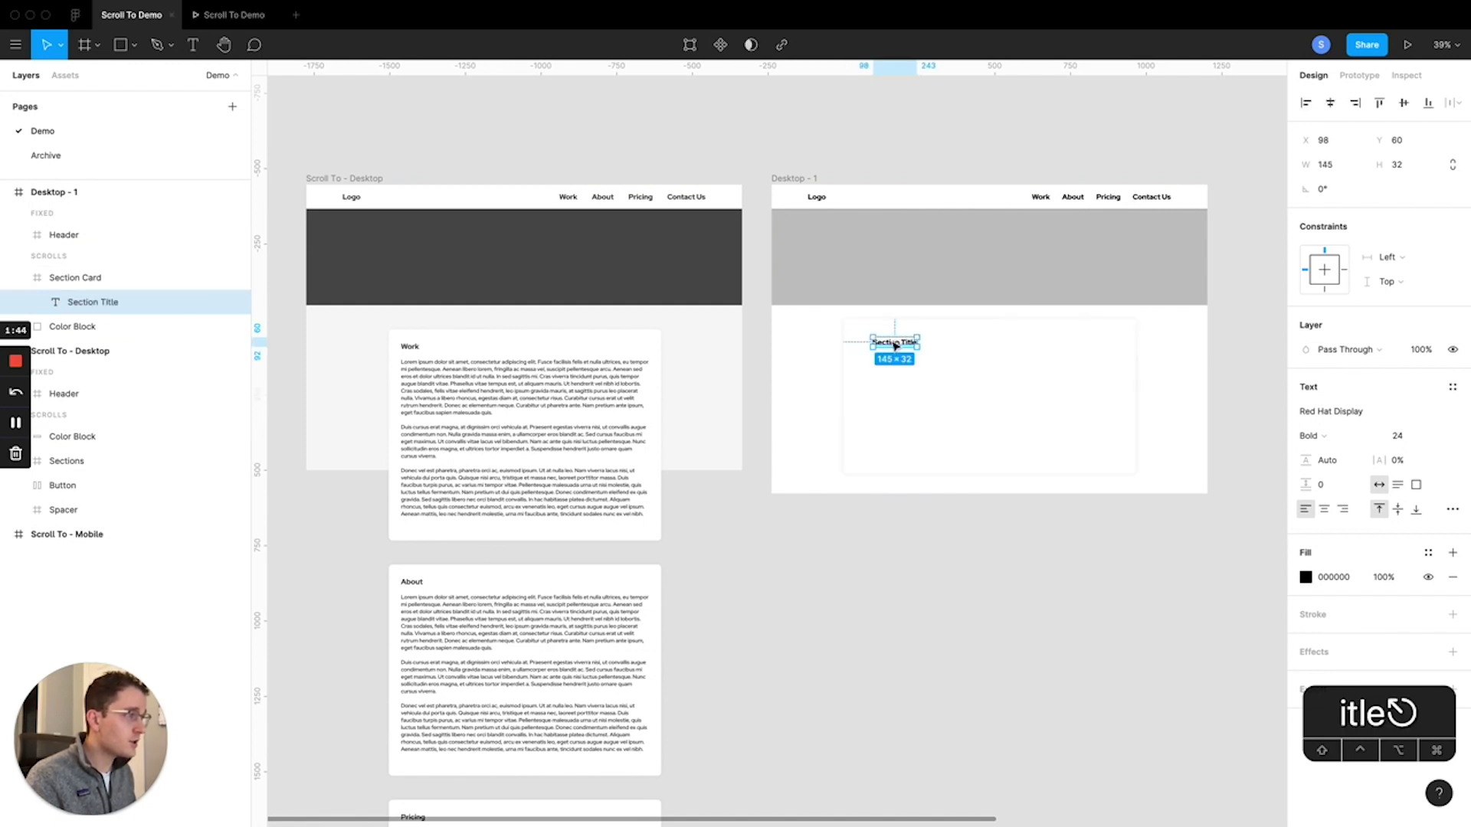
{"action": "left_click_drag", "start_coordinate": [900, 342], "coordinate": [884, 339]}
{"action": "key", "text": "Left"}
{"action": "key", "text": "Left"}
{"action": "key", "text": "Left"}
{"action": "key", "text": "Left"}
{"action": "key", "text": "Left"}
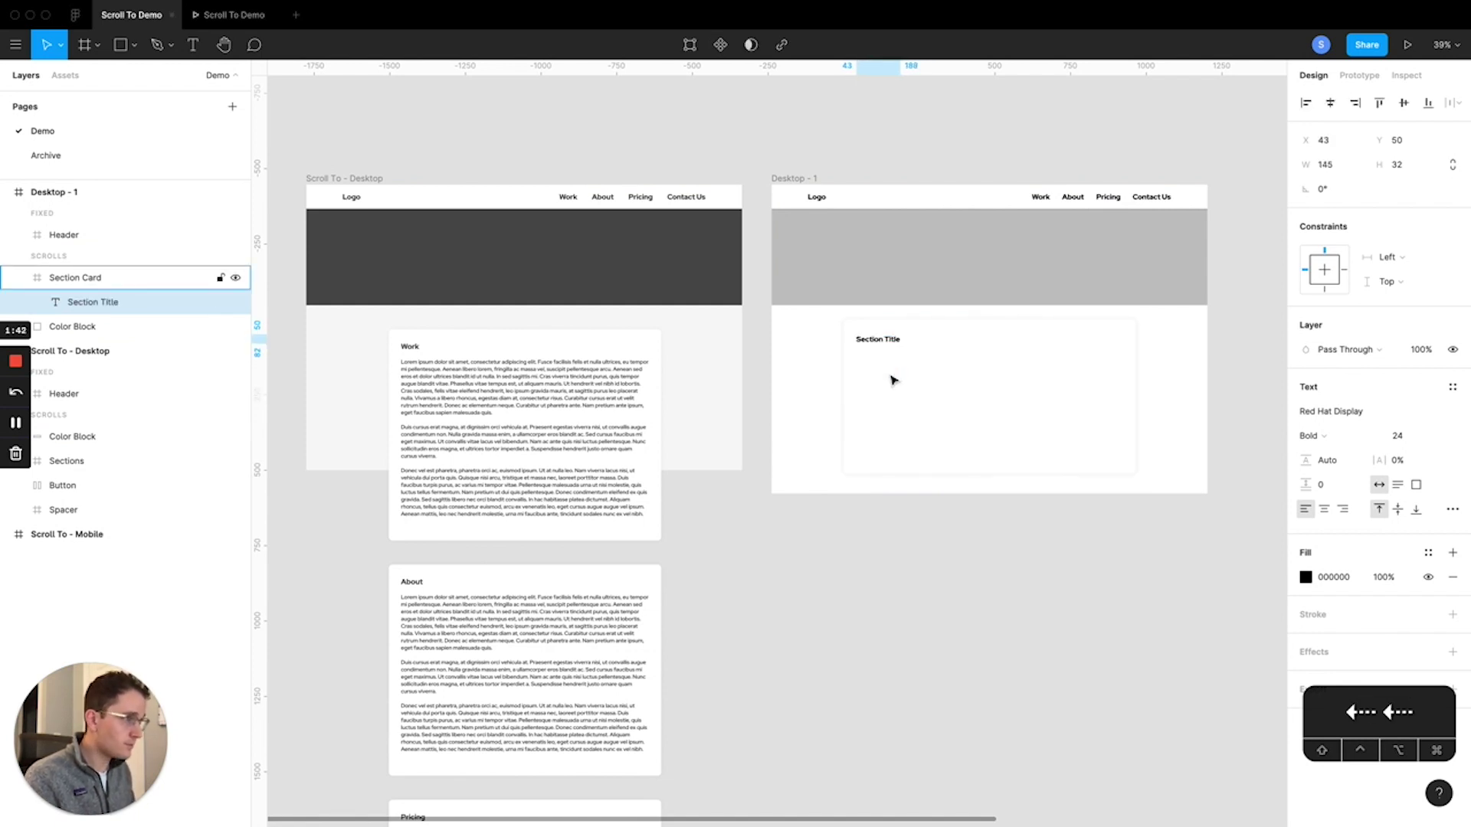
{"action": "key", "text": "shift+Up"}
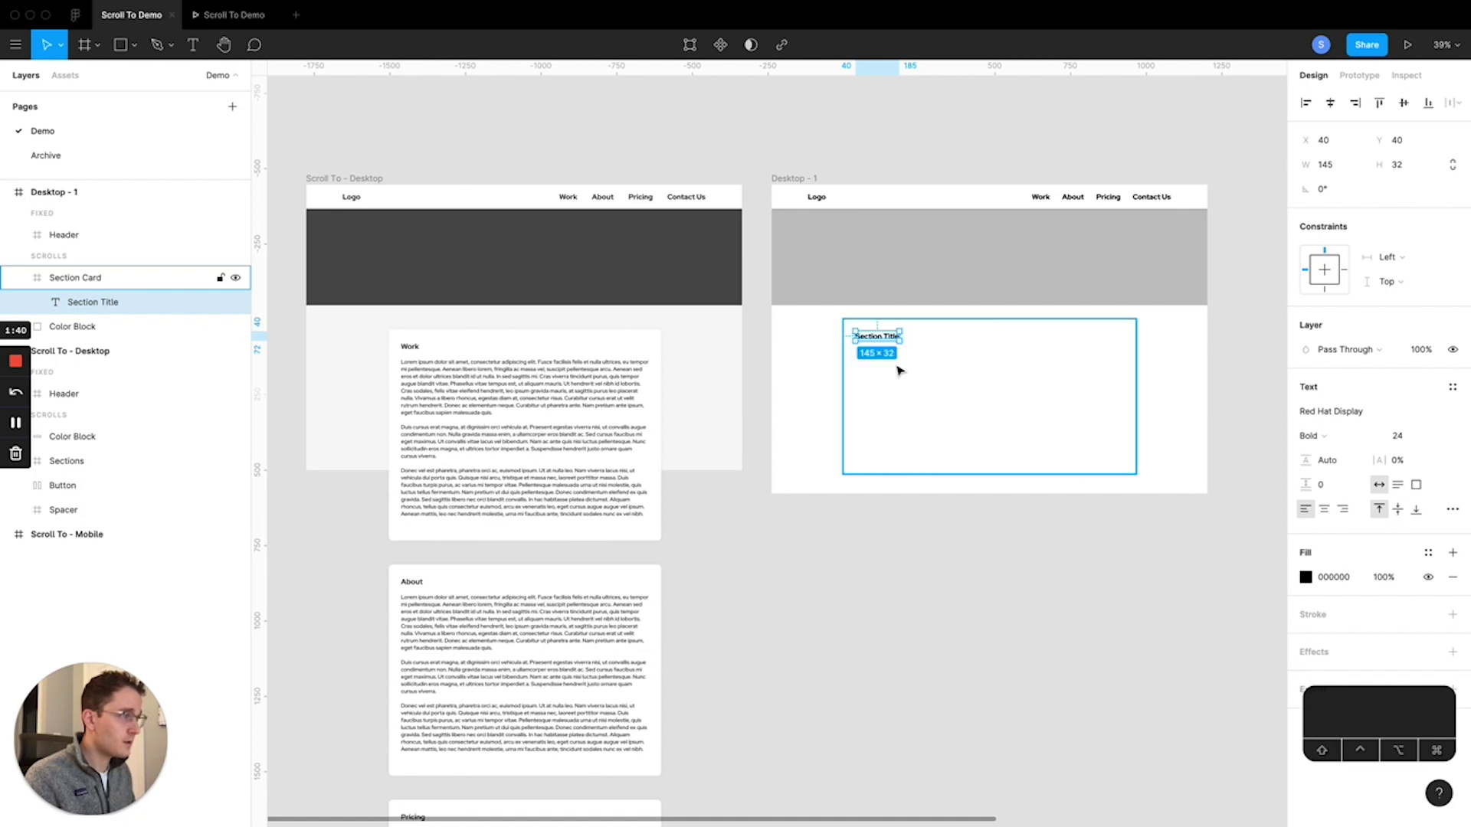
- Copy the Work section's lorem ipsum body text into a new text box about 897 by 385 px beneath Section Title
{"action": "left_click", "coordinate": [475, 422], "text": "super"}
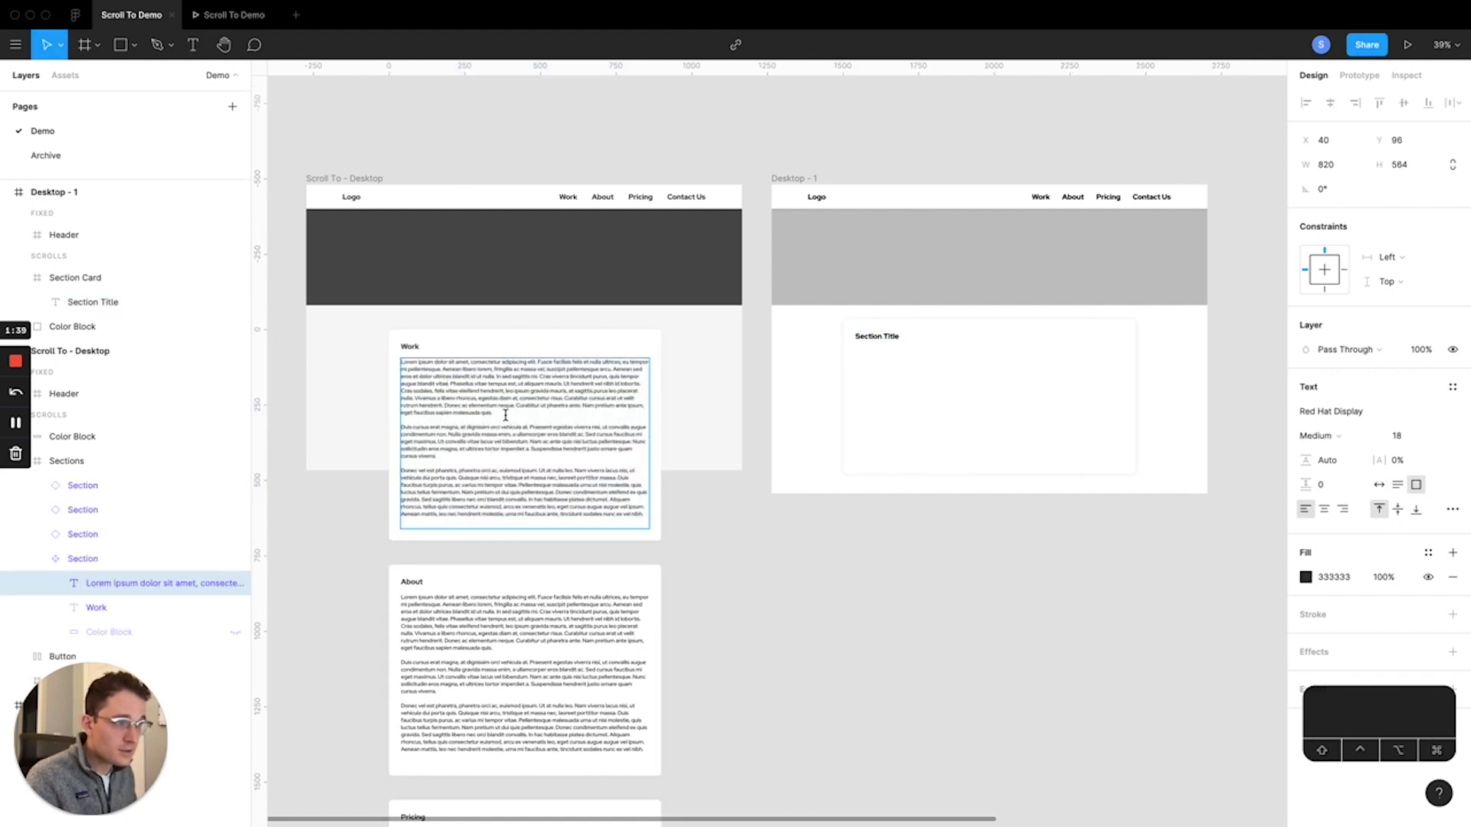
{"action": "left_click_drag", "start_coordinate": [448, 467], "coordinate": [403, 359]}
{"action": "key", "text": "super+c"}
{"action": "left_click", "coordinate": [958, 387]}
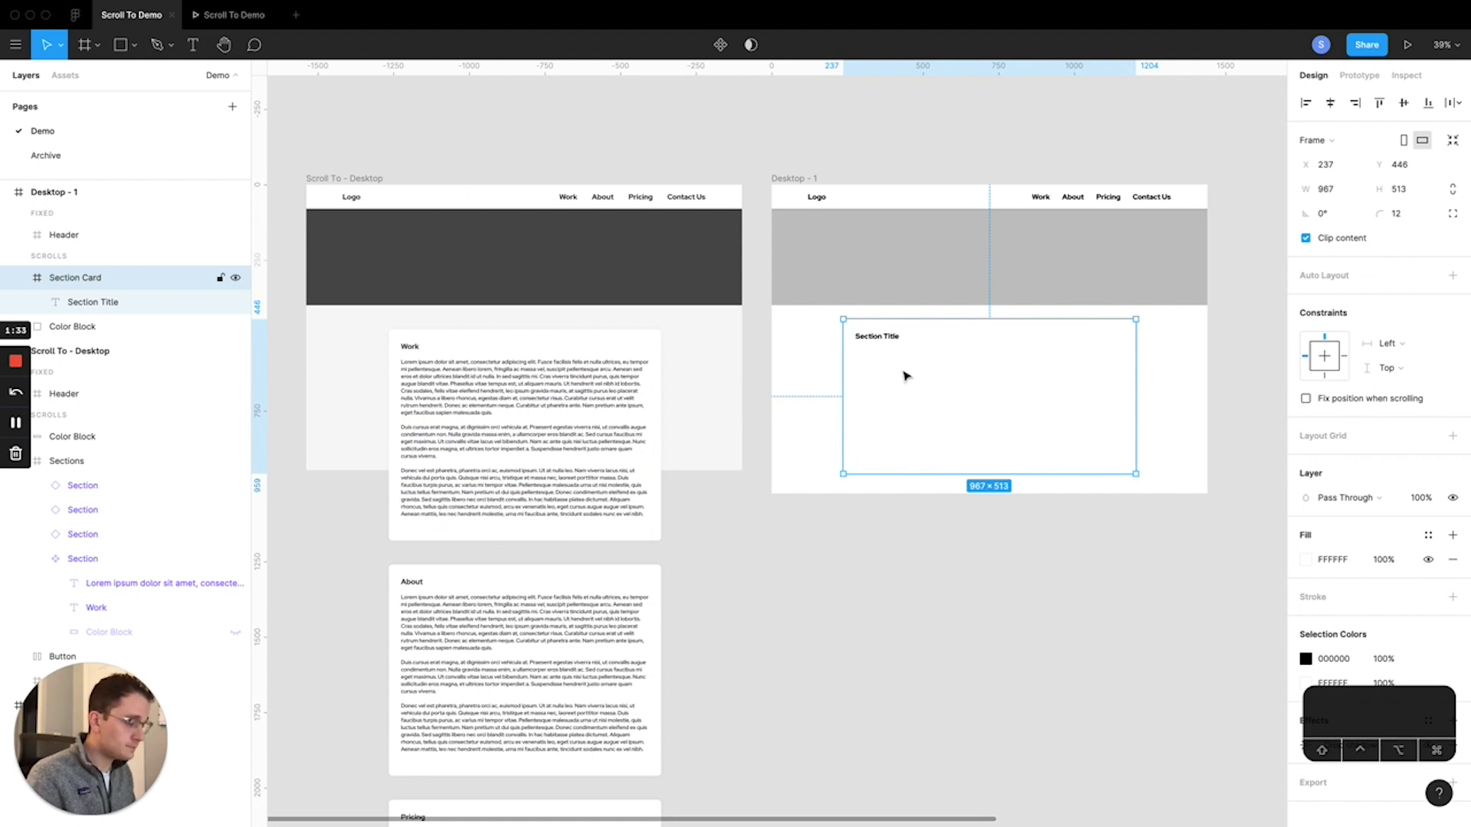
{"action": "key", "text": "t"}
{"action": "left_click_drag", "start_coordinate": [858, 349], "coordinate": [1130, 467]}
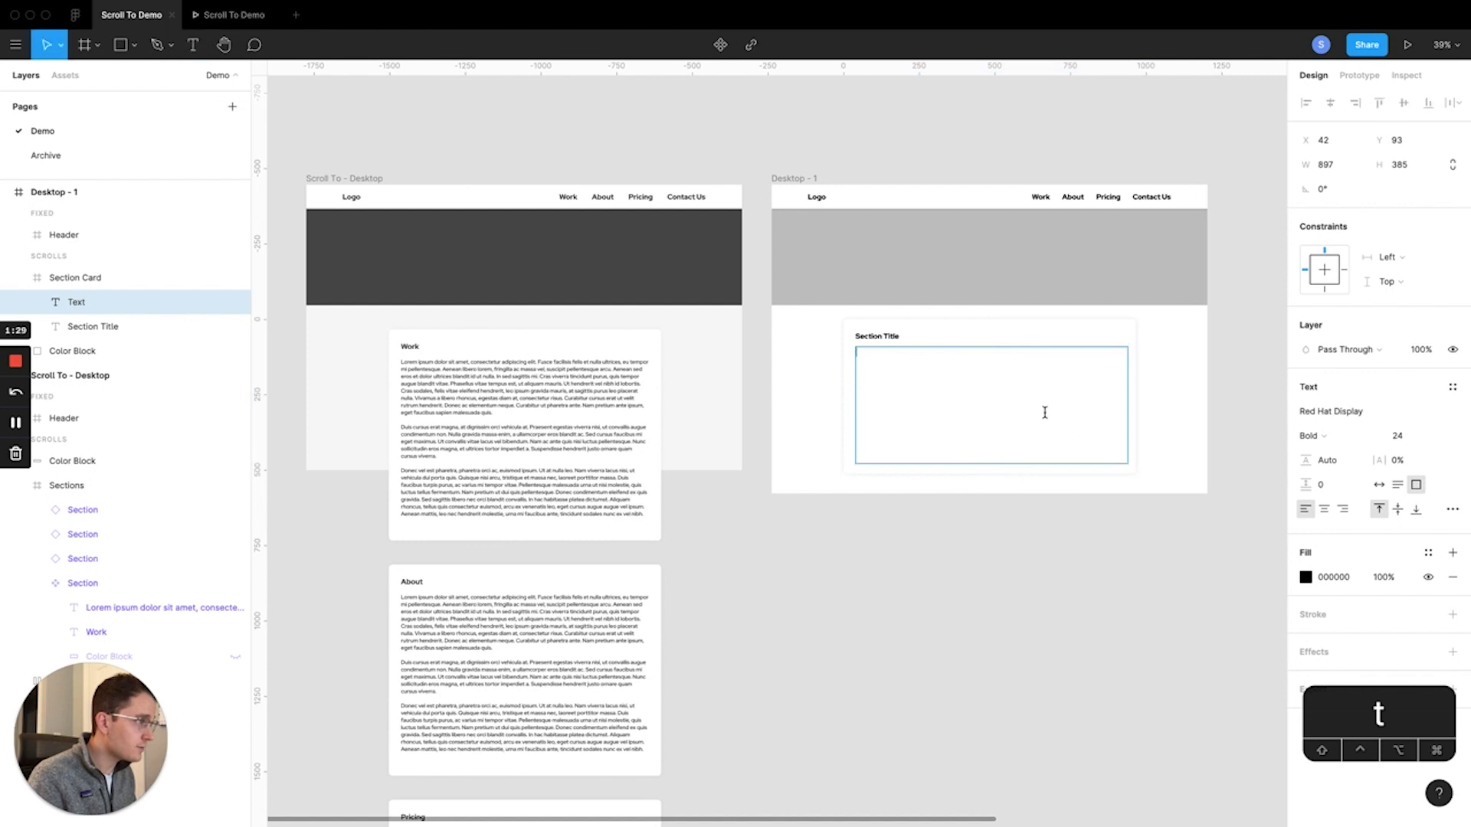
{"action": "type", "text": "Lorem ipsum dolor sit amet, consectetur adipiscing elit. Fusce facilisis felis et nulla ultrices, eu tempor mi pellentesque. Aenean libero lorem, fringilla ac massa vel, suscipit pellentesque arcu. Aenean sed eros et dolor ultrices blandit id ut nulla. In sed sagittis mi. Cras viverra tincidunt purus, quis tempor augue blandit vitae. Phasellus vitae tempus est, ut aliquam mauris. Ut hendrerit vel nibh id lobortis. Cras sodales, felis vitae eleifend hendrerit, leo ipsum gravida mauris, at sagittis purus leo placerat nulla. Vivamus a libero rhoncus, egestas diam et, consectetur risus. Curabitur cursus erat ut velit rutrum hendrerit. Donec ac elementum neque. Curabitur ut pharetra ante. Nam pretium ante ipsum, eget faucibus sapien malesuada quis.  Duis cursus erat magna, at dignissim orci vehicula at. Praesent egestas viverra nisi, ut convallis augue condimentum non. Nulla gravida massa enim, a ullamcorper eros blandit ac. Sed cursus faucibus mi eget maximus. Ut convallis vitae lacus vel bibendum. Nam ac ante quis nisi luctus pellentesque. Nunc sollicitudin eros magna, et ultrices tortor imperdiet a. Suspendisse hendrerit justo ornare quam cursus viverra."}
{"action": "key", "text": "Escape"}
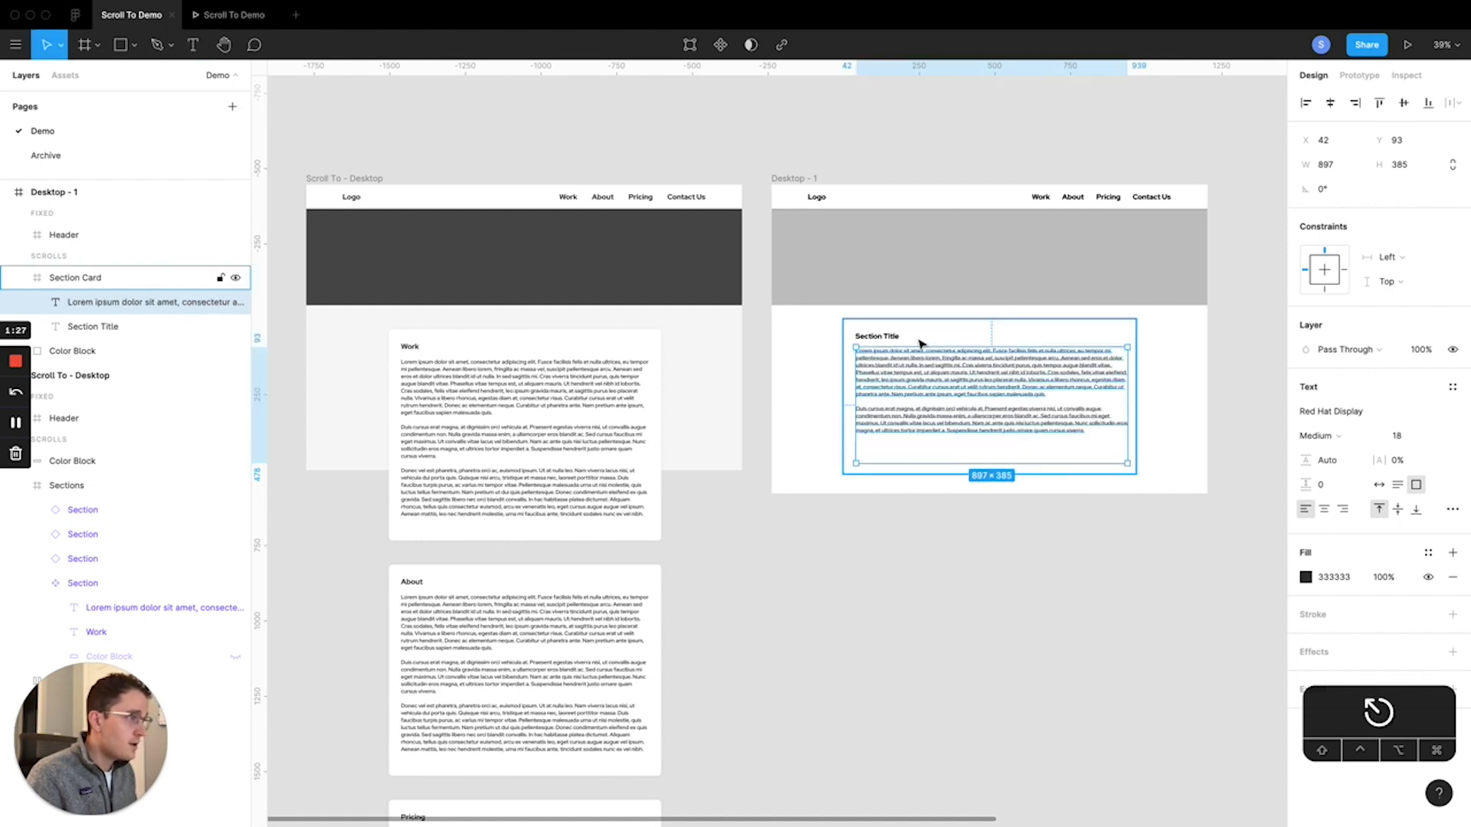
- Fit the body text box to 40 px side margins at 887 px wide and set it to auto height
{"action": "scroll", "coordinate": [917, 339], "scroll_direction": "up", "scroll_amount": 2}
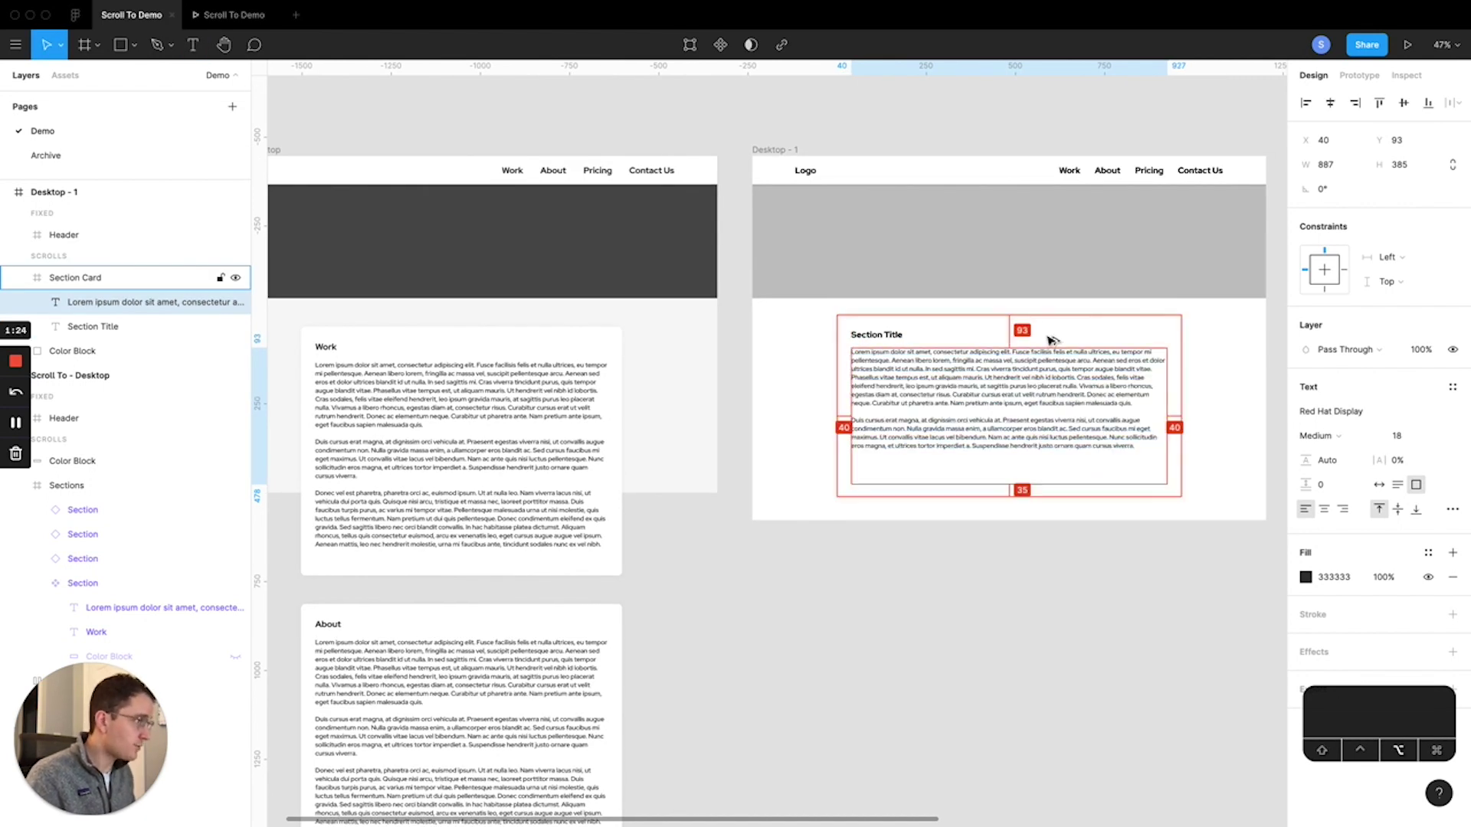
{"action": "key", "text": "ctrl+shift+Left"}
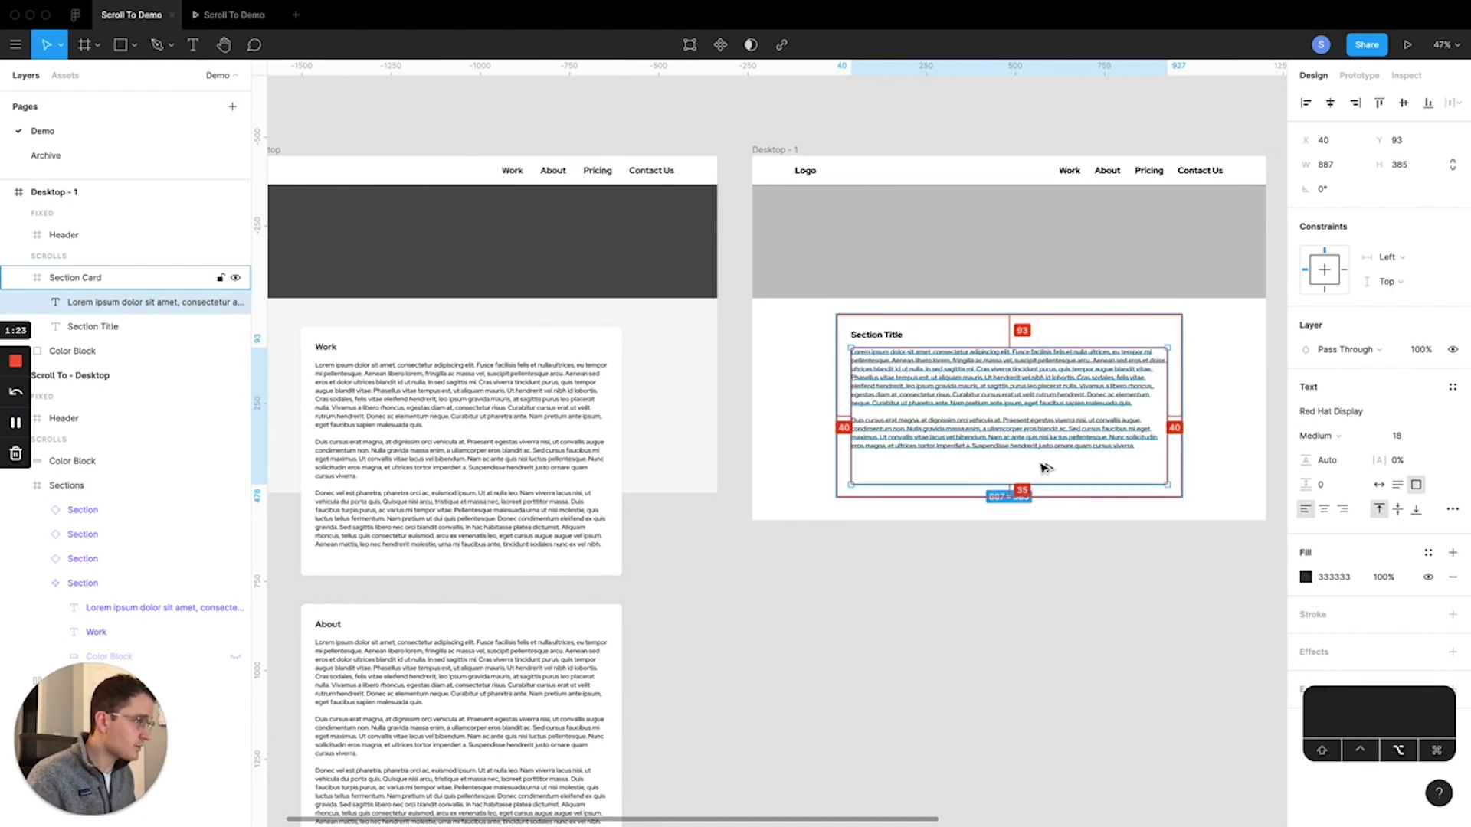
{"action": "left_click", "coordinate": [1397, 490]}
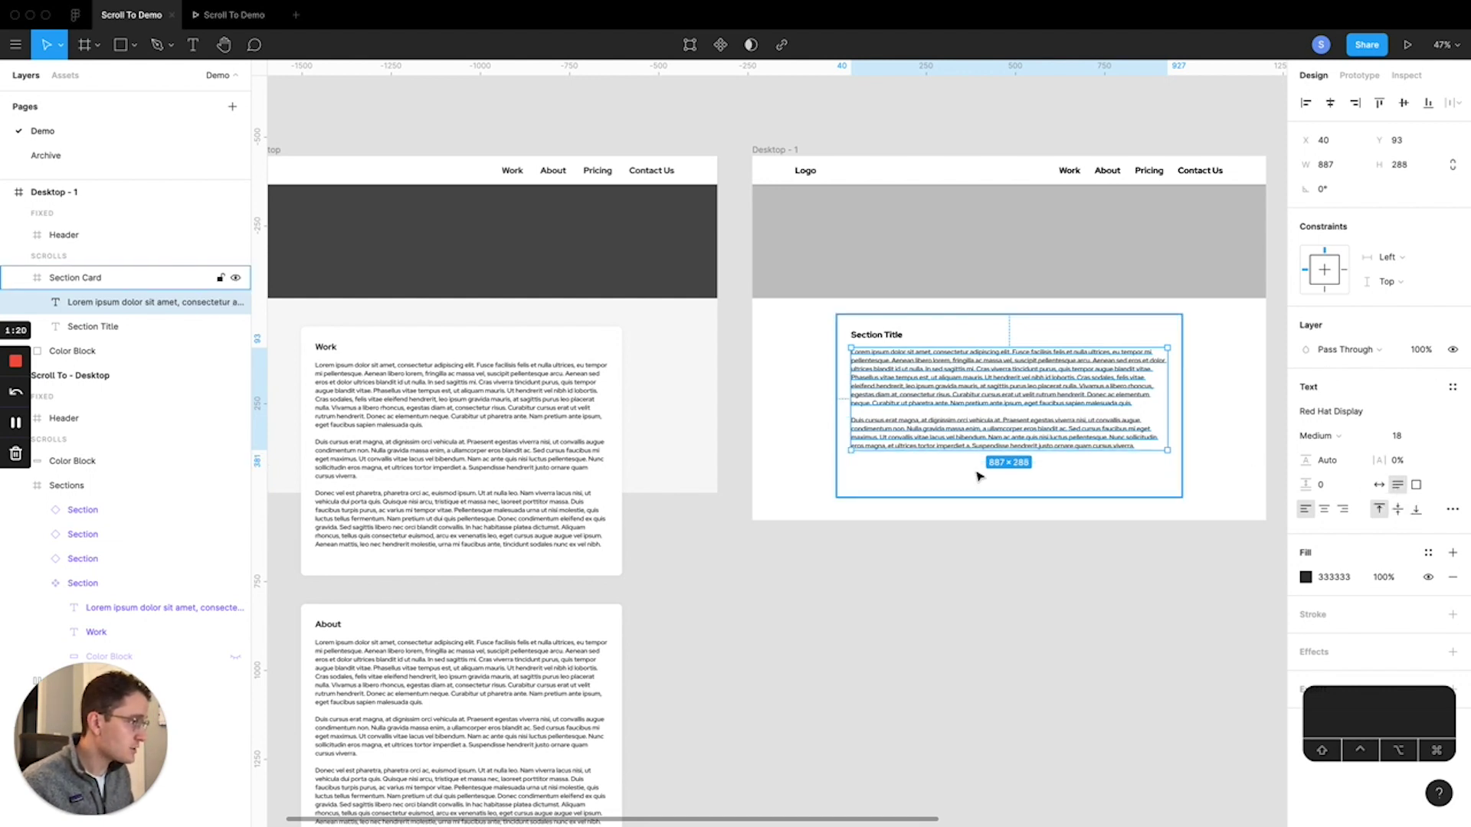
- Shorten Section Card to 421 px high and move its Section Title layer above the body text layer
{"action": "left_click", "coordinate": [997, 494]}
{"action": "left_click_drag", "start_coordinate": [997, 495], "coordinate": [997, 466]}
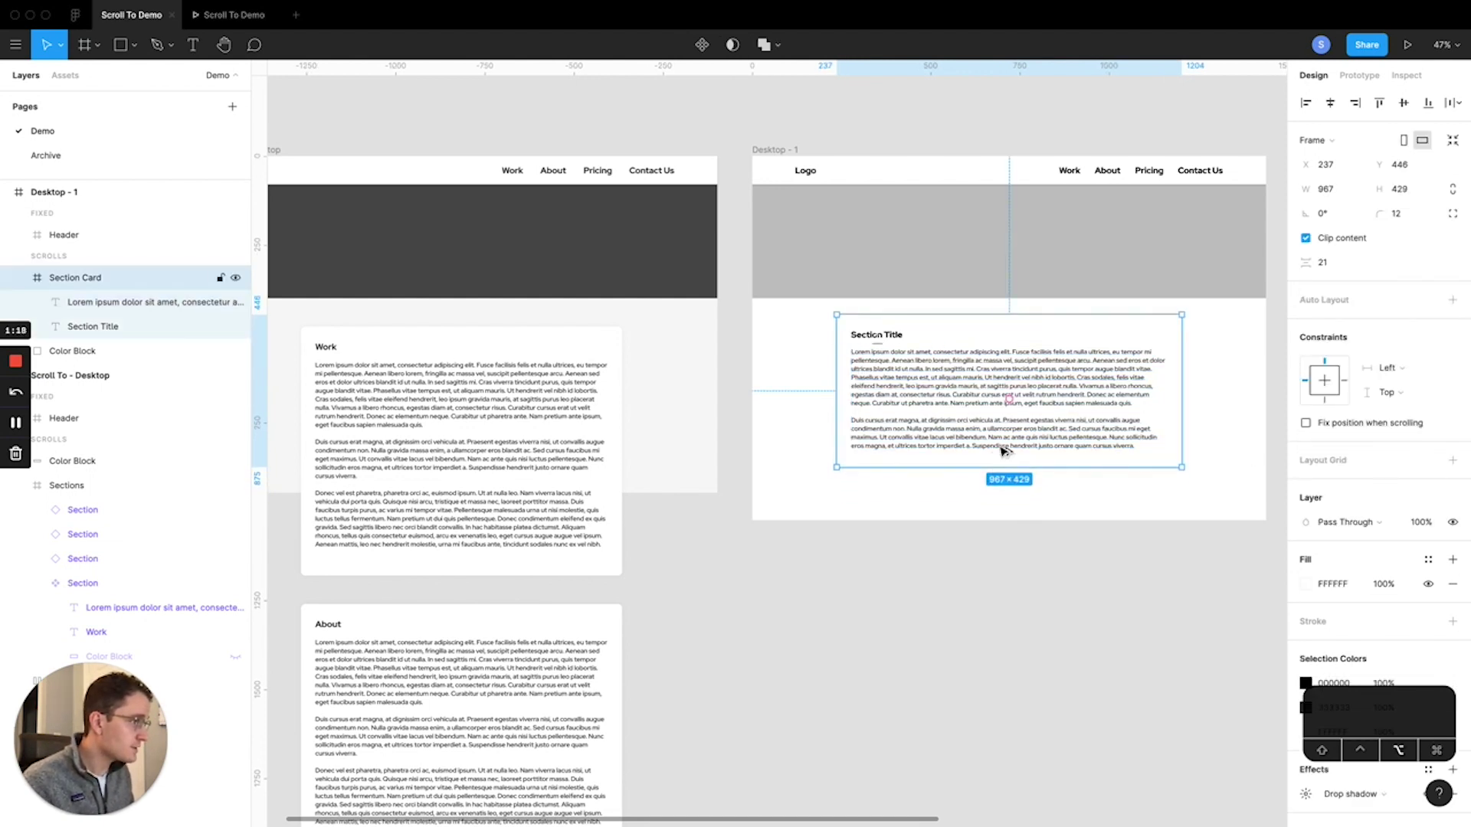
{"action": "key", "text": "super+Up"}
{"action": "key", "text": "super+Up"}
{"action": "key", "text": "super+Up"}
{"action": "key", "text": "super+Up"}
{"action": "key", "text": "super+Up"}
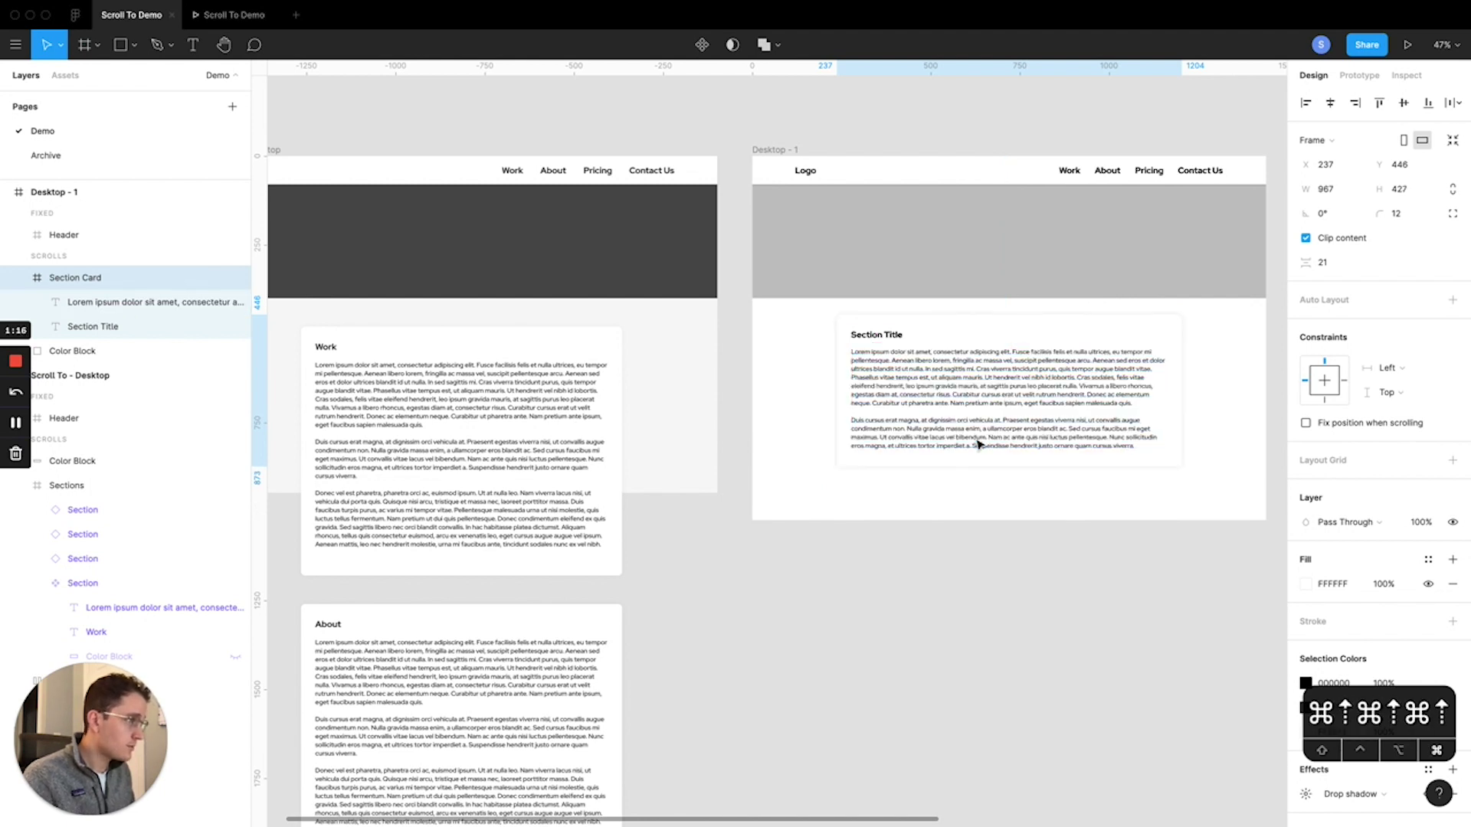
{"action": "key", "text": "super+Up"}
{"action": "key", "text": "super+Up"}
{"action": "key", "text": "super+Up"}
{"action": "key", "text": "alt"}
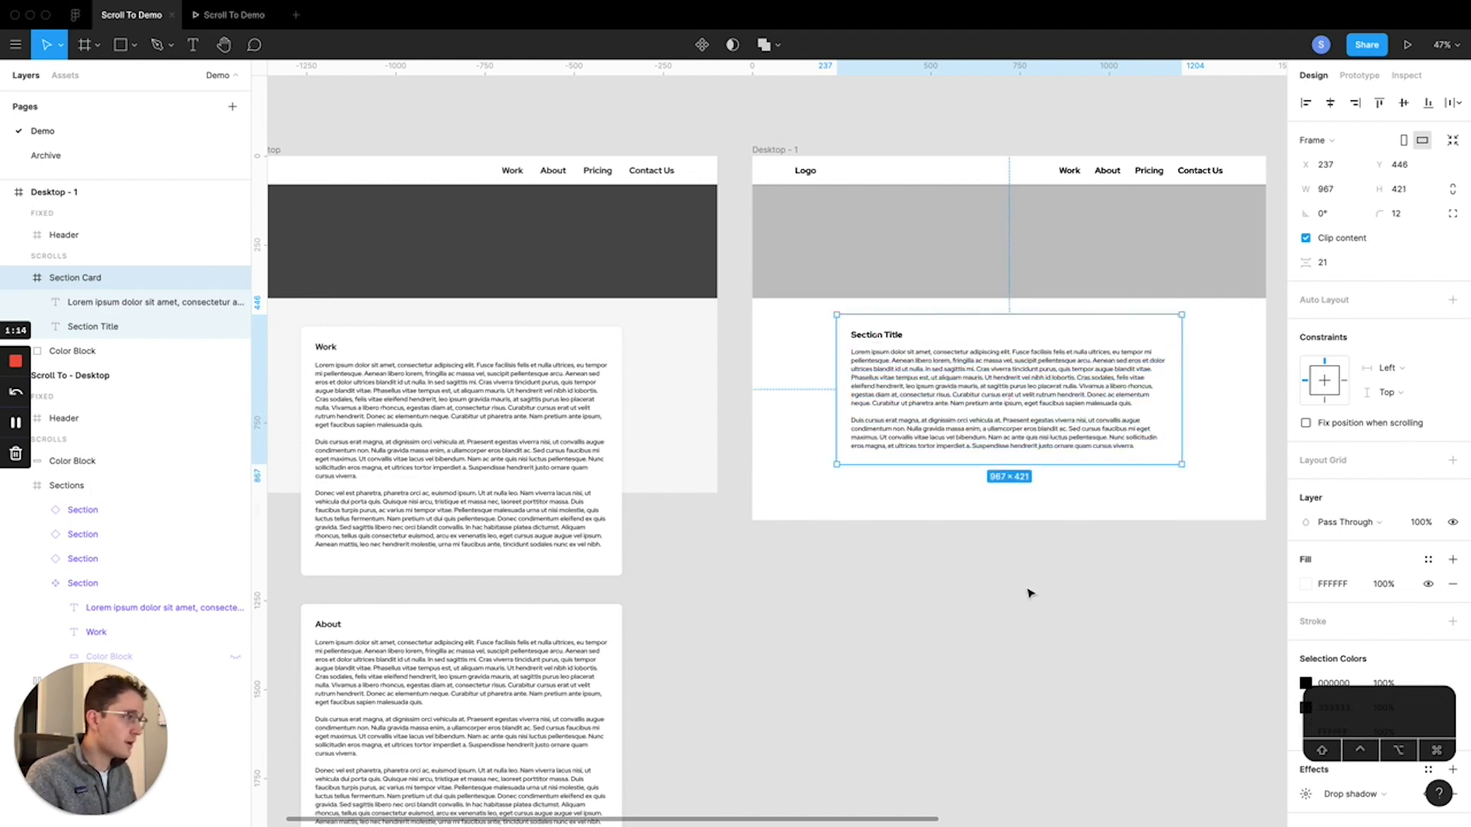
{"action": "left_click_drag", "start_coordinate": [115, 334], "coordinate": [119, 282]}
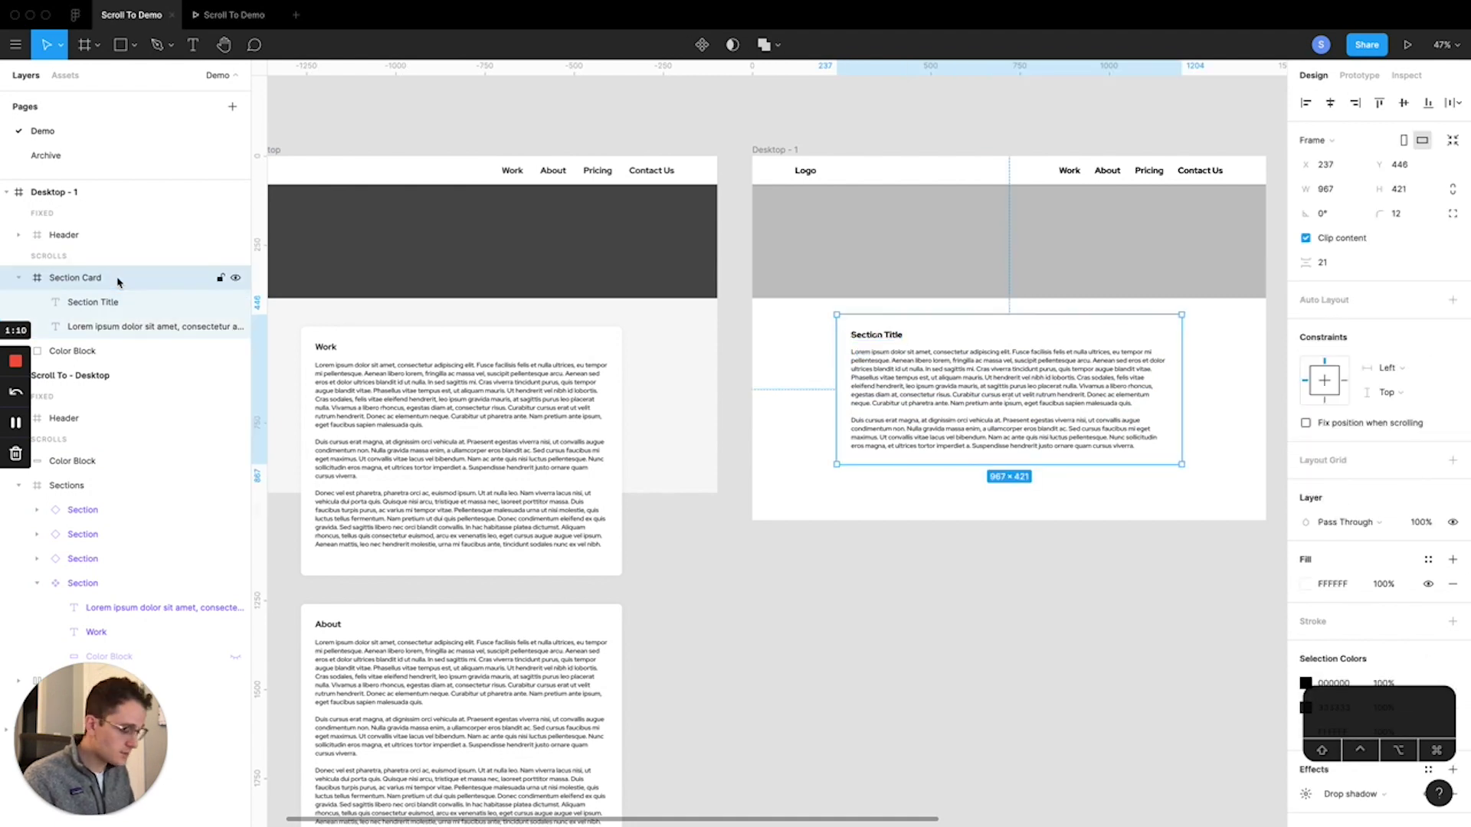
- Turn Section Card into a component and add auto layout to it
{"action": "key", "text": "alt+super+k"}
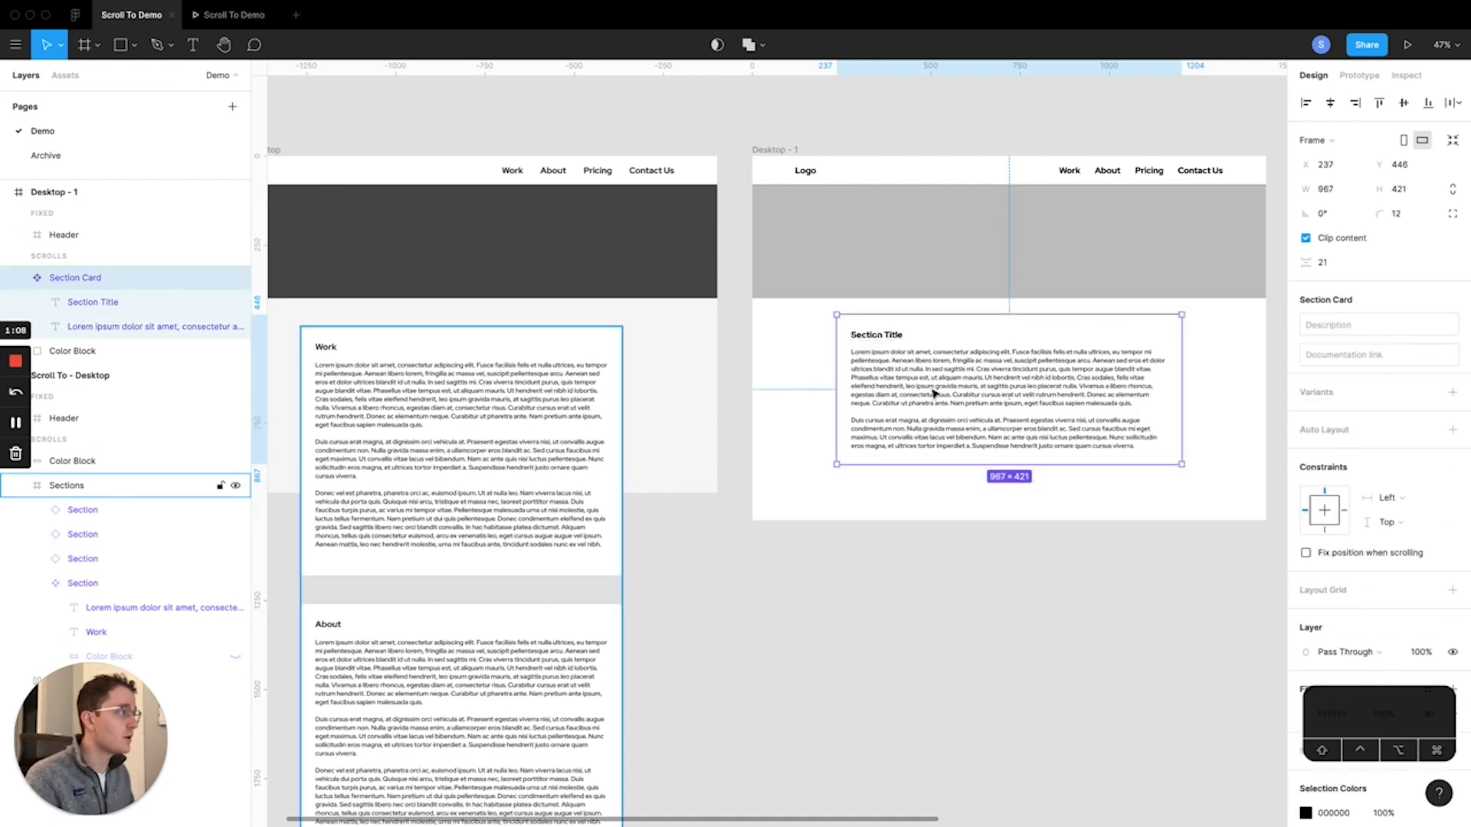
{"action": "key", "text": "shift+a"}
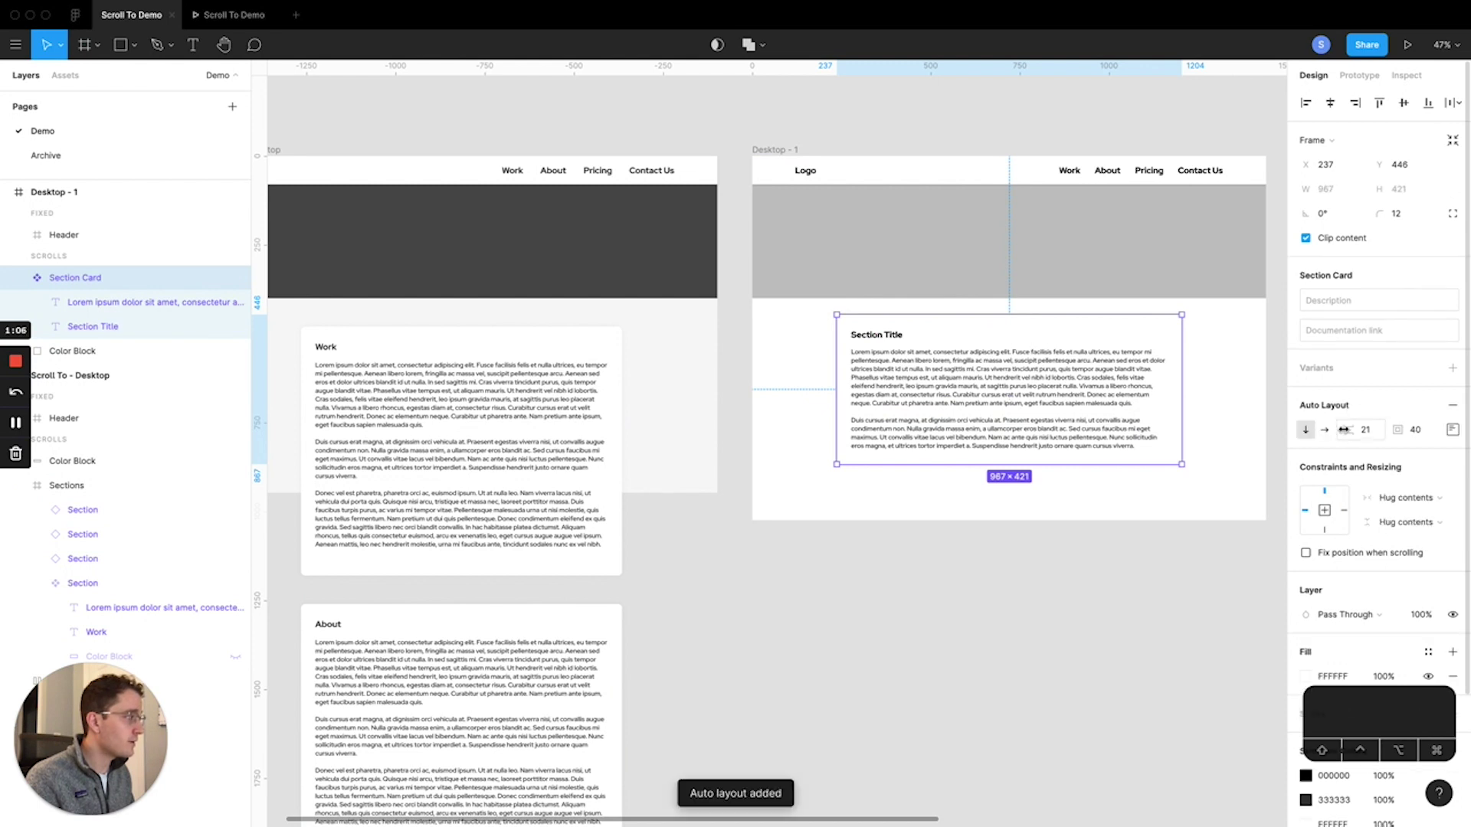
- Try to extend Section Card's body text by pasting a second copy of the lorem ipsum paragraphs, and move the card up to Y 56
{"action": "double_click", "coordinate": [1045, 410]}
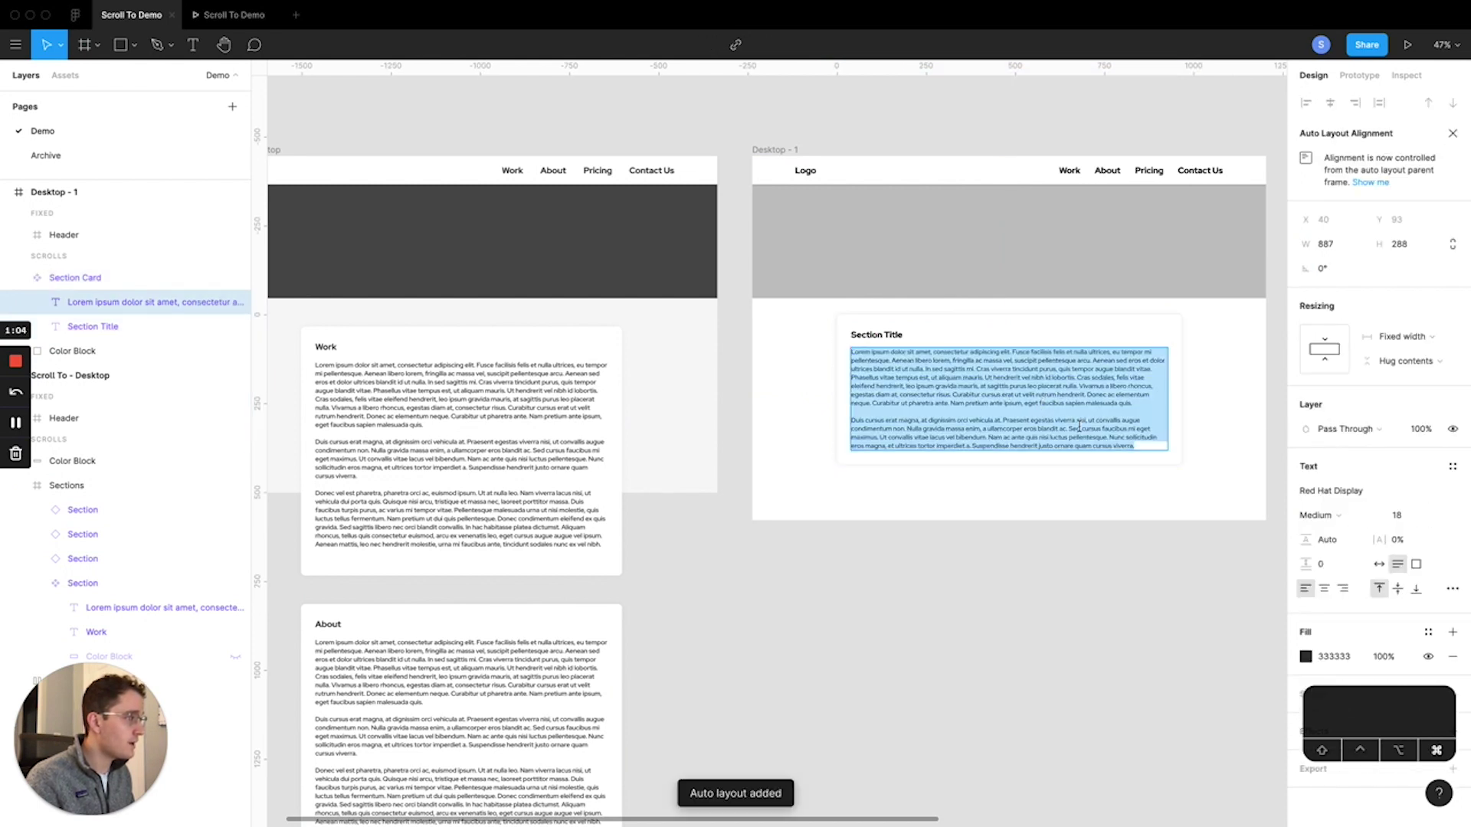
{"action": "left_click_drag", "start_coordinate": [1142, 448], "coordinate": [807, 353]}
{"action": "key", "text": "super+v"}
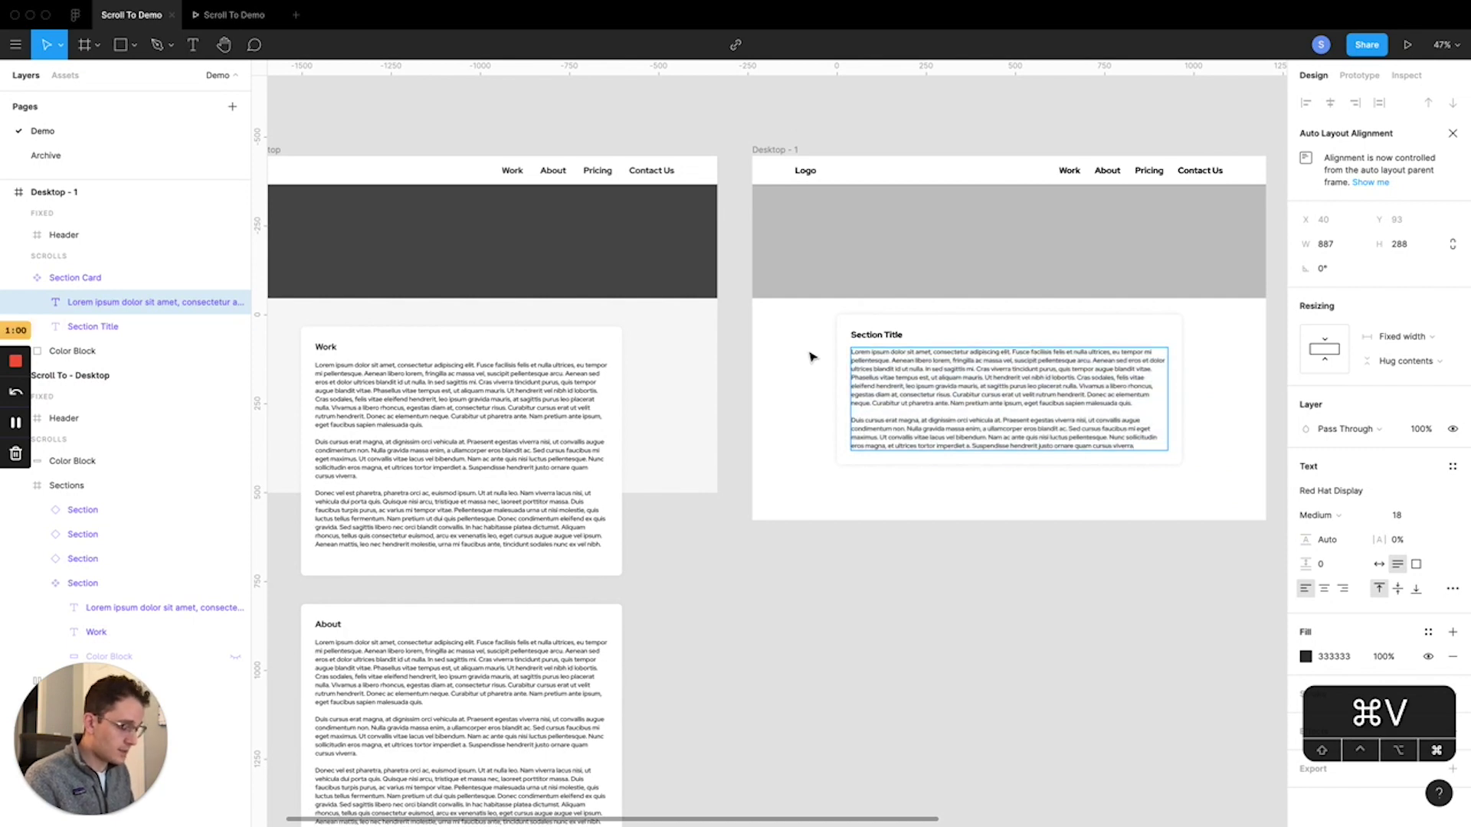
{"action": "key", "text": "super+a"}
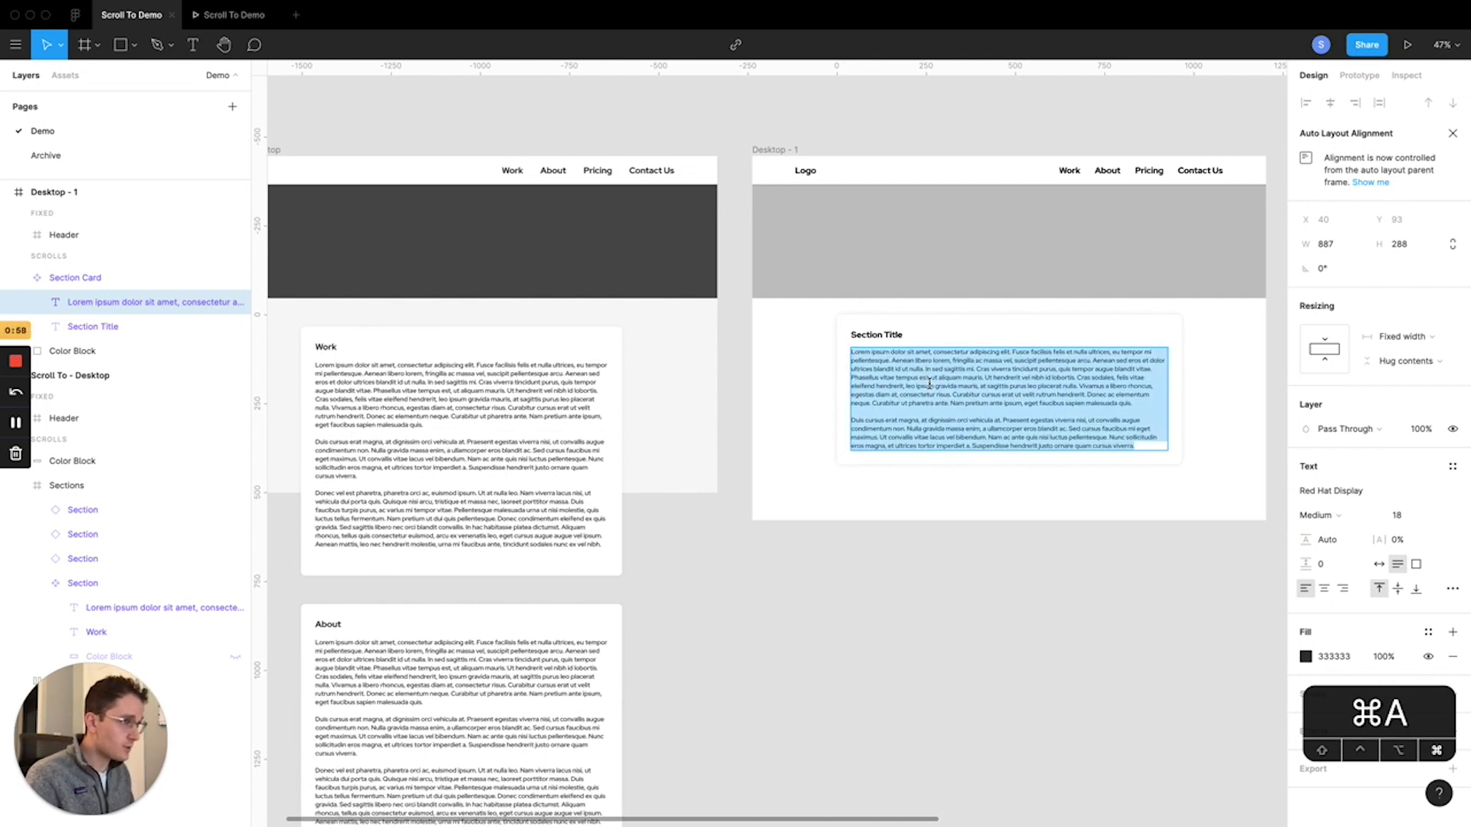
{"action": "key", "text": "Down"}
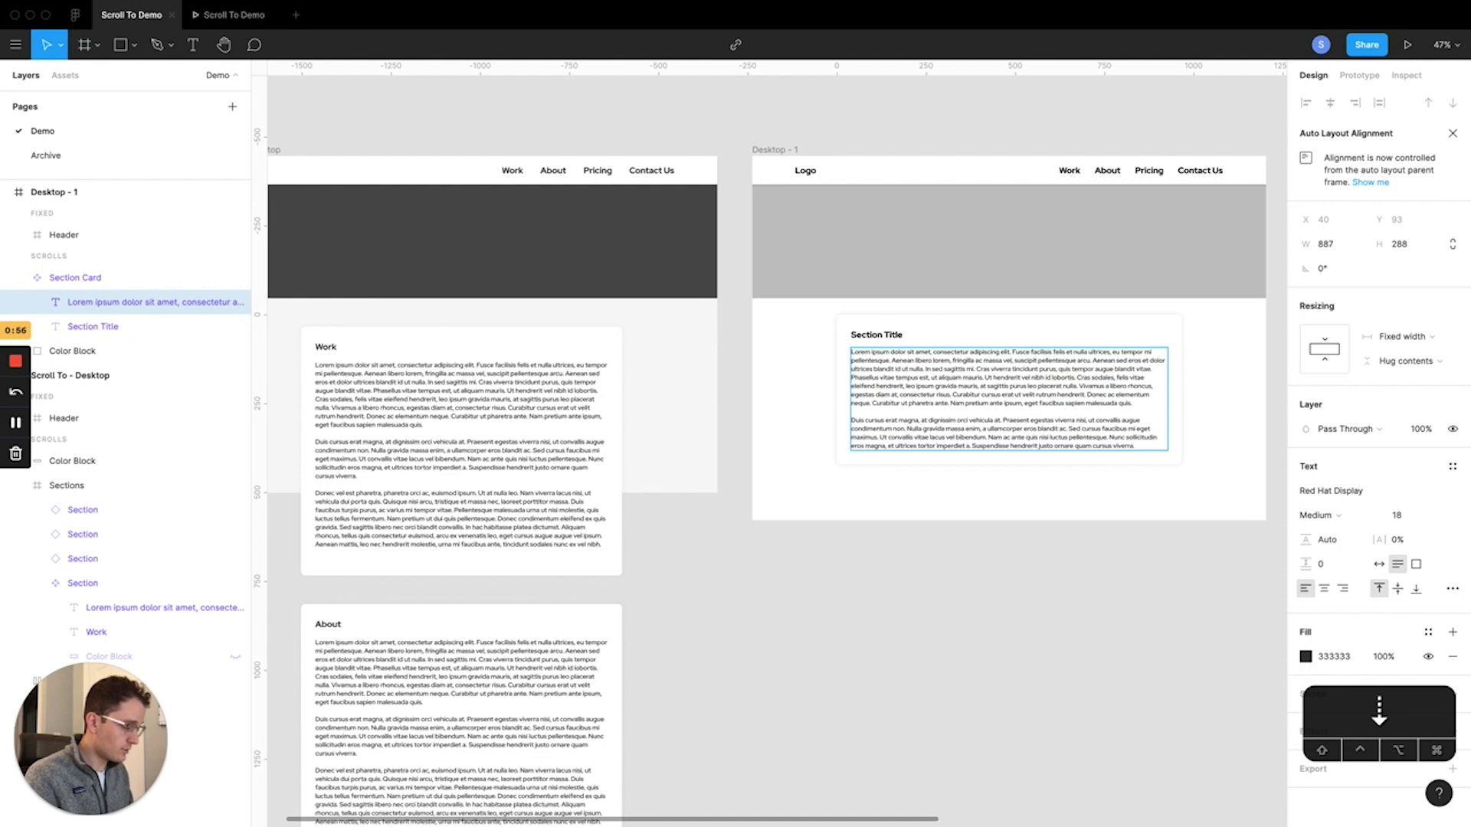
{"action": "key", "text": "Return"}
{"action": "key", "text": "super+v"}
{"action": "key", "text": "Escape"}
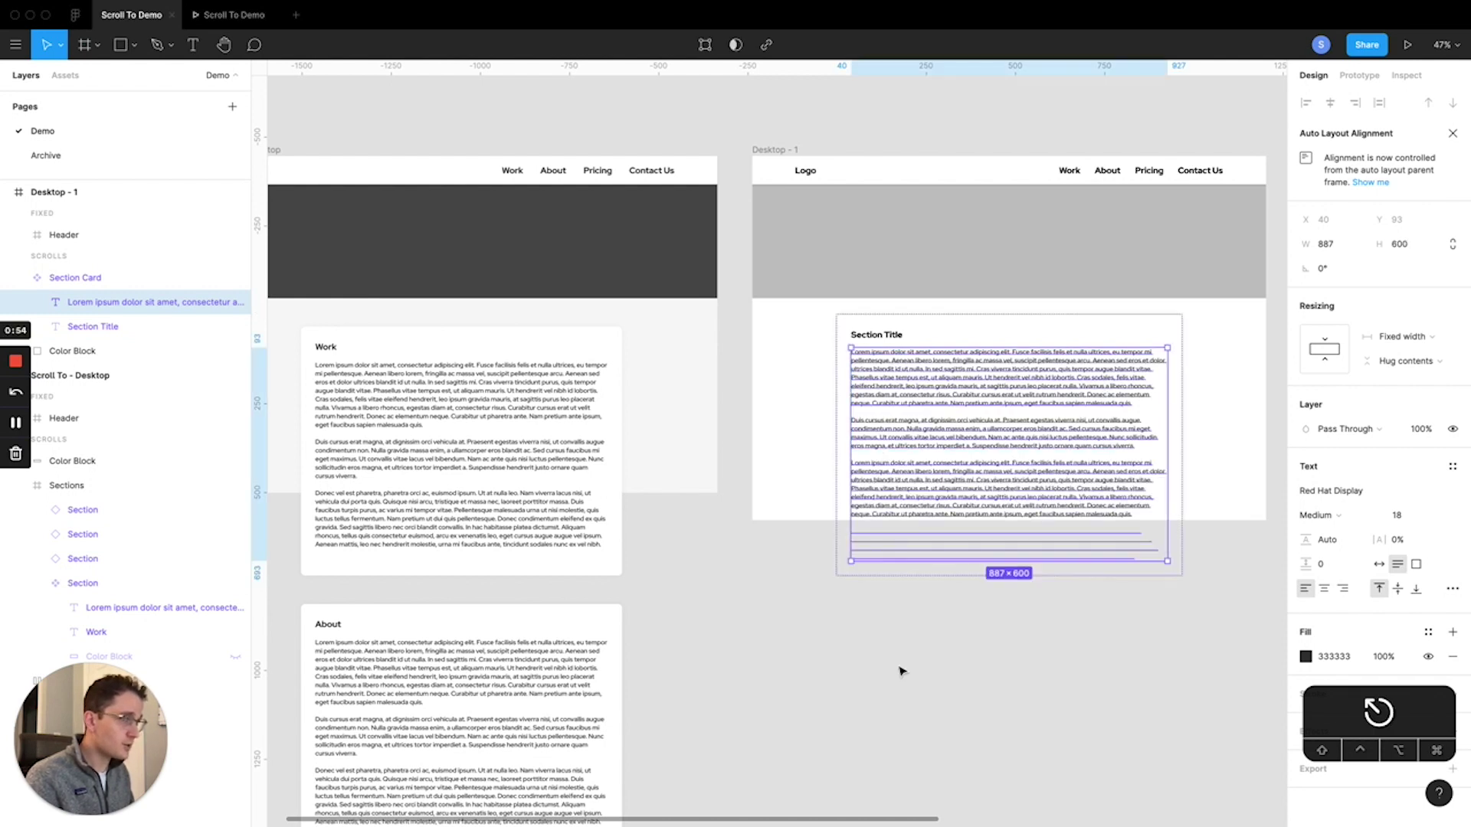
{"action": "left_click", "coordinate": [902, 672]}
{"action": "left_click_drag", "start_coordinate": [990, 406], "coordinate": [990, 310]}
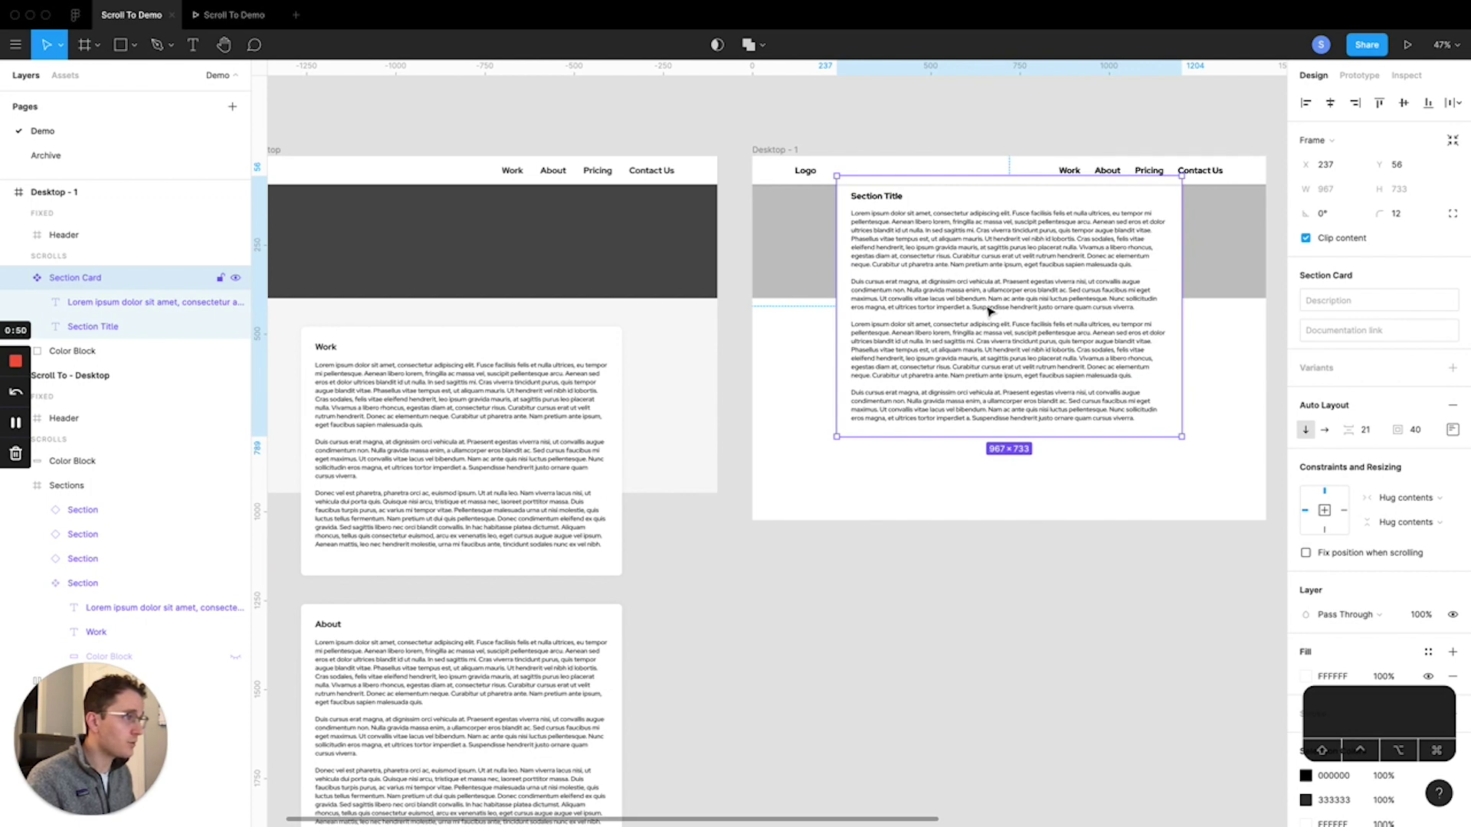
- Undo the Section Card move and the pasted body paragraphs
{"action": "key", "text": "super+z"}
{"action": "key", "text": "super+z"}
{"action": "key", "text": "super+z"}
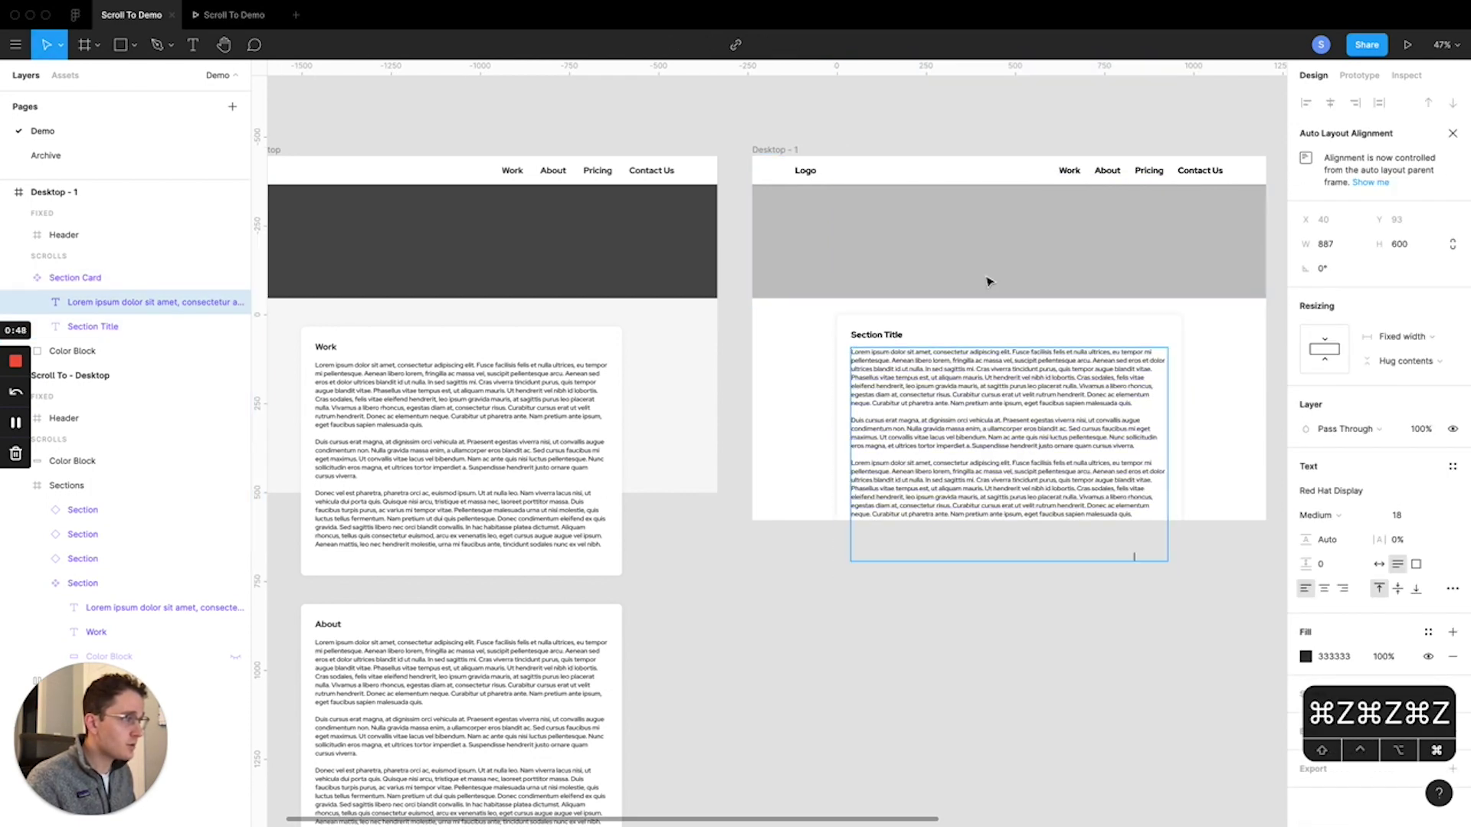
{"action": "key", "text": "super+z"}
{"action": "key", "text": "super+z"}
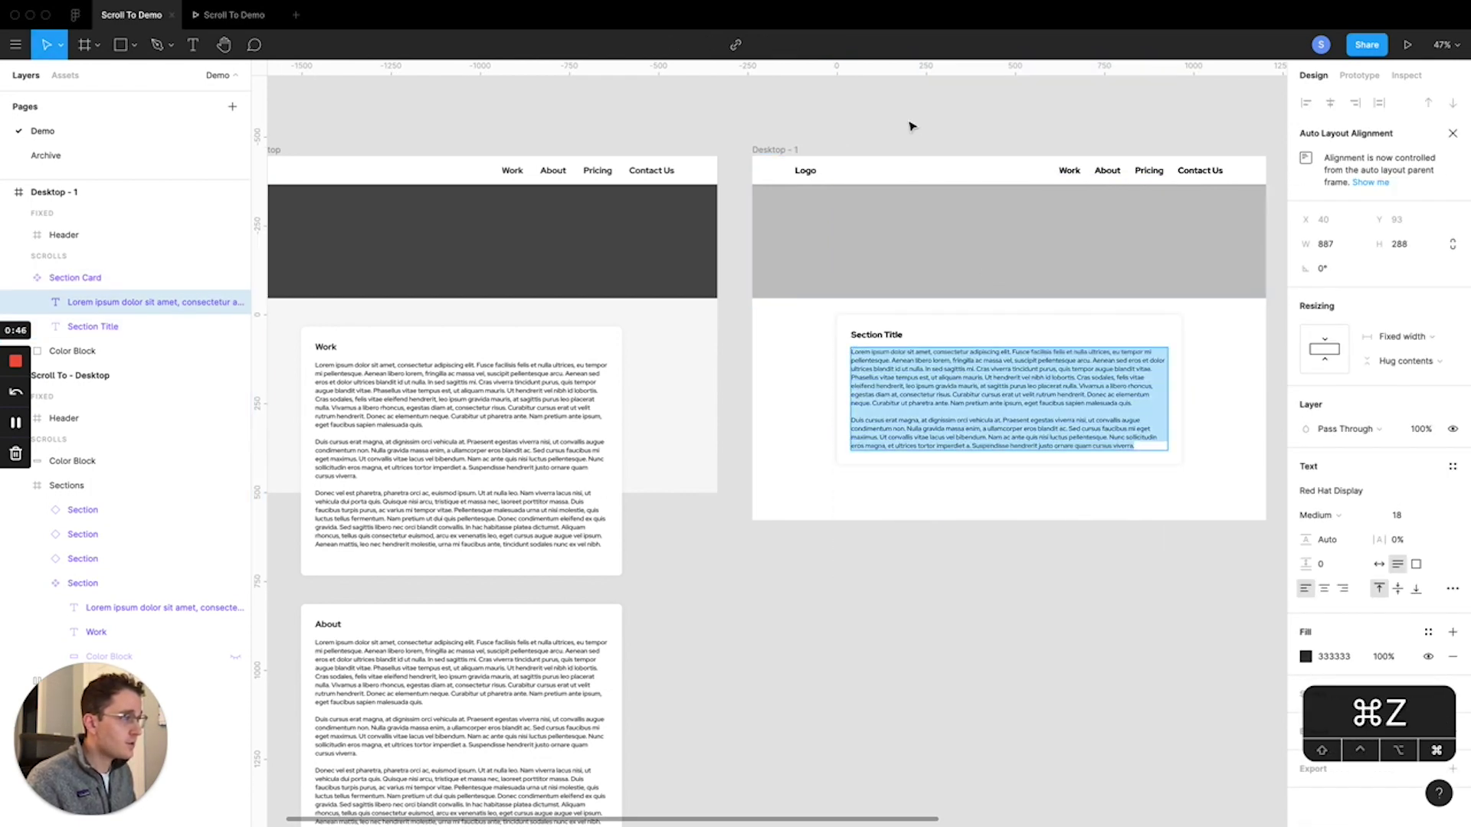
- Duplicate Section Card directly below itself with an 80 px gap, and move both cards down to sit 80 px below the color block
{"action": "left_click", "coordinate": [768, 352]}
{"action": "left_click", "coordinate": [956, 352]}
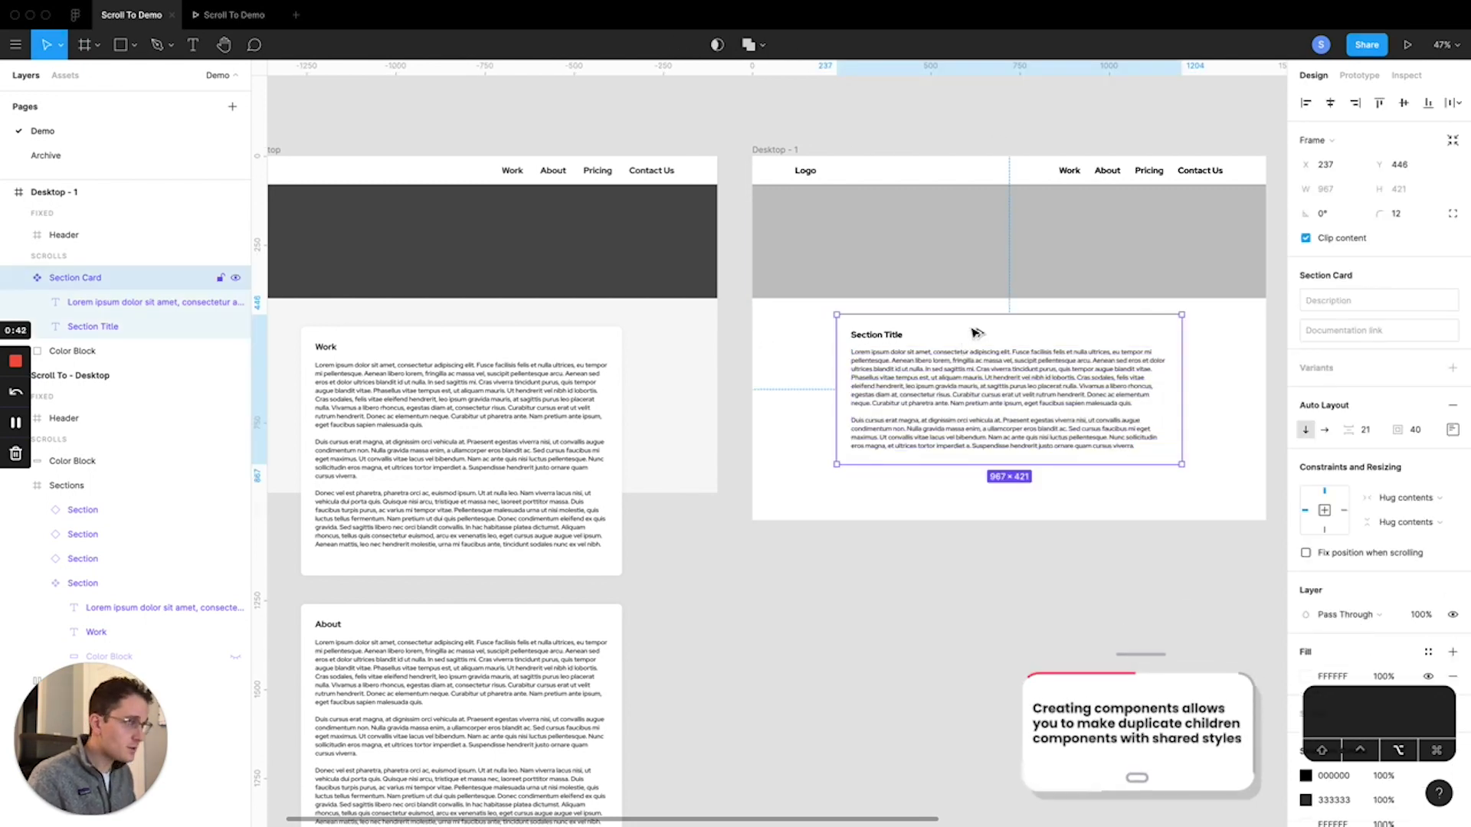
{"action": "left_click_drag", "start_coordinate": [977, 332], "coordinate": [989, 508]}
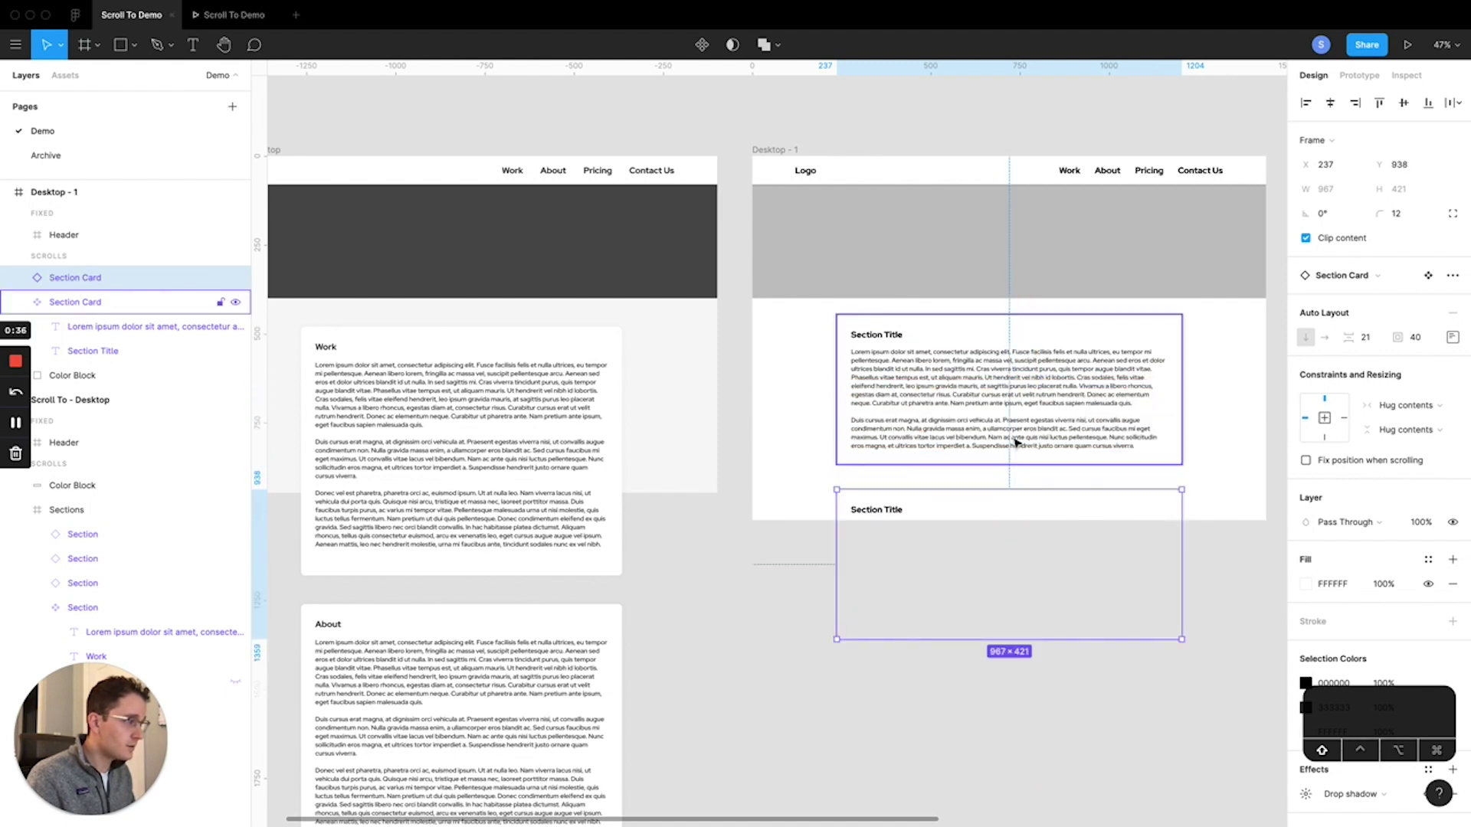
{"action": "left_click", "coordinate": [1015, 442], "text": "shift"}
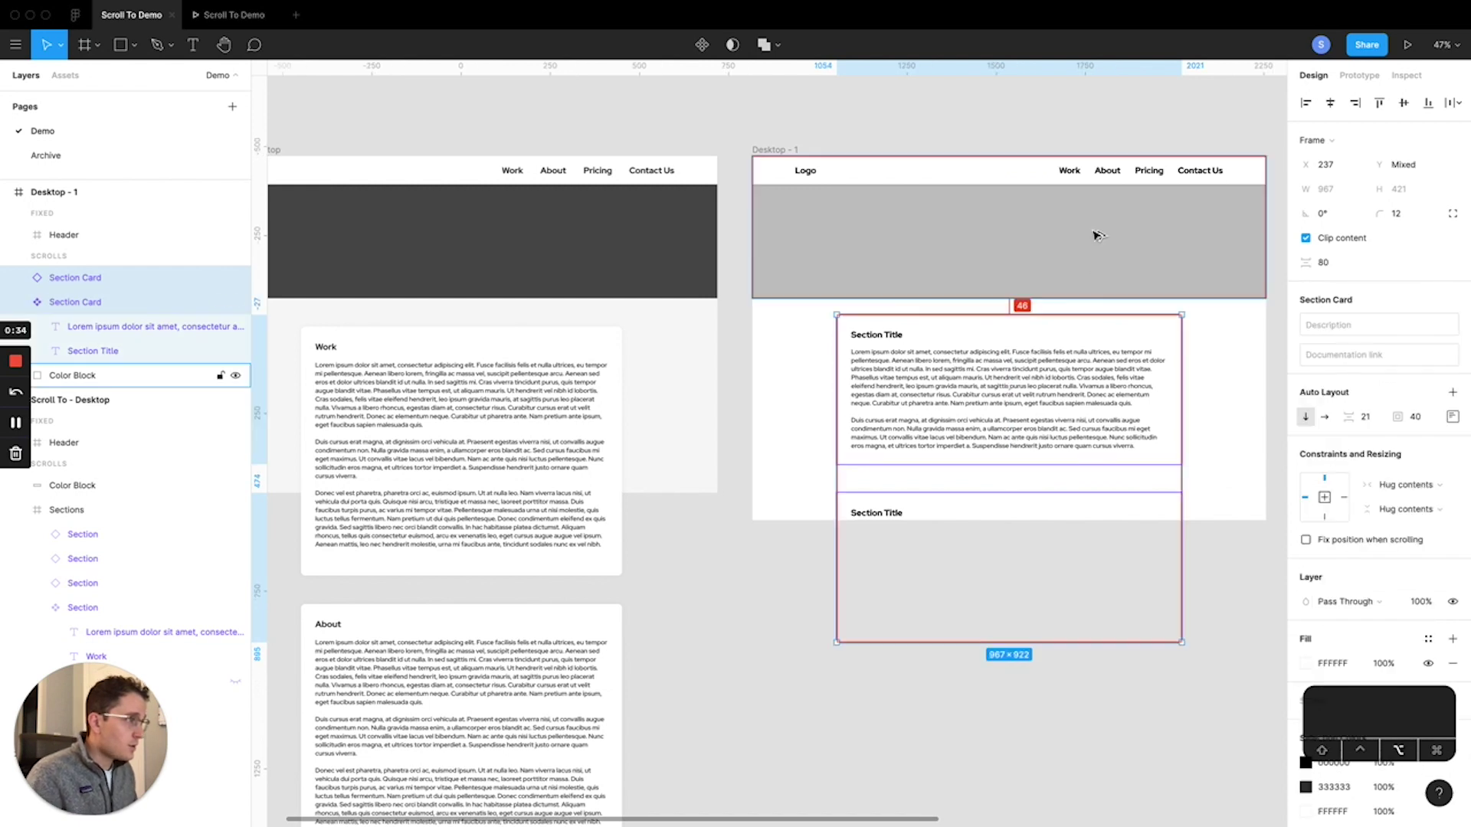
{"action": "key", "text": "shift+a"}
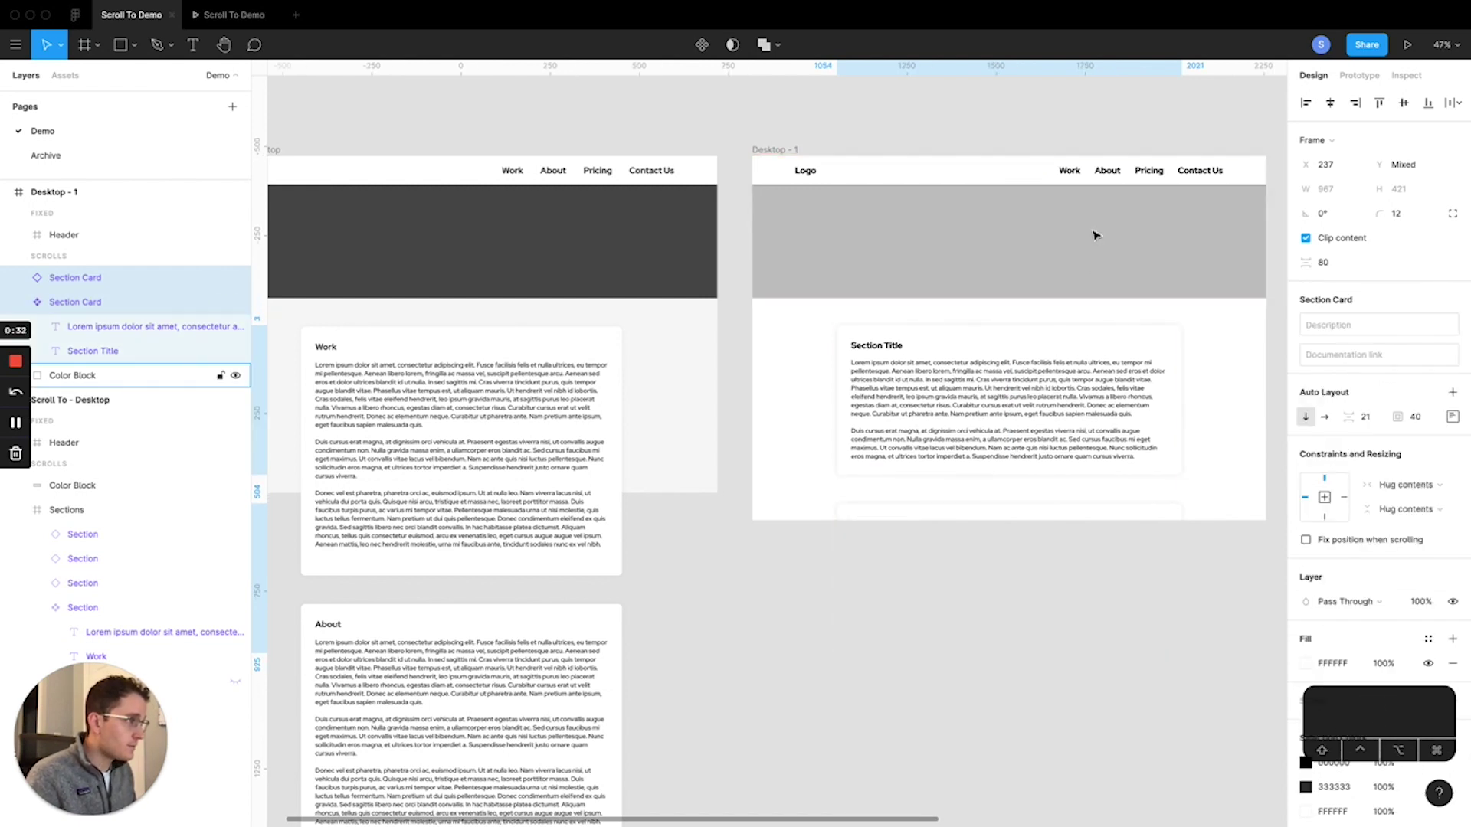
{"action": "key", "text": "alt"}
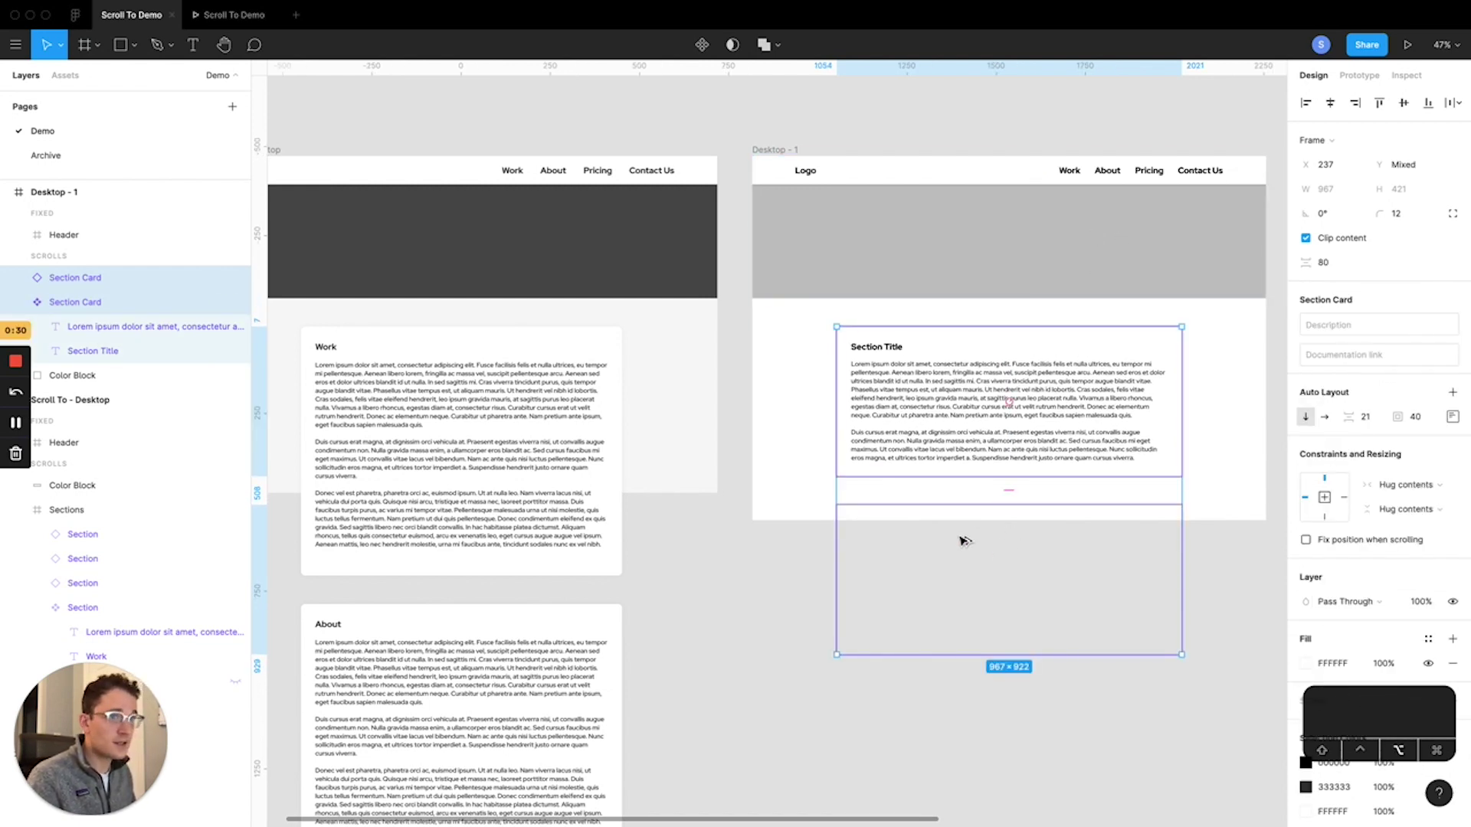
- Turn off Clip content for the Desktop - 1 frame
{"action": "left_click", "coordinate": [795, 600]}
{"action": "left_click", "coordinate": [778, 150]}
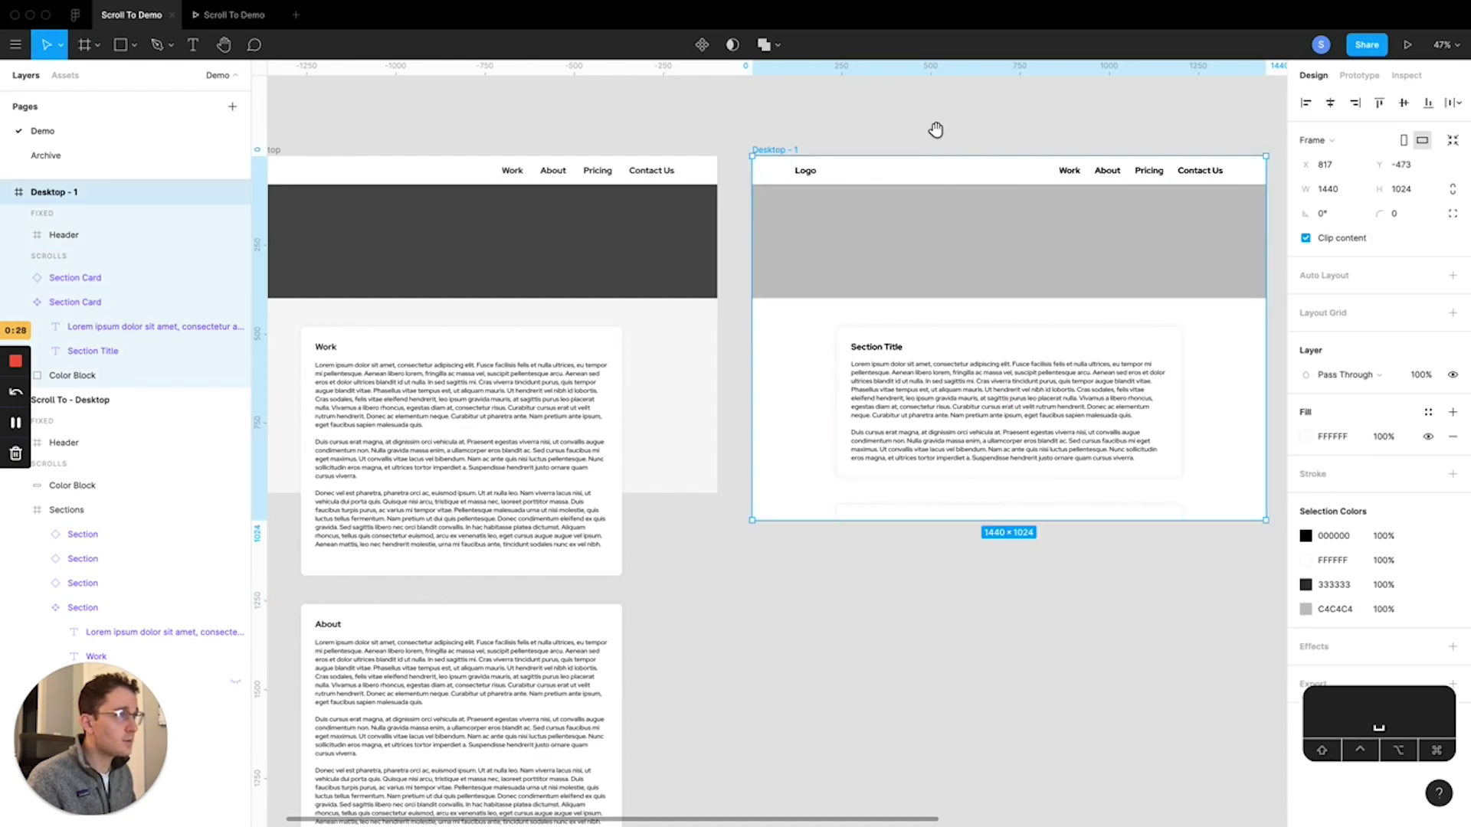
{"action": "left_click_drag", "start_coordinate": [1069, 146], "coordinate": [879, 164]}
{"action": "left_click", "coordinate": [1306, 239]}
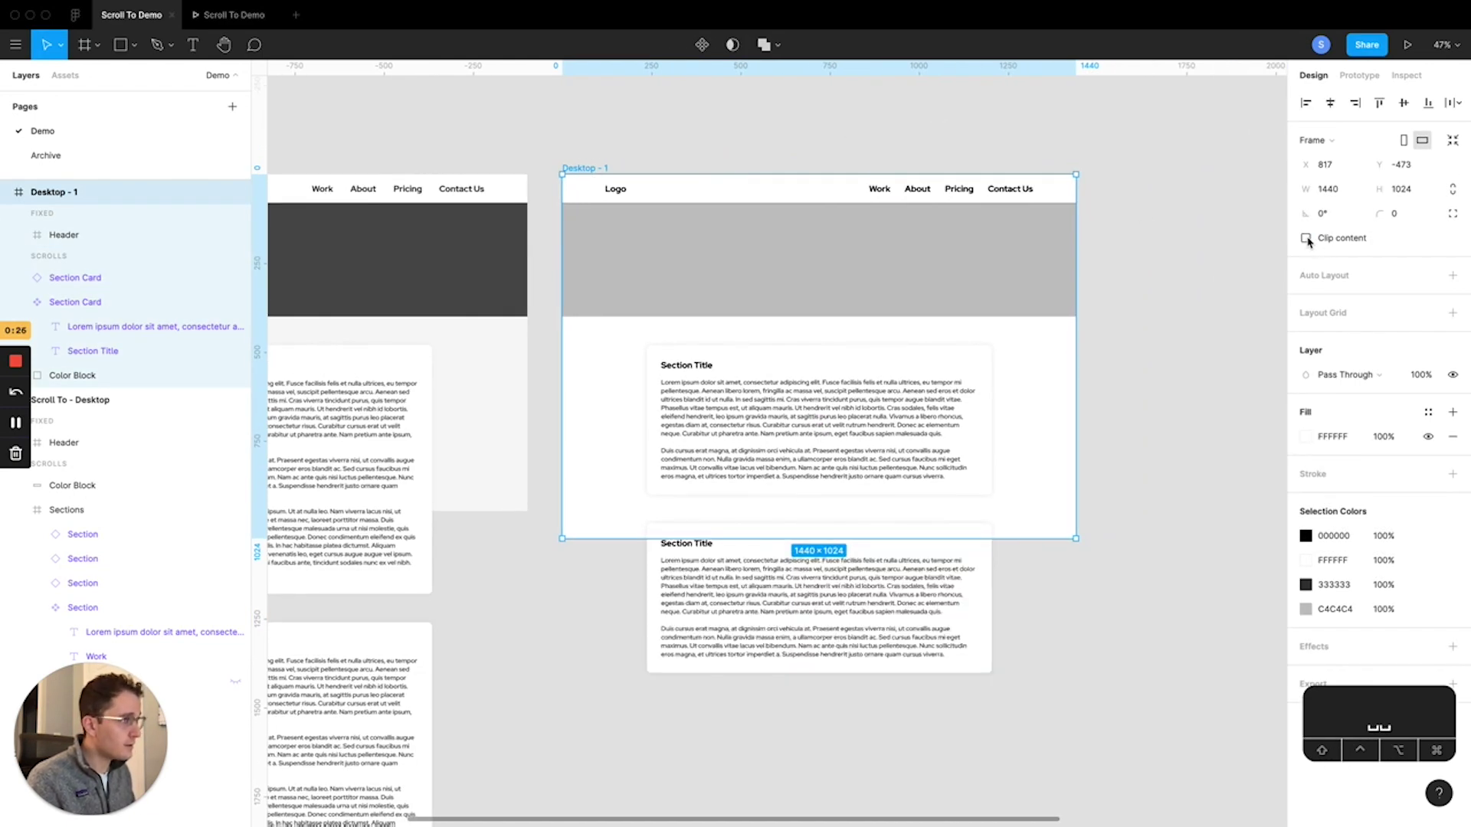
{"action": "left_click", "coordinate": [1195, 238]}
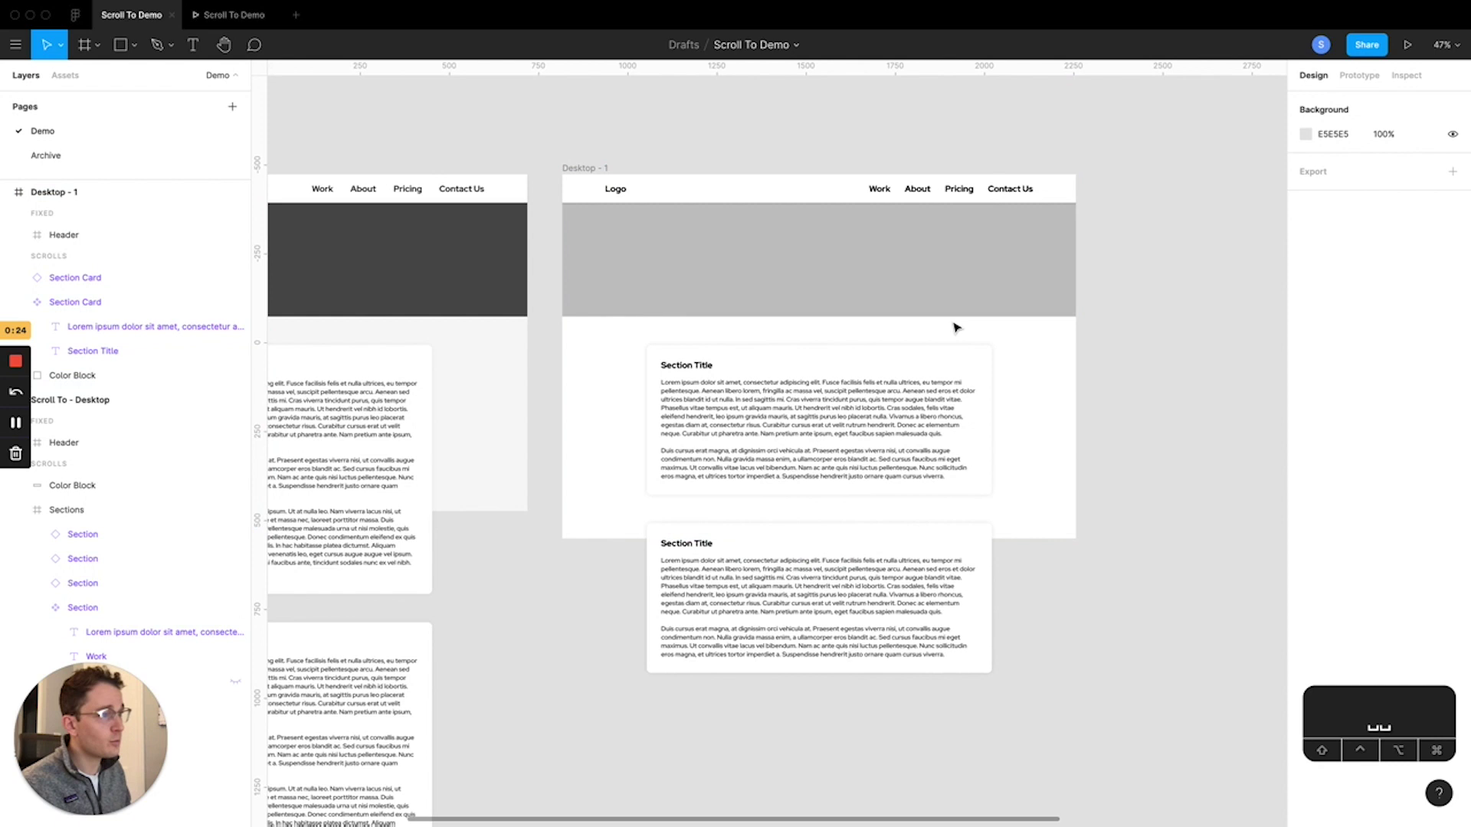
- Duplicate the second Section Card below itself and move the copy's layer into the scrolling layers of Desktop - 1
{"action": "left_click", "coordinate": [795, 421], "text": "super"}
{"action": "left_click", "coordinate": [875, 559]}
{"action": "left_click_drag", "start_coordinate": [881, 558], "coordinate": [894, 725], "text": "alt"}
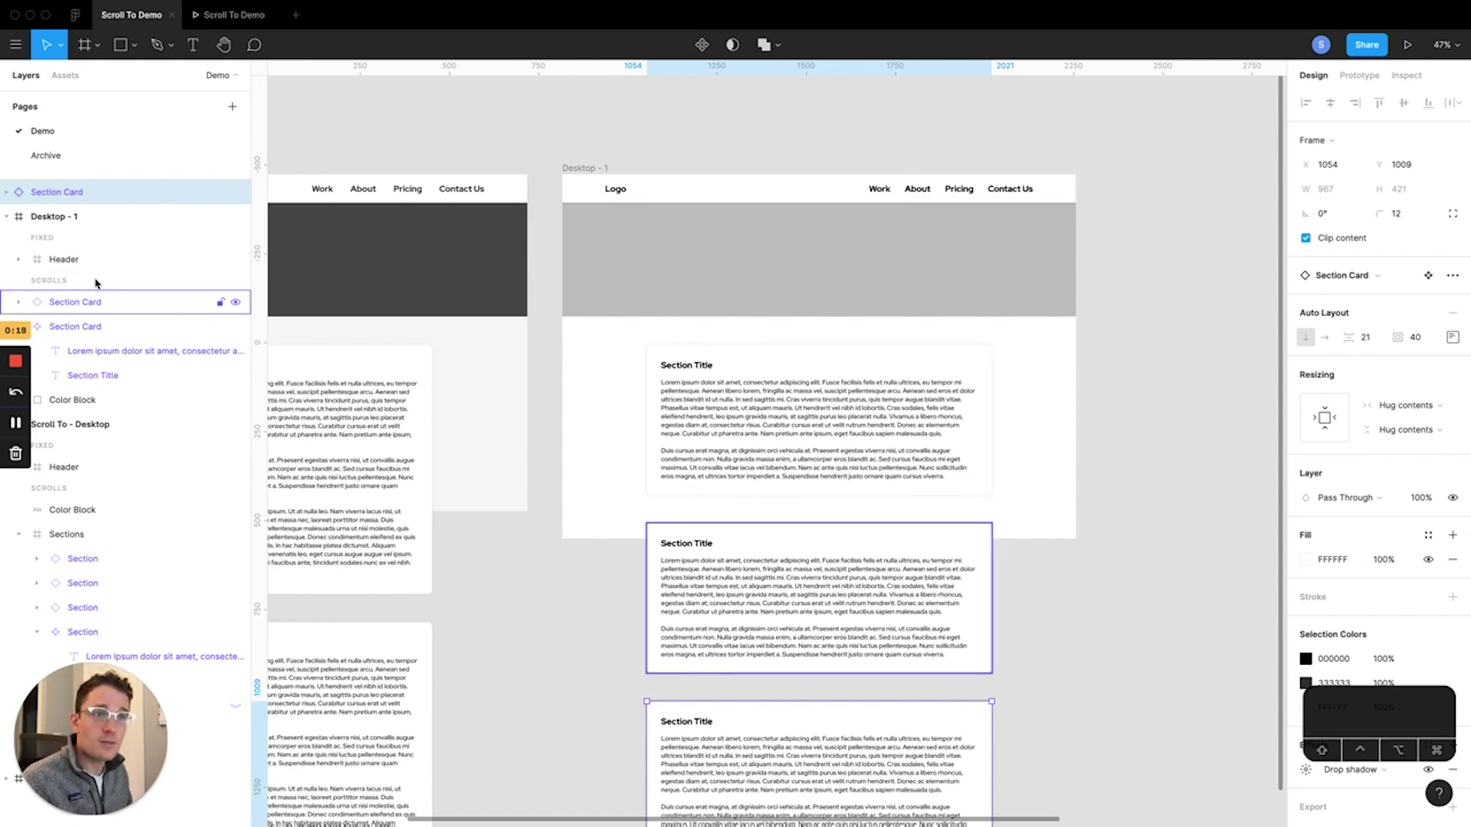
{"action": "left_click_drag", "start_coordinate": [84, 196], "coordinate": [135, 290]}
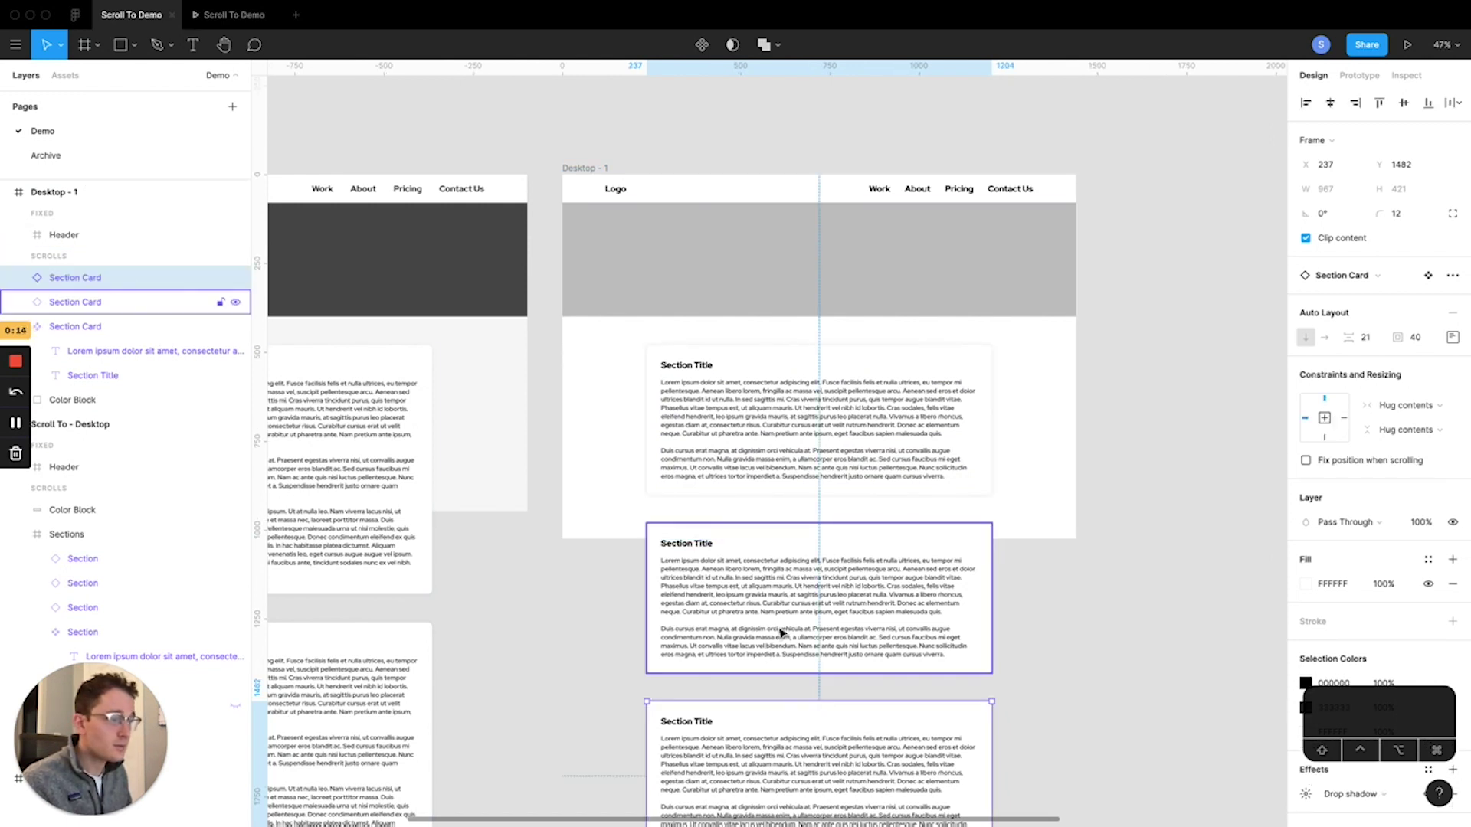
- Duplicate the third Section Card twice more down the page at the same spacing
{"action": "scroll", "coordinate": [785, 635], "scroll_direction": "down", "scroll_amount": 3}
{"action": "key", "text": "ctrl+d"}
{"action": "scroll", "coordinate": [861, 611], "scroll_direction": "down", "scroll_amount": 1}
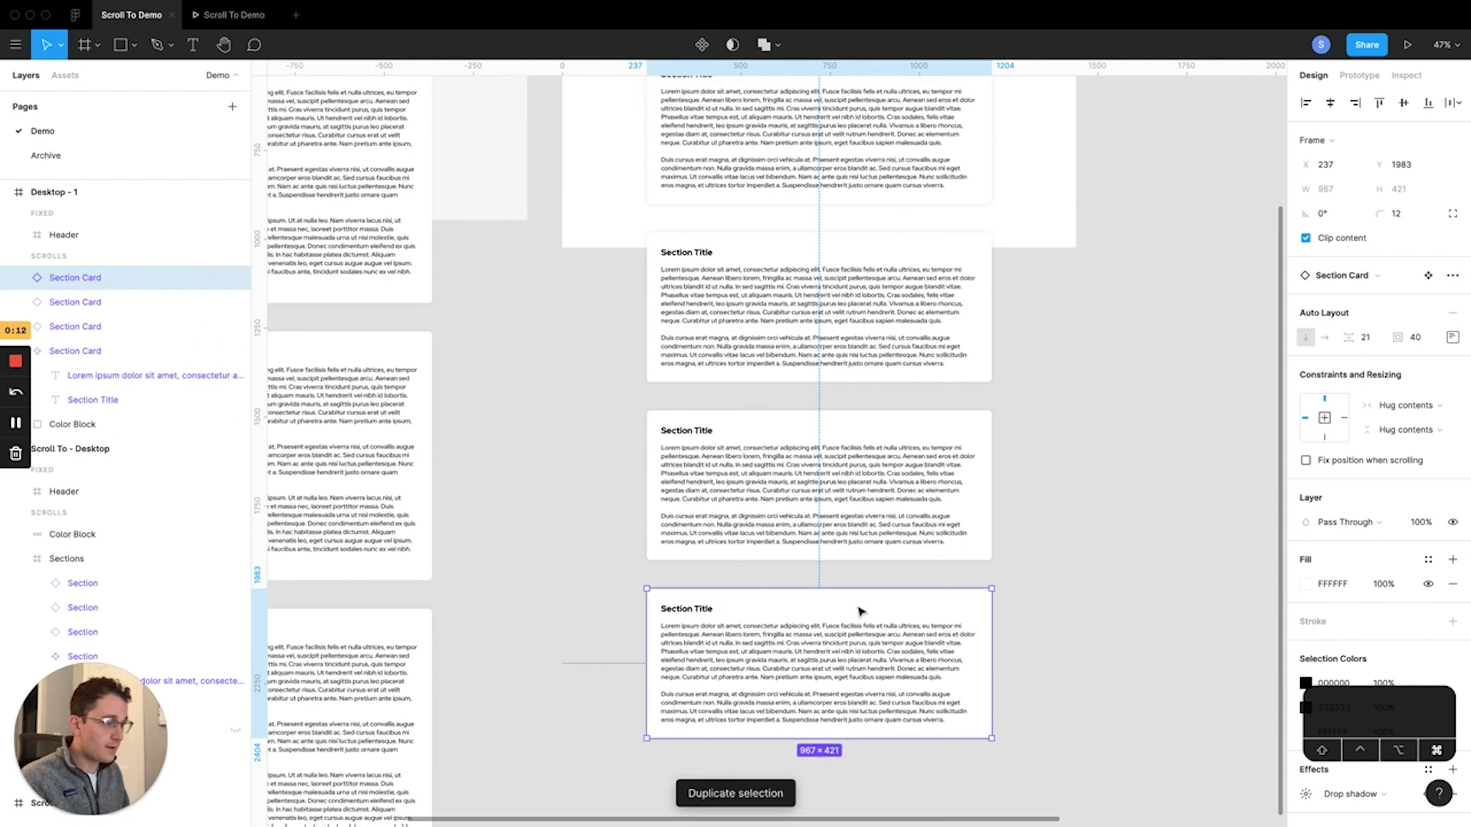
{"action": "key", "text": "ctrl+d"}
{"action": "scroll", "coordinate": [968, 564], "scroll_direction": "down", "scroll_amount": 2}
{"action": "left_click", "coordinate": [1060, 456]}
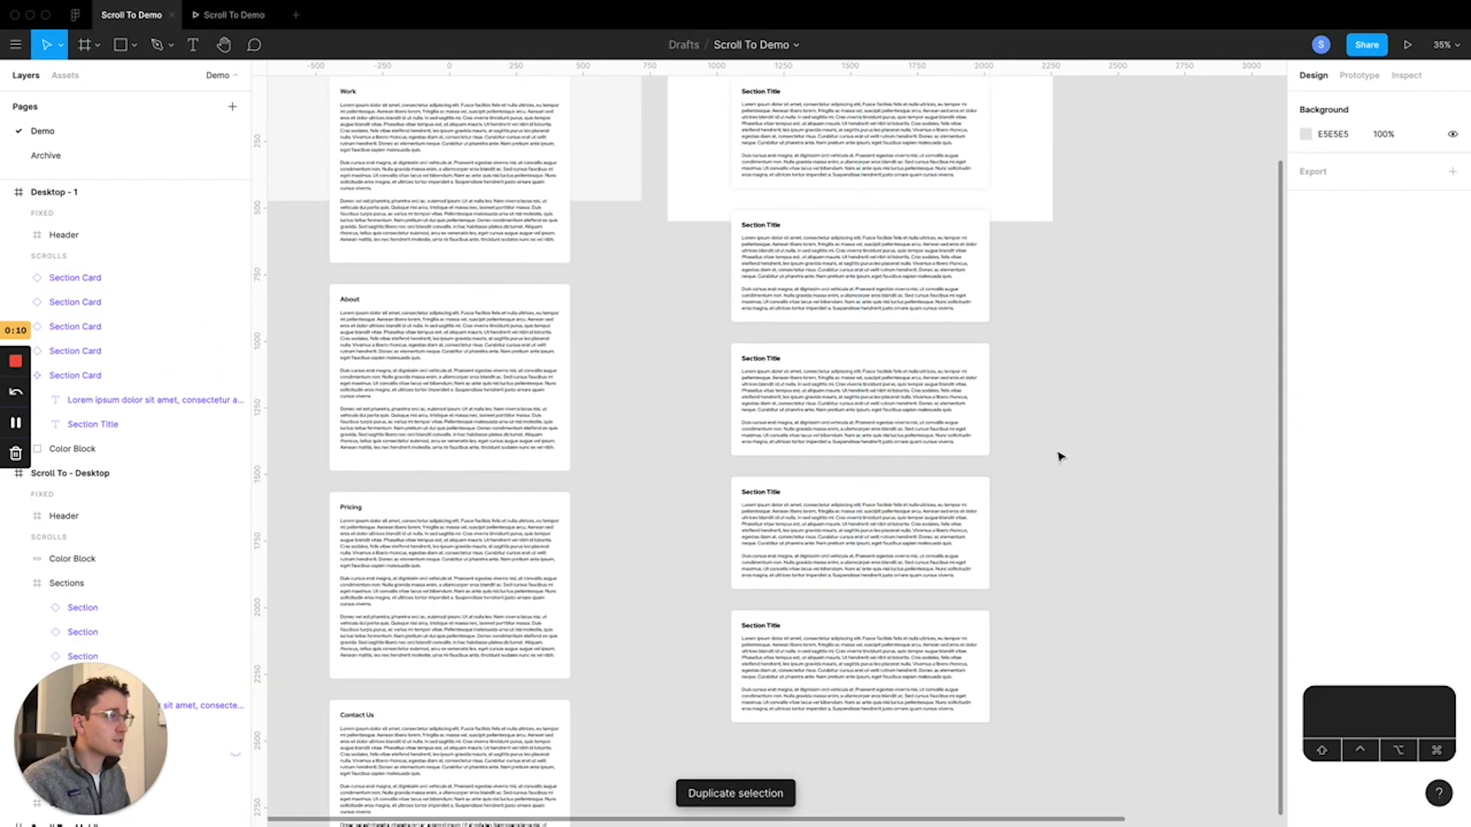
- Connect the Work navigation item in Desktop - 1 to the first section card with an on-click Scroll to interaction
{"action": "scroll", "coordinate": [1087, 391], "scroll_direction": "up", "scroll_amount": 3}
{"action": "scroll", "coordinate": [1044, 479], "scroll_direction": "down", "scroll_amount": 2}
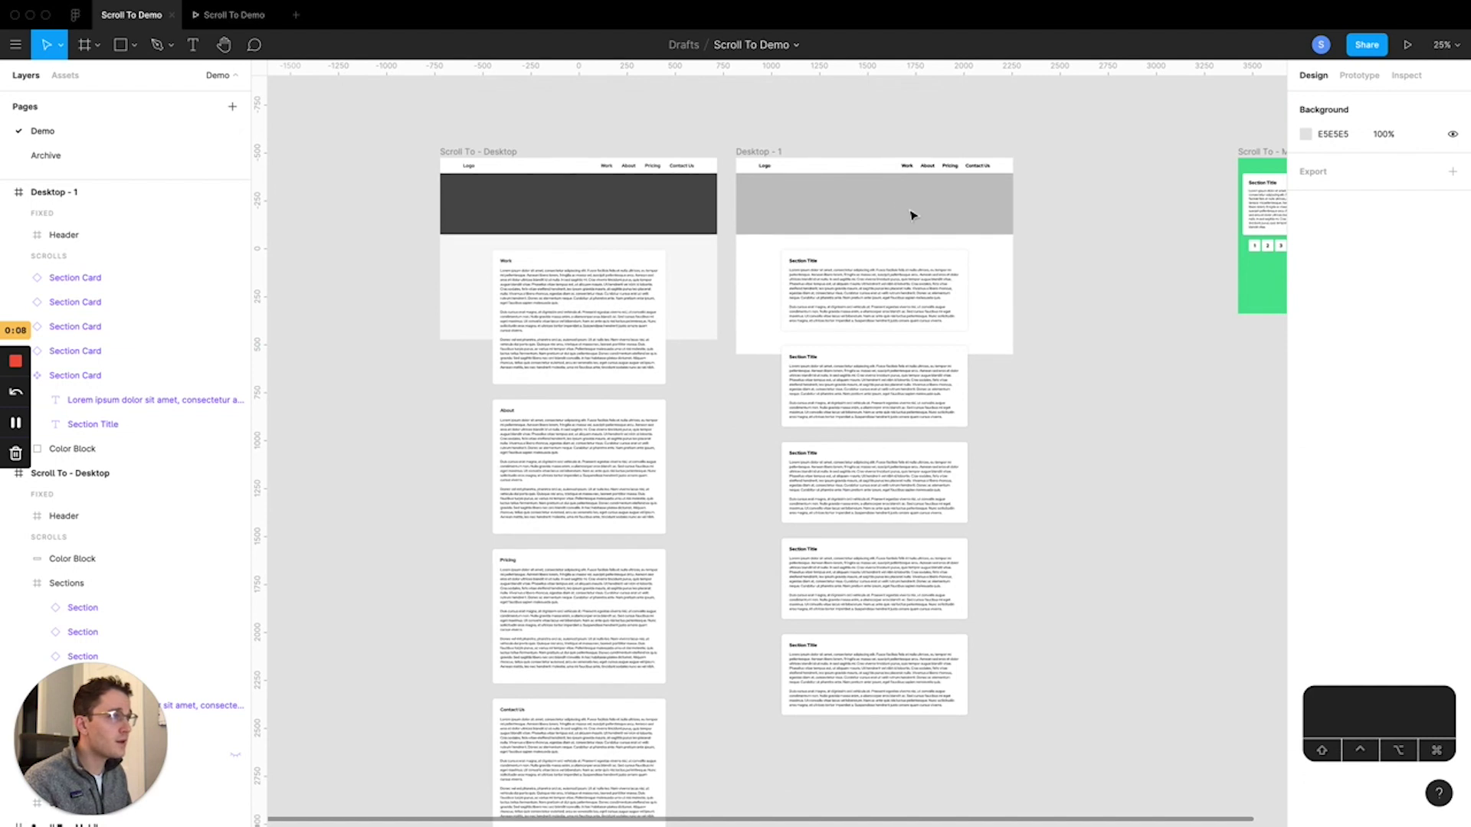
{"action": "left_click", "coordinate": [906, 167]}
{"action": "double_click", "coordinate": [908, 168]}
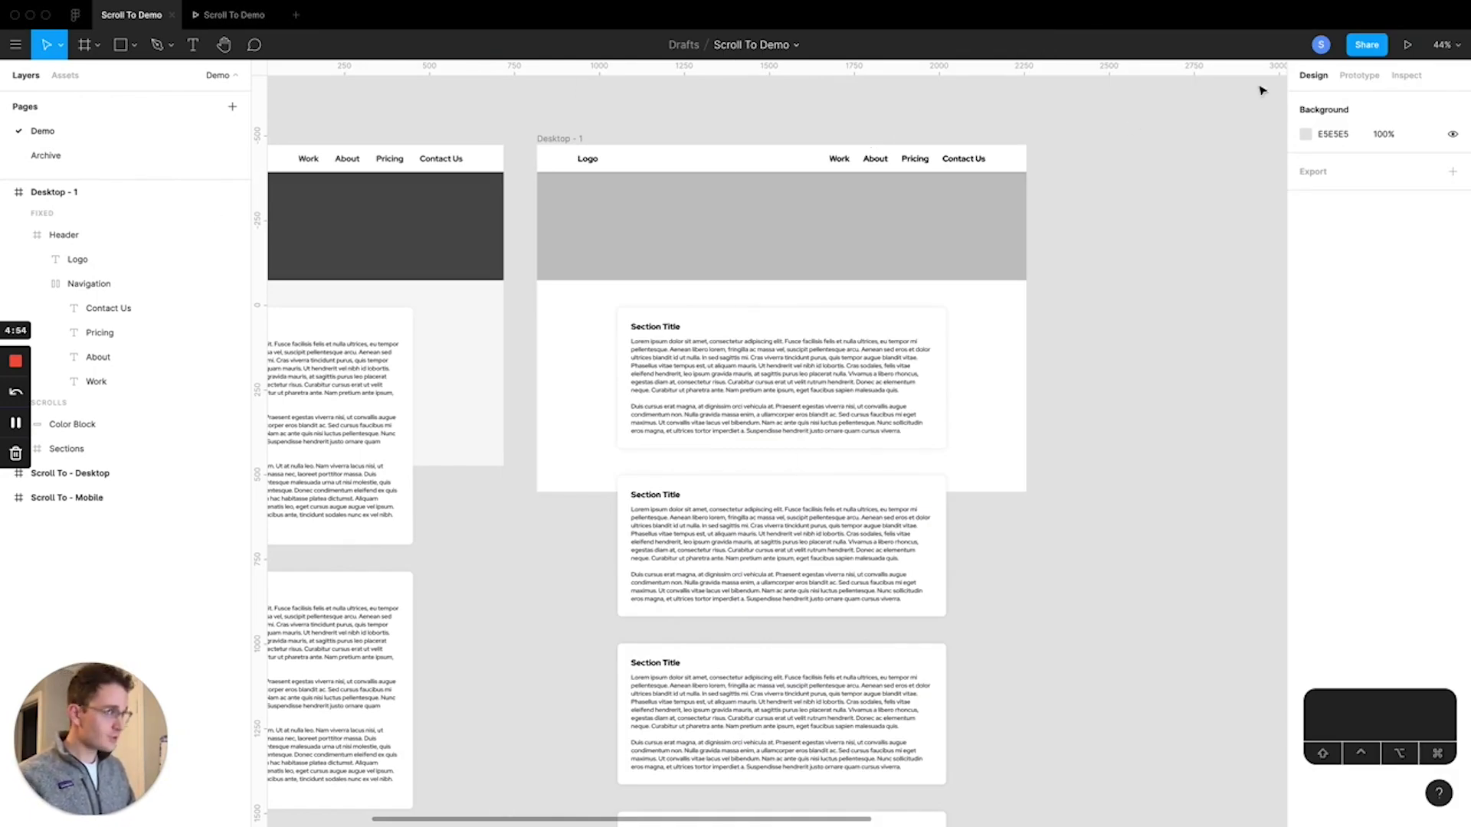
{"action": "left_click", "coordinate": [1360, 76]}
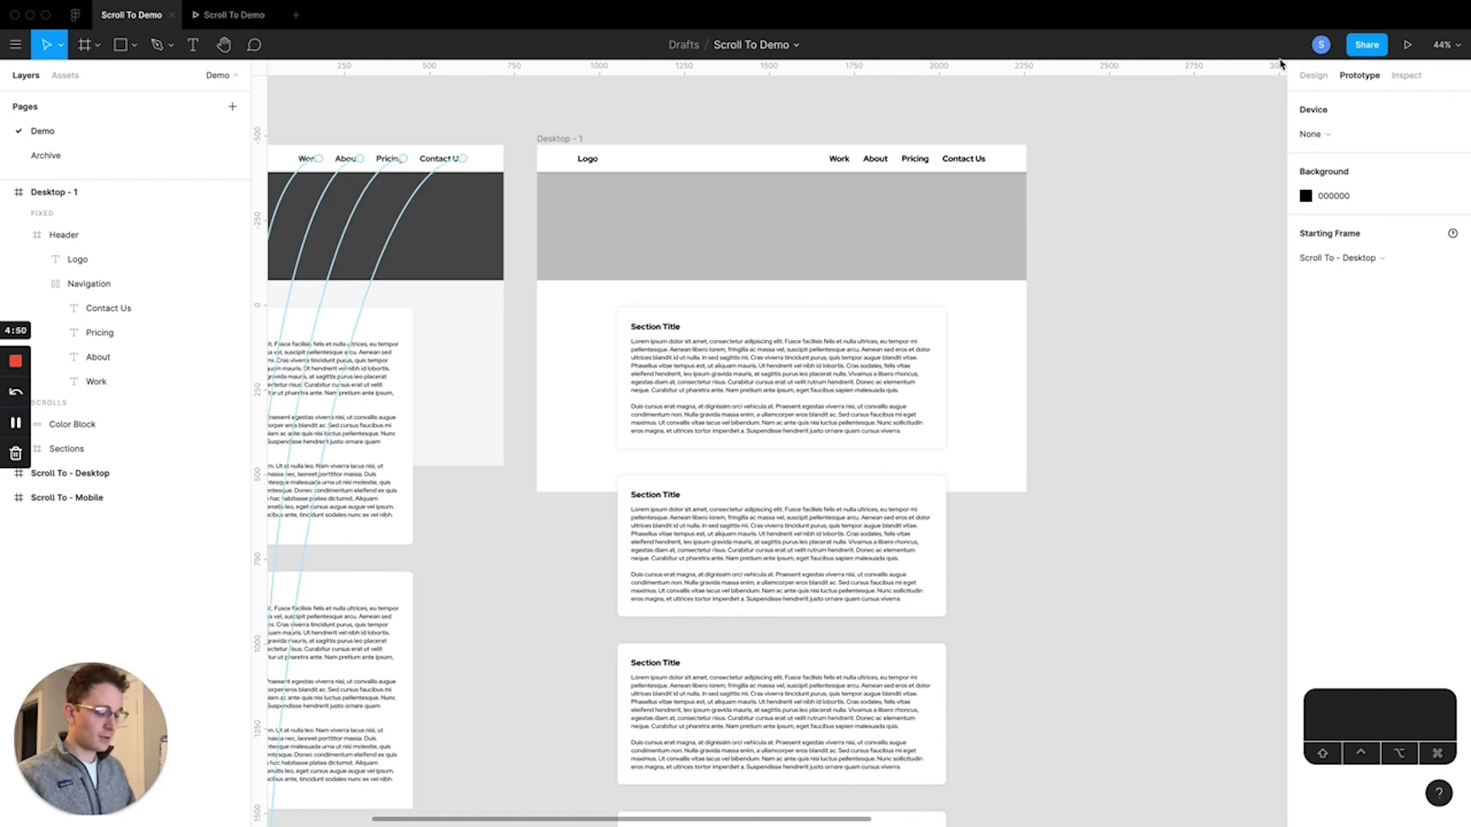
{"action": "left_click", "coordinate": [835, 161]}
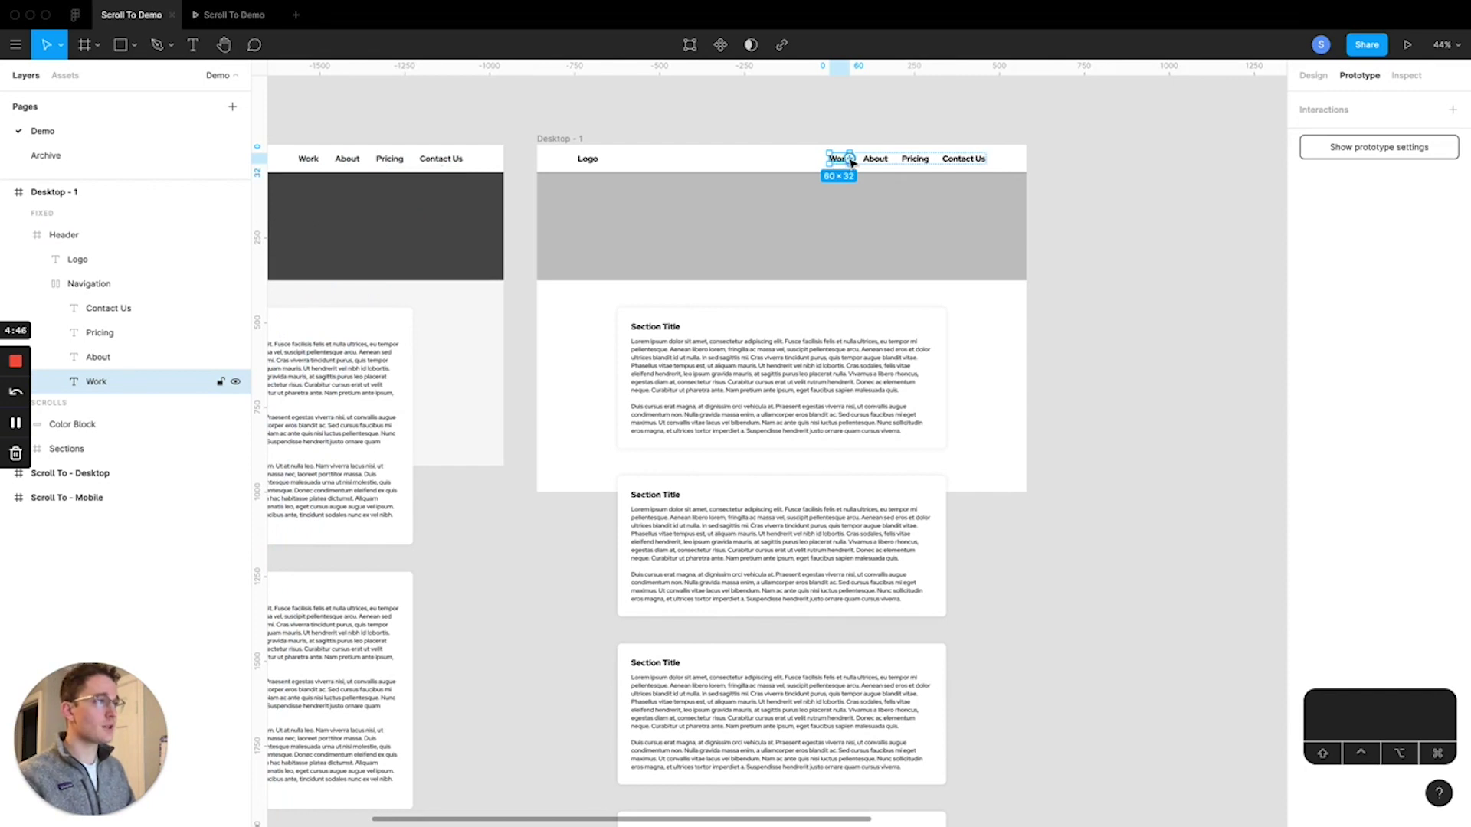
{"action": "left_click_drag", "start_coordinate": [852, 162], "coordinate": [823, 215]}
{"action": "left_click_drag", "start_coordinate": [782, 286], "coordinate": [768, 316]}
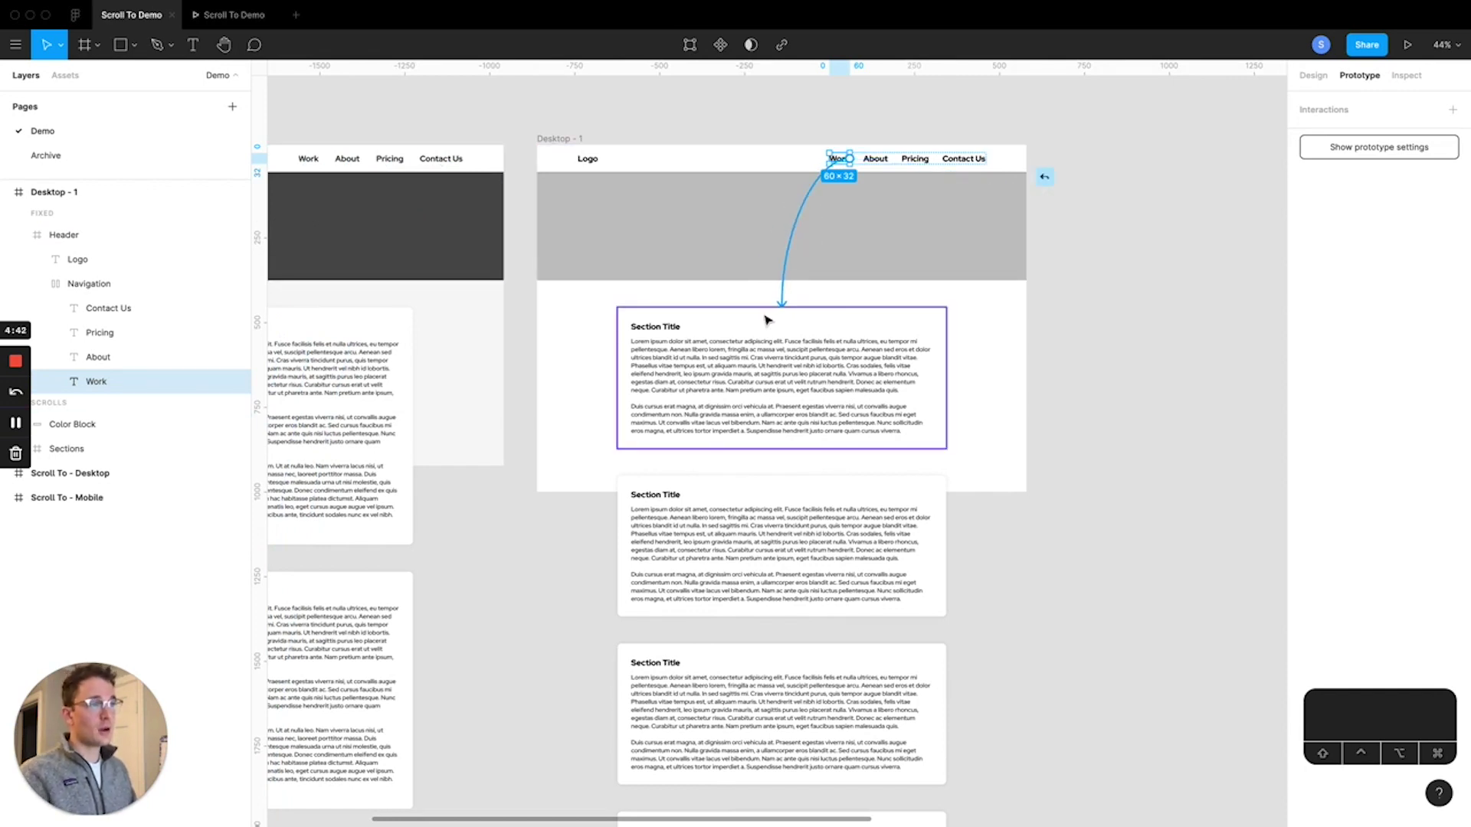
{"action": "mouse_move", "coordinate": [768, 320]}
{"action": "left_mouse_down"}
{"action": "mouse_move", "coordinate": [670, 317]}
{"action": "mouse_move", "coordinate": [613, 469]}
{"action": "mouse_move", "coordinate": [636, 475]}
{"action": "mouse_move", "coordinate": [619, 476]}
{"action": "mouse_move", "coordinate": [751, 296]}
{"action": "mouse_move", "coordinate": [758, 326]}
{"action": "left_mouse_up"}
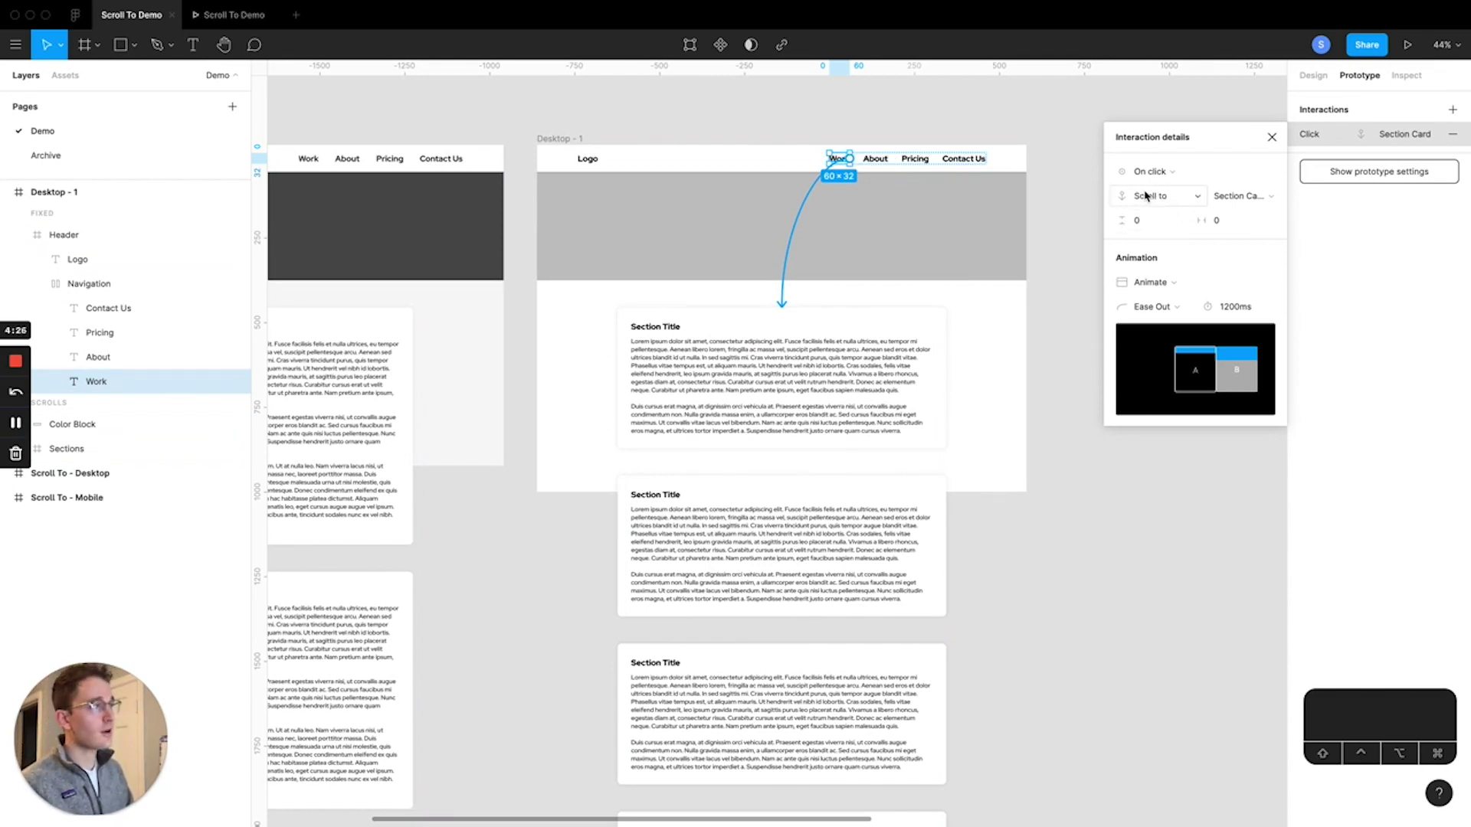
- Open the animation duration of the Work item's Scroll to interaction for editing
{"action": "left_click", "coordinate": [1241, 313]}
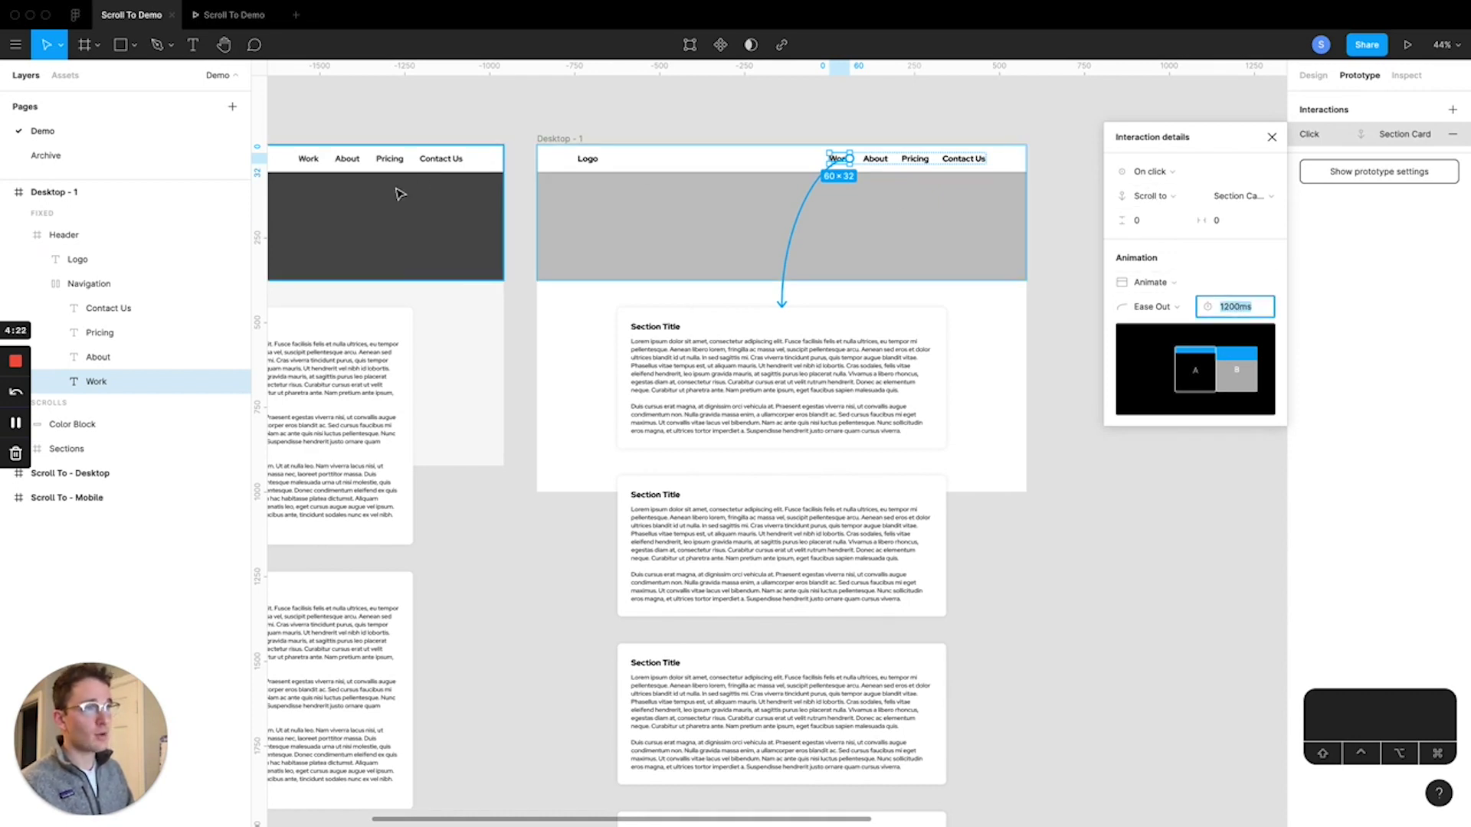
{"action": "left_click", "coordinate": [1234, 309]}
{"action": "double_click", "coordinate": [1235, 310]}
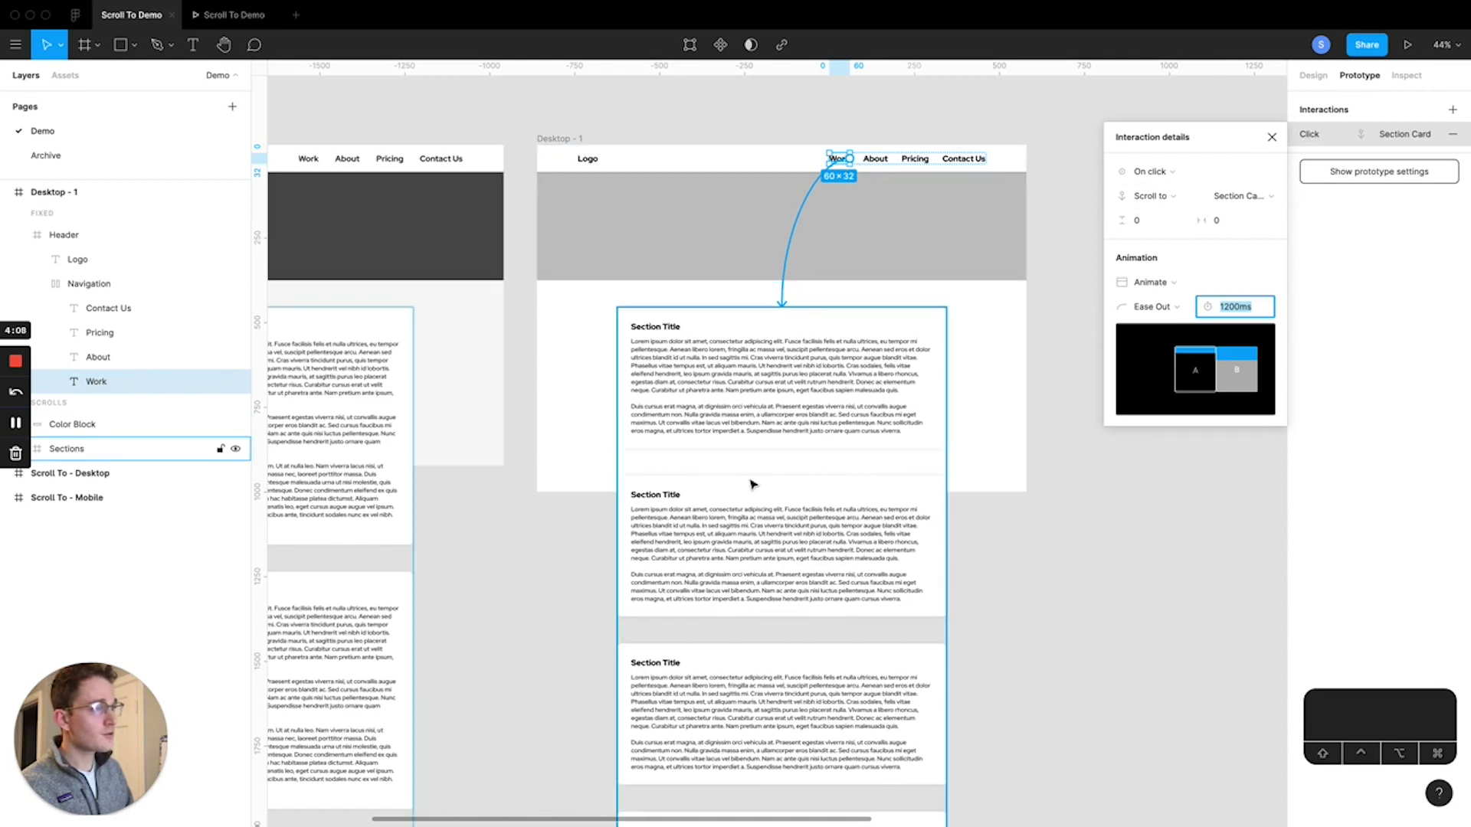
- Connect the About, Pricing and Contact Us navigation items to the second, third and fourth section cards respectively
{"action": "left_click", "coordinate": [874, 159]}
{"action": "left_click_drag", "start_coordinate": [888, 159], "coordinate": [802, 478]}
{"action": "left_click", "coordinate": [929, 164]}
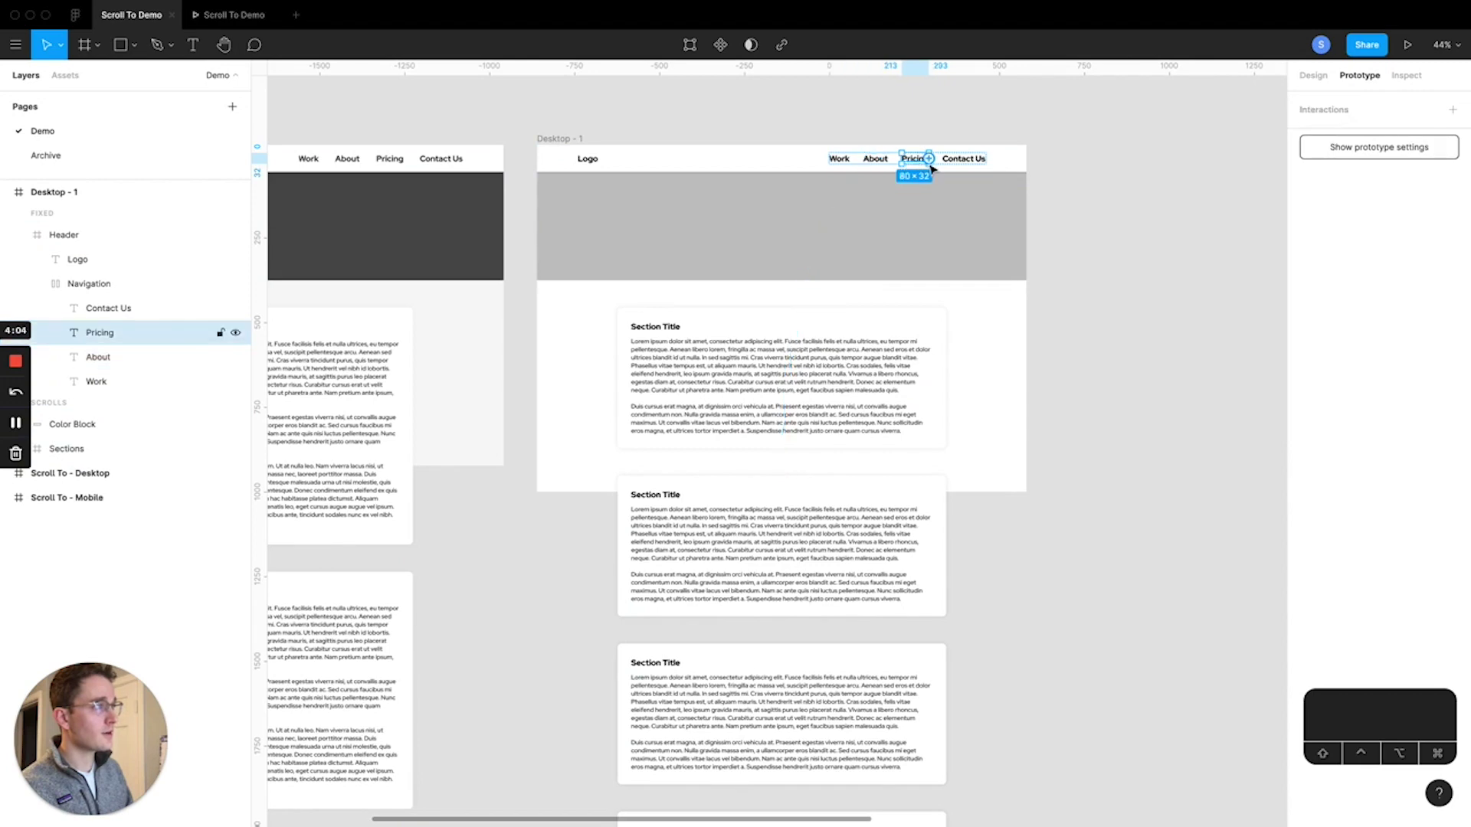
{"action": "left_click_drag", "start_coordinate": [929, 159], "coordinate": [811, 653]}
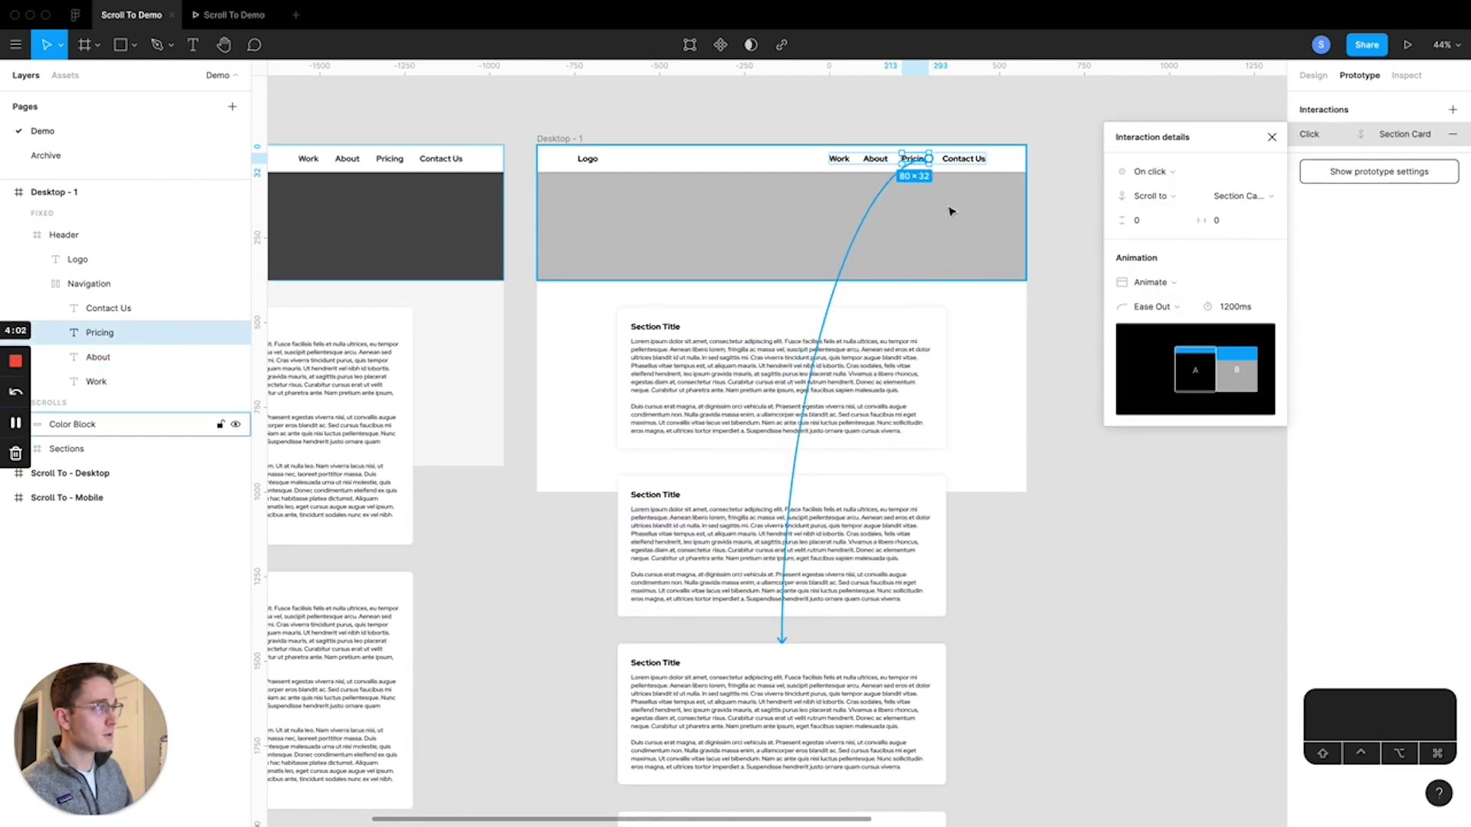
{"action": "left_click", "coordinate": [968, 163]}
{"action": "left_click_drag", "start_coordinate": [986, 158], "coordinate": [787, 674]}
{"action": "left_click", "coordinate": [1078, 489]}
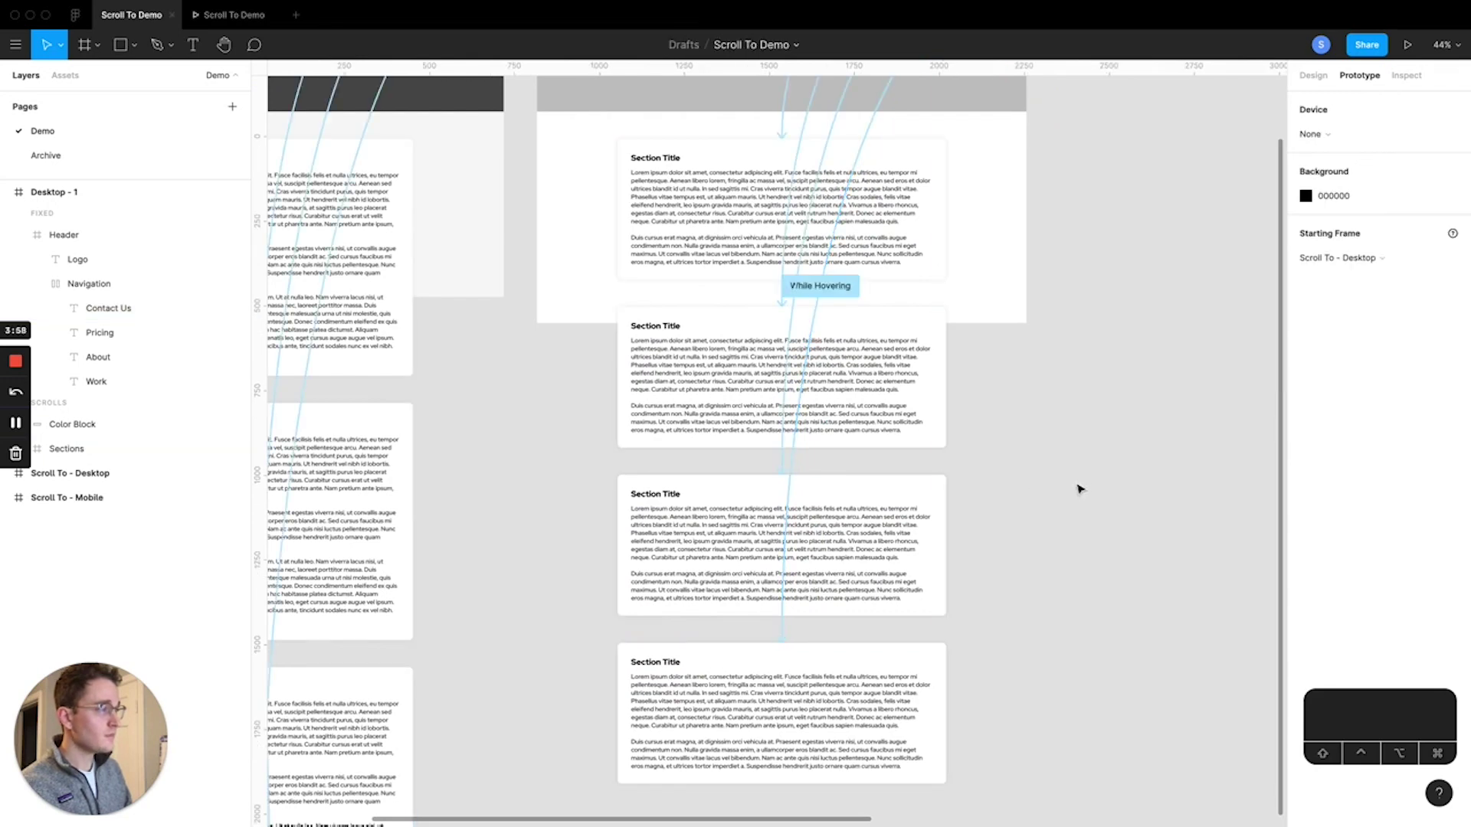
- Move the prototype's starting frame from Scroll To - Desktop to Desktop - 1
{"action": "scroll", "coordinate": [1077, 460], "scroll_direction": "up", "scroll_amount": 5}
{"action": "scroll", "coordinate": [520, 179], "scroll_direction": "down", "scroll_amount": 2}
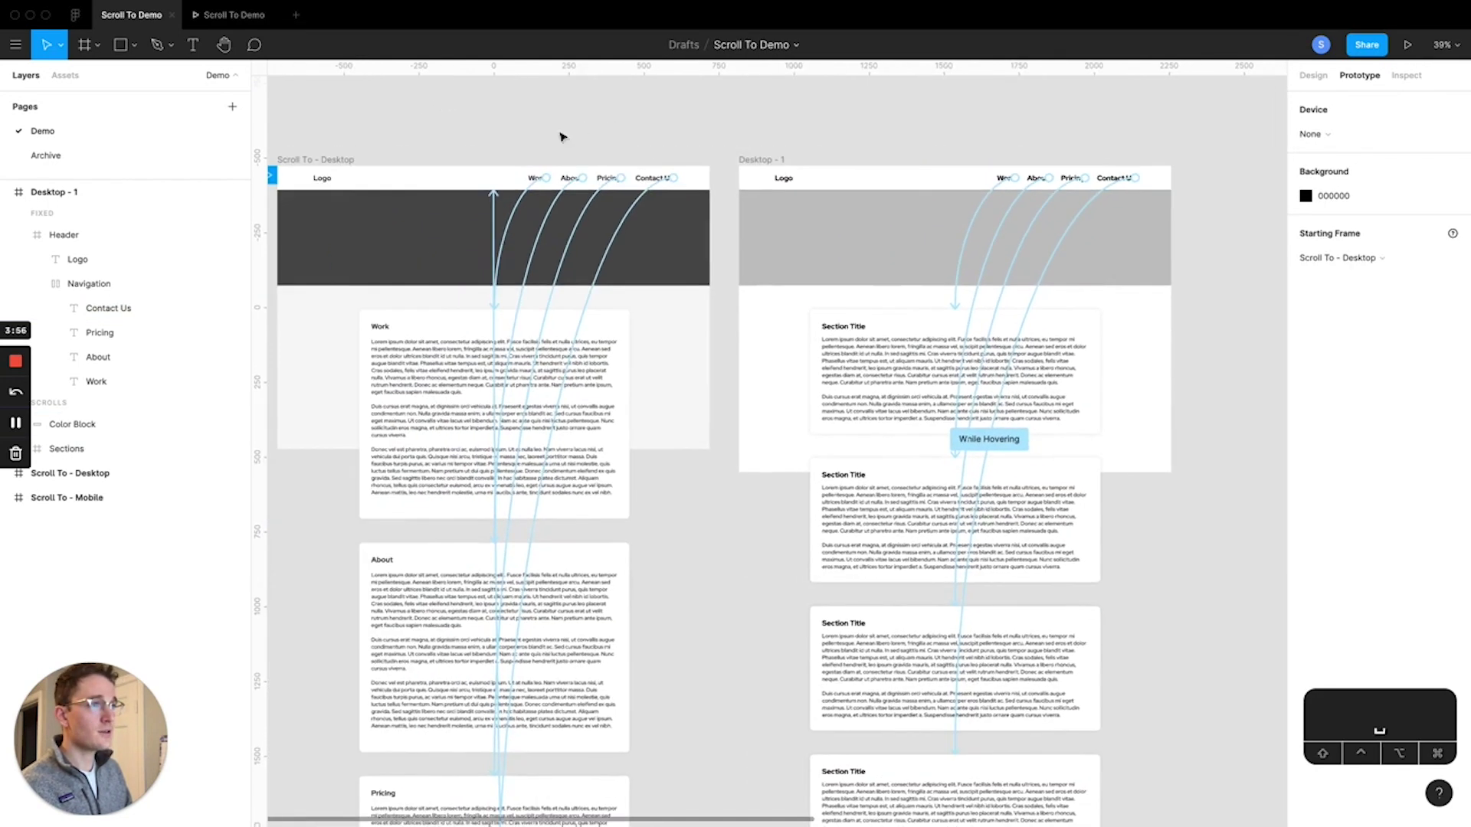
{"action": "scroll", "coordinate": [562, 138], "scroll_direction": "left", "scroll_amount": 5}
{"action": "scroll", "coordinate": [338, 154], "scroll_direction": "left", "scroll_amount": 3}
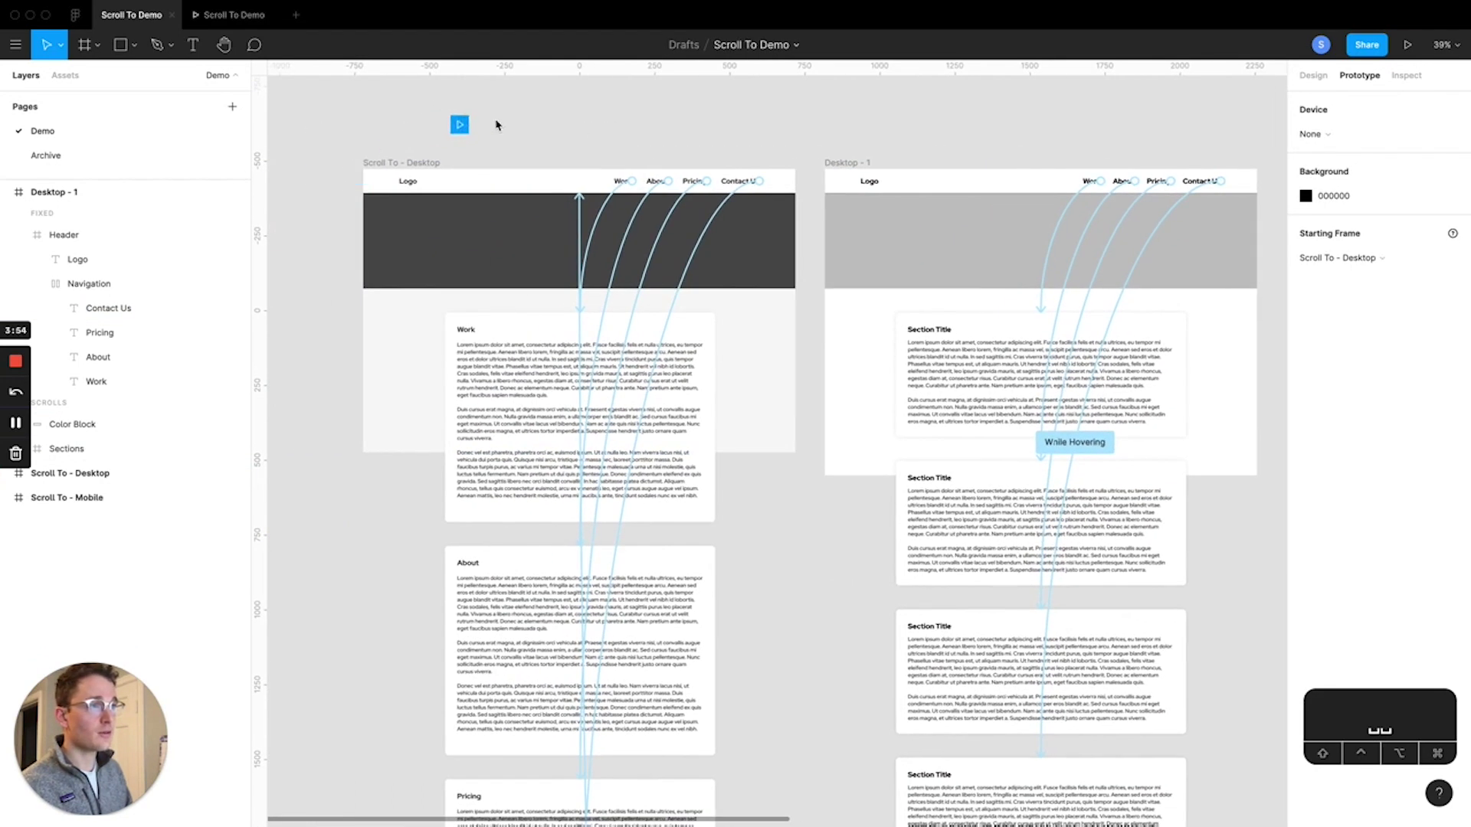
{"action": "left_click_drag", "start_coordinate": [460, 124], "coordinate": [849, 216]}
{"action": "key", "text": "space"}
{"action": "mouse_move", "coordinate": [894, 168]}
{"action": "left_mouse_down"}
{"action": "mouse_move", "coordinate": [705, 114]}
{"action": "mouse_move", "coordinate": [759, 129]}
{"action": "left_mouse_up"}
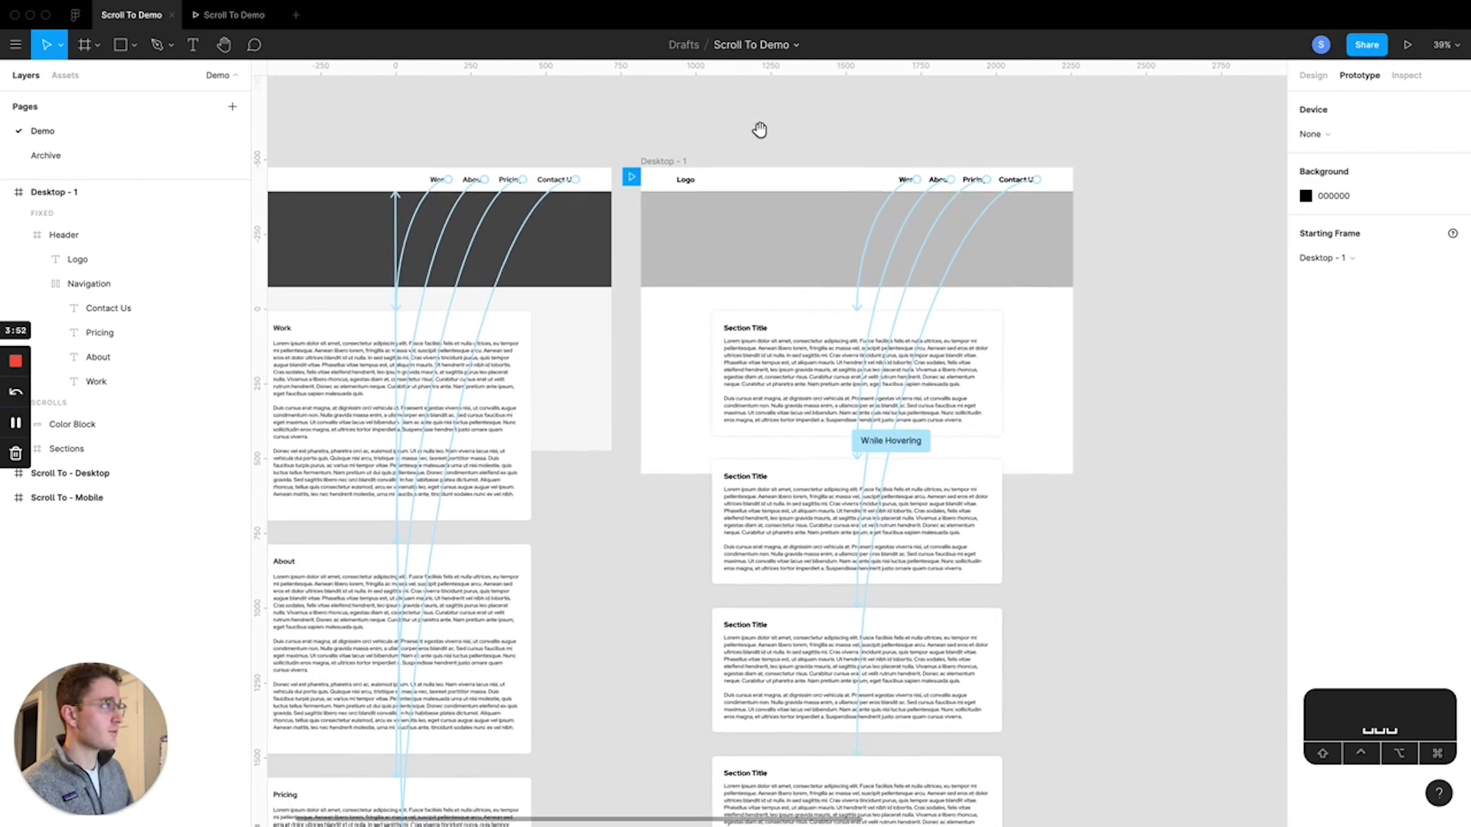
- Preview the Desktop - 1 prototype and test the scroll behavior of the Work navigation link
{"action": "left_click", "coordinate": [1408, 45]}
{"action": "scroll", "coordinate": [601, 269], "scroll_direction": "up", "scroll_amount": 5}
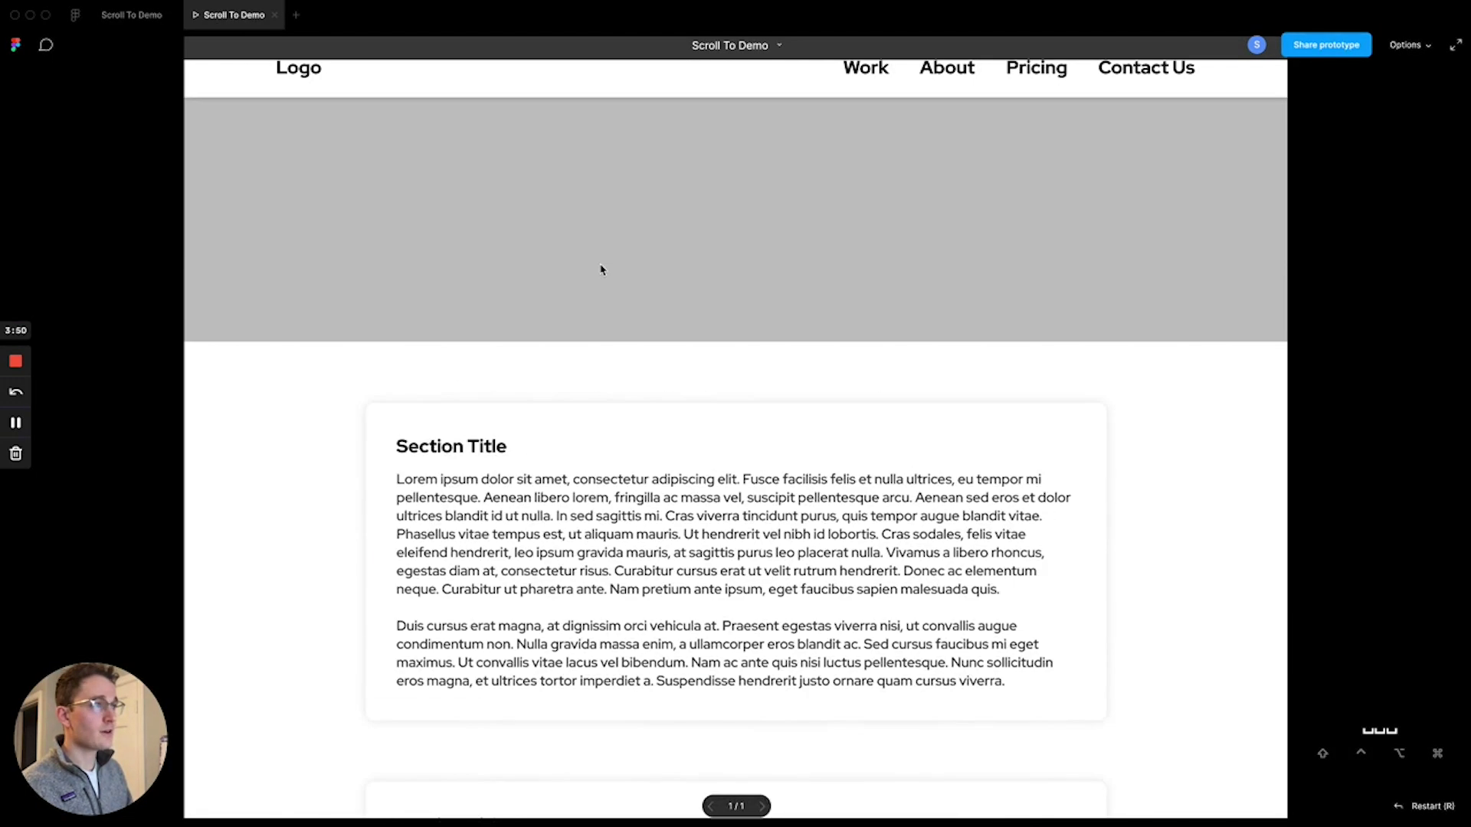
{"action": "left_click", "coordinate": [868, 68]}
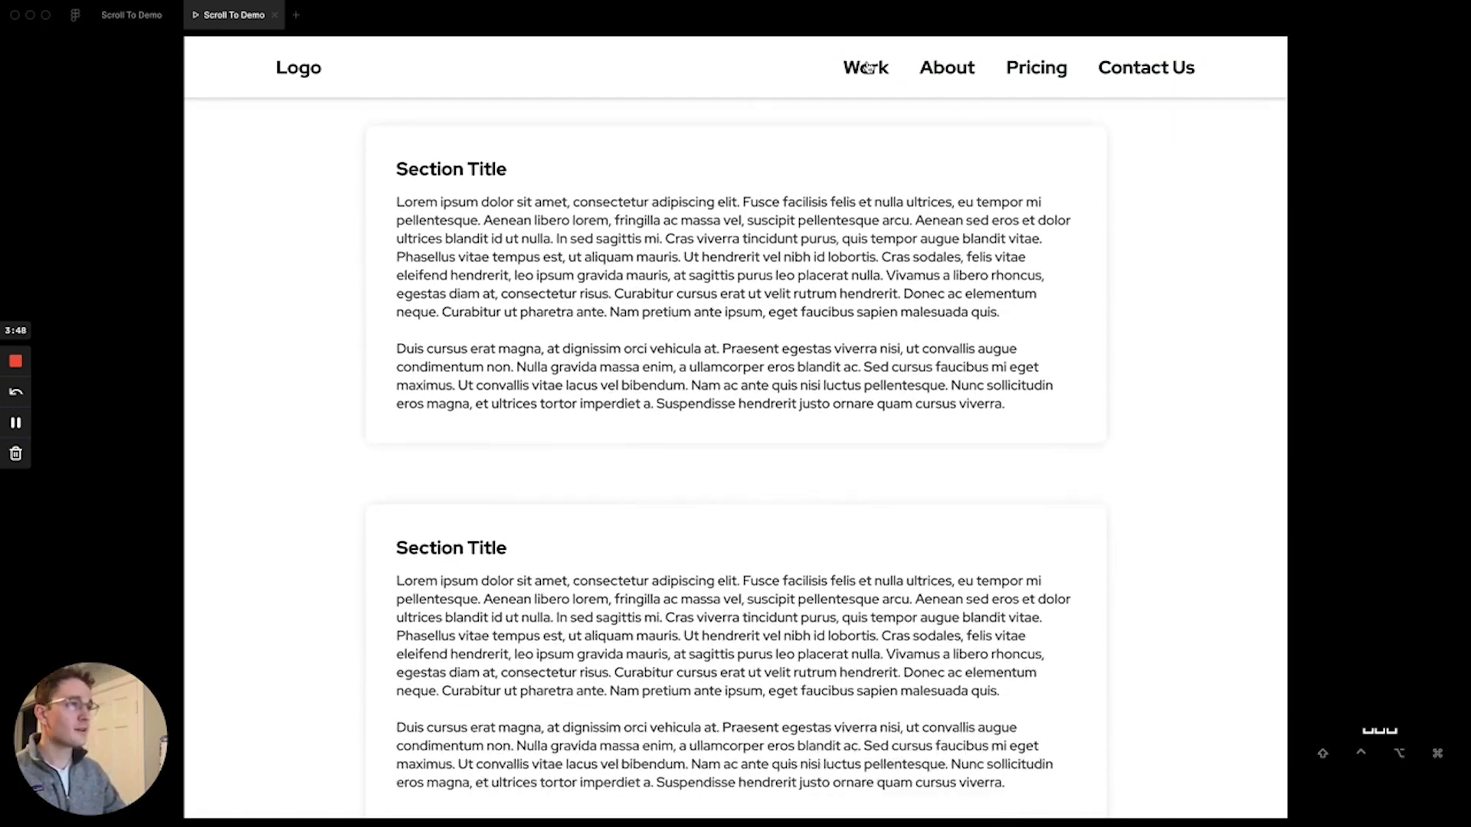
{"action": "scroll", "coordinate": [607, 203], "scroll_direction": "up", "scroll_amount": 2}
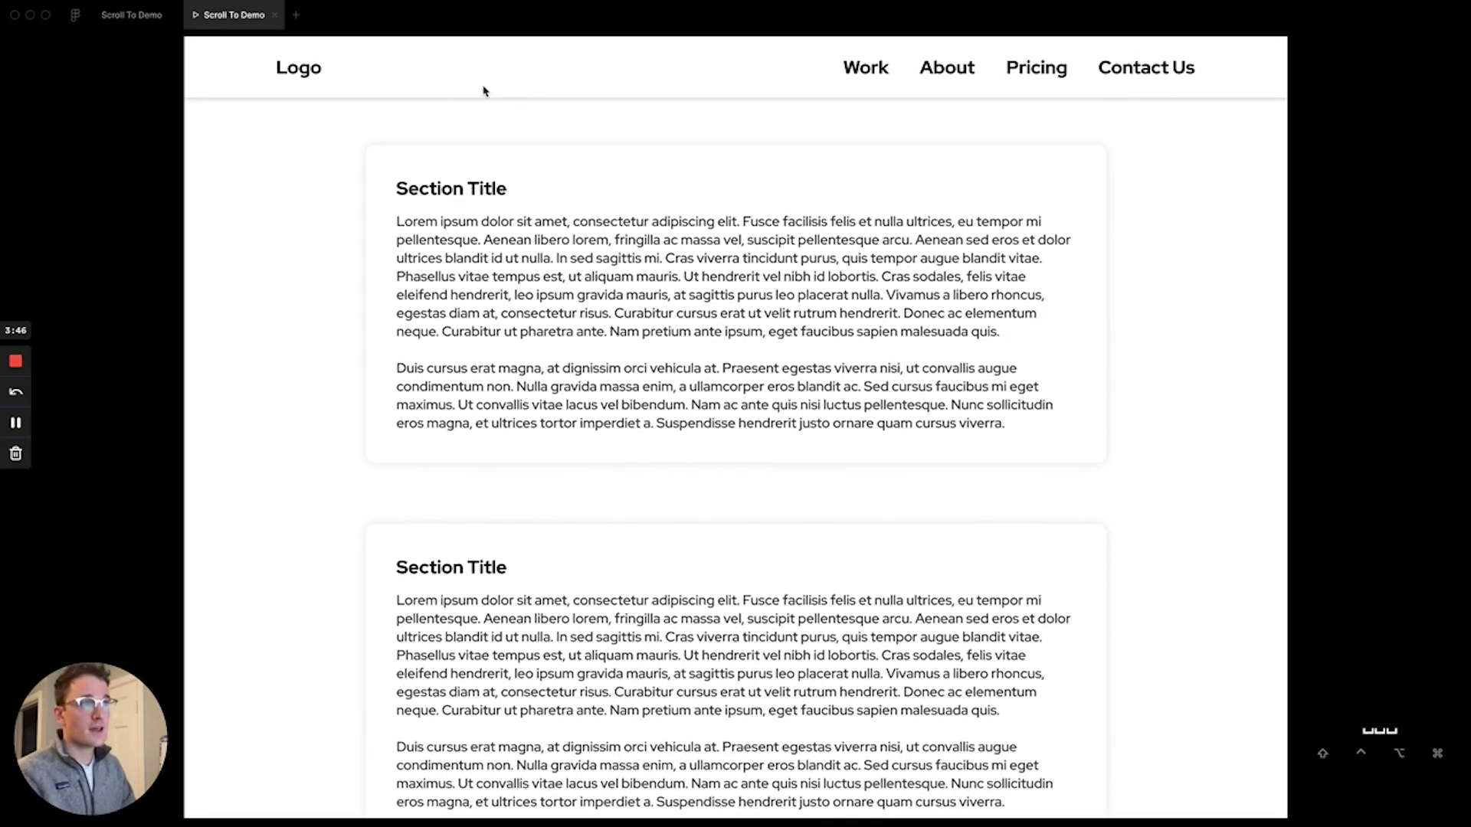
{"action": "left_click", "coordinate": [859, 68]}
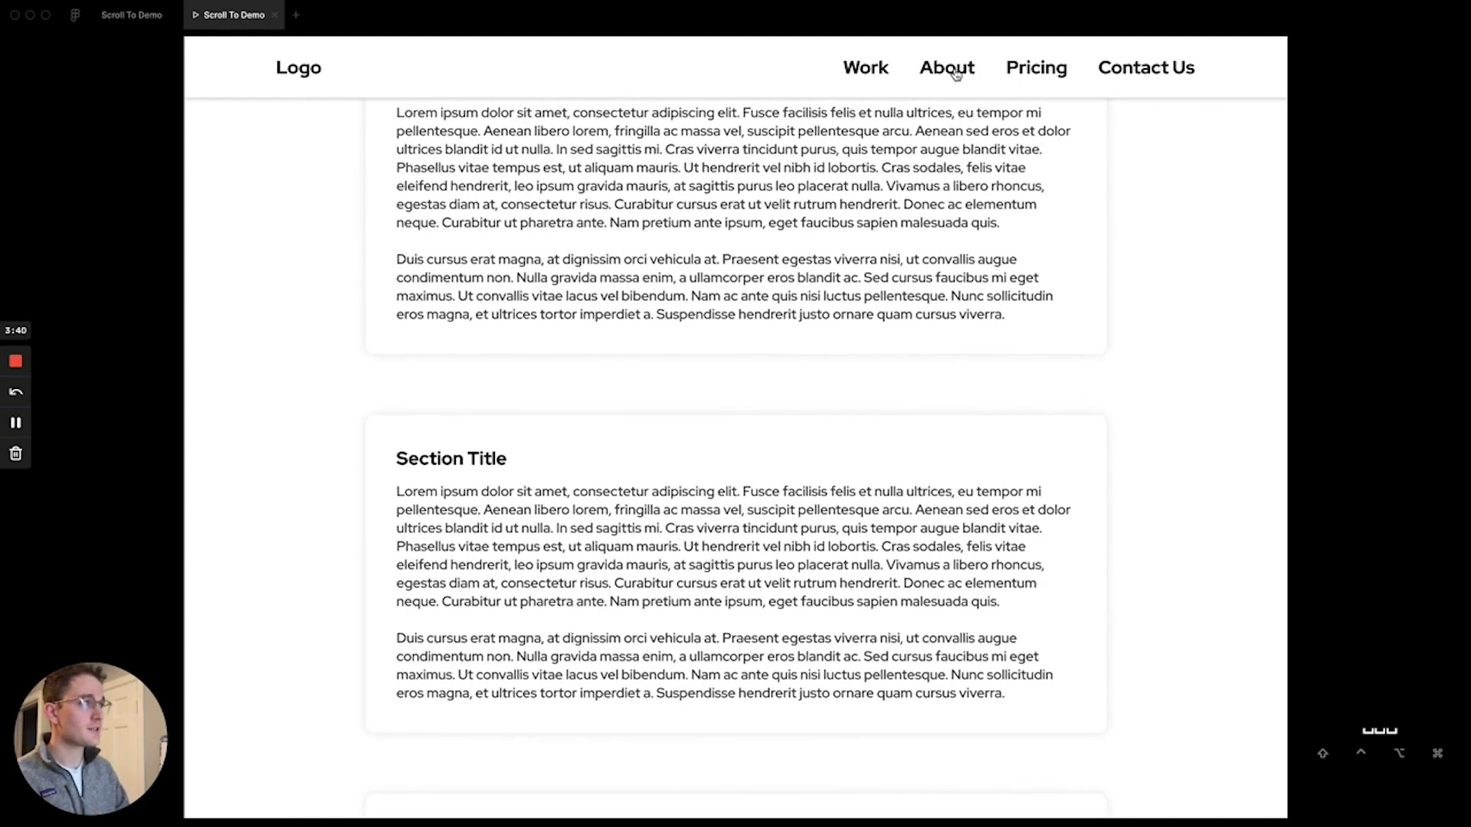
- Test the About, Pricing and Contact Us links in the preview and examine where the section cards stop below the header
{"action": "left_click", "coordinate": [955, 73]}
{"action": "left_click", "coordinate": [1038, 73]}
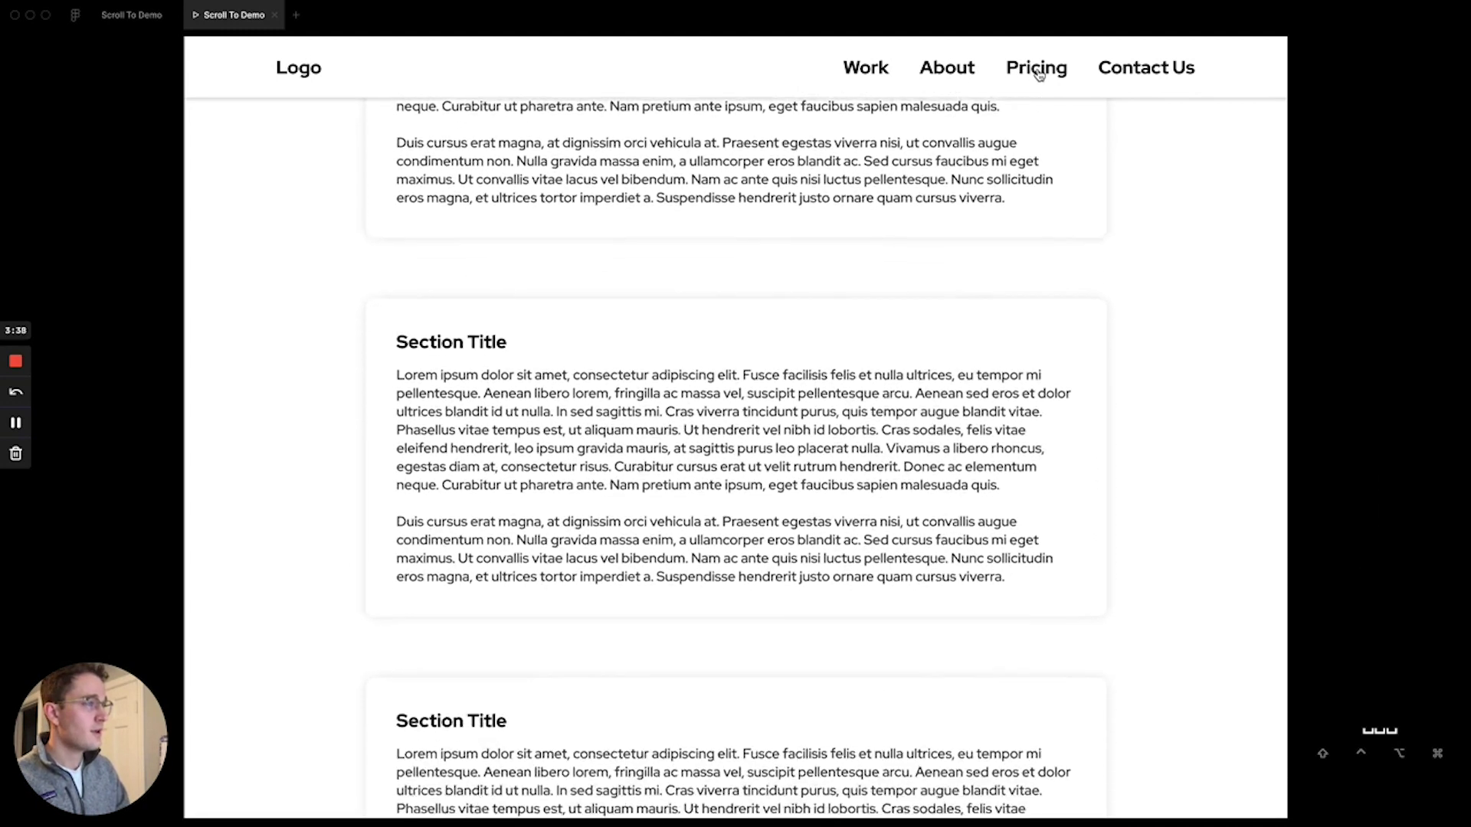
{"action": "left_click", "coordinate": [1131, 76]}
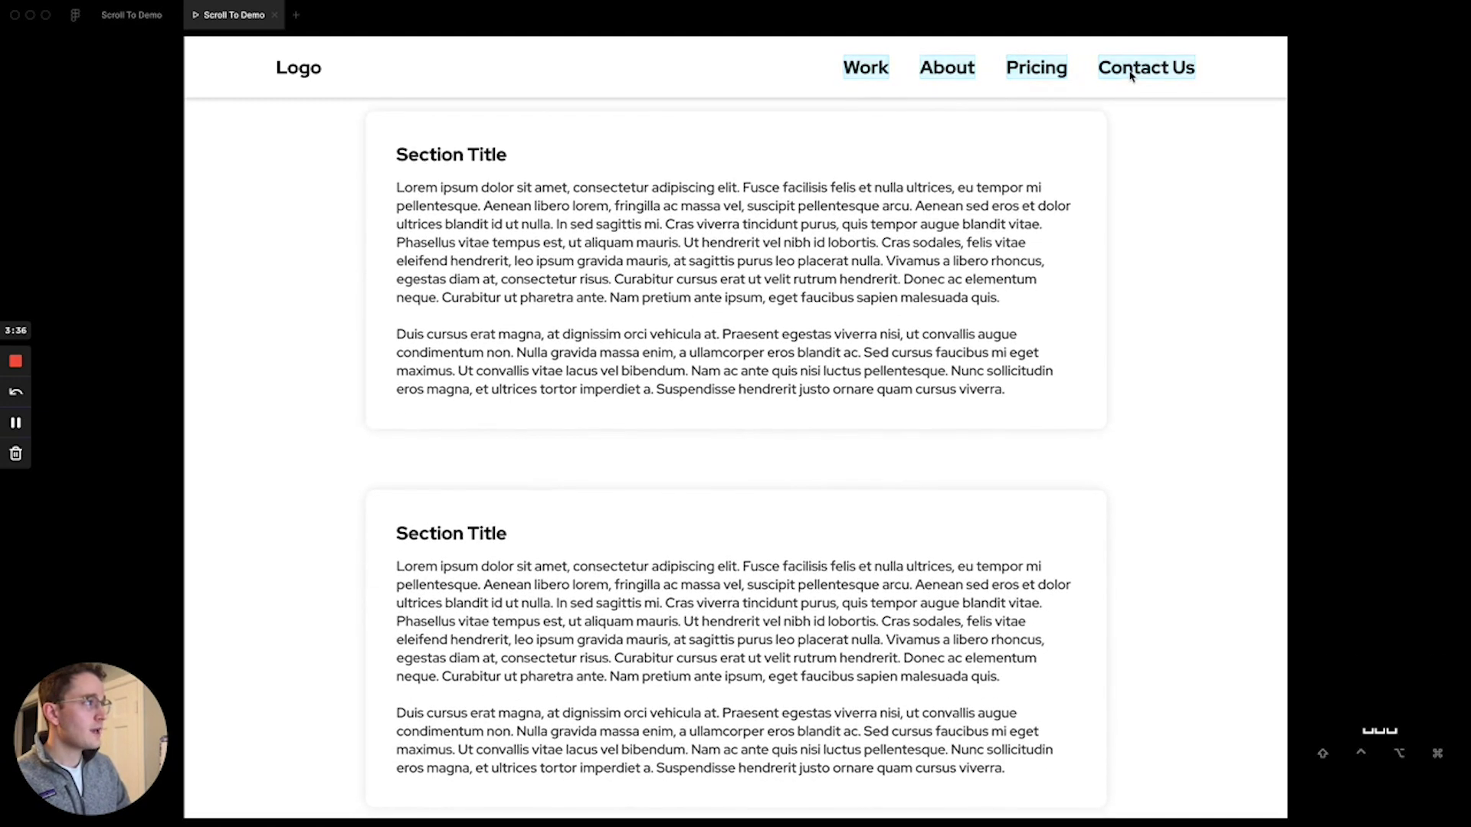
{"action": "left_click", "coordinate": [1141, 73]}
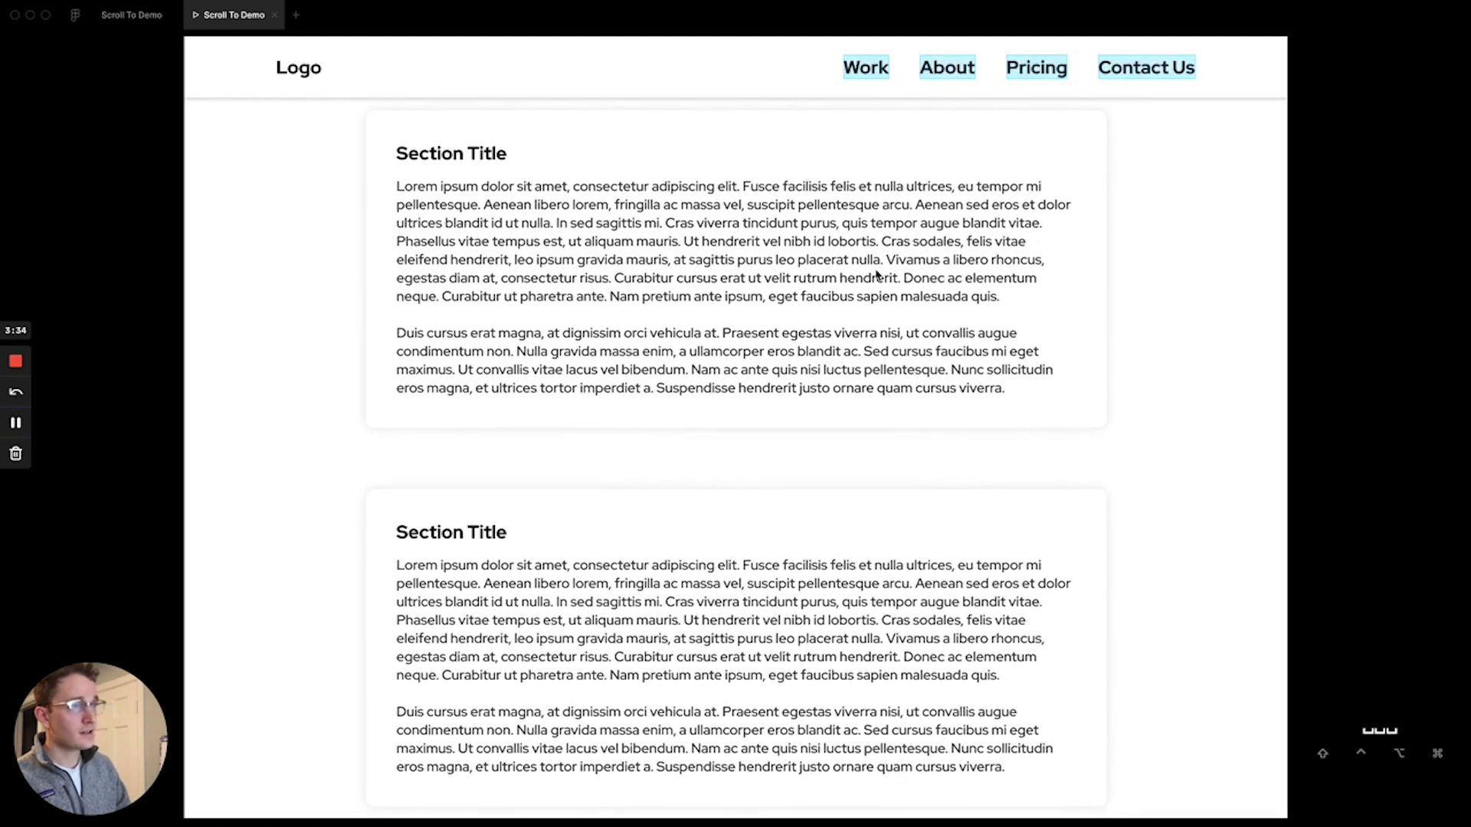
{"action": "scroll", "coordinate": [828, 363], "scroll_direction": "down", "scroll_amount": 2}
{"action": "scroll", "coordinate": [826, 365], "scroll_direction": "up", "scroll_amount": 2}
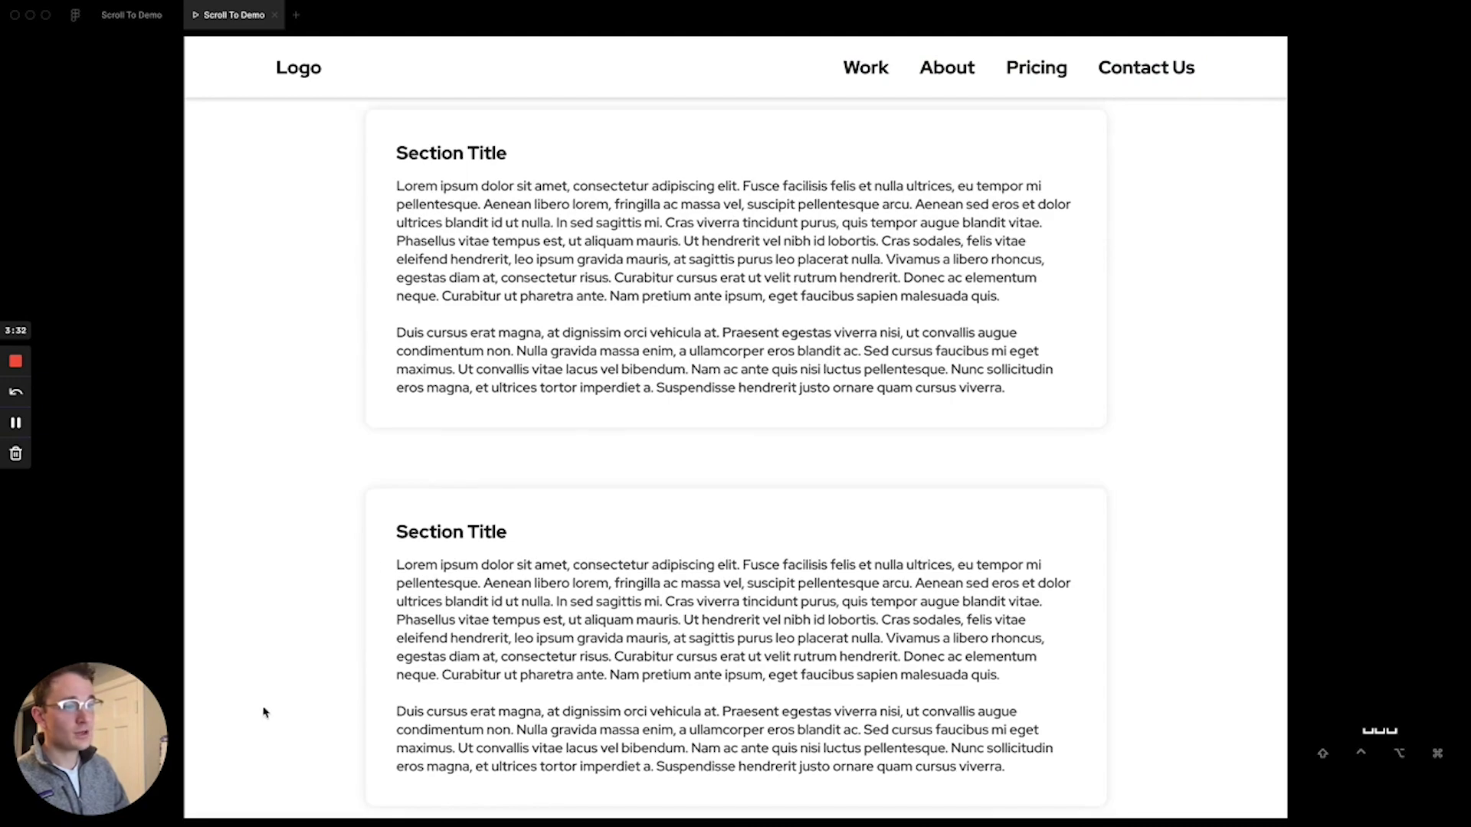
{"action": "scroll", "coordinate": [469, 593], "scroll_direction": "down", "scroll_amount": 2}
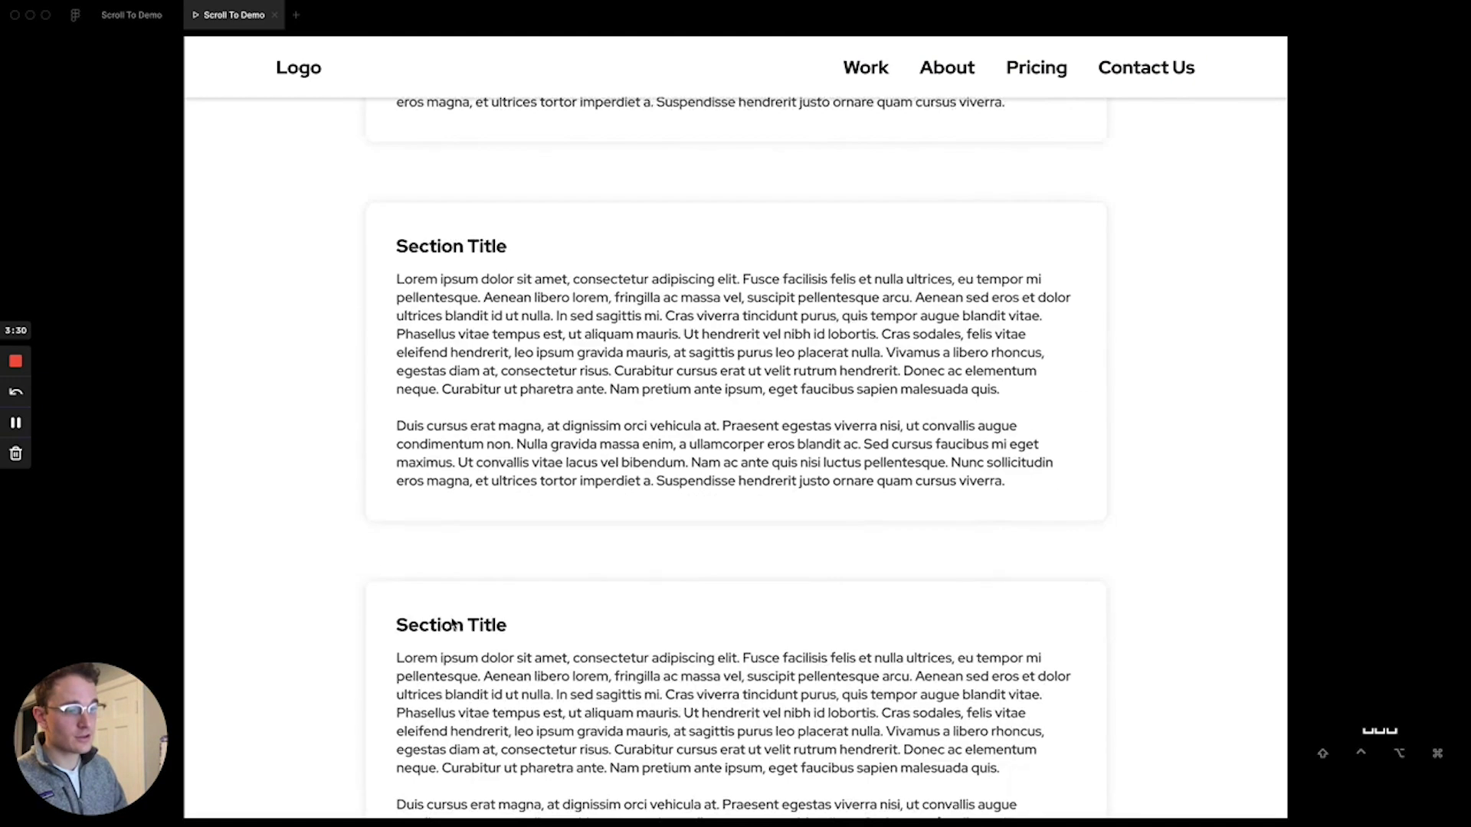
{"action": "scroll", "coordinate": [429, 690], "scroll_direction": "up", "scroll_amount": 2}
{"action": "scroll", "coordinate": [383, 713], "scroll_direction": "down", "scroll_amount": 2}
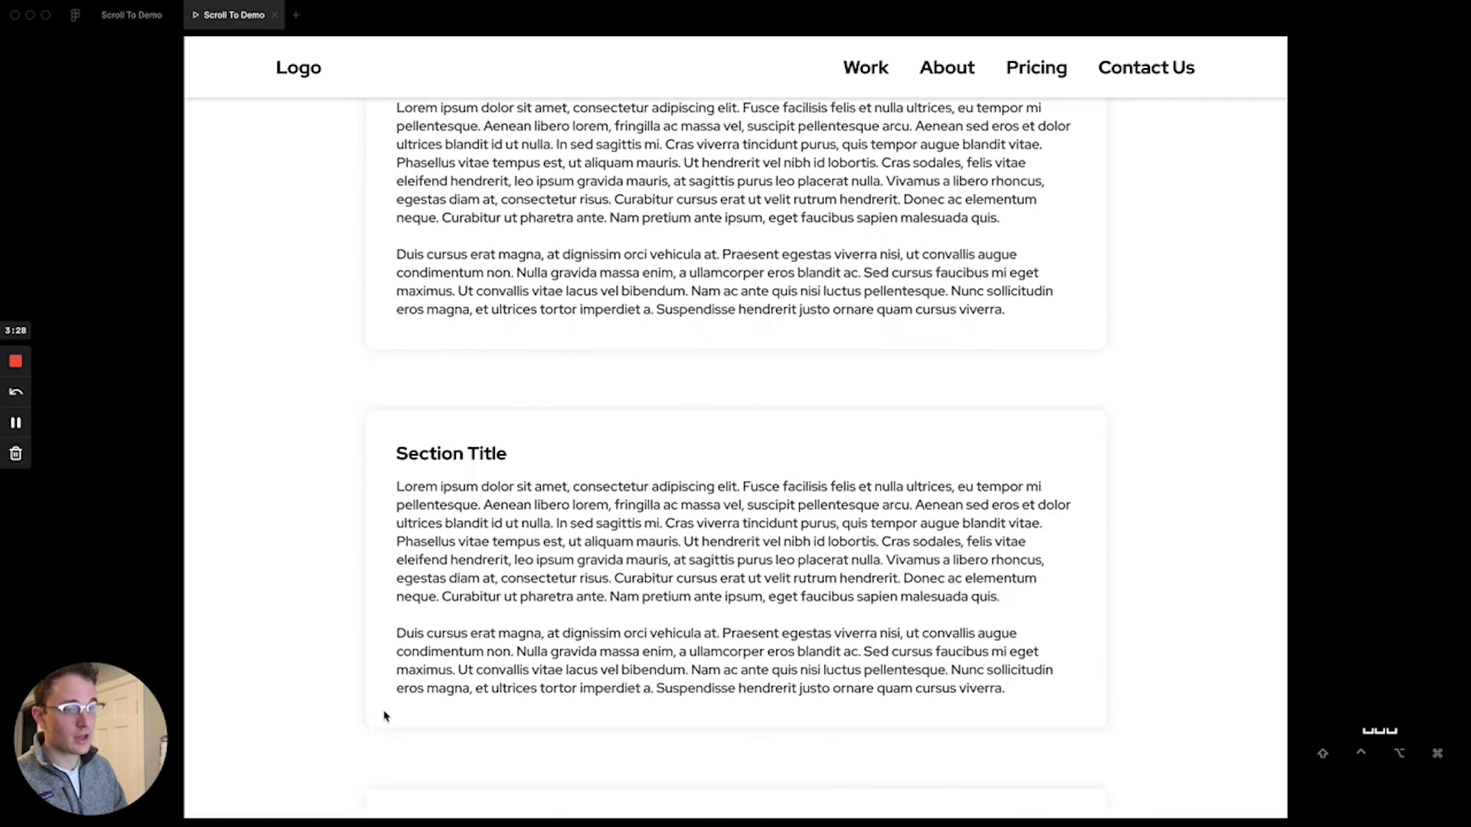
{"action": "scroll", "coordinate": [386, 714], "scroll_direction": "up", "scroll_amount": 2}
- Return to the design file and inspect the Work item's Scroll to settings and the header's dimensions in Desktop - 1
{"action": "left_click", "coordinate": [131, 15]}
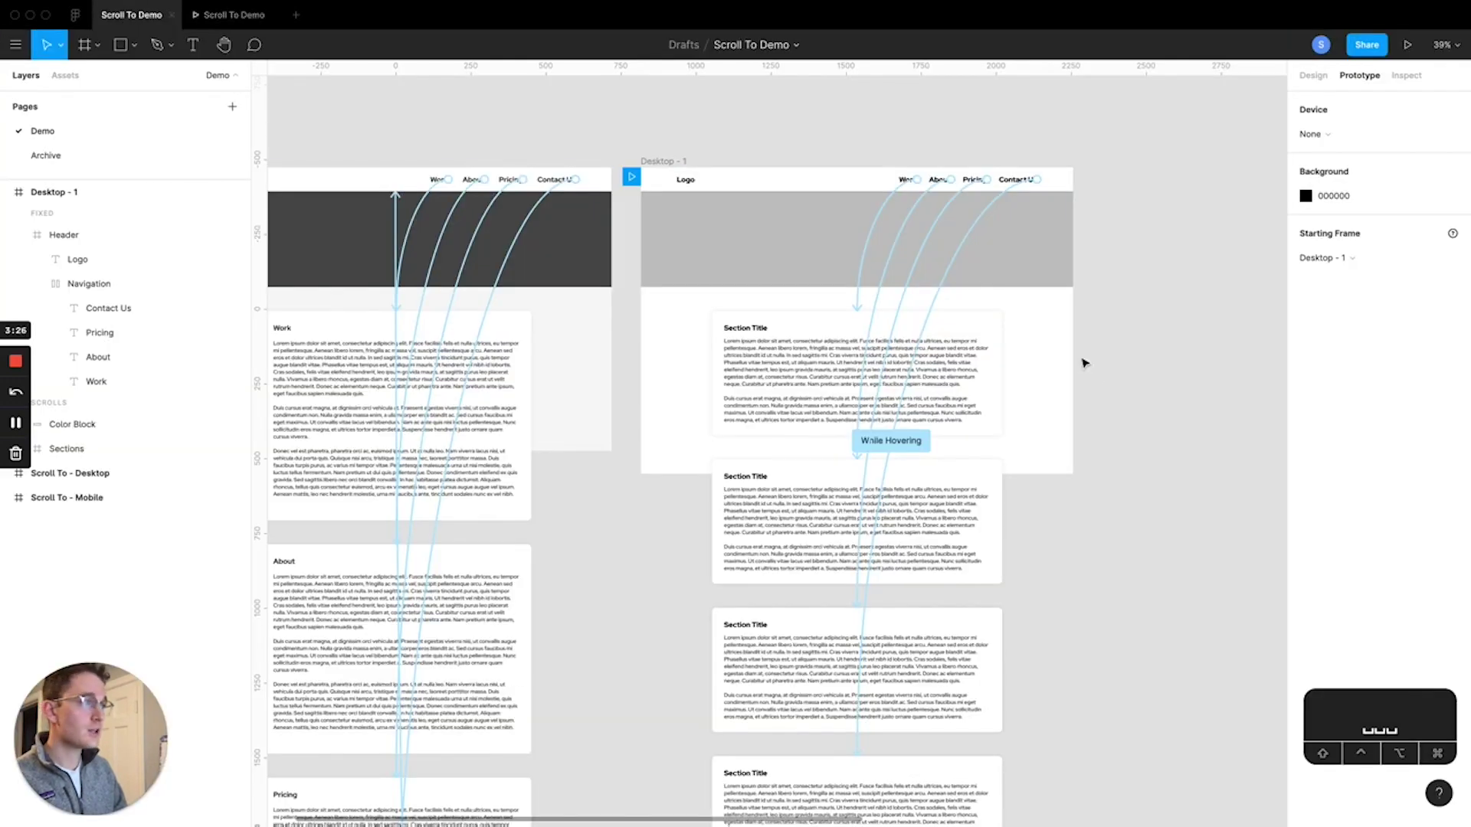
{"action": "left_click", "coordinate": [893, 200]}
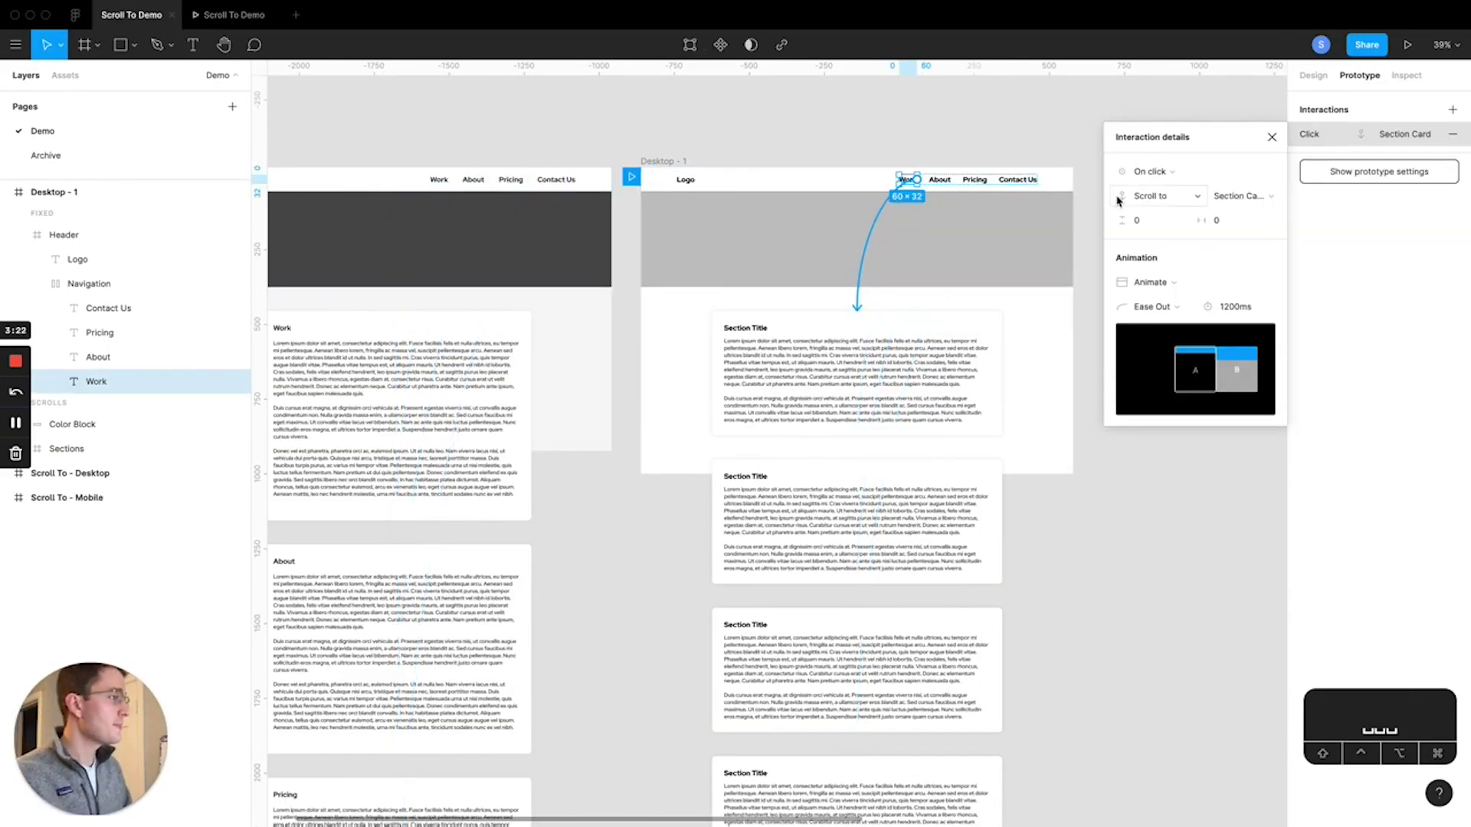
{"action": "left_click", "coordinate": [760, 182]}
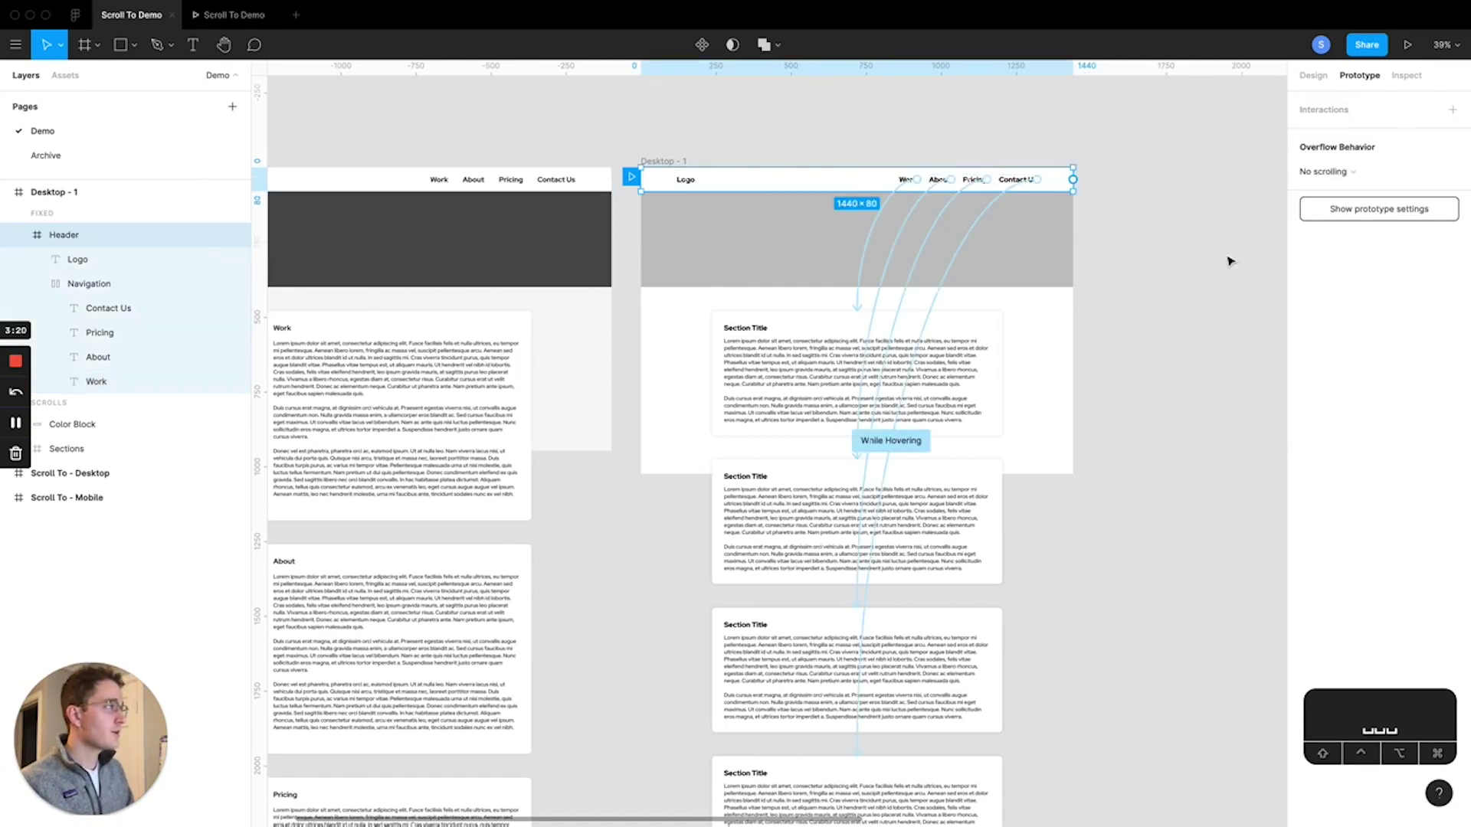
{"action": "left_click", "coordinate": [1311, 75]}
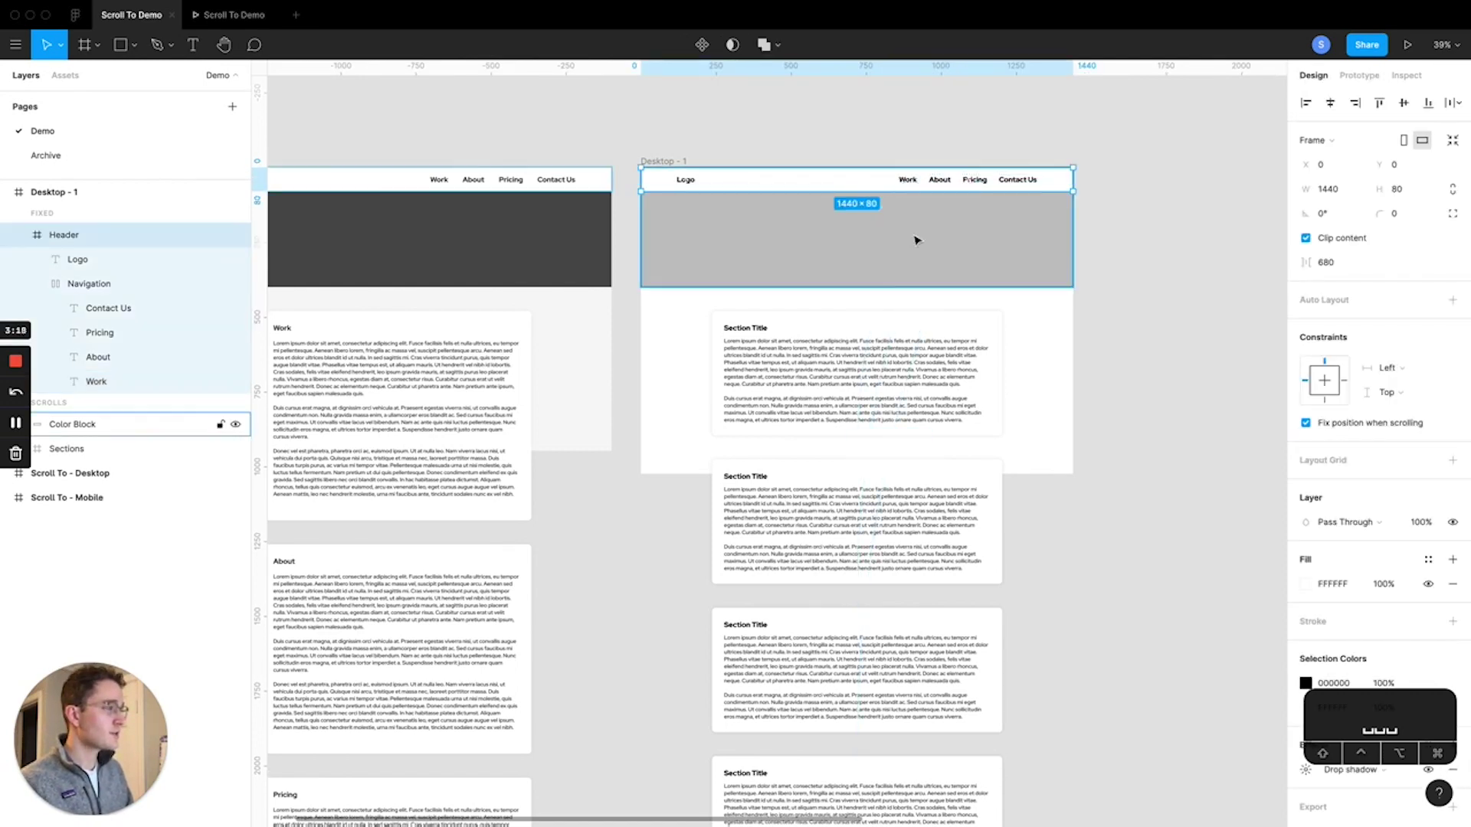
- Measure the gap between the gray color block and the first section card in Desktop - 1
{"action": "left_click", "coordinate": [847, 313]}
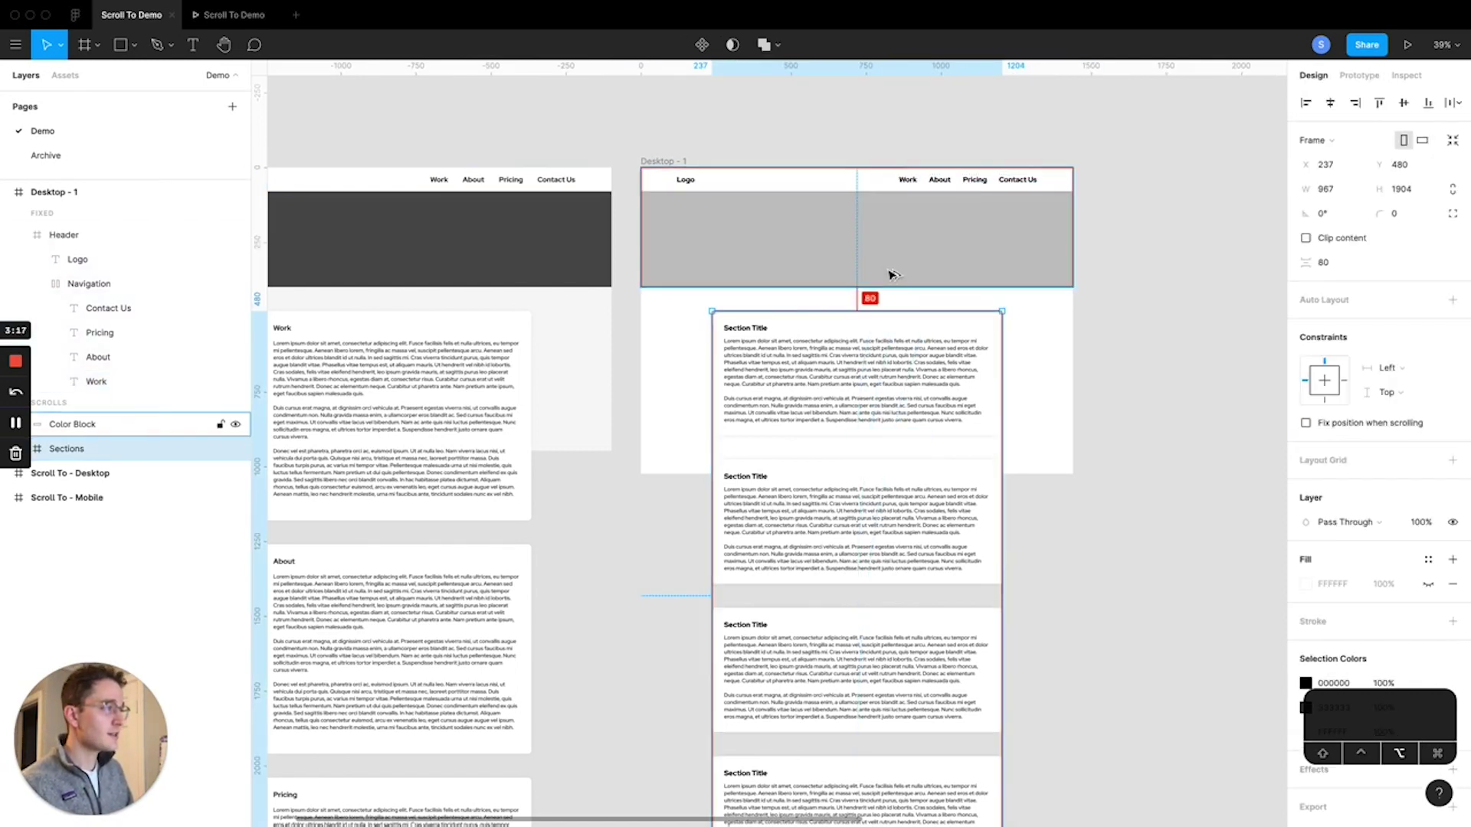
{"action": "left_click", "coordinate": [841, 424]}
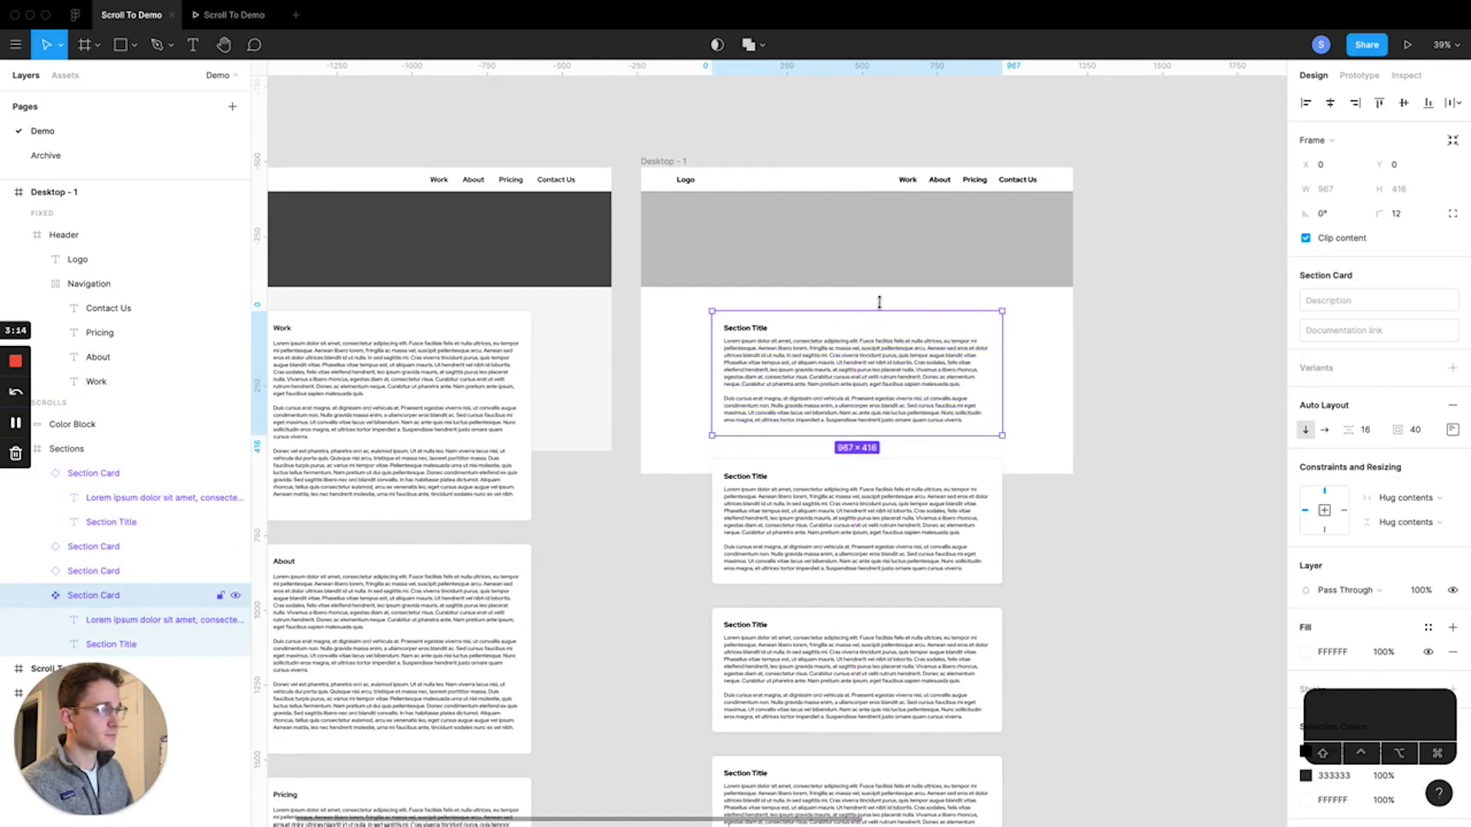
{"action": "key", "text": "alt"}
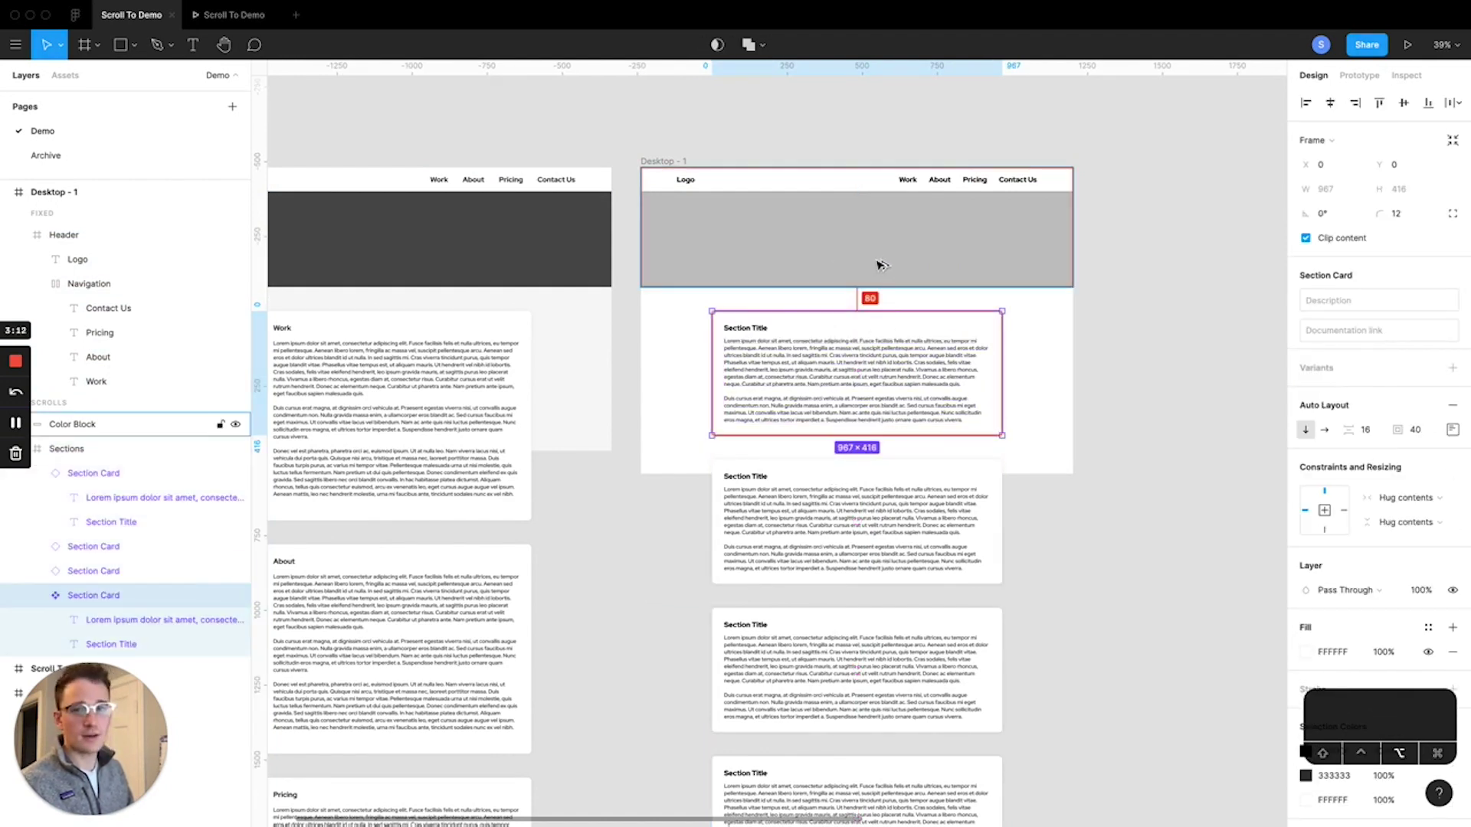
{"action": "left_click", "coordinate": [867, 154]}
{"action": "left_click", "coordinate": [818, 190]}
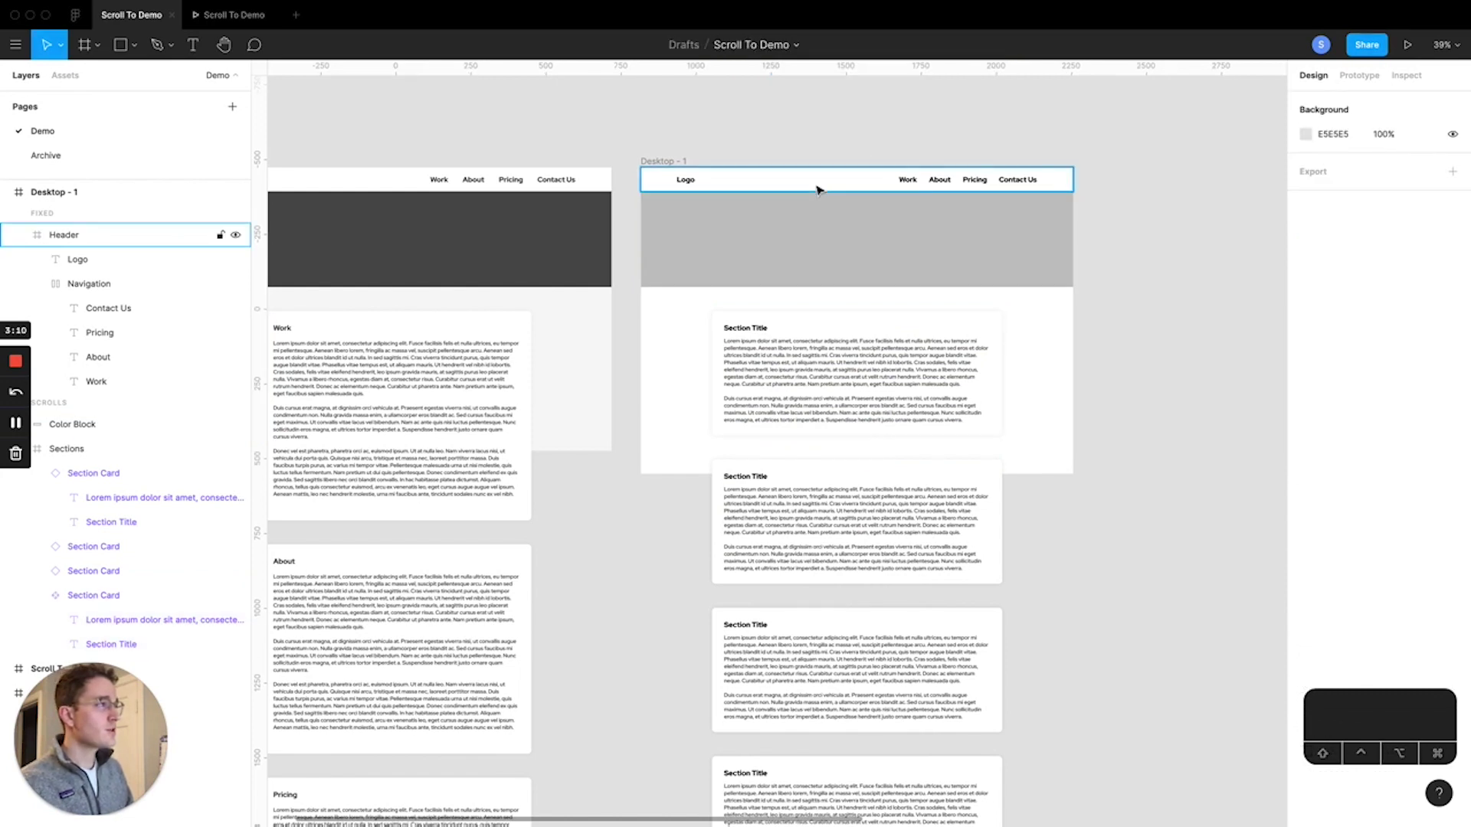
- Set the vertical offset of the Work item's Scroll to interaction in Desktop - 1 to -160
{"action": "double_click", "coordinate": [906, 180]}
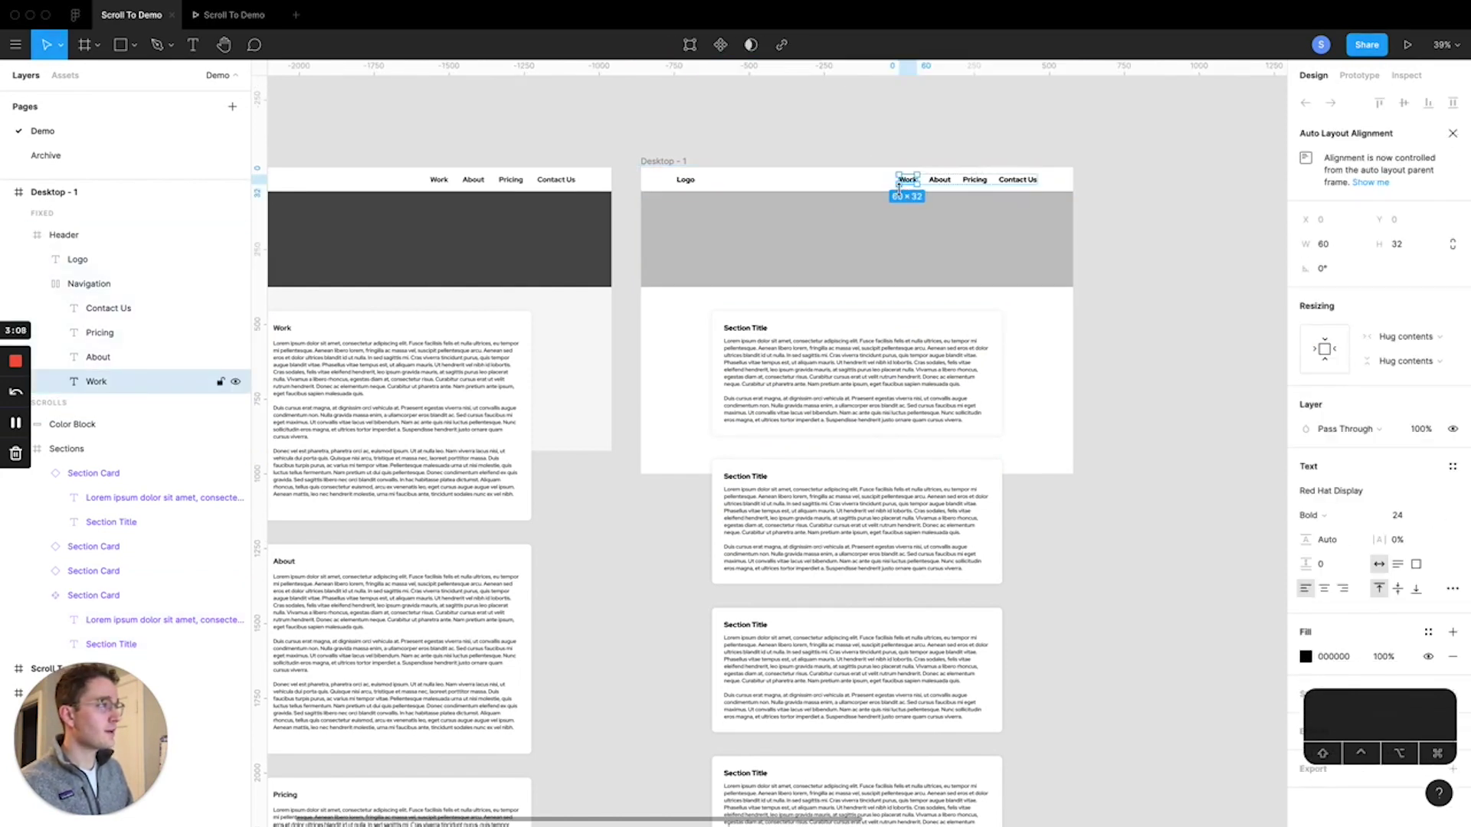
{"action": "left_click", "coordinate": [947, 176]}
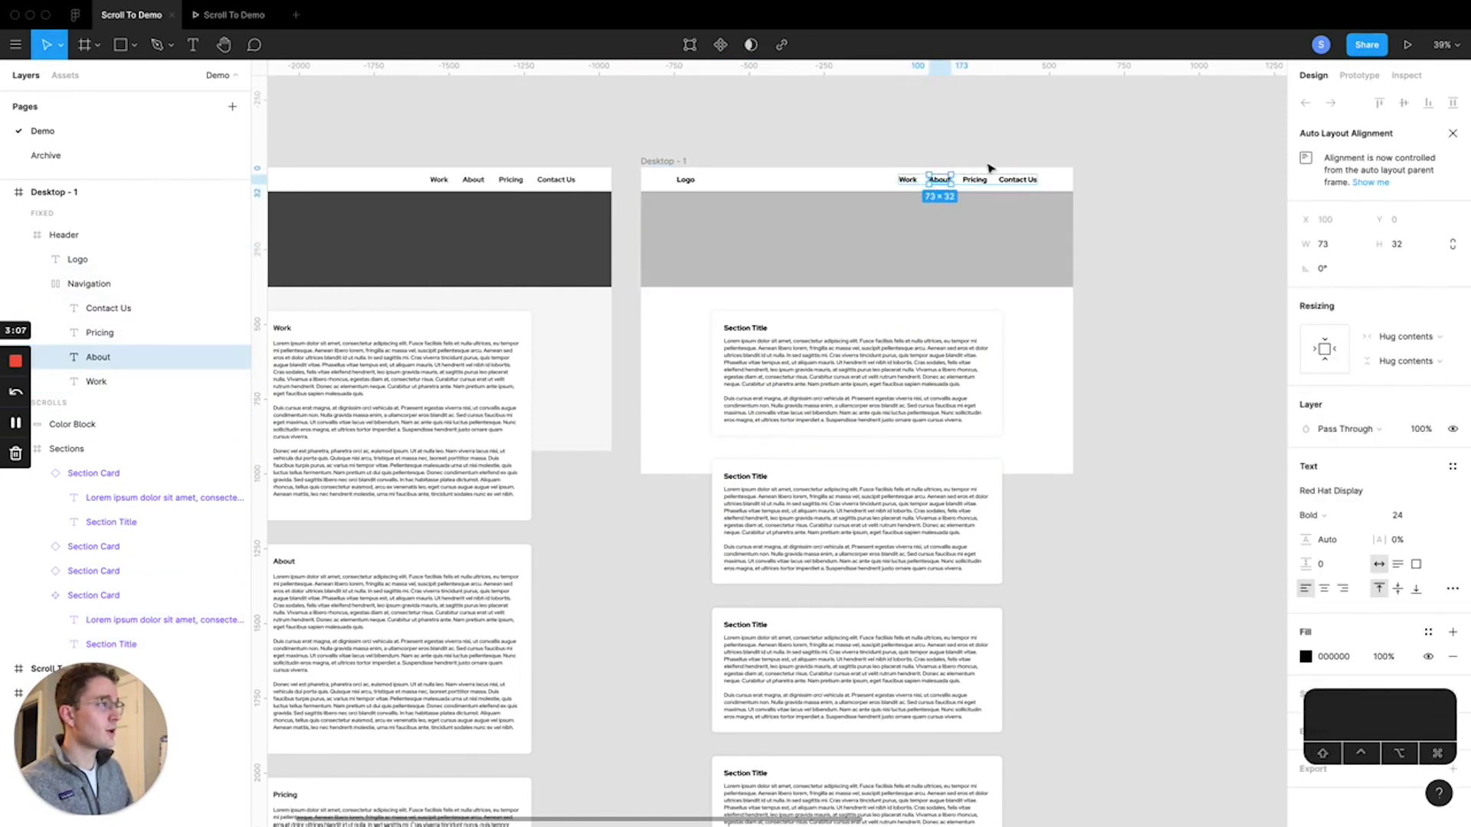
{"action": "left_click", "coordinate": [1359, 75]}
{"action": "left_click", "coordinate": [908, 181]}
{"action": "left_click", "coordinate": [889, 206]}
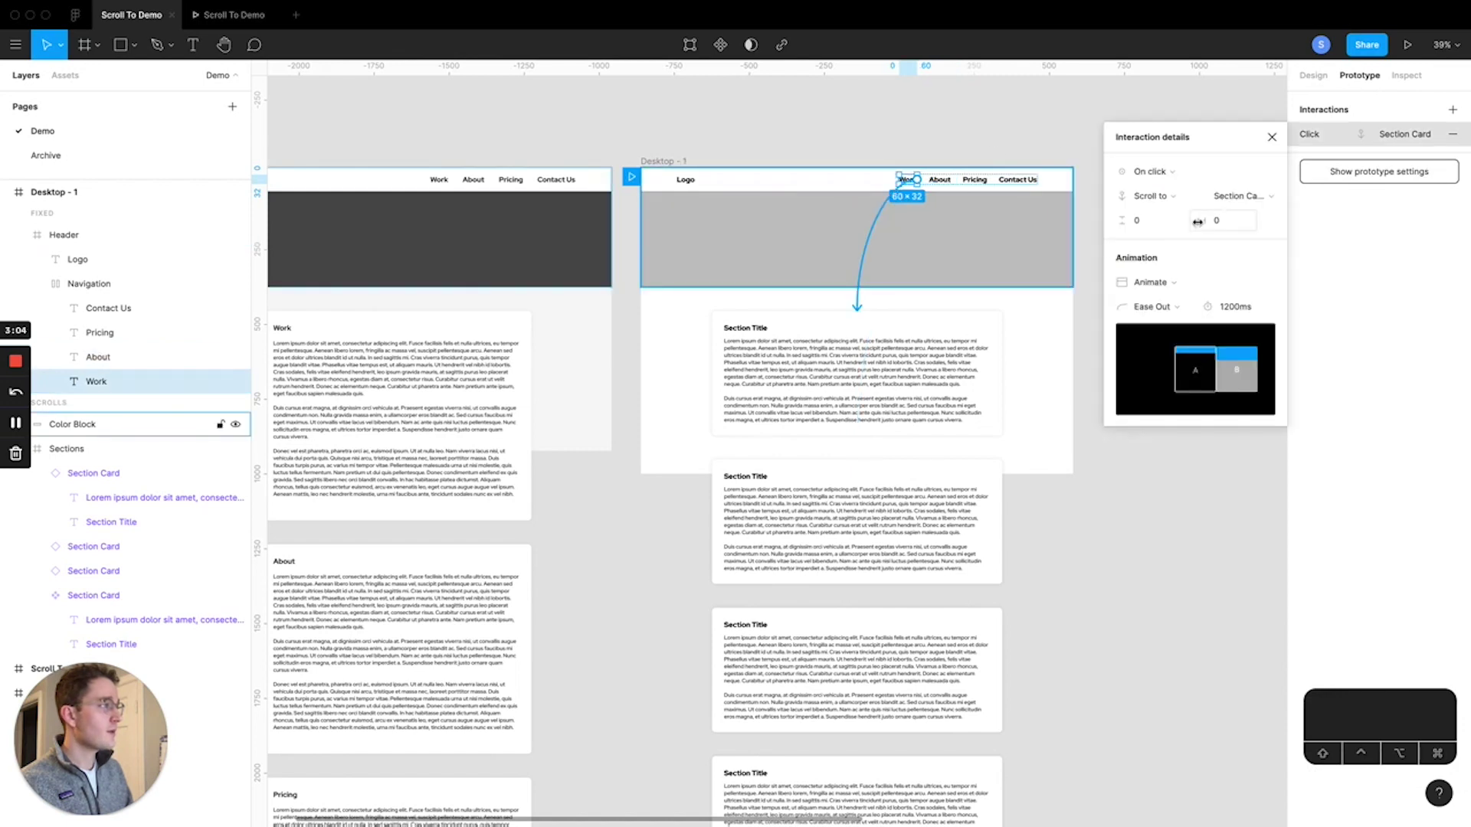
{"action": "type", "text": "-1"}
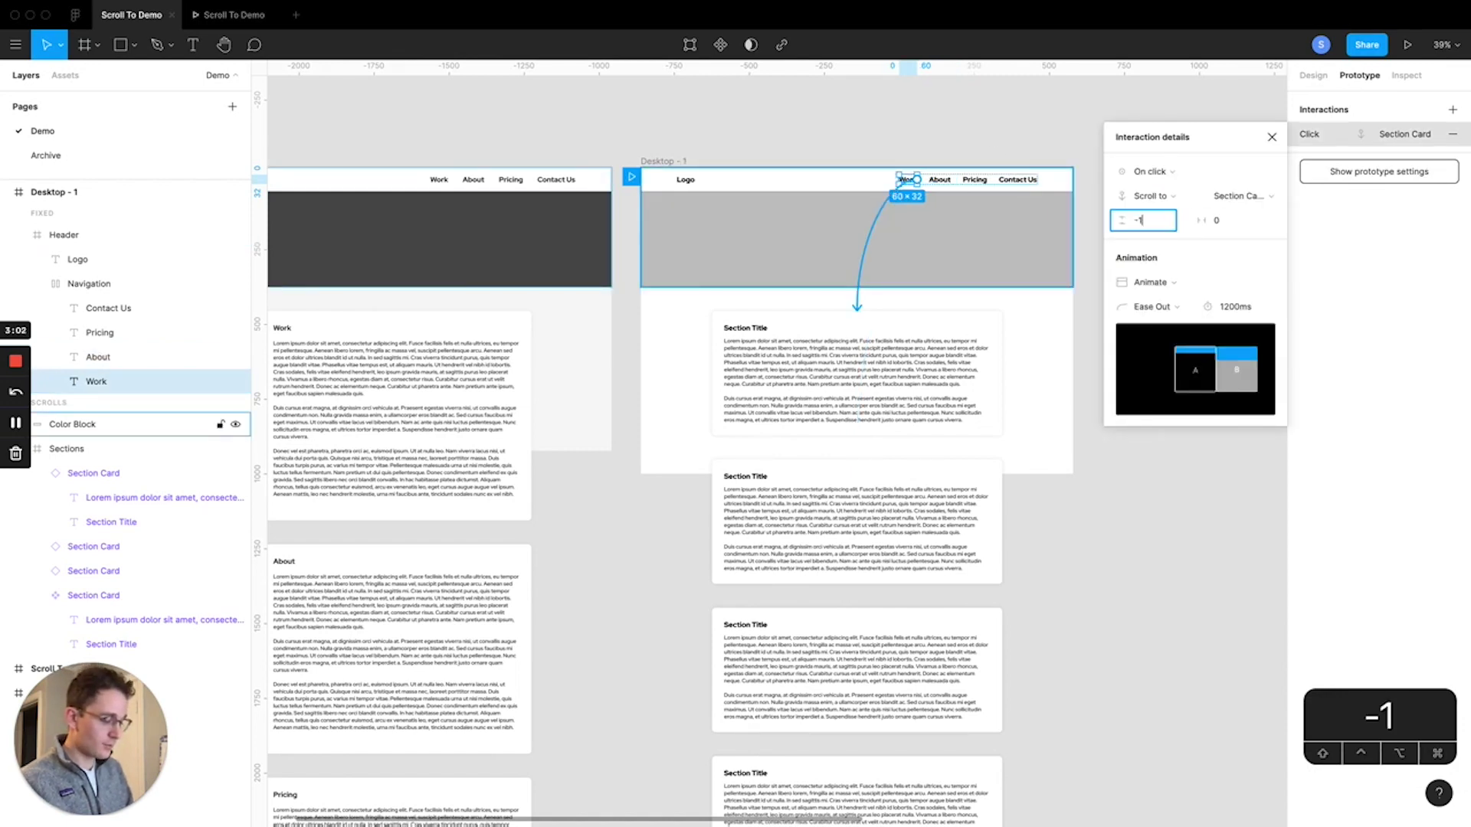
{"action": "type", "text": "60"}
{"action": "key", "text": "Return"}
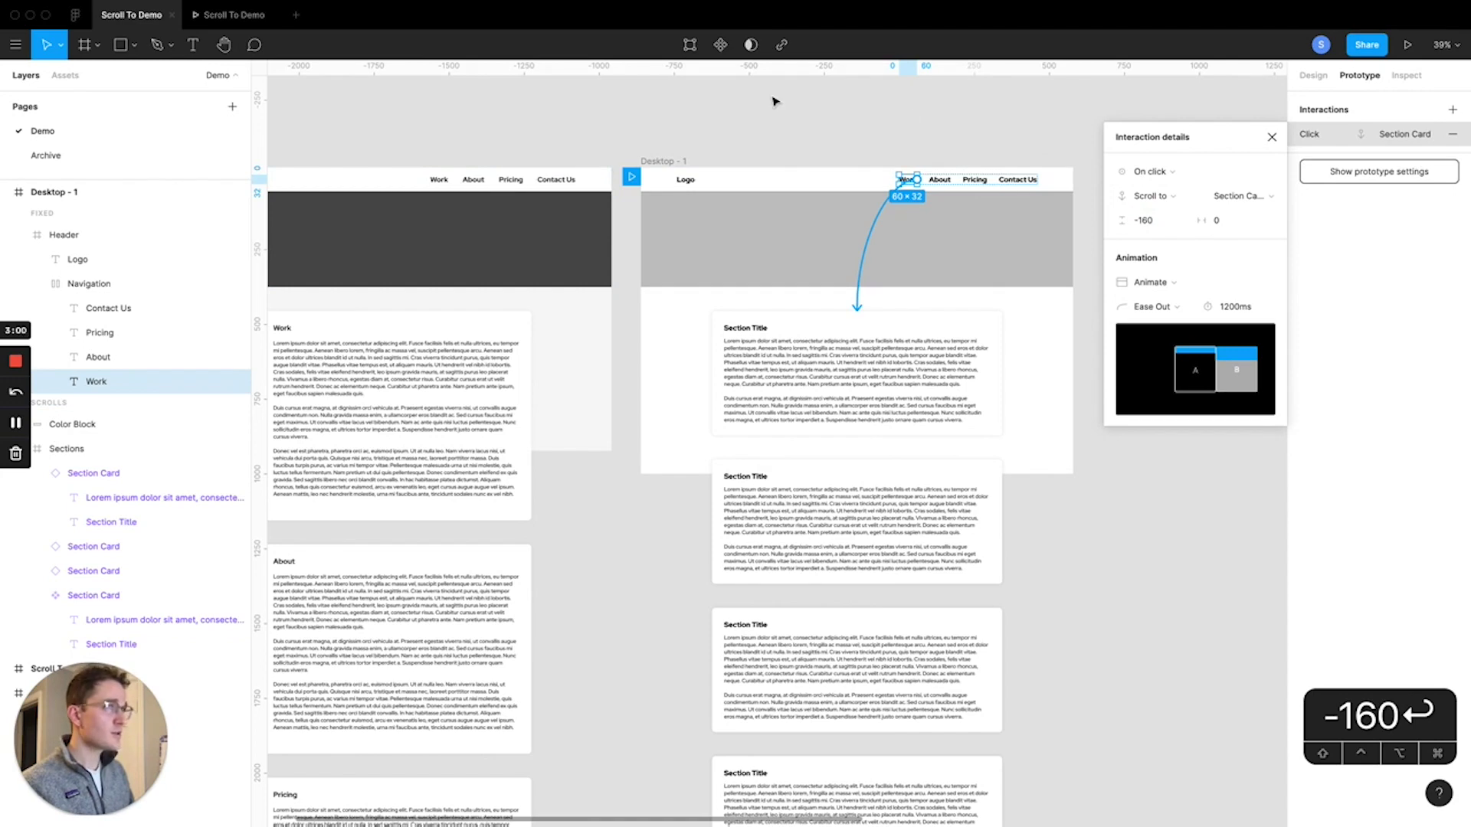
{"action": "left_click", "coordinate": [773, 102]}
- Test the Work and About links in the prototype preview to compare where their cards stop
{"action": "left_click", "coordinate": [230, 15]}
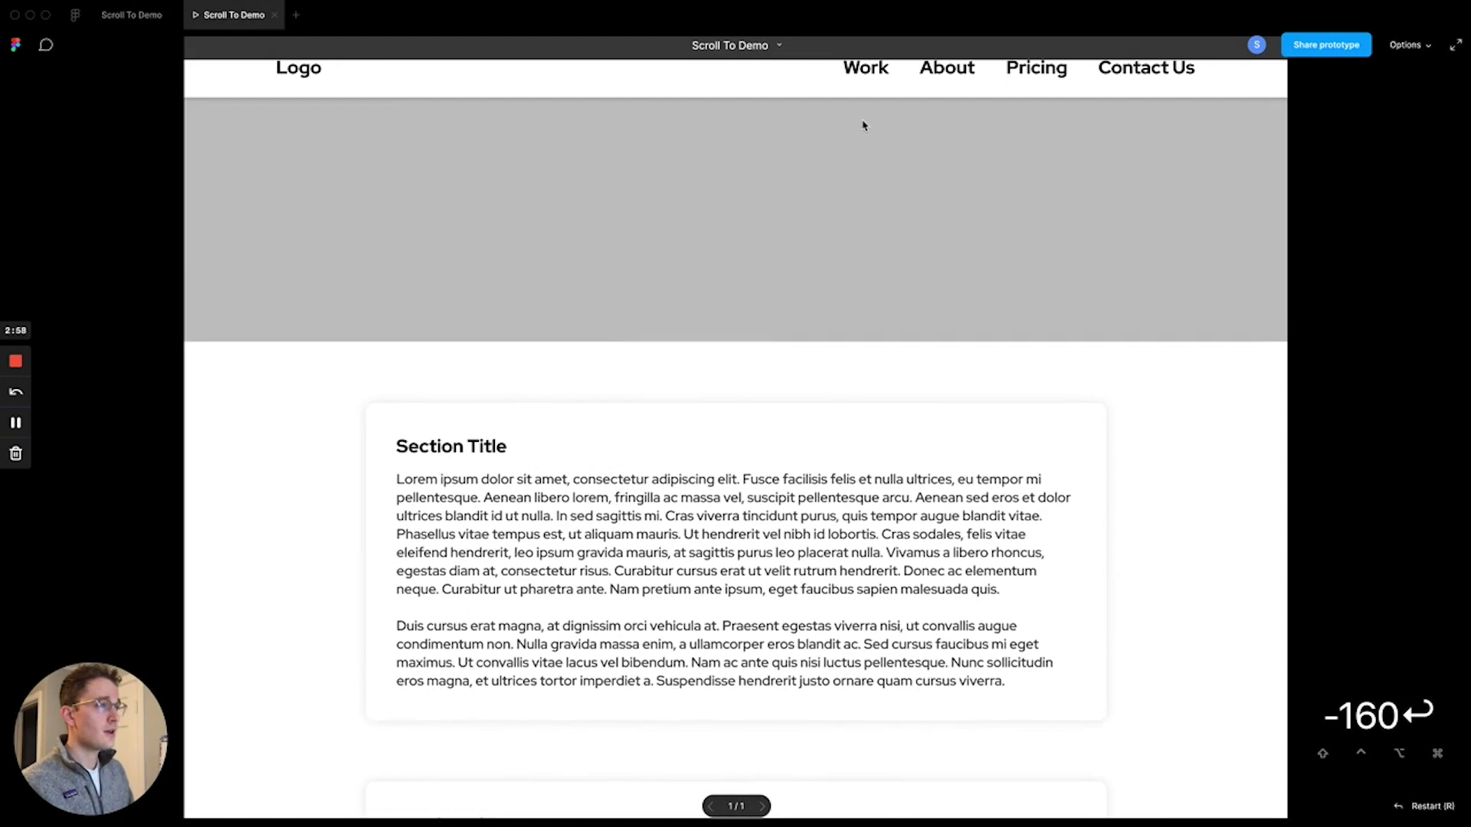
{"action": "left_click", "coordinate": [867, 71]}
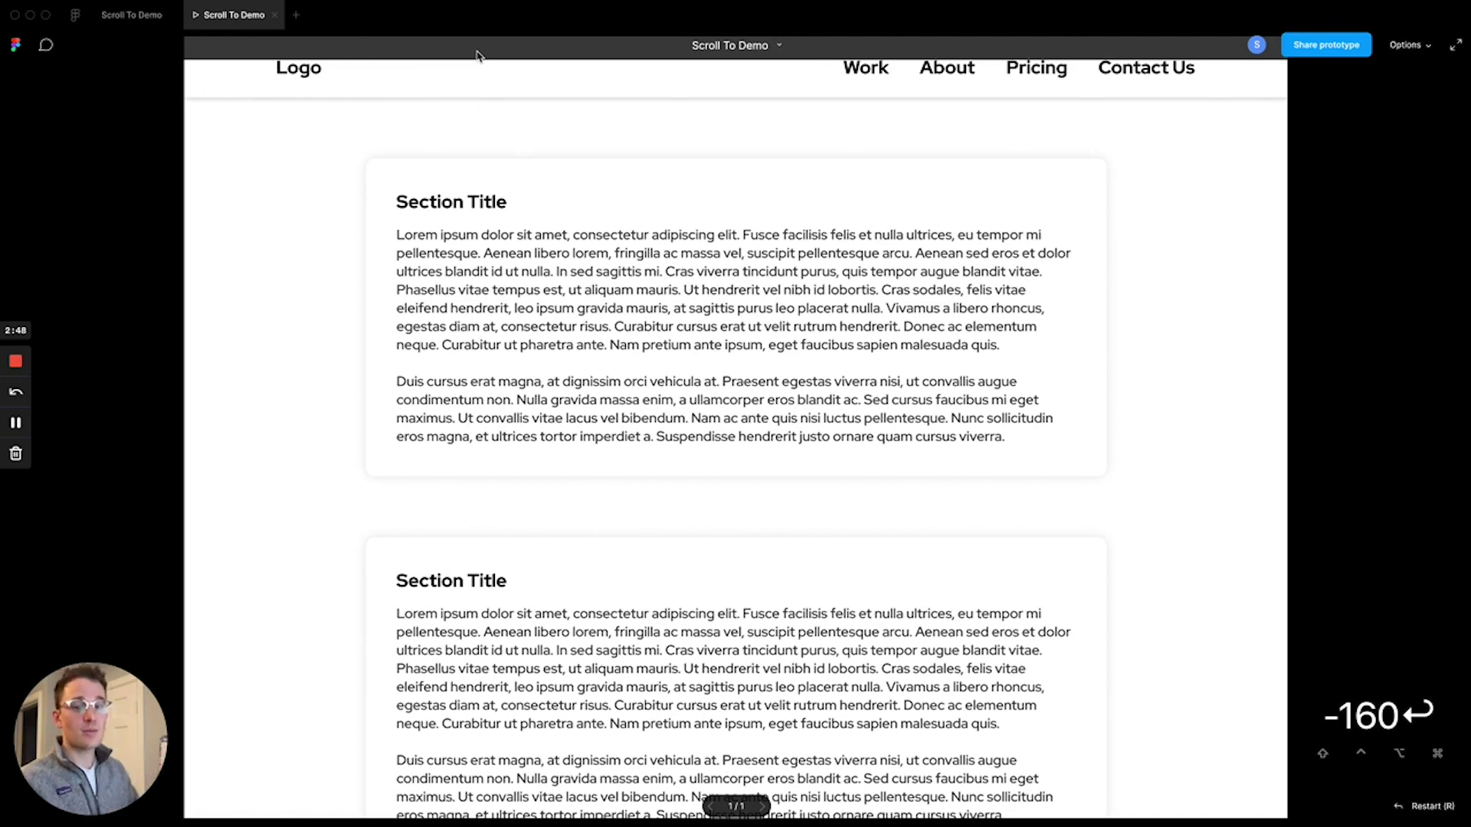
{"action": "left_click", "coordinate": [945, 75]}
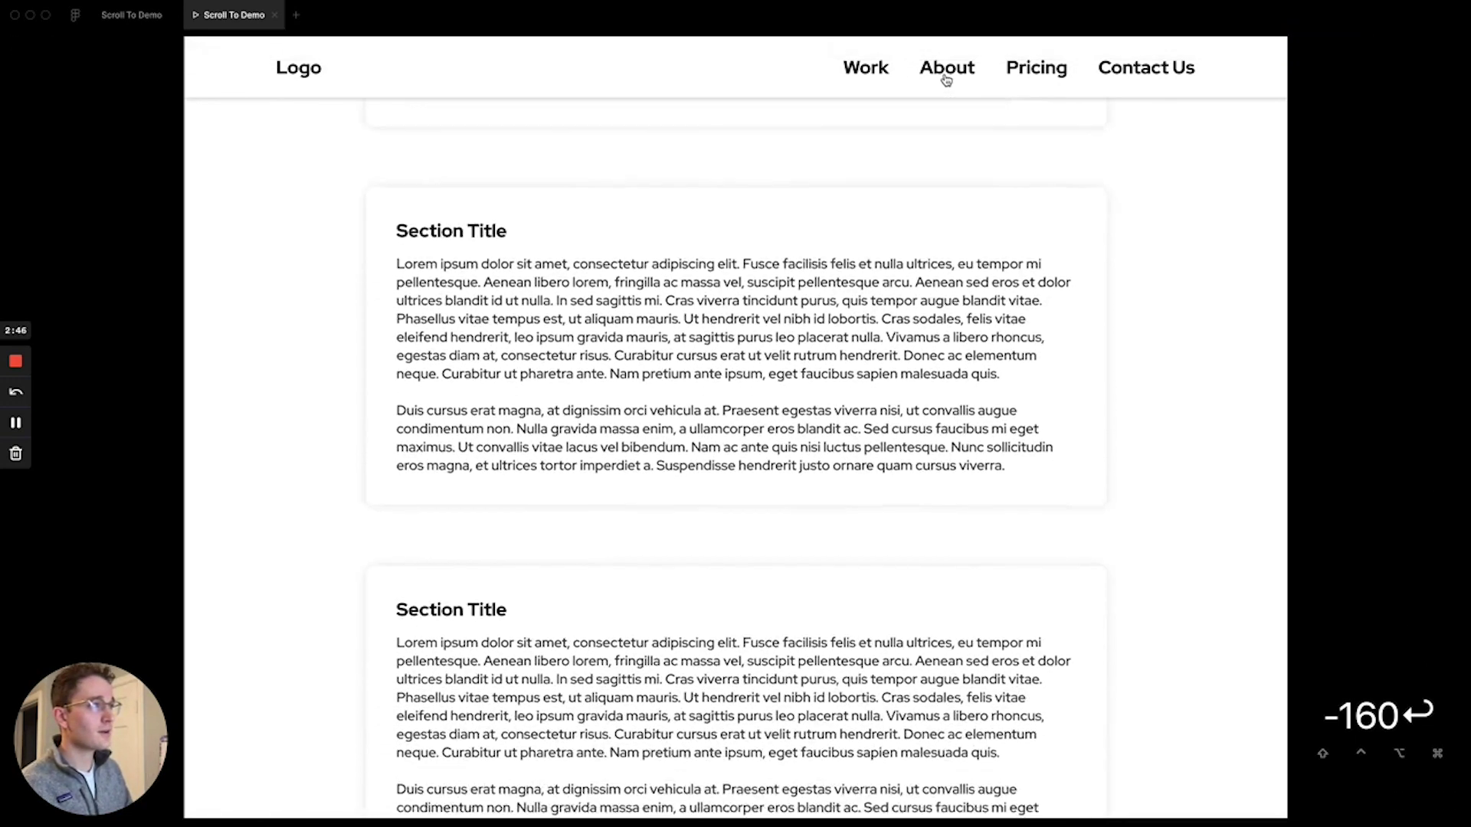
- Back in the design file, set the vertical offset of the About item's Scroll to interaction to -160
{"action": "left_click", "coordinate": [132, 15]}
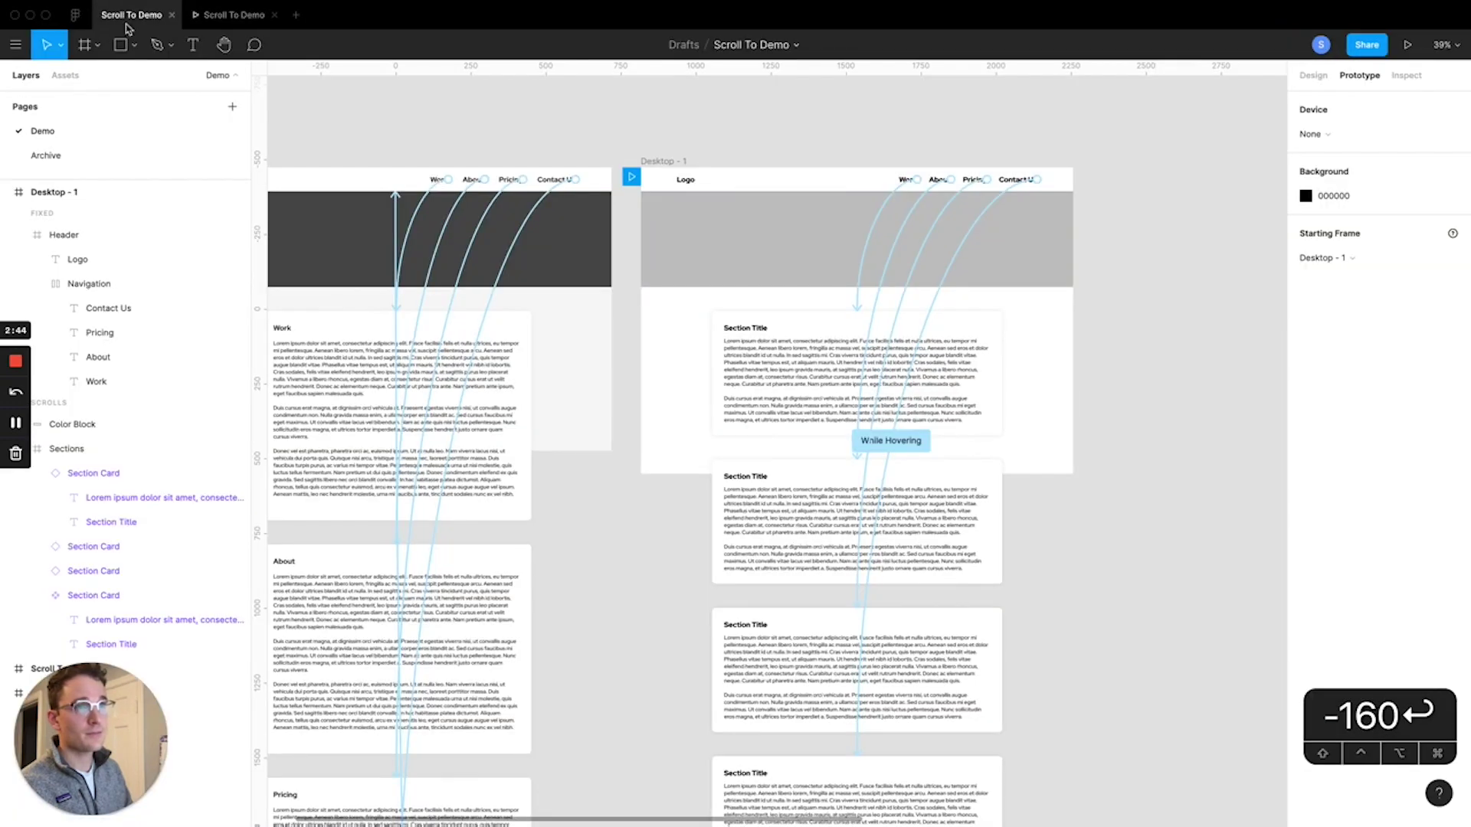
{"action": "left_click", "coordinate": [914, 220]}
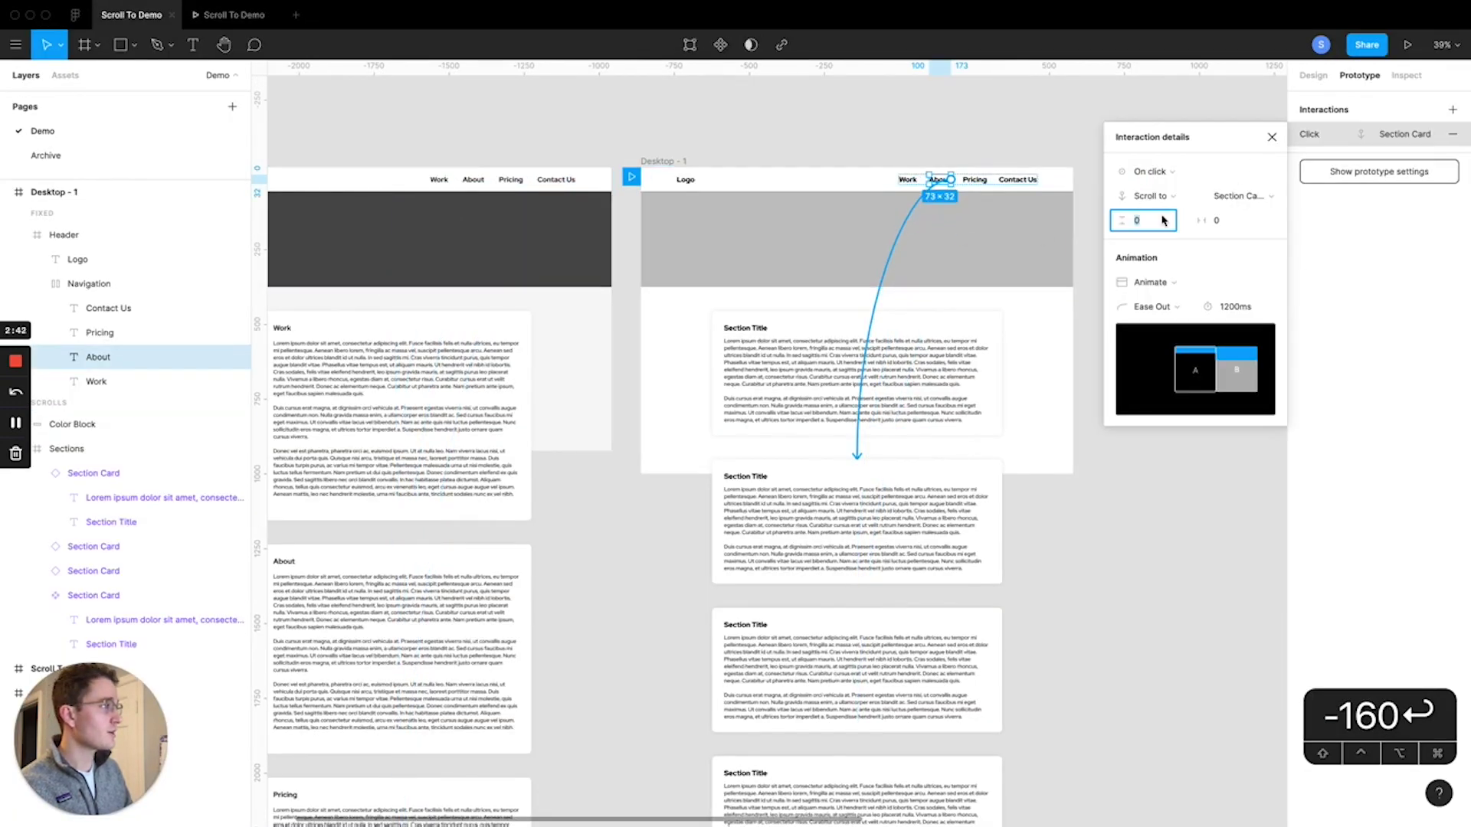
{"action": "type", "text": "-160"}
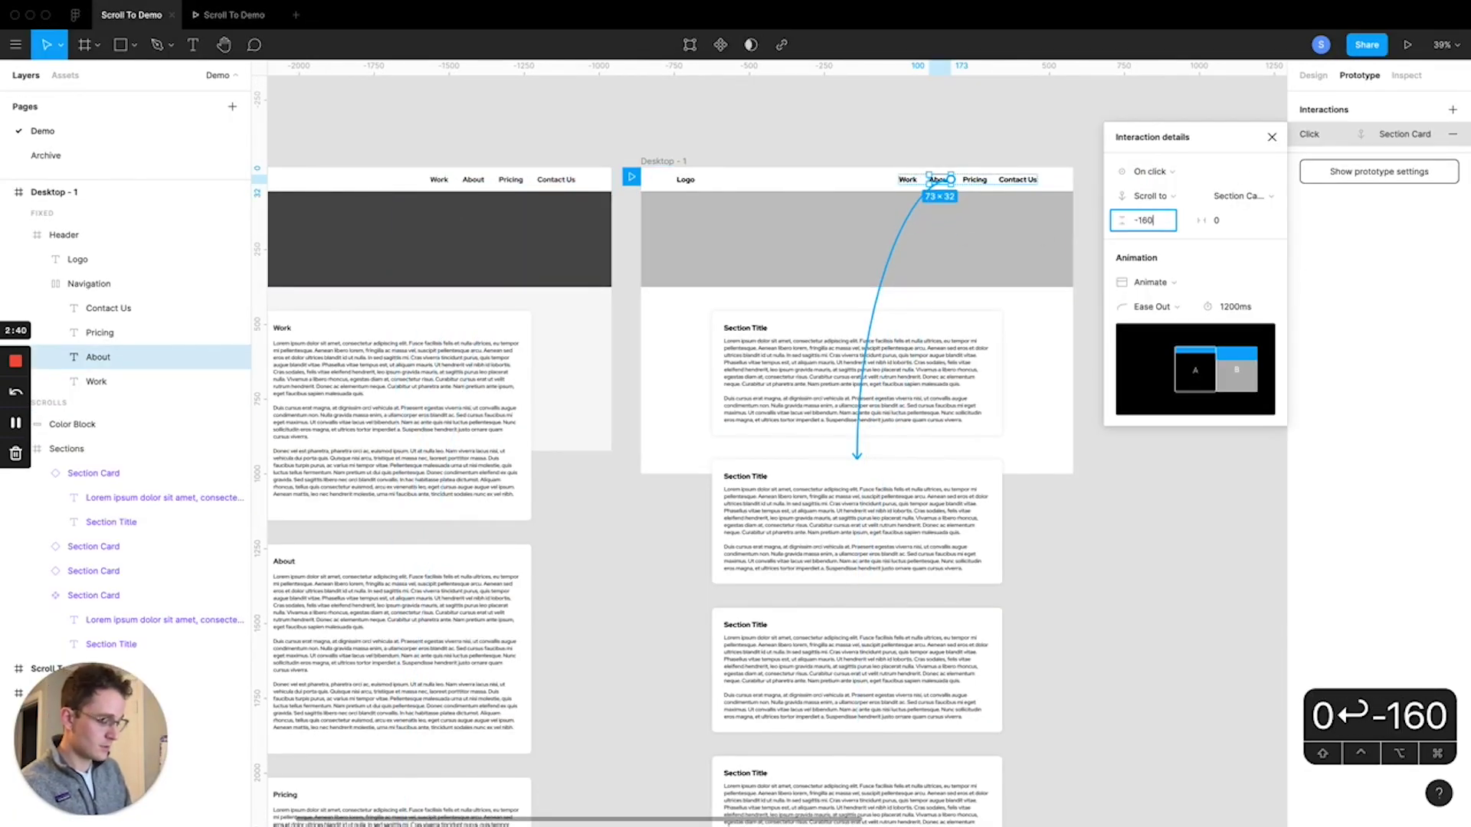
{"action": "key", "text": "Return"}
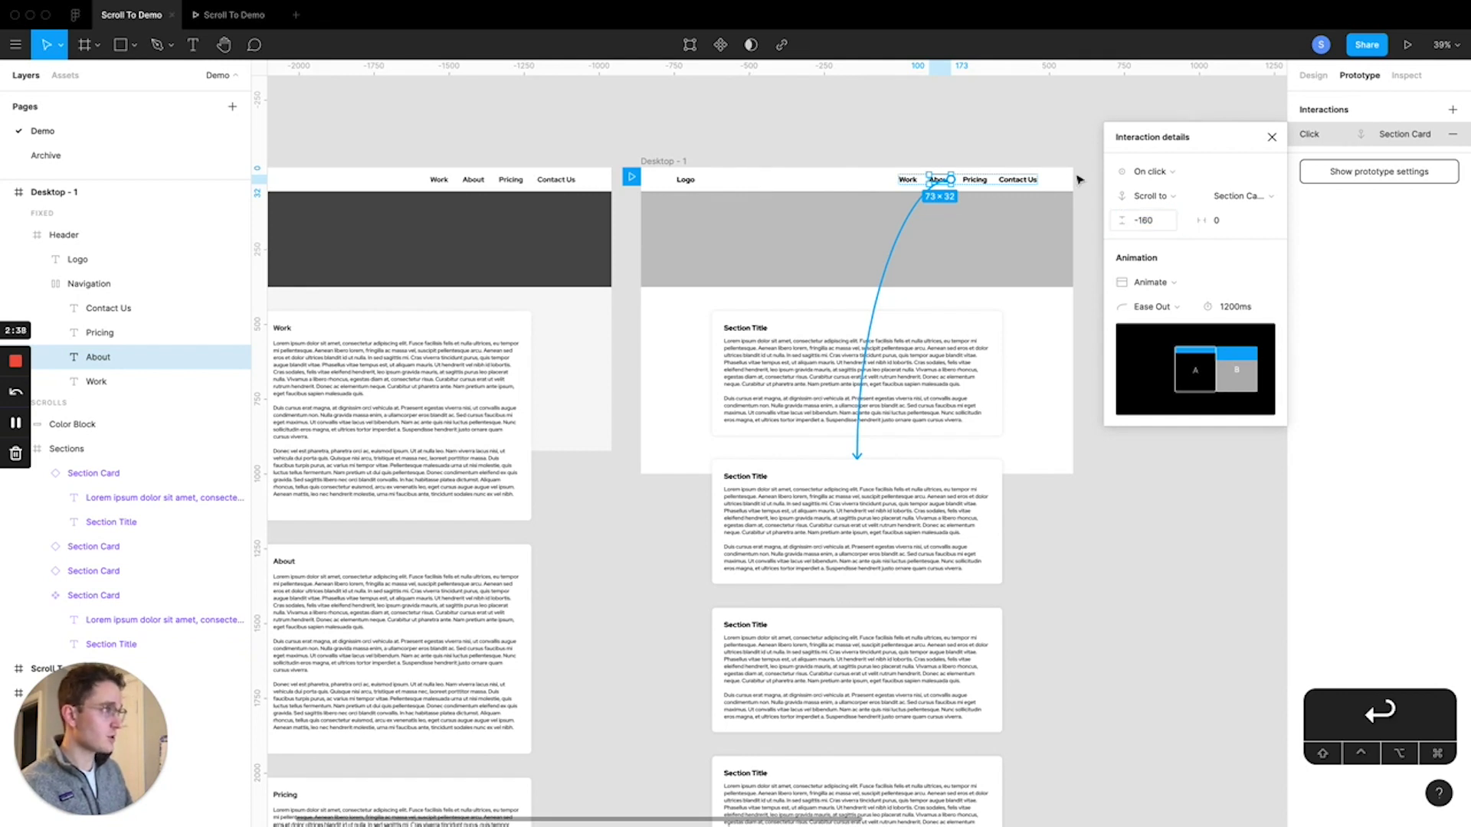
- Set the vertical offset of the Pricing and Contact Us items' Scroll to interactions to -160
{"action": "left_click", "coordinate": [973, 179]}
{"action": "left_click", "coordinate": [987, 179]}
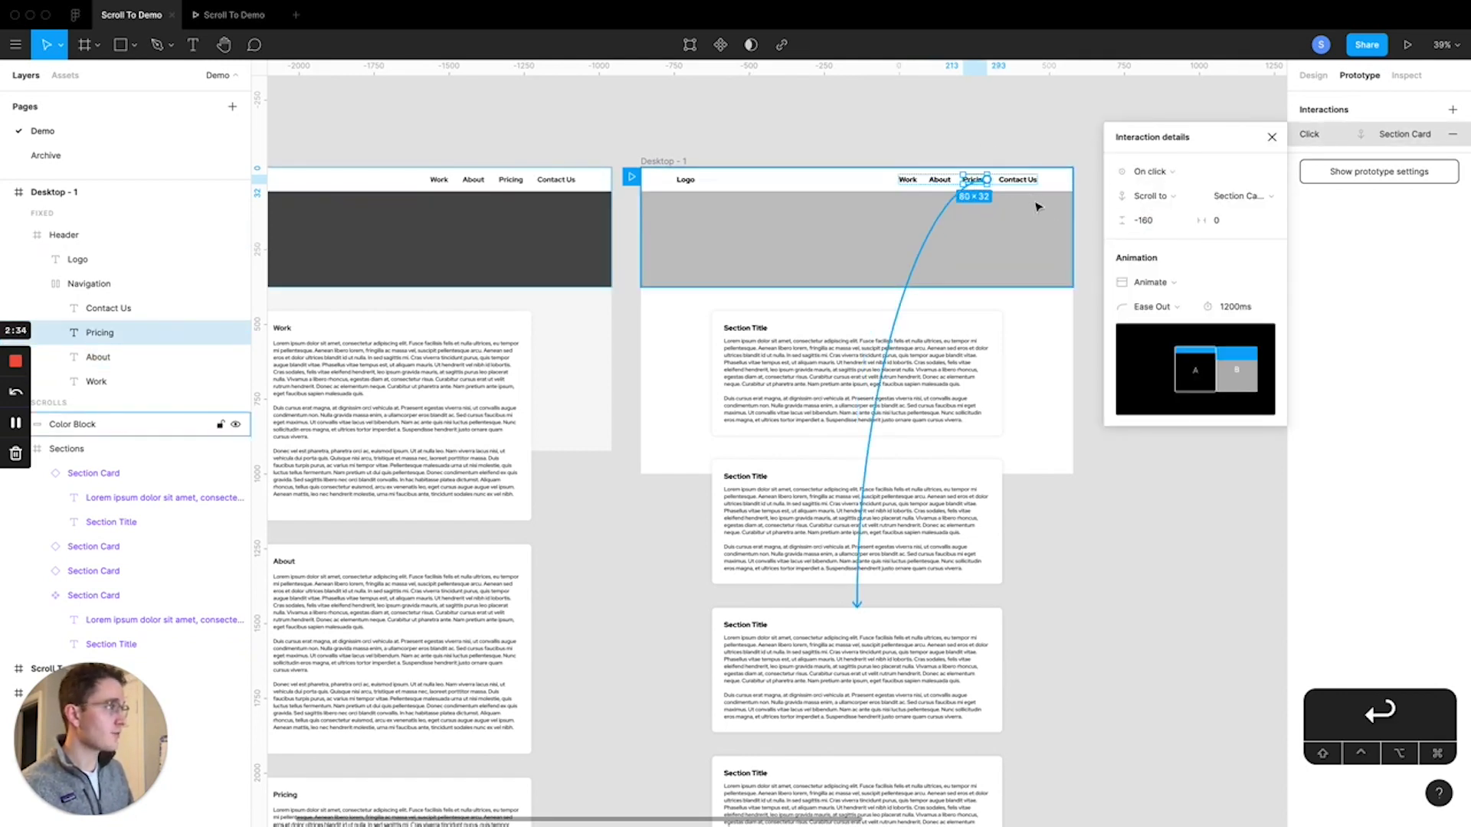
{"action": "left_click", "coordinate": [1017, 179]}
{"action": "left_click", "coordinate": [1001, 204]}
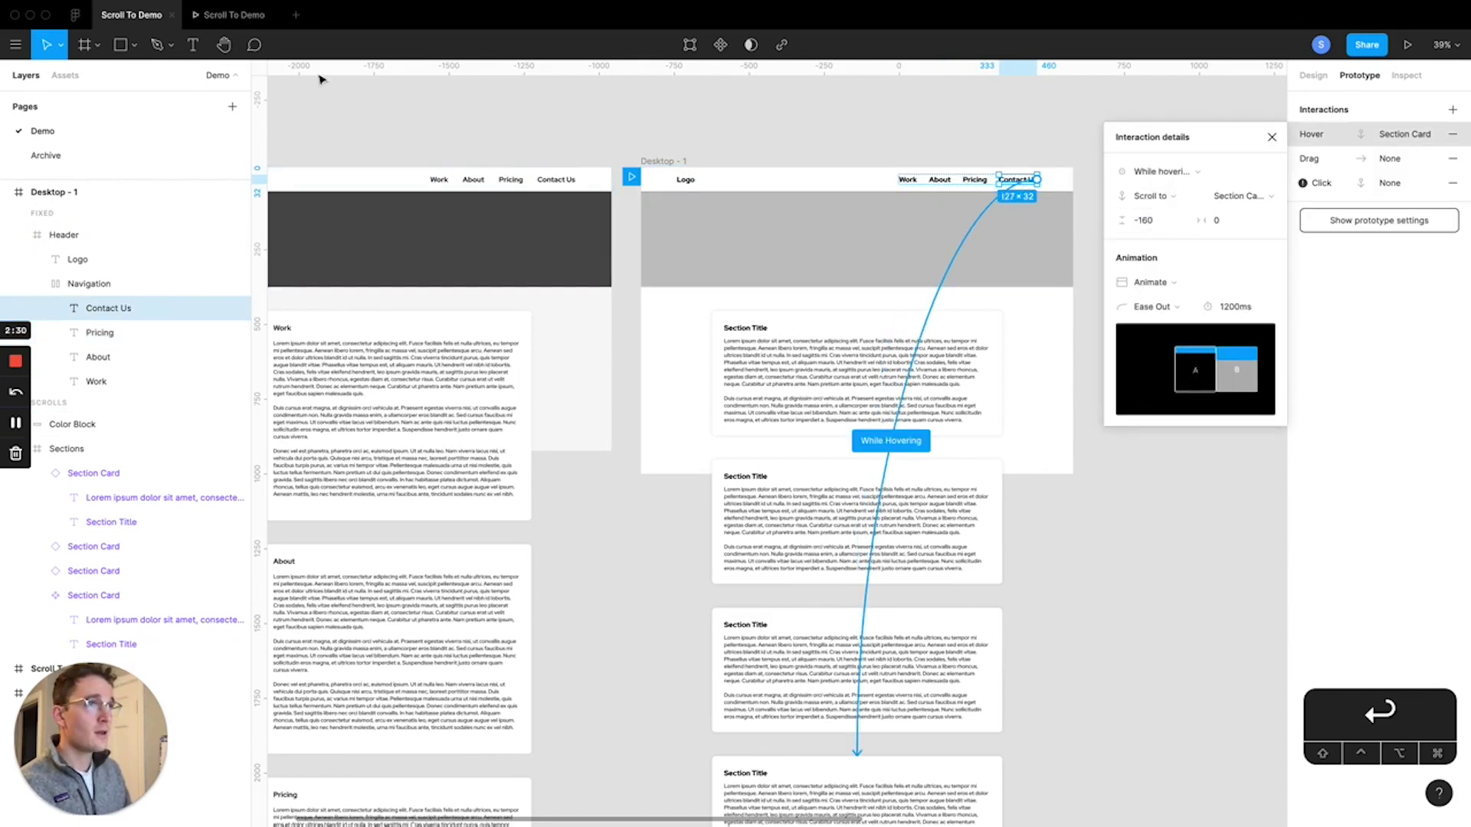
- Test the About, Pricing and Contact Us links in the prototype preview with their offsets applied
{"action": "left_click", "coordinate": [239, 15]}
{"action": "left_click", "coordinate": [969, 80]}
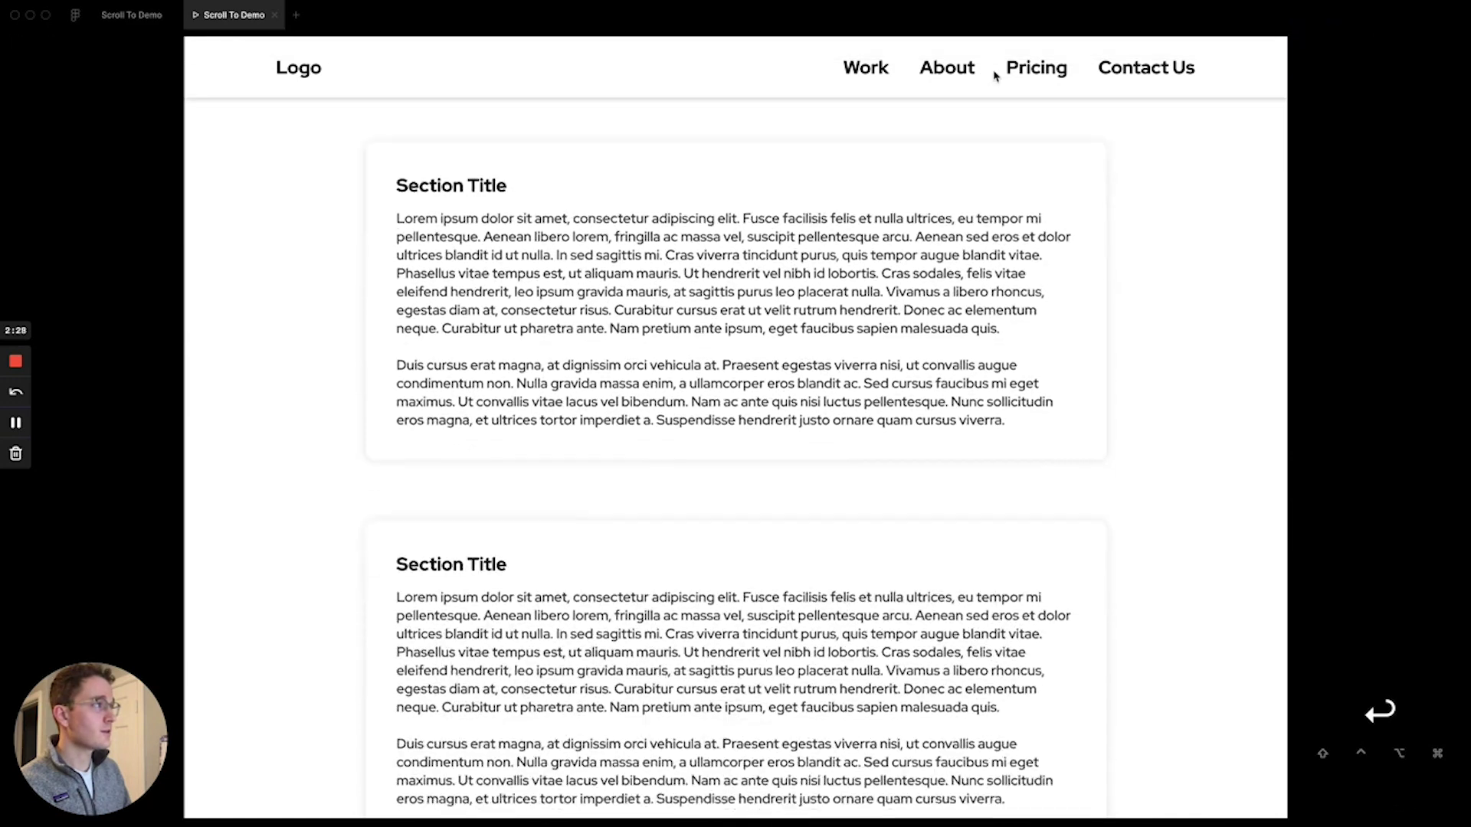
{"action": "left_click", "coordinate": [1014, 66]}
{"action": "left_click", "coordinate": [1118, 71]}
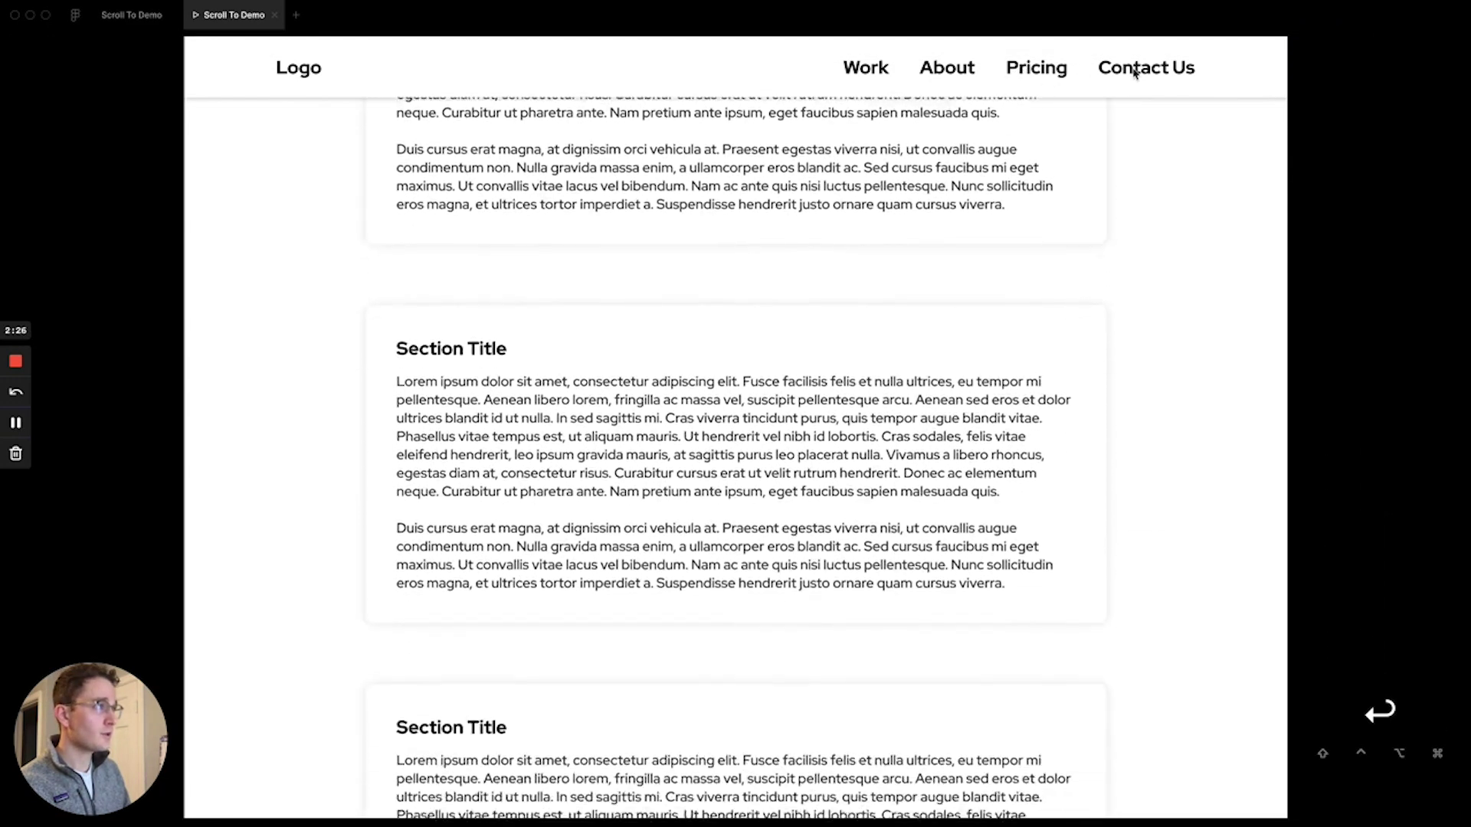
{"action": "left_click", "coordinate": [1119, 88]}
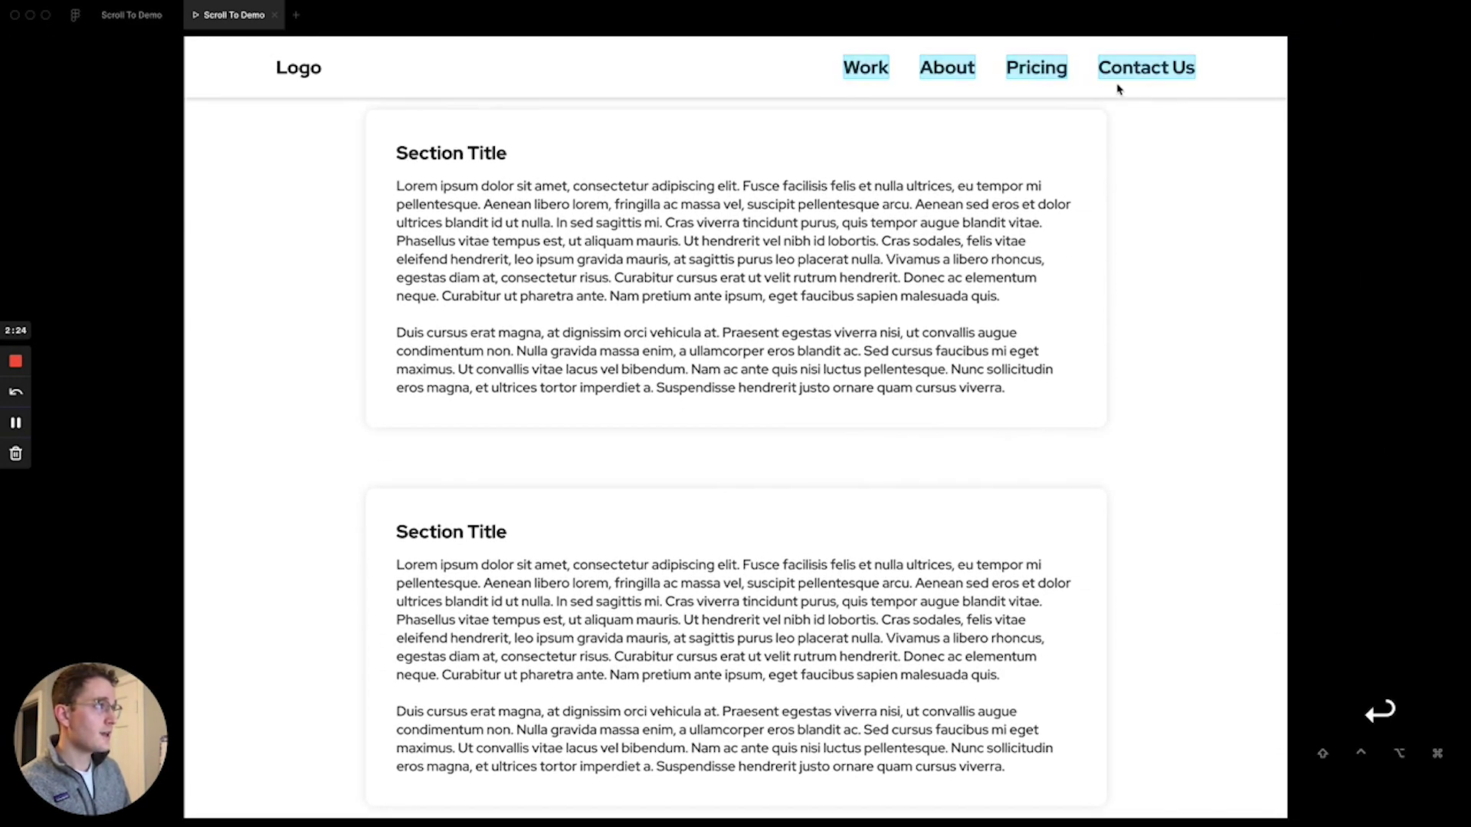
- Retest the Pricing and Contact Us links in the prototype preview to compare where their cards stop
{"action": "left_click", "coordinate": [1150, 68]}
{"action": "left_click", "coordinate": [1064, 75]}
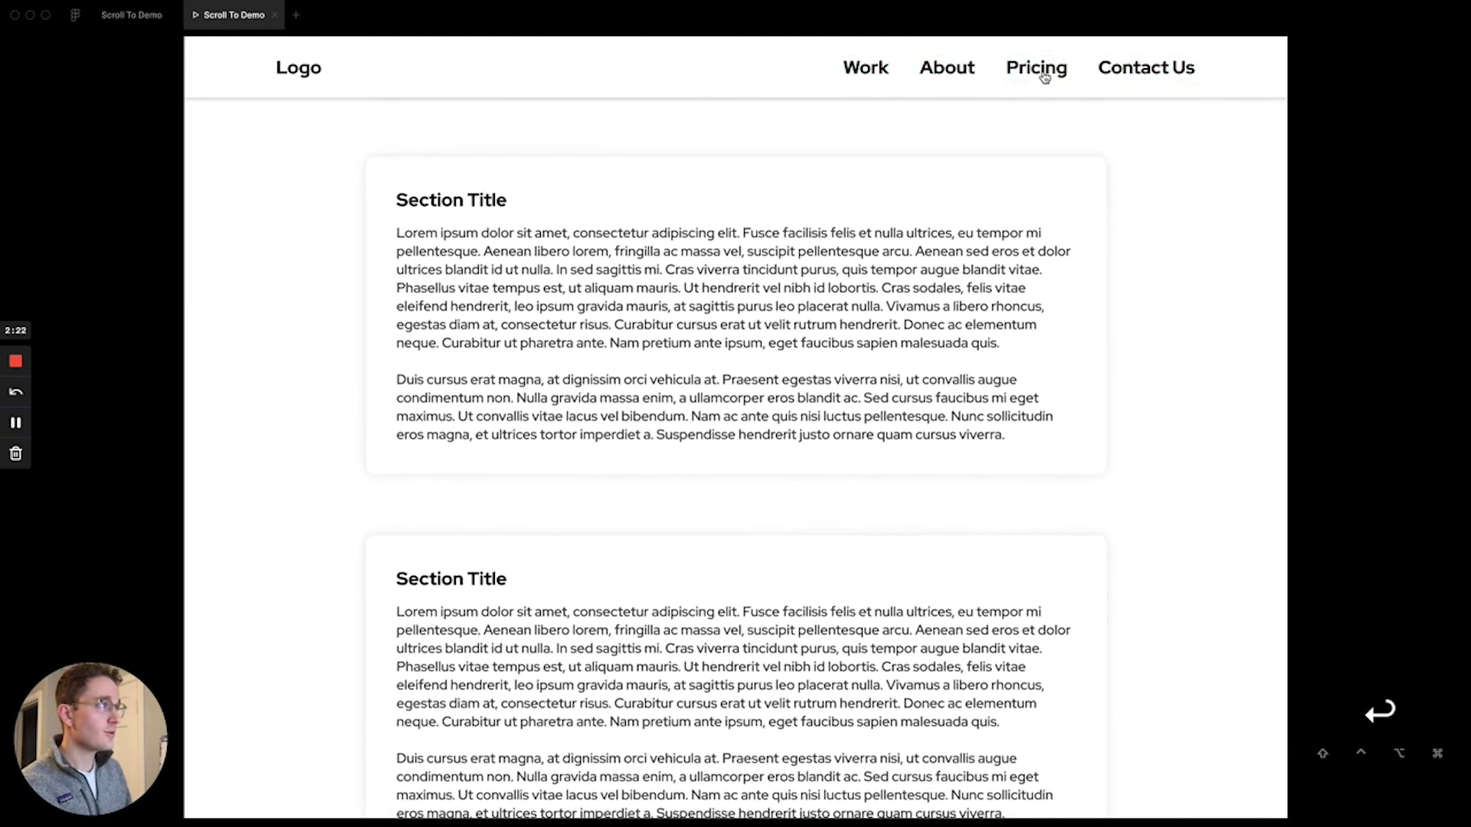
{"action": "left_click", "coordinate": [1134, 70]}
{"action": "left_click", "coordinate": [1136, 74]}
{"action": "scroll", "coordinate": [833, 426], "scroll_direction": "down", "scroll_amount": 1}
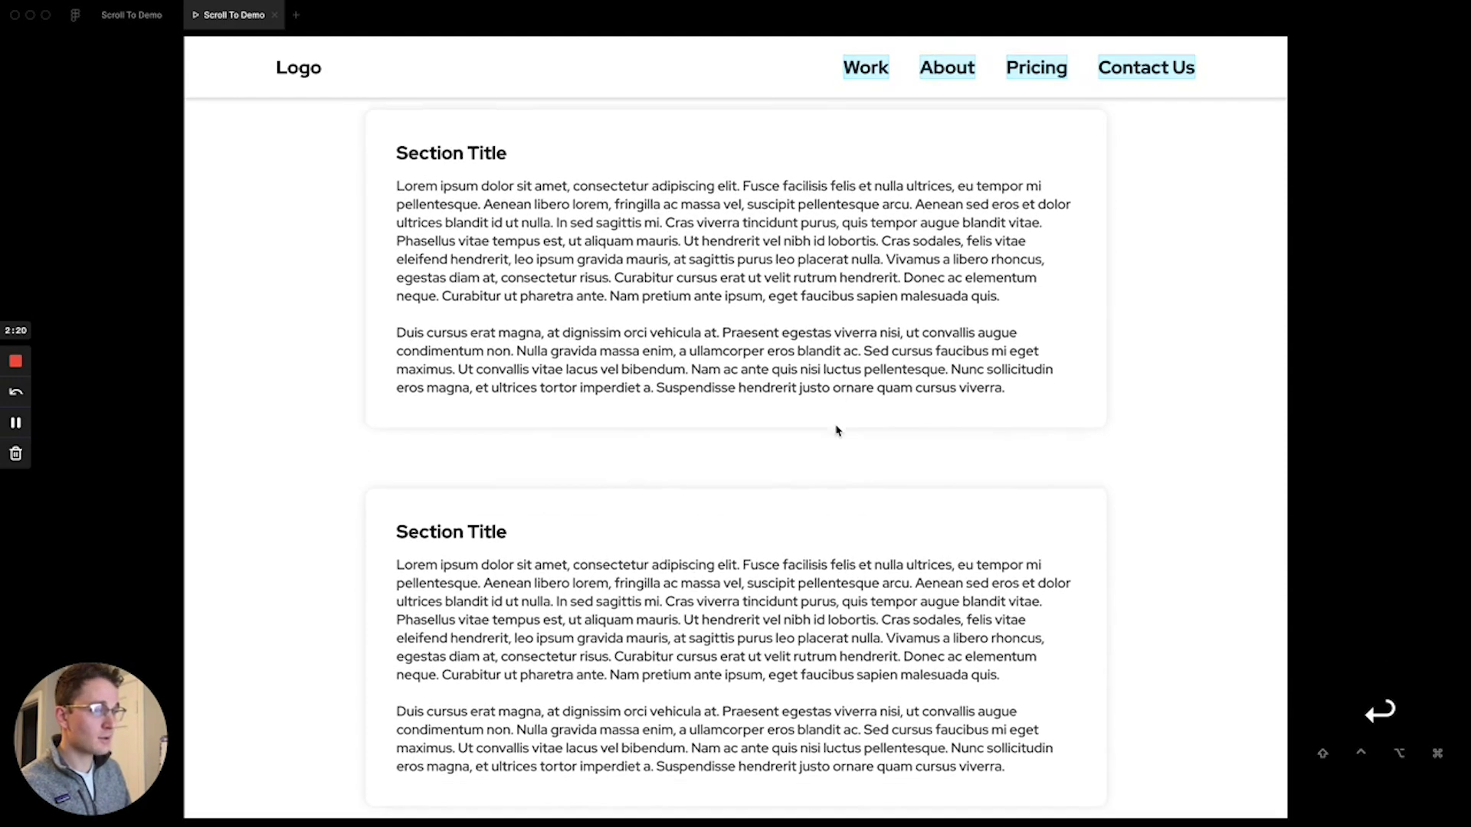
- Back in the design file, extend the bottom edge of the Sections frame to a height of about 2467
{"action": "left_click", "coordinate": [131, 14]}
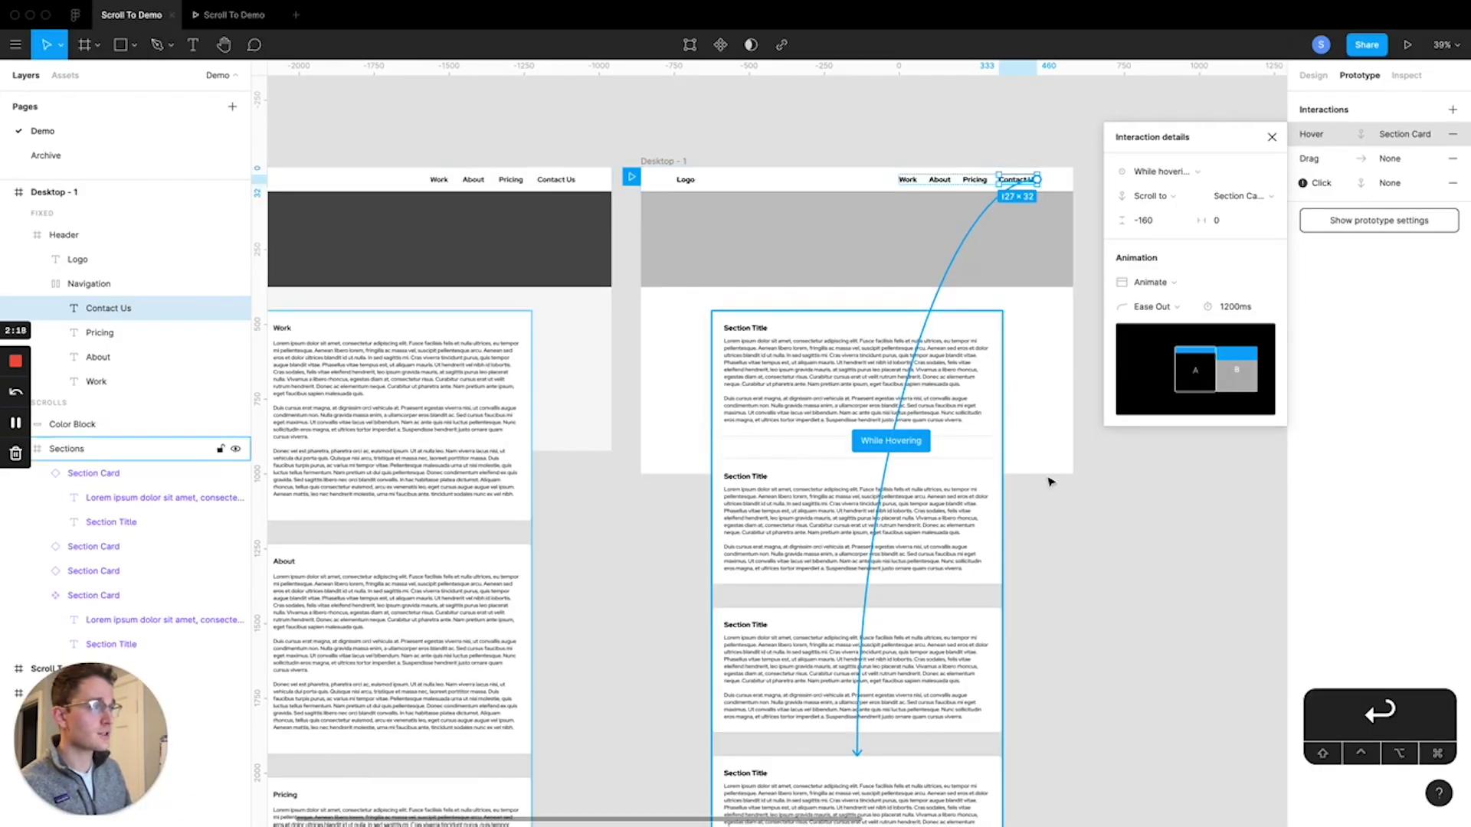
{"action": "left_click", "coordinate": [980, 447]}
{"action": "left_click_drag", "start_coordinate": [1000, 669], "coordinate": [938, 334]}
{"action": "left_click", "coordinate": [732, 515]}
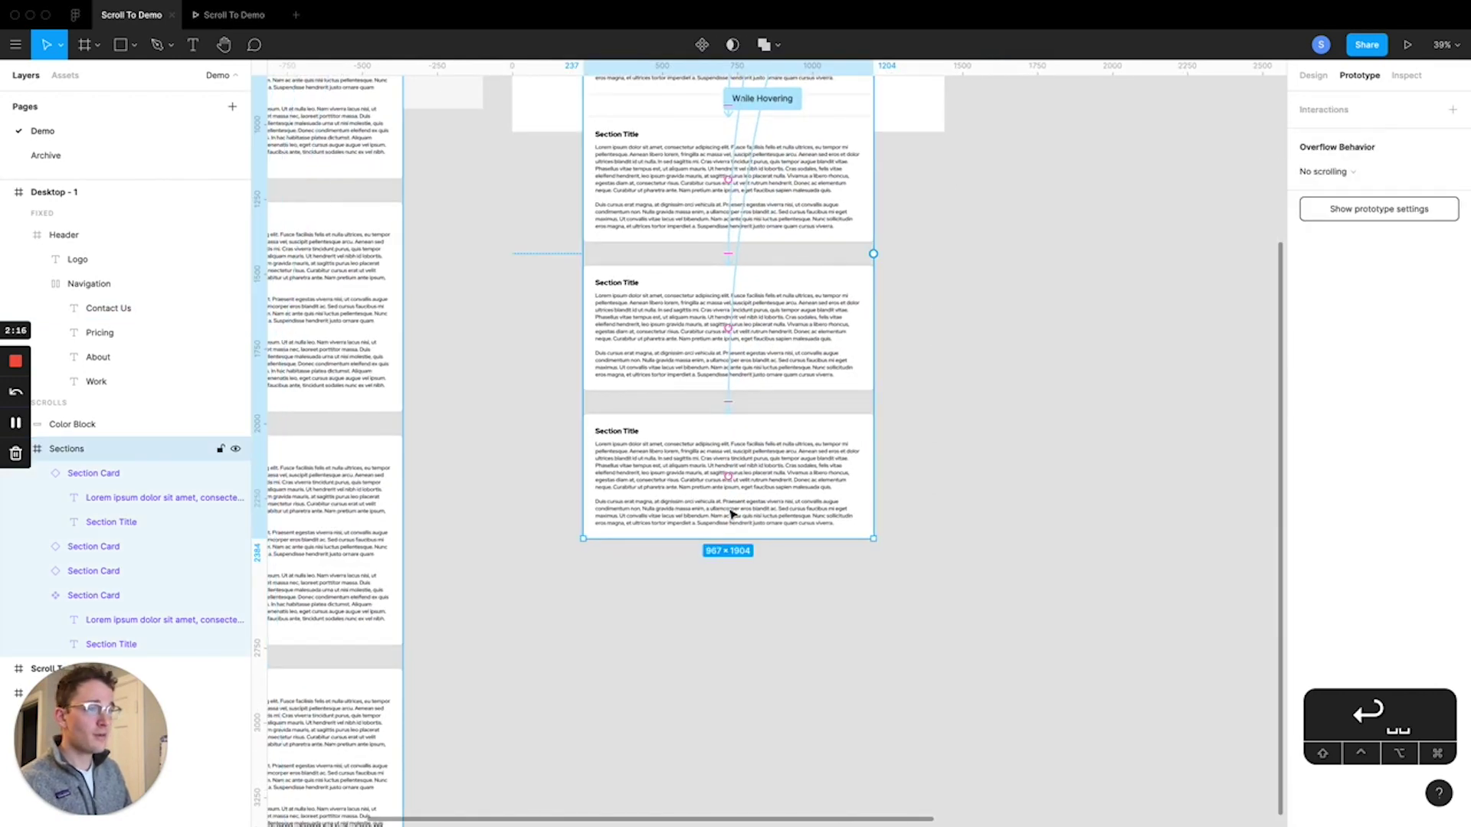
{"action": "left_click_drag", "start_coordinate": [735, 540], "coordinate": [750, 707]}
- Test the Contact Us link in the prototype preview with the extended Sections frame
{"action": "left_click", "coordinate": [233, 15]}
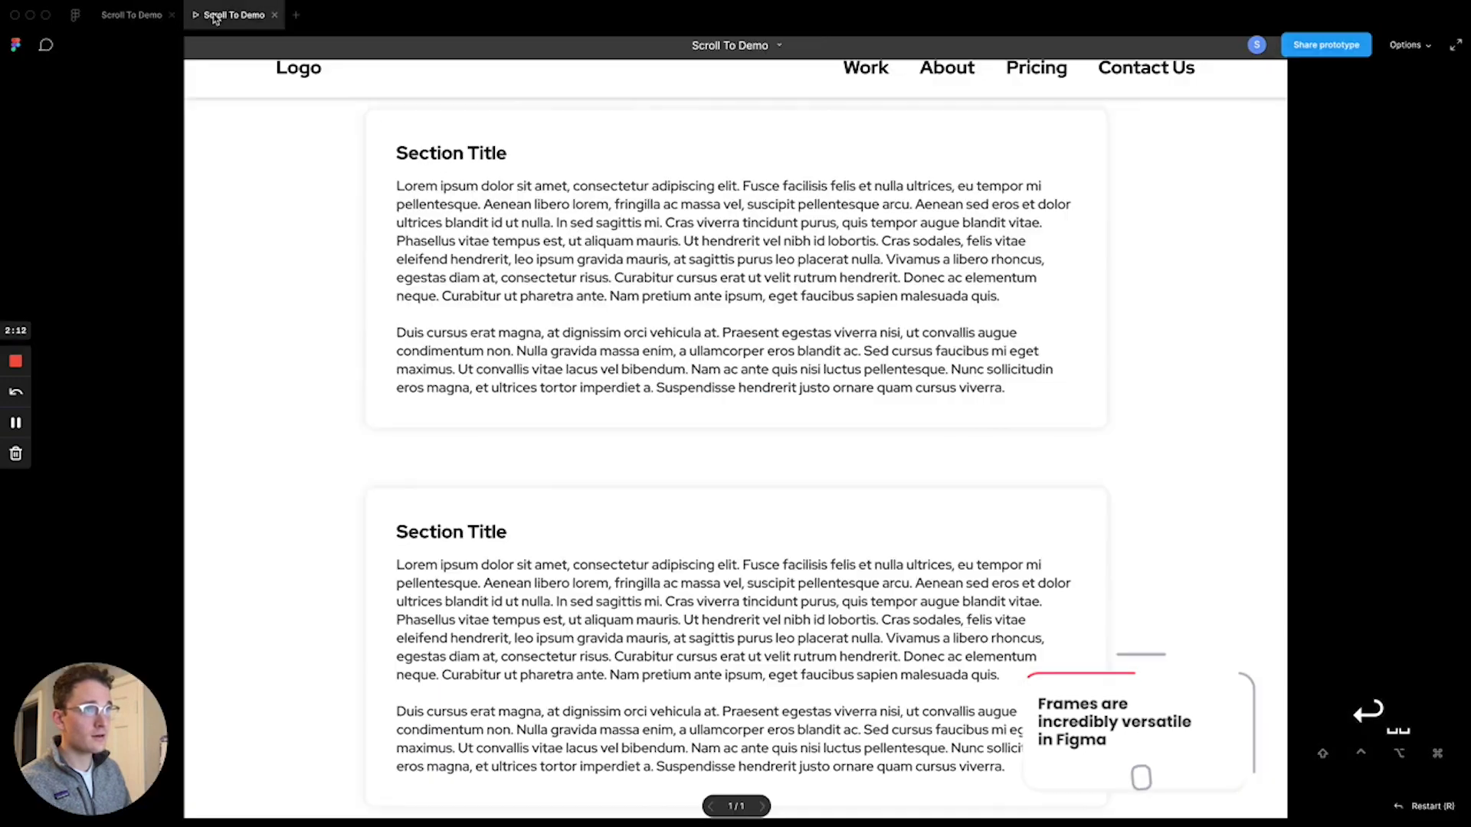
{"action": "scroll", "coordinate": [677, 371], "scroll_direction": "down", "scroll_amount": 5}
{"action": "scroll", "coordinate": [678, 376], "scroll_direction": "down", "scroll_amount": 5}
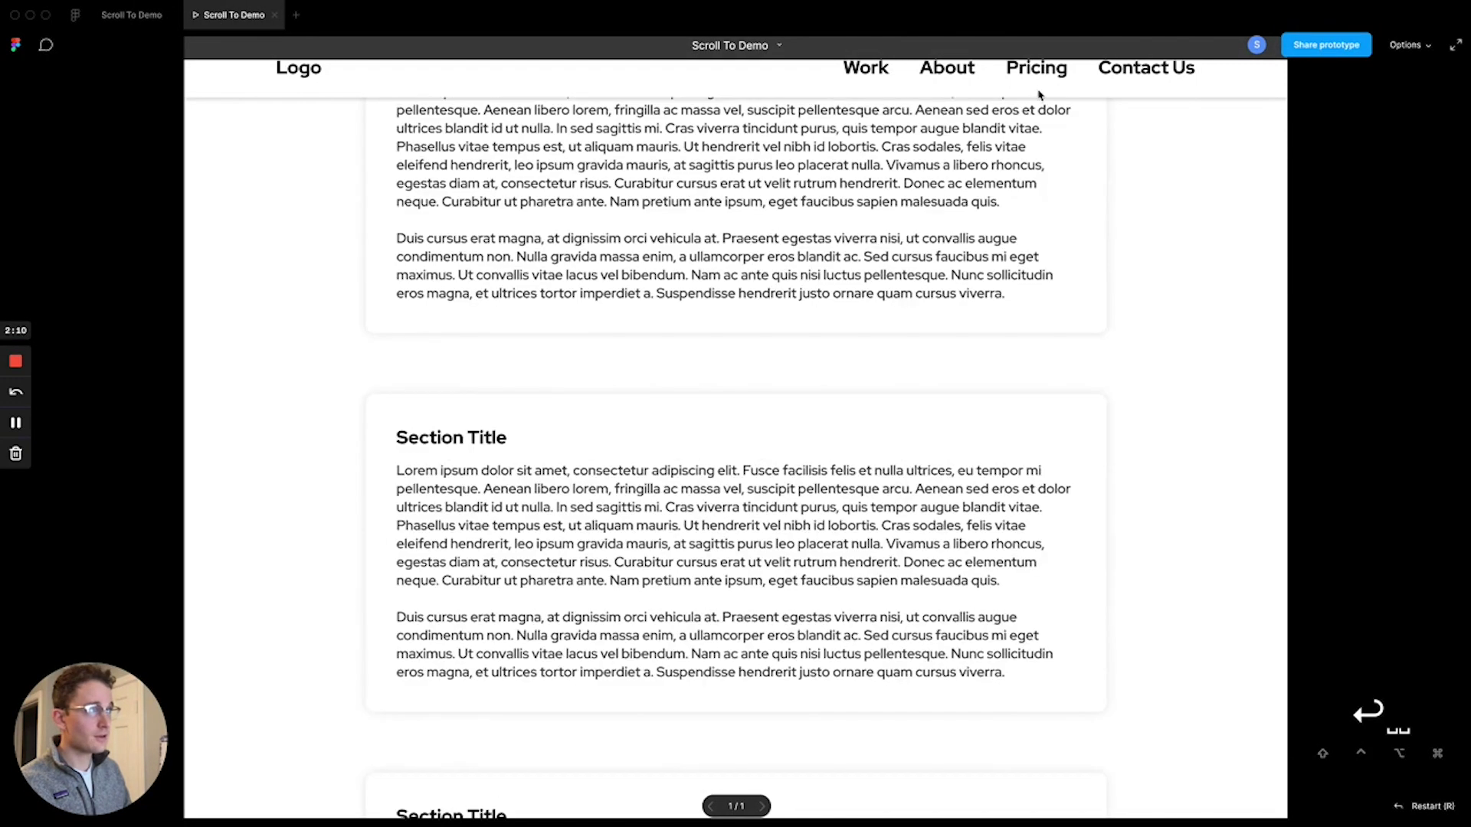
{"action": "left_click", "coordinate": [1120, 68]}
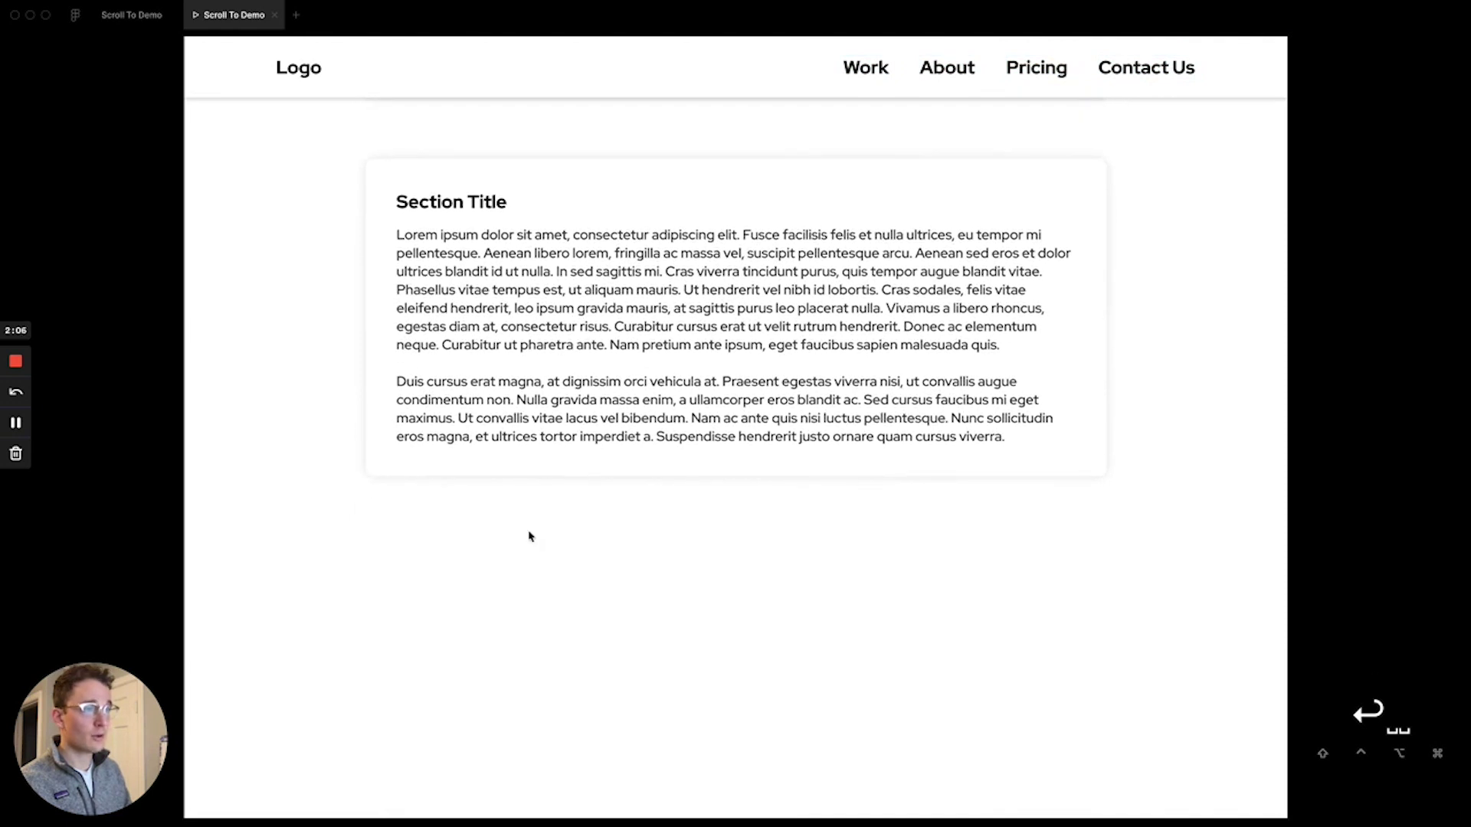
- Back in the design file, undo the extension of the Sections frame and deselect it
{"action": "left_click", "coordinate": [131, 14]}
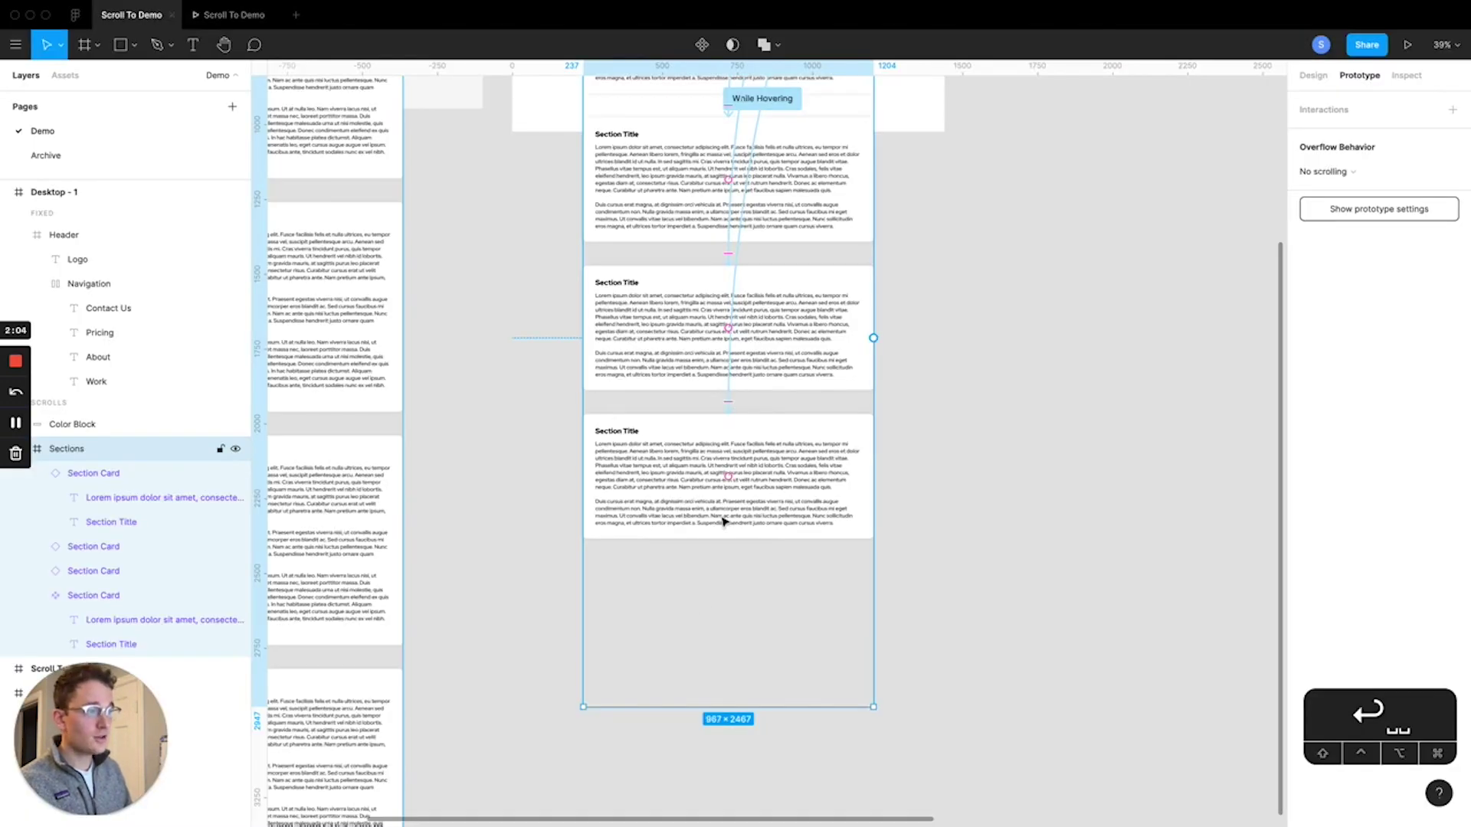
{"action": "left_click", "coordinate": [683, 444]}
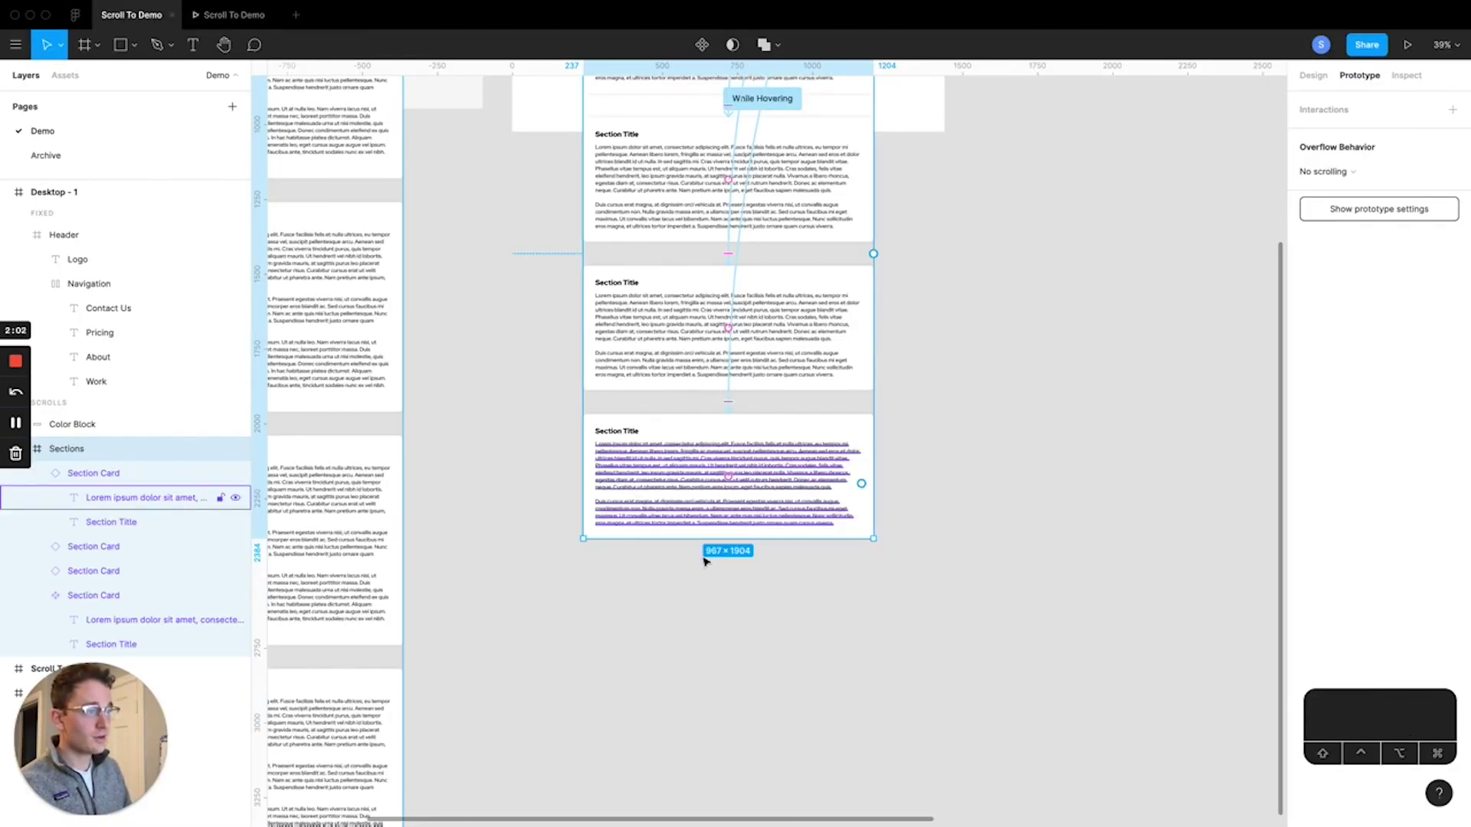
{"action": "left_click", "coordinate": [715, 667]}
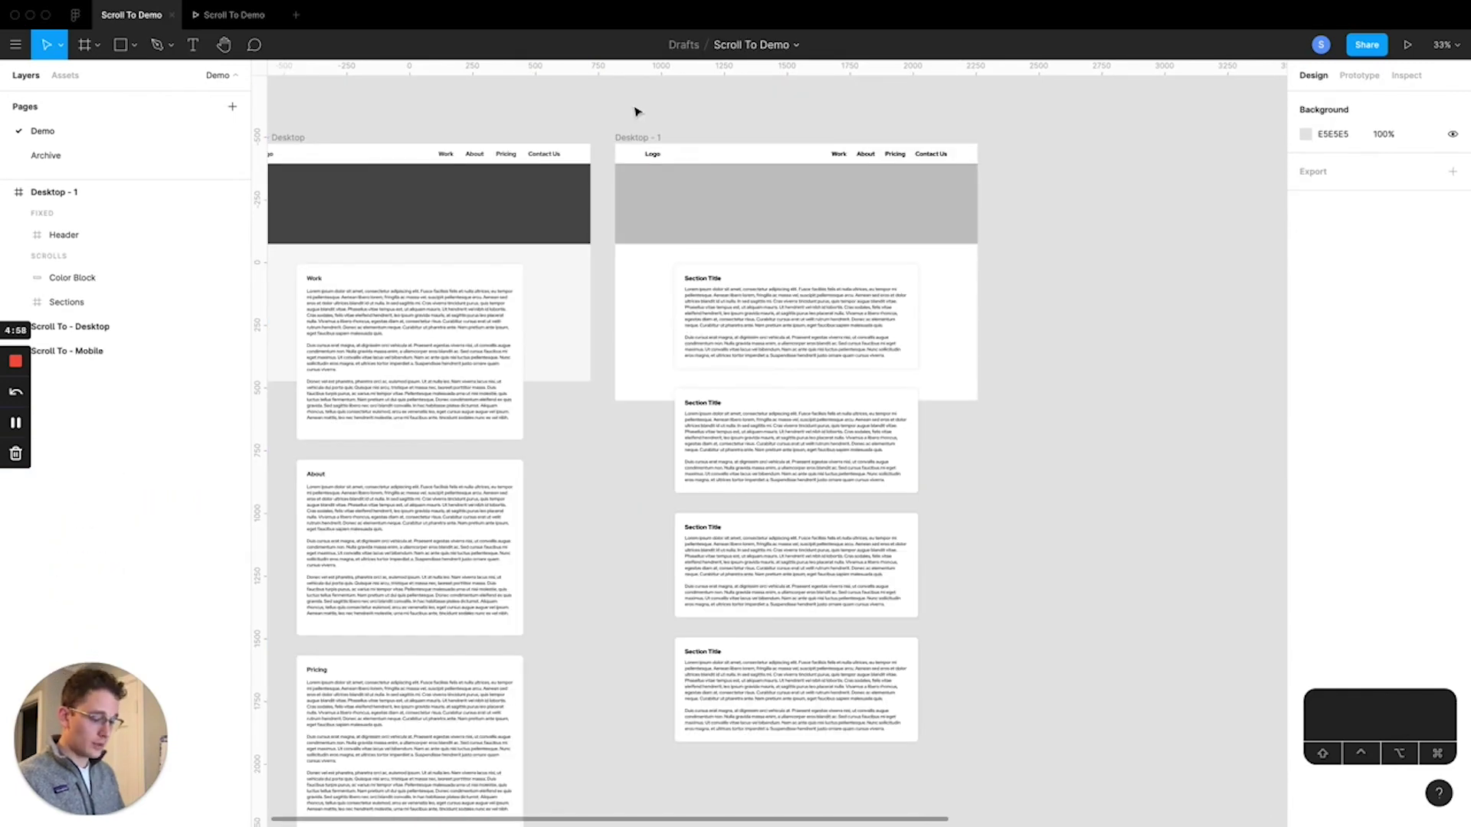
- Draw a new frame below the last section card and set its size to 1440 × 400
{"action": "key", "text": "f"}
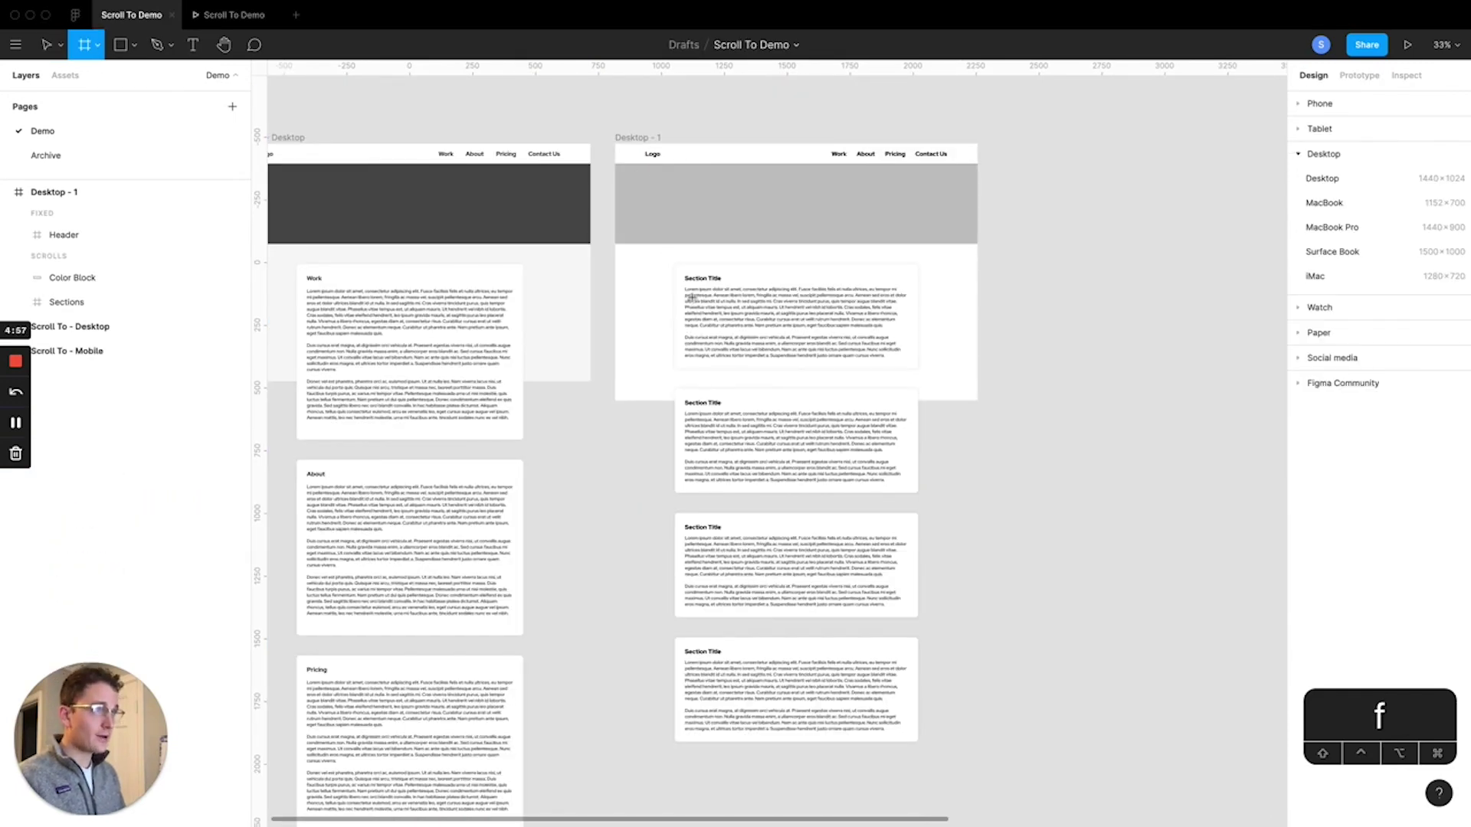
{"action": "scroll", "coordinate": [1060, 406], "scroll_direction": "down", "scroll_amount": 3}
{"action": "left_click_drag", "start_coordinate": [610, 650], "coordinate": [1003, 710]}
{"action": "type", "text": "1"}
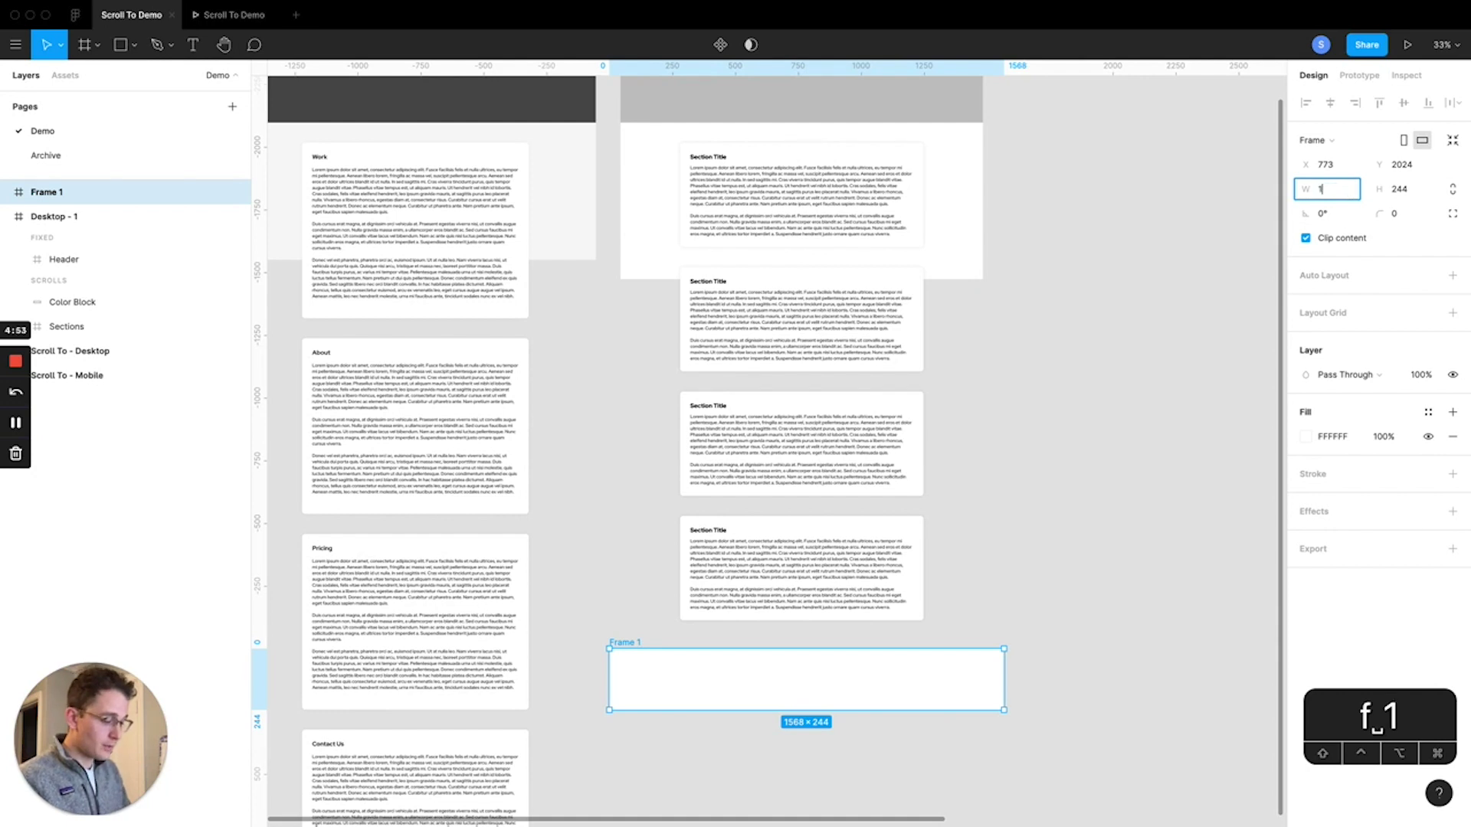
{"action": "type", "text": "440"}
{"action": "key", "text": "Tab"}
{"action": "type", "text": "400"}
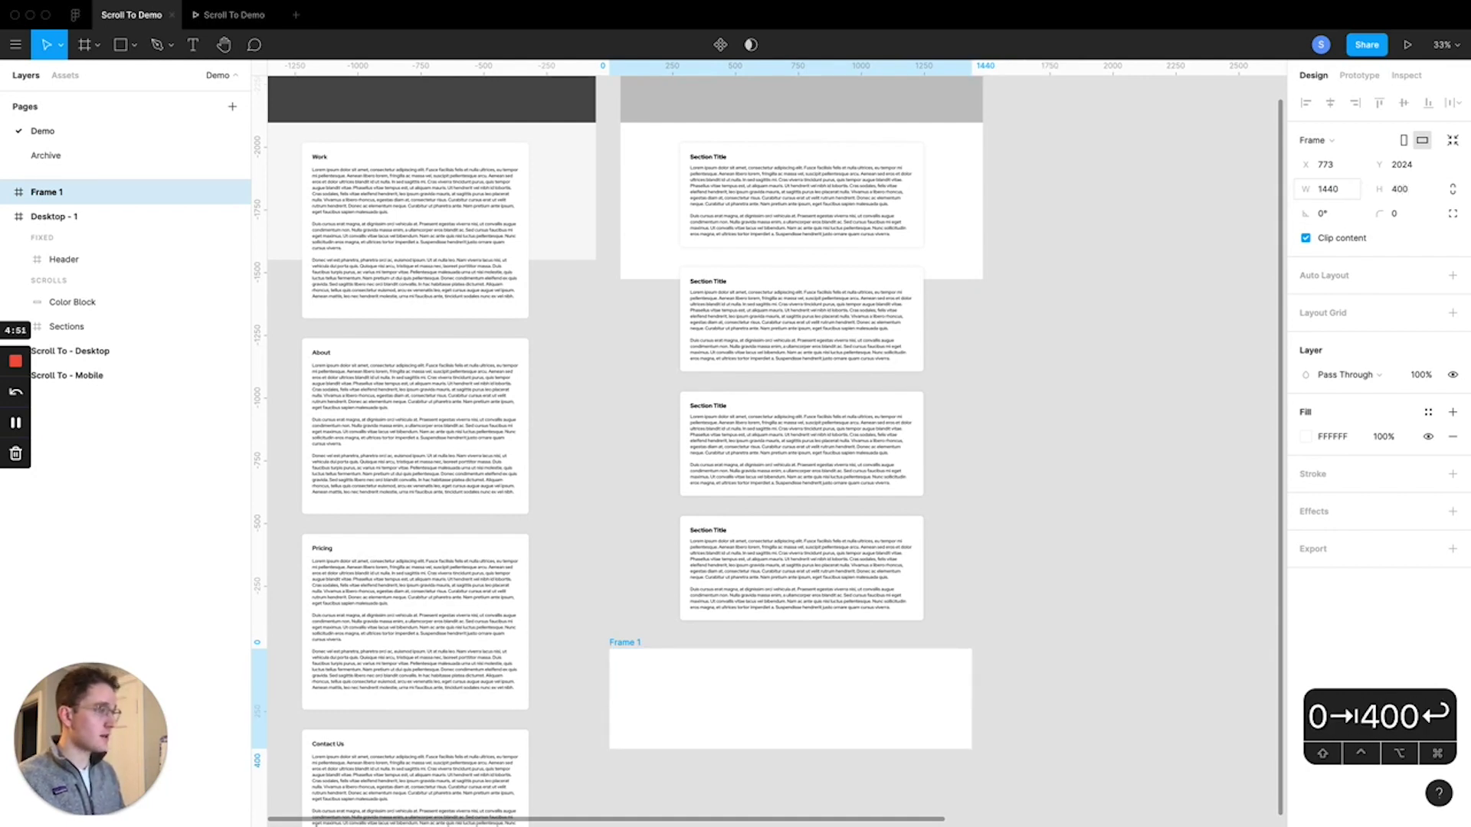
{"action": "key", "text": "Return"}
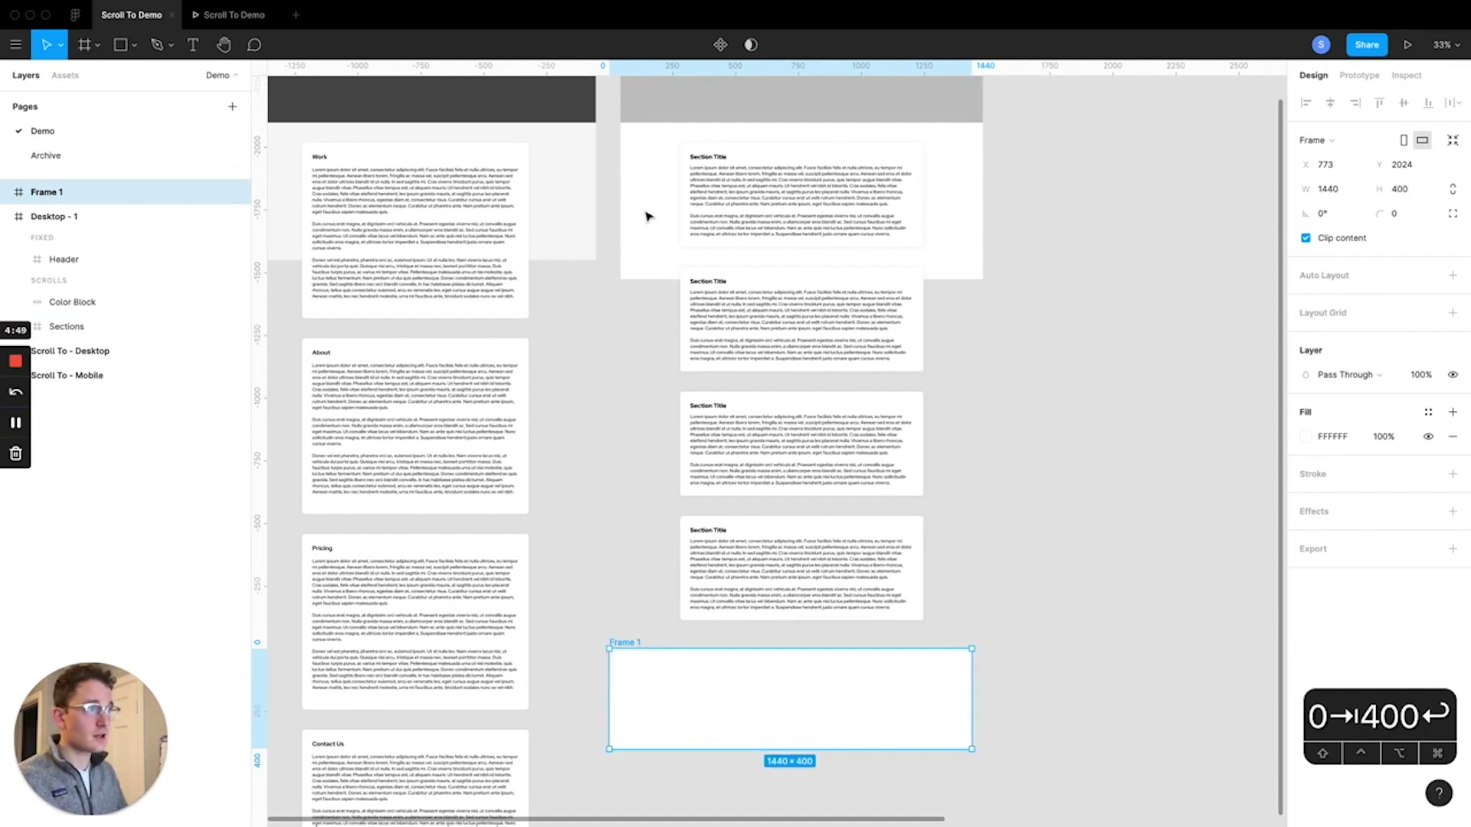
- Rename the new frame below the section cards as Padding
{"action": "left_click", "coordinate": [649, 217]}
{"action": "scroll", "coordinate": [614, 368], "scroll_direction": "up", "scroll_amount": 3}
{"action": "left_click", "coordinate": [650, 115]}
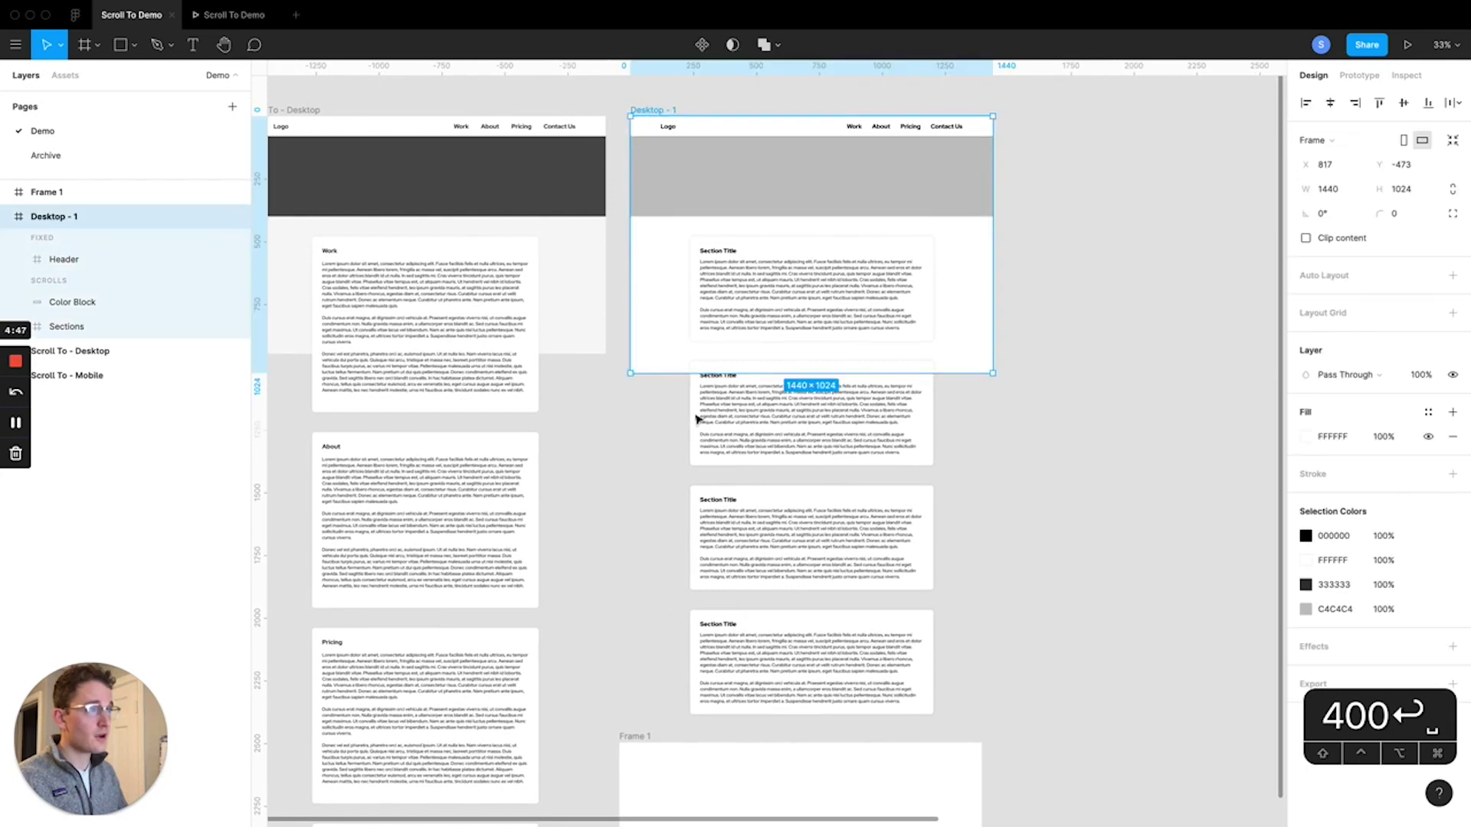
{"action": "scroll", "coordinate": [663, 500], "scroll_direction": "down", "scroll_amount": 2}
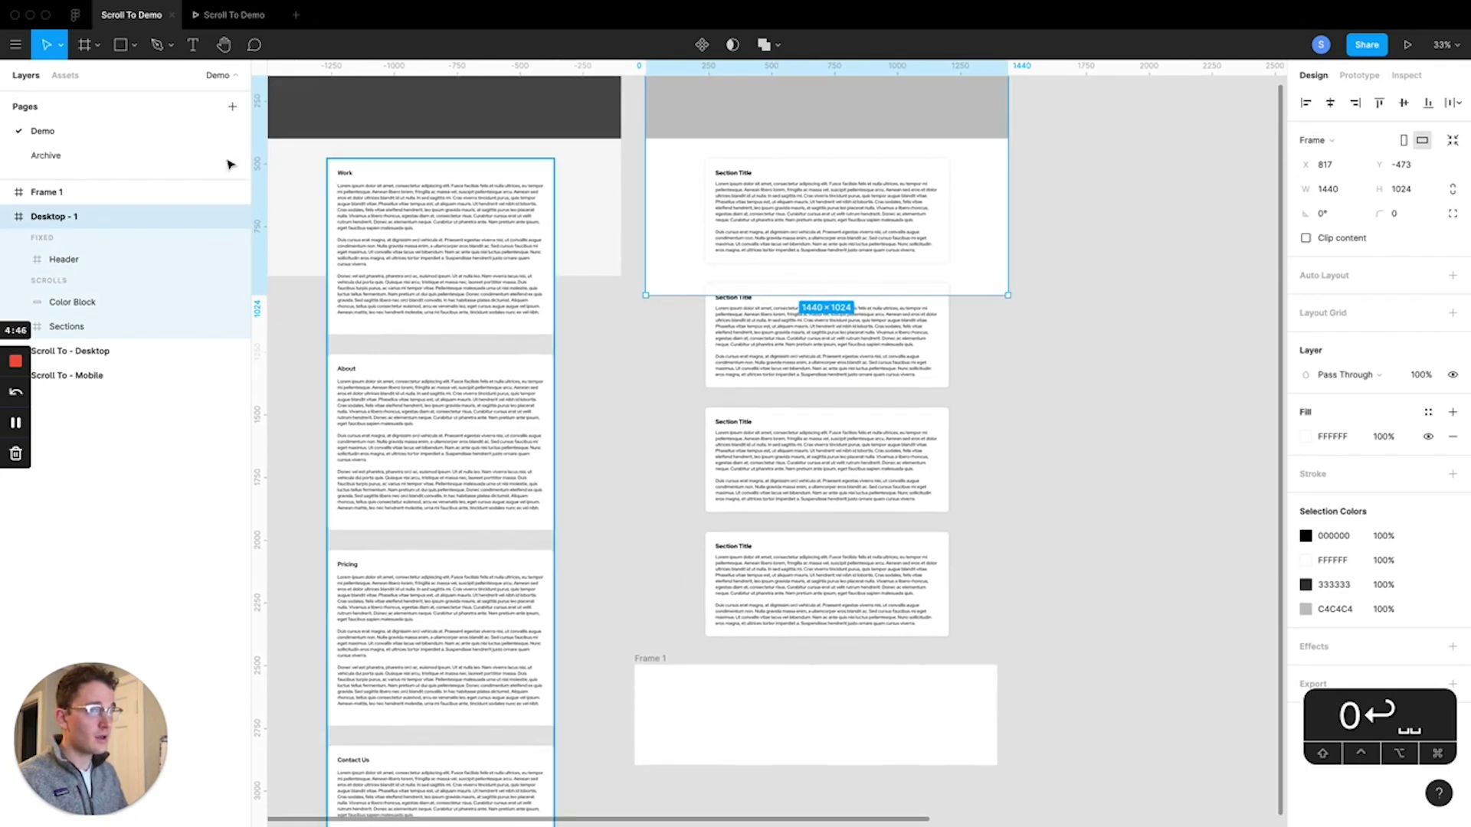
{"action": "left_click", "coordinate": [74, 198]}
{"action": "double_click", "coordinate": [76, 197]}
{"action": "type", "text": "Padd"}
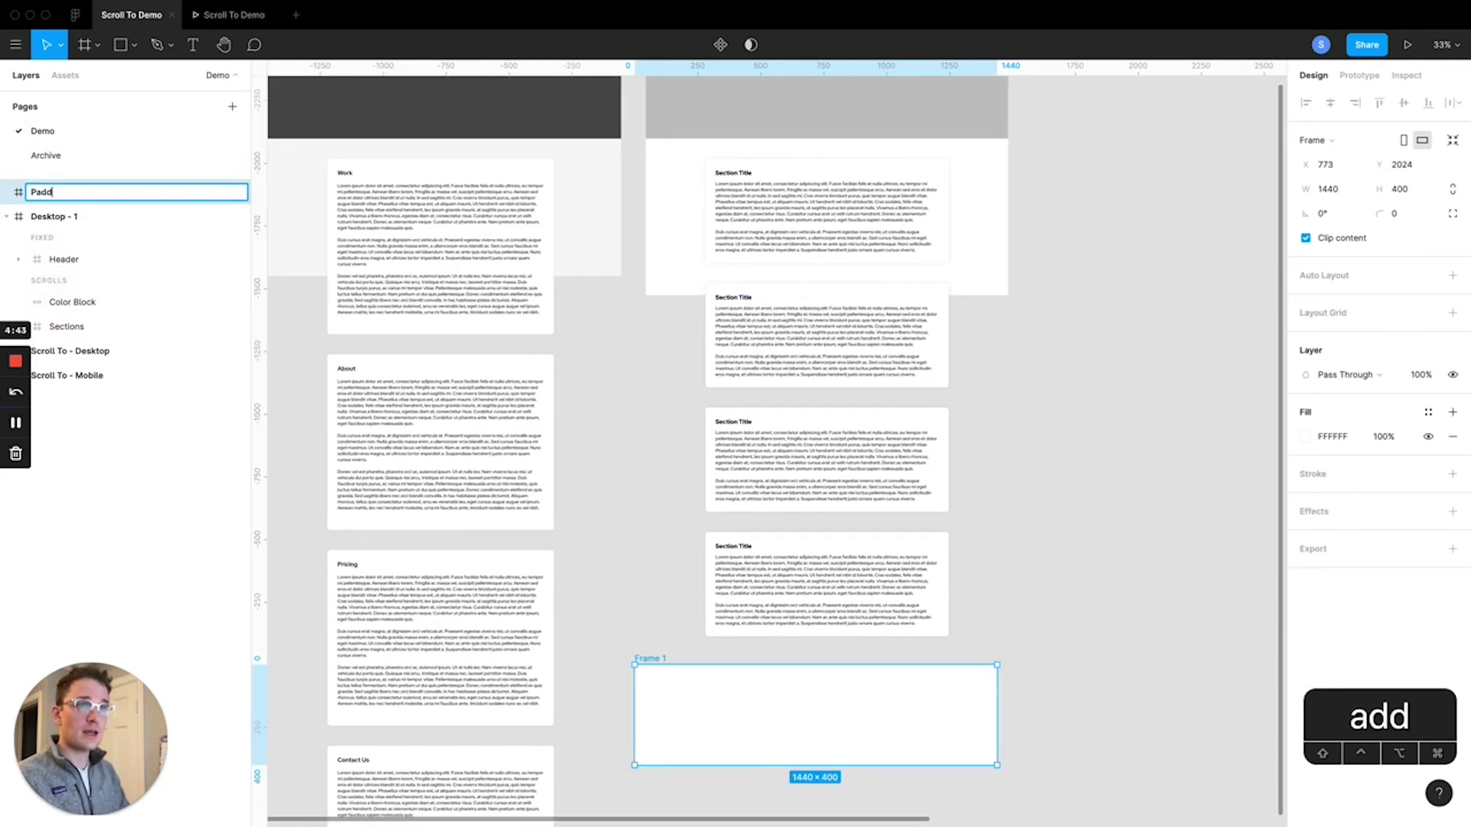
{"action": "type", "text": "ing"}
{"action": "key", "text": "Return"}
- Nest the Padding frame inside Desktop - 1 beneath Sections and centre it horizontally
{"action": "left_click_drag", "start_coordinate": [82, 197], "coordinate": [109, 338]}
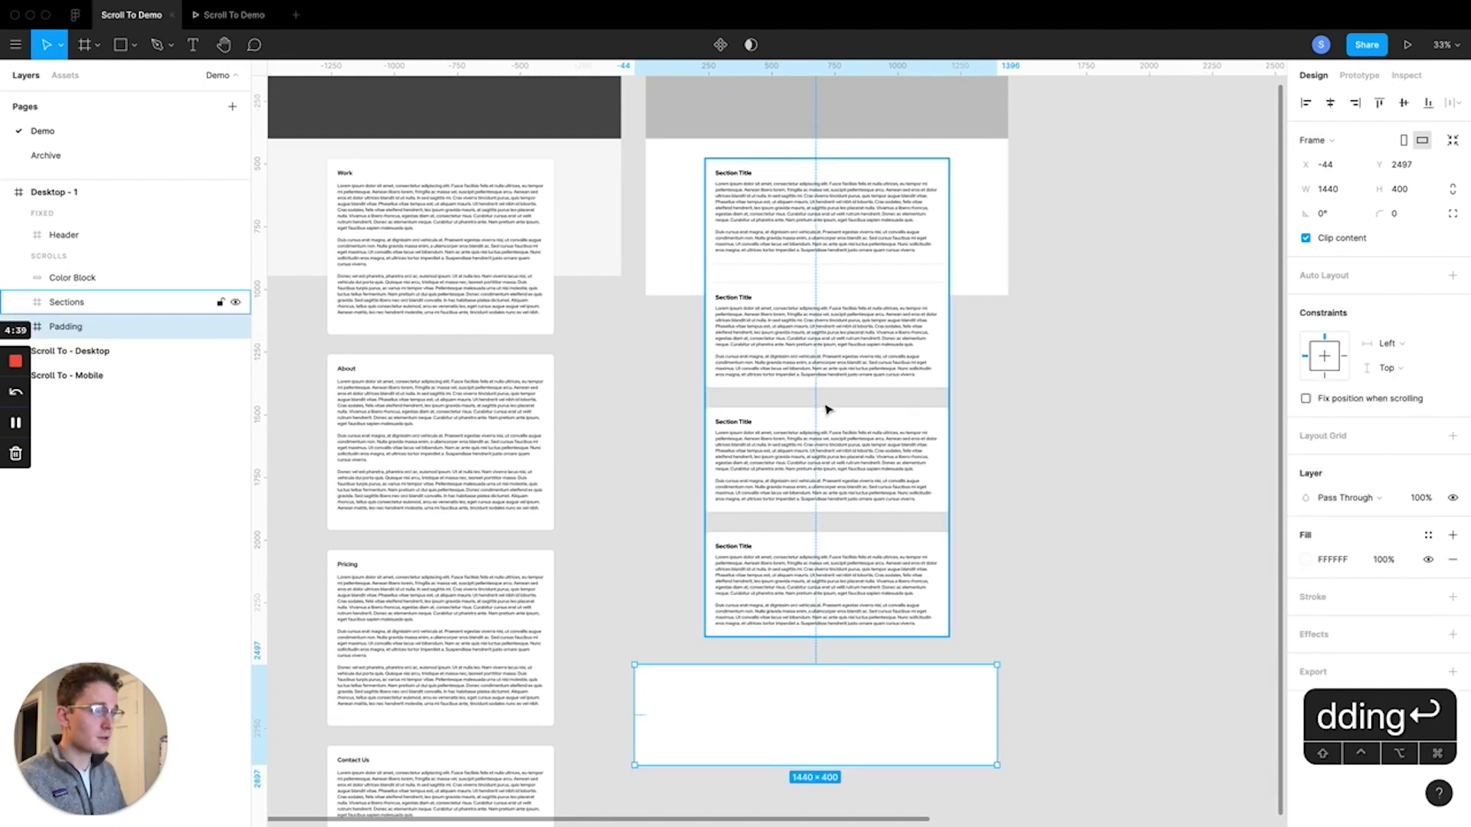
{"action": "left_click", "coordinate": [1331, 102]}
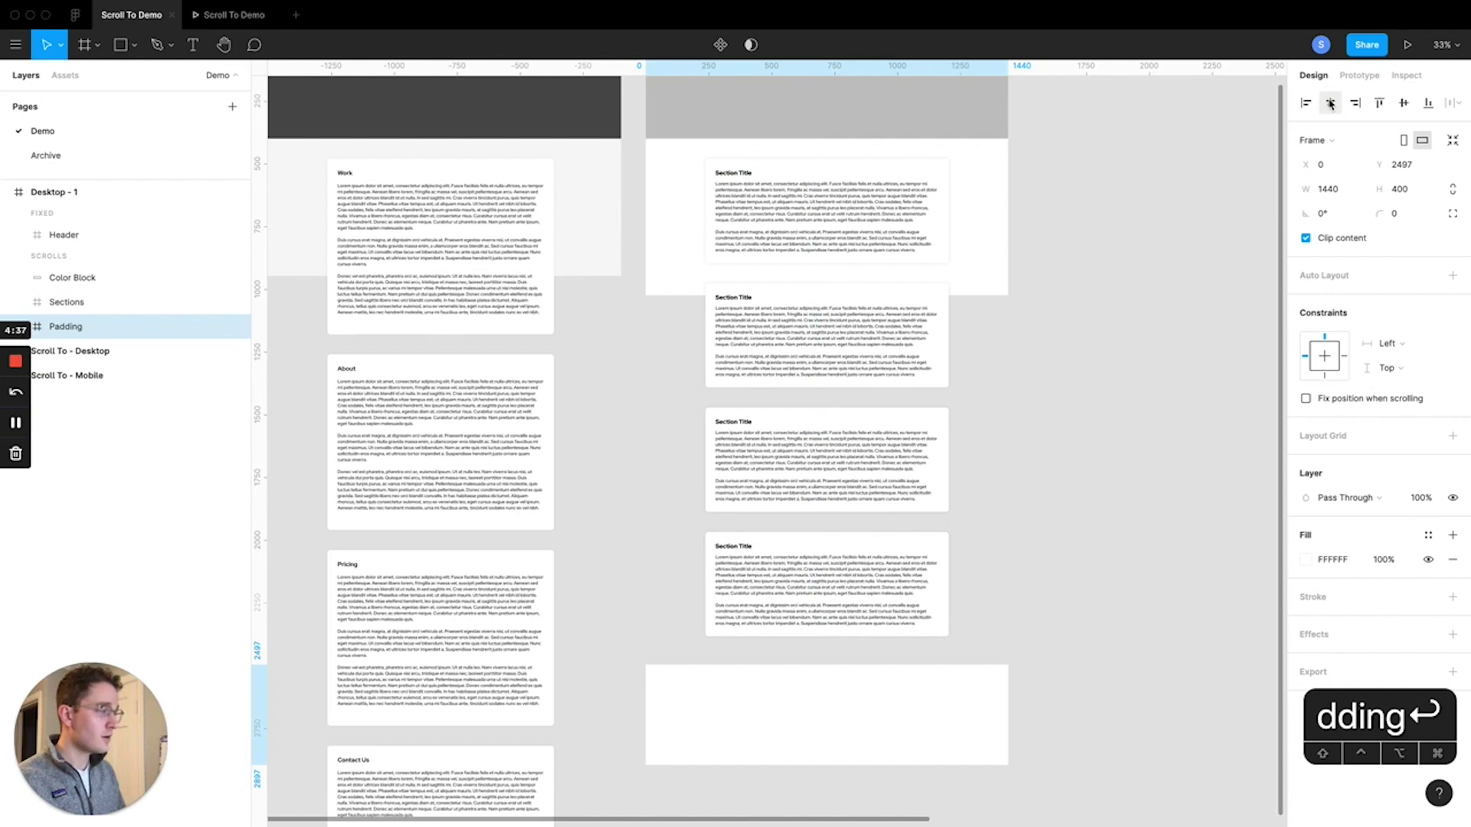
- Test the Contact Us link in the prototype preview with the Padding frame in place
{"action": "left_click", "coordinate": [233, 16]}
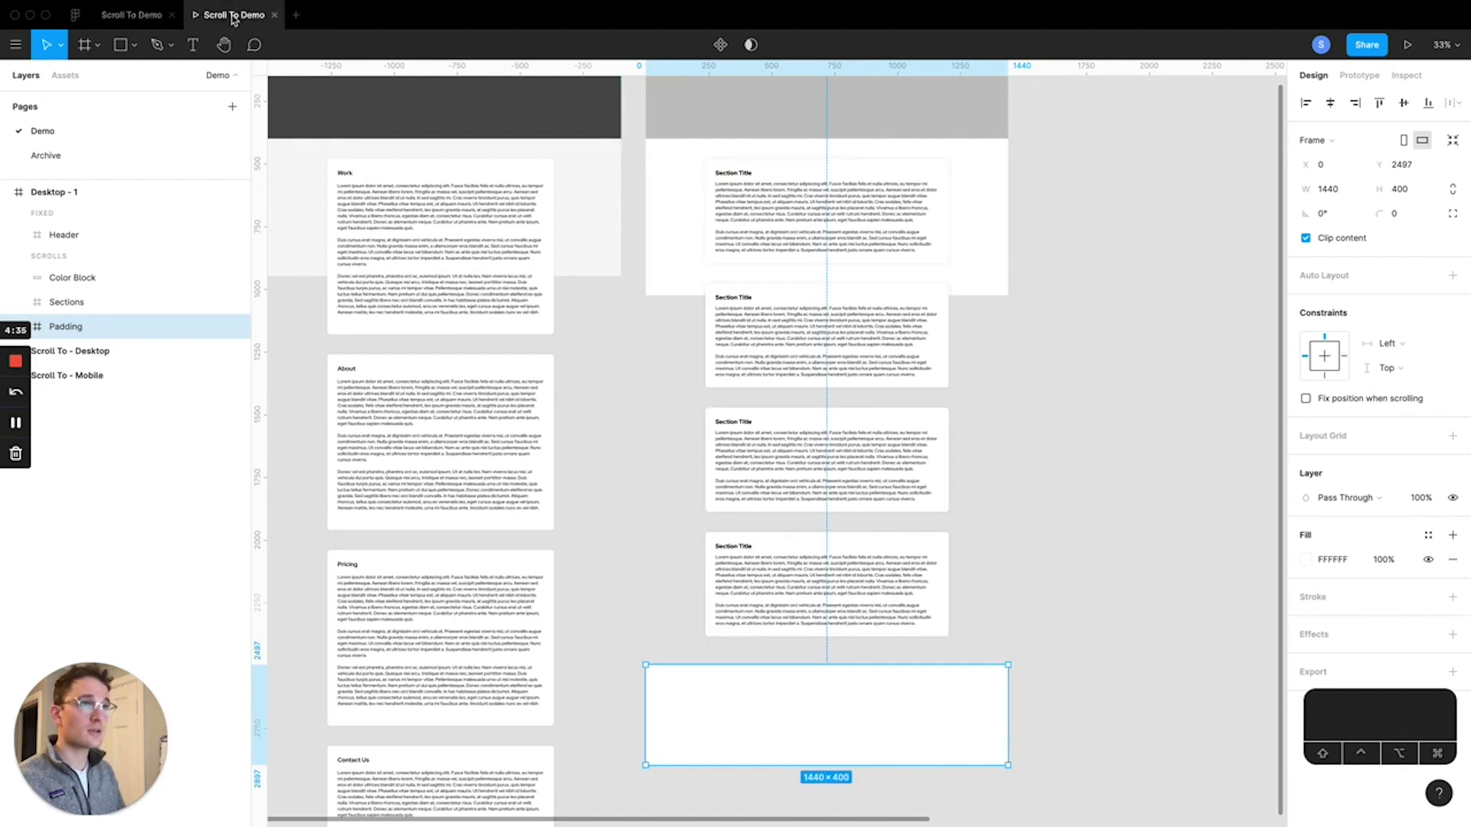
{"action": "scroll", "coordinate": [1141, 71], "scroll_direction": "down", "scroll_amount": 6}
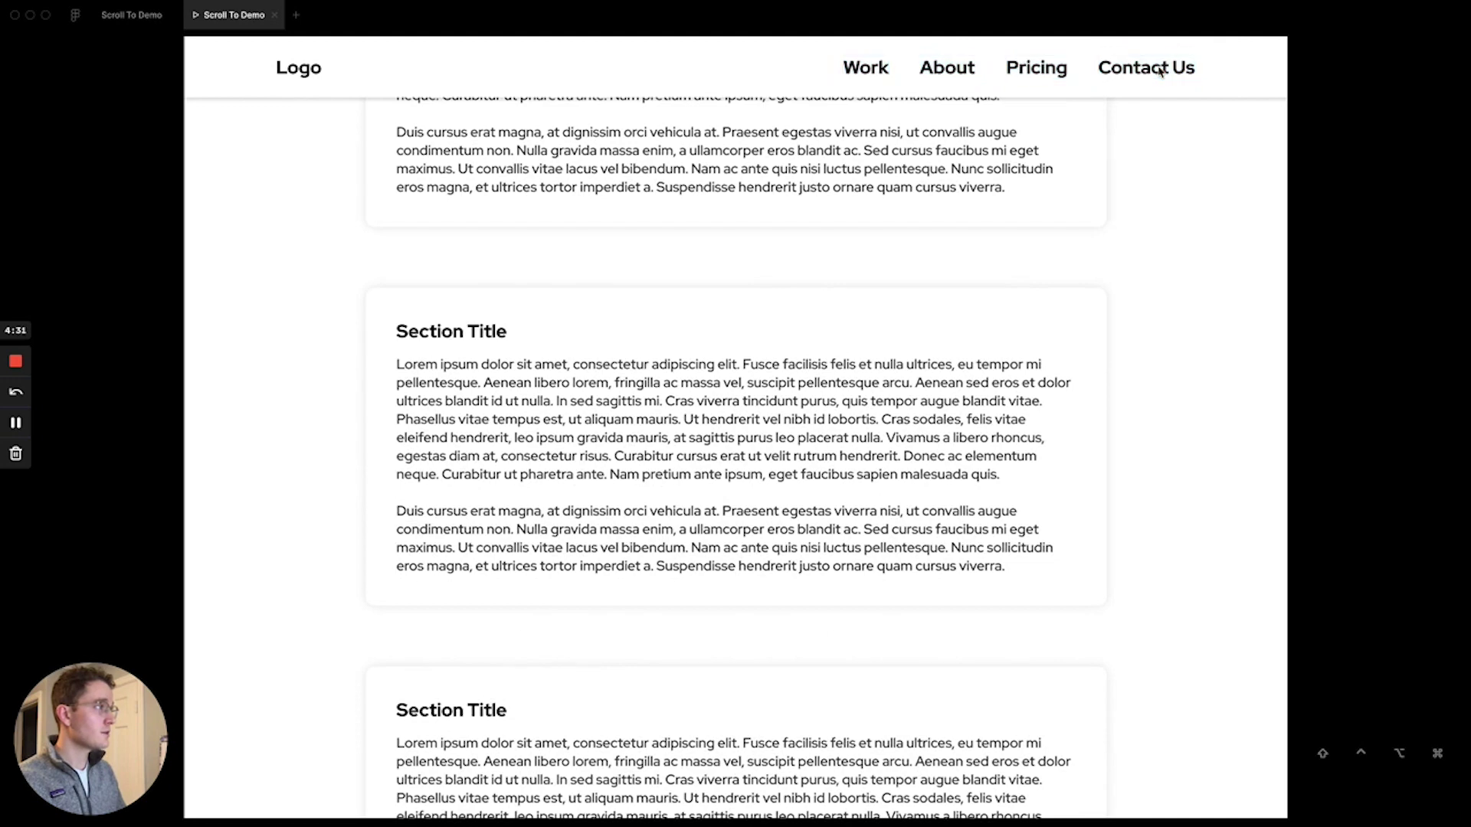
{"action": "left_click", "coordinate": [1161, 71]}
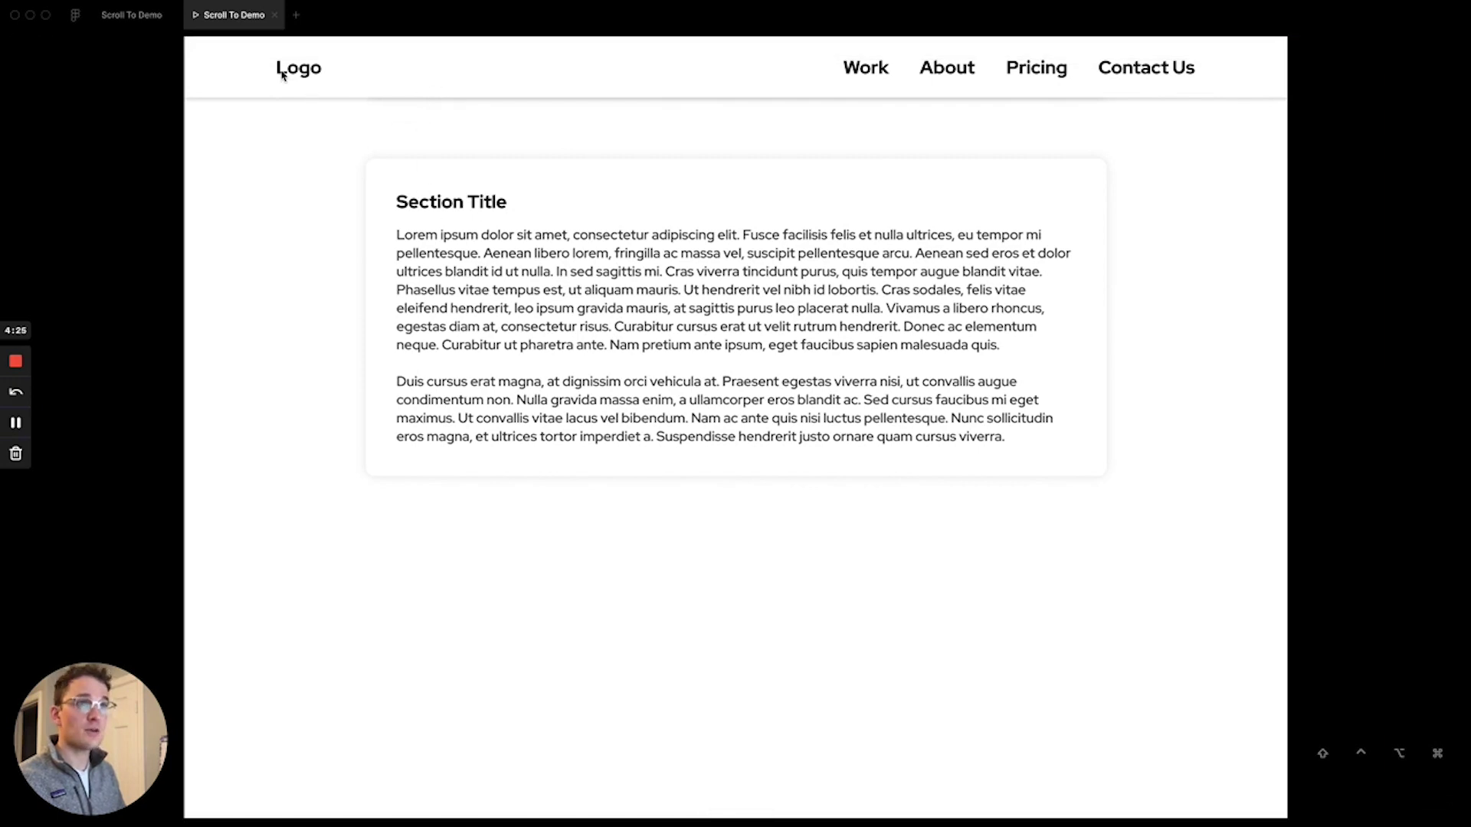
- Back in the design file, place a 274 × 76 frame between the last card and the Padding frame and rename it as Button
{"action": "left_click", "coordinate": [131, 14]}
{"action": "scroll", "coordinate": [1018, 506], "scroll_direction": "down", "scroll_amount": 2}
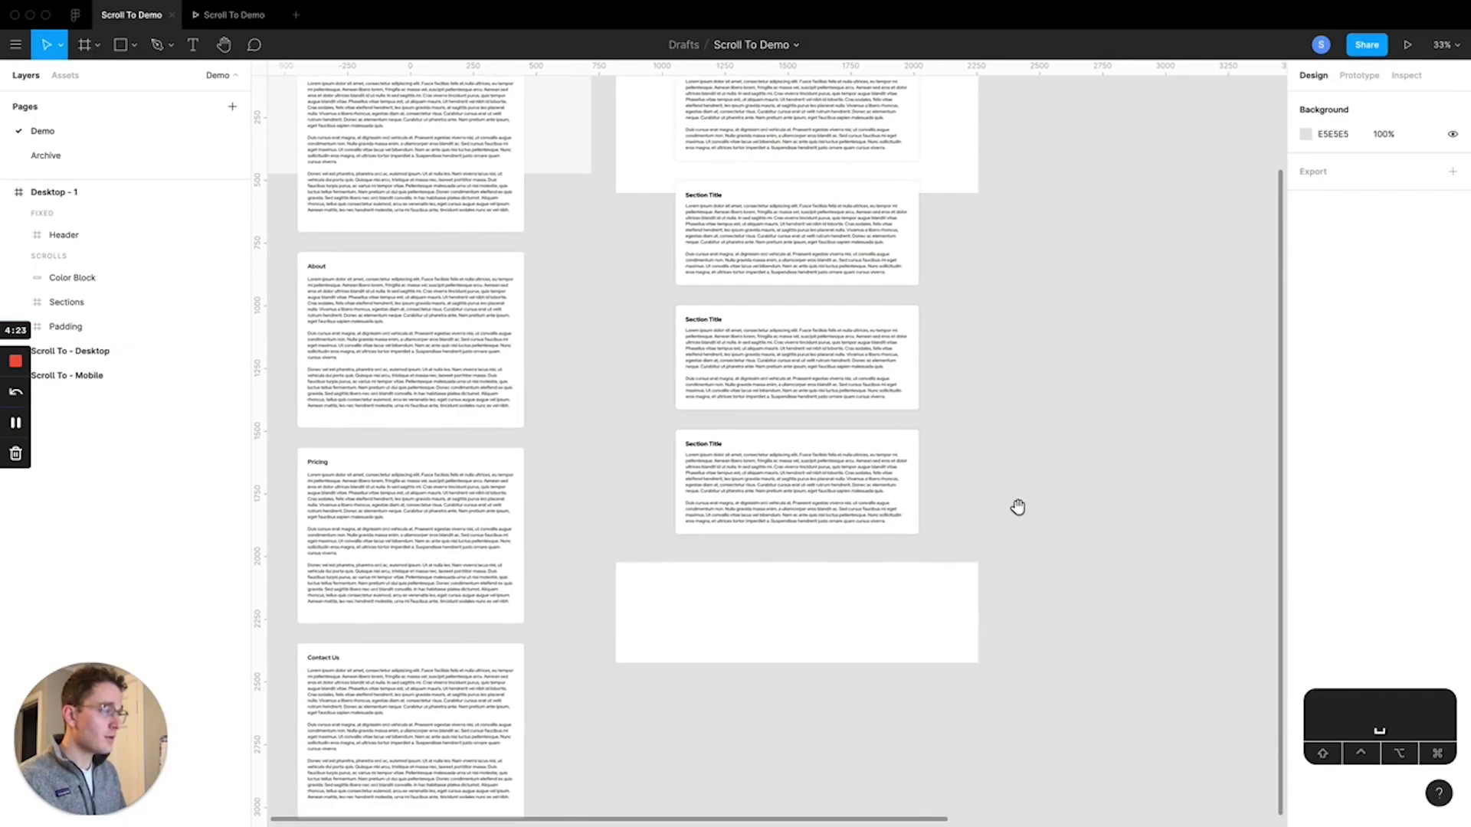
{"action": "left_click", "coordinate": [831, 585]}
{"action": "left_click_drag", "start_coordinate": [831, 584], "coordinate": [796, 583]}
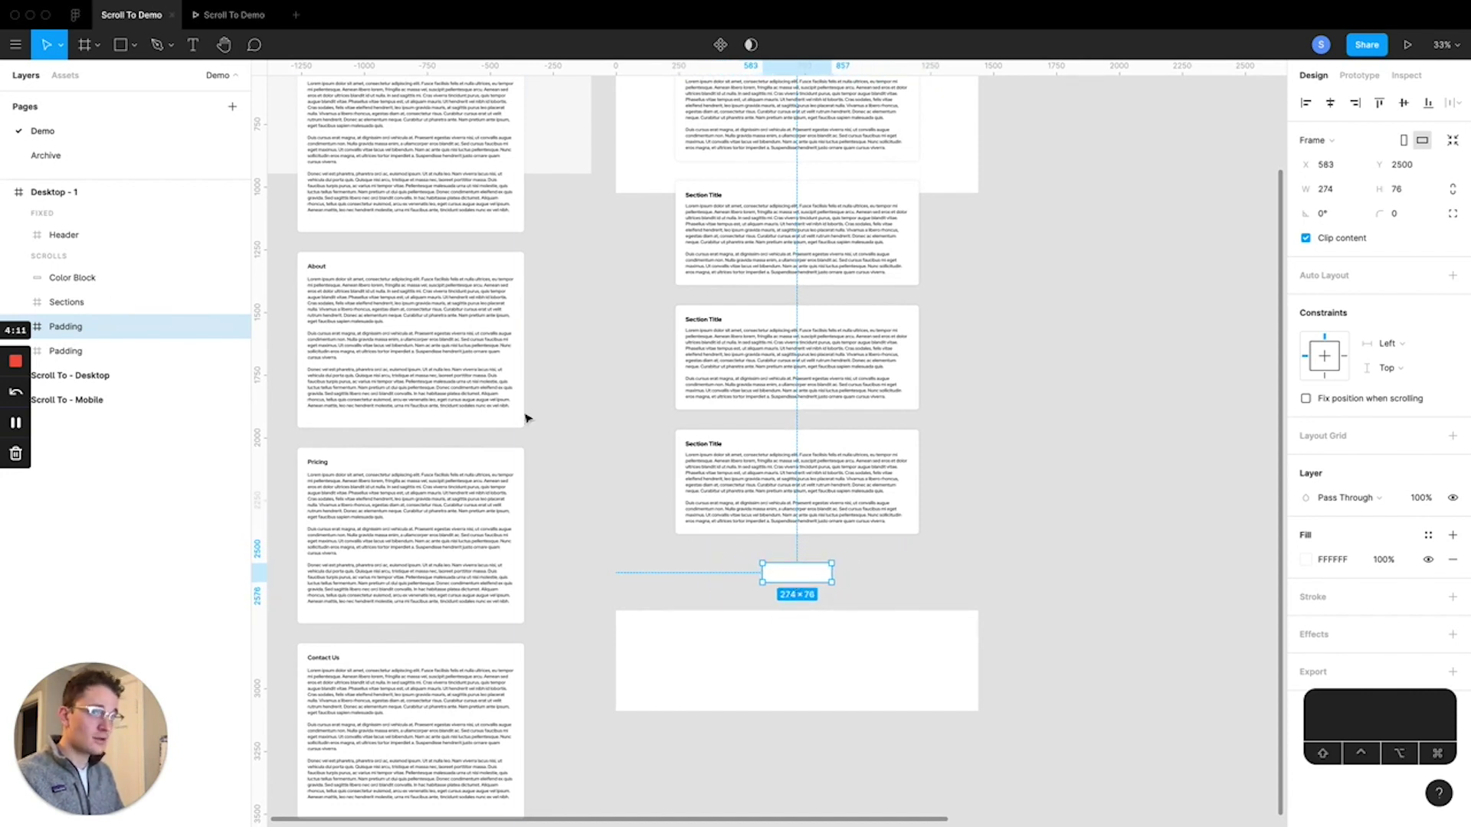
{"action": "double_click", "coordinate": [83, 328]}
{"action": "type", "text": "But"}
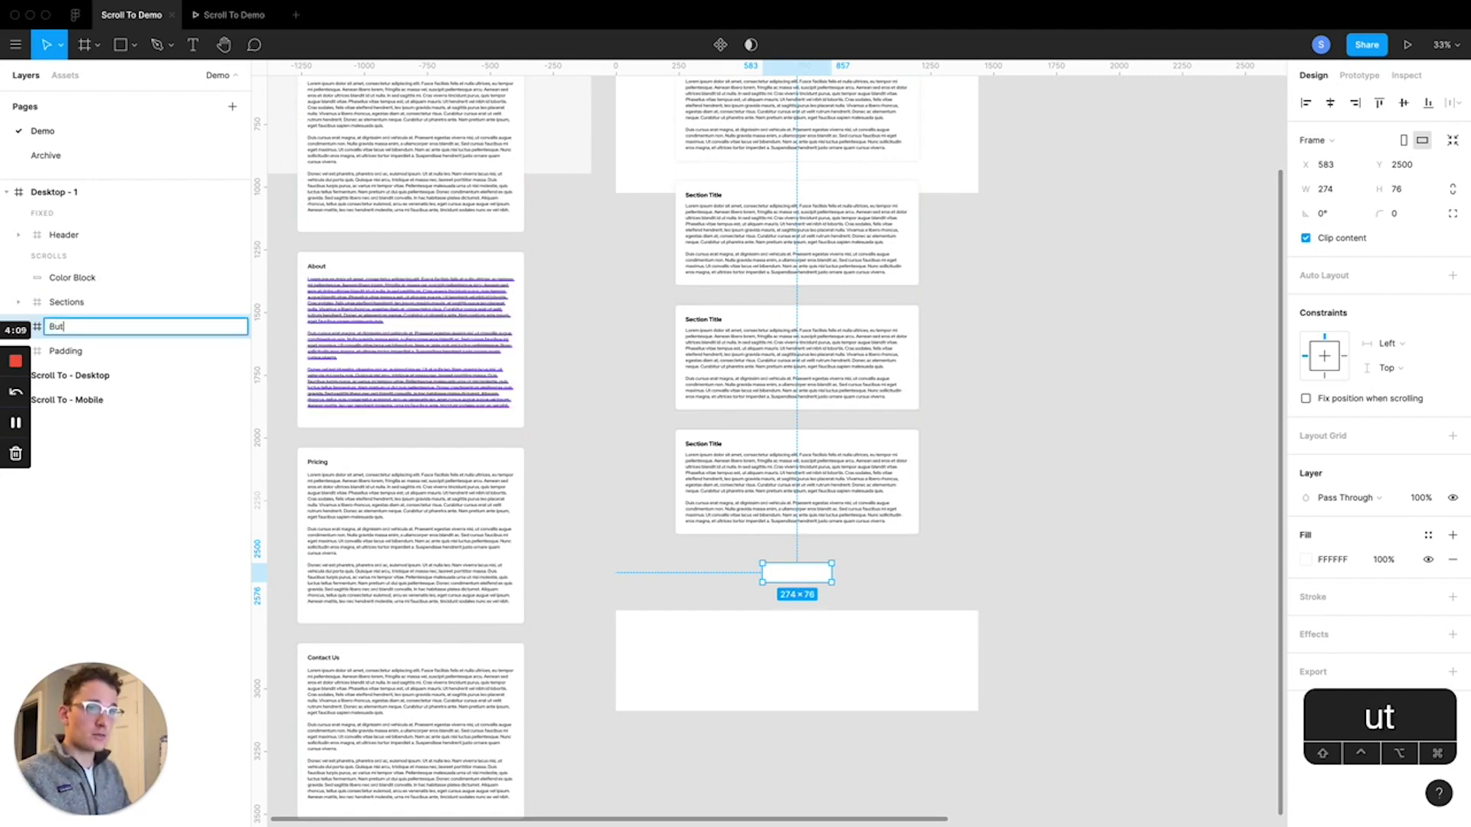
{"action": "type", "text": "ton"}
{"action": "key", "text": "Return"}
- Set the Button frame's corner radius to 4
{"action": "scroll", "coordinate": [820, 548], "scroll_direction": "up", "scroll_amount": 5}
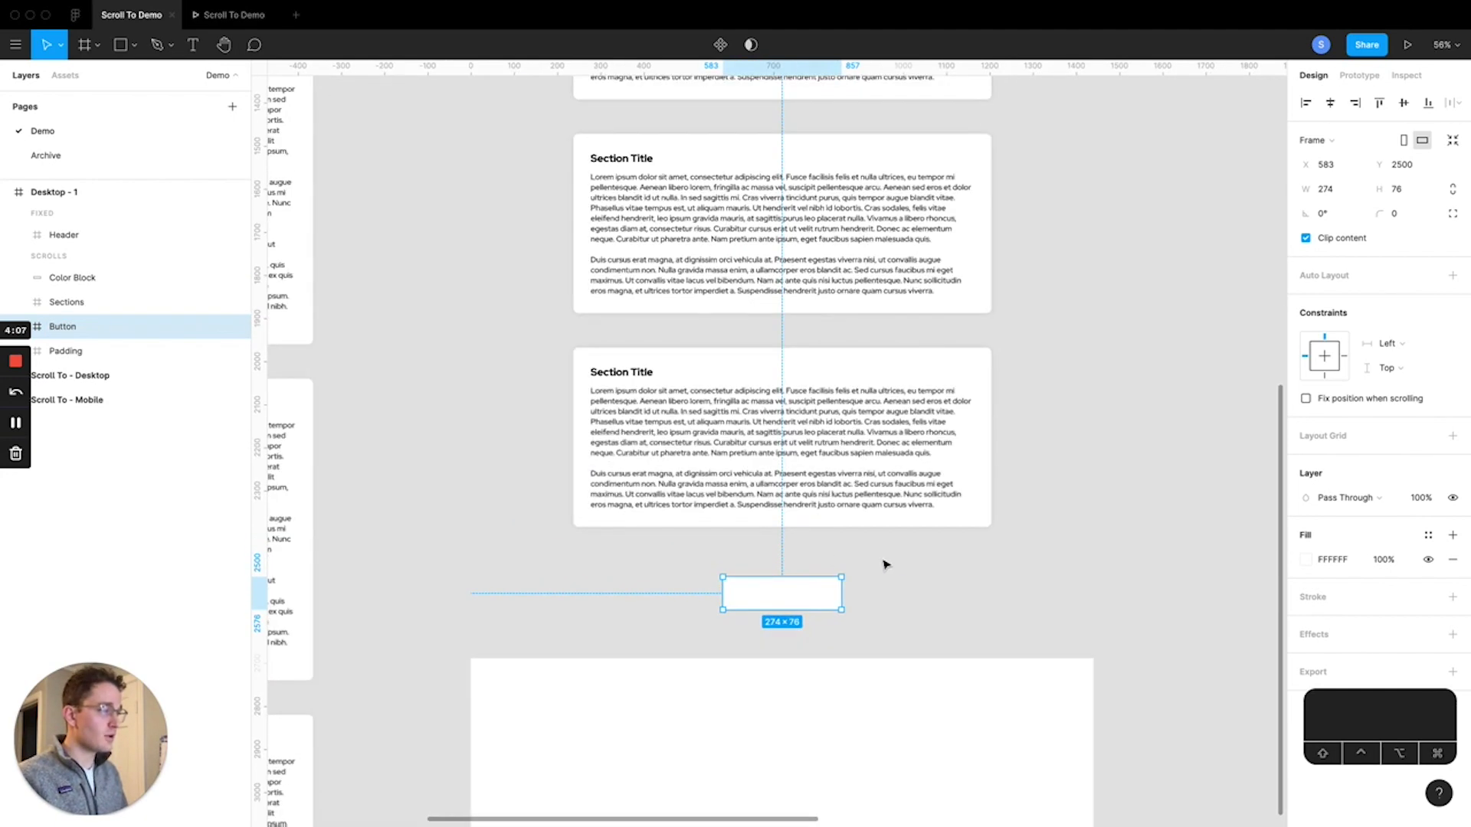
{"action": "left_click", "coordinate": [883, 562]}
{"action": "scroll", "coordinate": [788, 597], "scroll_direction": "up", "scroll_amount": 5}
{"action": "left_click", "coordinate": [779, 609]}
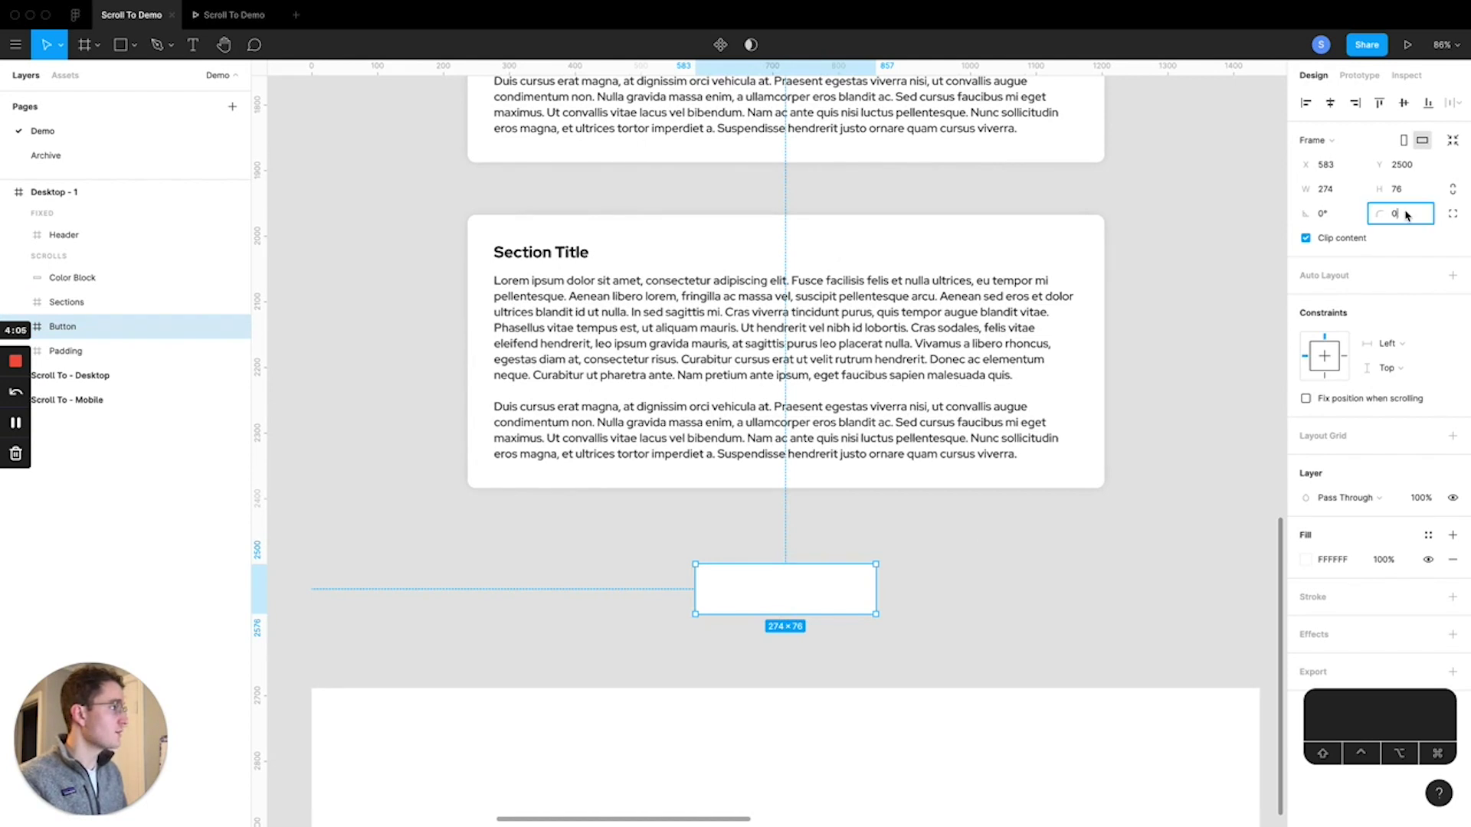
{"action": "type", "text": "4"}
{"action": "key", "text": "Return"}
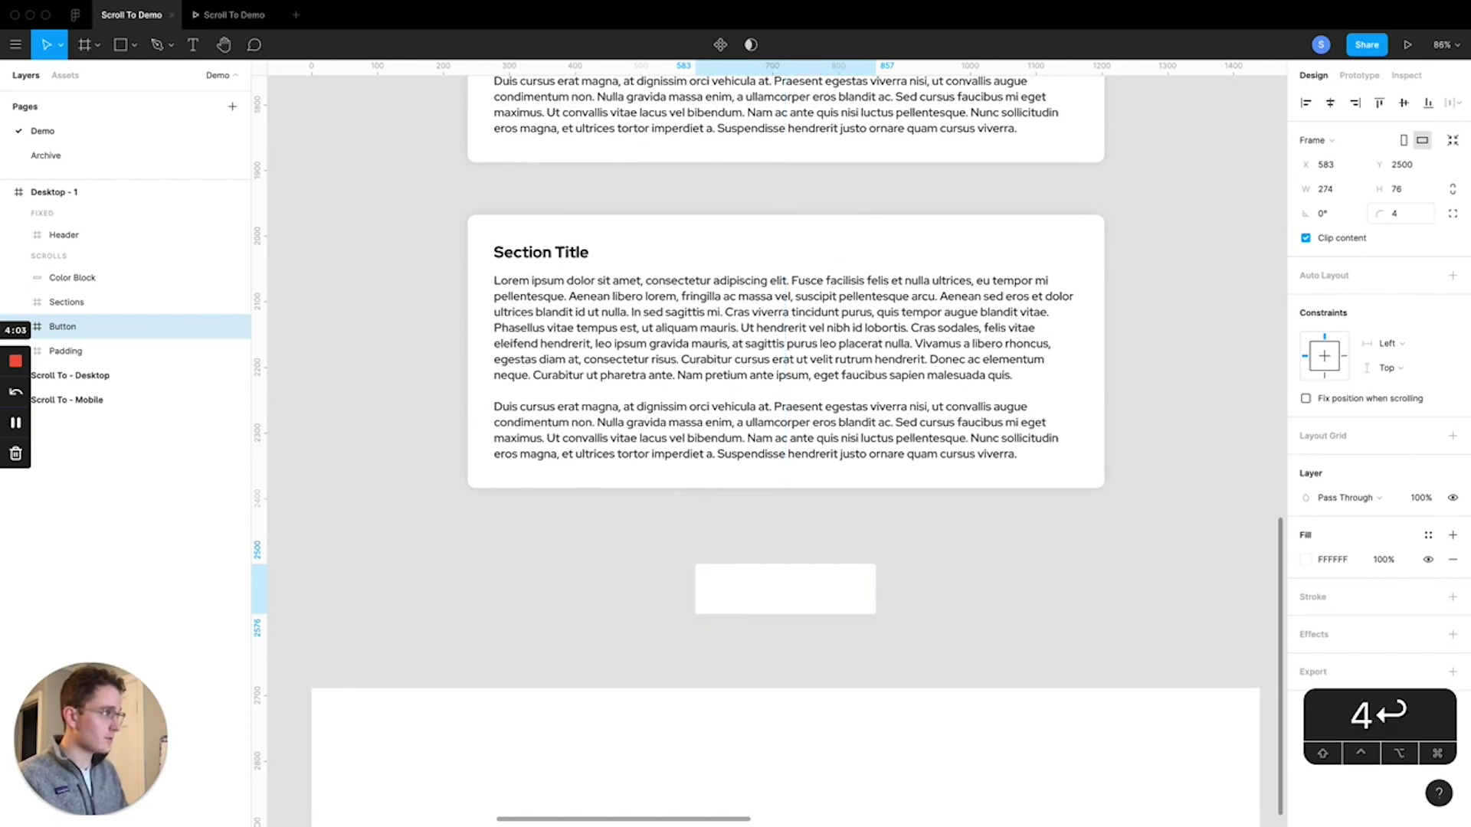
- Fill the Button frame with the darkest colour style from Personal Colors
{"action": "left_click", "coordinate": [1014, 577]}
{"action": "left_click", "coordinate": [794, 588]}
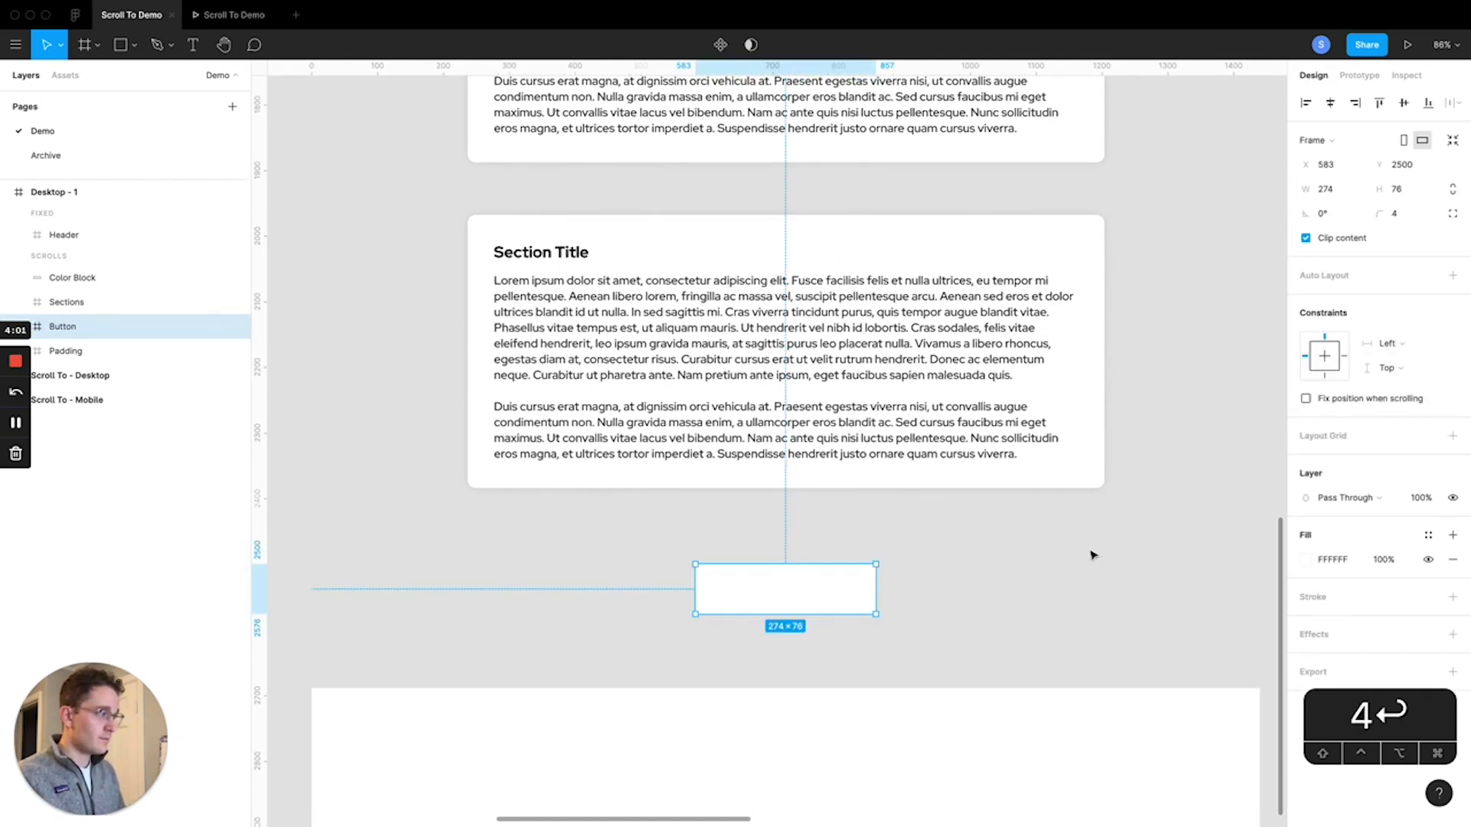
{"action": "left_click", "coordinate": [1428, 535]}
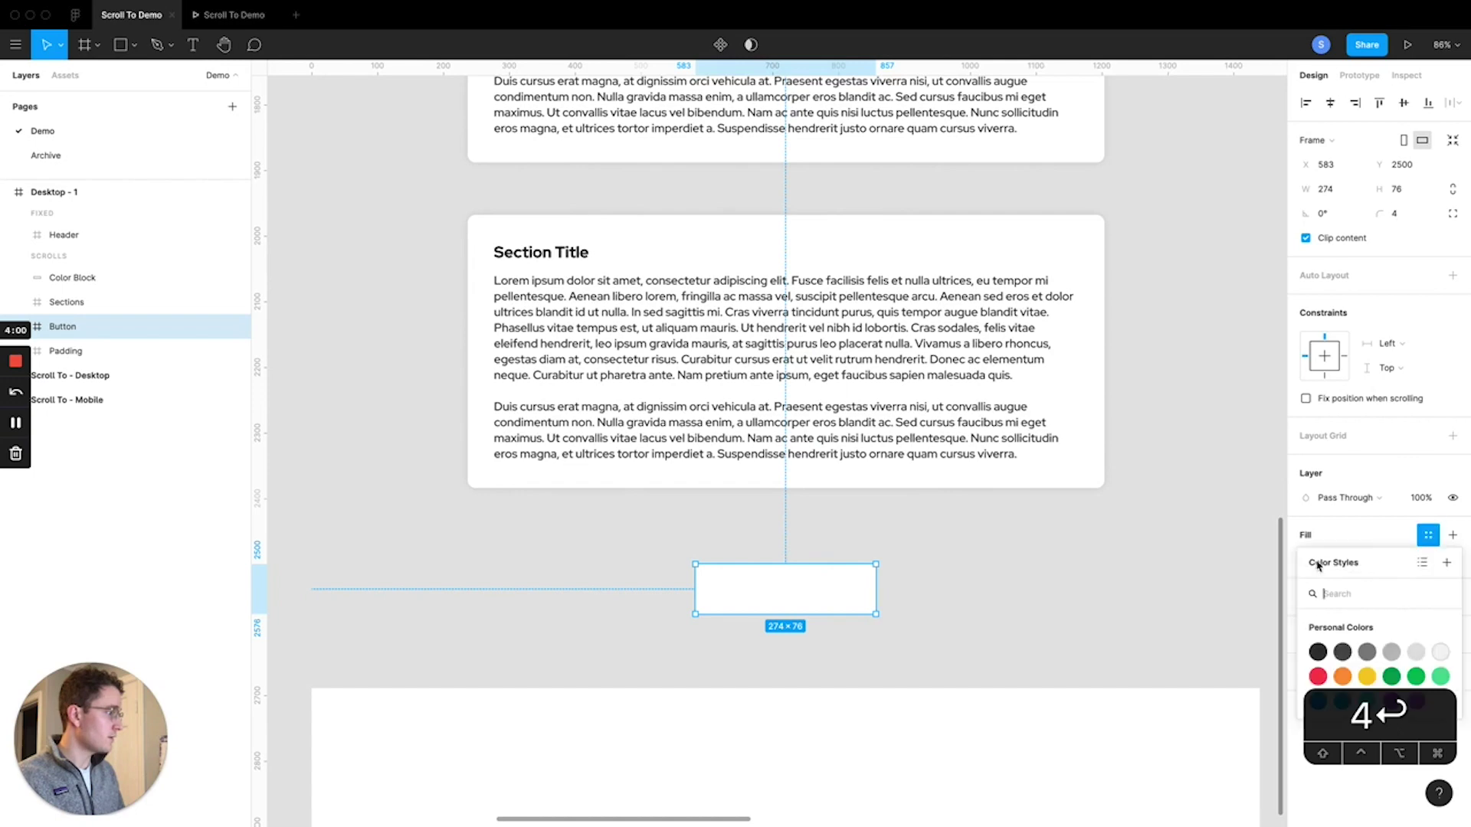
{"action": "left_click", "coordinate": [1317, 653]}
- Add the text "Back to Top" inside the Button frame and centre it horizontally and vertically
{"action": "left_click", "coordinate": [890, 594]}
{"action": "scroll", "coordinate": [801, 607], "scroll_direction": "up", "scroll_amount": 3}
{"action": "left_click", "coordinate": [758, 589]}
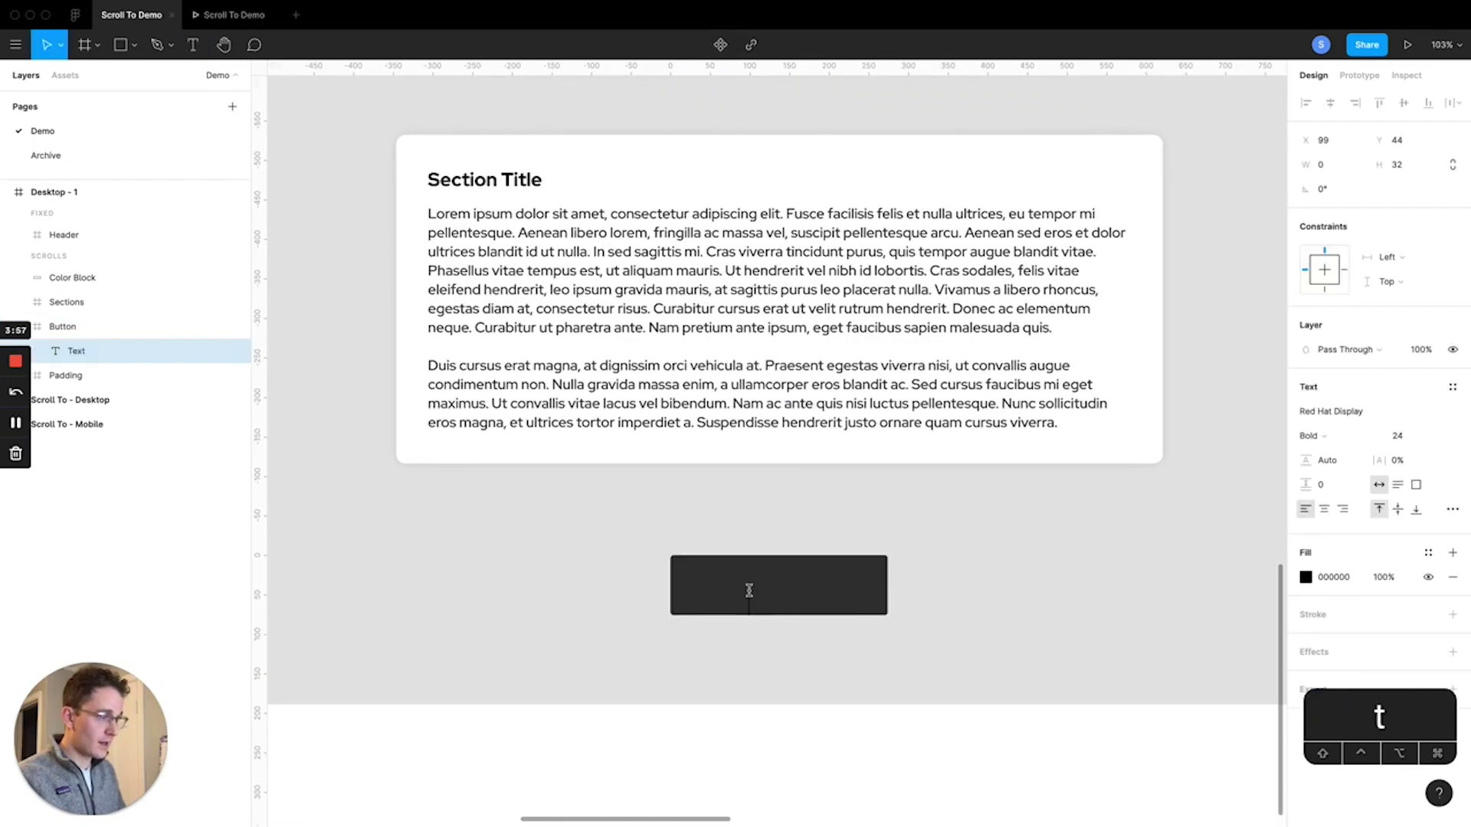
{"action": "type", "text": "Back to Top"}
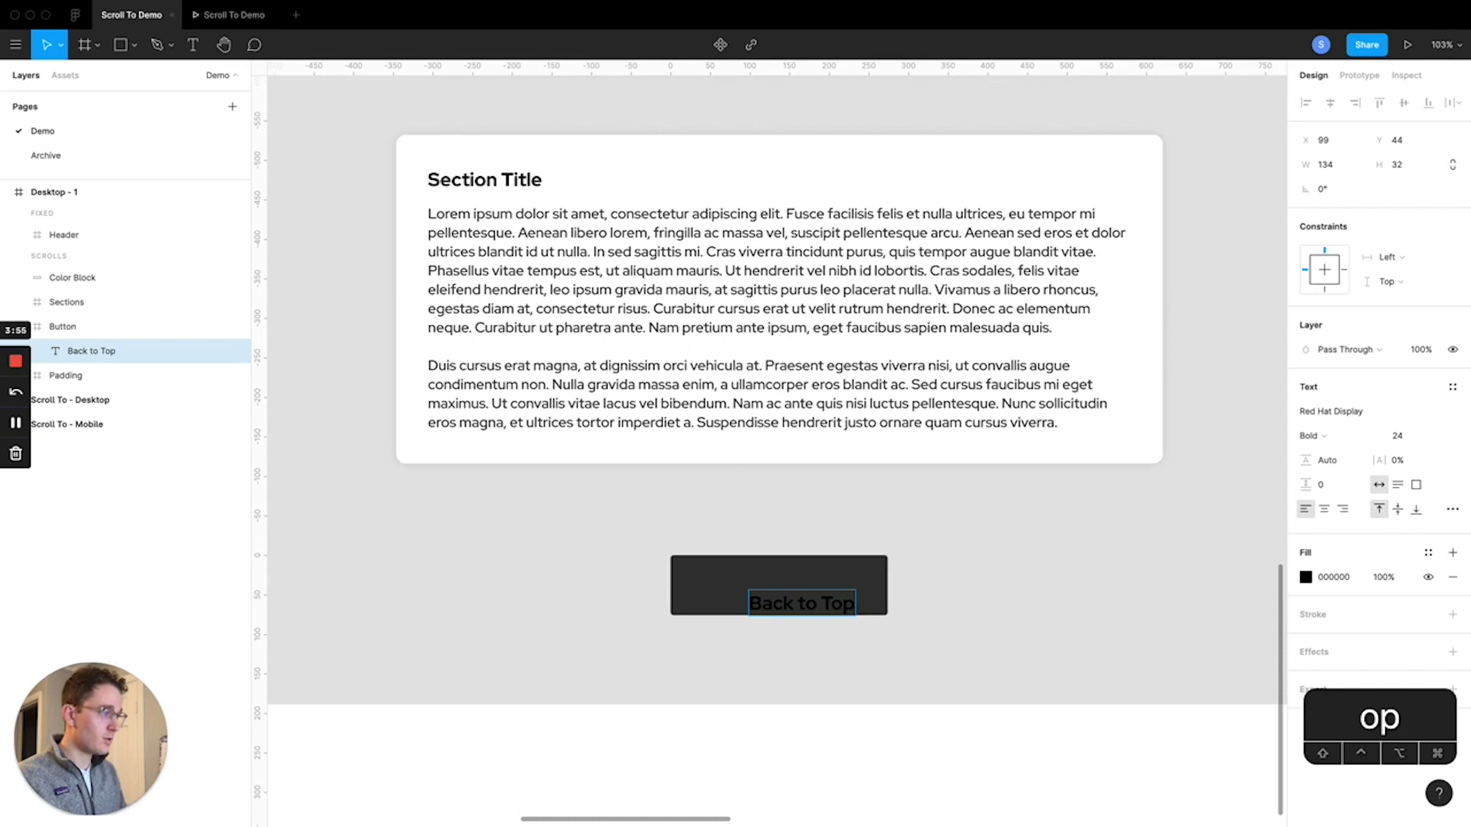
{"action": "key", "text": "Escape"}
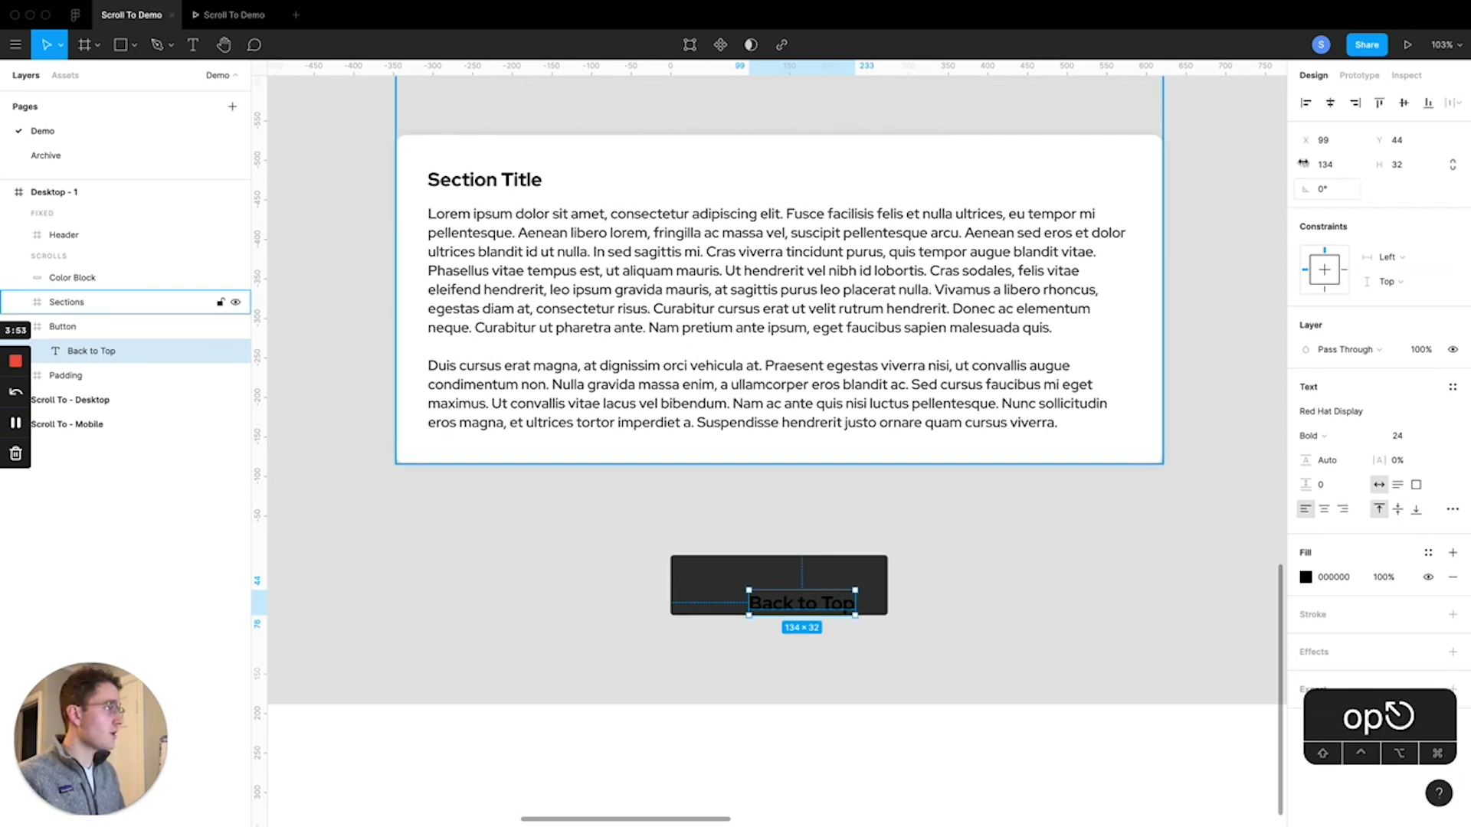
{"action": "left_click", "coordinate": [1340, 106]}
{"action": "left_click", "coordinate": [1400, 105]}
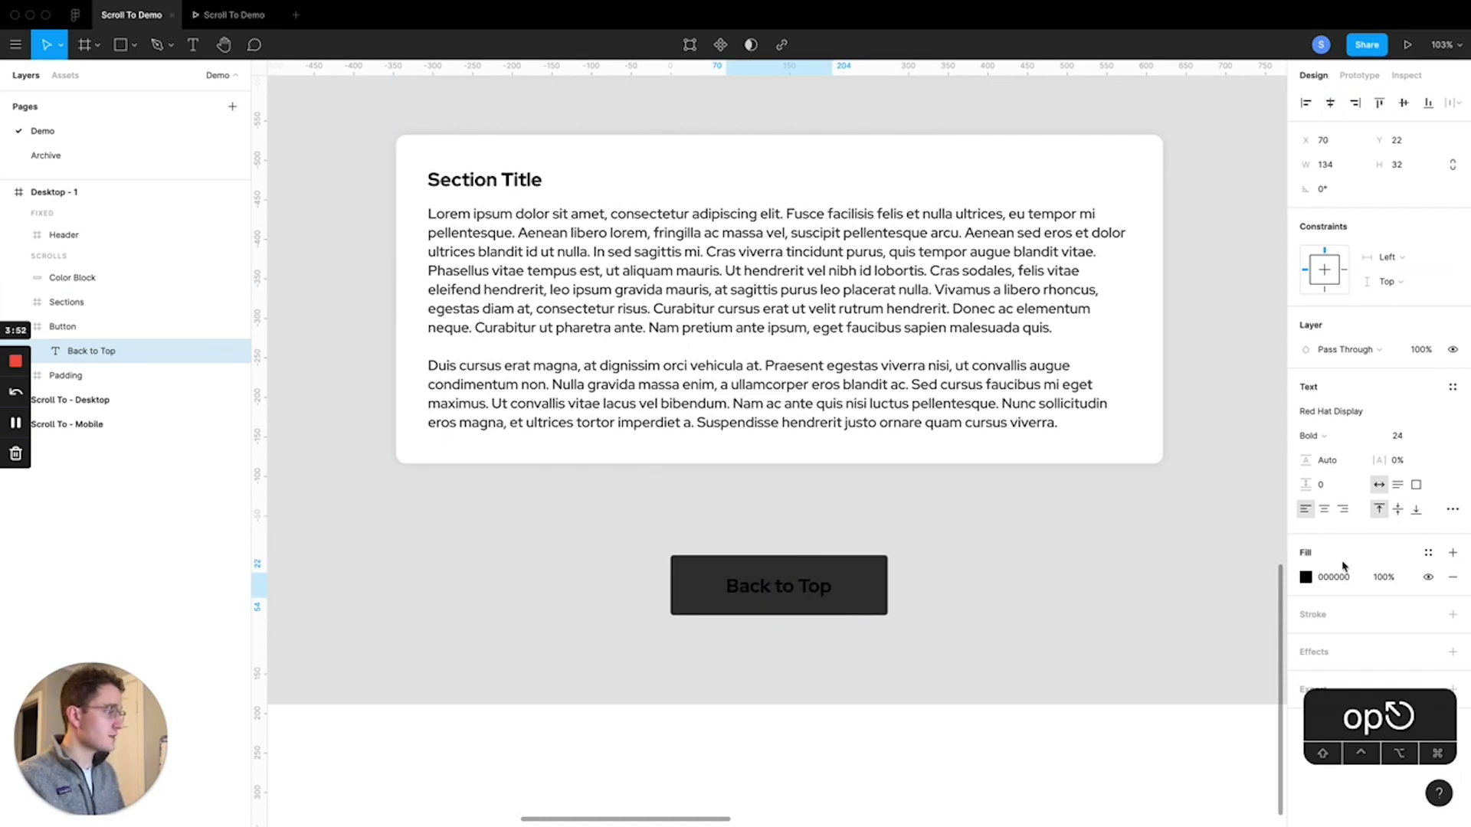
- Set the fill of the Back to Top button's text to white (FFFFFF)
{"action": "left_click", "coordinate": [1306, 578]}
{"action": "left_click_drag", "start_coordinate": [1139, 506], "coordinate": [1018, 408]}
{"action": "left_click", "coordinate": [971, 588]}
{"action": "left_click", "coordinate": [832, 596]}
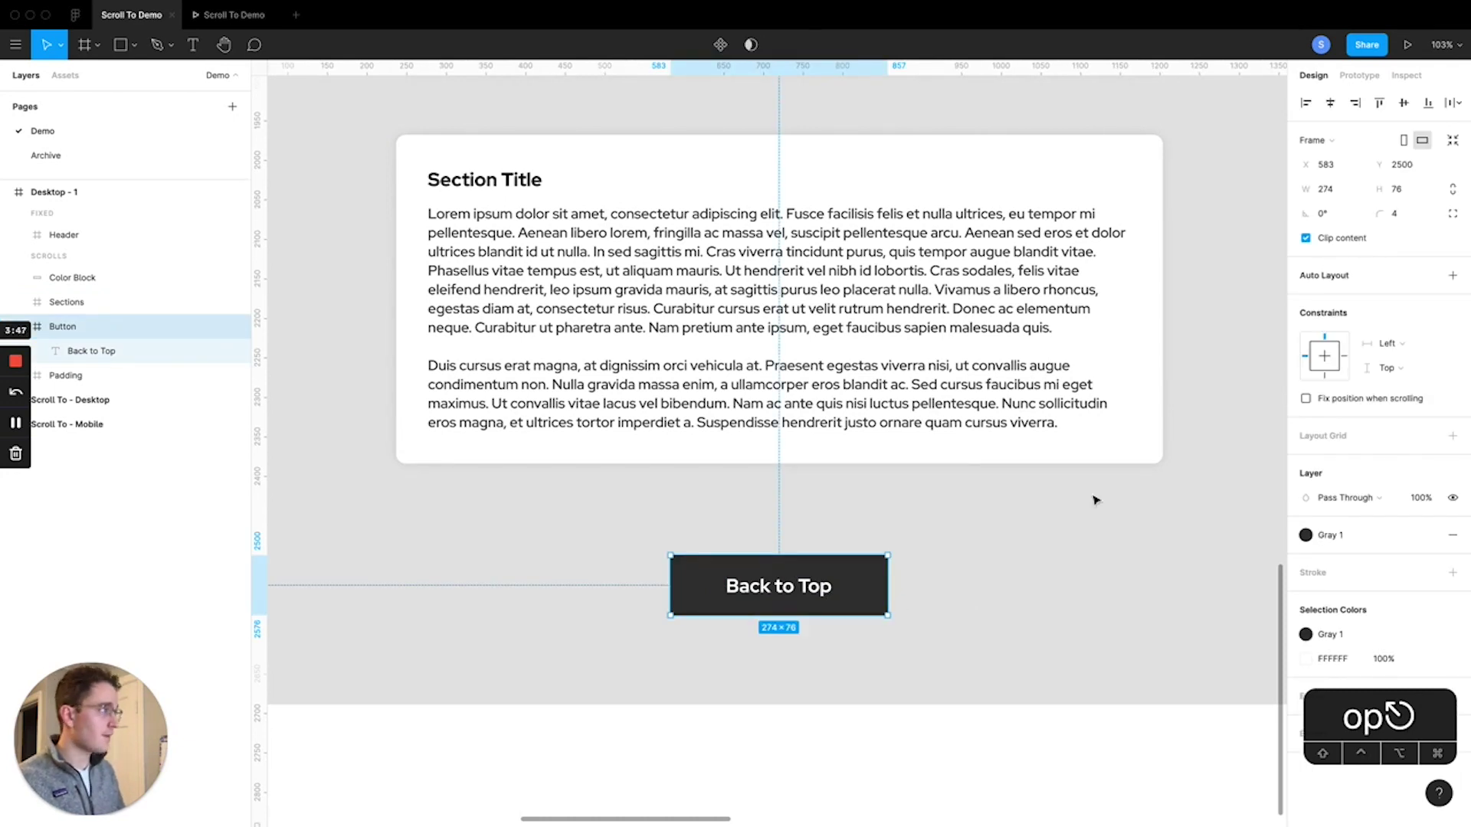
- Increase the button frame's height to 80 and centre its Back to Top text vertically at Y 24
{"action": "double_click", "coordinate": [824, 589]}
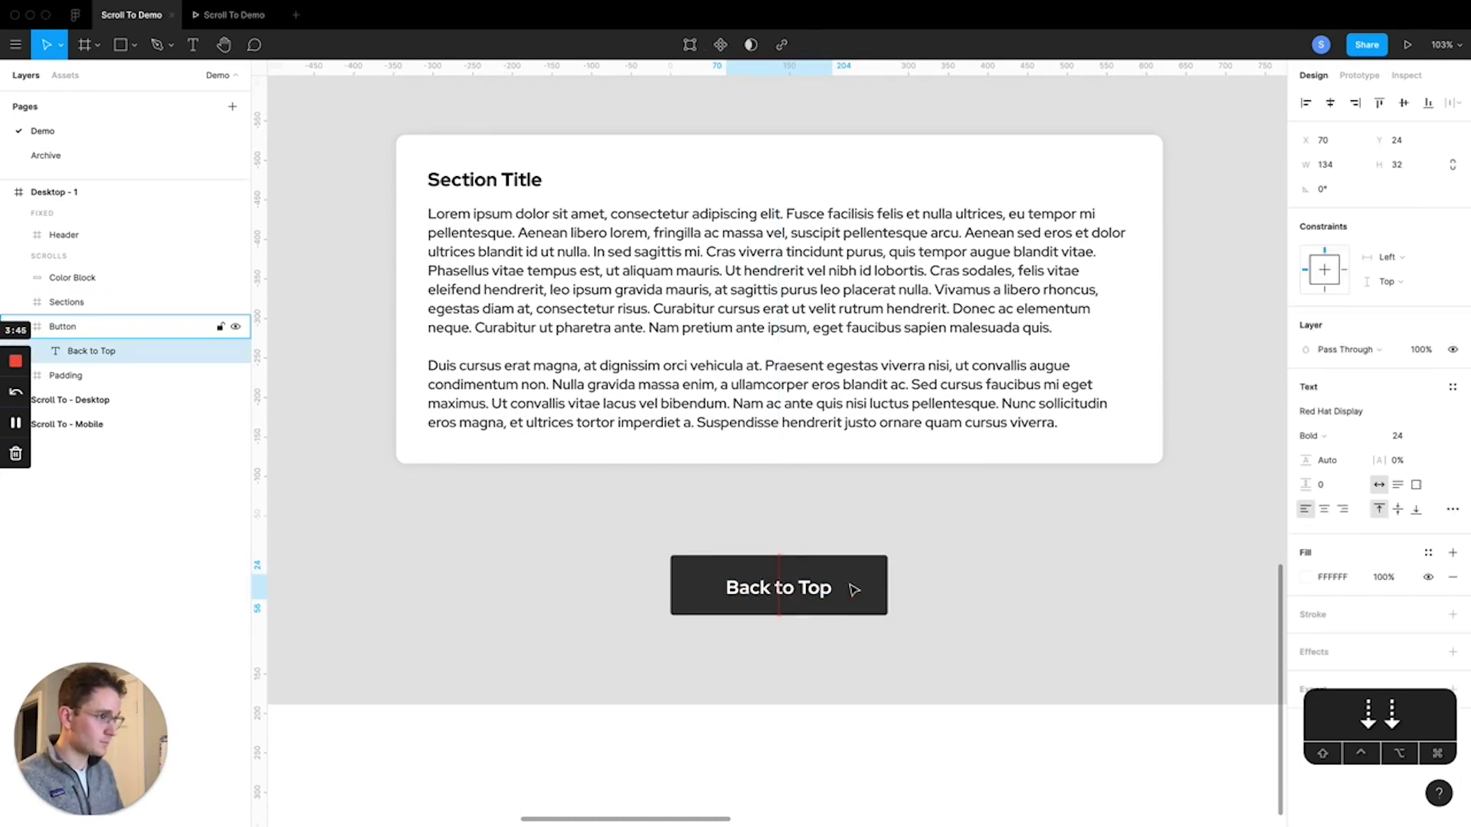
{"action": "left_click", "coordinate": [874, 573]}
{"action": "key", "text": "super+z"}
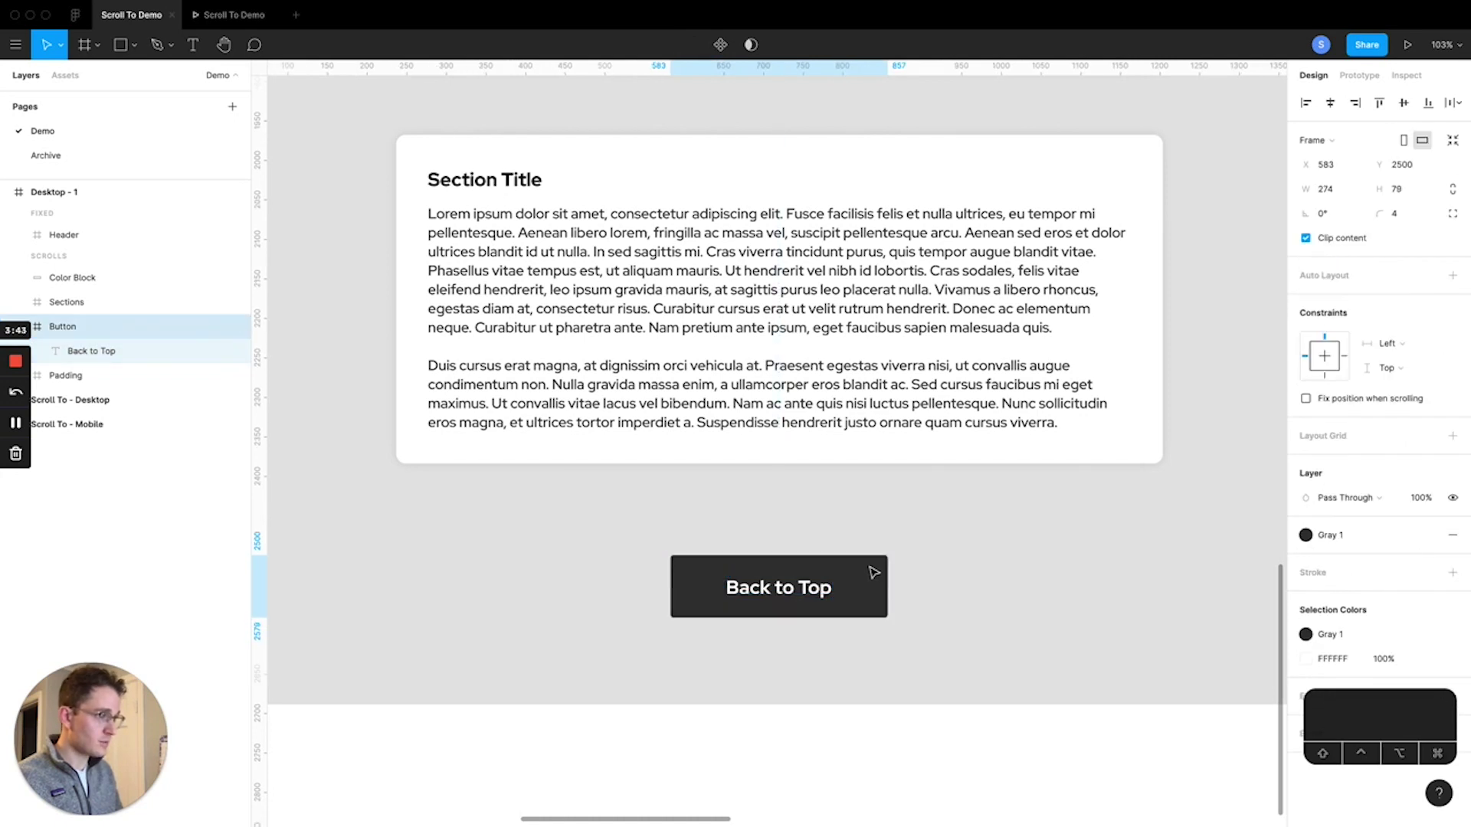
{"action": "left_click", "coordinate": [849, 601]}
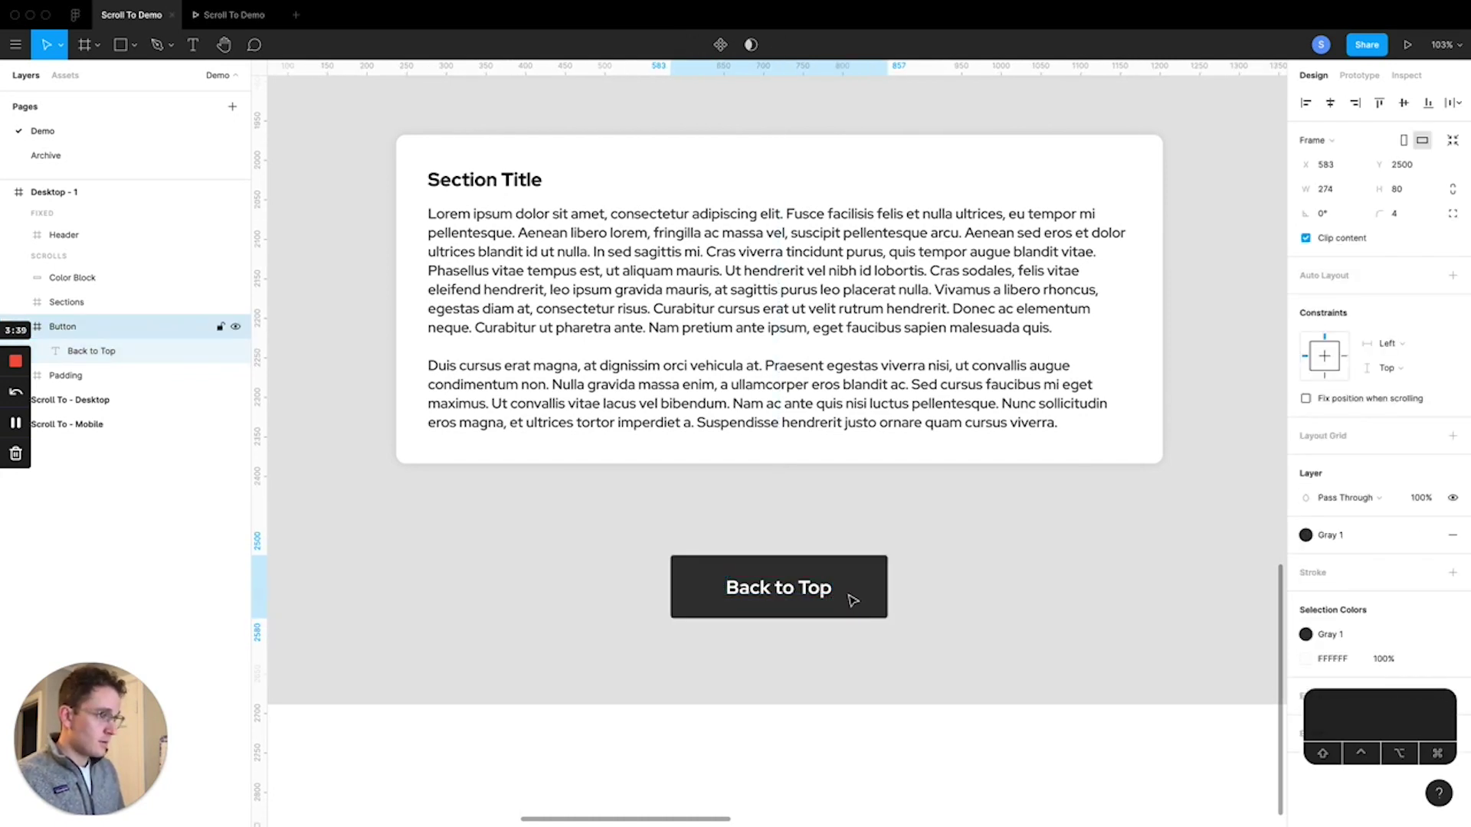
{"action": "key", "text": "Return"}
{"action": "key", "text": "Escape"}
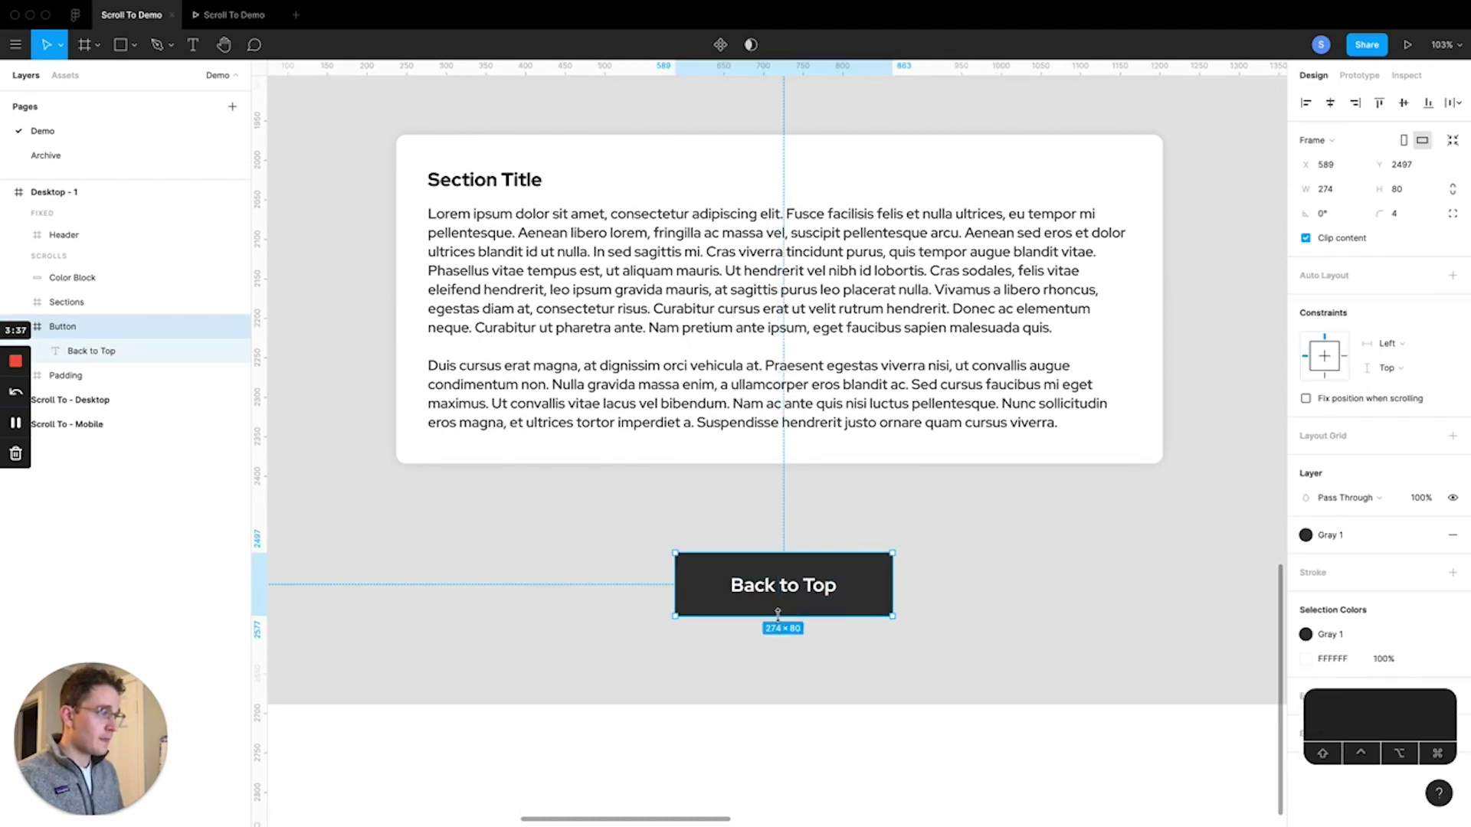
{"action": "key", "text": "Return"}
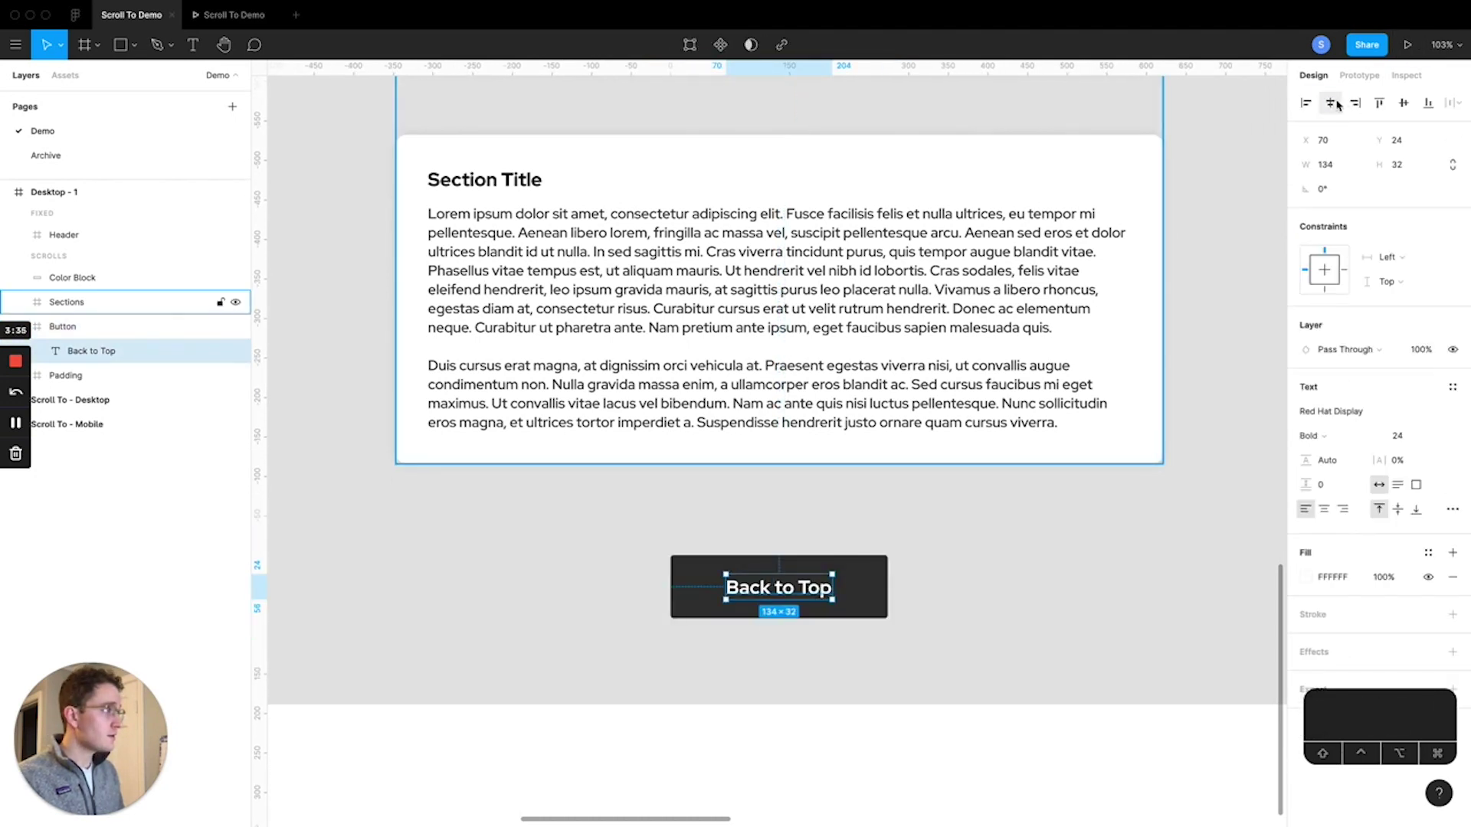
{"action": "key", "text": "Escape"}
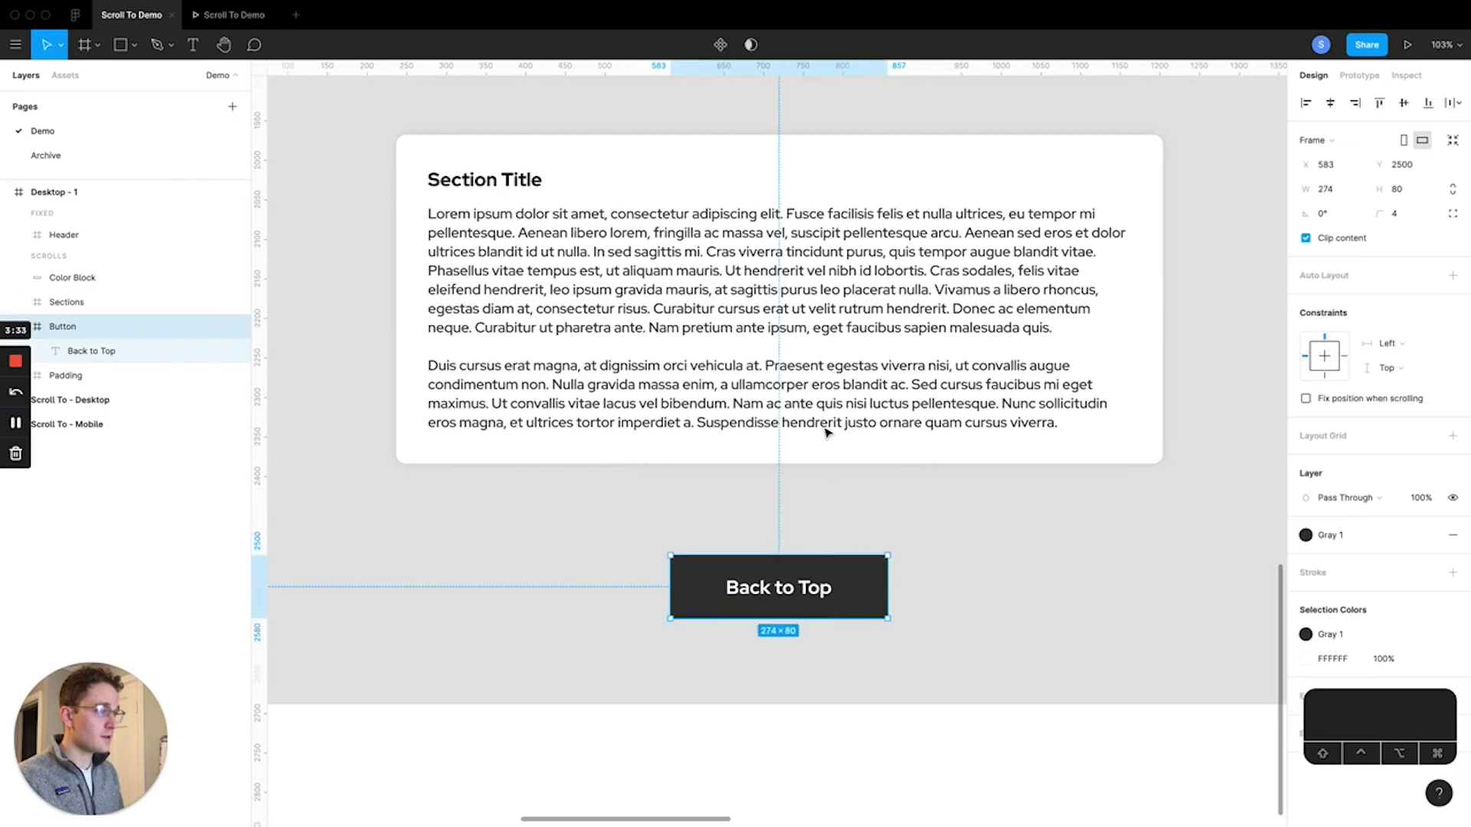
- Nudge the Back to Top button down 4 px to Y 2504
{"action": "key", "text": "Down"}
{"action": "key", "text": "Down"}
{"action": "key", "text": "Down"}
{"action": "key", "text": "Down"}
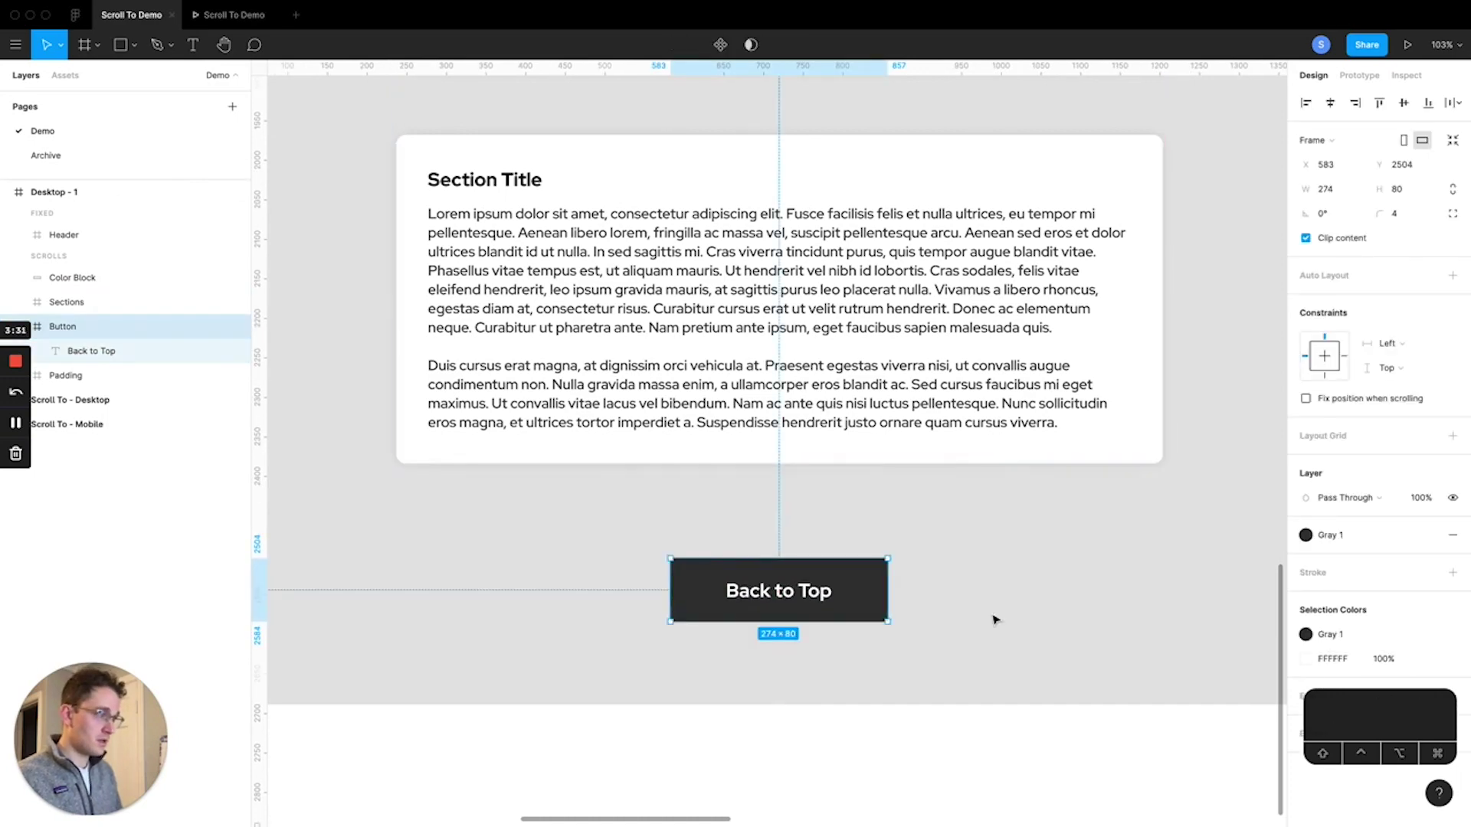
- Move the white Padding frame below the button up to Y 2704
{"action": "left_click", "coordinate": [995, 618]}
{"action": "left_click_drag", "start_coordinate": [924, 800], "coordinate": [846, 703]}
{"action": "left_click", "coordinate": [846, 702]}
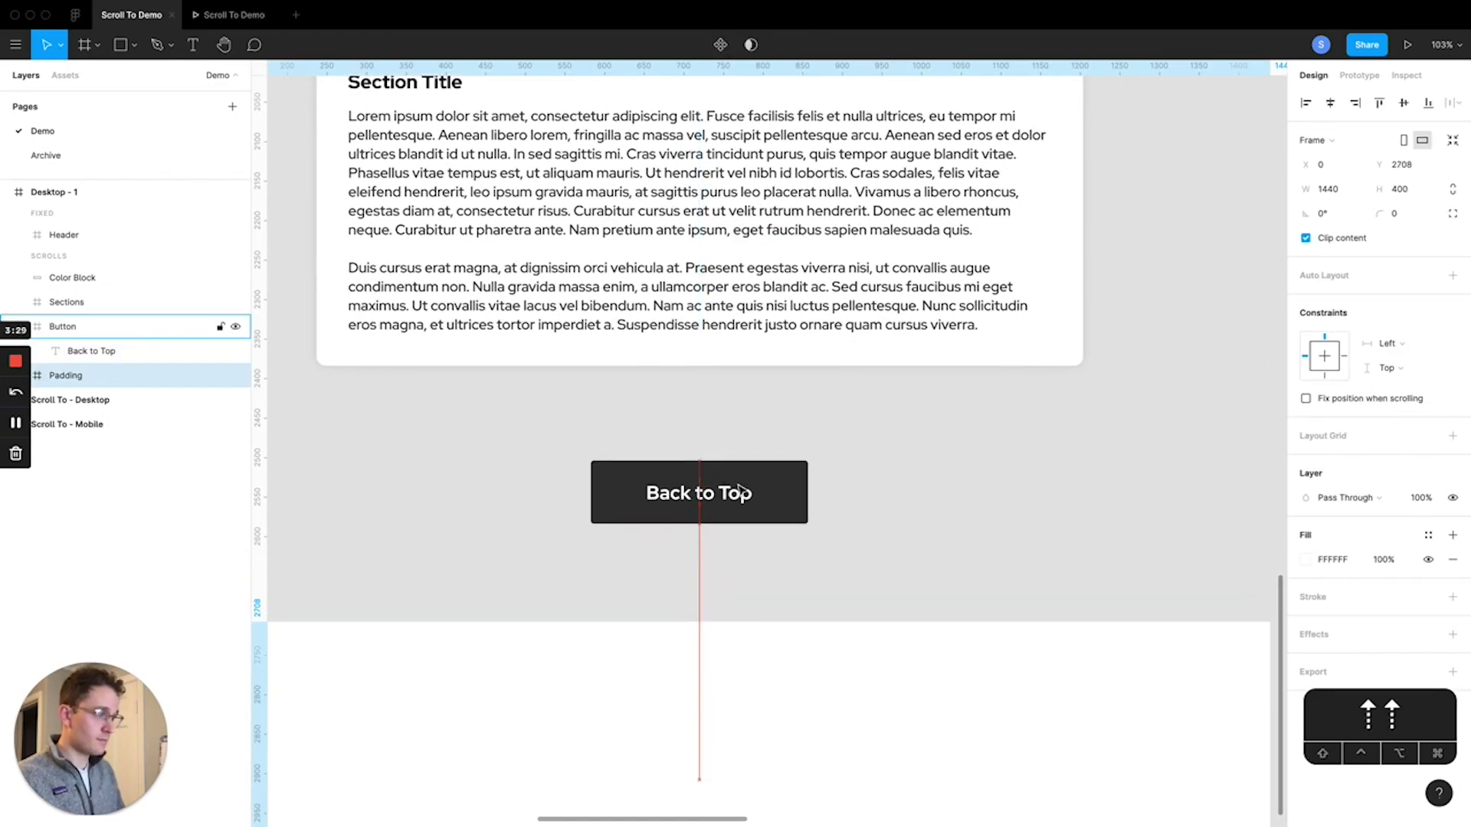
{"action": "scroll", "coordinate": [820, 483], "scroll_direction": "down", "scroll_amount": 5}
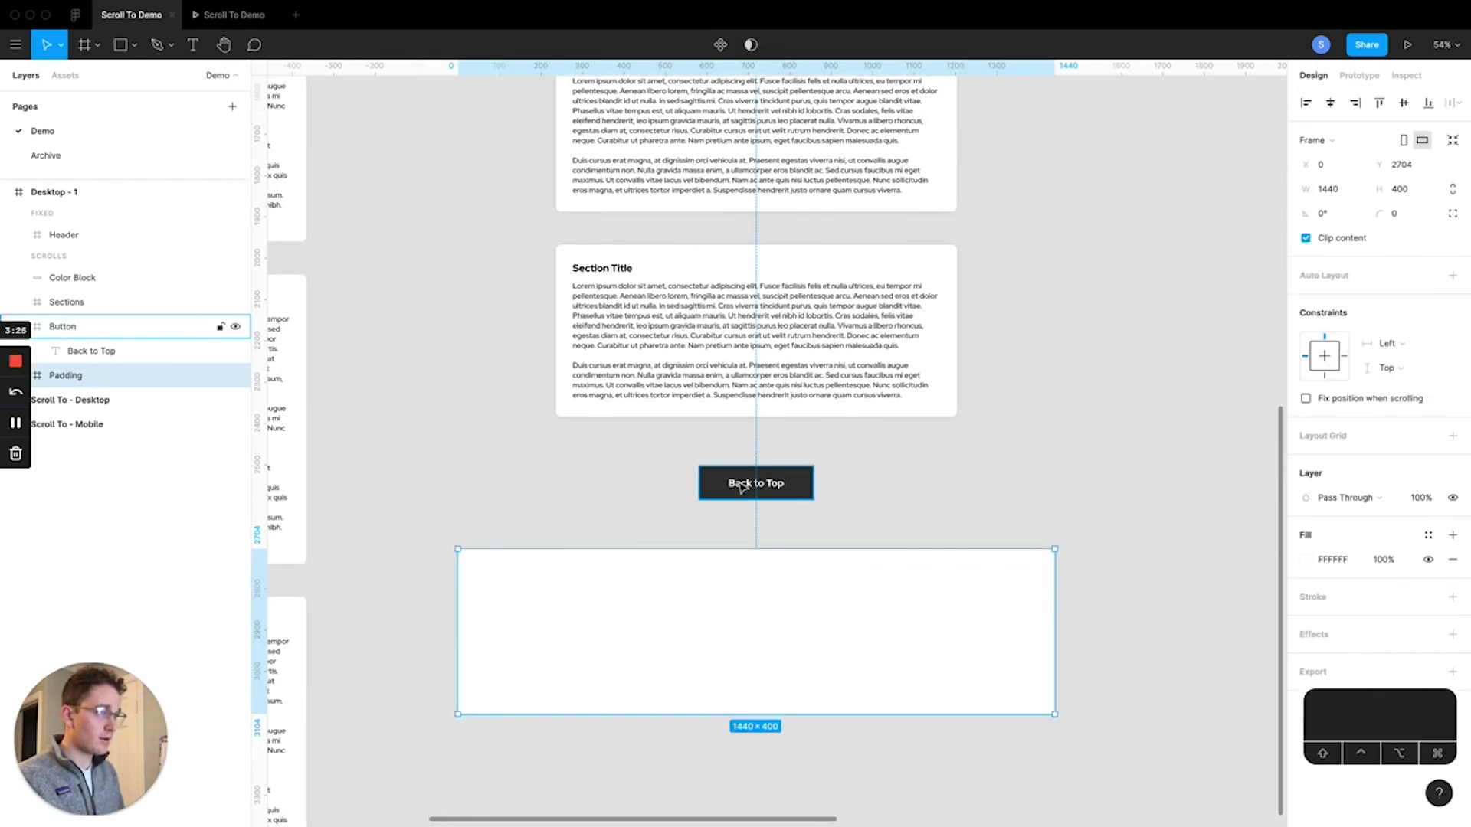
{"action": "left_click", "coordinate": [925, 485]}
- Switch to the prototype preview and inspect the empty space below the Back to Top button
{"action": "left_click", "coordinate": [243, 23]}
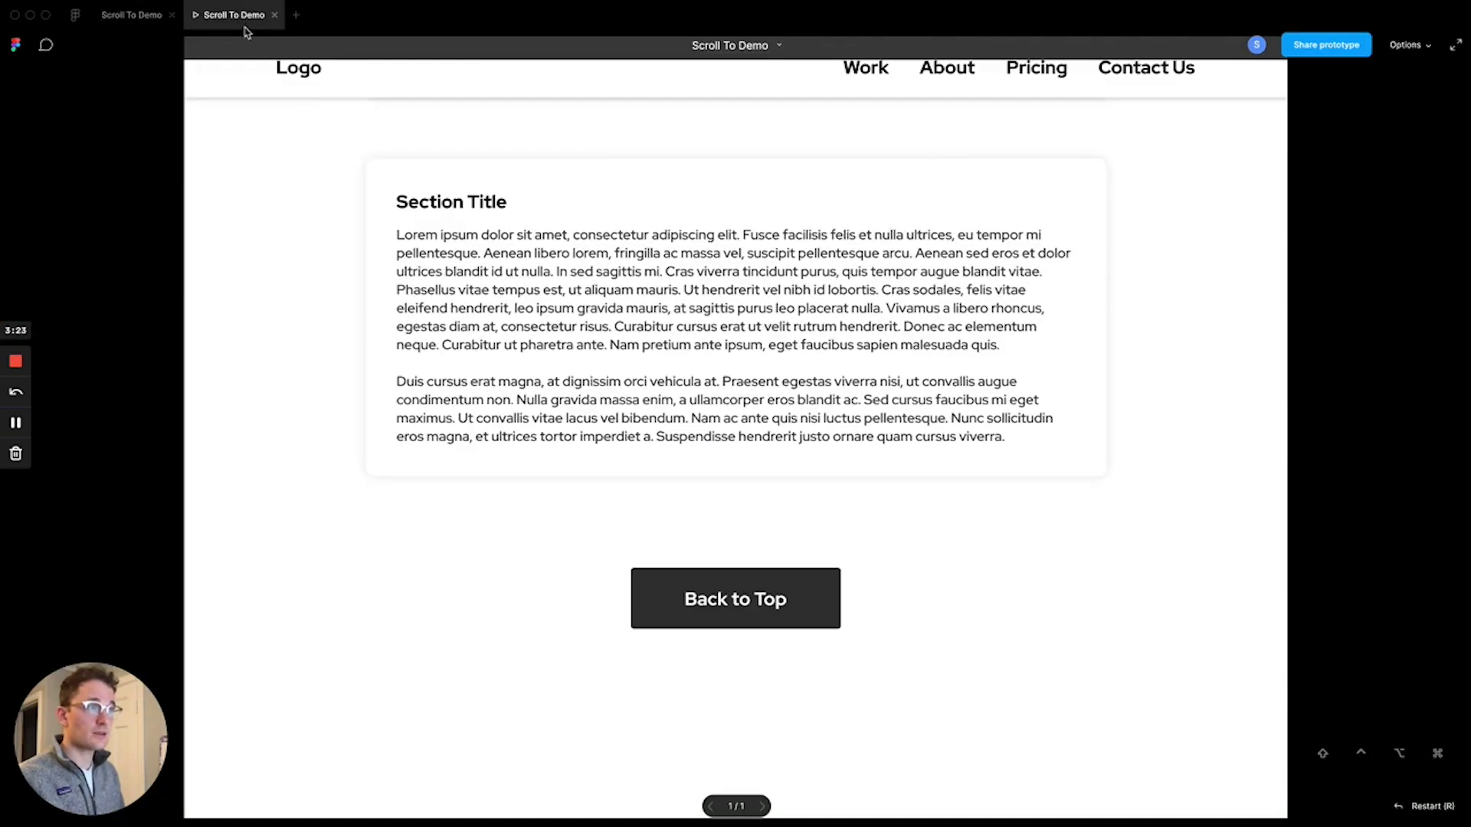
{"action": "scroll", "coordinate": [791, 548], "scroll_direction": "down", "scroll_amount": 3}
{"action": "left_click", "coordinate": [207, 60]}
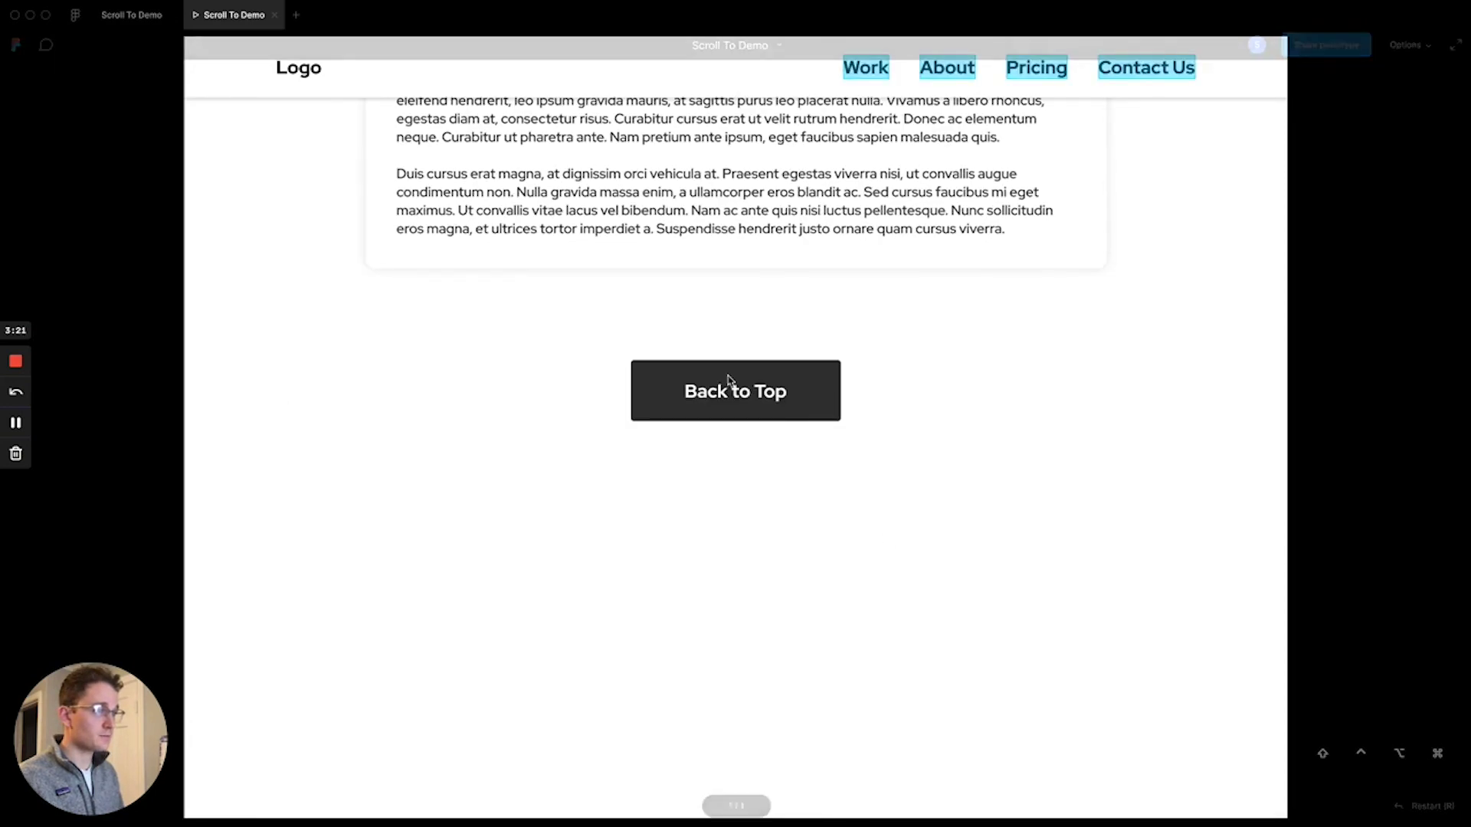
- Return to the design file, shorten the Padding frame to a height of 240, and check the bottom spacing in the preview
{"action": "left_click", "coordinate": [132, 15]}
{"action": "left_click", "coordinate": [697, 684]}
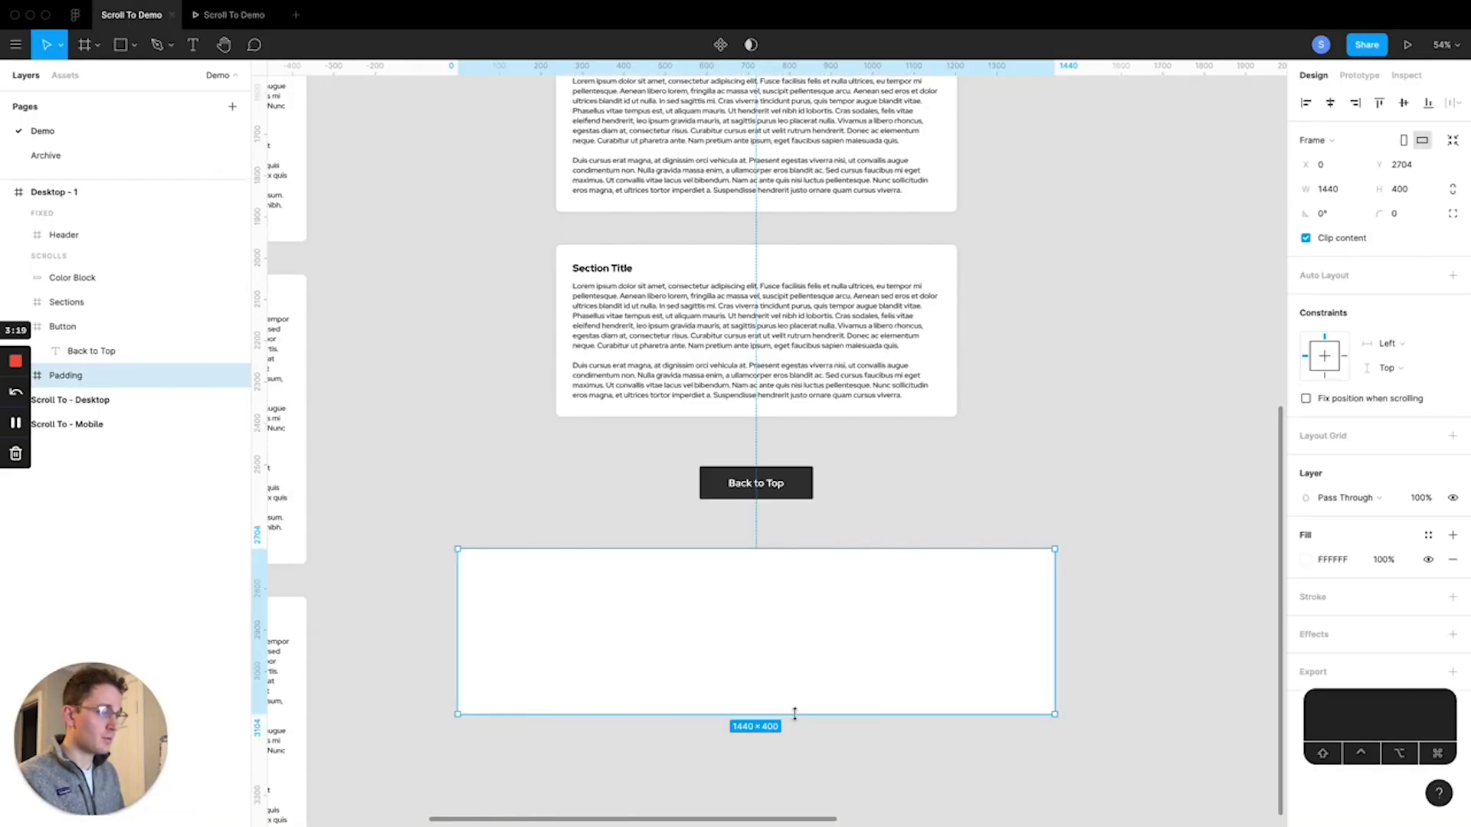
{"action": "left_click_drag", "start_coordinate": [794, 714], "coordinate": [802, 651]}
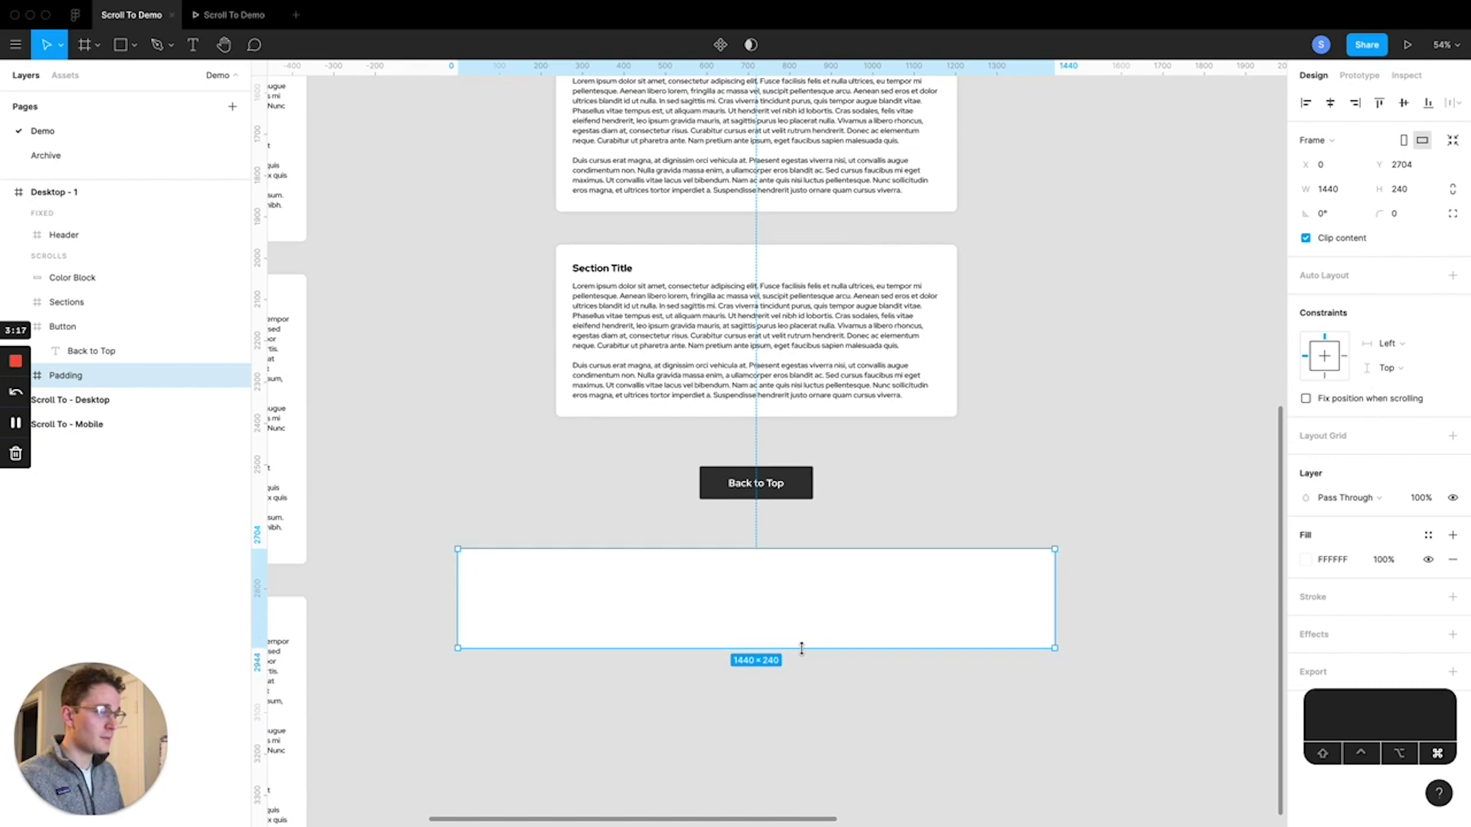
{"action": "left_click", "coordinate": [244, 16]}
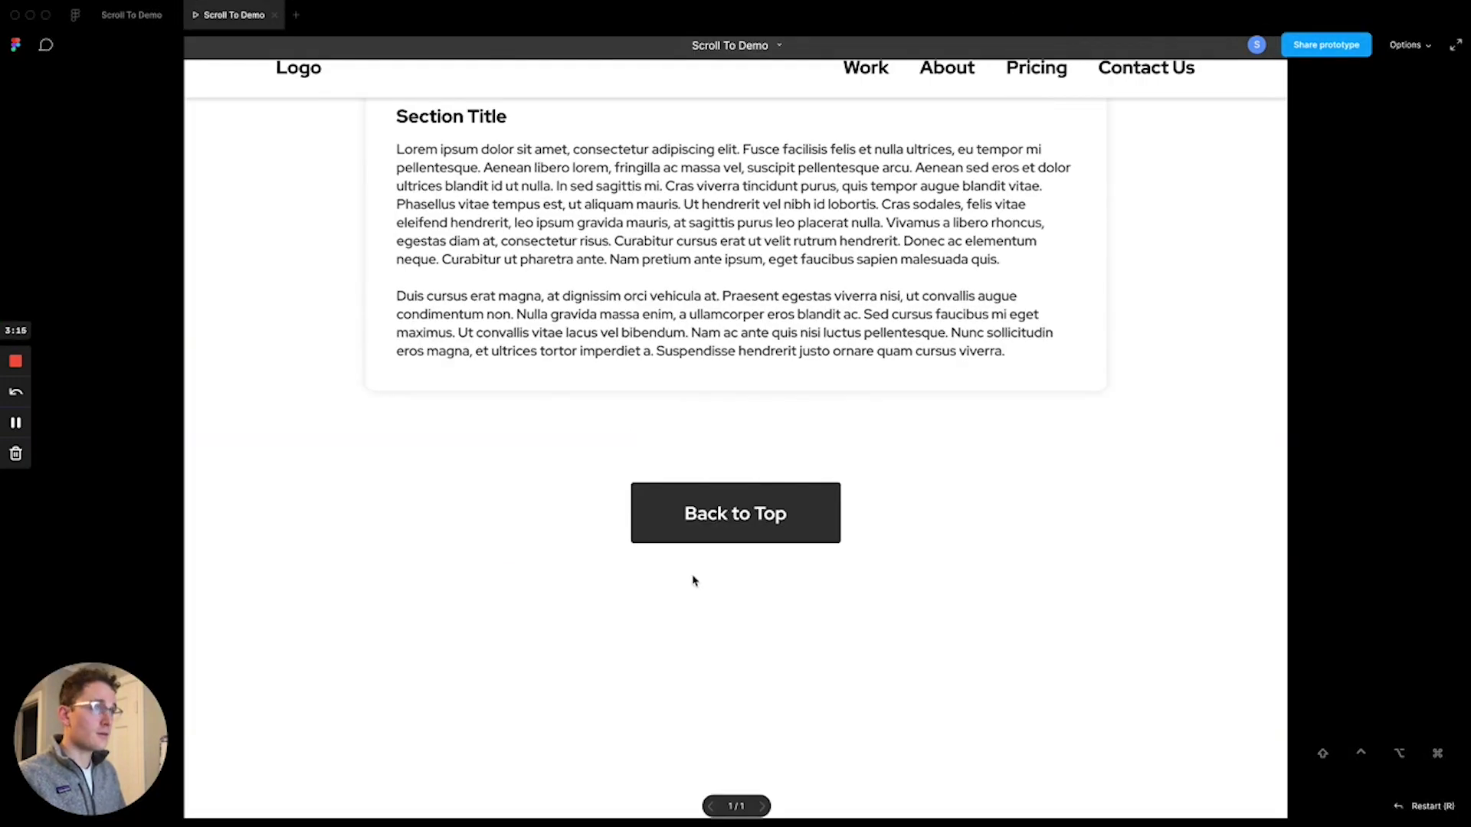
{"action": "left_click", "coordinate": [401, 144]}
- In the design file, link the Back to Top button to the Header with an on-click Scroll to interaction using Animate, Ease Out, 1200ms
{"action": "left_click", "coordinate": [132, 14]}
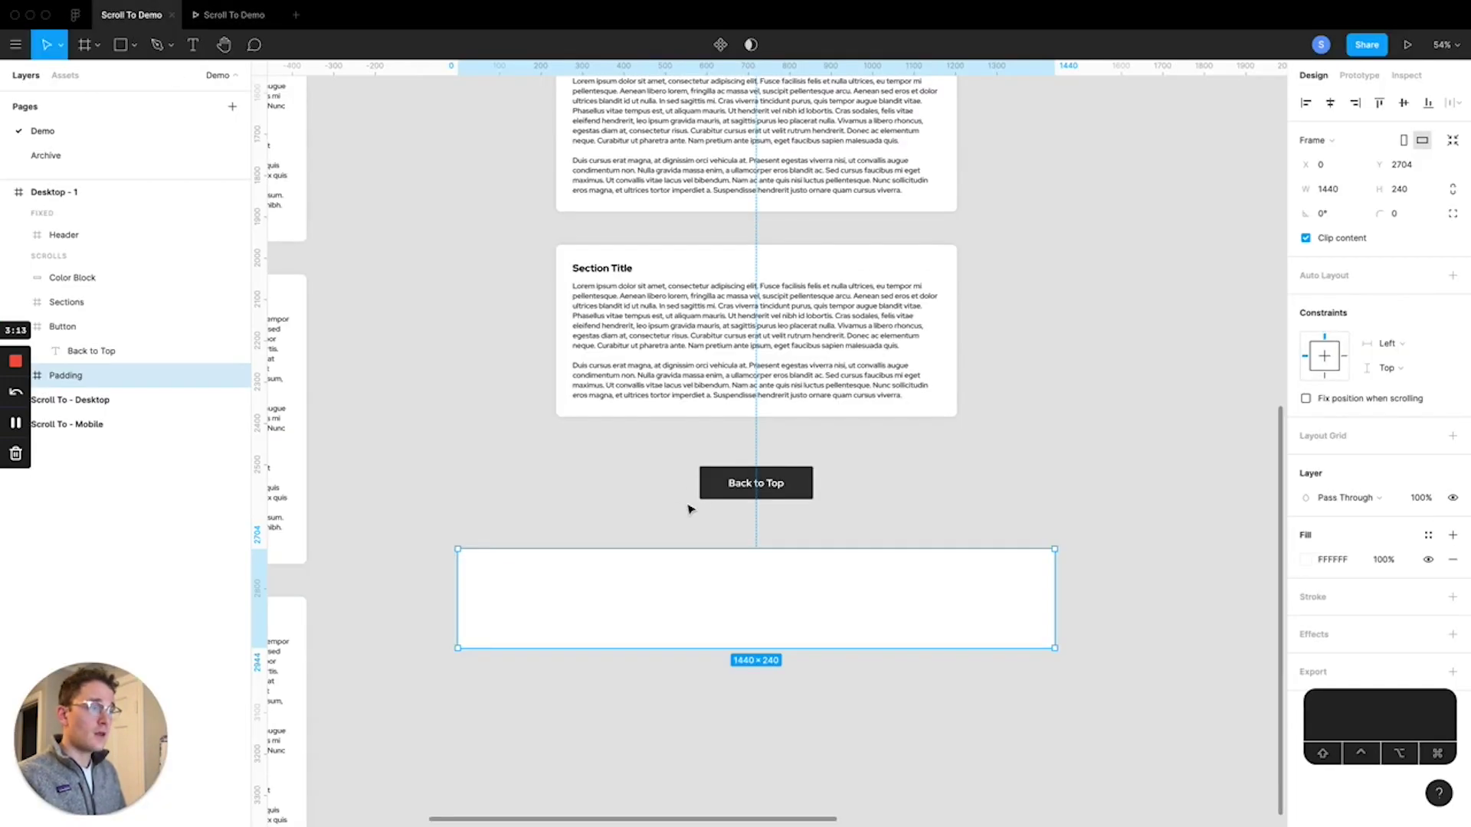
{"action": "key", "text": "Escape"}
{"action": "left_click", "coordinate": [779, 478]}
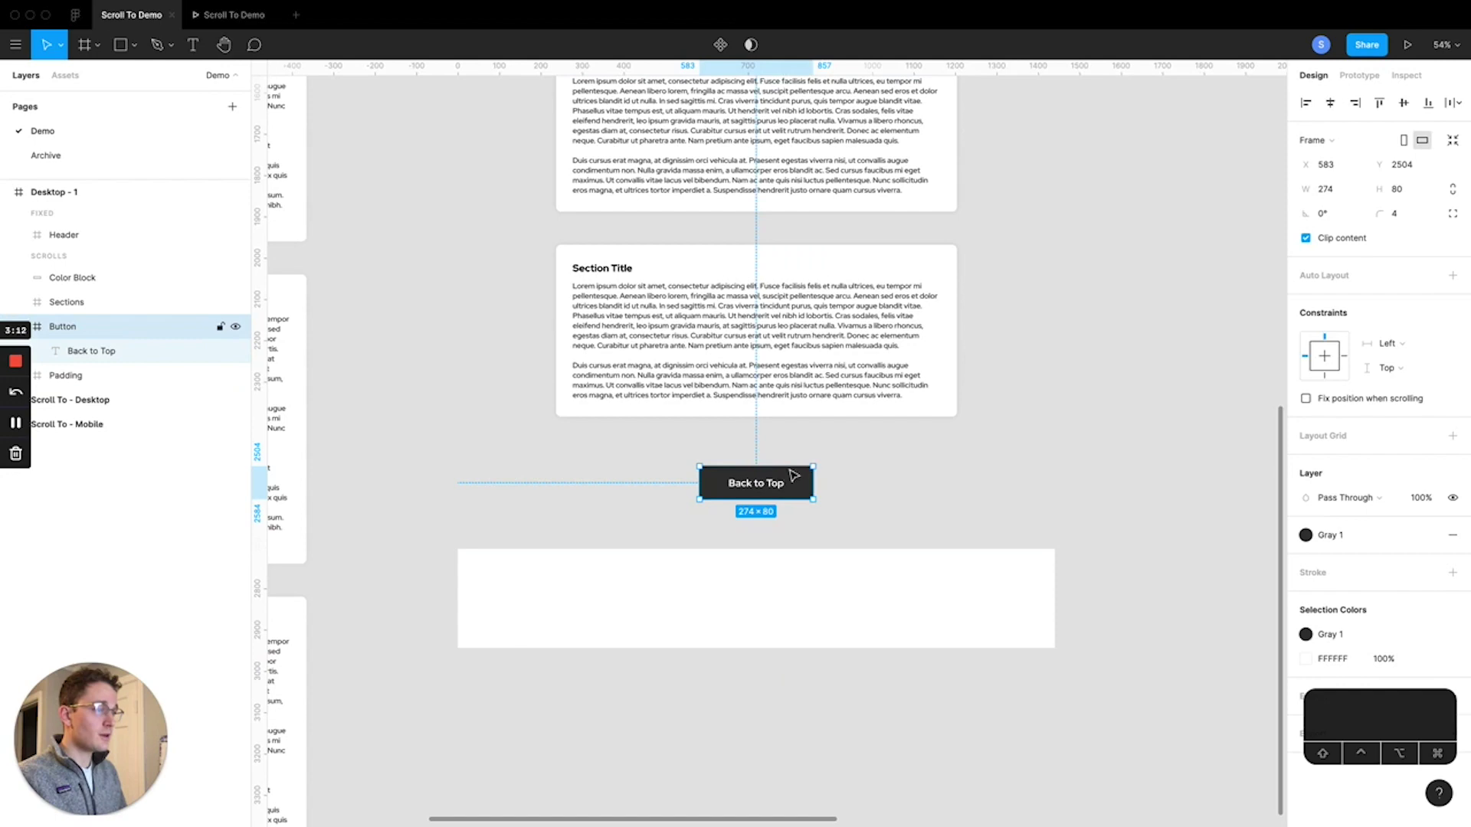
{"action": "left_click", "coordinate": [1364, 77]}
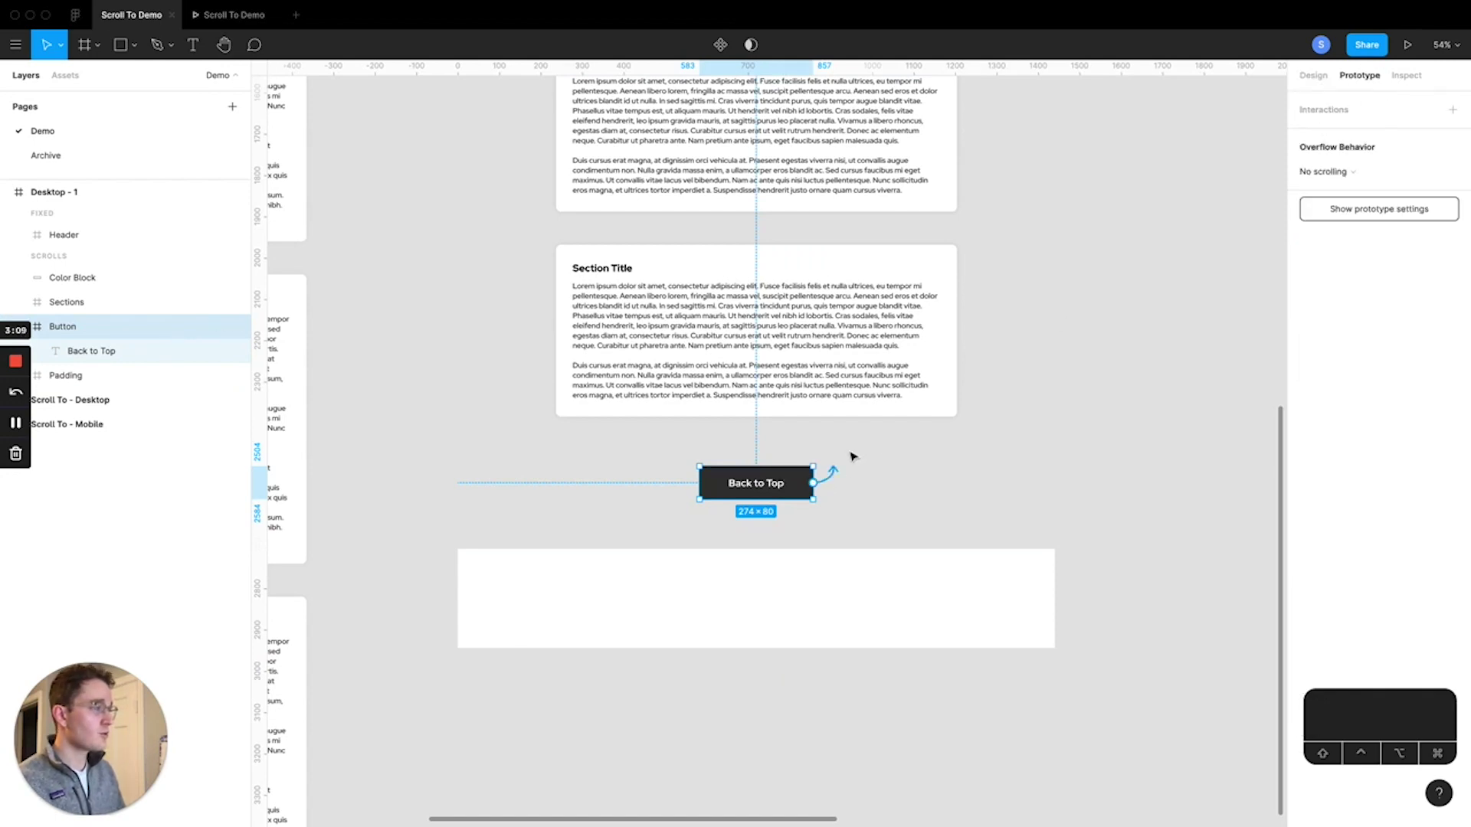
{"action": "left_click_drag", "start_coordinate": [852, 457], "coordinate": [709, 249]}
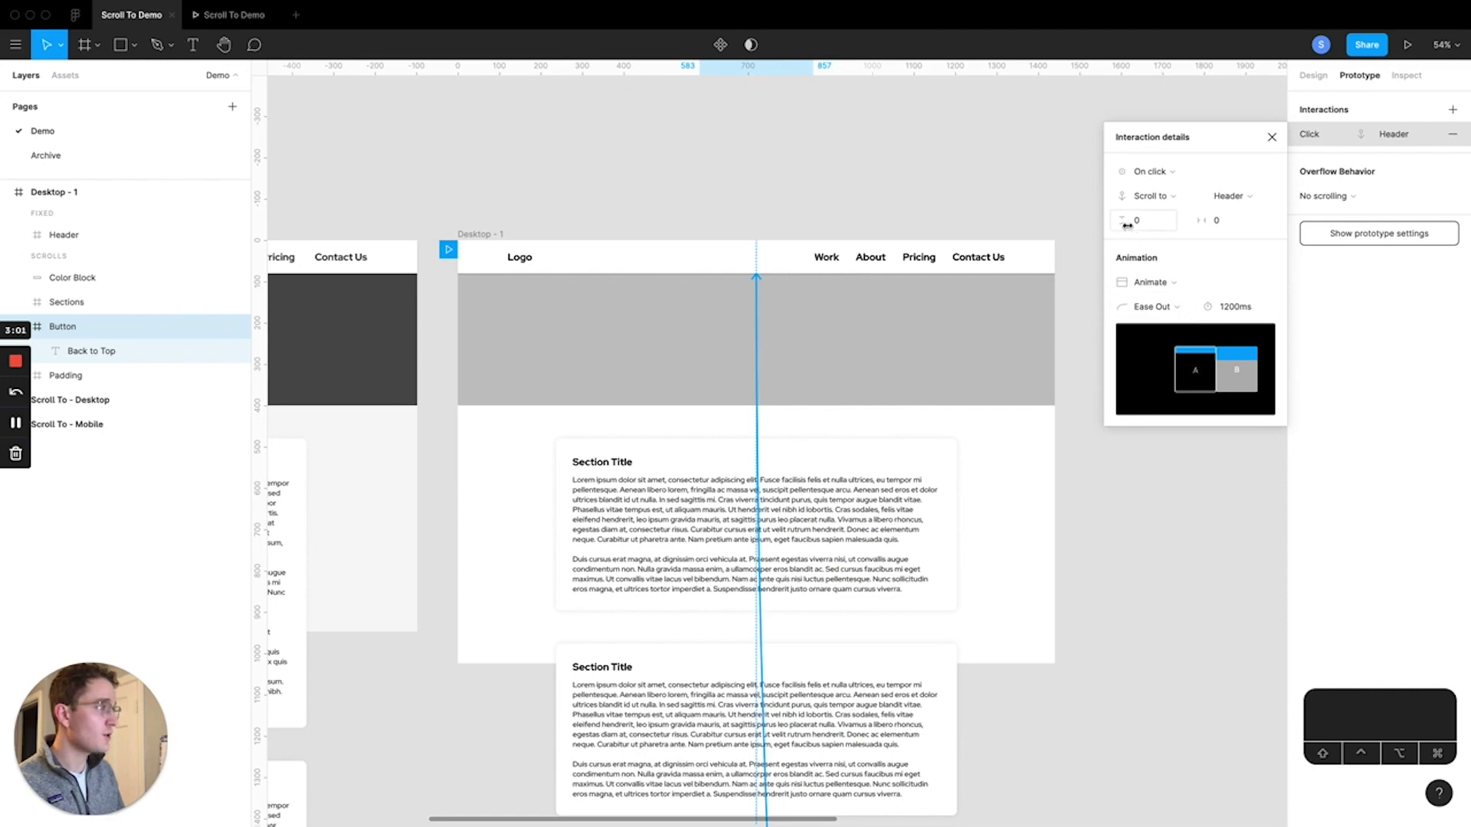
{"action": "left_click", "coordinate": [1270, 138]}
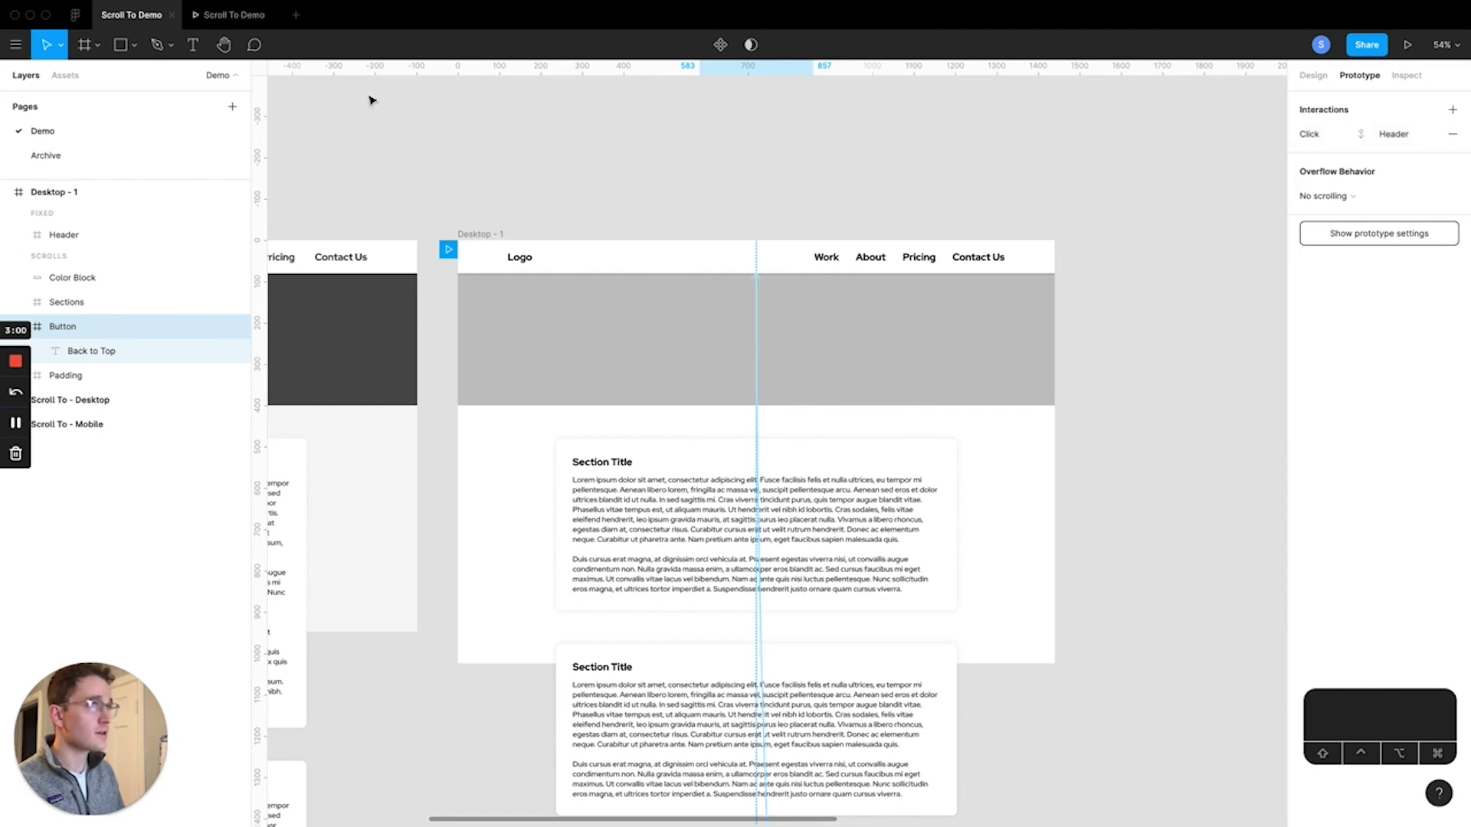
- Test the Contact Us link and the Back to Top button in the prototype preview
{"action": "left_click", "coordinate": [222, 15]}
{"action": "left_click", "coordinate": [580, 309]}
{"action": "left_click", "coordinate": [1137, 69]}
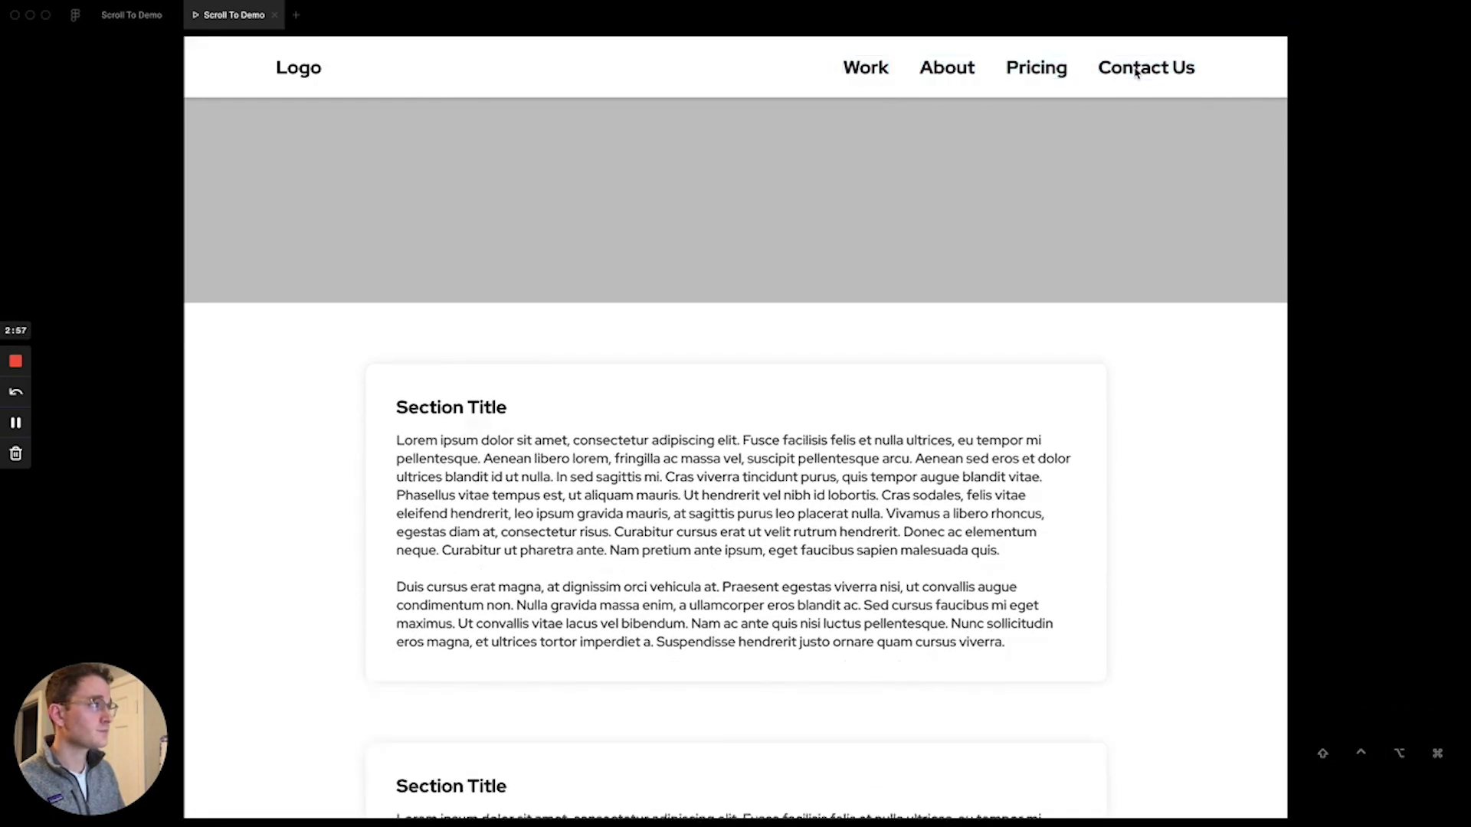
{"action": "left_click", "coordinate": [1137, 71]}
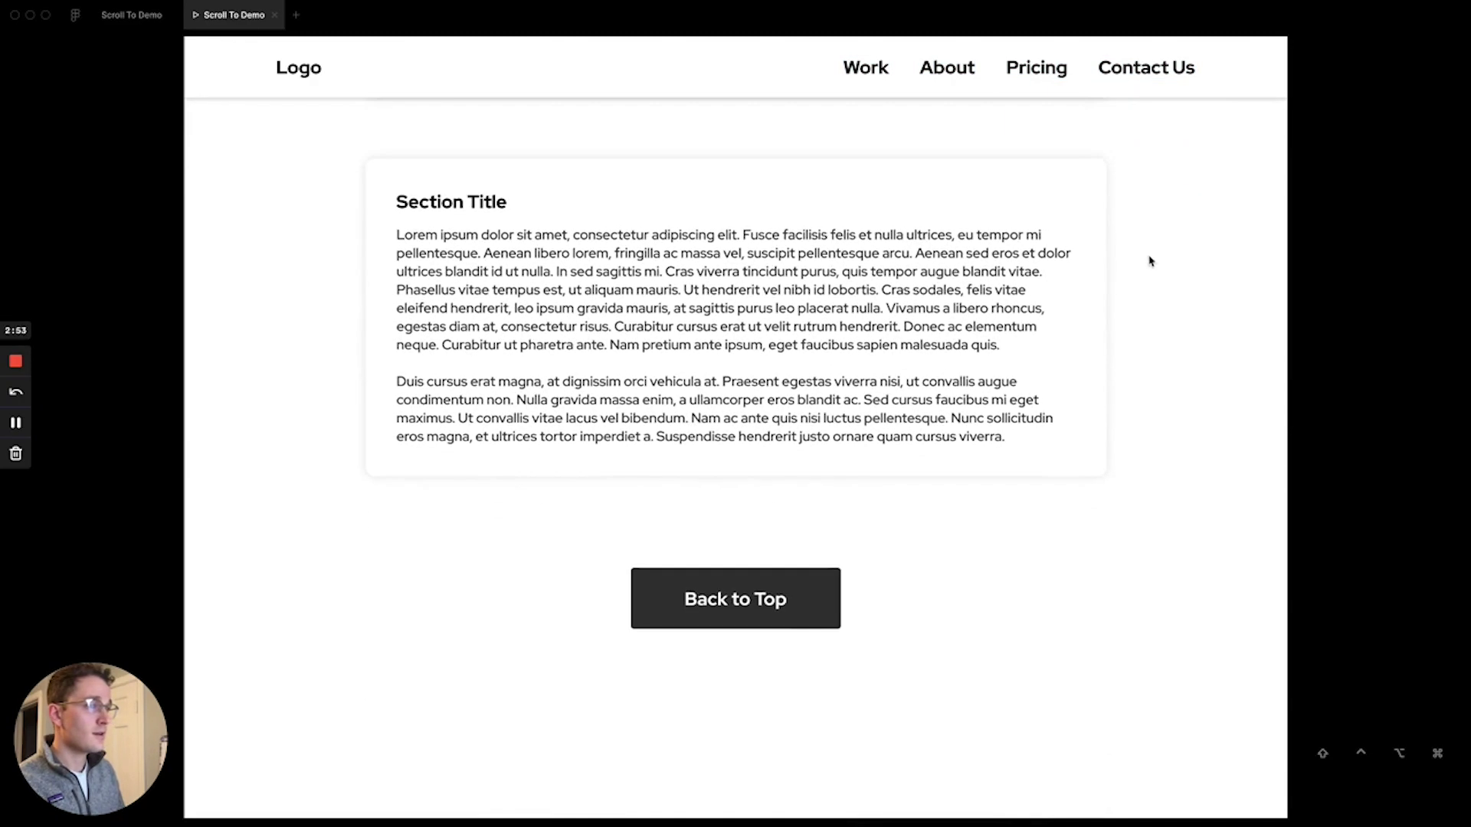
{"action": "left_click", "coordinate": [764, 597]}
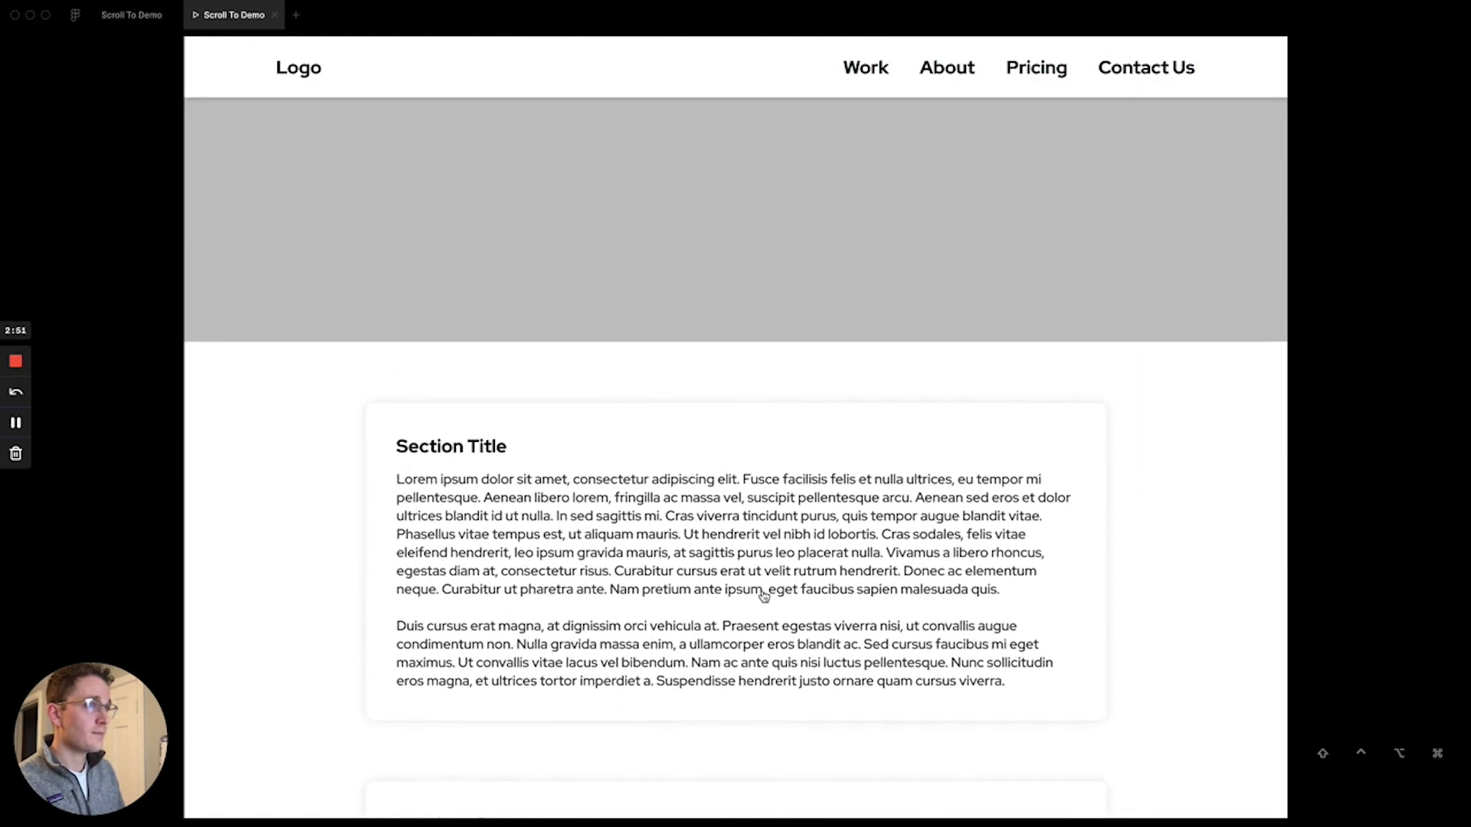
- Return to the design file and swap the positions of the first and last section cards in the Desktop - 1 frame
{"action": "left_click", "coordinate": [126, 15]}
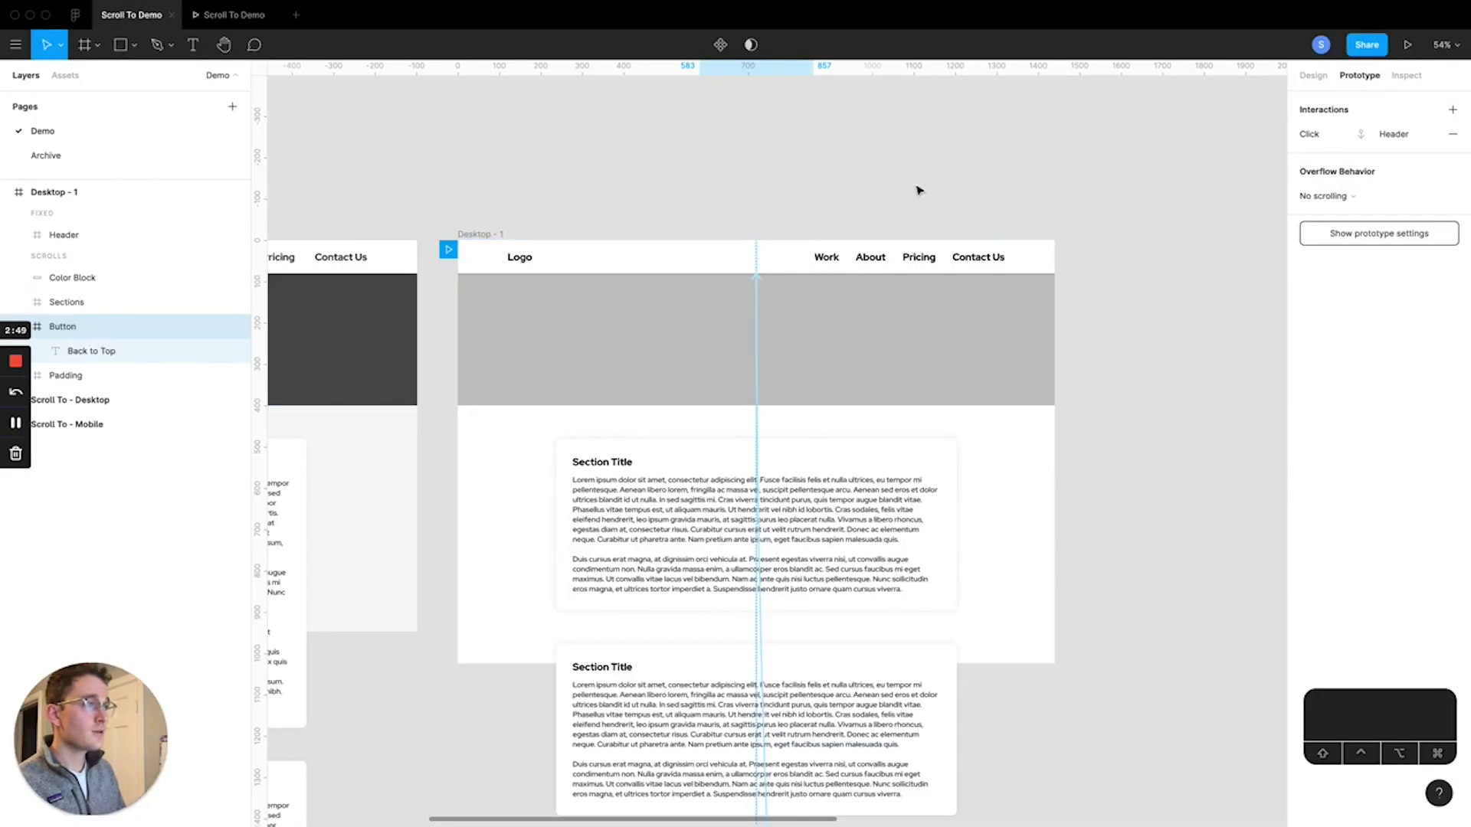
{"action": "scroll", "coordinate": [1134, 326], "scroll_direction": "down", "scroll_amount": 5}
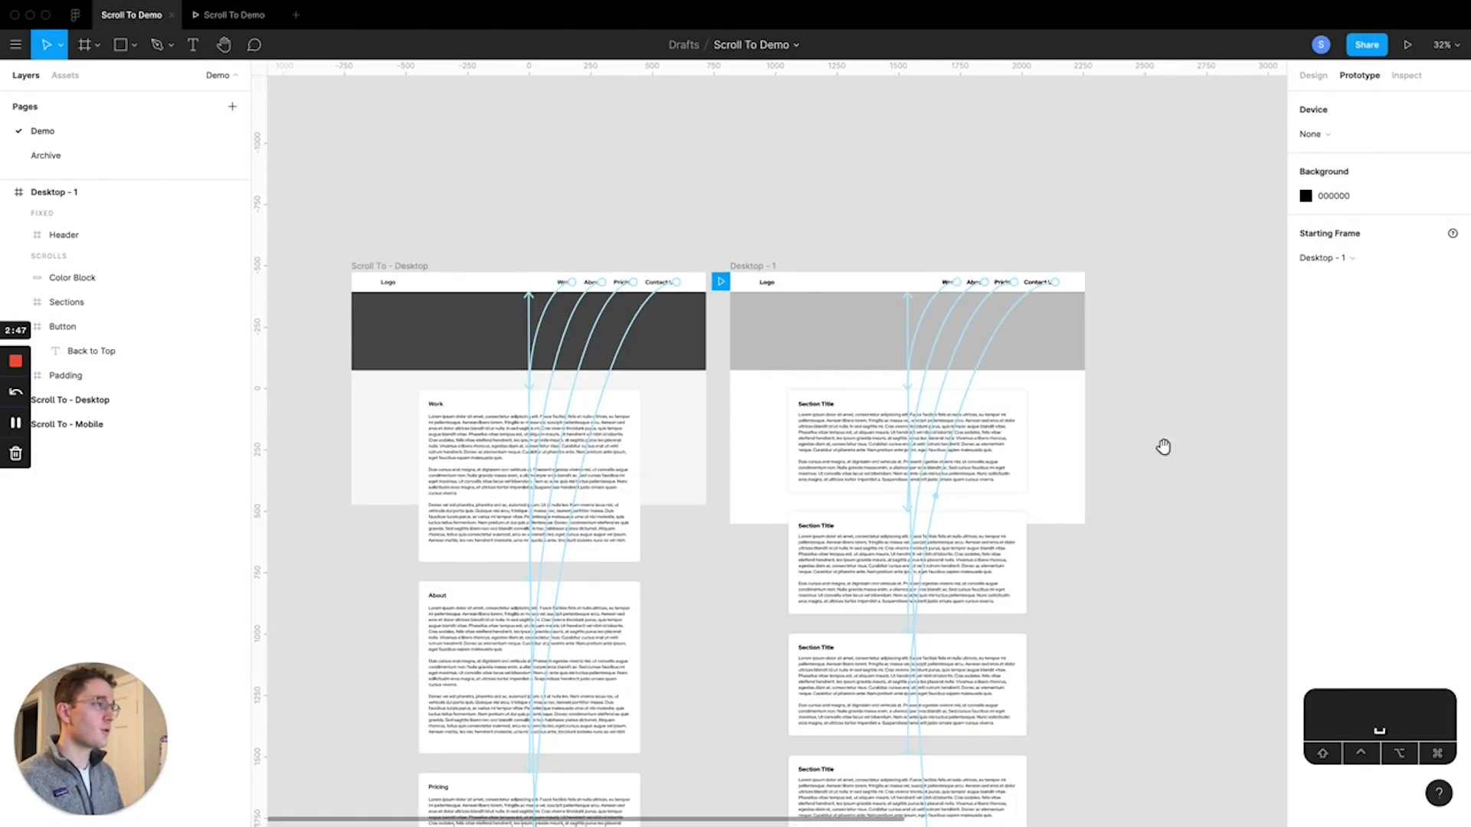
{"action": "left_click_drag", "start_coordinate": [1162, 447], "coordinate": [1131, 371]}
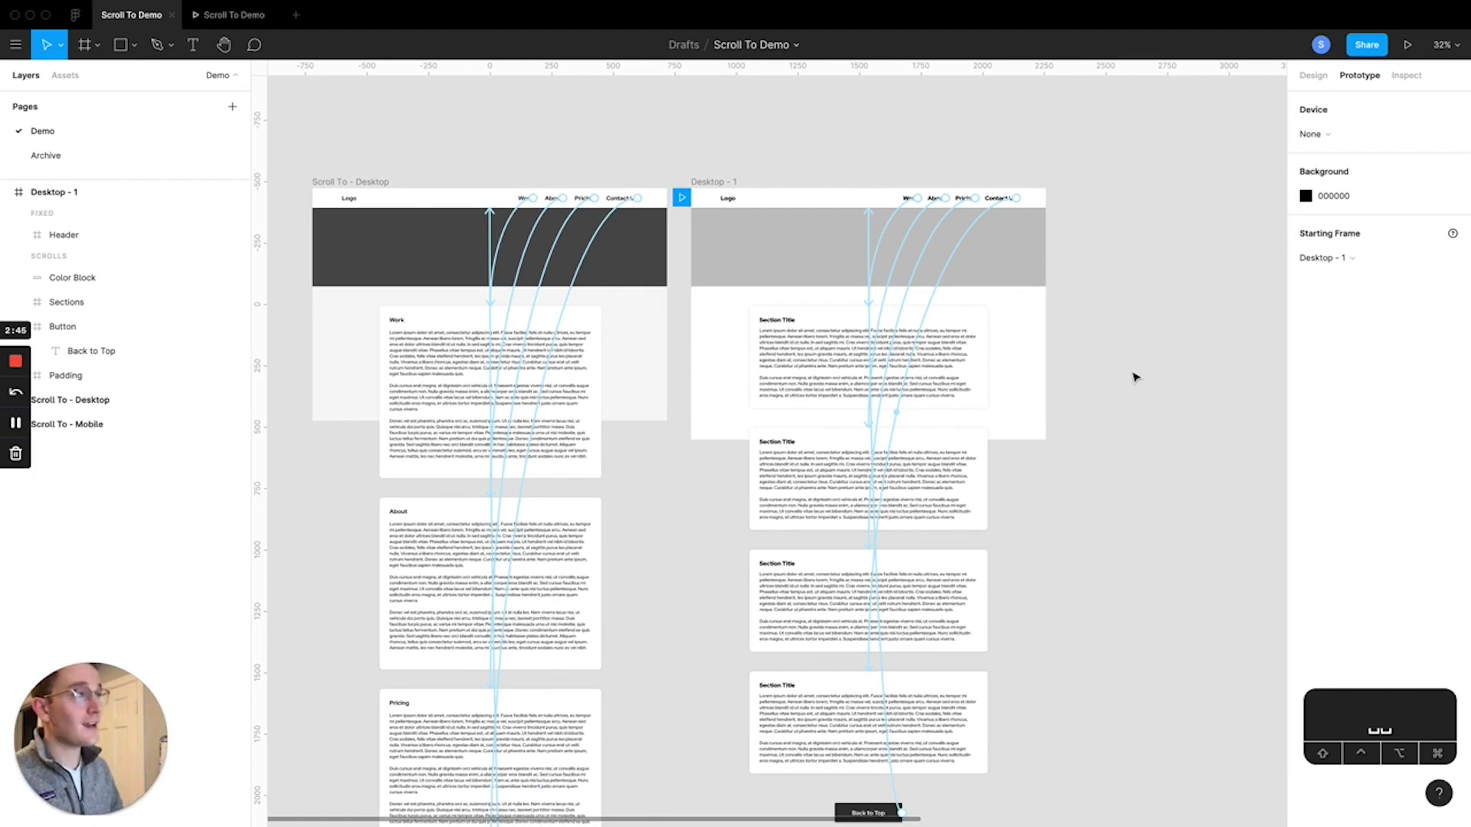
{"action": "left_click_drag", "start_coordinate": [1135, 377], "coordinate": [1081, 335]}
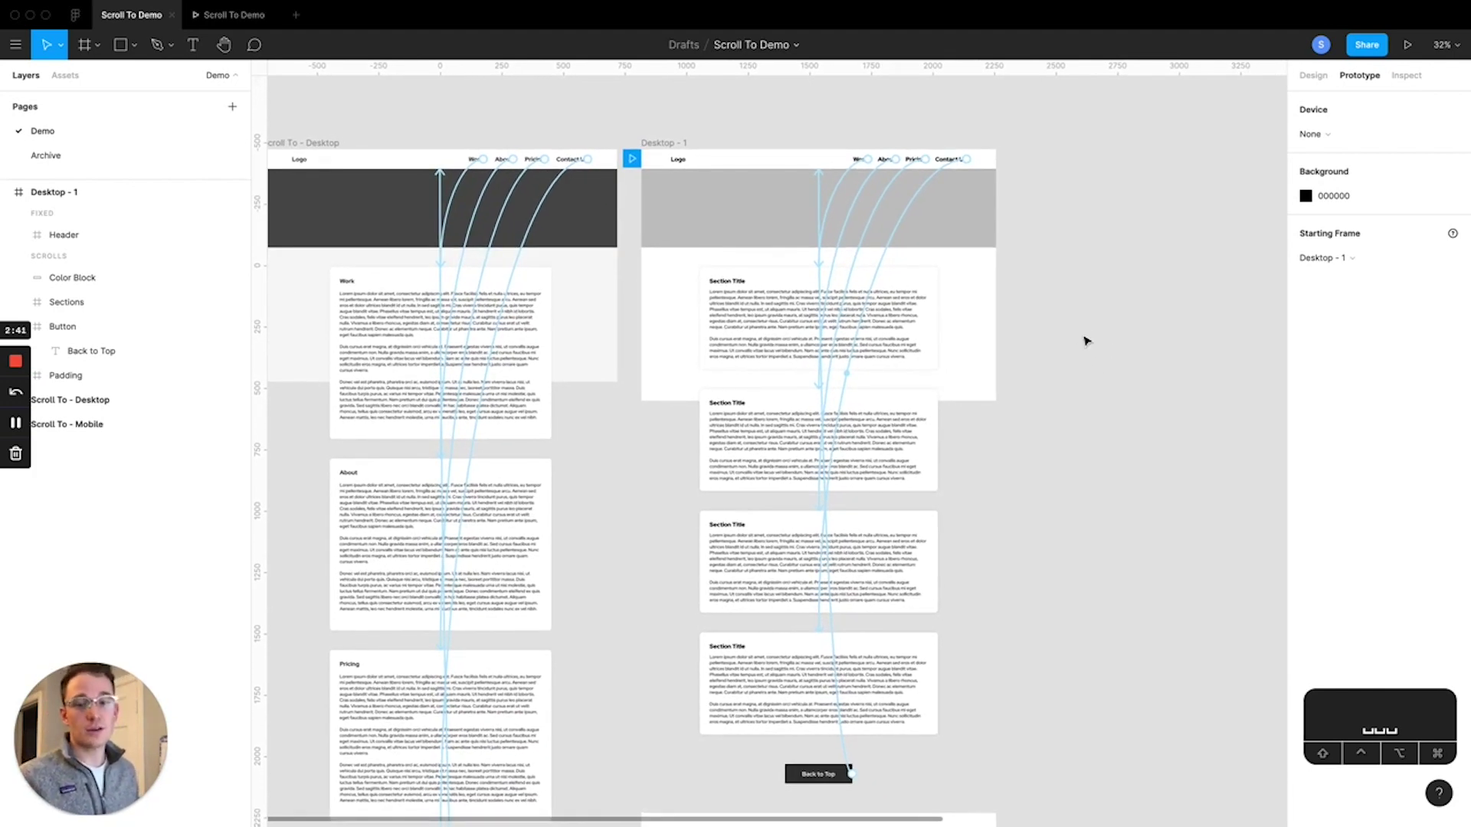
{"action": "left_click_drag", "start_coordinate": [1147, 330], "coordinate": [1124, 330]}
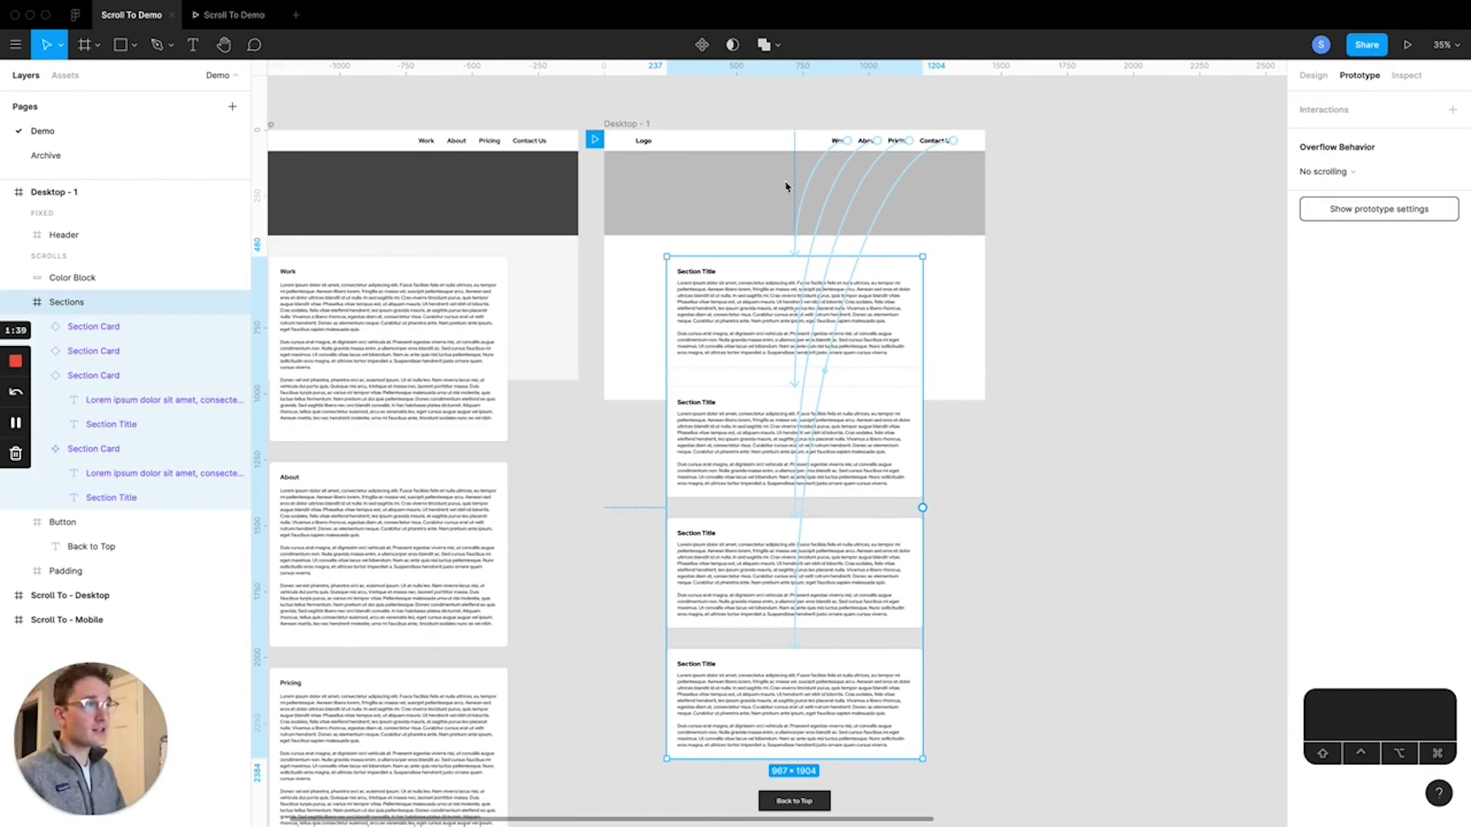
{"action": "left_click", "coordinate": [725, 310], "text": "super"}
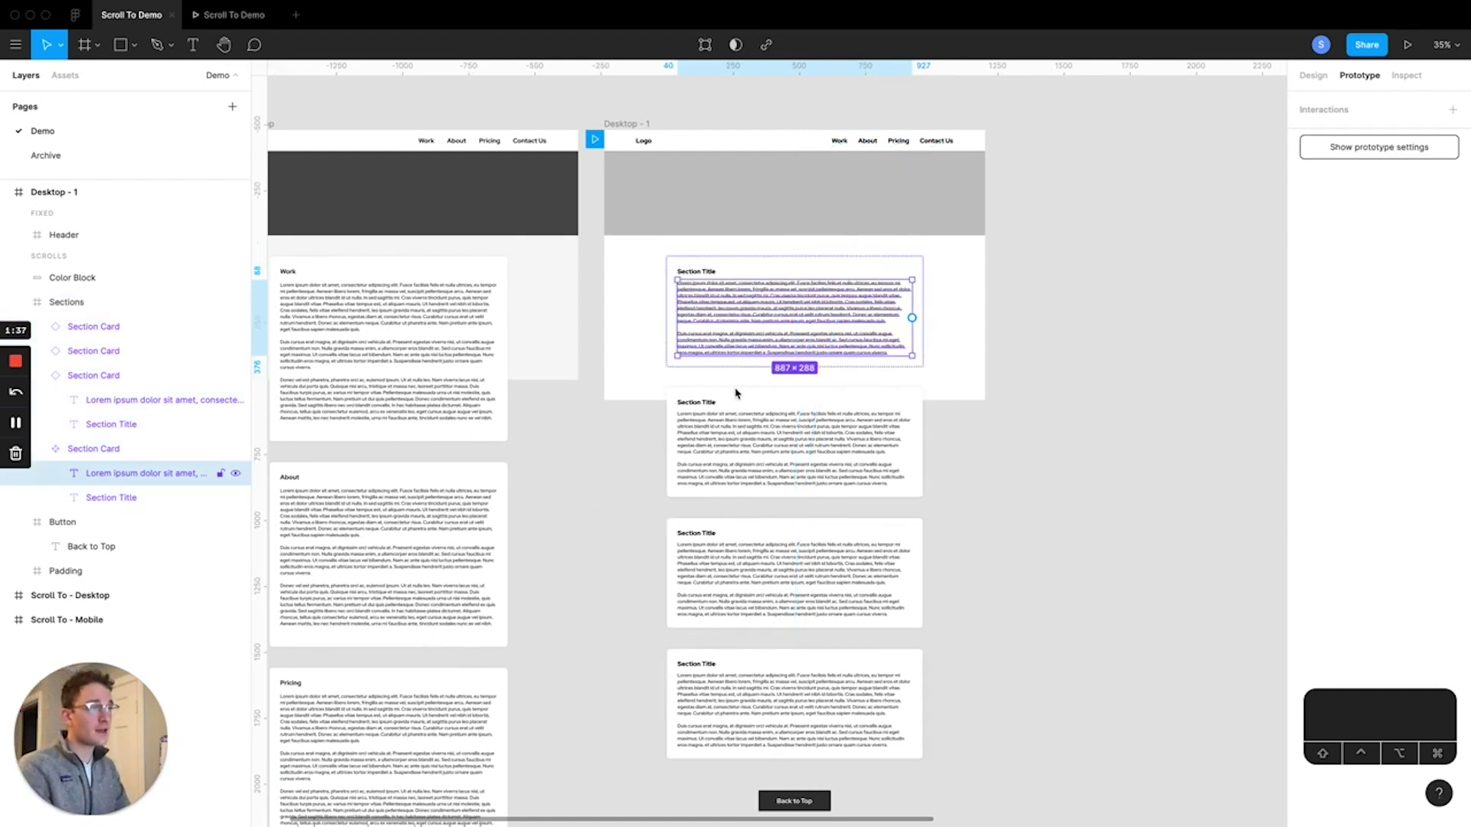
{"action": "left_click", "coordinate": [725, 450]}
{"action": "left_click", "coordinate": [787, 301]}
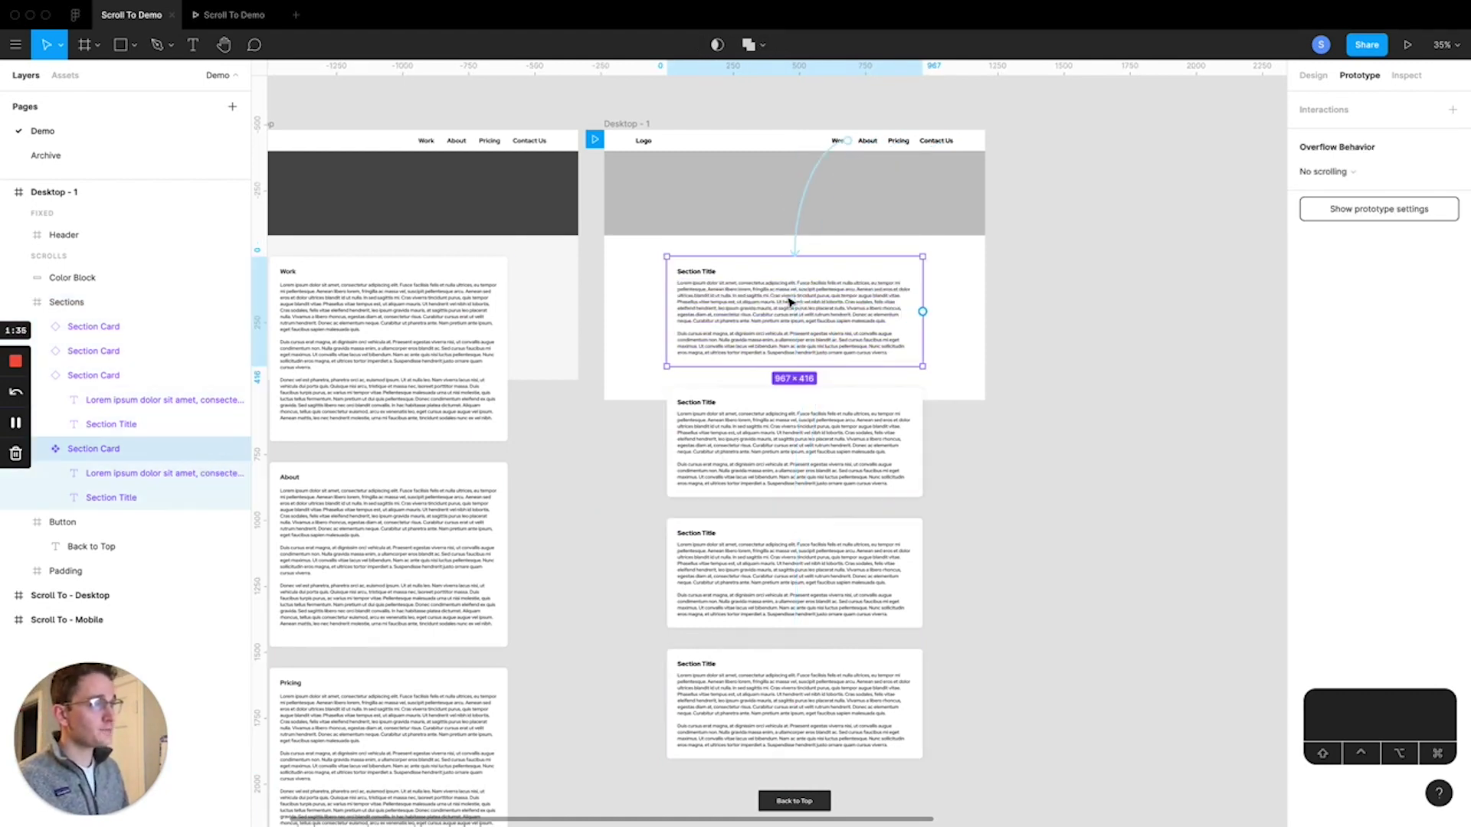
{"action": "left_click", "coordinate": [793, 665], "text": "shift"}
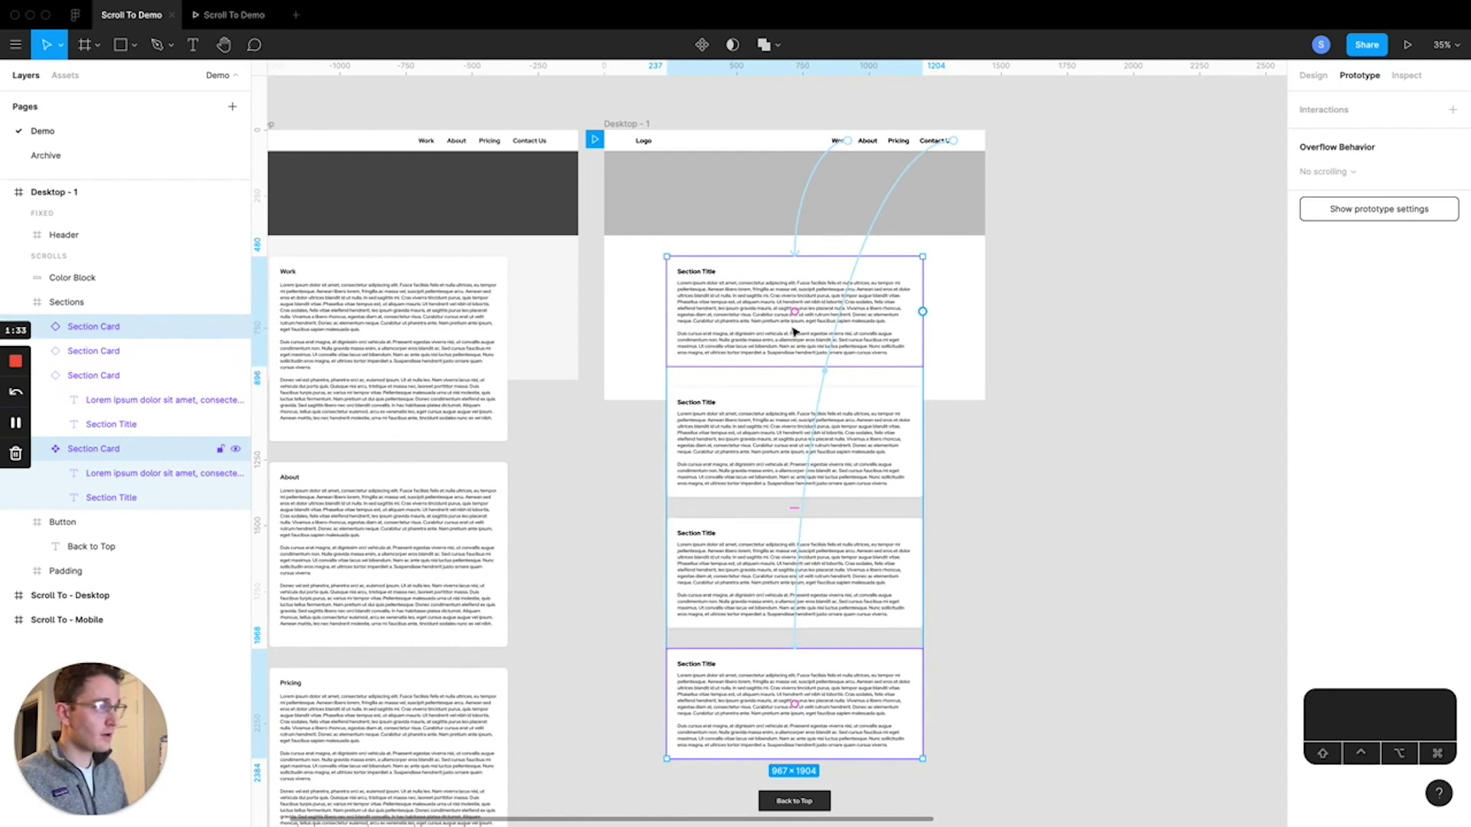
{"action": "left_click_drag", "start_coordinate": [795, 312], "coordinate": [796, 703]}
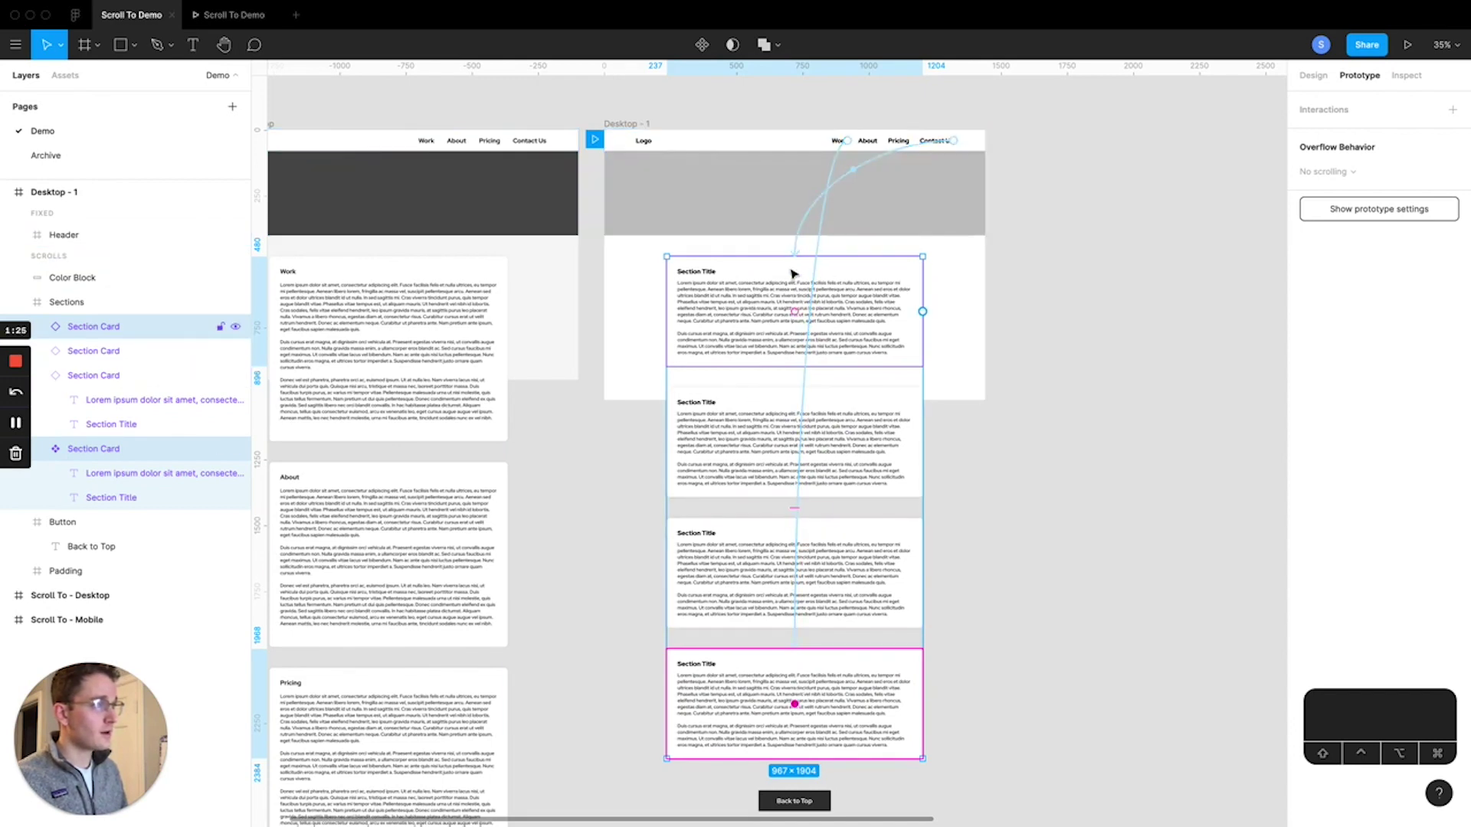
- Test the Work and Contact Us links in the prototype preview with the reordered section cards
{"action": "key", "text": "super+alt+Return"}
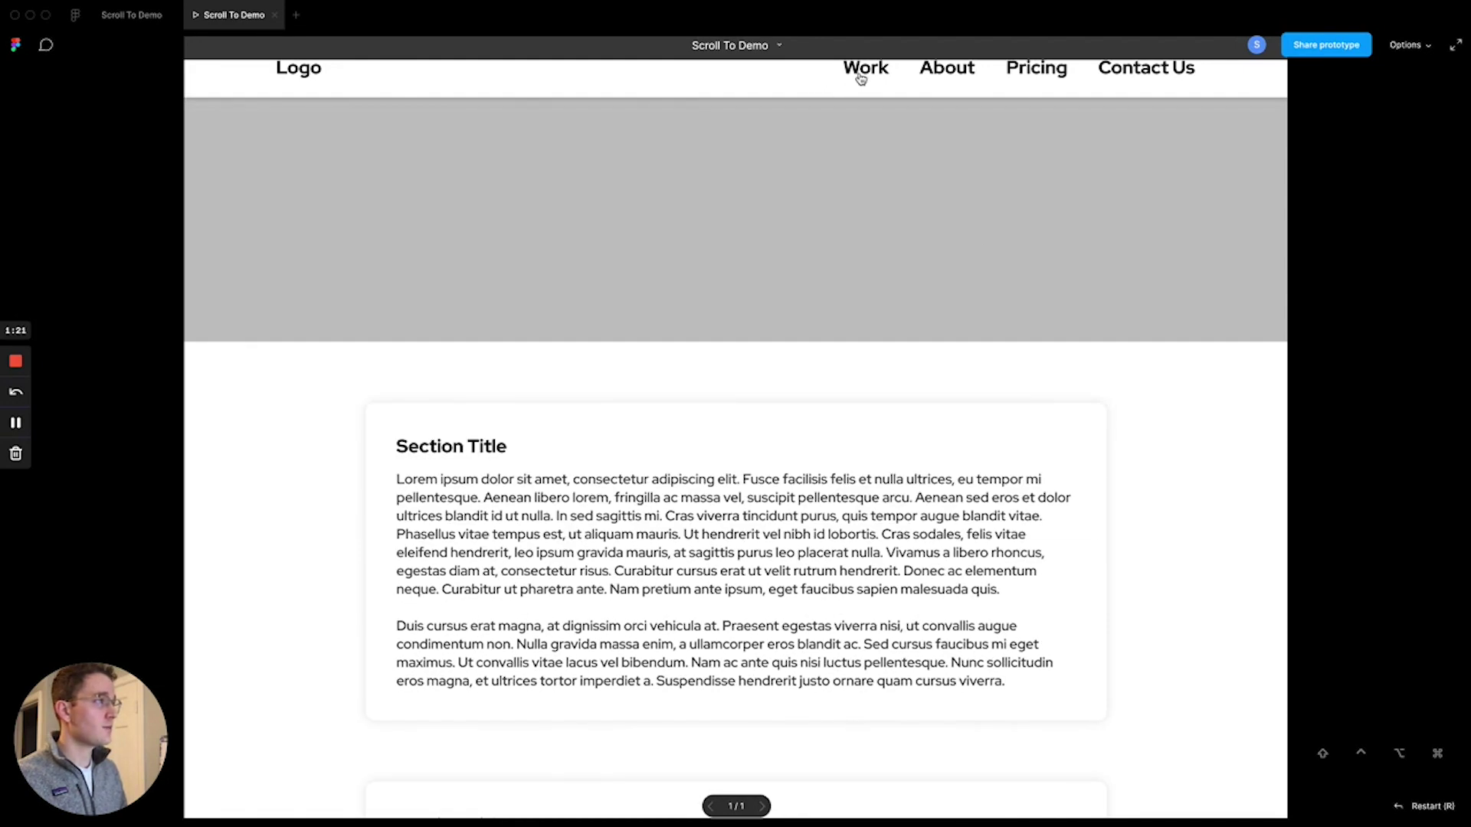
{"action": "left_click", "coordinate": [860, 78]}
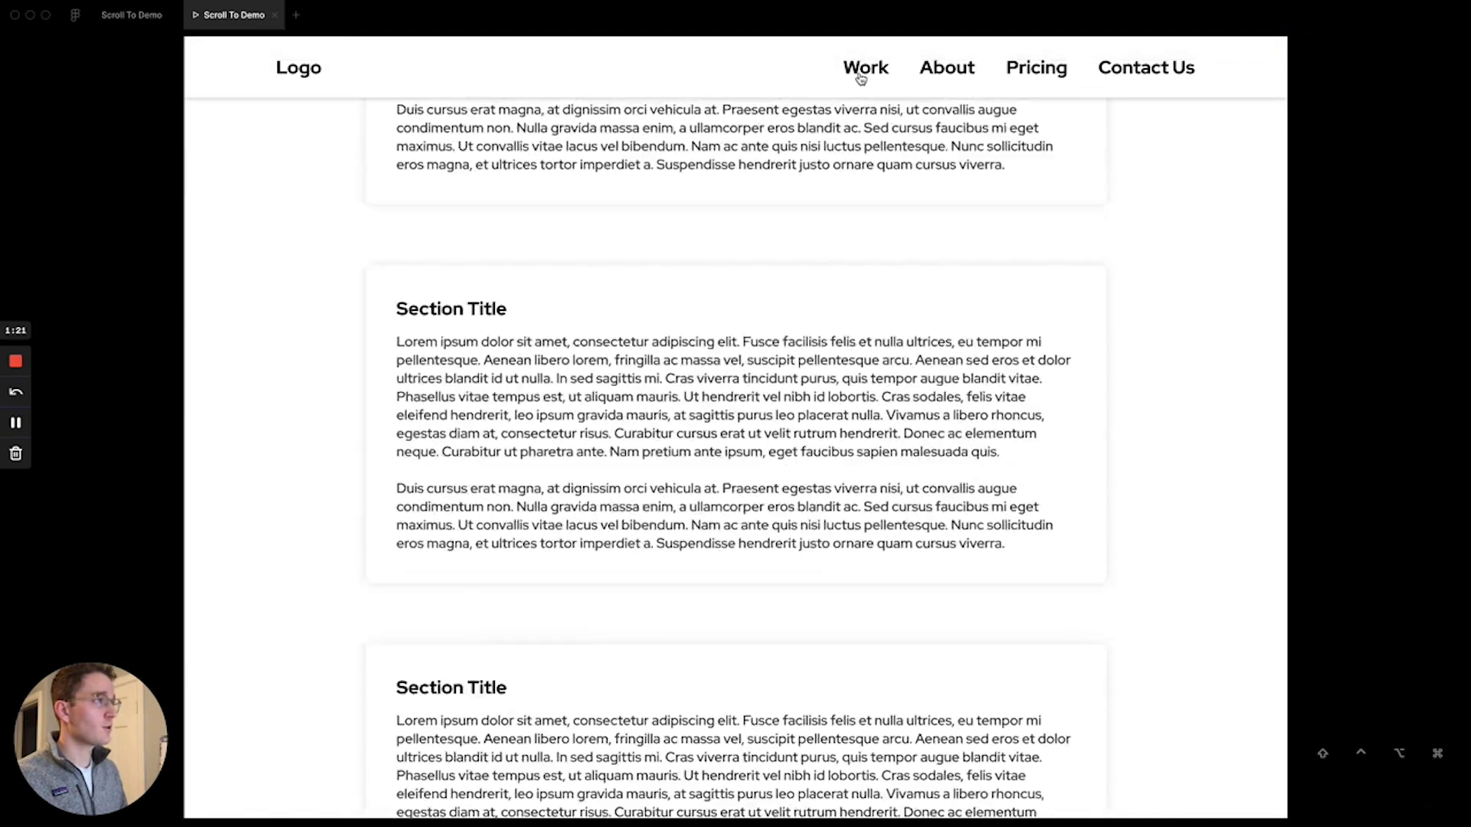
{"action": "left_click", "coordinate": [1143, 67]}
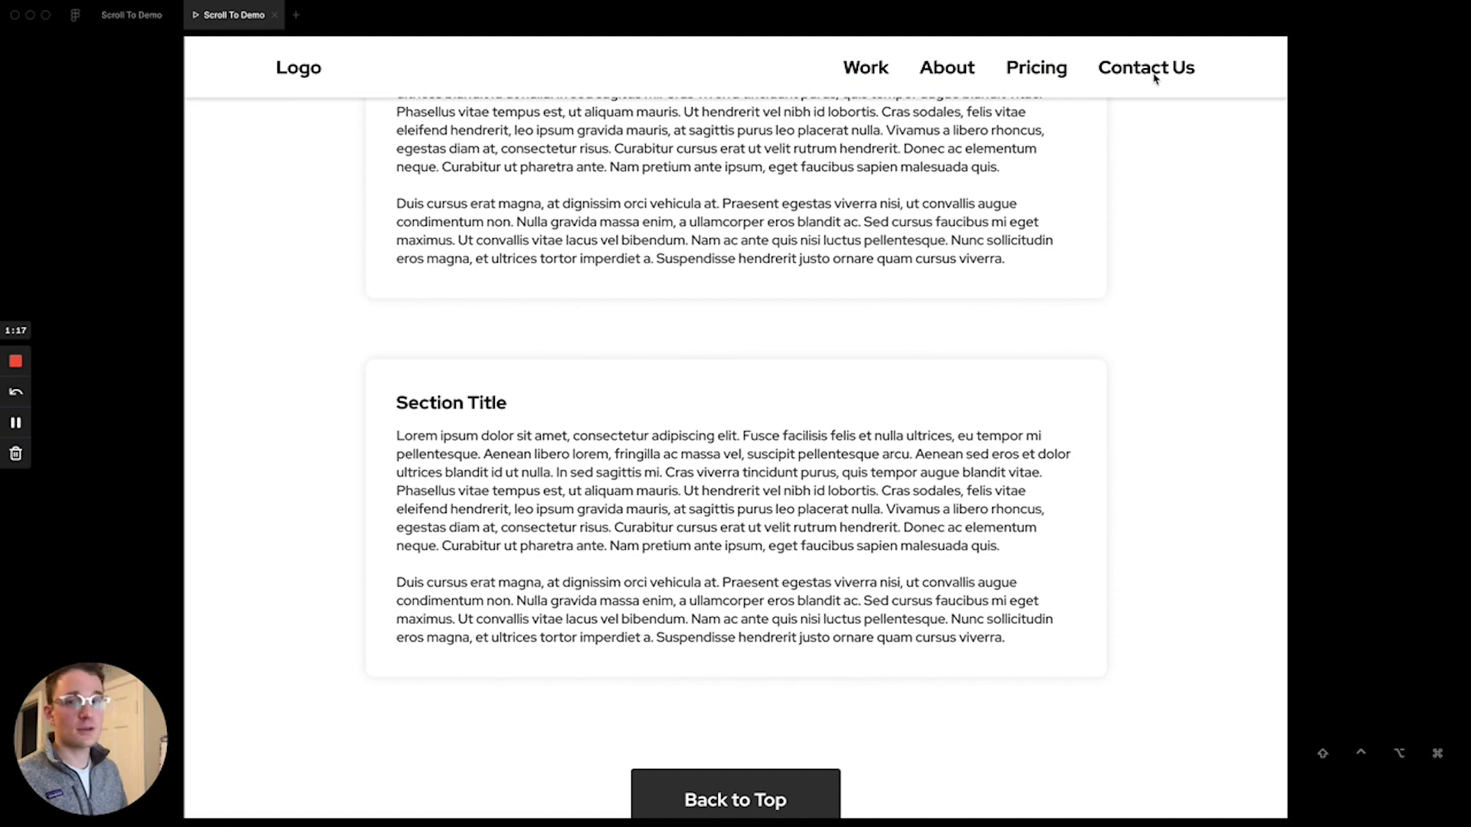
- Test the Contact Us link in the prototype preview, scroll back up the page, and return to the design file
{"action": "left_click", "coordinate": [1153, 76]}
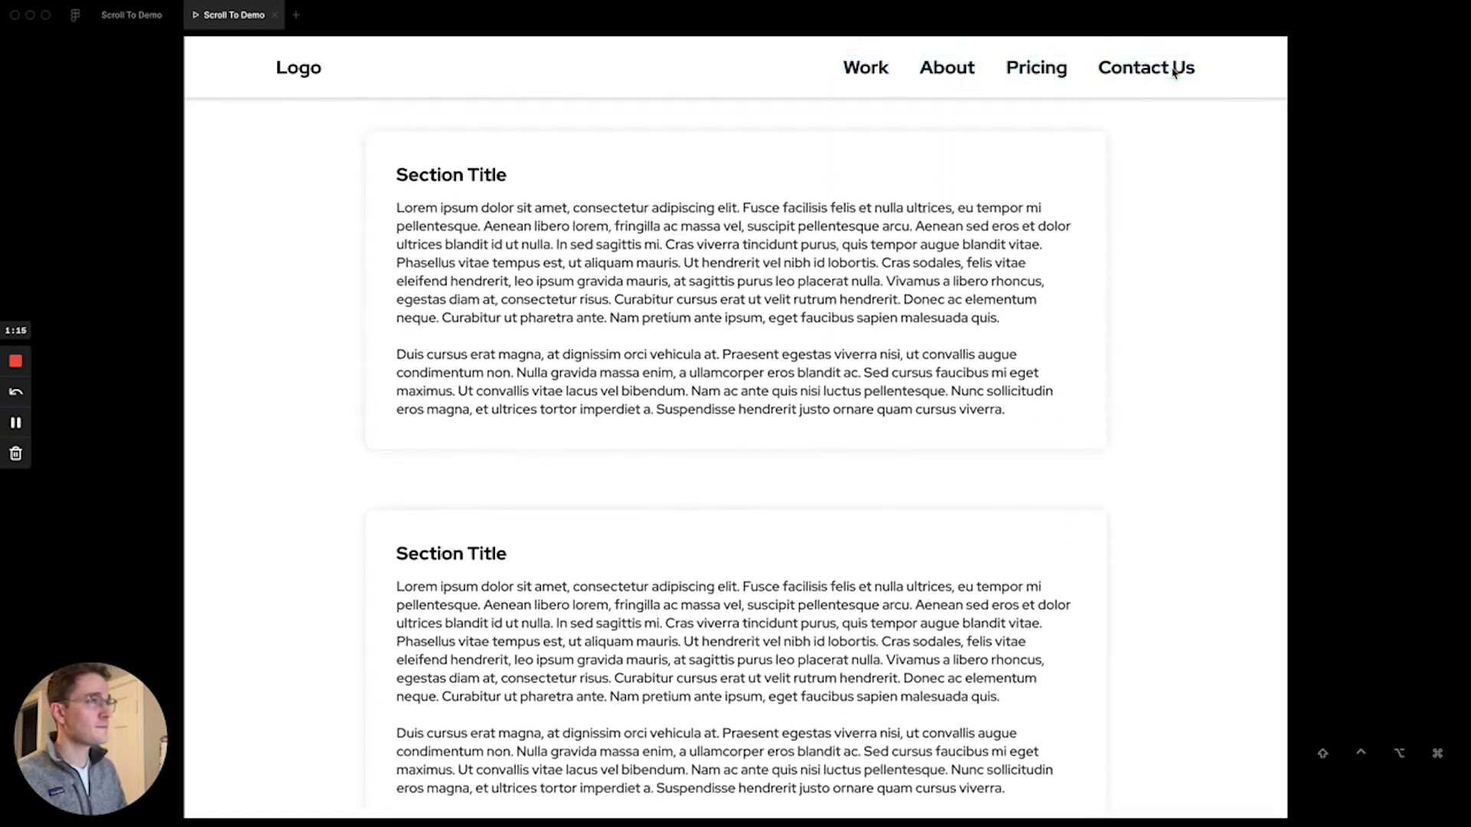
{"action": "scroll", "coordinate": [942, 203], "scroll_direction": "up", "scroll_amount": 5}
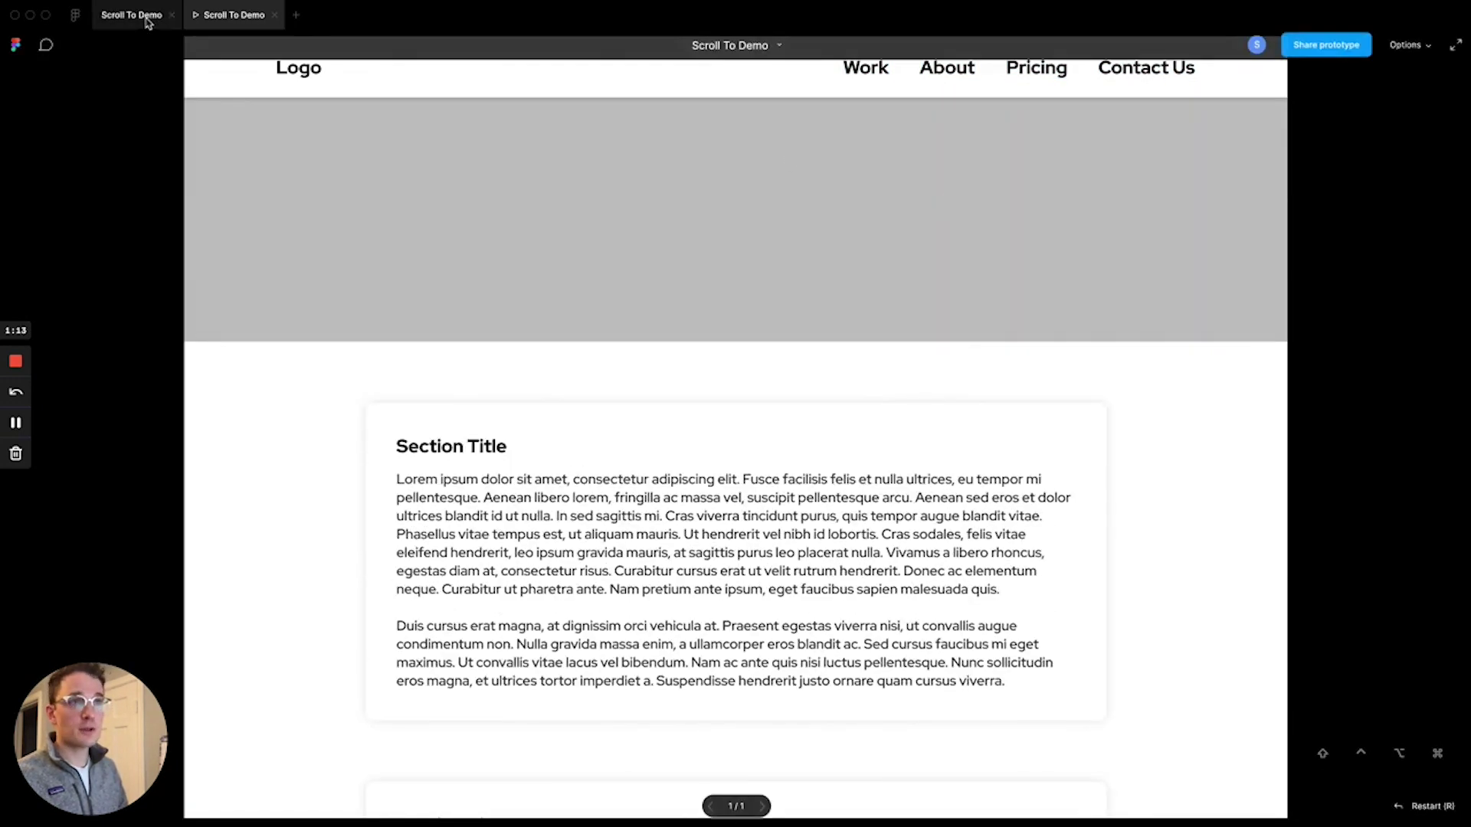
{"action": "left_click", "coordinate": [131, 14]}
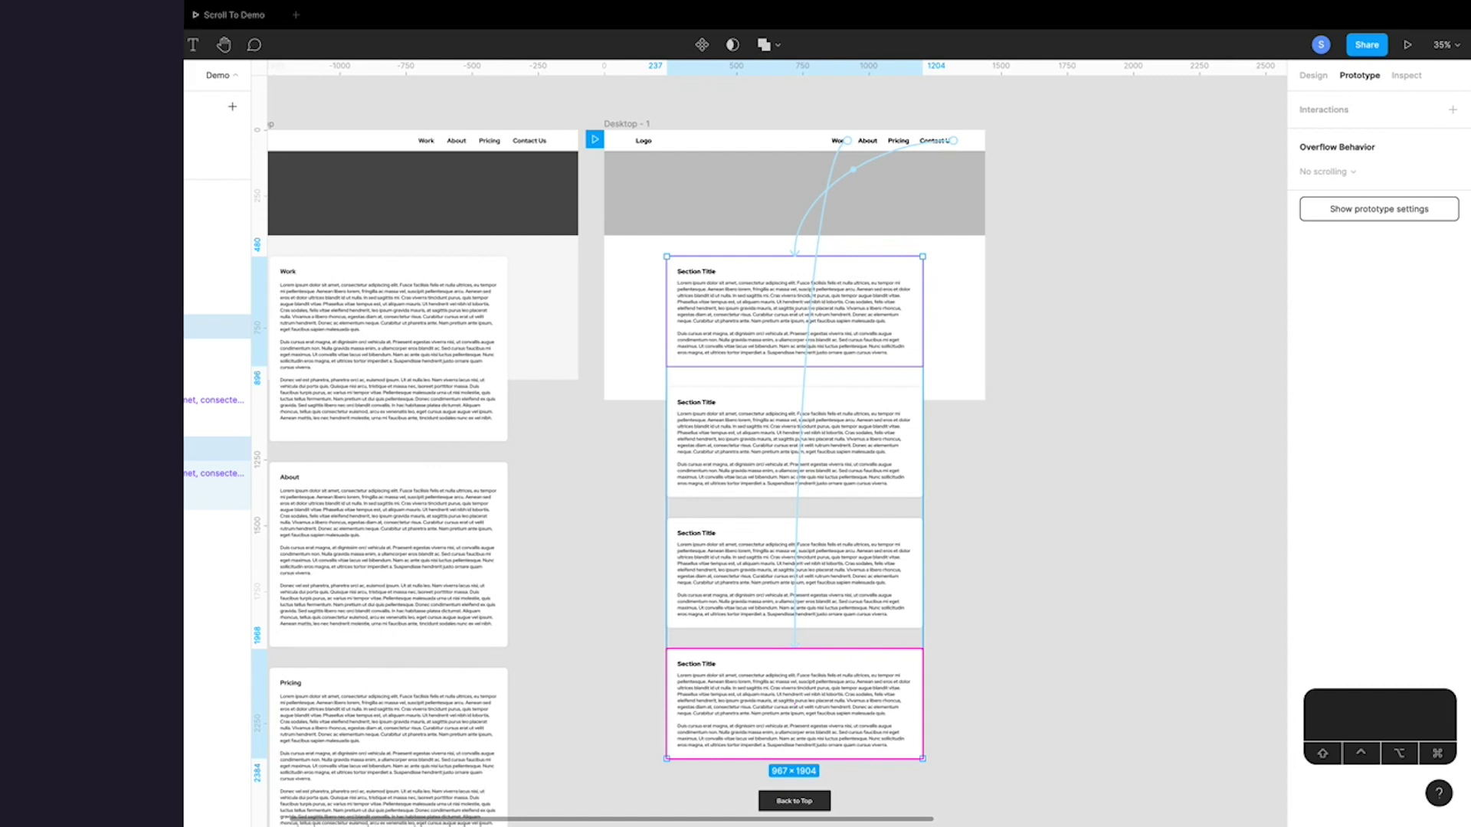
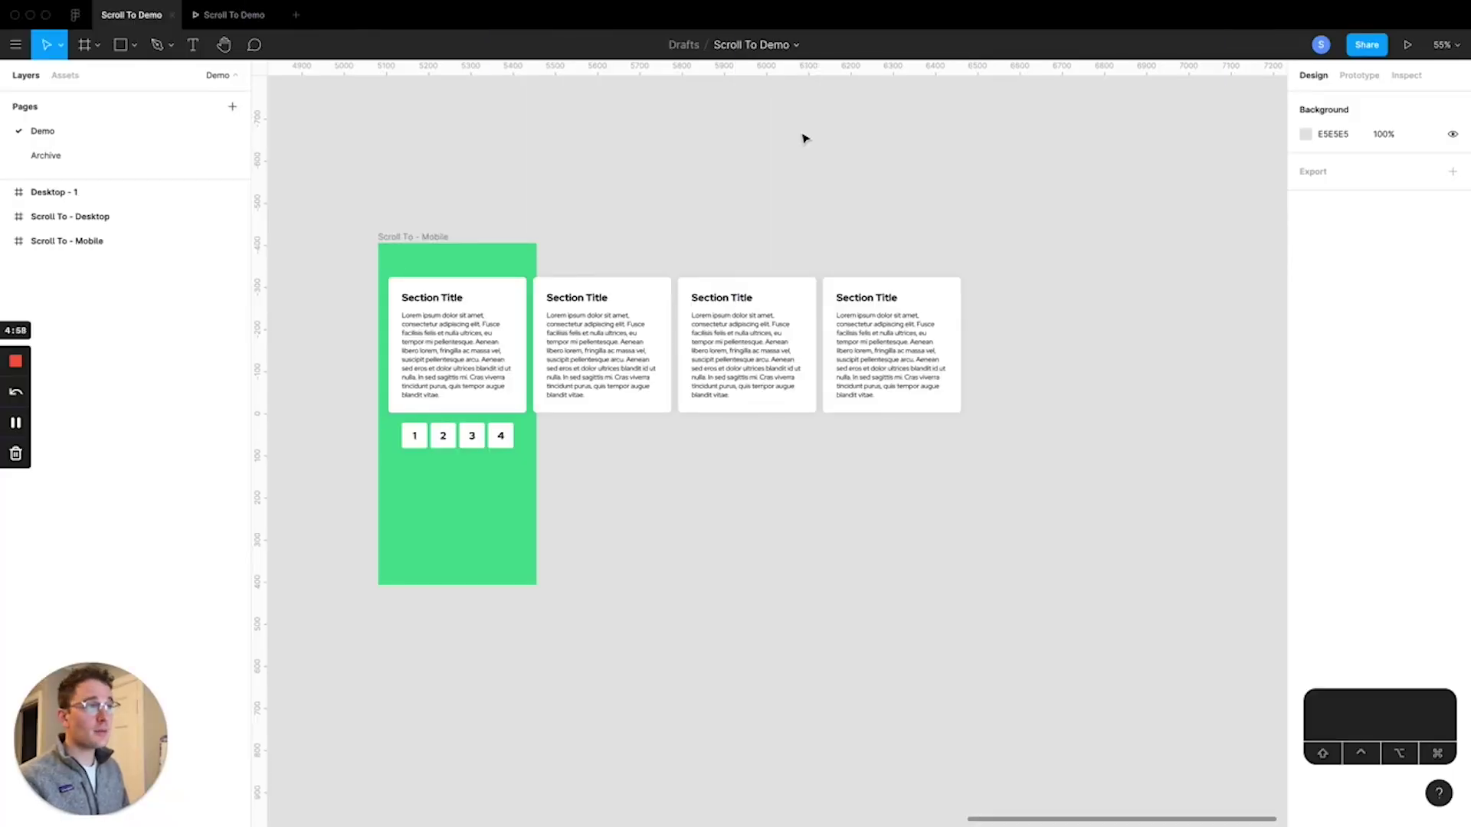
- Add an iPhone 11 Pro / X frame and place it in the empty canvas area beyond the Scroll To - Mobile example
{"action": "left_click_drag", "start_coordinate": [871, 178], "coordinate": [847, 175]}
{"action": "key", "text": "f"}
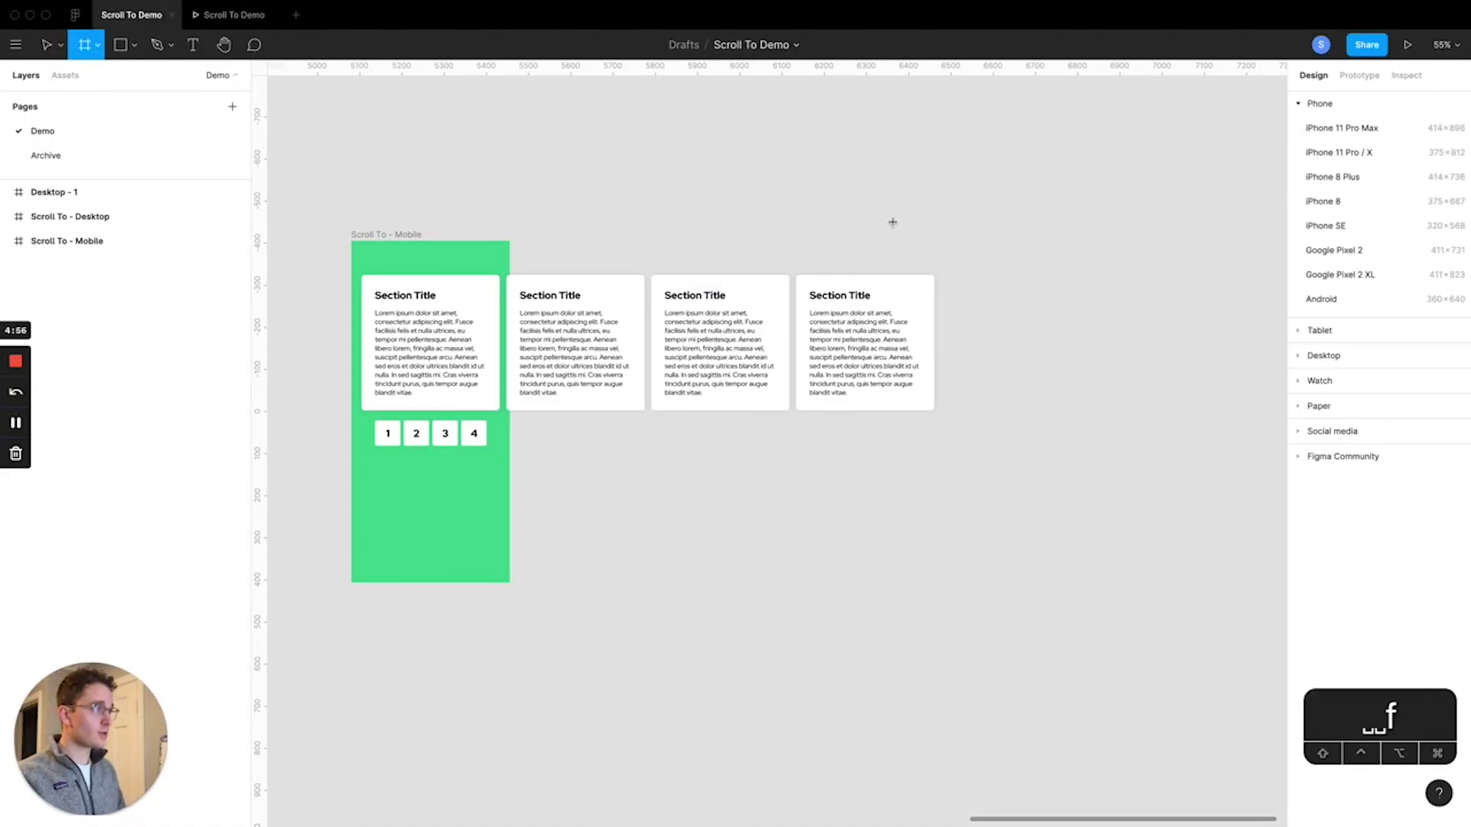
{"action": "left_click", "coordinate": [1341, 153]}
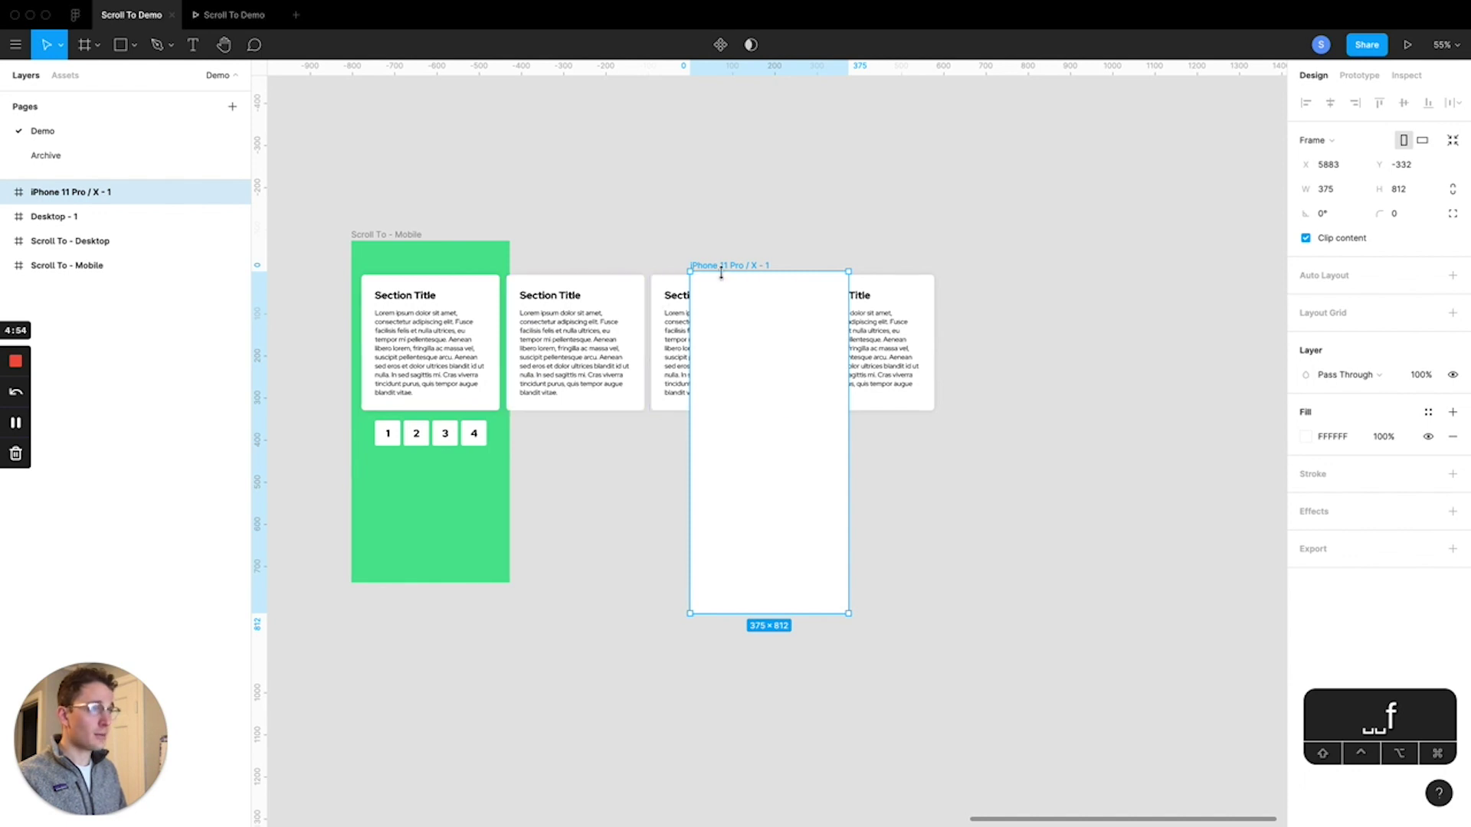
{"action": "left_click_drag", "start_coordinate": [714, 265], "coordinate": [1002, 234]}
{"action": "left_click", "coordinate": [940, 181]}
{"action": "scroll", "coordinate": [939, 181], "scroll_direction": "right", "scroll_amount": 5}
{"action": "left_click", "coordinate": [944, 225]}
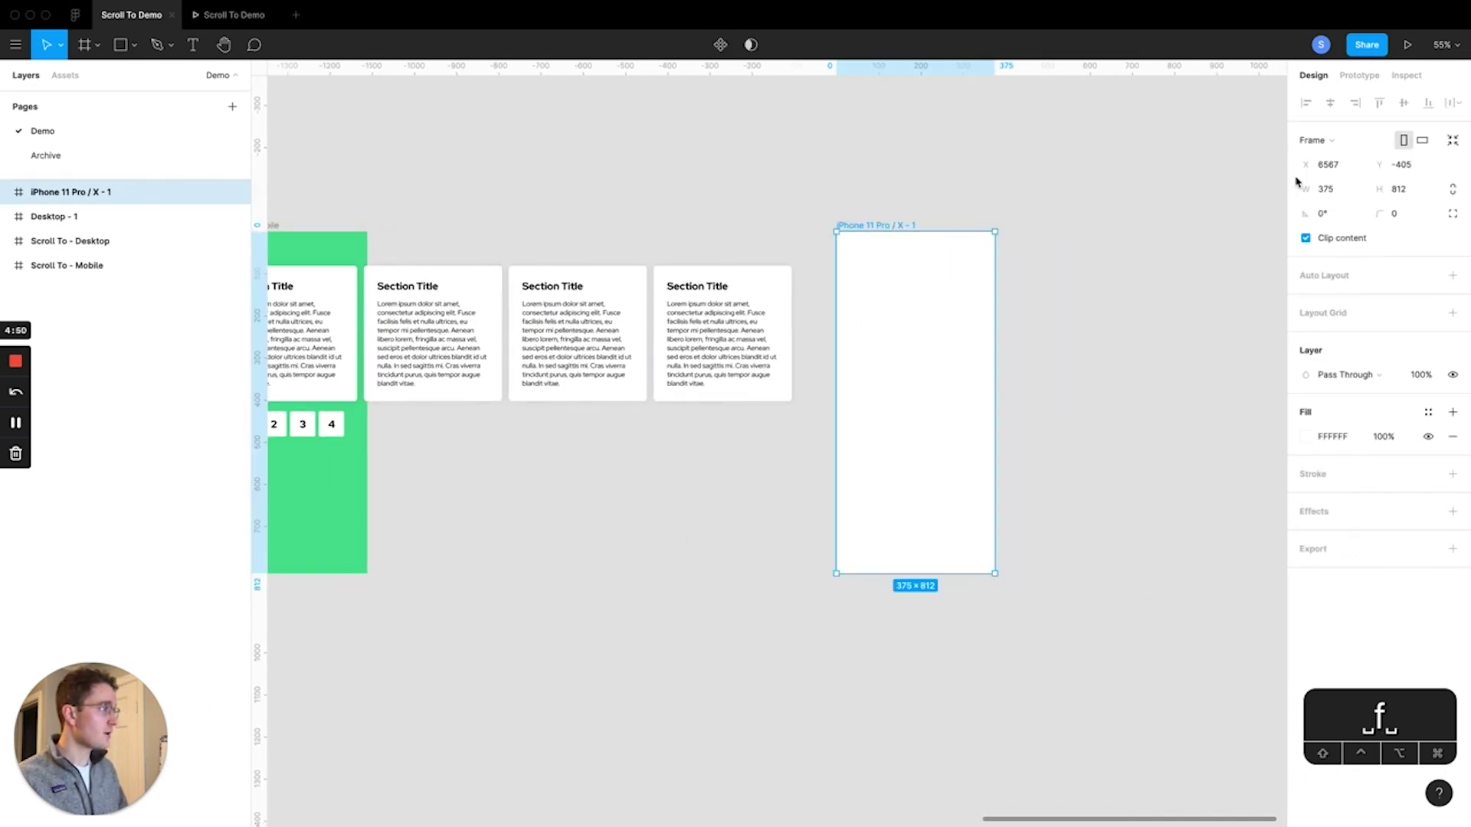
{"action": "left_click", "coordinate": [1428, 412]}
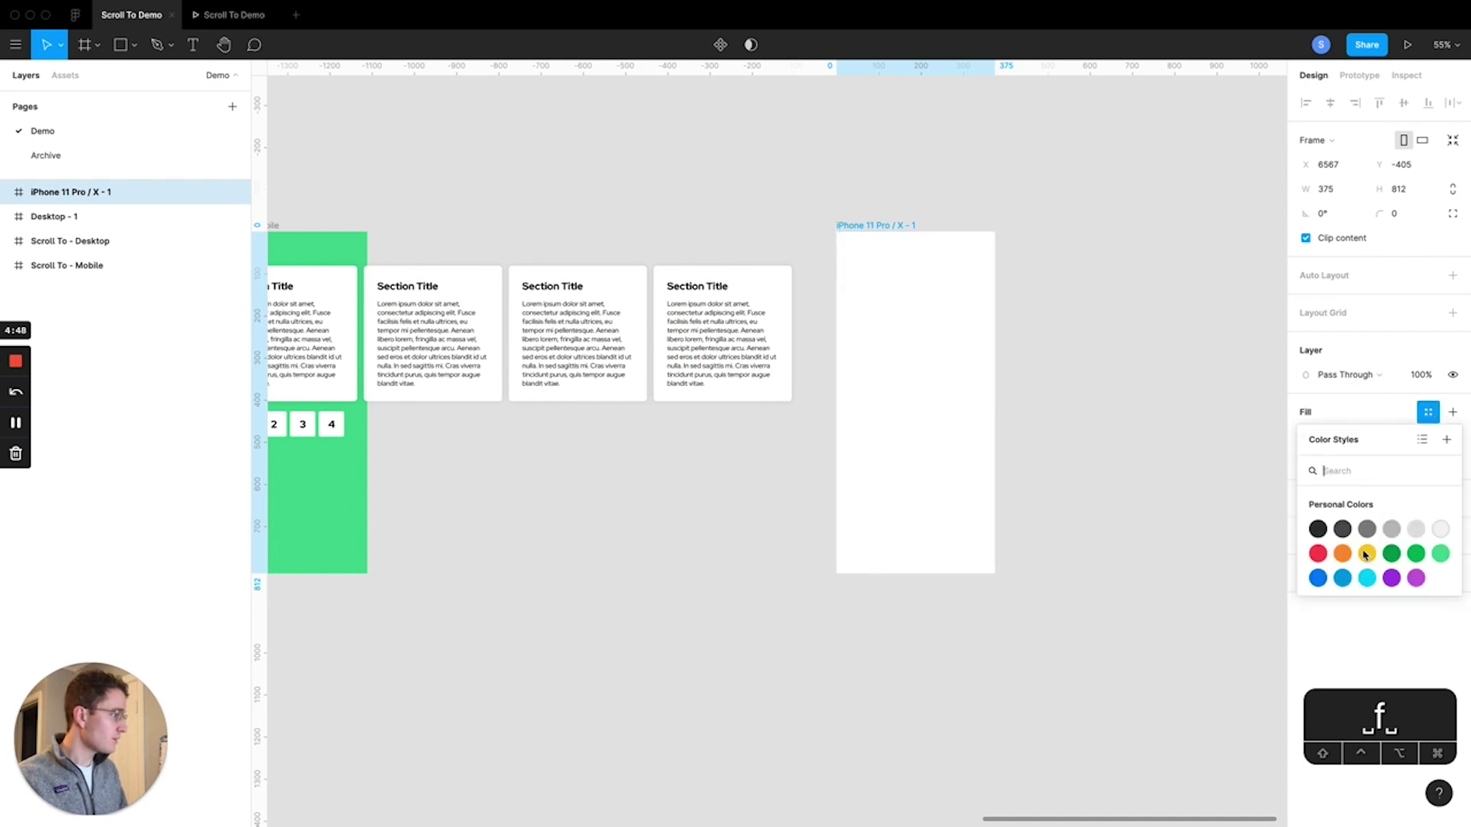
{"action": "left_click", "coordinate": [1415, 551]}
{"action": "key", "text": "super+z"}
{"action": "key", "text": "super+z"}
- Fill the new iPhone 11 Pro / X frame with the light green personal color style
{"action": "left_click", "coordinate": [1427, 413]}
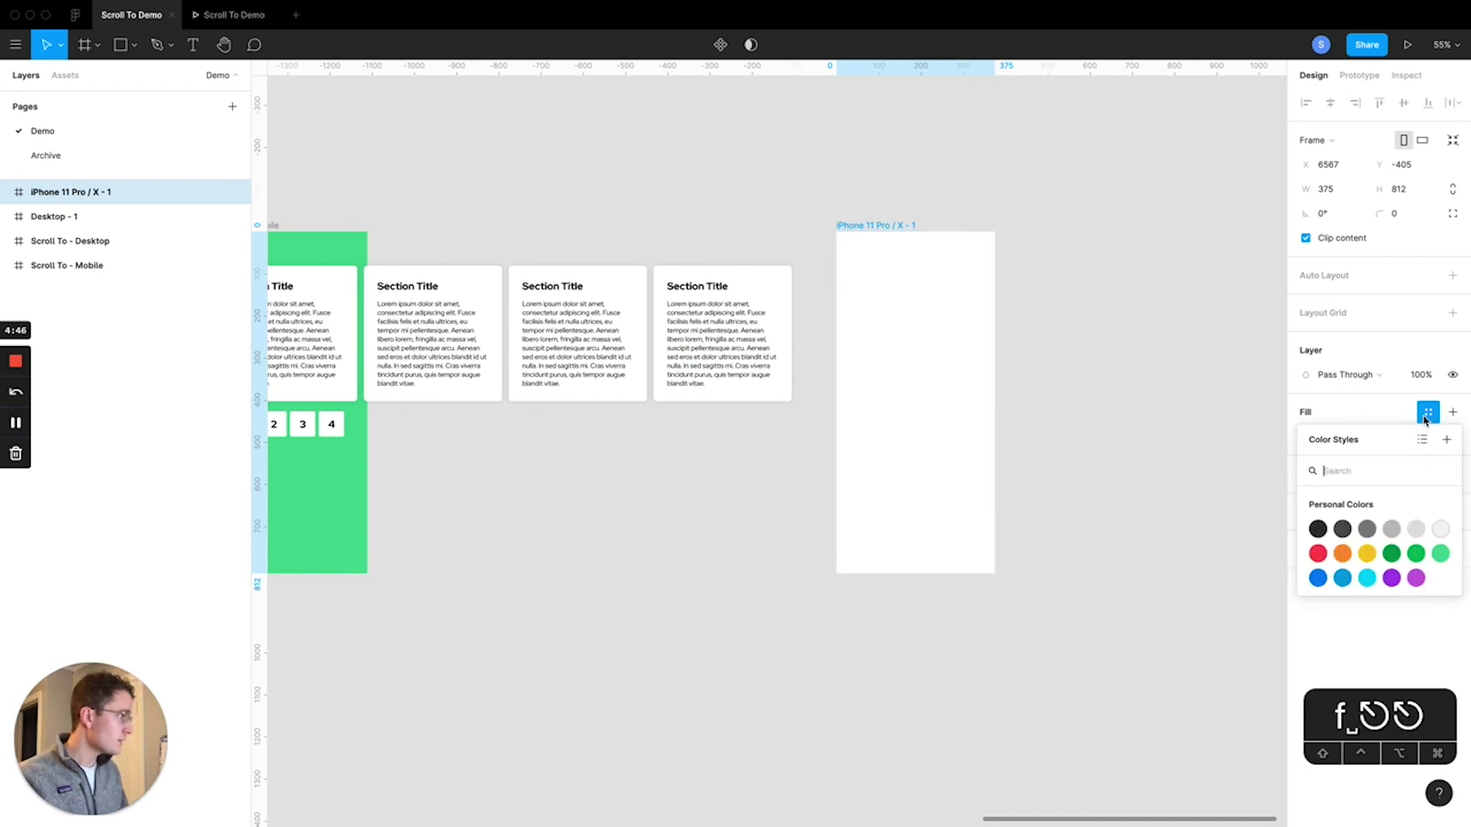
{"action": "left_click", "coordinate": [1437, 556]}
{"action": "left_click", "coordinate": [1031, 227]}
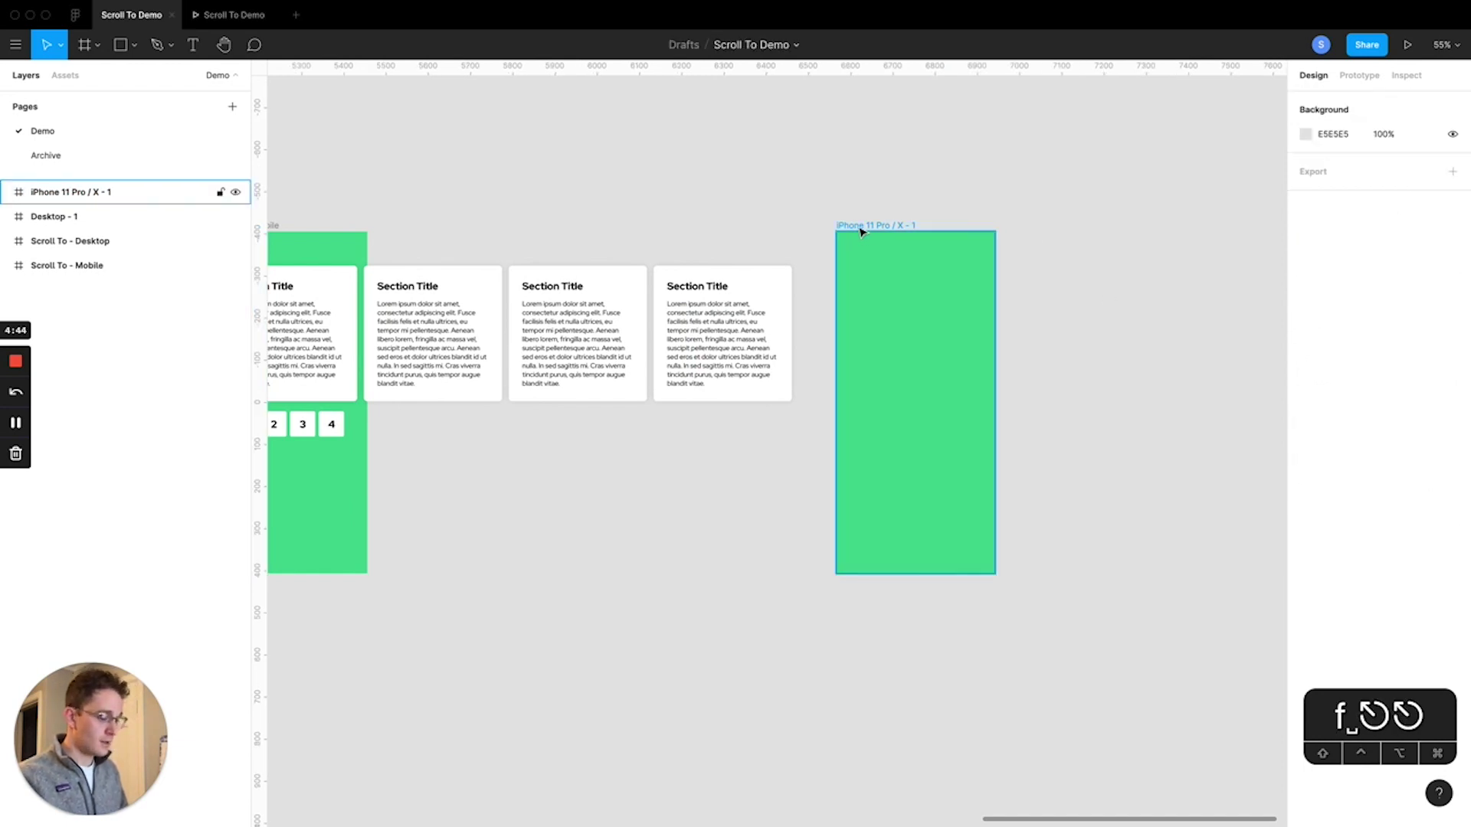
- Draw a nested card frame about 329 × 327 px near the iPhone frame's upper edge and give it a white FFFFFF fill
{"action": "key", "text": "r"}
{"action": "key", "text": "f"}
{"action": "left_click_drag", "start_coordinate": [844, 253], "coordinate": [983, 390]}
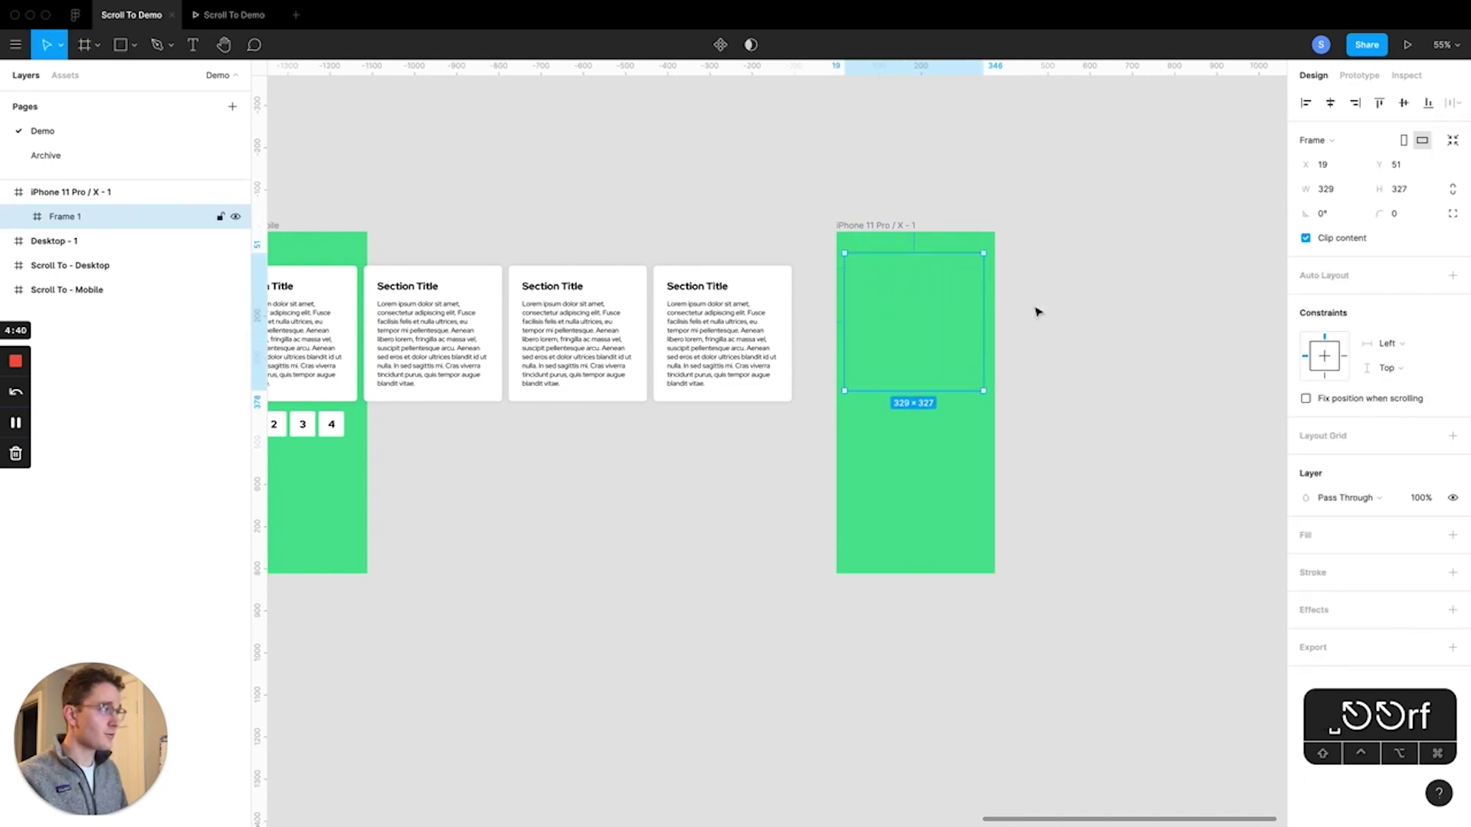
{"action": "left_click", "coordinate": [1453, 534]}
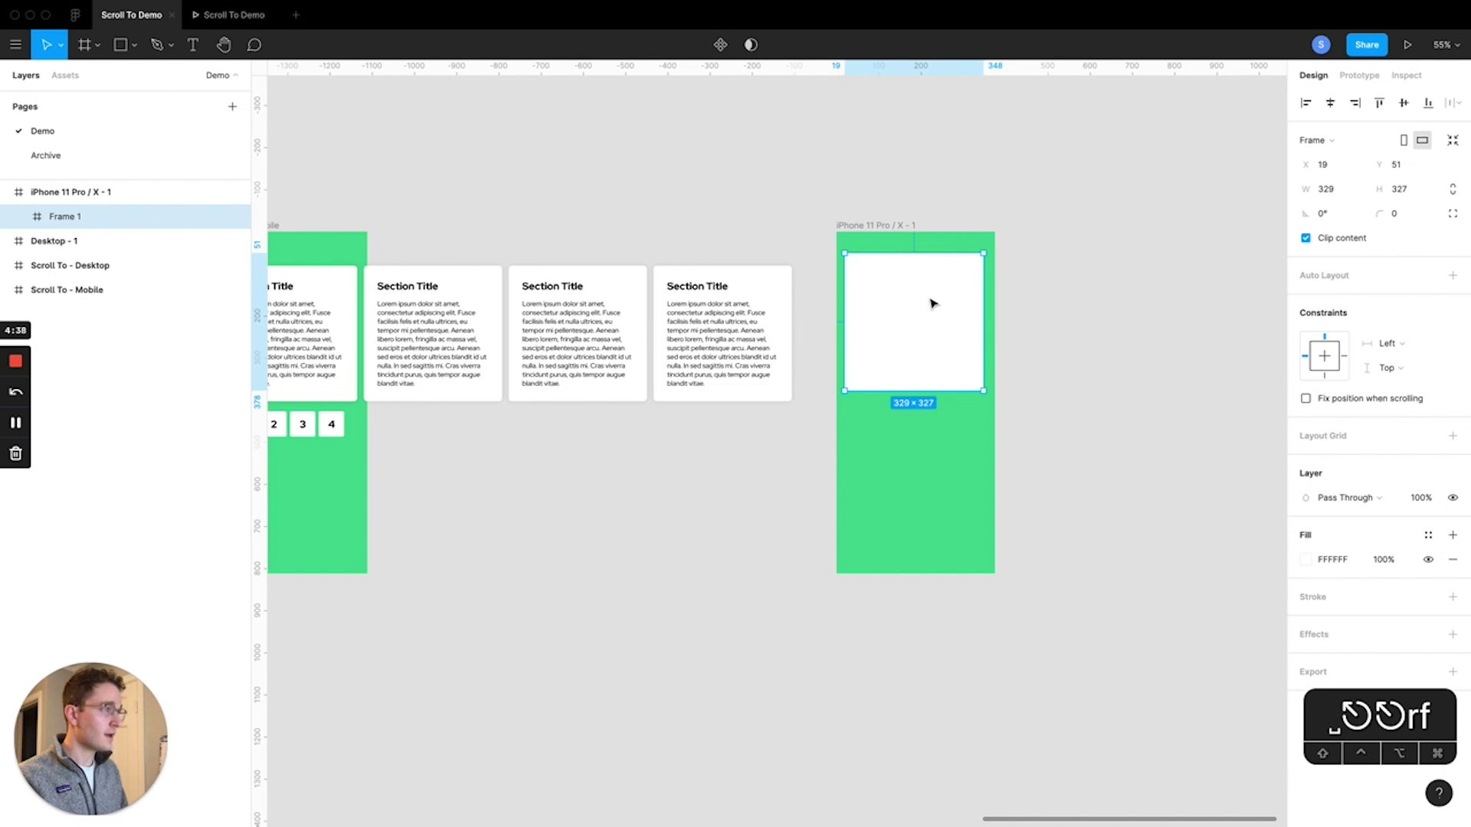
- Resize the white card to 327 × 327 px at X 24, Y 60, and set its corner radius to 12
{"action": "left_click_drag", "start_coordinate": [933, 303], "coordinate": [897, 253]}
{"action": "key", "text": "super+alt+Left"}
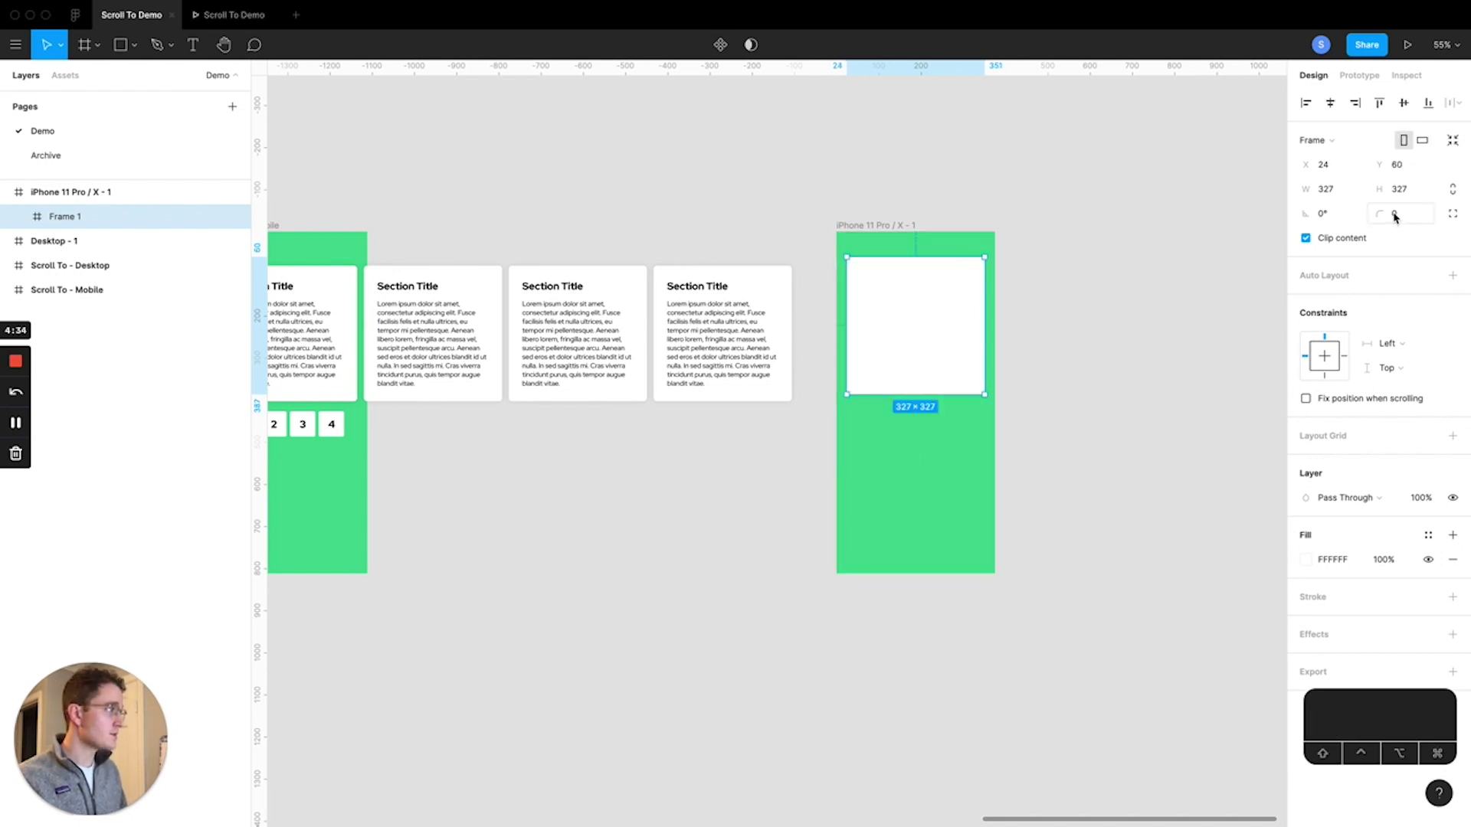
{"action": "type", "text": "12"}
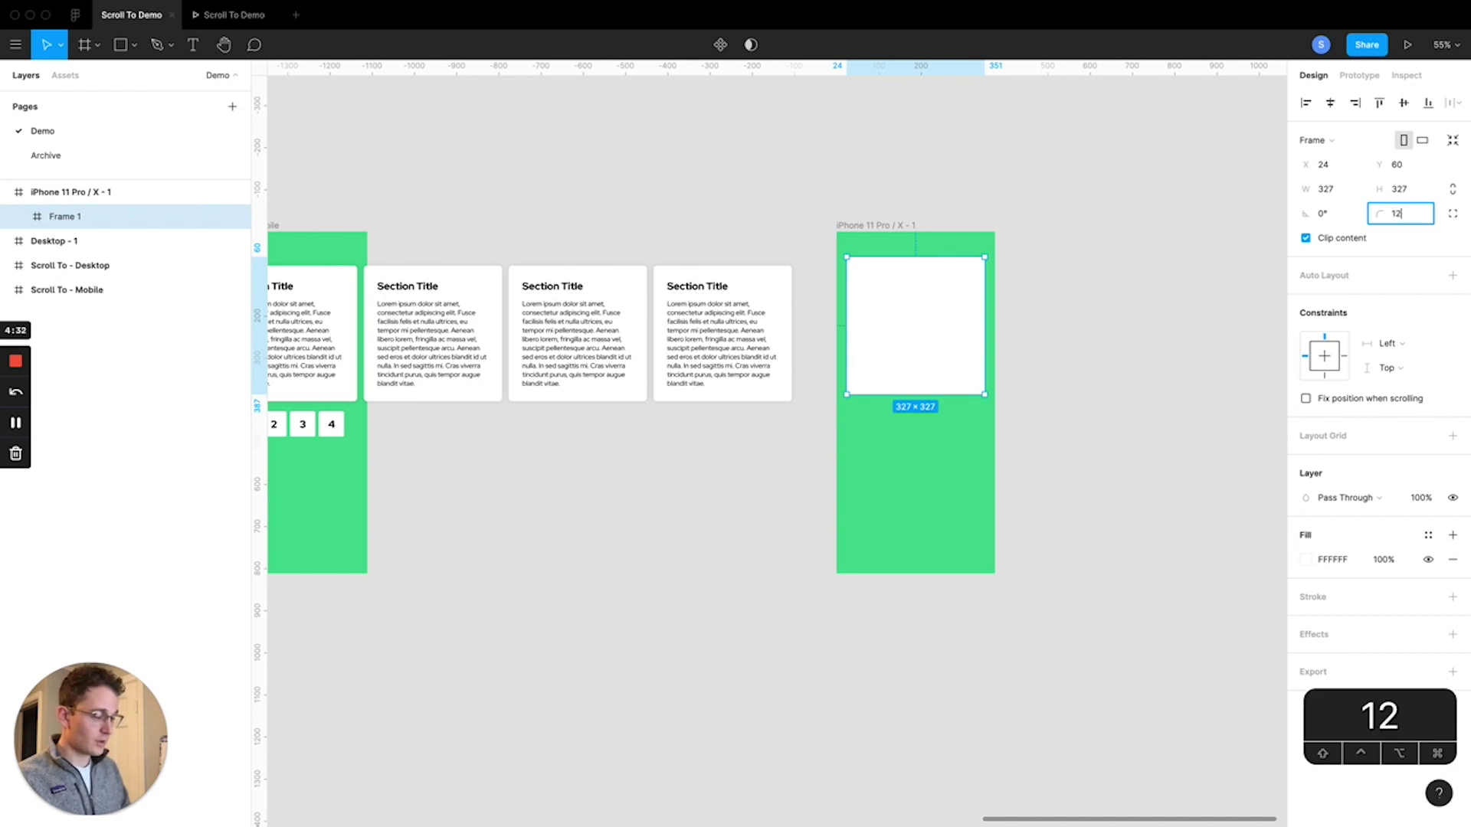
{"action": "key", "text": "Return"}
{"action": "left_click", "coordinate": [835, 178]}
- Add a left-aligned text layer reading "Section Title" near the upper edge of the white card
{"action": "scroll", "coordinate": [831, 188], "scroll_direction": "left", "scroll_amount": 2}
{"action": "left_click", "coordinate": [927, 304]}
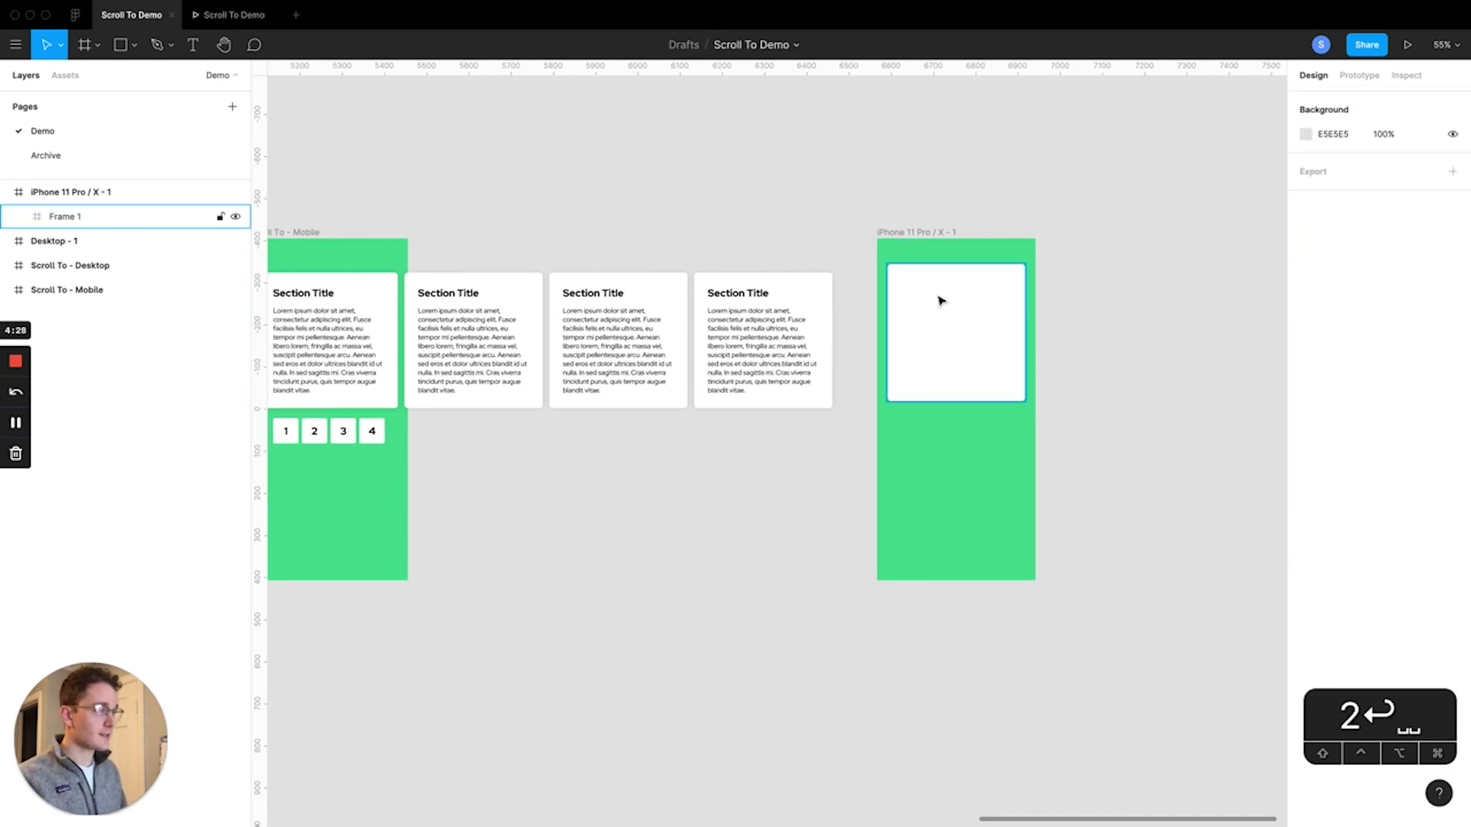
{"action": "key", "text": "t"}
{"action": "left_click", "coordinate": [913, 285]}
{"action": "type", "text": "S"}
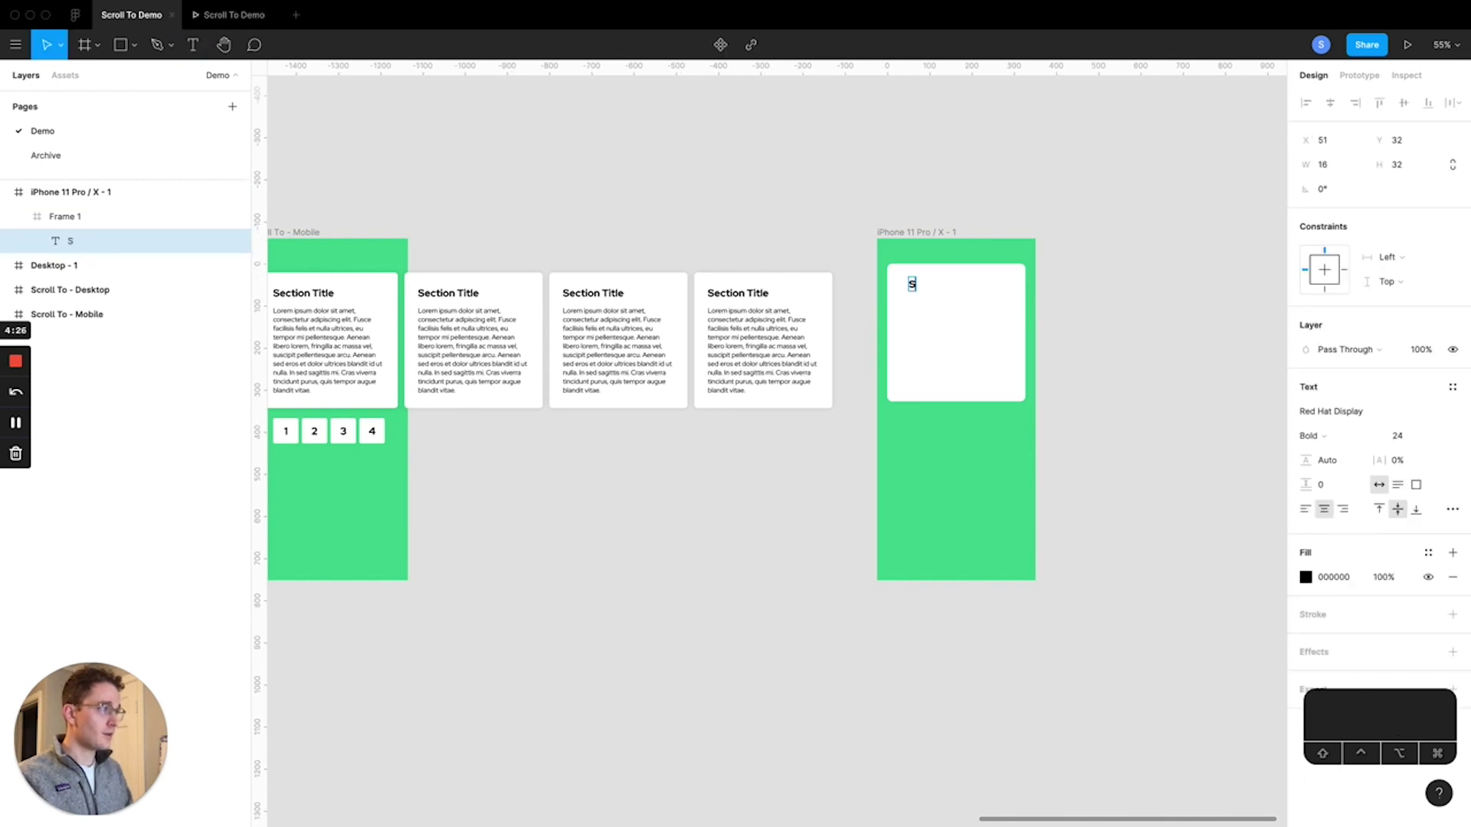
{"action": "type", "text": "ection Title"}
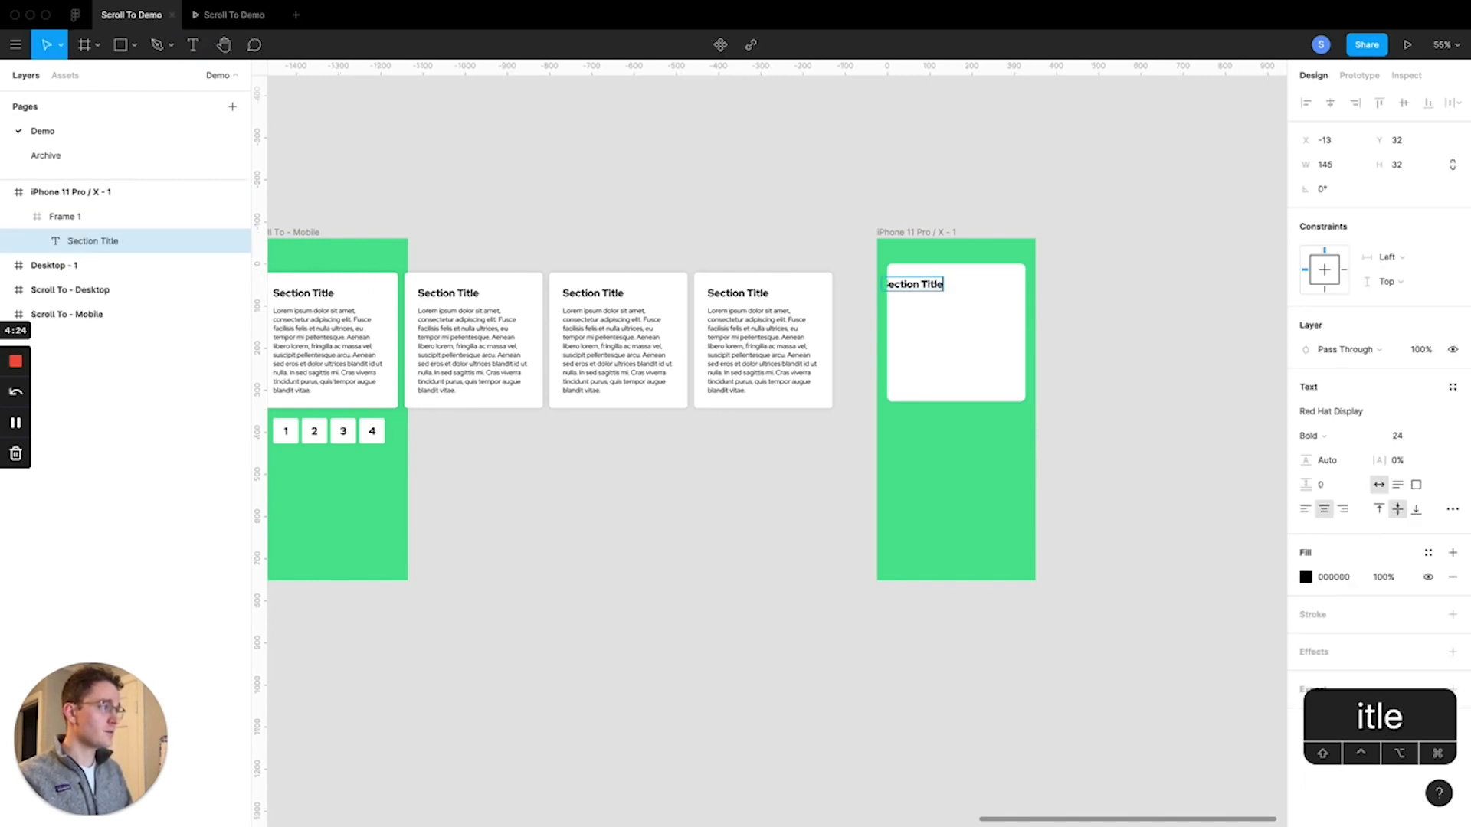
{"action": "key", "text": "Escape"}
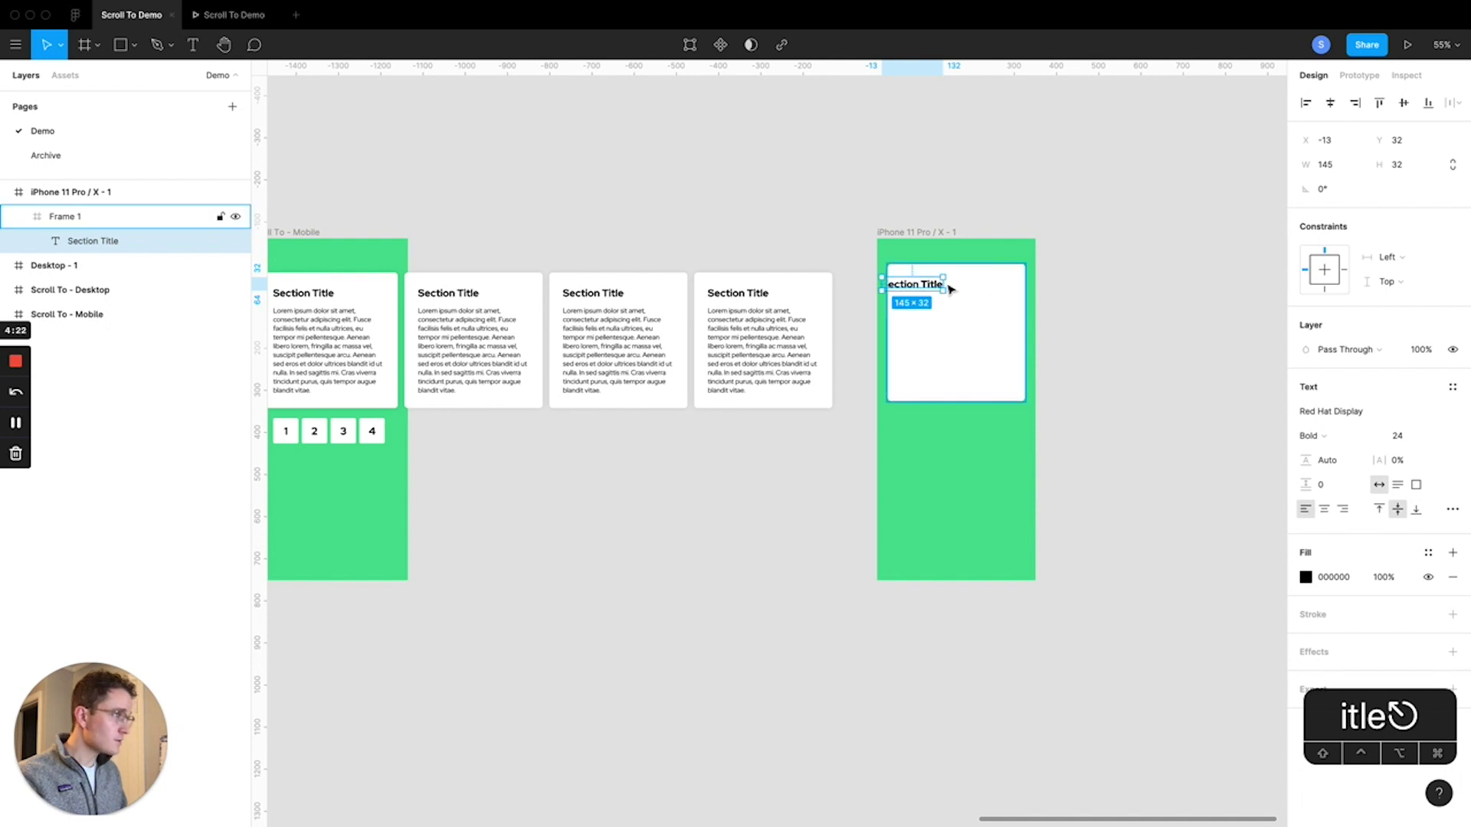
- Position the Section Title text at X 32, Y 32 inside the white card
{"action": "left_click_drag", "start_coordinate": [935, 285], "coordinate": [954, 283]}
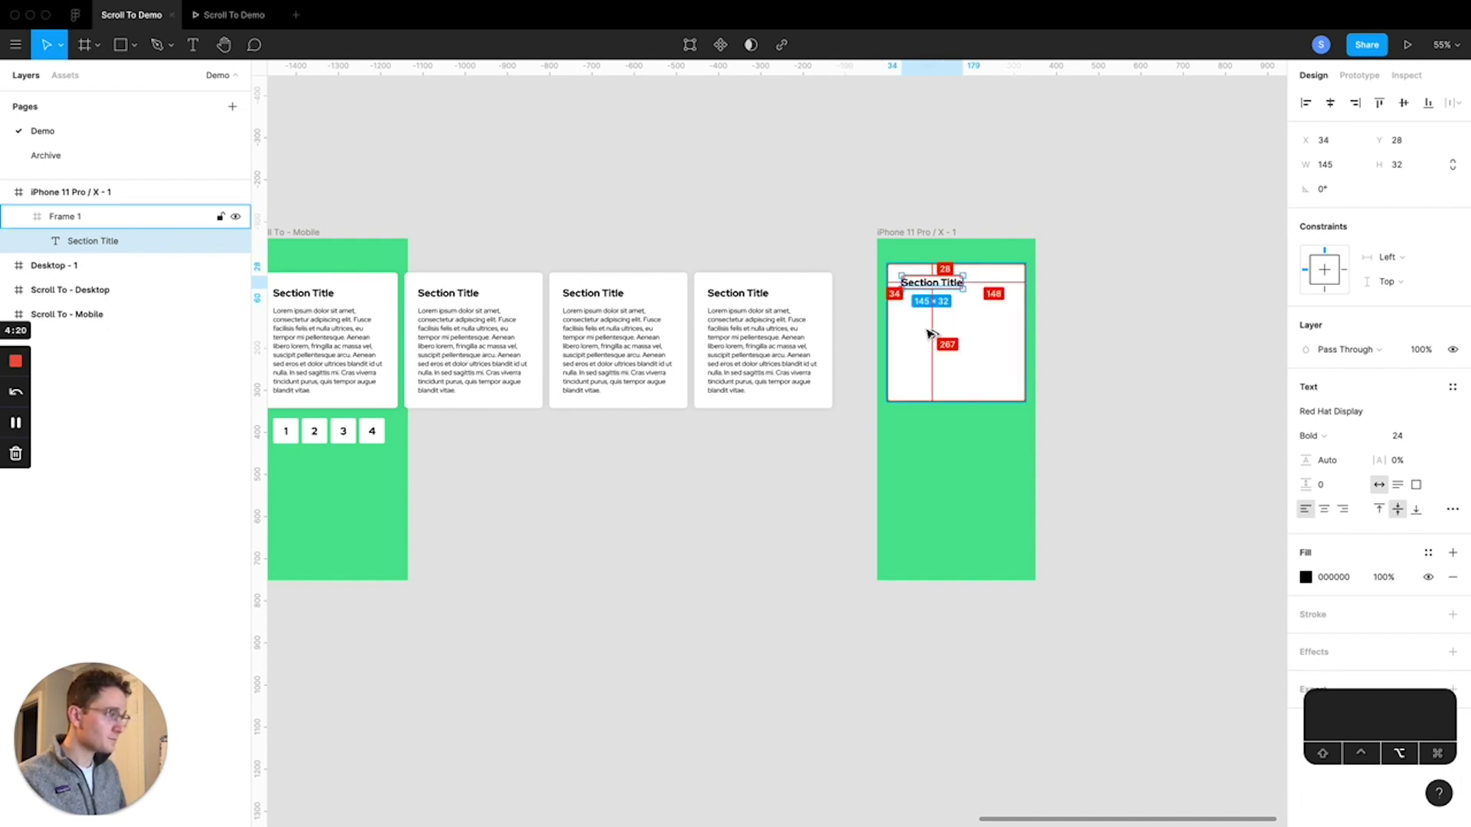
{"action": "key", "text": "Left"}
{"action": "key", "text": "Left"}
{"action": "key", "text": "Down"}
{"action": "key", "text": "Down"}
{"action": "key", "text": "Down"}
{"action": "key", "text": "Down"}
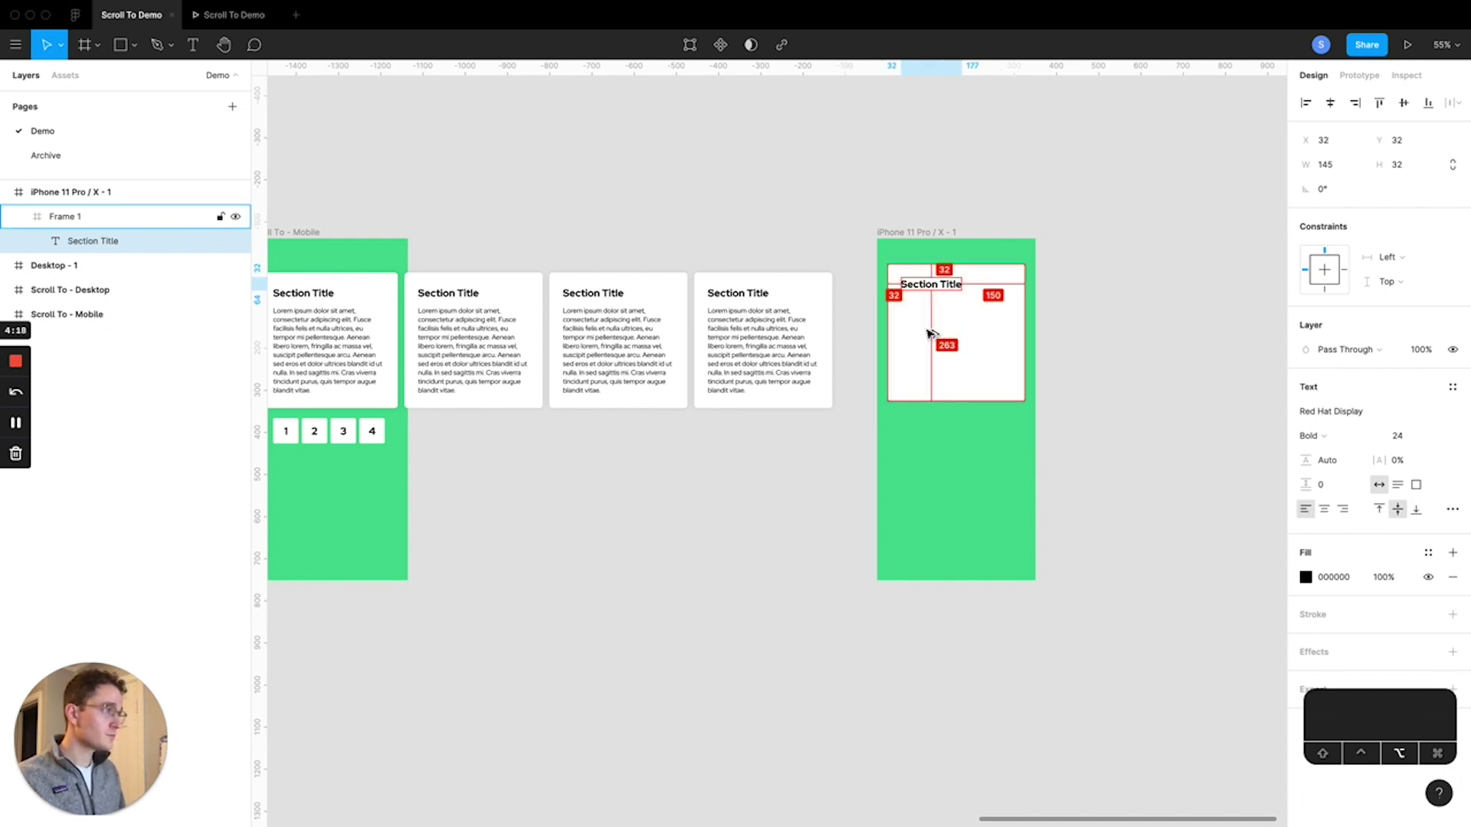
{"action": "left_click", "coordinate": [955, 180]}
- Copy the lorem ipsum paragraph from the last example card into a text box about 268 × 225 px below the new card's title
{"action": "double_click", "coordinate": [736, 361], "text": "super"}
{"action": "key", "text": "super+c"}
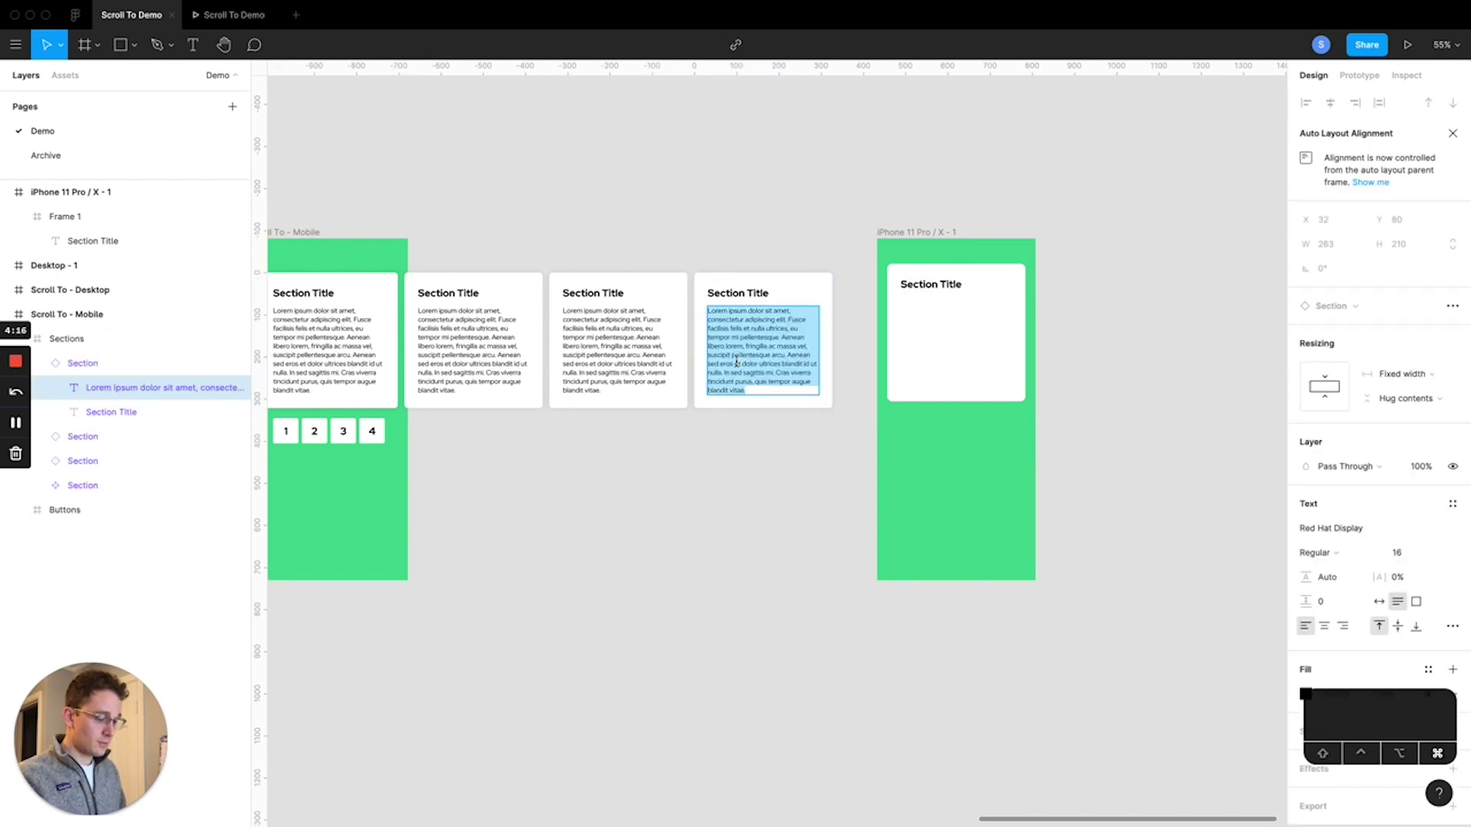
{"action": "key", "text": "Escape"}
{"action": "key", "text": "Escape"}
{"action": "scroll", "coordinate": [853, 309], "scroll_direction": "up", "scroll_amount": 5}
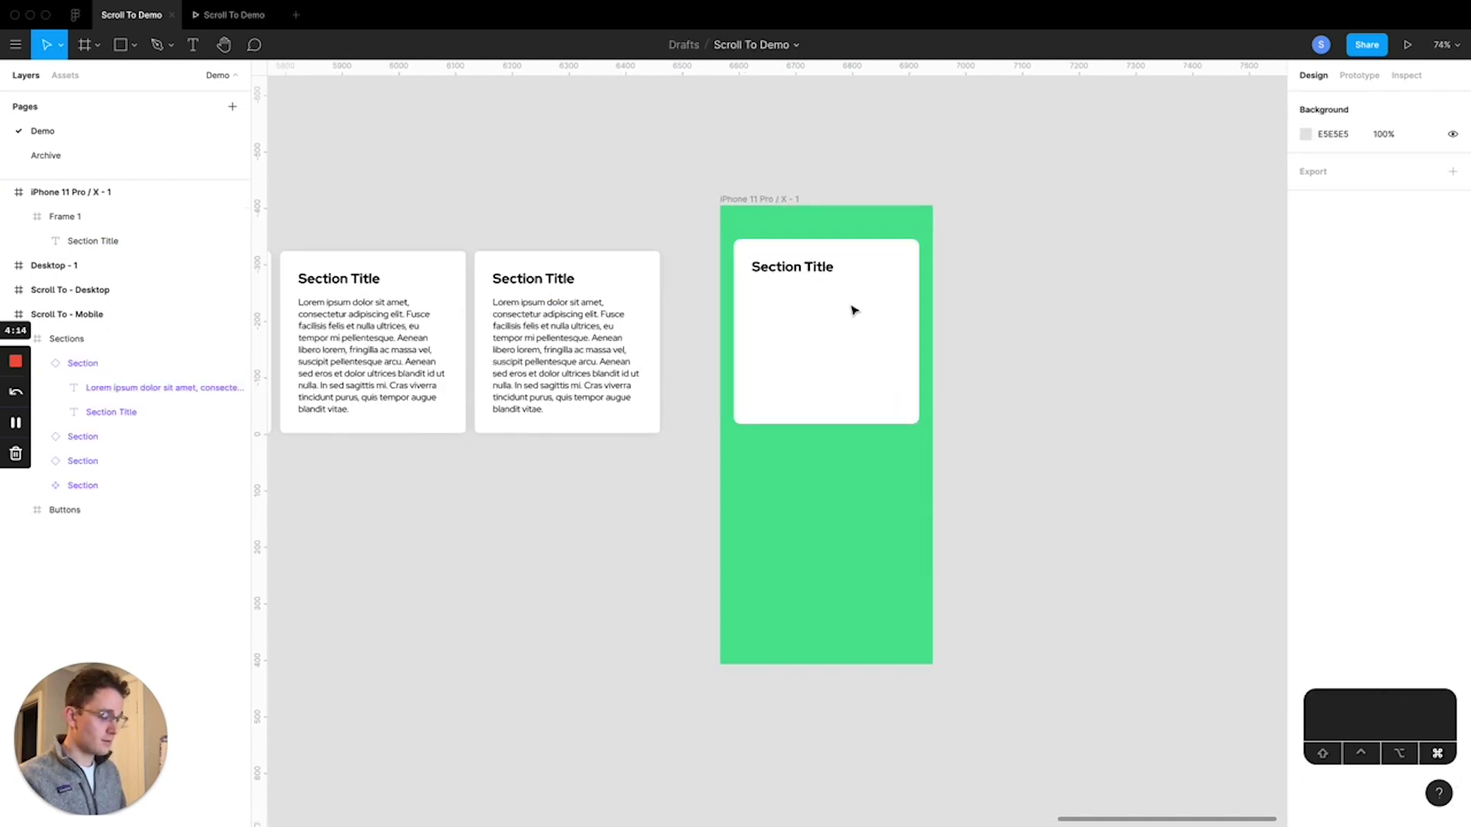
{"action": "key", "text": "t"}
{"action": "left_click_drag", "start_coordinate": [749, 281], "coordinate": [904, 410]}
{"action": "key", "text": "super+v"}
{"action": "key", "text": "Escape"}
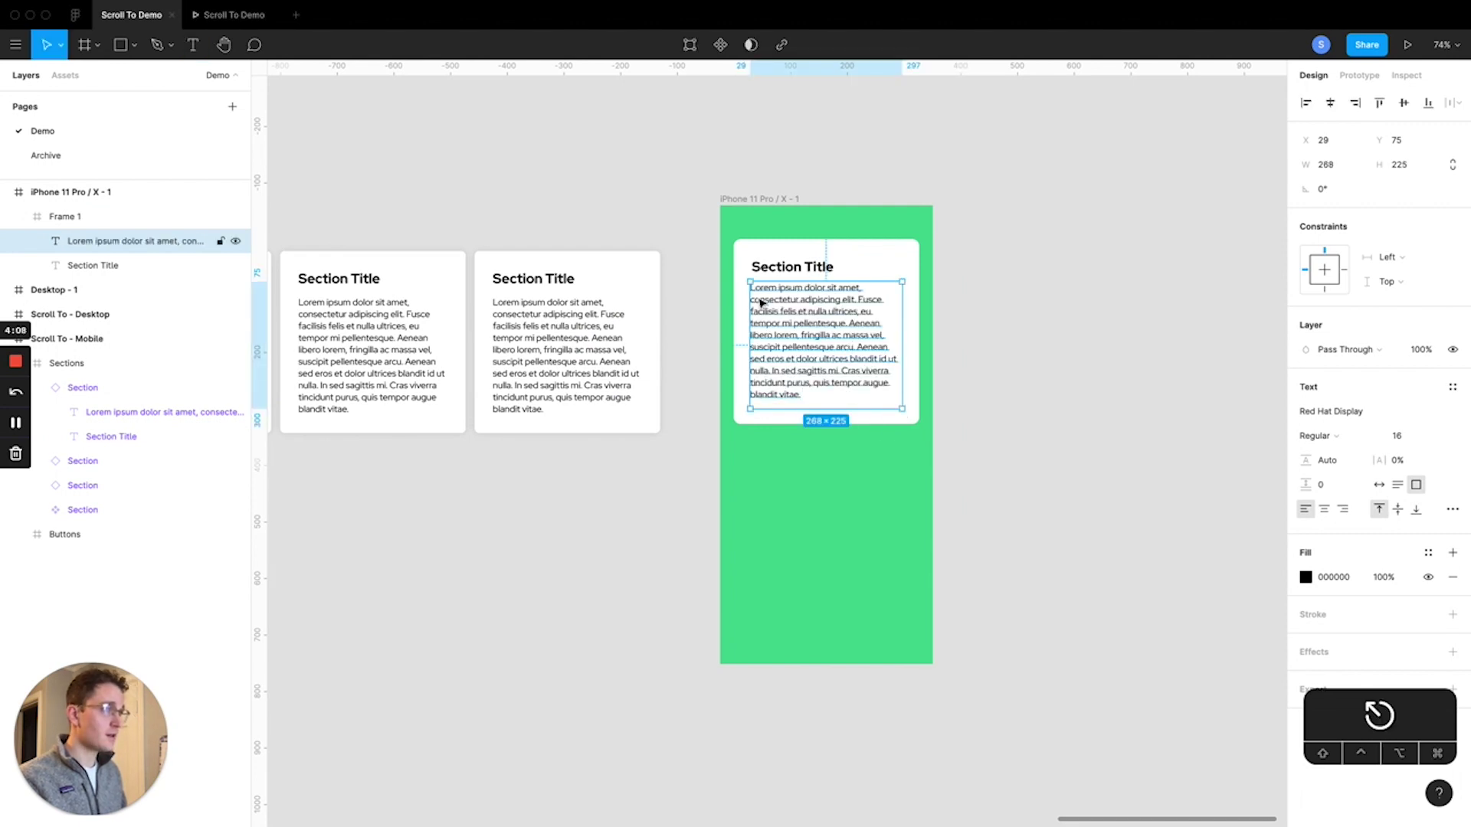
- Move the new card's paragraph to X 32 and narrow its text box to 263 px
{"action": "key", "text": "Right"}
{"action": "key", "text": "Right"}
{"action": "key", "text": "Right"}
{"action": "key", "text": "alt"}
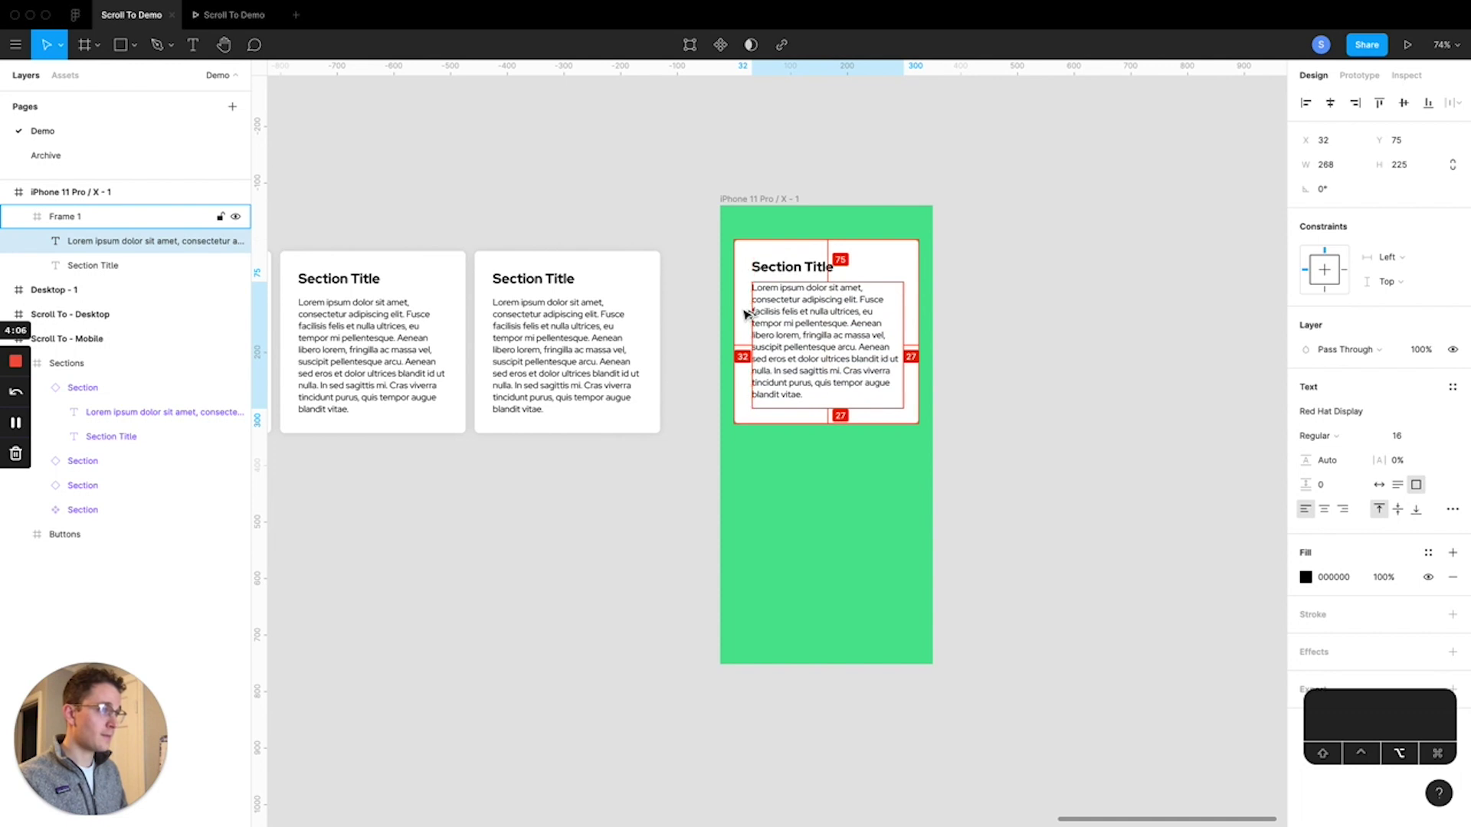
{"action": "key", "text": "super+Left"}
{"action": "key", "text": "super+Left"}
{"action": "key", "text": "super+Left"}
{"action": "key", "text": "super+Left"}
{"action": "key", "text": "super+Left"}
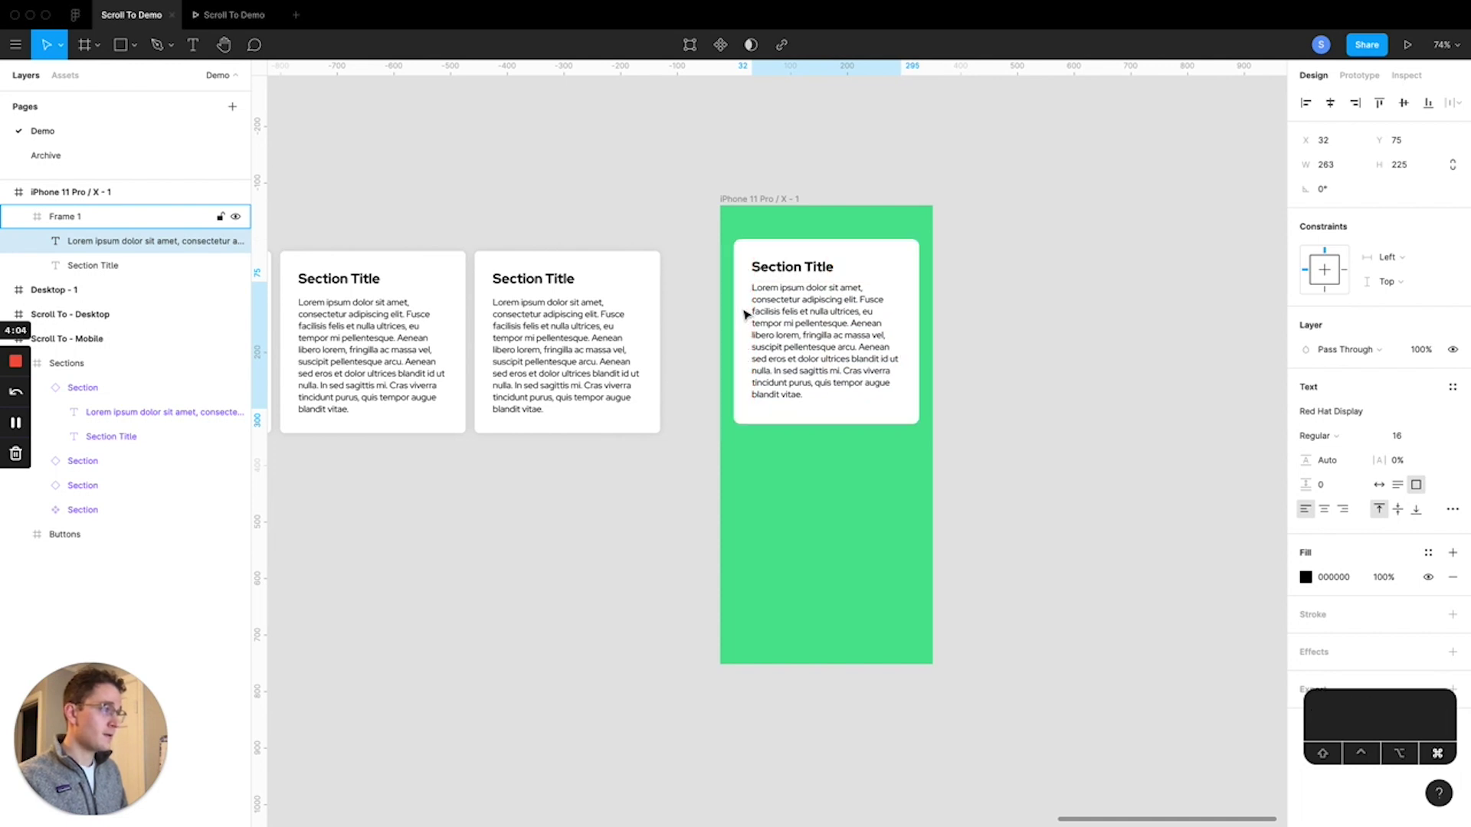
- Reduce the paragraph's text box height to 222 px and switch it to auto height
{"action": "key", "text": "super+Up"}
{"action": "key", "text": "super+Up"}
{"action": "key", "text": "super+Up"}
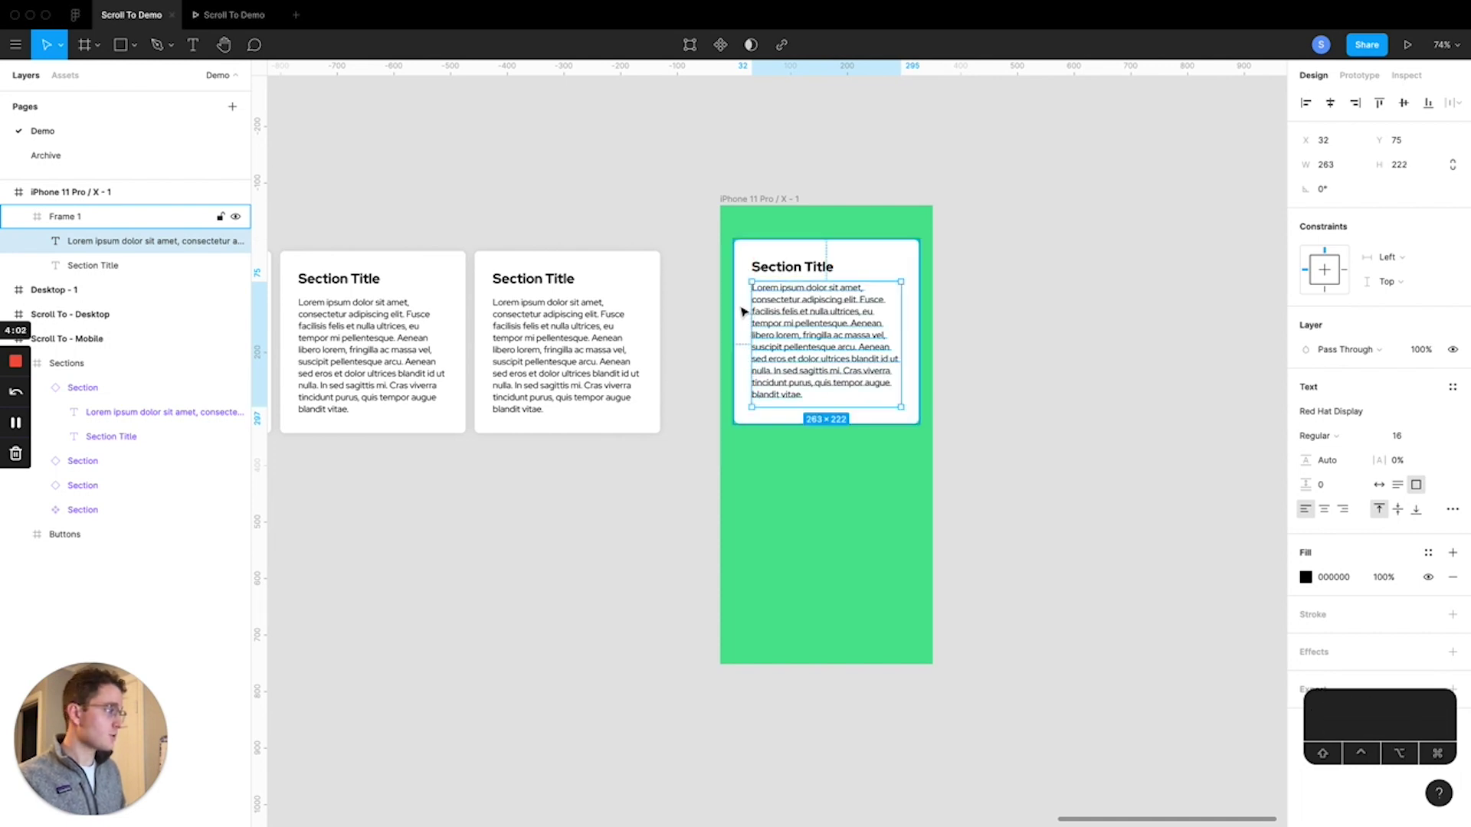
{"action": "left_click", "coordinate": [1400, 485]}
{"action": "left_click", "coordinate": [1072, 444]}
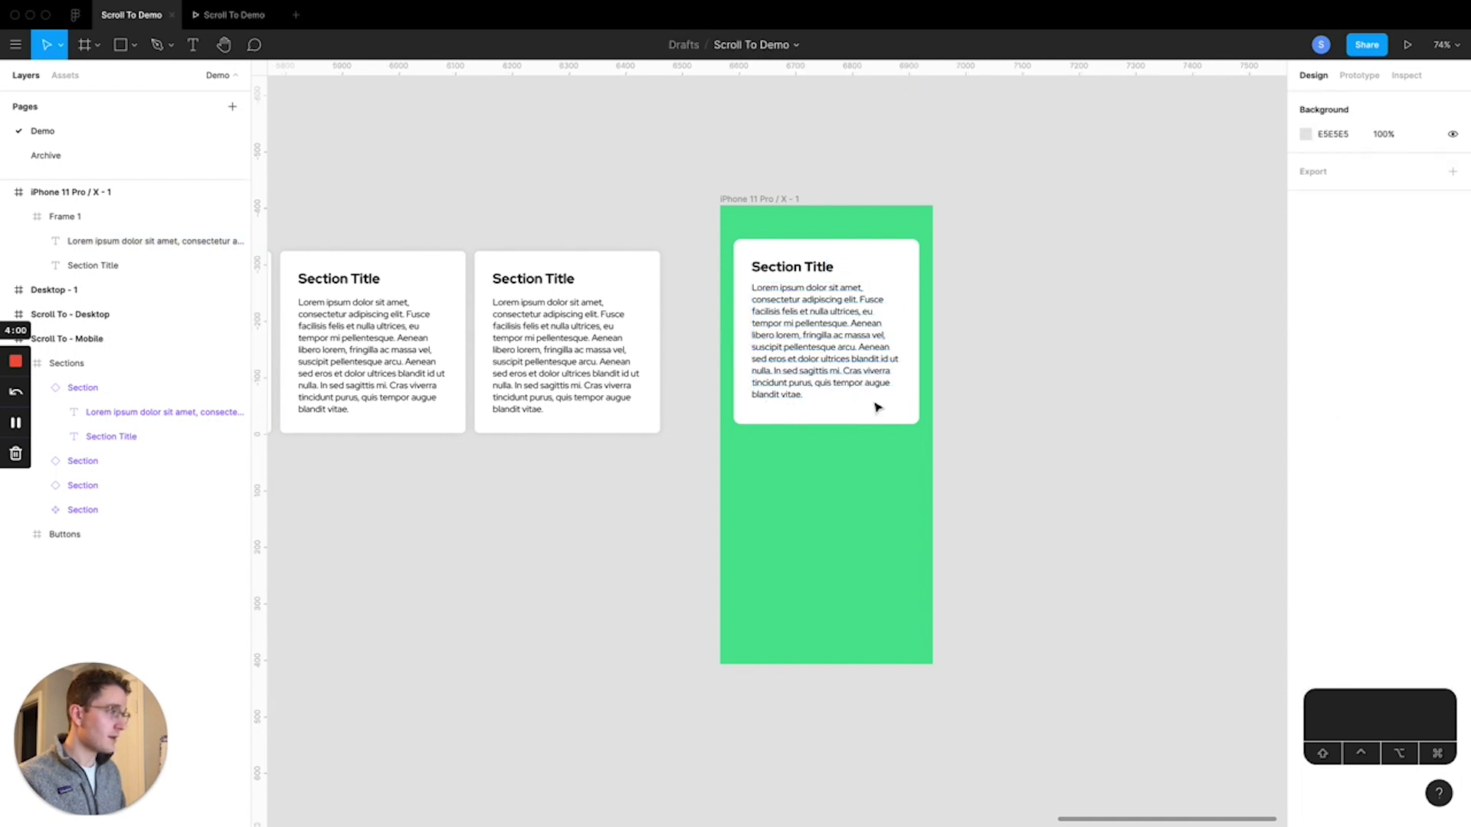
- Shorten the white card frame to 315 px tall, and trim 6 px more beneath the paragraph
{"action": "left_click", "coordinate": [844, 381]}
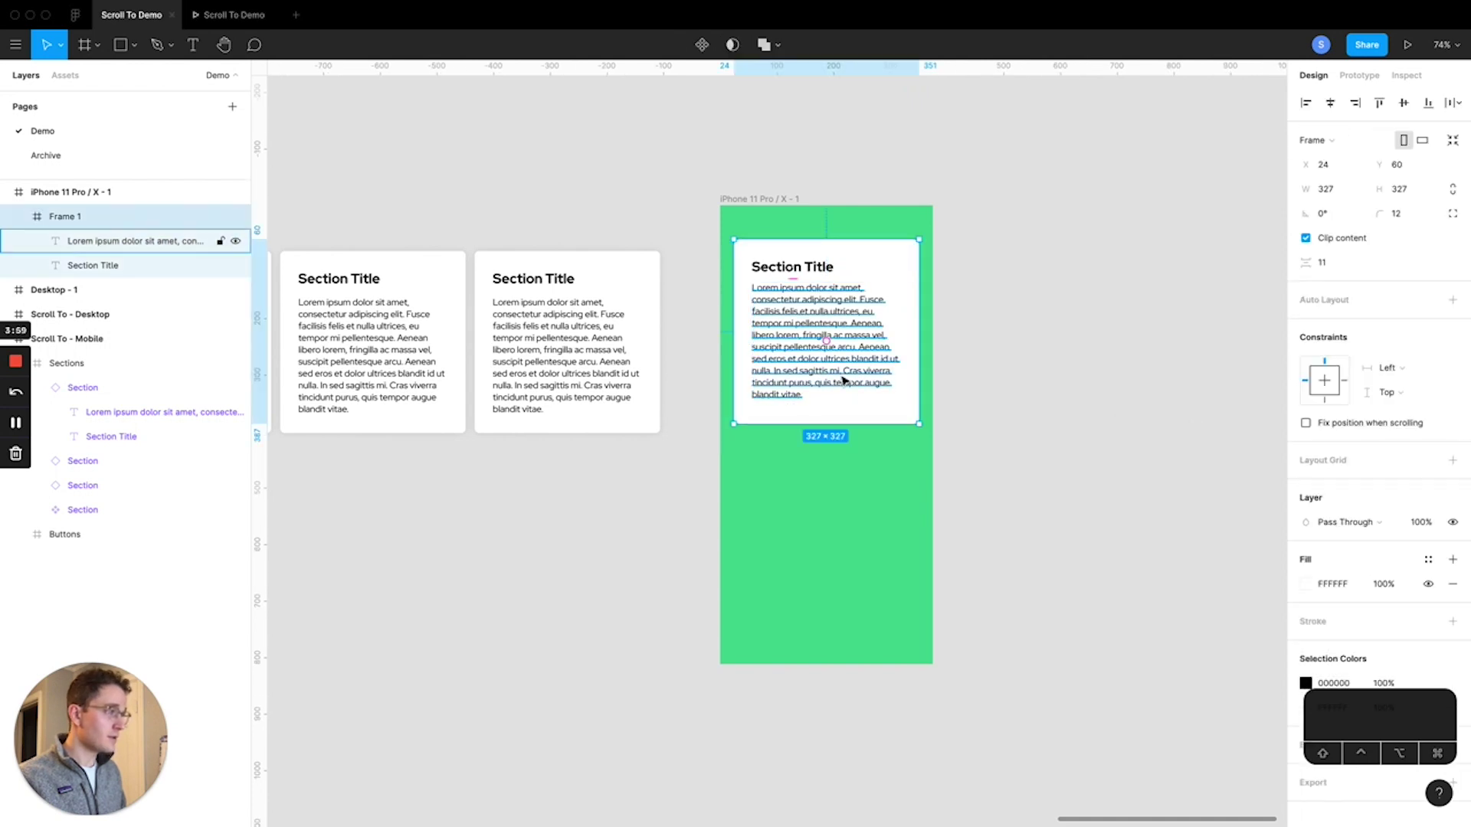
{"action": "left_click", "coordinate": [782, 394]}
{"action": "left_click", "coordinate": [793, 421]}
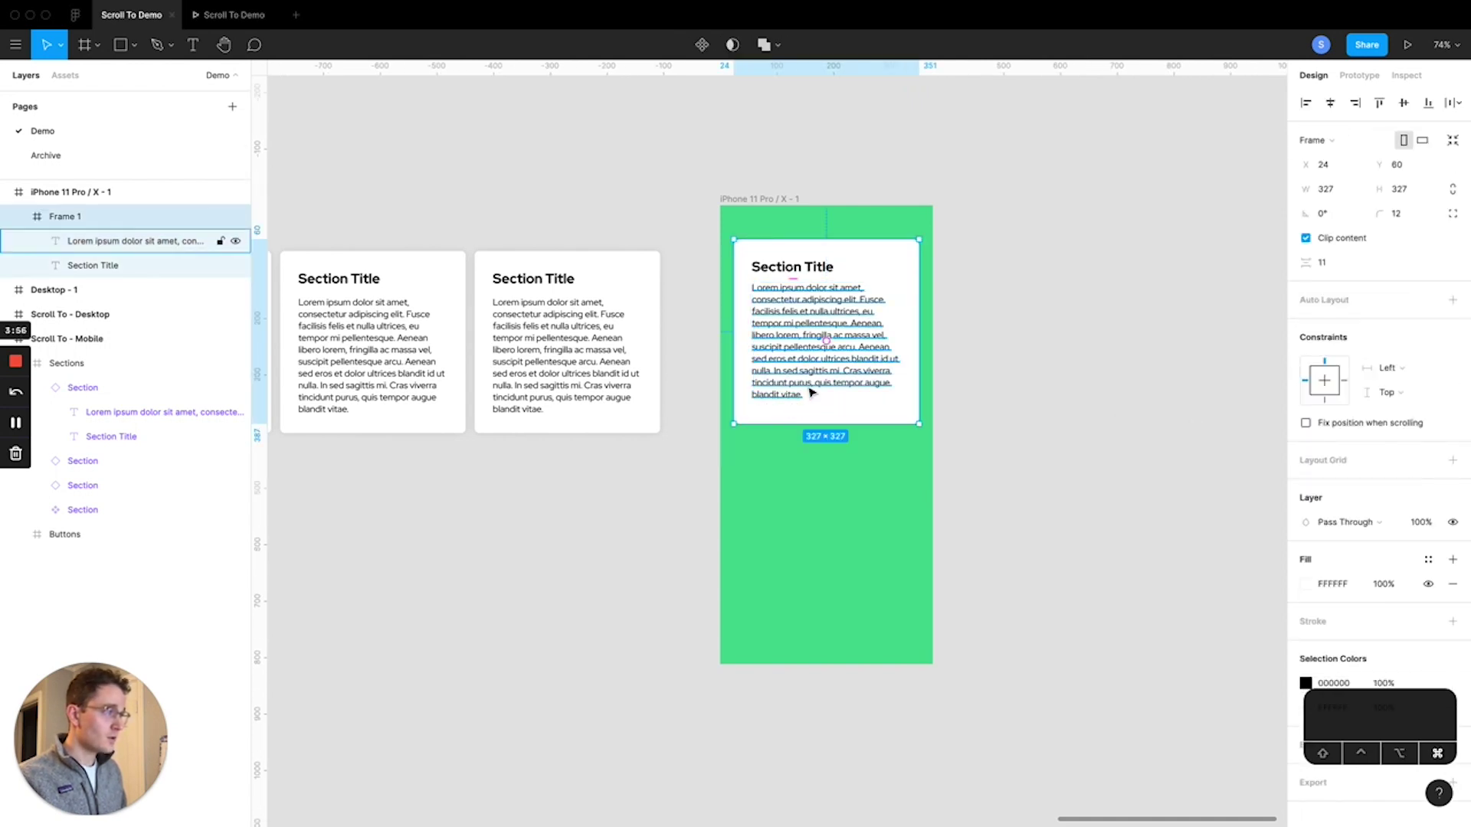
{"action": "key", "text": "super+alt+shift+r"}
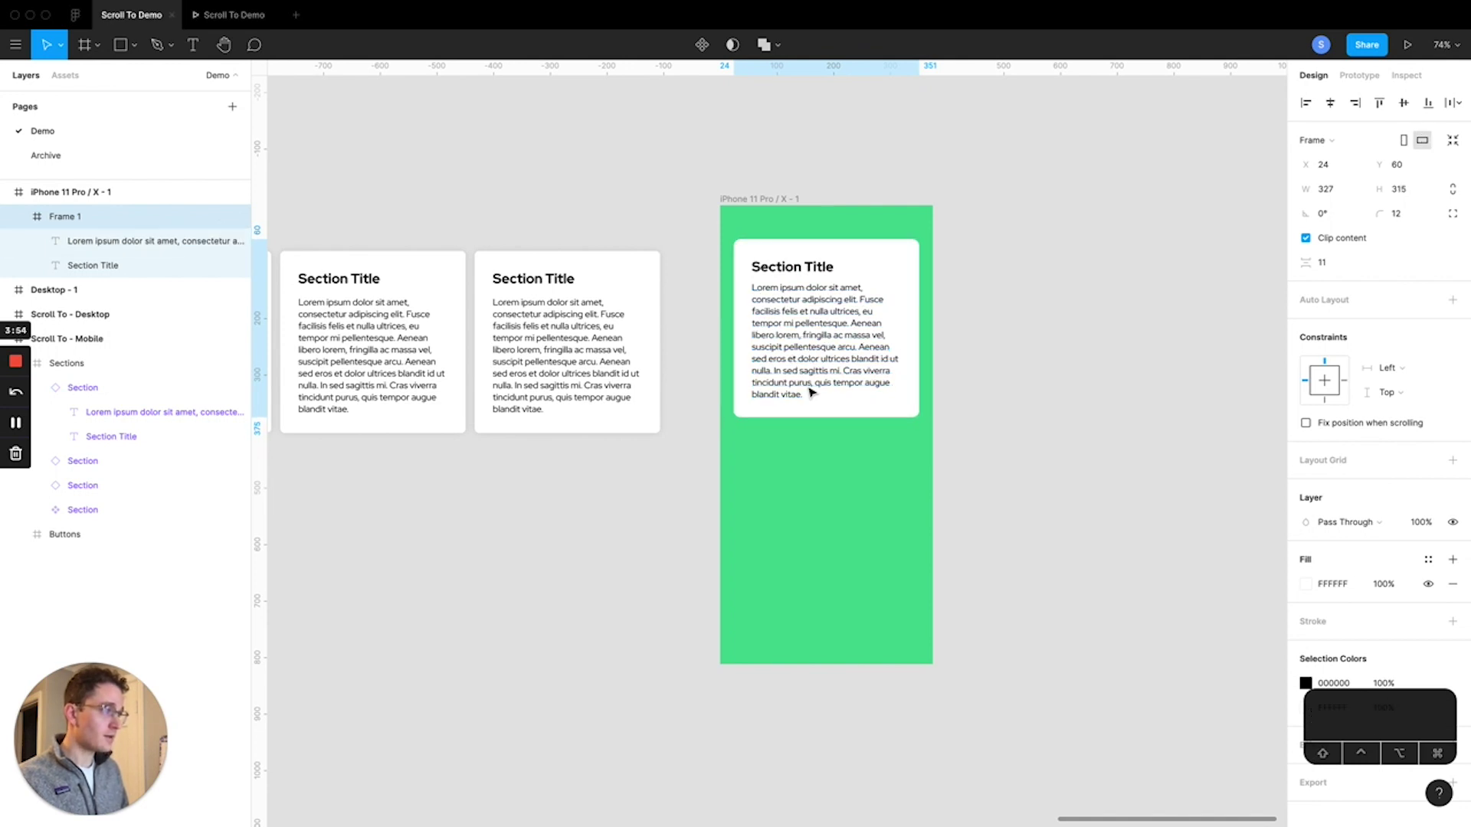
{"action": "key", "text": "alt"}
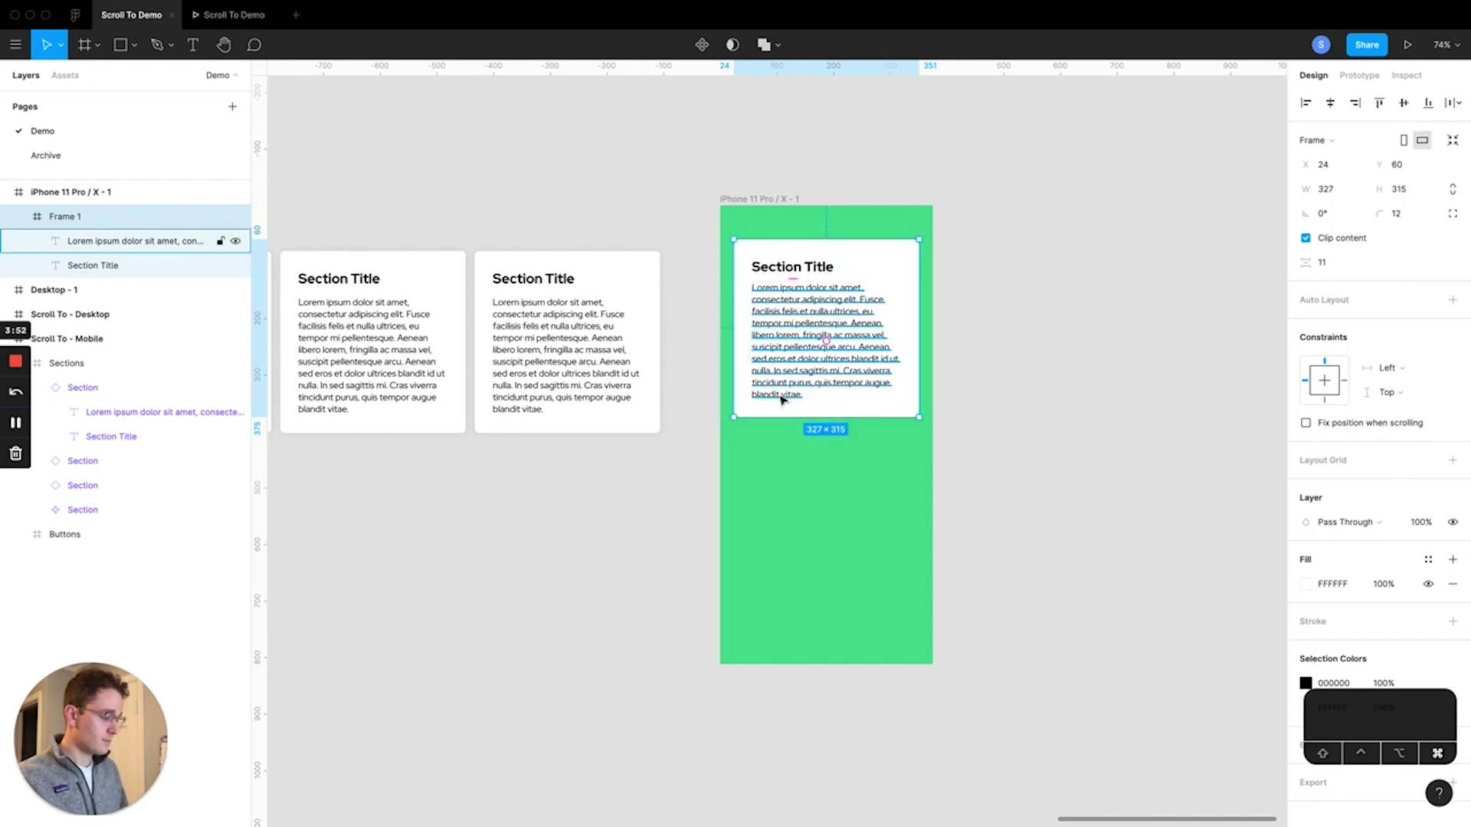
{"action": "key", "text": "super+Up"}
{"action": "key", "text": "super+Up"}
{"action": "key", "text": "super+Up"}
{"action": "key", "text": "super+Up"}
{"action": "key", "text": "super+Up"}
{"action": "key", "text": "super+Up"}
{"action": "key", "text": "alt"}
{"action": "left_click", "coordinate": [1011, 310]}
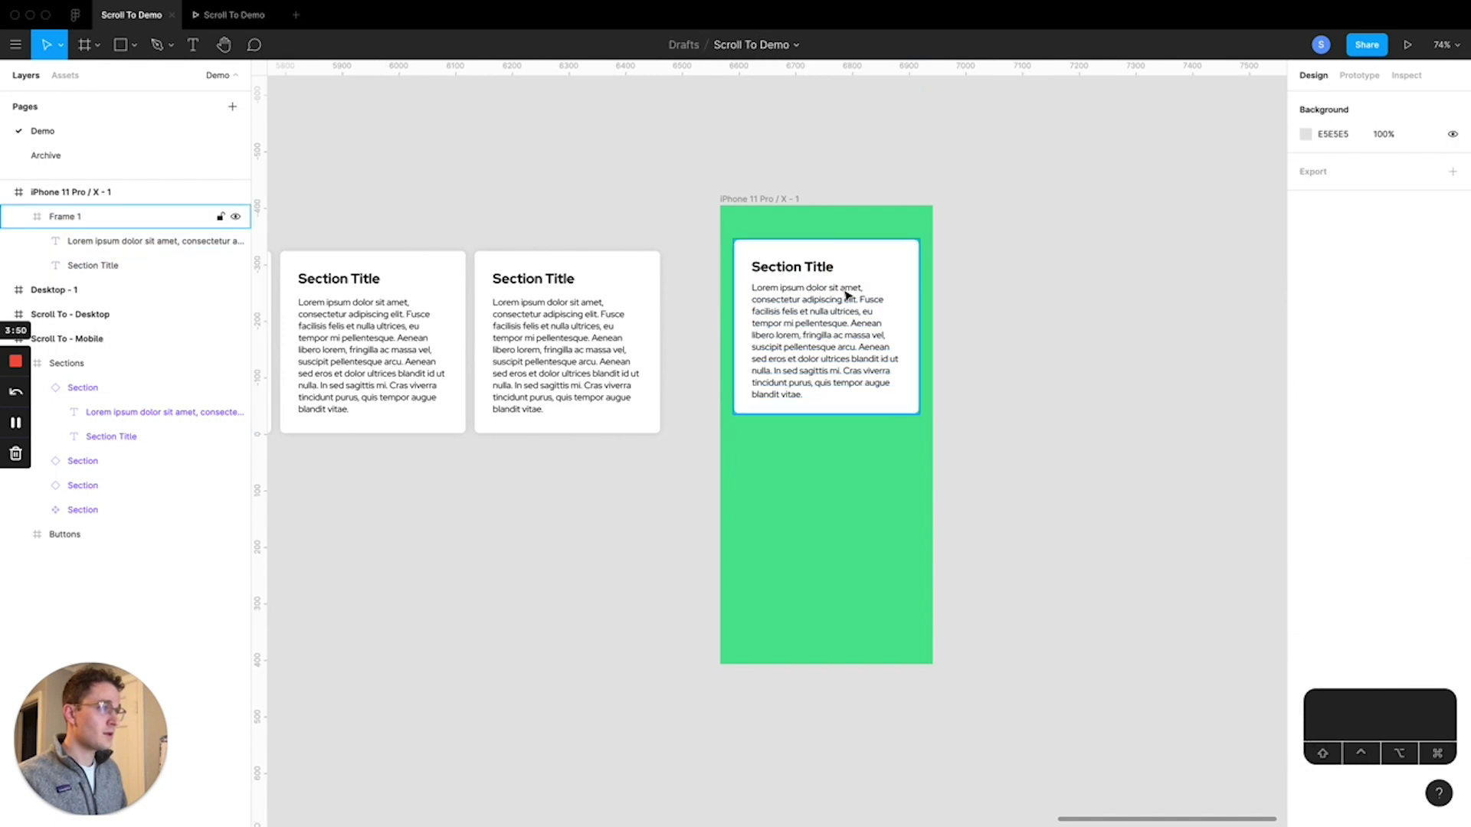
- Move the card's paragraph down 5 px to leave a 16 px gap below the Section Title
{"action": "left_click", "coordinate": [847, 298]}
{"action": "key", "text": "Down"}
{"action": "key", "text": "Down"}
{"action": "key", "text": "Down"}
{"action": "key", "text": "Down"}
{"action": "key", "text": "Down"}
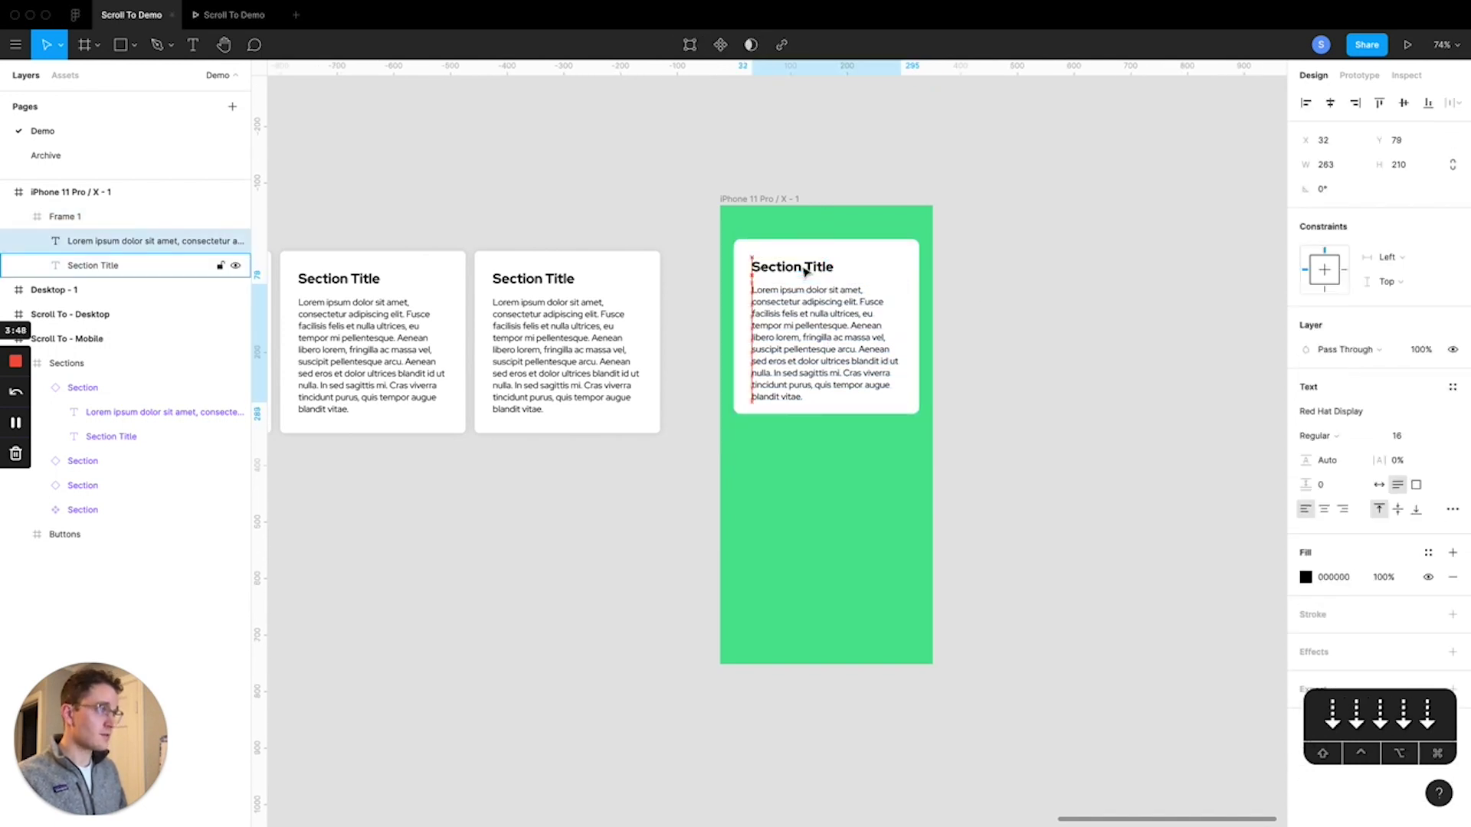
- Increase the white card frame's height to 314 px to restore the space beneath the paragraph
{"action": "left_click", "coordinate": [892, 266]}
{"action": "key", "text": "super+Down"}
{"action": "key", "text": "super+Down"}
{"action": "key", "text": "super+Down"}
{"action": "key", "text": "super+Down"}
{"action": "key", "text": "super+Down"}
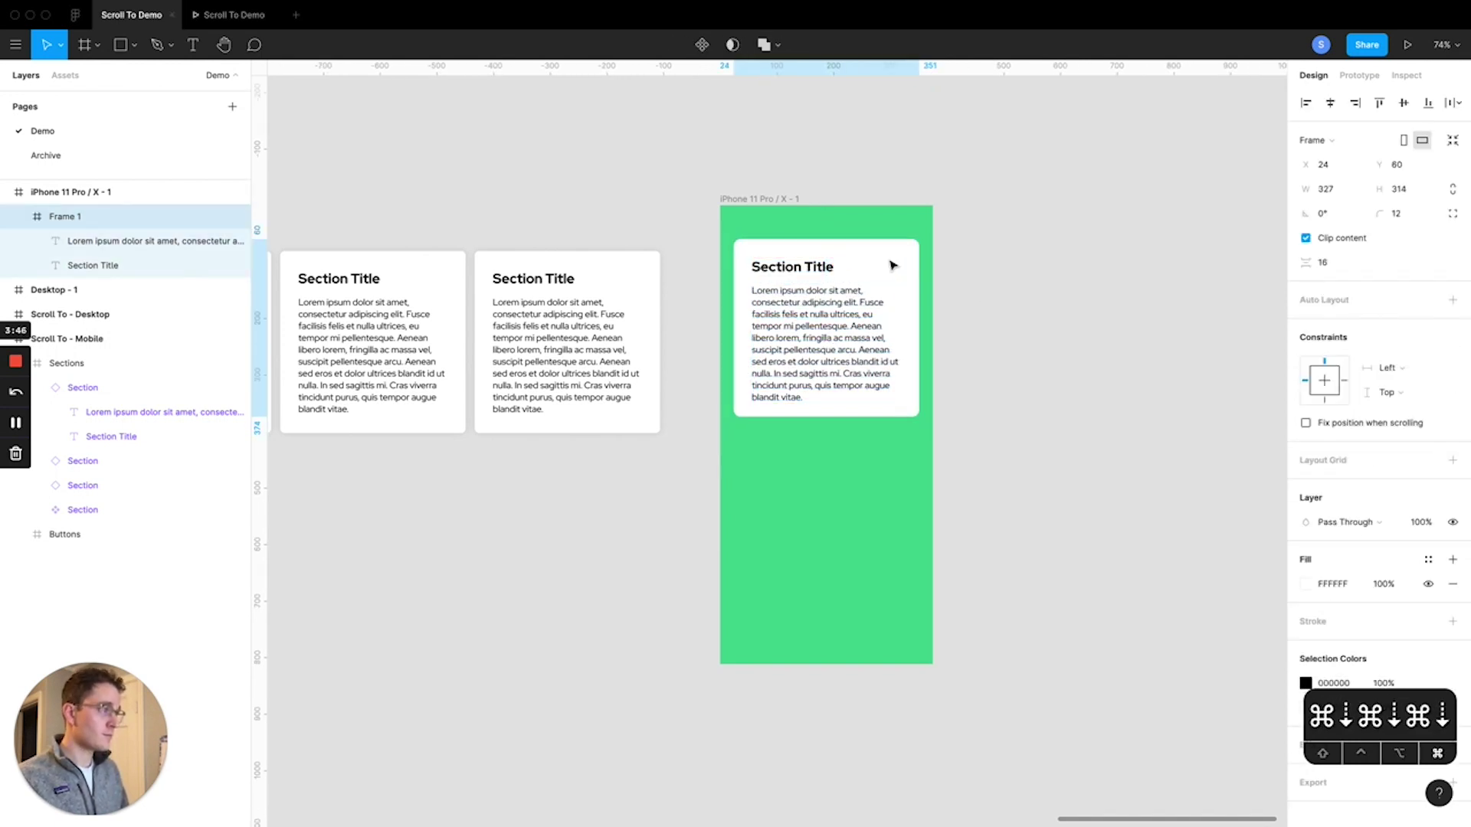
{"action": "key", "text": "alt"}
{"action": "left_click", "coordinate": [977, 322]}
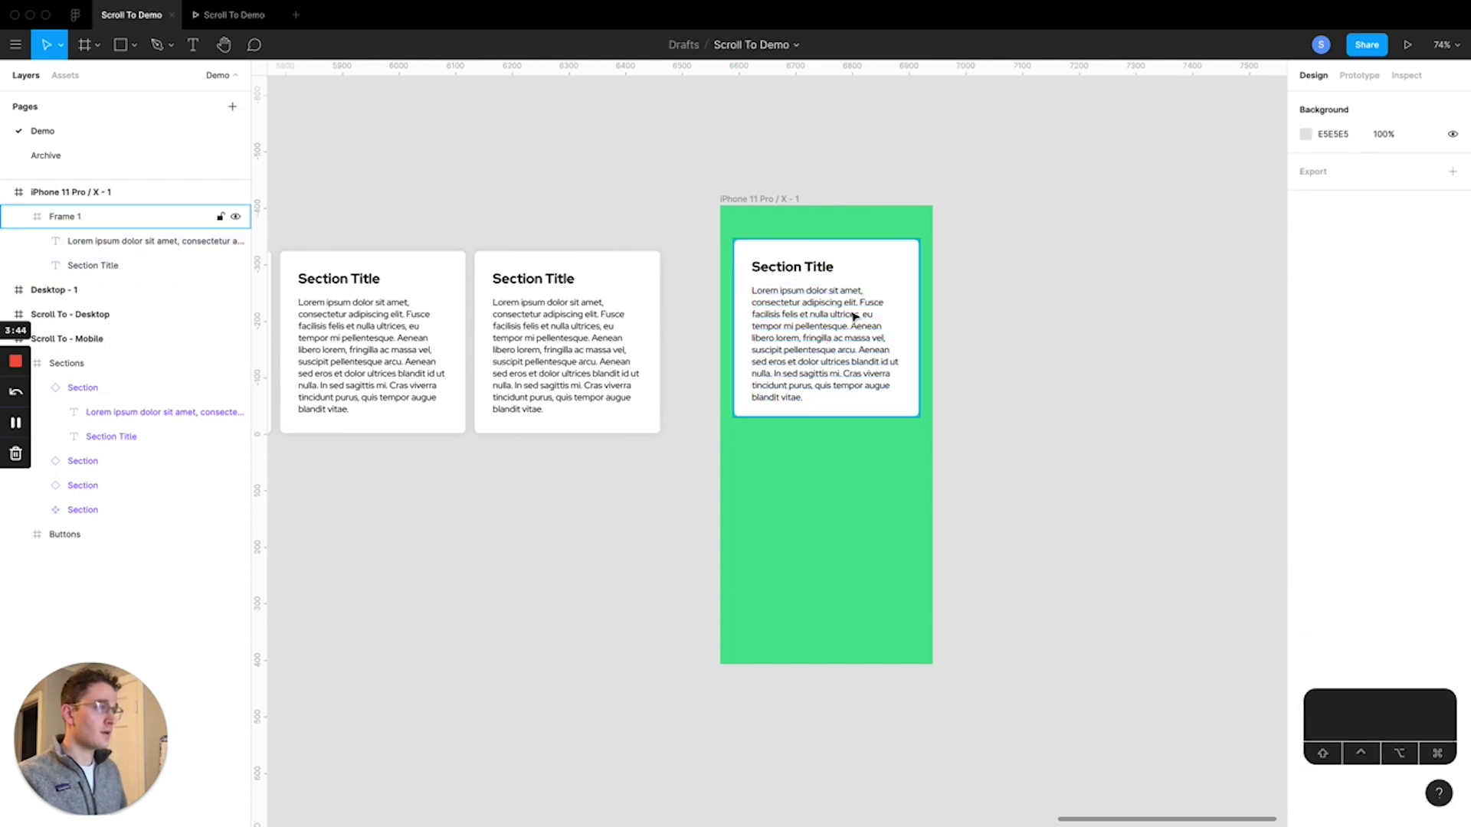
- Rename the white card frame inside the iPhone frame to Section Card
{"action": "left_click", "coordinate": [845, 313]}
{"action": "double_click", "coordinate": [170, 222]}
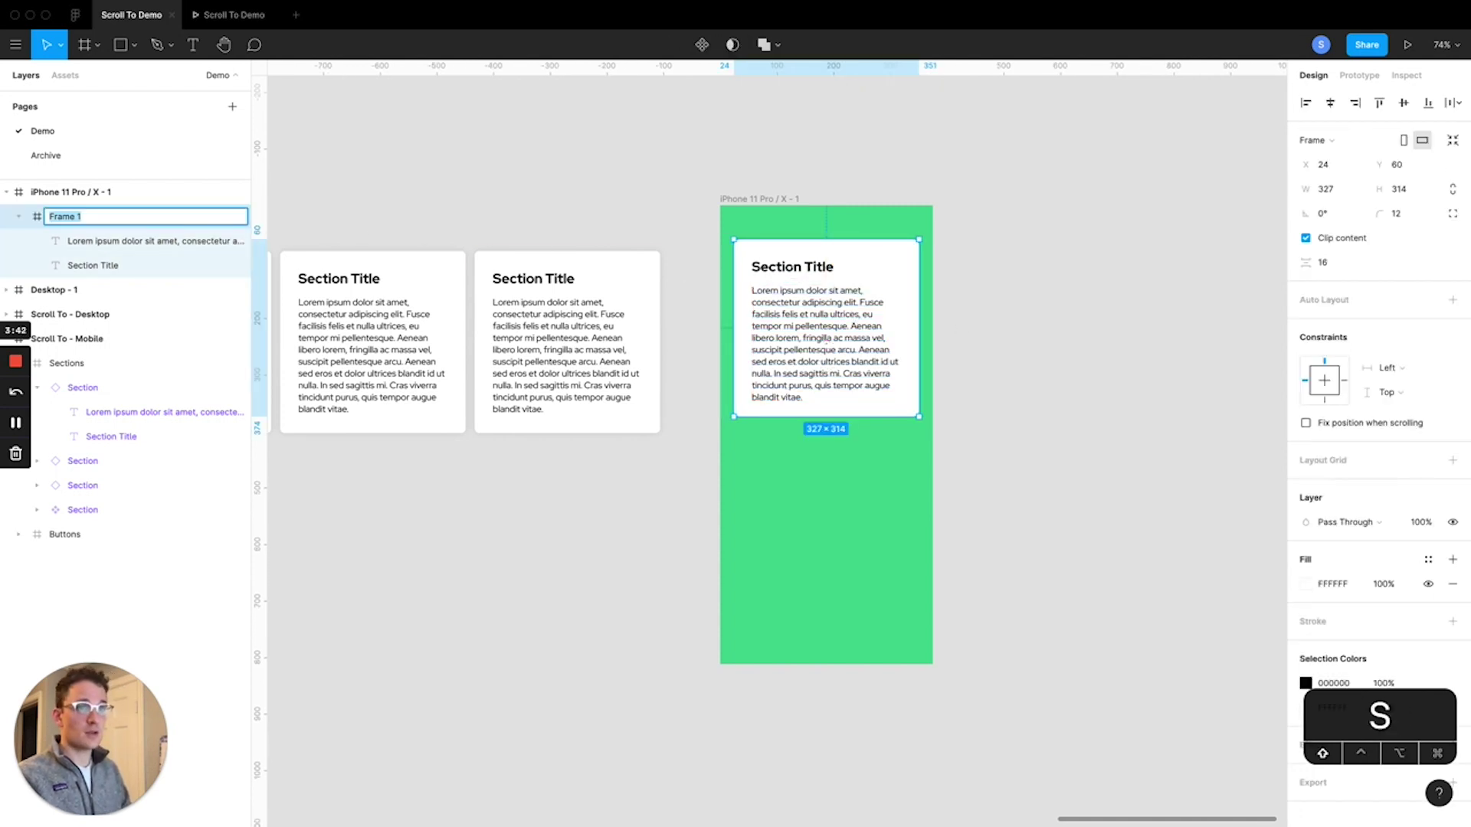
{"action": "type", "text": "Section Card"}
{"action": "key", "text": "Return"}
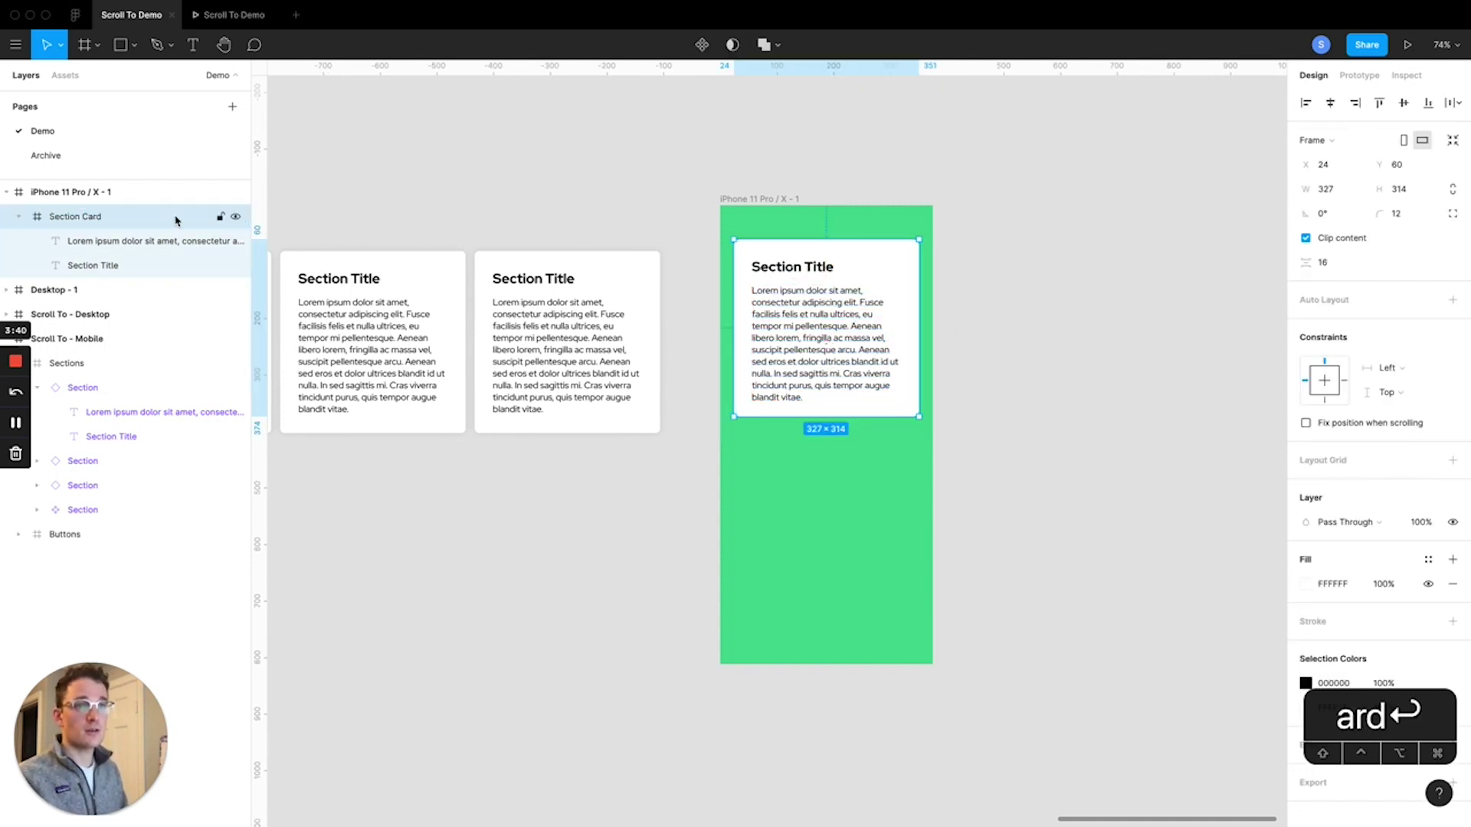
- Place the Section Title layer above the paragraph layer and convert Section Card into a component
{"action": "left_click_drag", "start_coordinate": [192, 264], "coordinate": [82, 239]}
{"action": "left_click", "coordinate": [82, 222]}
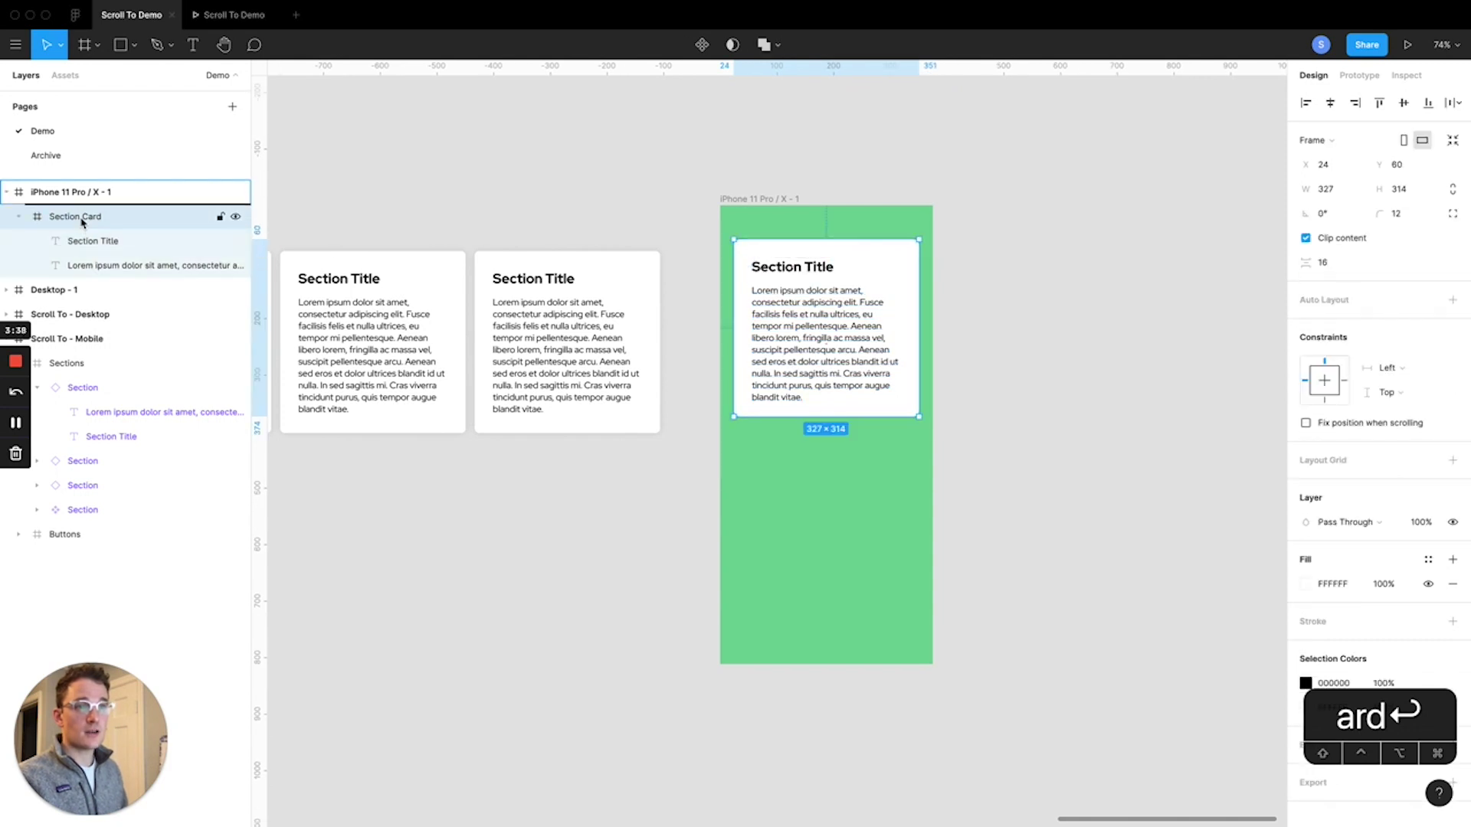
{"action": "key", "text": "alt+super+k"}
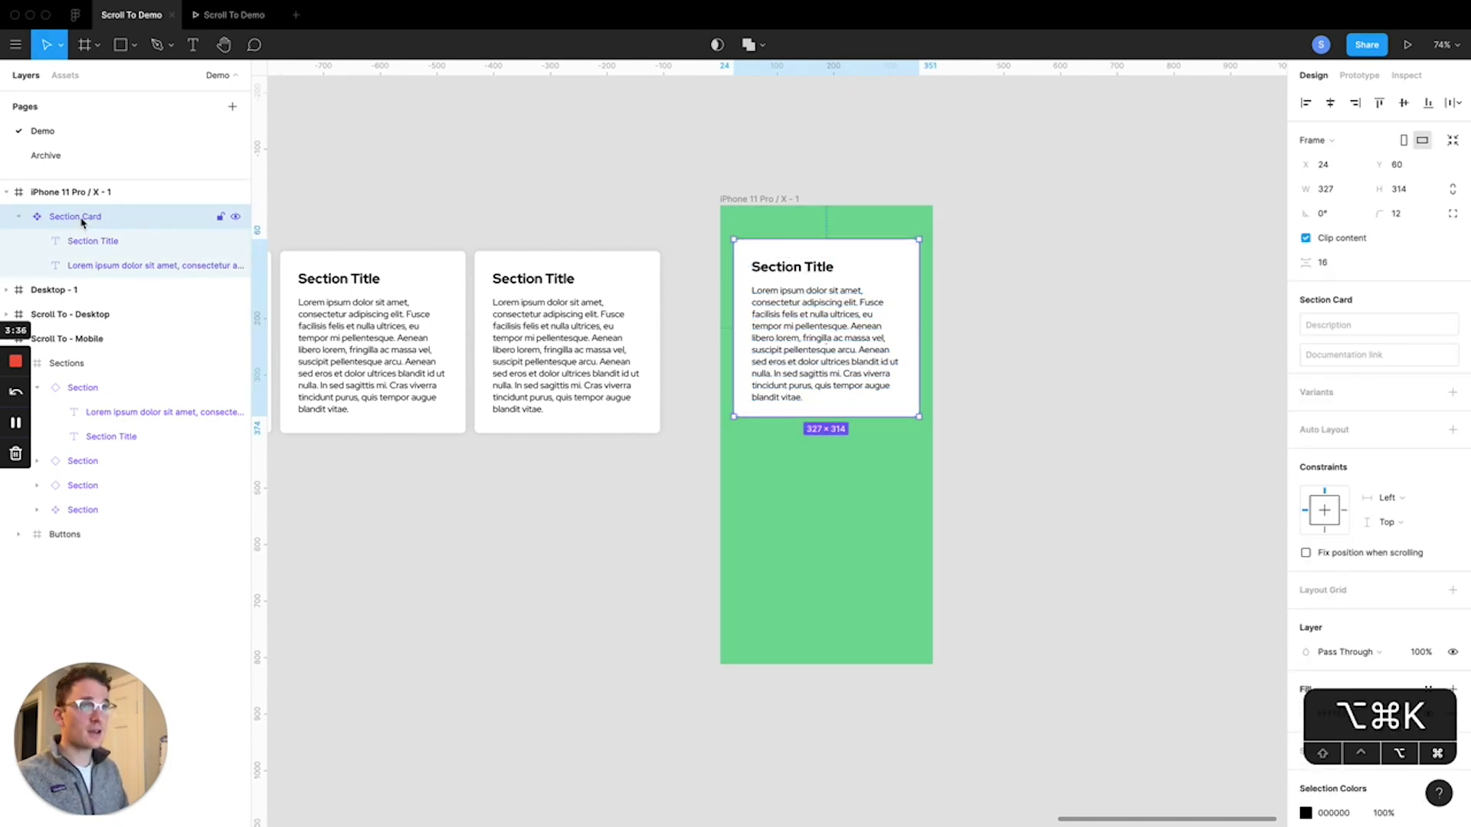
{"action": "left_click", "coordinate": [753, 82]}
{"action": "left_click", "coordinate": [810, 336]}
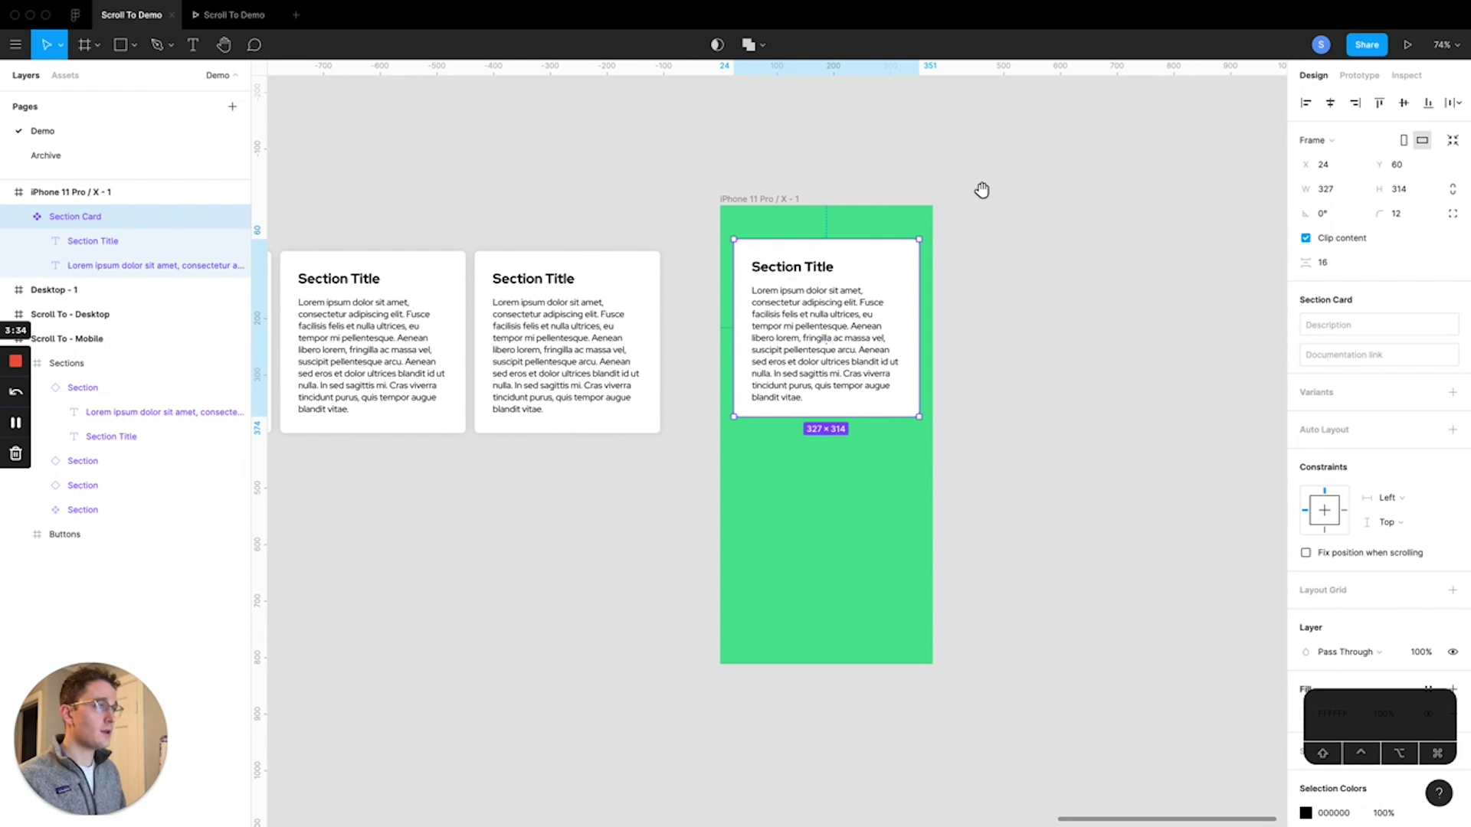
- Place a copy of the Section Card beside the original with a 16 px gap between them
{"action": "left_click_drag", "start_coordinate": [981, 189], "coordinate": [839, 245]}
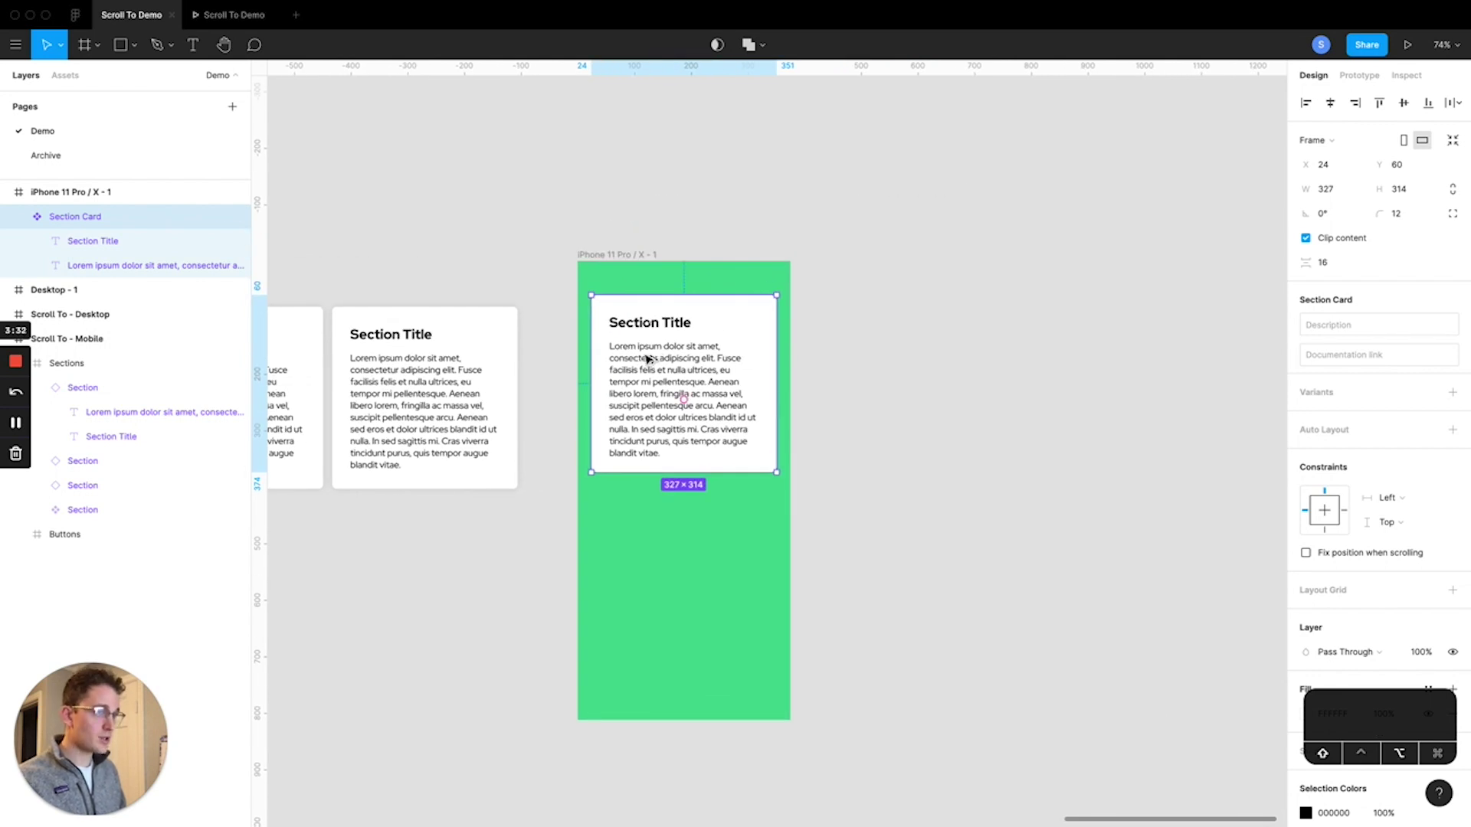
{"action": "left_click_drag", "start_coordinate": [646, 358], "coordinate": [821, 376]}
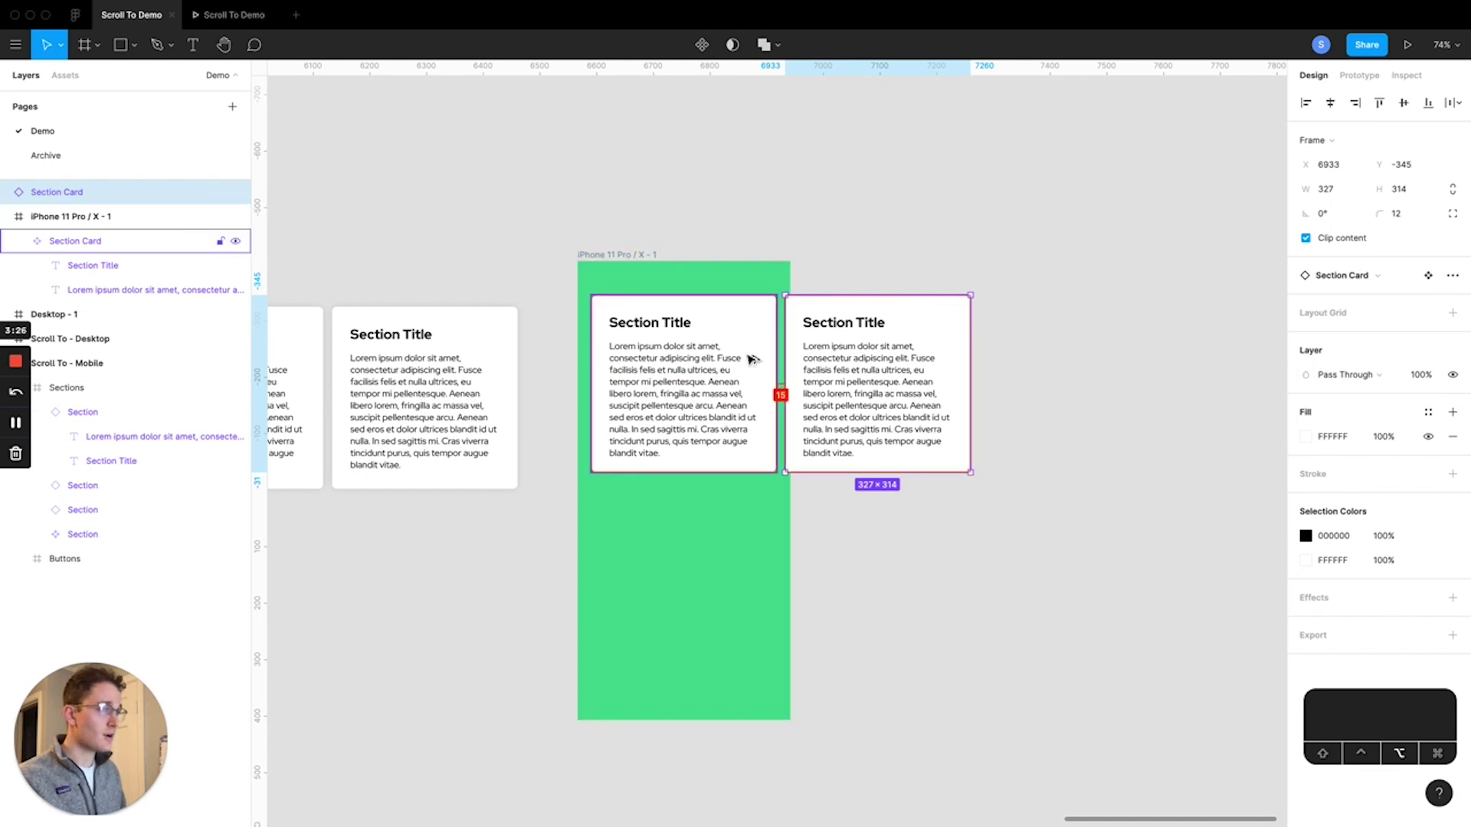
{"action": "key", "text": "Right"}
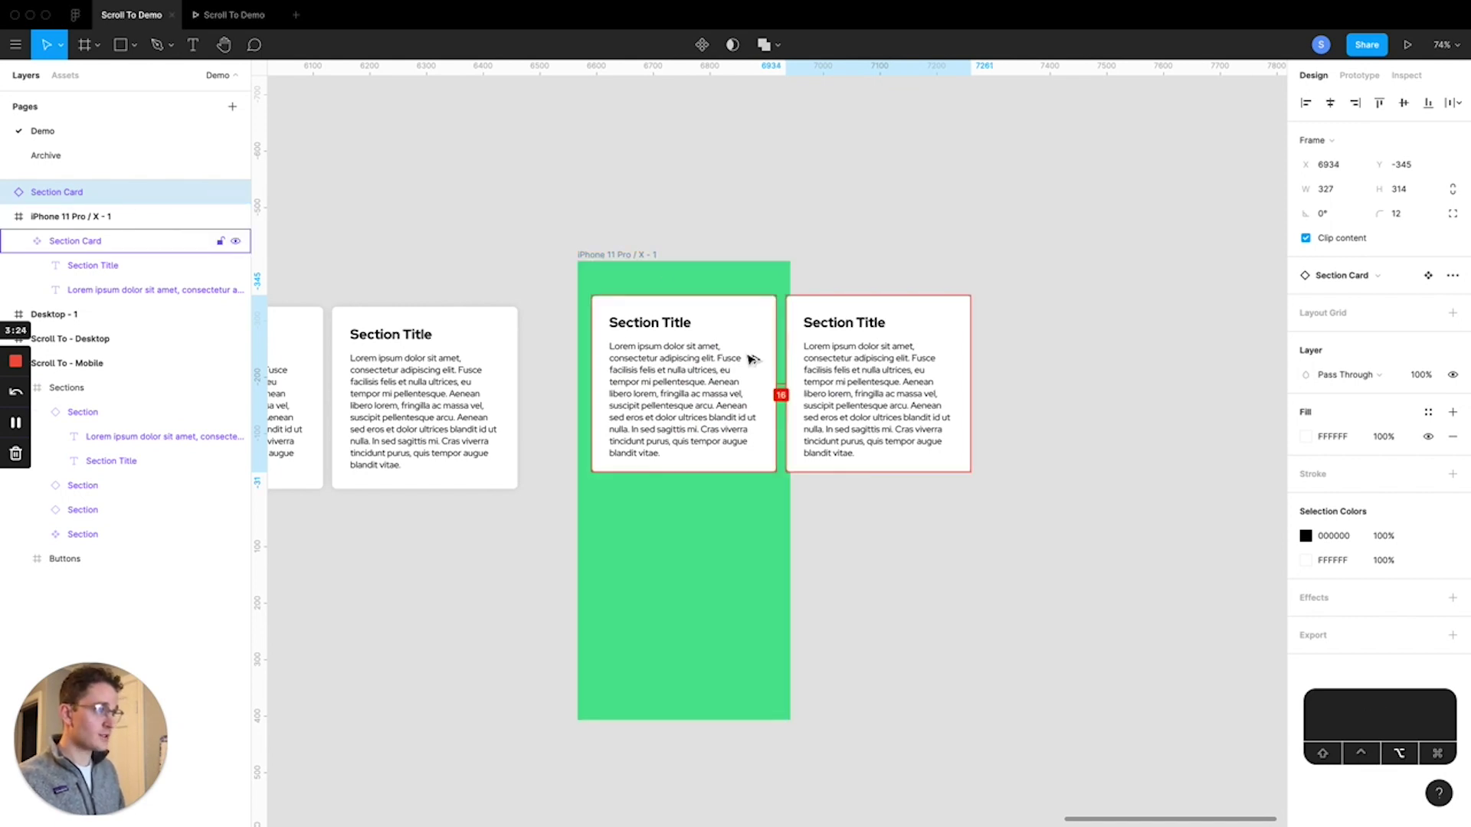
- Add two more Section Card copies to extend the row to four evenly aligned cards
{"action": "key", "text": "super+d"}
{"action": "key", "text": "super+z"}
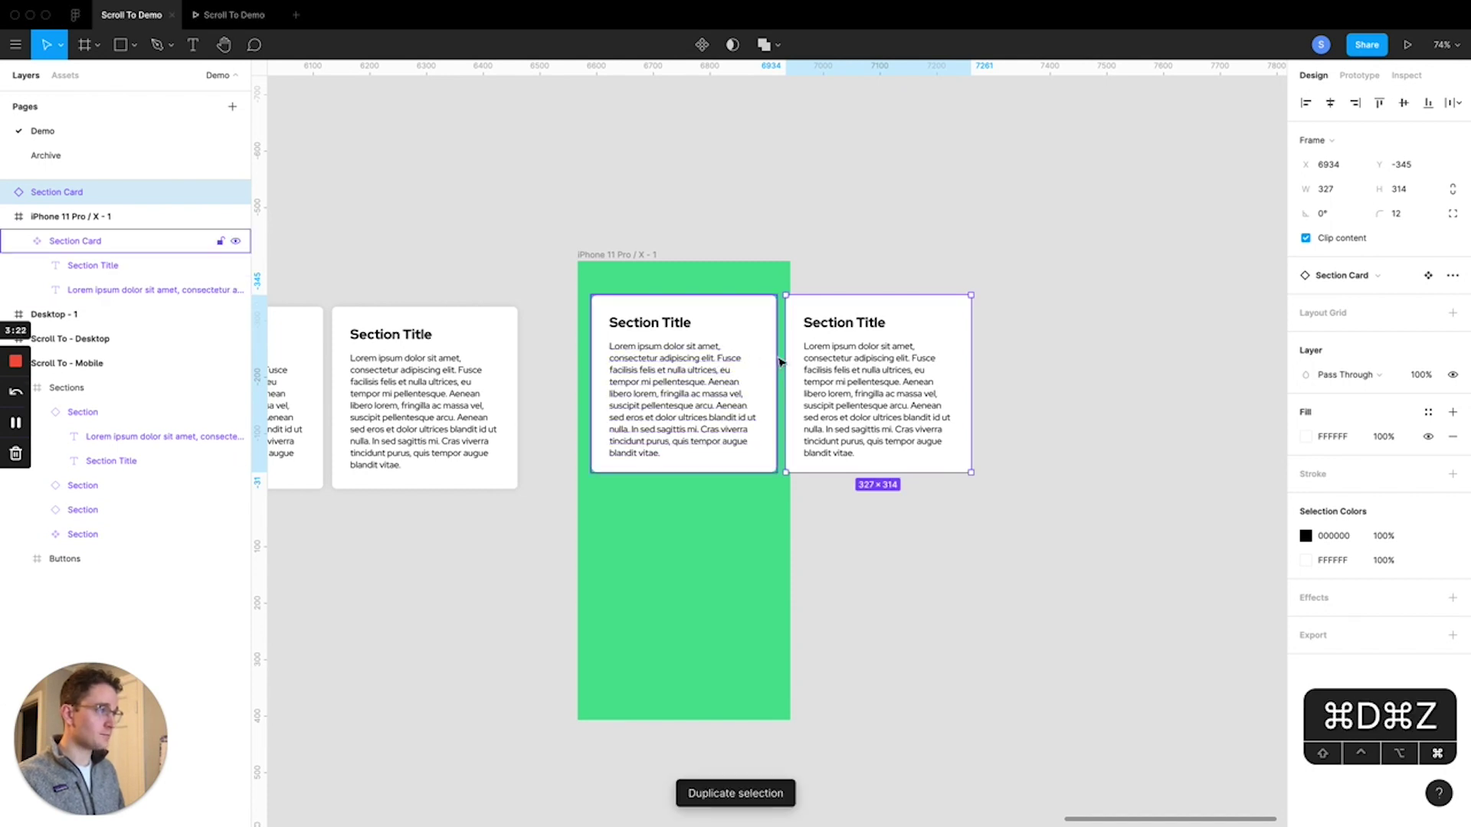
{"action": "key", "text": "shift+super+z"}
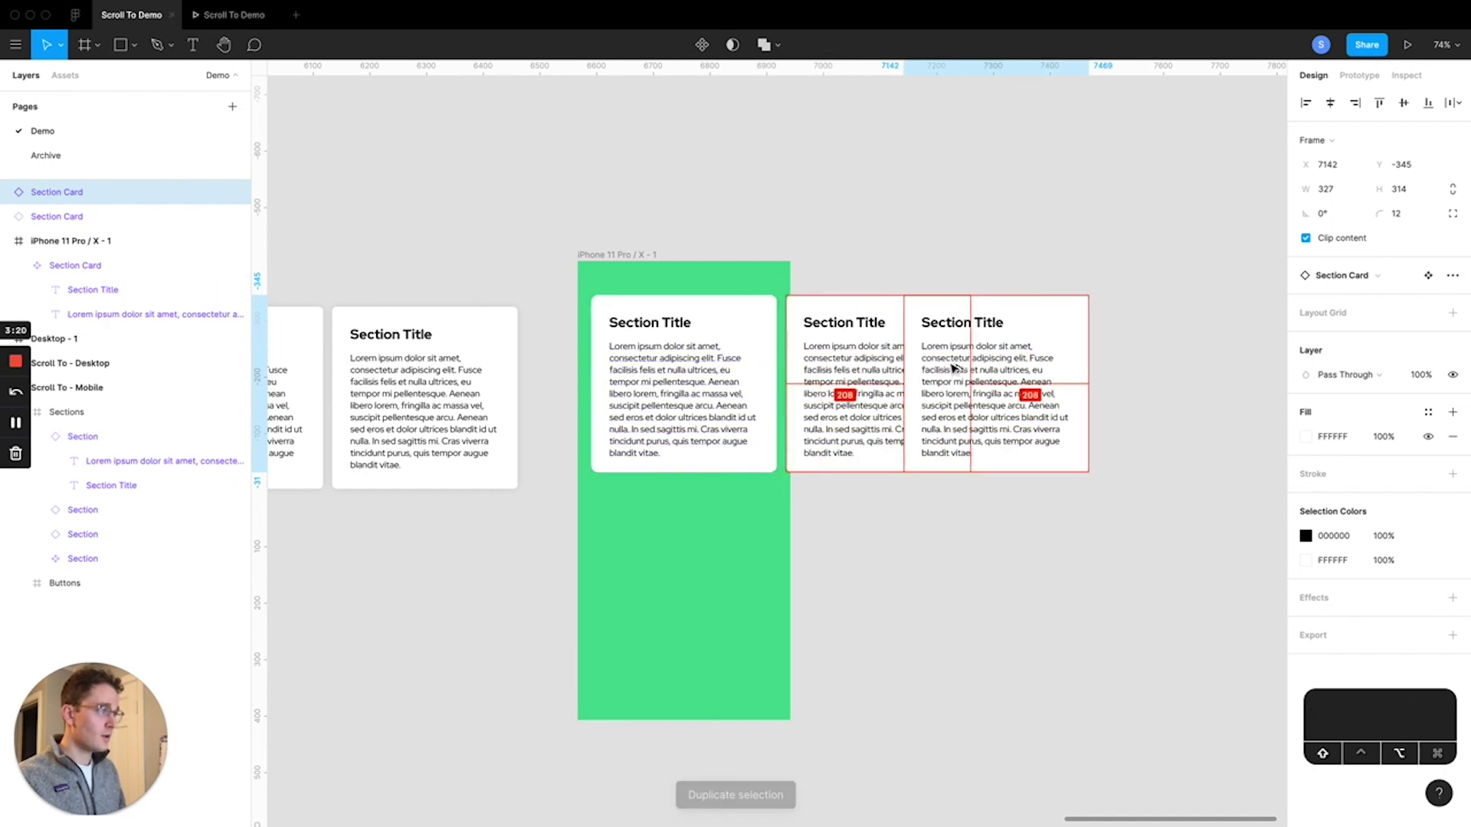
{"action": "left_click_drag", "start_coordinate": [952, 368], "coordinate": [1013, 365]}
{"action": "key", "text": "super+d"}
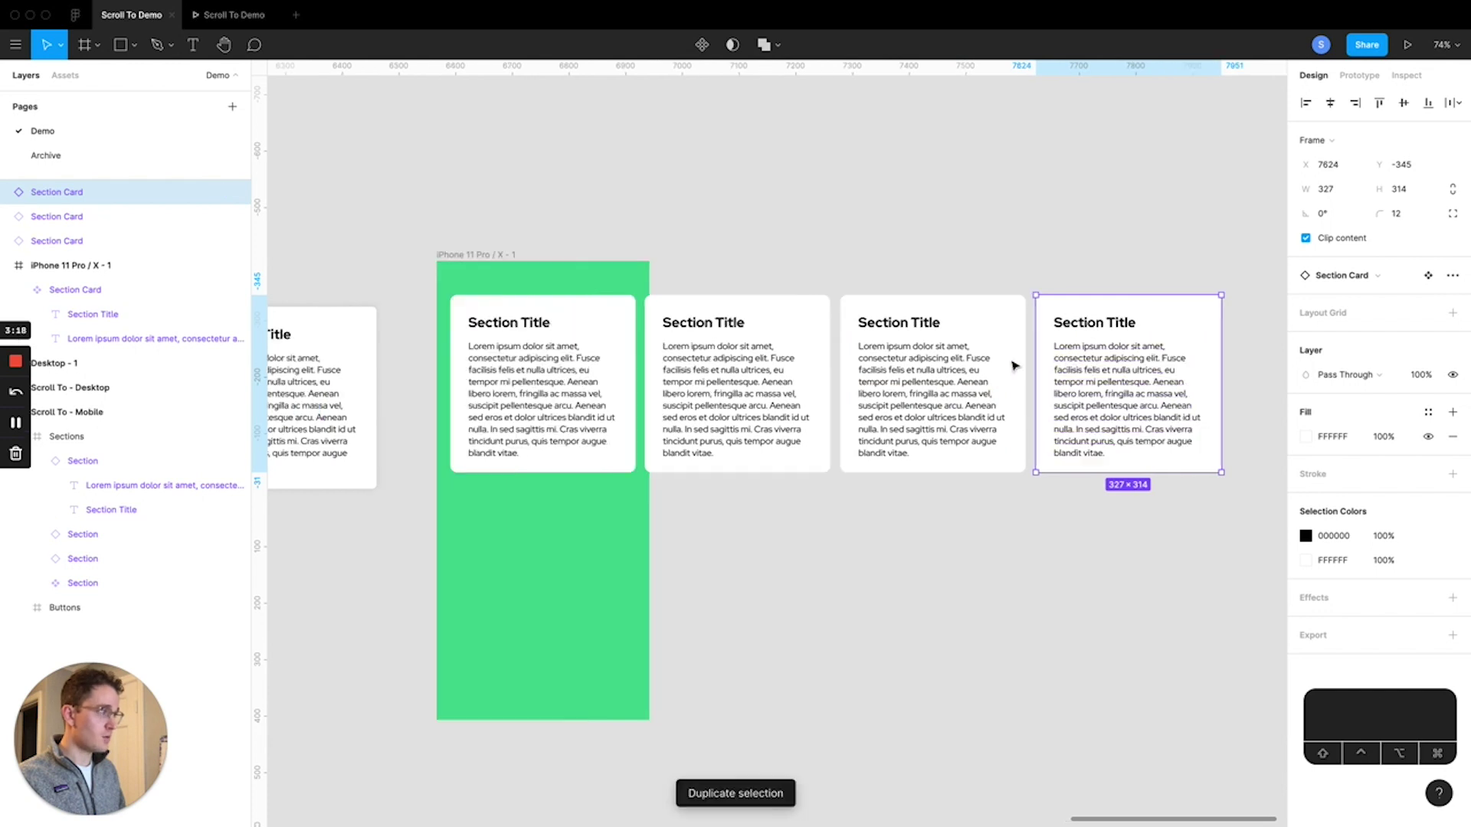
{"action": "left_click", "coordinate": [881, 203]}
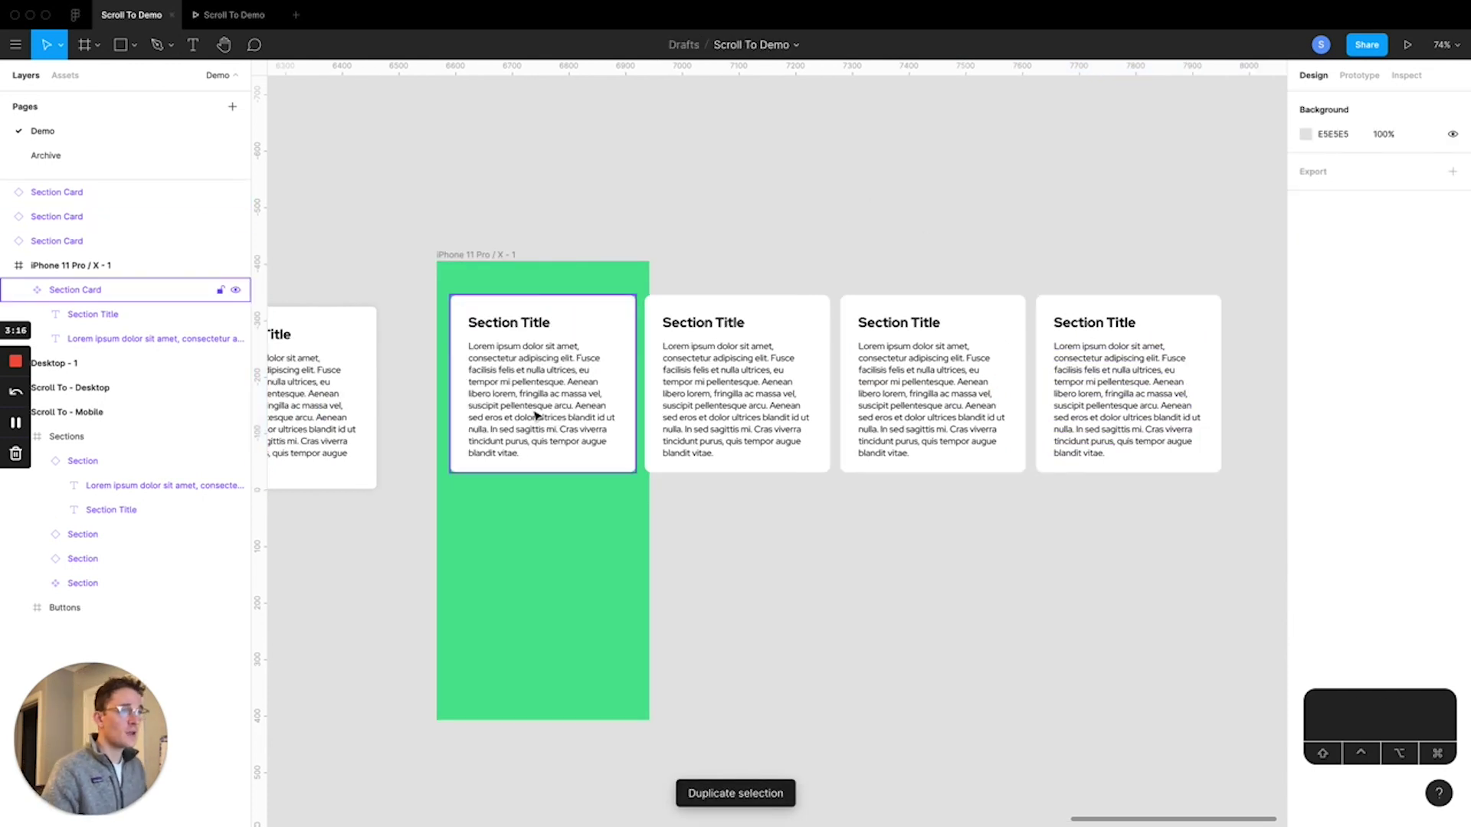
- Nest the three Section Card copies inside the iPhone 11 Pro / X - 1 frame, below the main component in the layer order
{"action": "left_click", "coordinate": [536, 414]}
{"action": "left_click", "coordinate": [102, 239]}
{"action": "left_click", "coordinate": [98, 192], "text": "shift"}
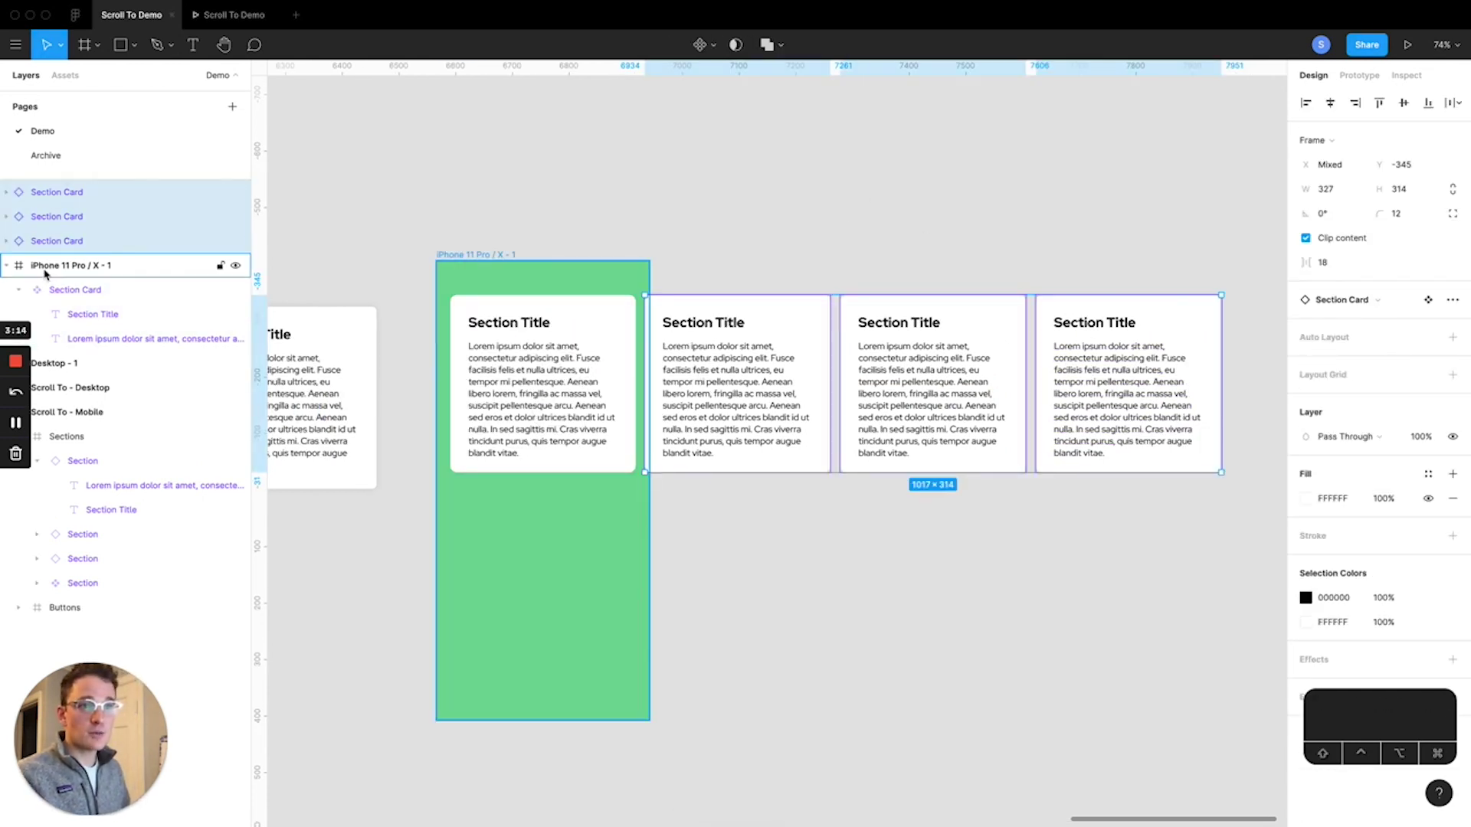
{"action": "left_click_drag", "start_coordinate": [112, 278], "coordinate": [113, 303]}
{"action": "left_click", "coordinate": [92, 217]}
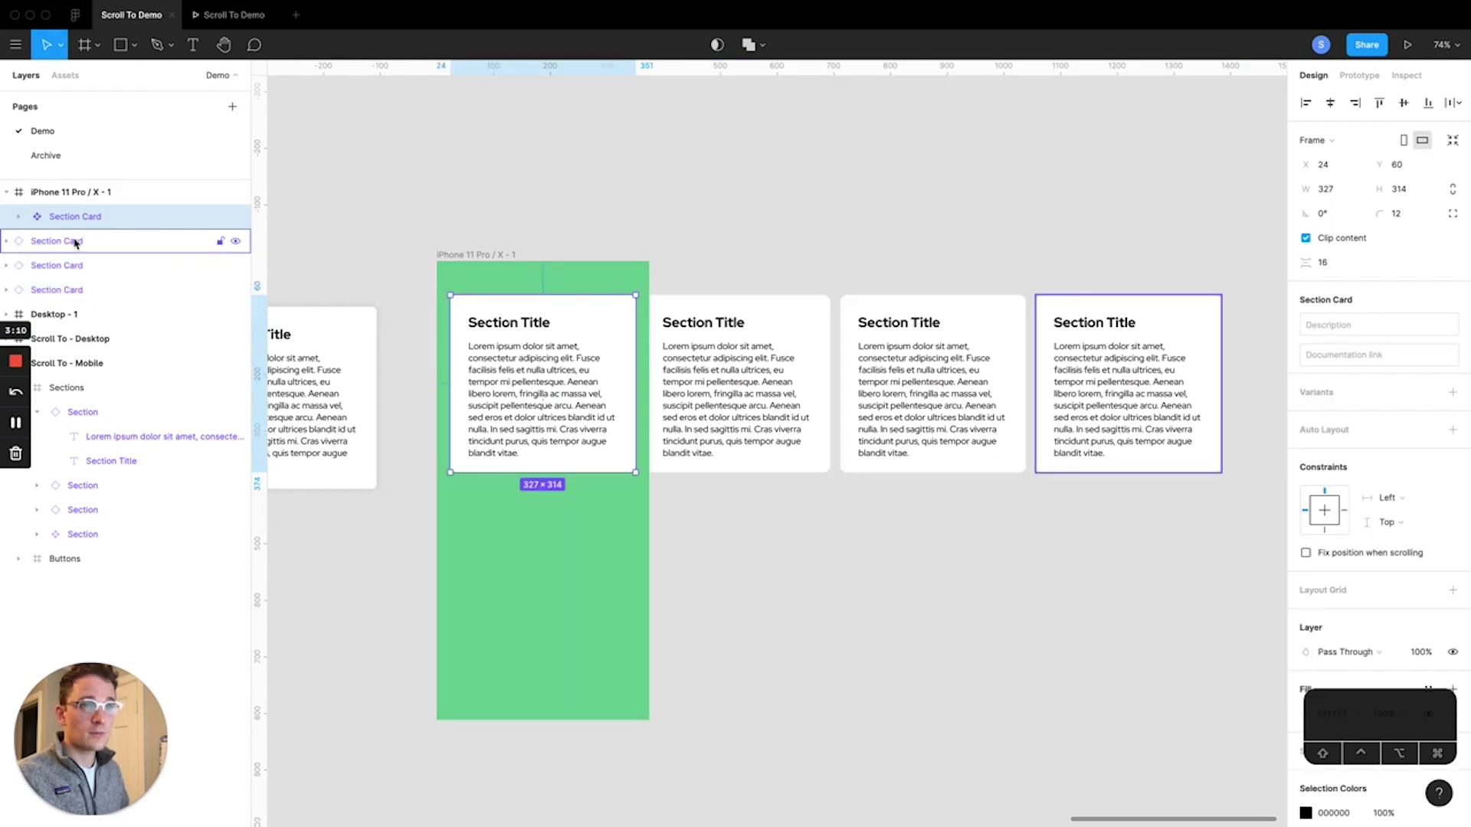
{"action": "left_click", "coordinate": [72, 241]}
{"action": "left_click", "coordinate": [77, 290], "text": "shift"}
{"action": "left_click_drag", "start_coordinate": [73, 243], "coordinate": [108, 237]}
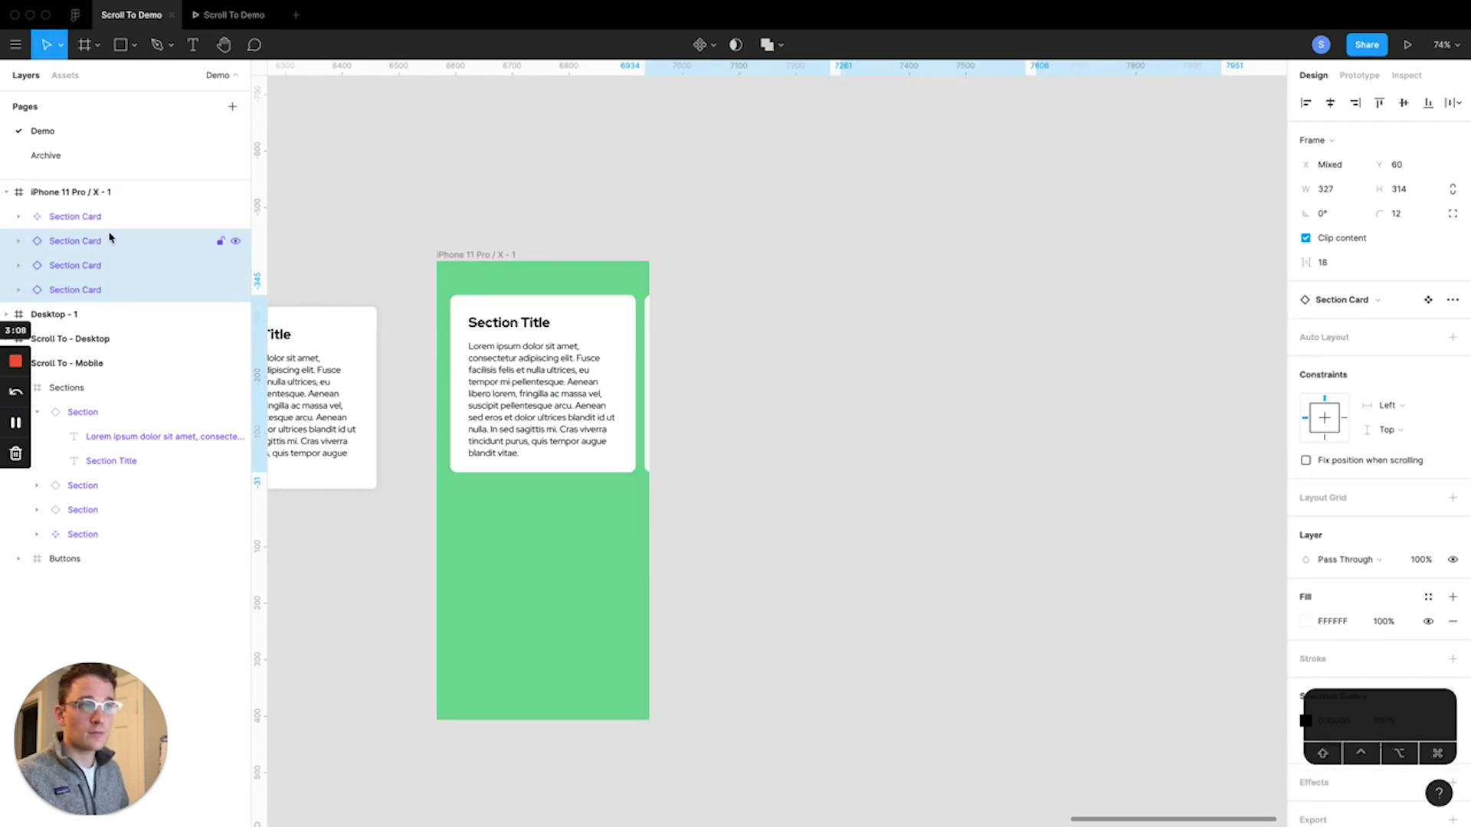
- Turn off Clip content on the iPhone 11 Pro / X - 1 frame
{"action": "left_click", "coordinate": [457, 242]}
{"action": "left_click", "coordinate": [464, 257]}
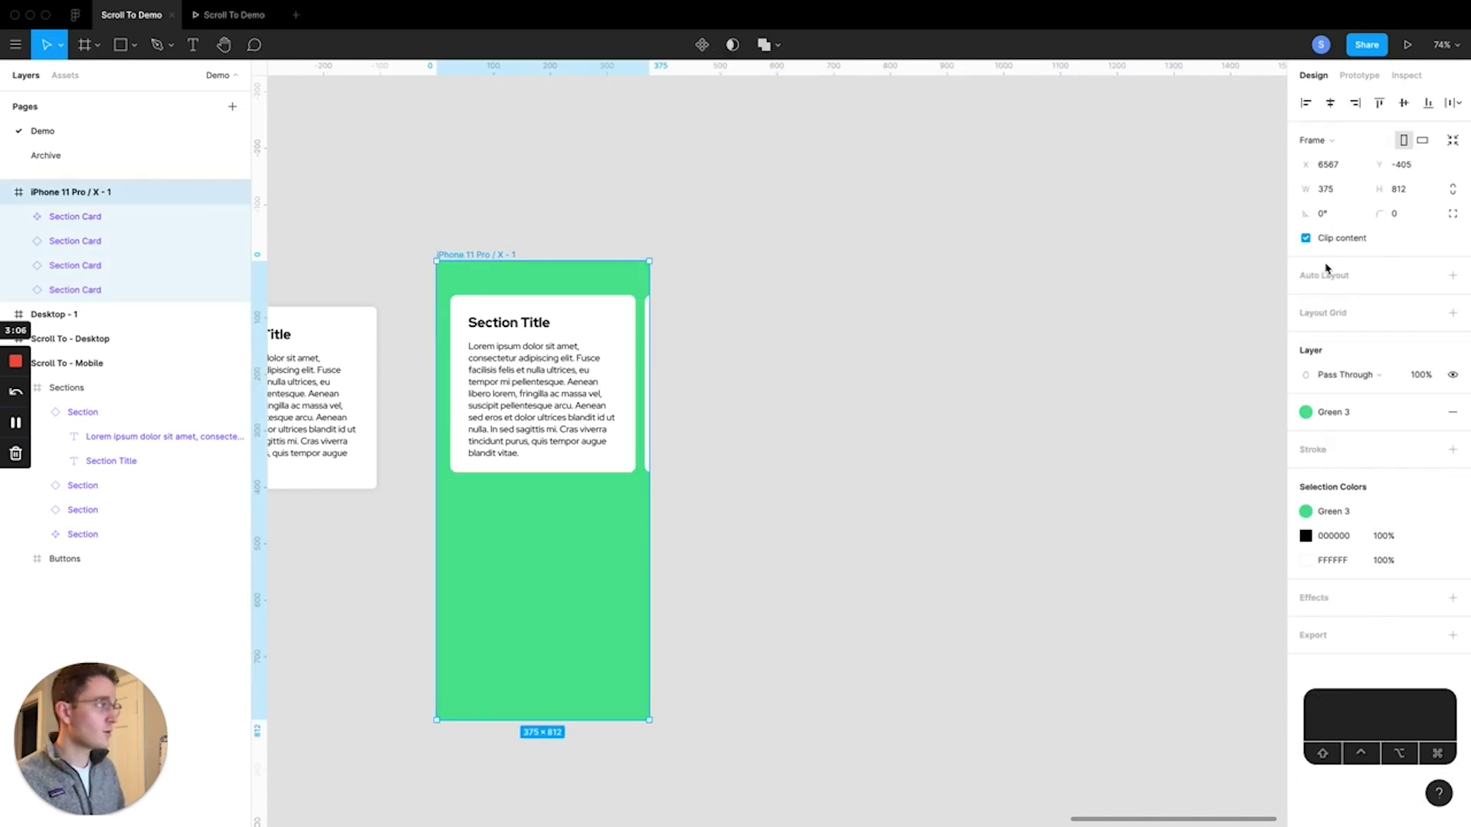
{"action": "left_click", "coordinate": [1306, 239]}
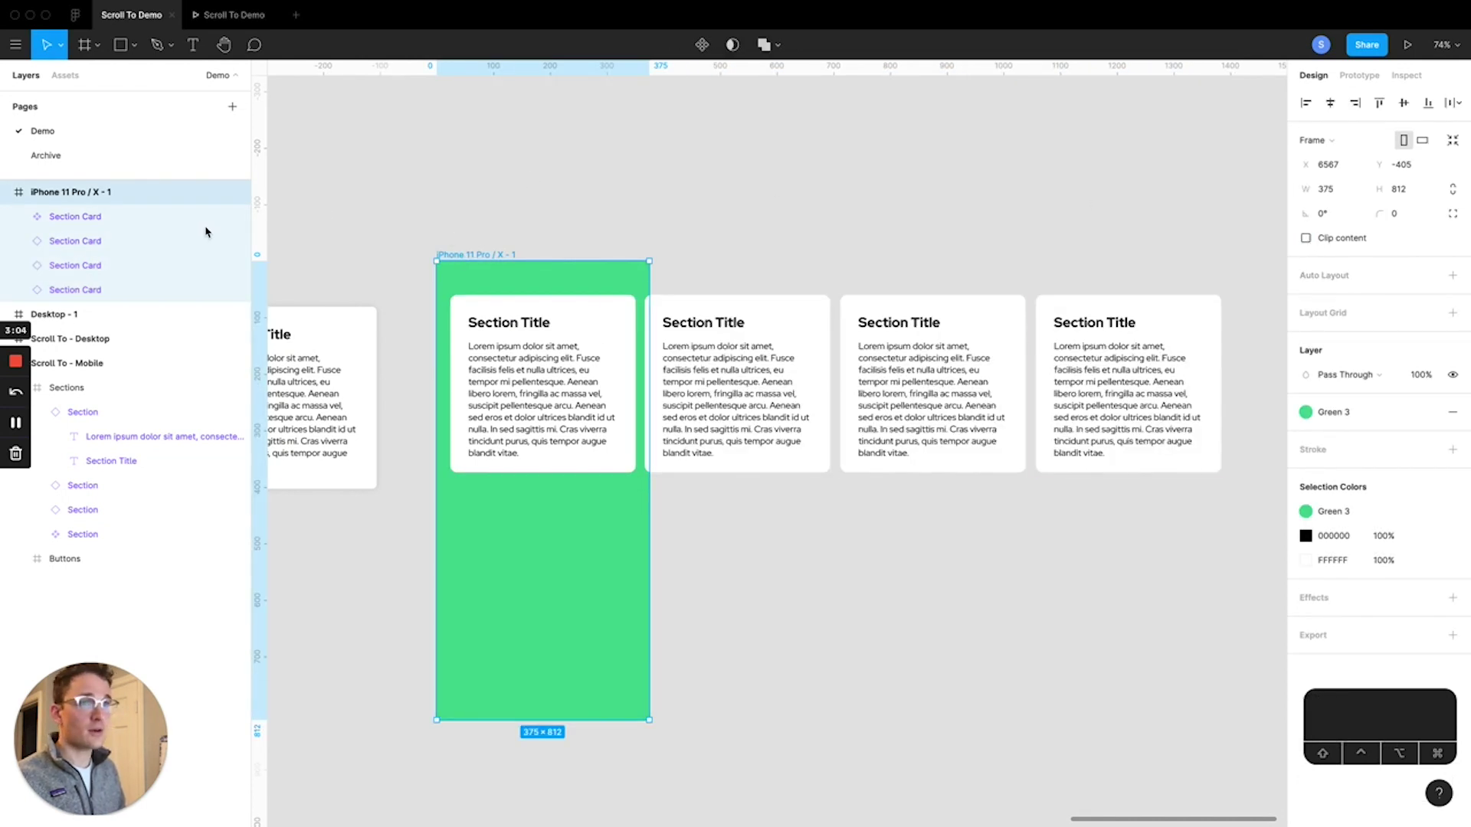
- Reorder the nested Section Card layers to match the cards' left-to-right order on the canvas
{"action": "left_click", "coordinate": [126, 217]}
{"action": "left_click", "coordinate": [140, 289]}
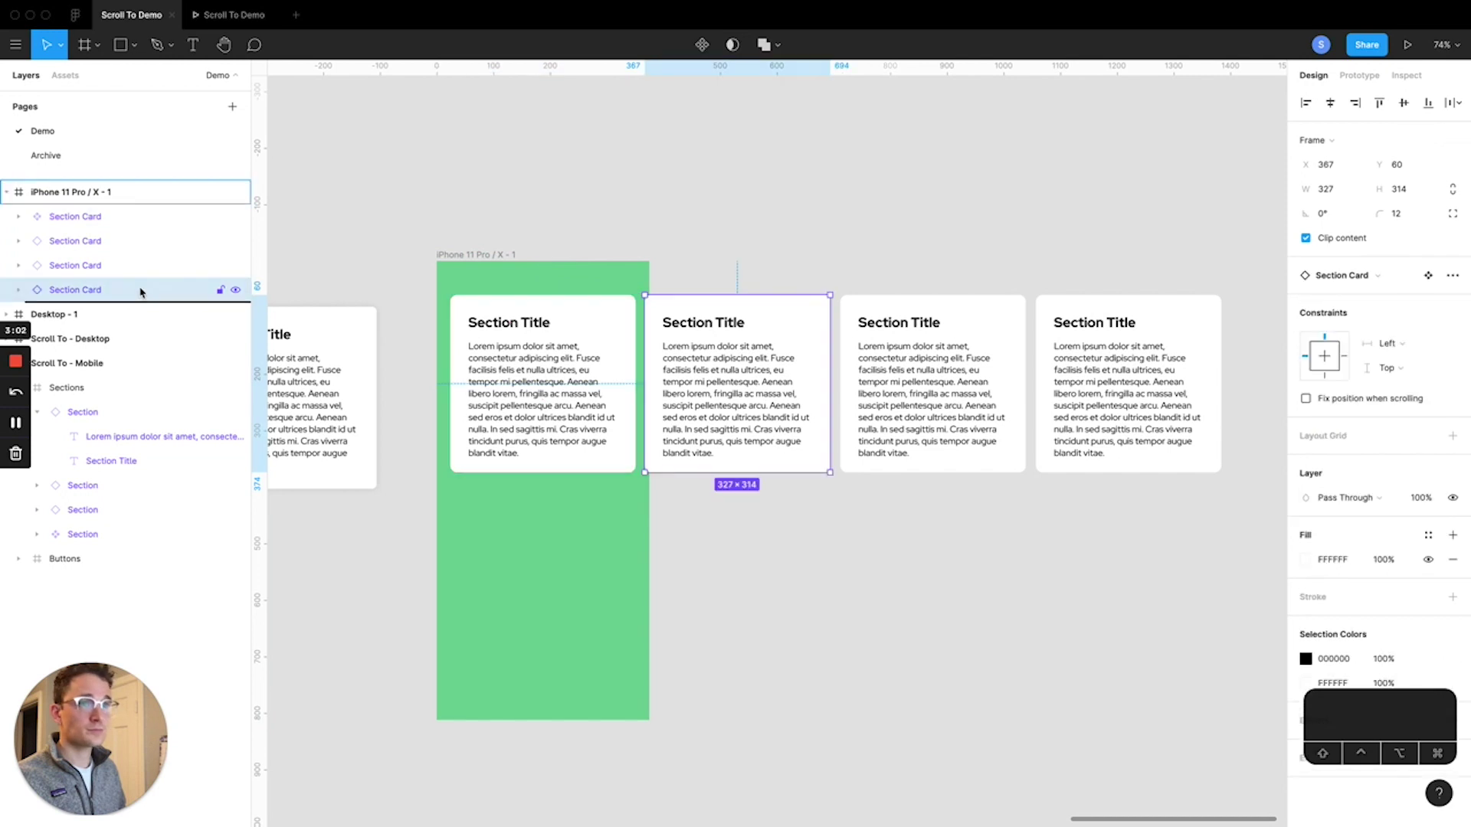
{"action": "left_click_drag", "start_coordinate": [140, 289], "coordinate": [134, 259]}
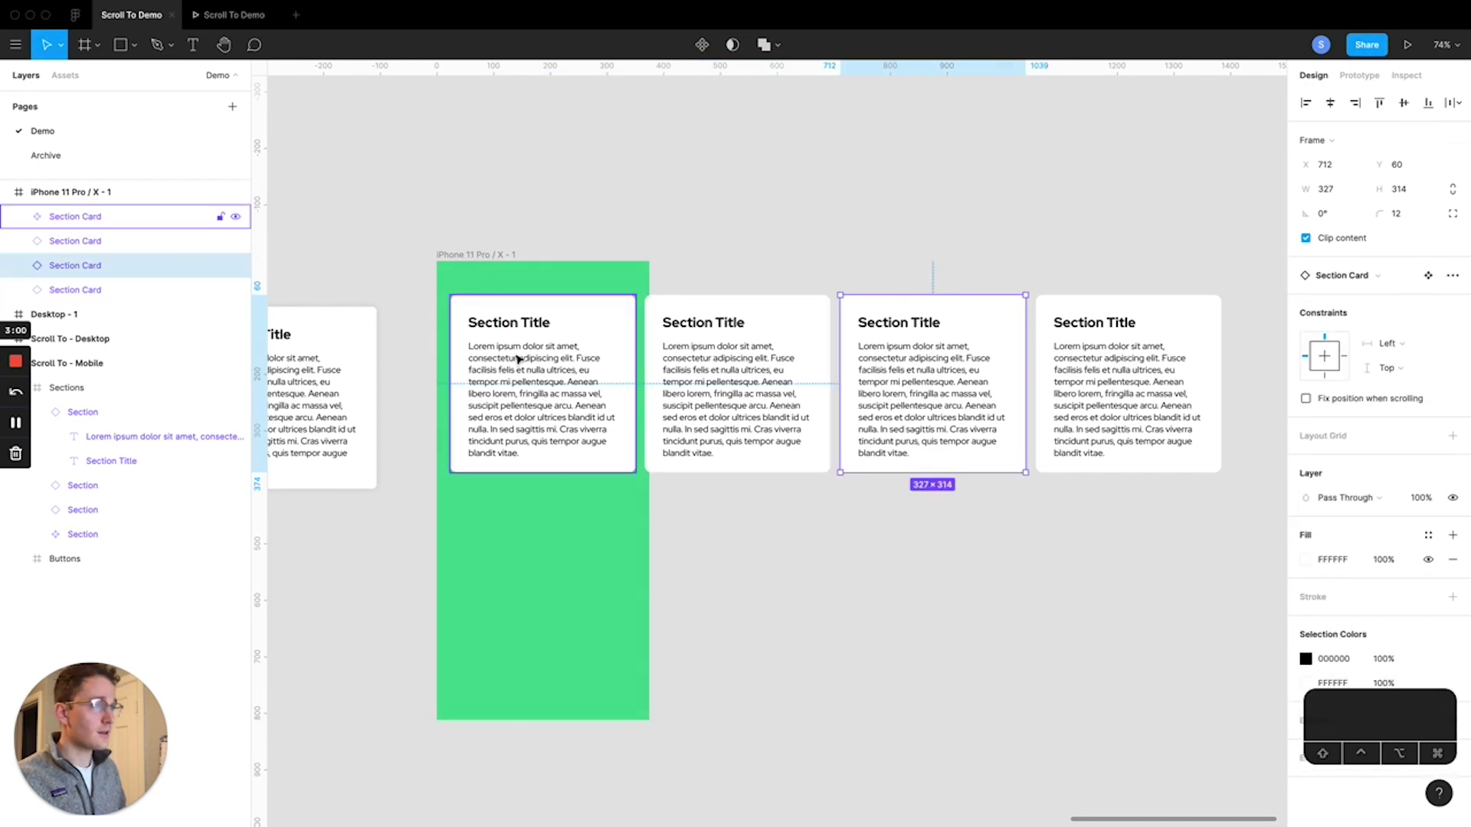
{"action": "left_click", "coordinate": [1019, 239]}
- Wrap all four Section Cards together in a new frame inside the iPhone frame
{"action": "left_click", "coordinate": [625, 326]}
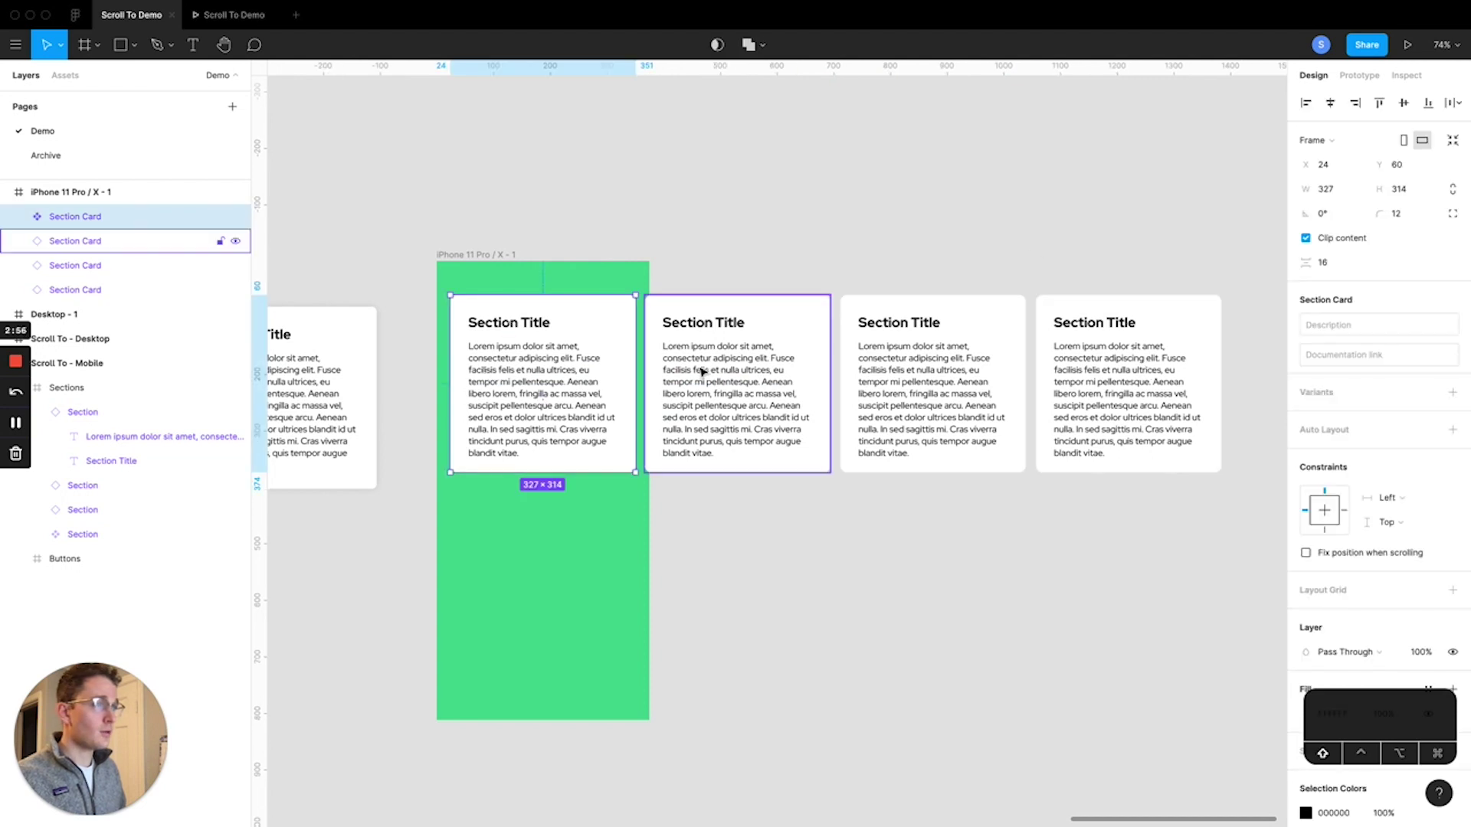
{"action": "left_click", "coordinate": [702, 371], "text": "shift"}
{"action": "left_click", "coordinate": [936, 368], "text": "shift"}
{"action": "left_click", "coordinate": [1067, 368], "text": "shift"}
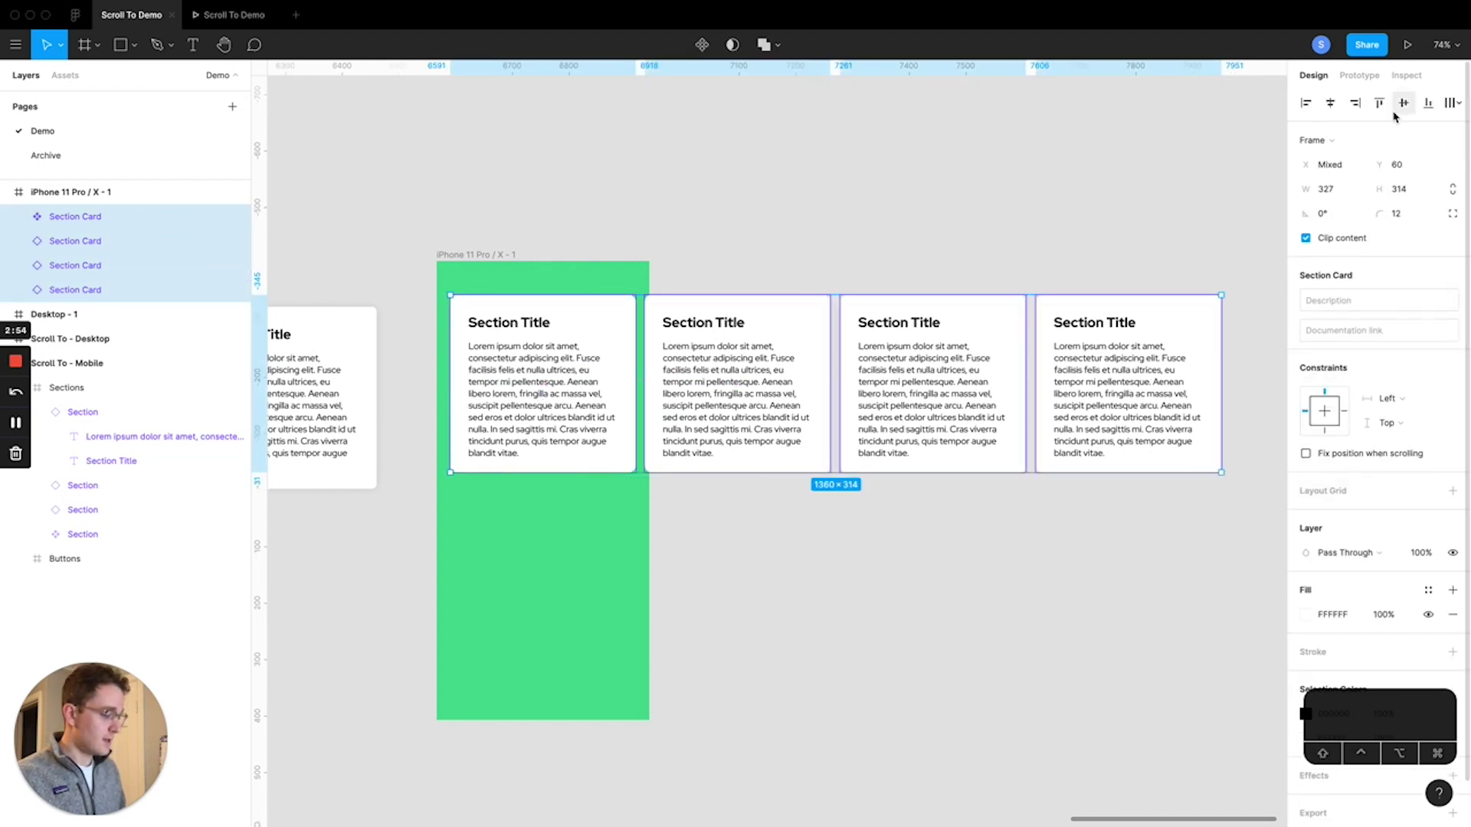
{"action": "key", "text": "super+alt+g"}
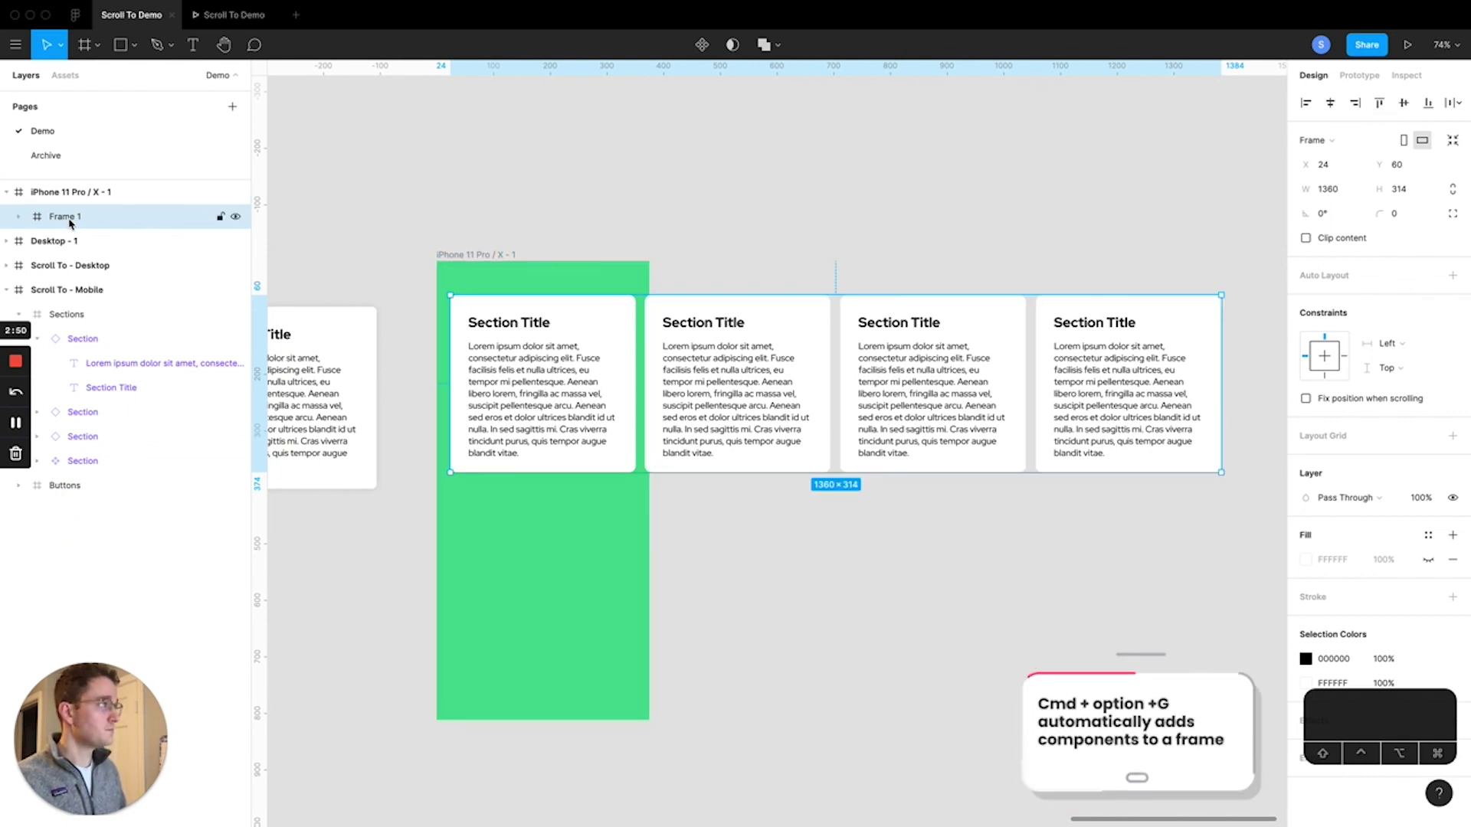
- Set the new card frame's overflow behavior to Horizontal scrolling and check the notice shown beside that setting
{"action": "left_click", "coordinate": [1358, 76]}
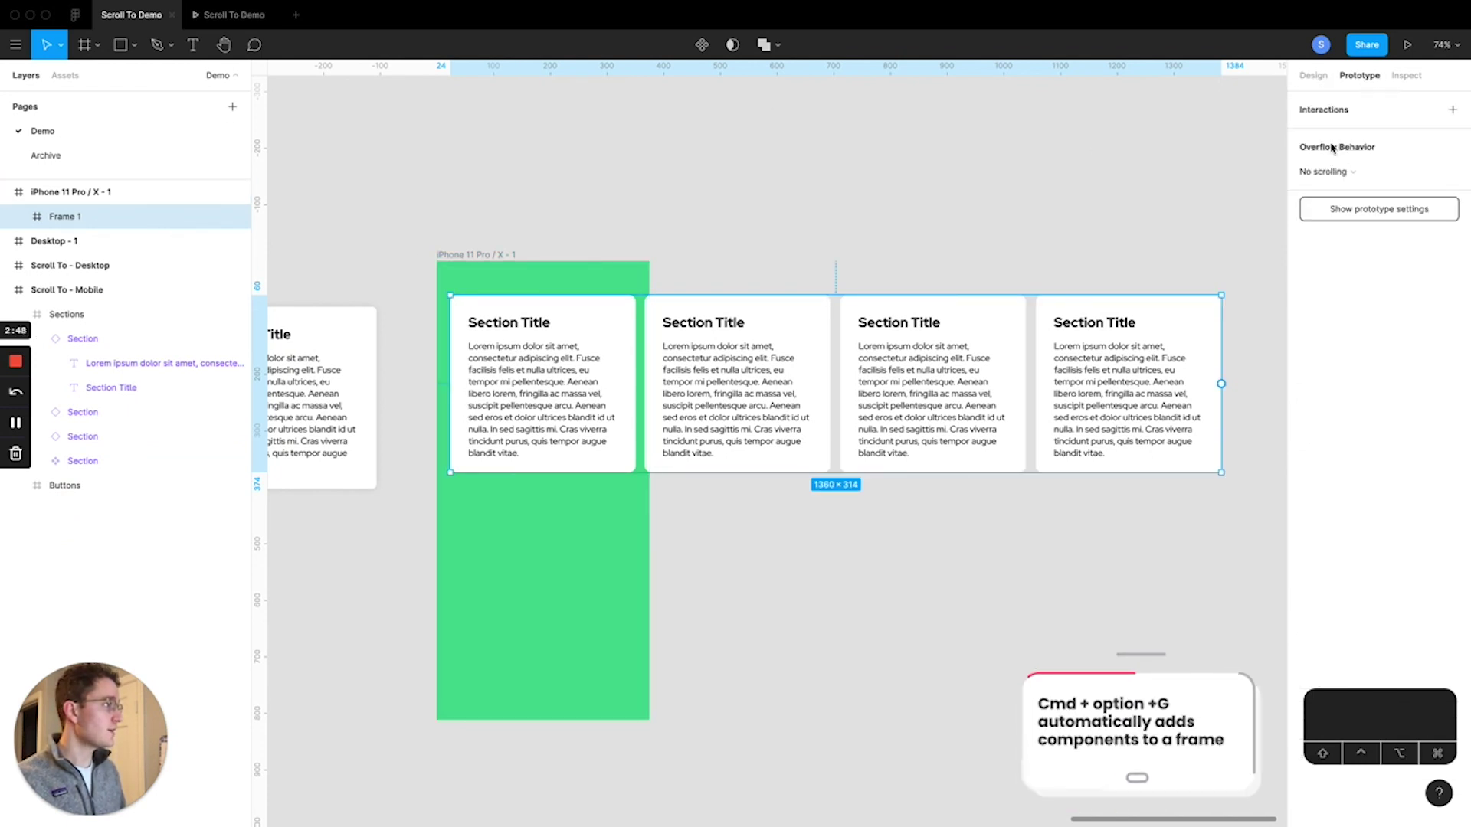
{"action": "left_click", "coordinate": [1337, 172]}
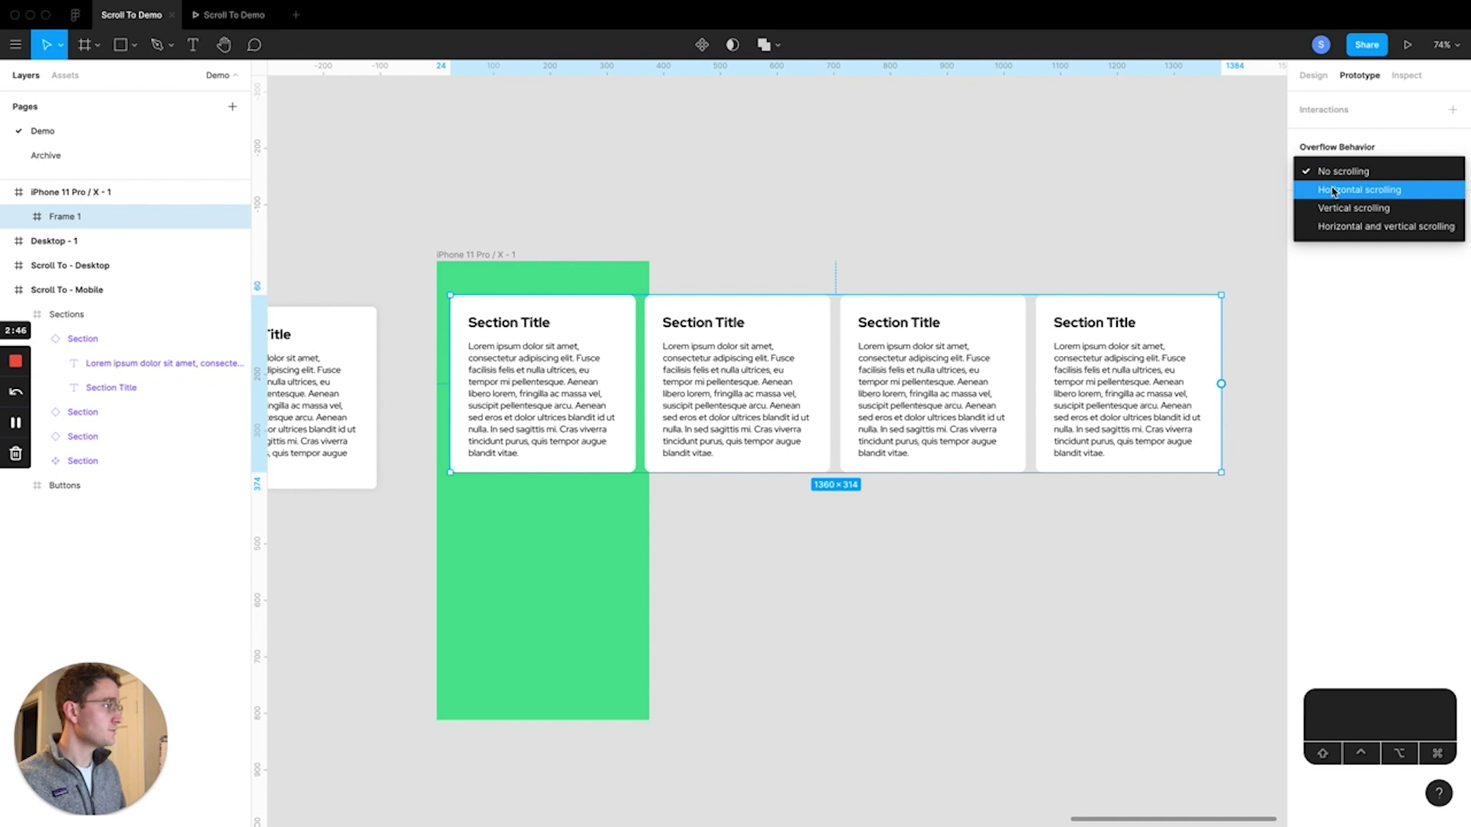
{"action": "left_click", "coordinate": [1334, 190]}
{"action": "left_click", "coordinate": [991, 138]}
{"action": "left_click", "coordinate": [625, 372]}
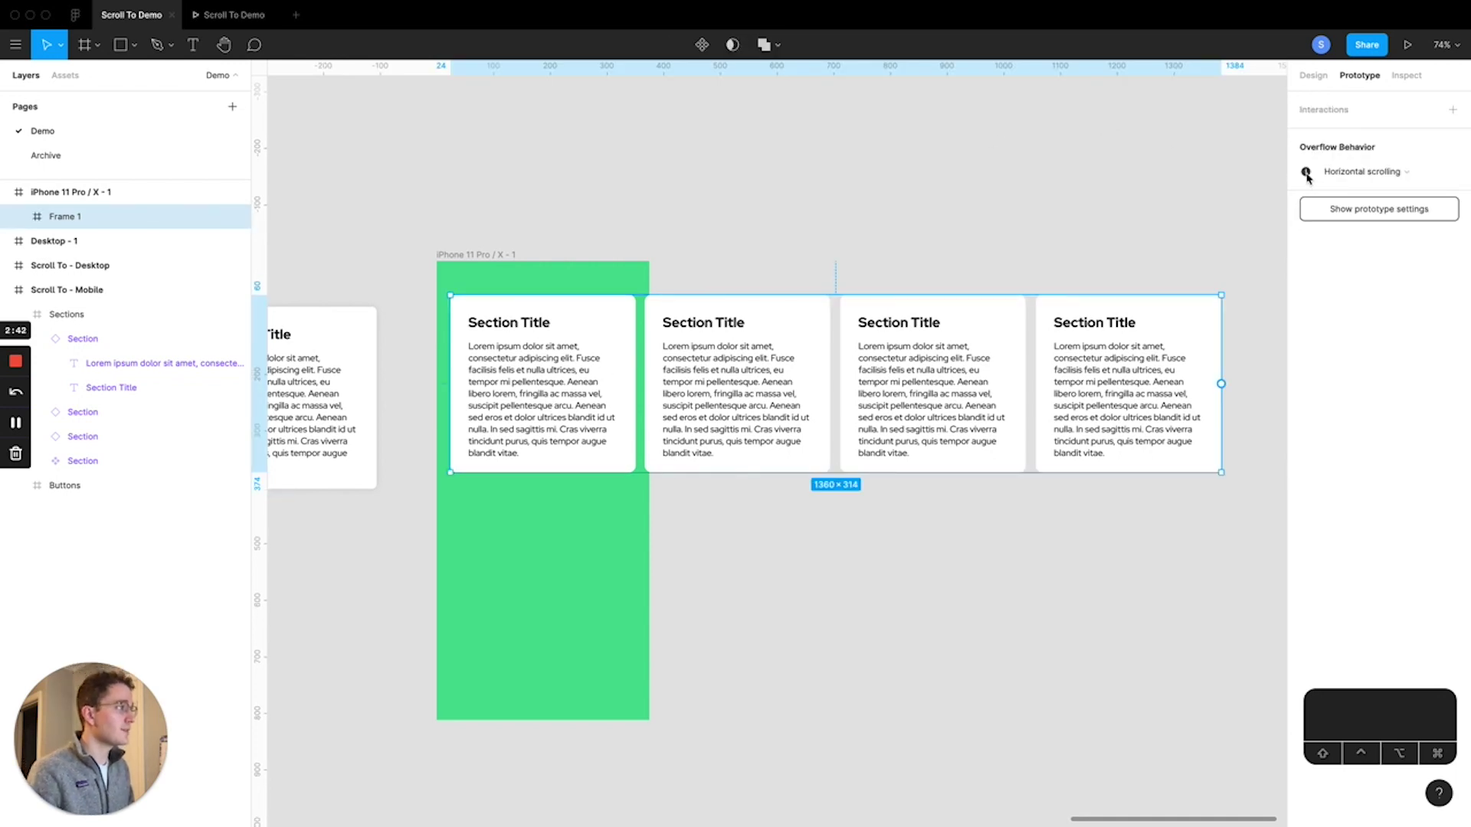
{"action": "mouse_move", "coordinate": [1307, 176]}
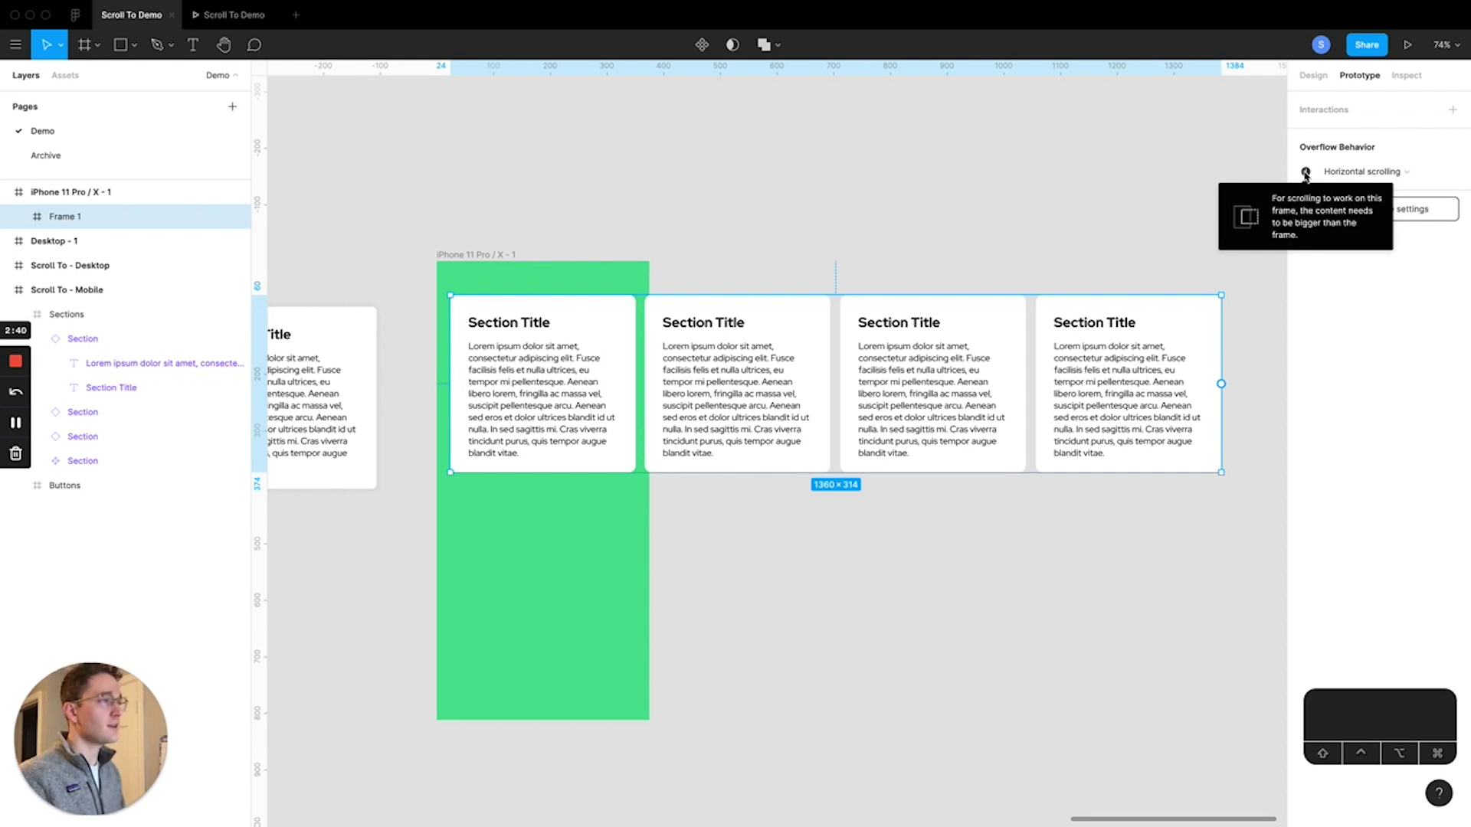
{"action": "left_click", "coordinate": [712, 193]}
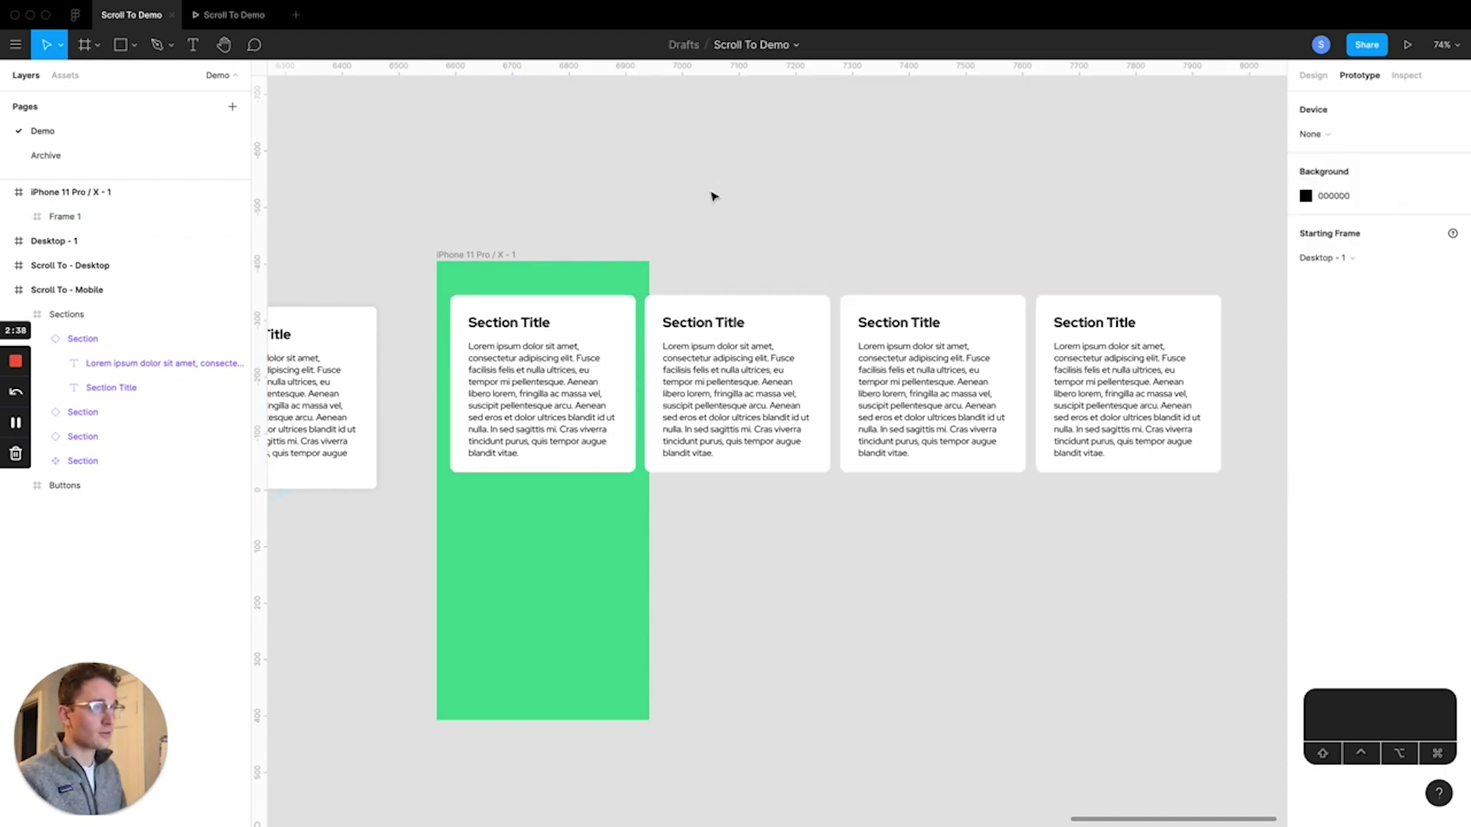
- Rename the frame holding the four cards to Sections
{"action": "left_click", "coordinate": [505, 392]}
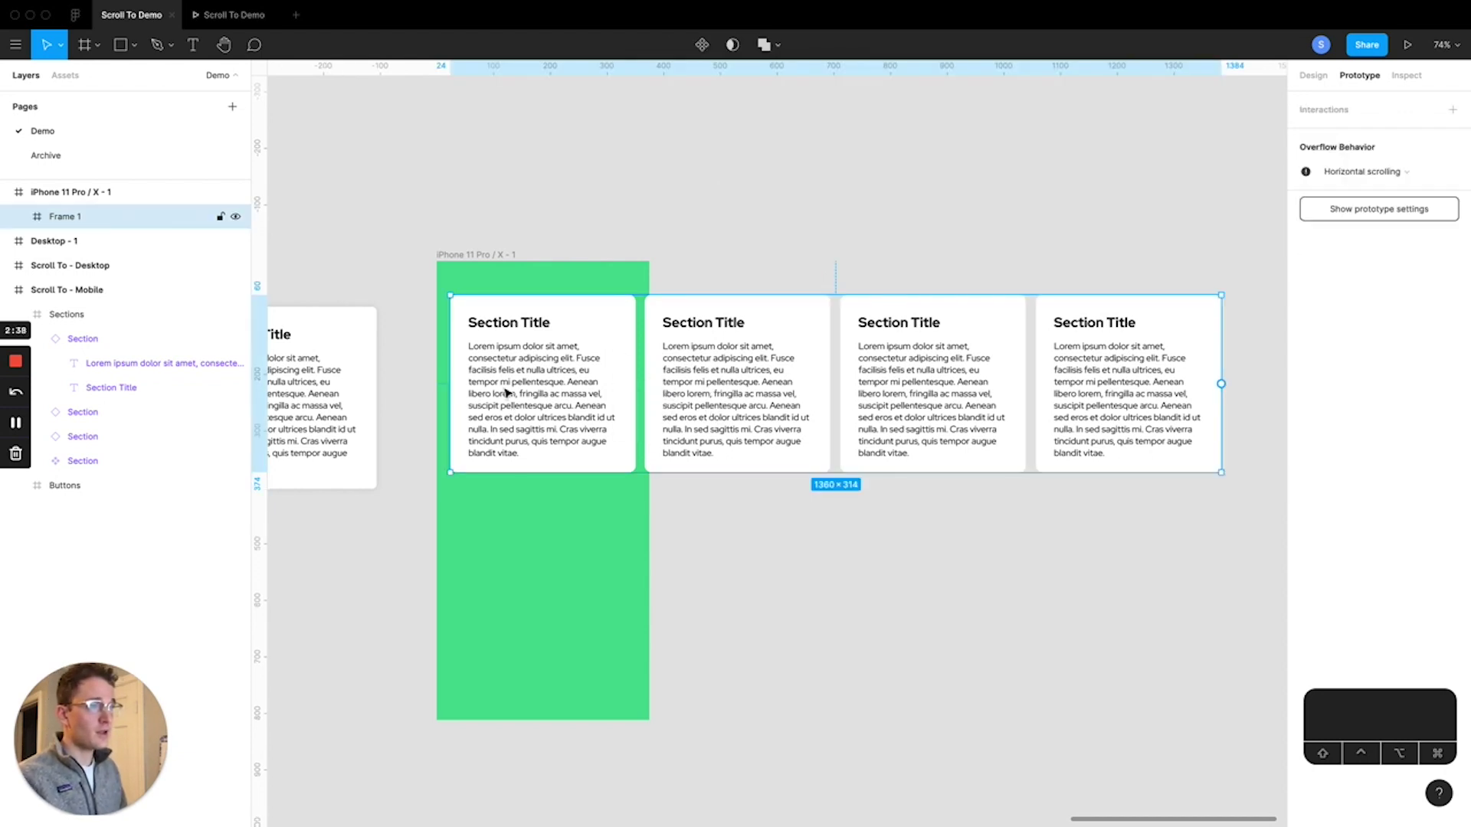
{"action": "left_click", "coordinate": [451, 353]}
{"action": "left_click", "coordinate": [109, 218]}
{"action": "key", "text": "super+r"}
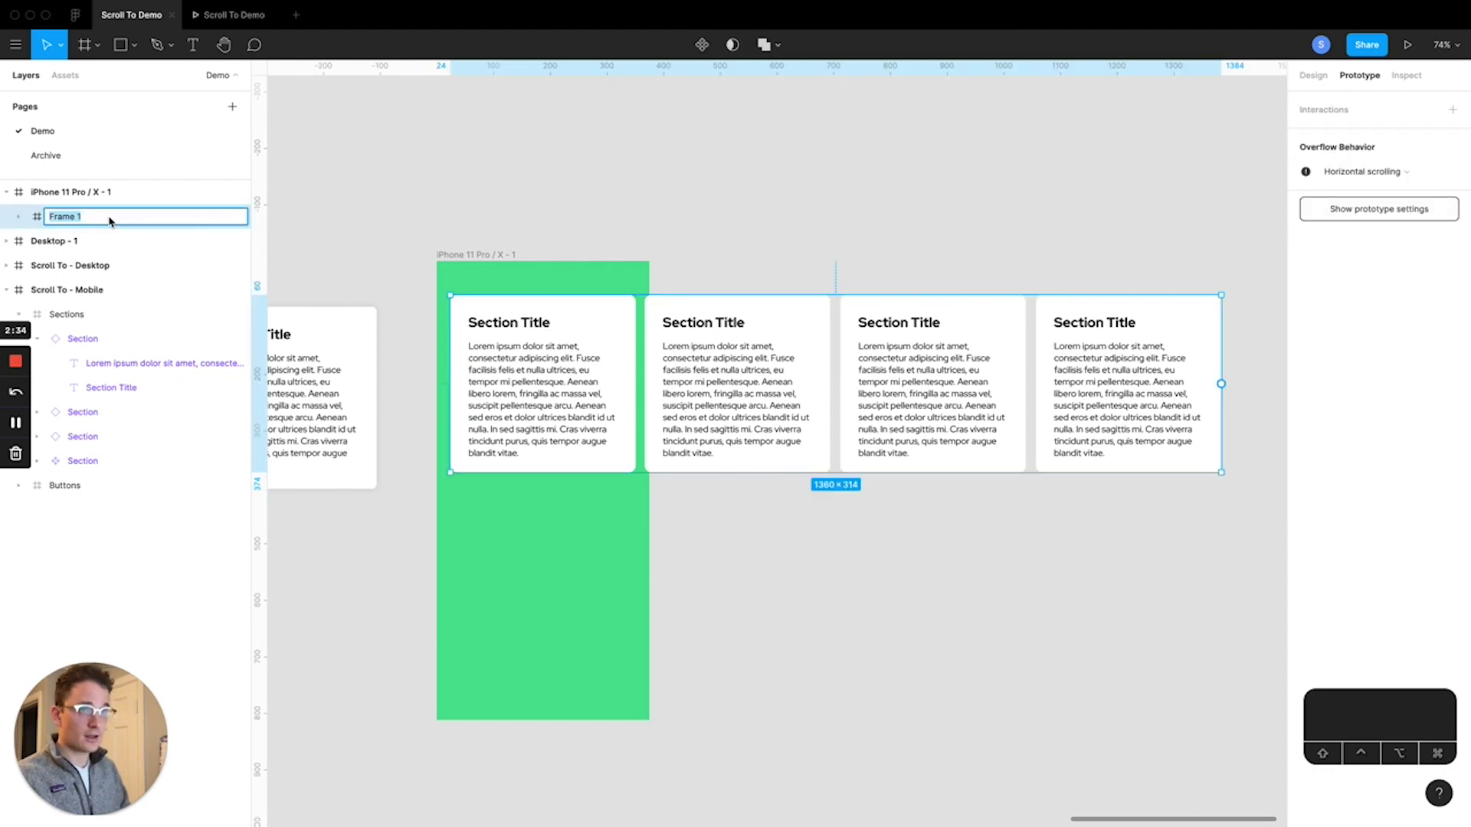
{"action": "type", "text": "Sections"}
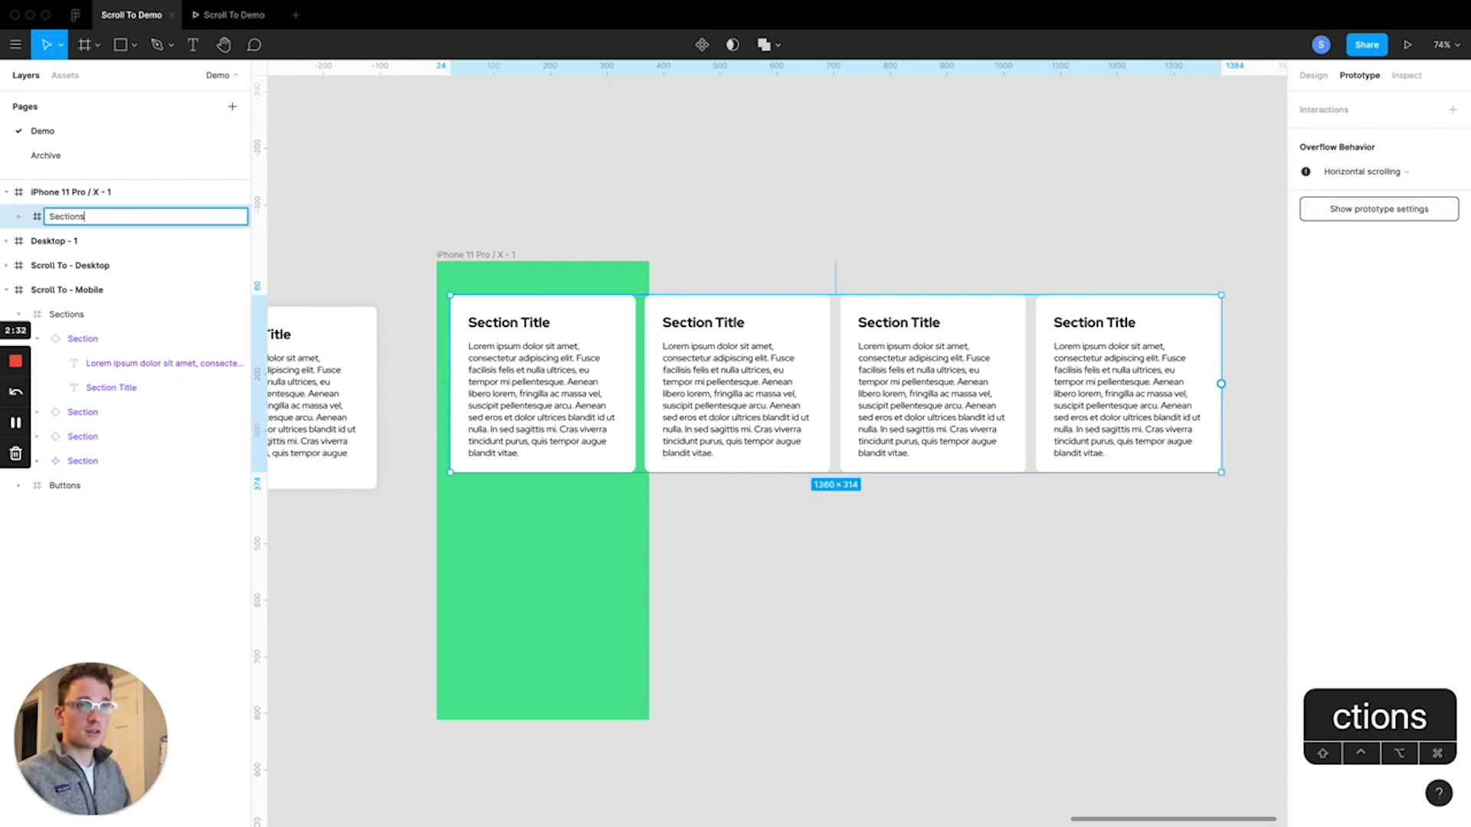
{"action": "key", "text": "Return"}
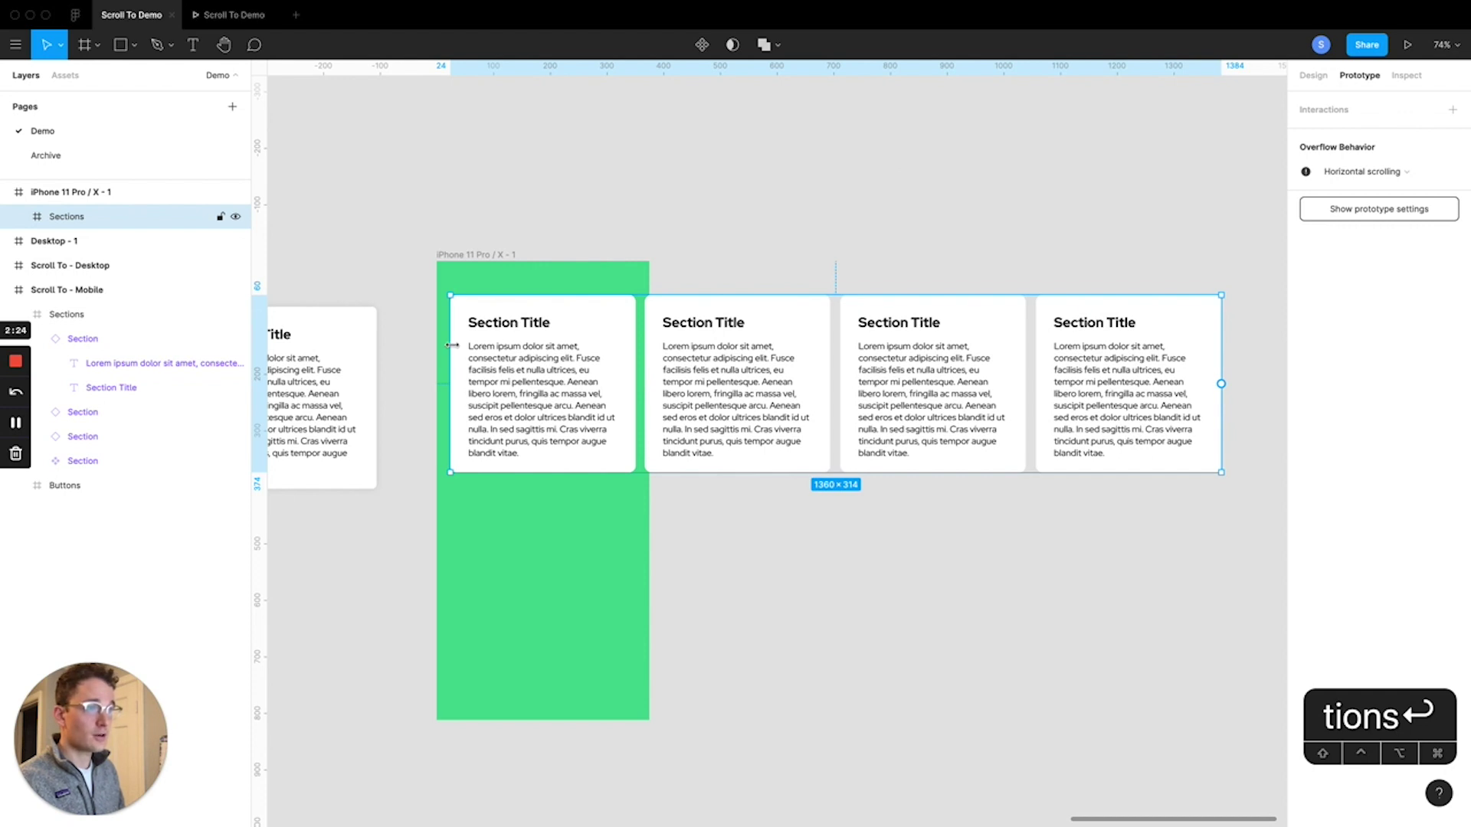
- Resize the Sections frame to 375 px wide, spanning the iPhone frame edge to edge while keeping the cards in place
{"action": "mouse_move", "coordinate": [451, 345]}
{"action": "left_mouse_down"}
{"action": "mouse_move", "coordinate": [755, 356]}
{"action": "mouse_move", "coordinate": [438, 359]}
{"action": "left_mouse_up"}
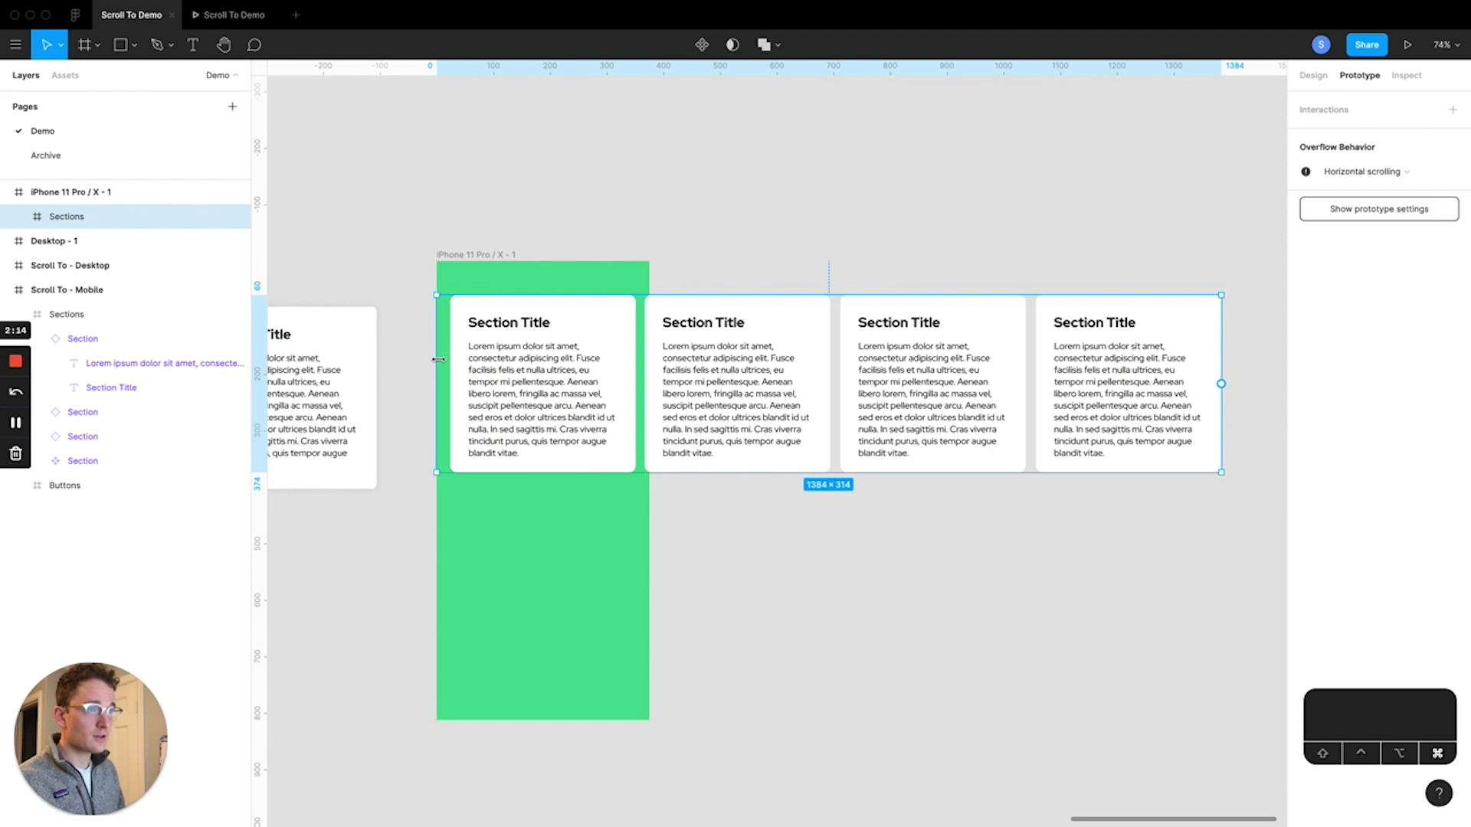
{"action": "left_click_drag", "start_coordinate": [1204, 415], "coordinate": [651, 359]}
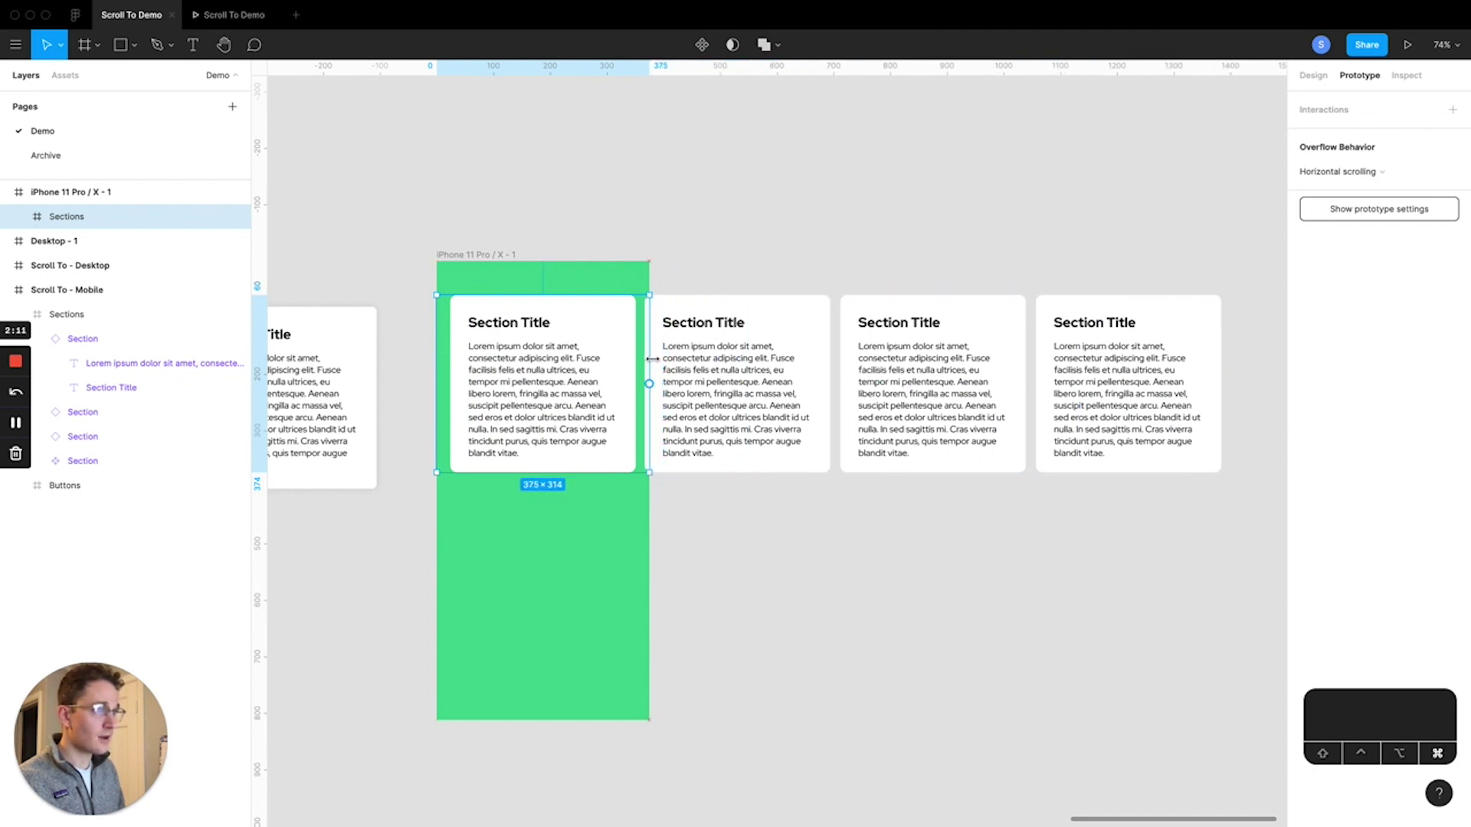
{"action": "left_click", "coordinate": [817, 148]}
- Turn on Clip content for the Sections frame
{"action": "left_click", "coordinate": [555, 355]}
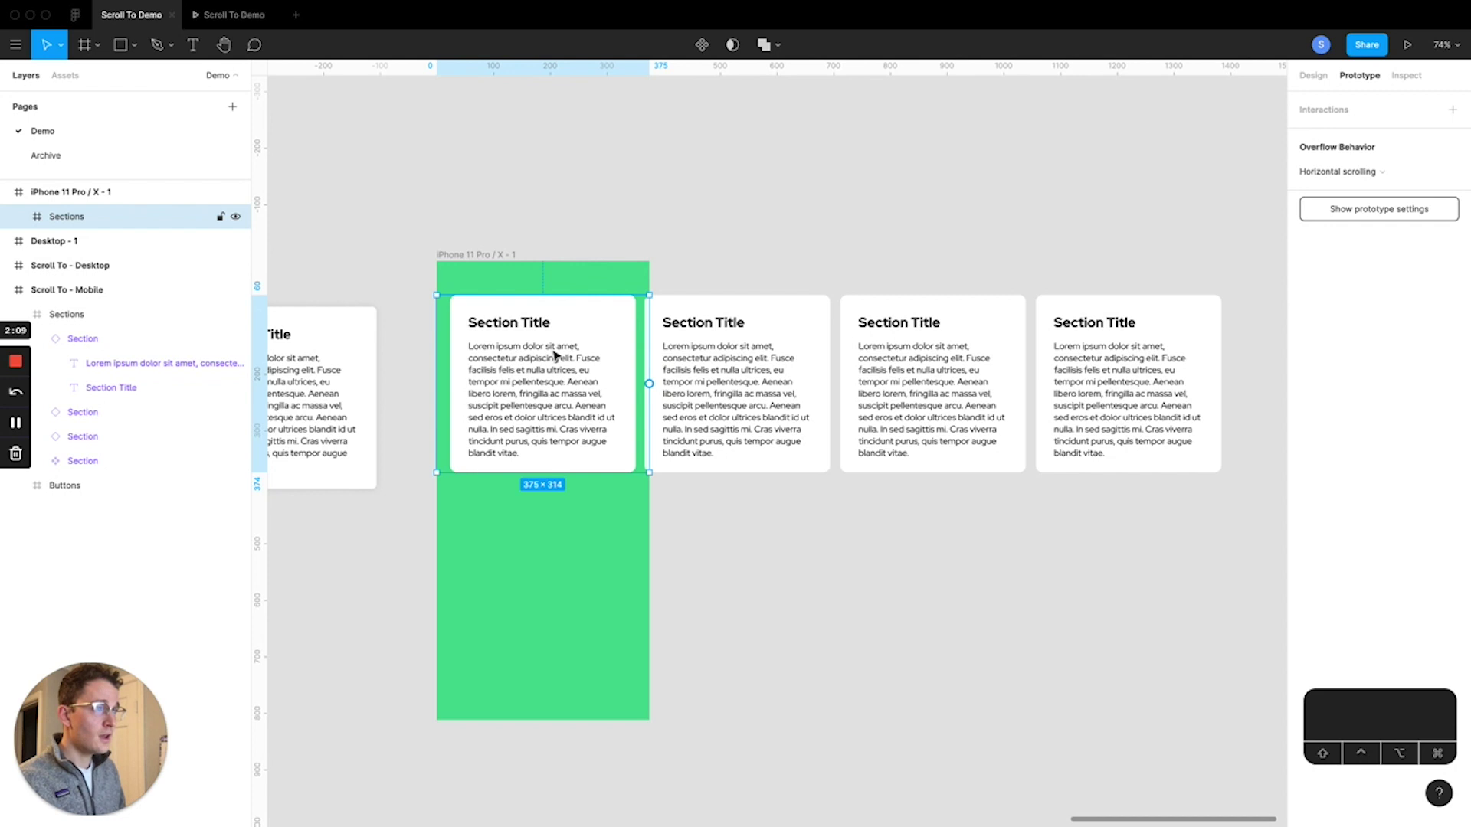
{"action": "left_click", "coordinate": [1313, 75]}
{"action": "left_click", "coordinate": [1306, 238]}
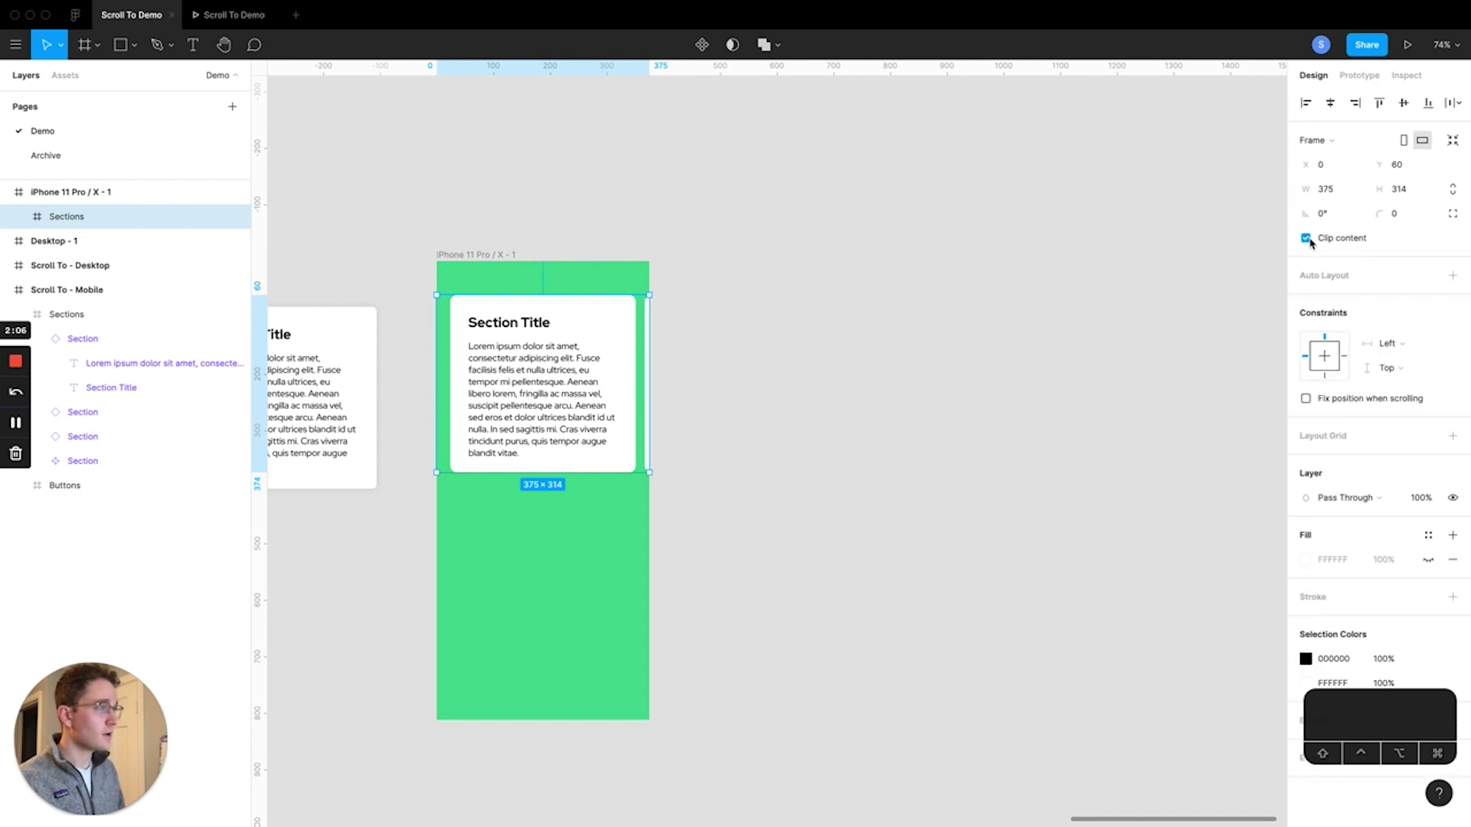
- Turn off Clip content for the Sections frame and check its overflow behavior setting
{"action": "left_click", "coordinate": [1306, 239]}
{"action": "left_click", "coordinate": [1306, 239]}
{"action": "left_click", "coordinate": [1307, 239]}
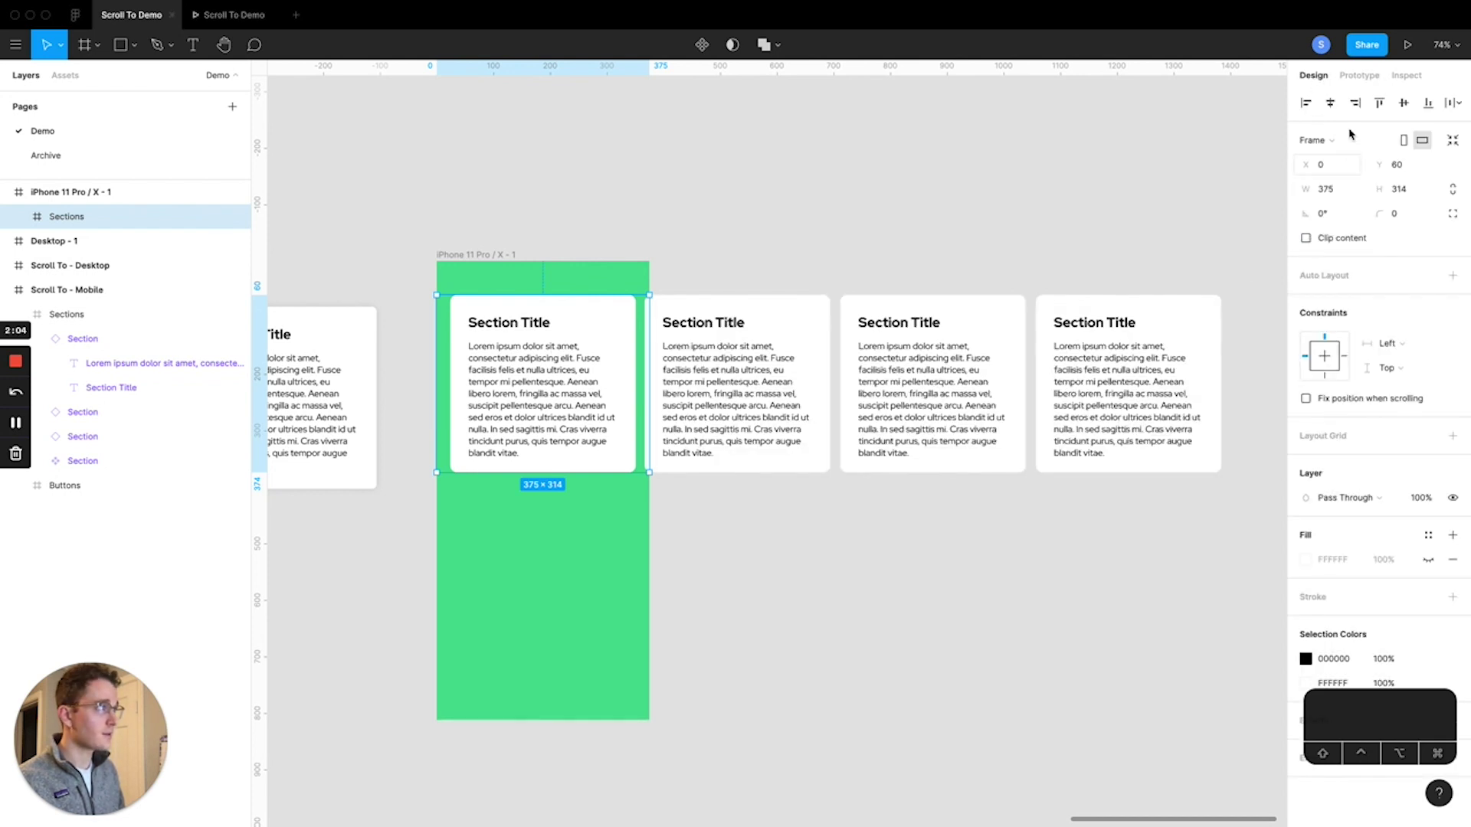
{"action": "left_click", "coordinate": [1351, 75]}
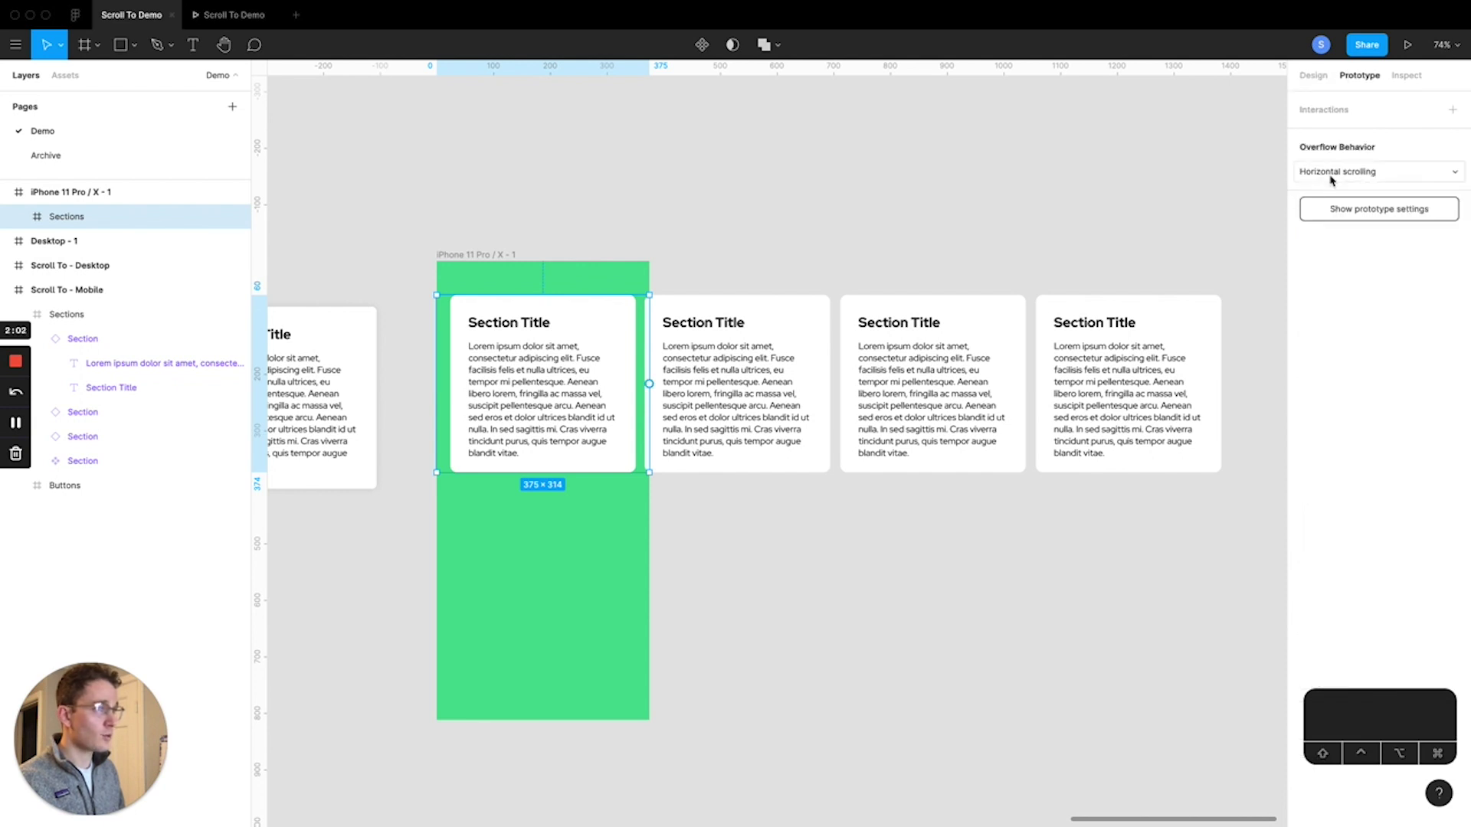
- Move the prototype's starting frame marker from the desktop frame to iPhone 11 Pro / X - 1
{"action": "left_click", "coordinate": [859, 159]}
{"action": "scroll", "coordinate": [801, 207], "scroll_direction": "left", "scroll_amount": 5}
{"action": "scroll", "coordinate": [805, 208], "scroll_direction": "down", "scroll_amount": 5}
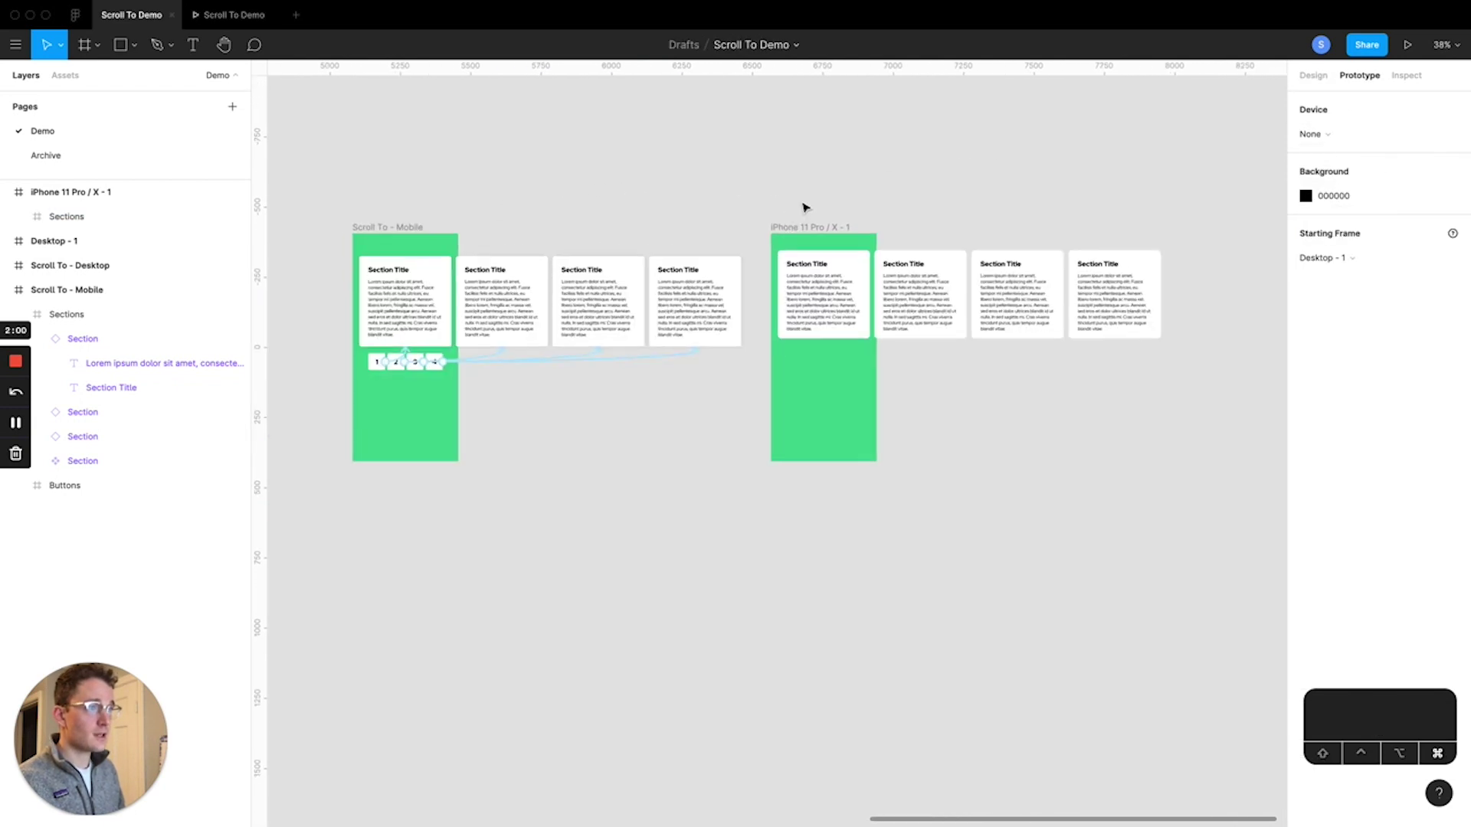
{"action": "scroll", "coordinate": [516, 181], "scroll_direction": "down", "scroll_amount": 5}
{"action": "scroll", "coordinate": [637, 220], "scroll_direction": "left", "scroll_amount": 5}
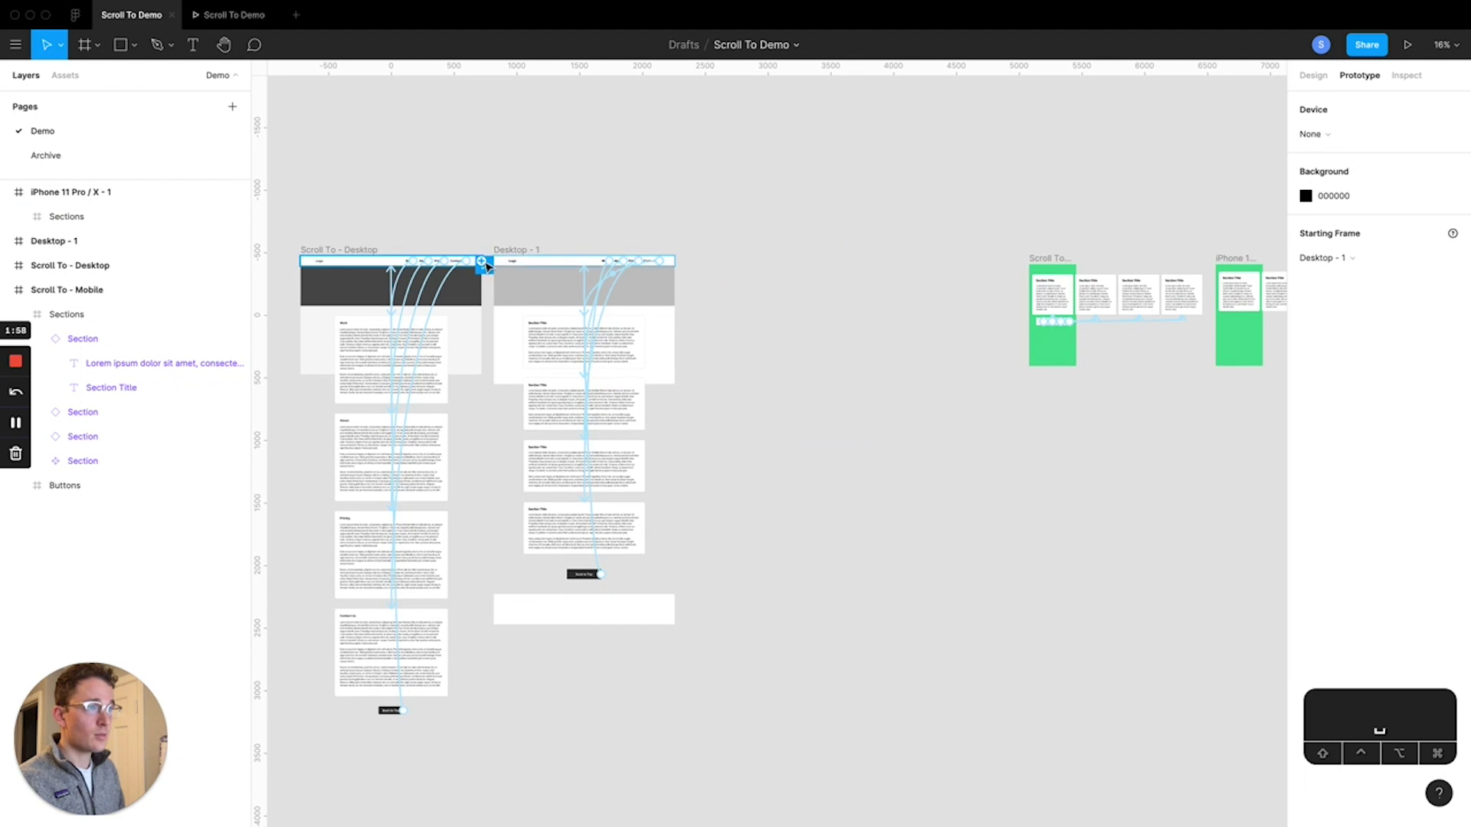
{"action": "left_click_drag", "start_coordinate": [482, 261], "coordinate": [802, 206]}
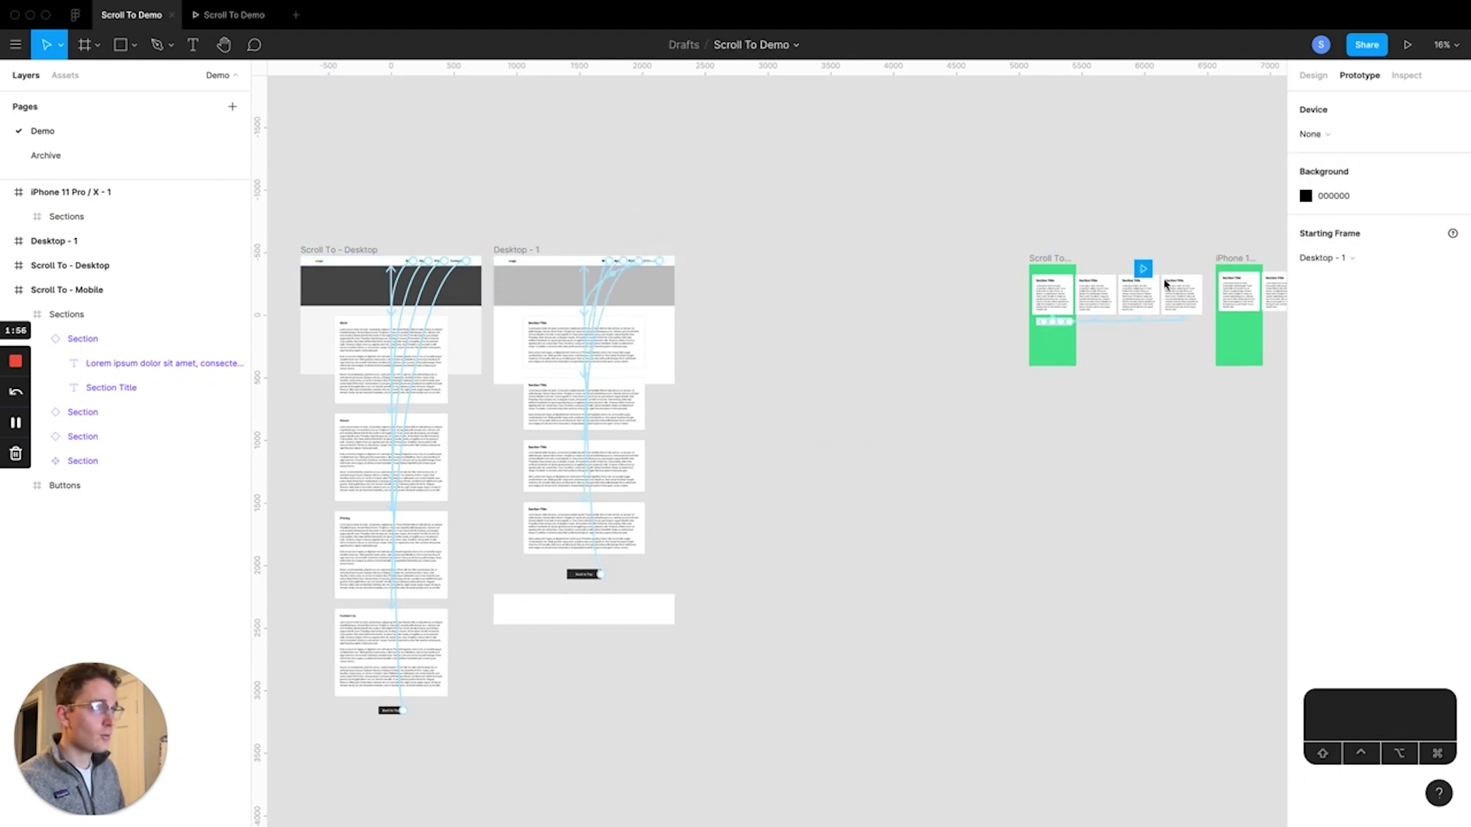
{"action": "left_click", "coordinate": [1216, 303]}
{"action": "key", "text": "shift+2"}
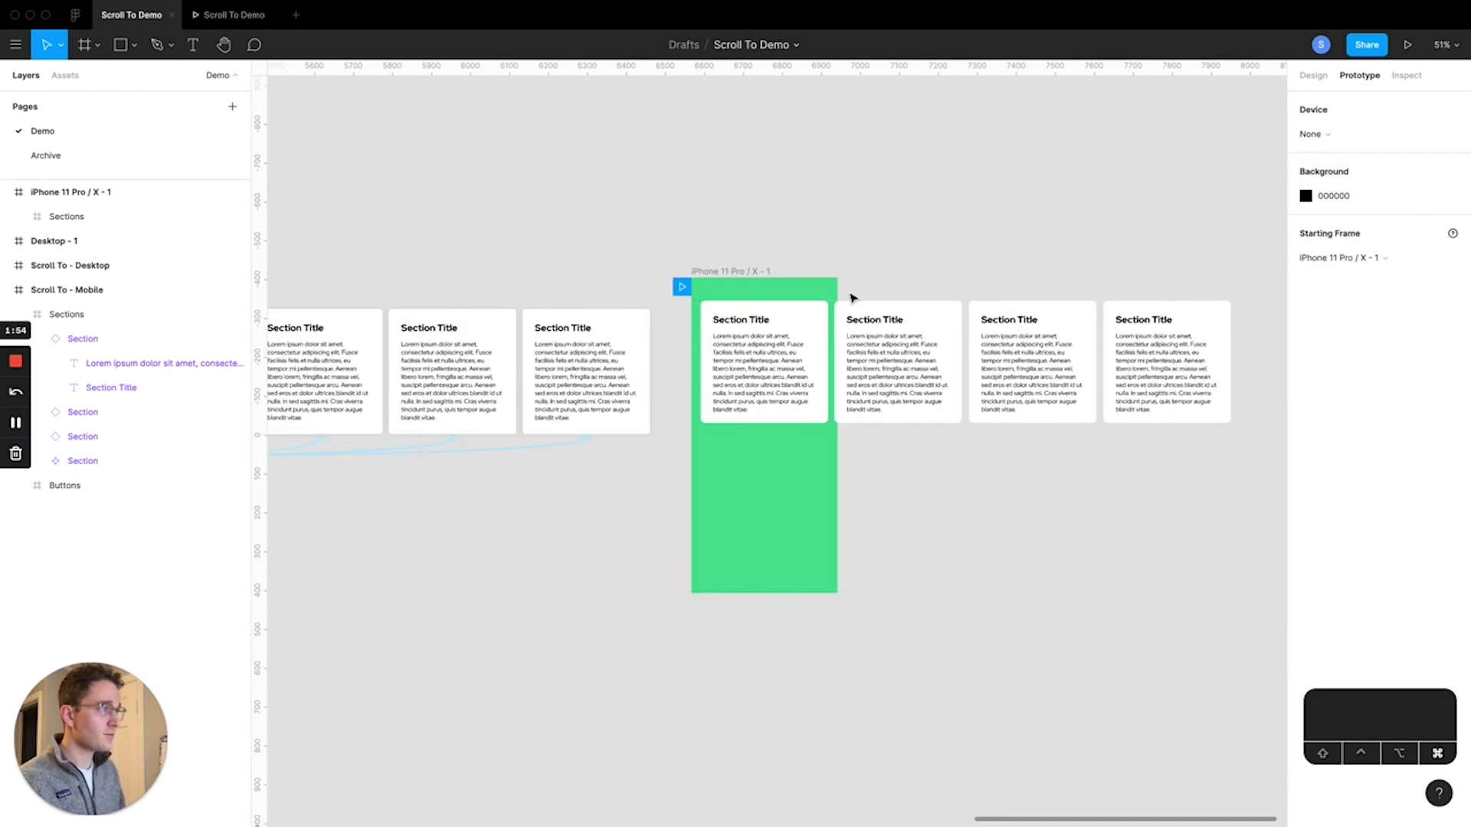
- Close the old presentation, preview the iPhone prototype, test scrolling its section cards horizontally, and return to the design file
{"action": "left_click", "coordinate": [1417, 48]}
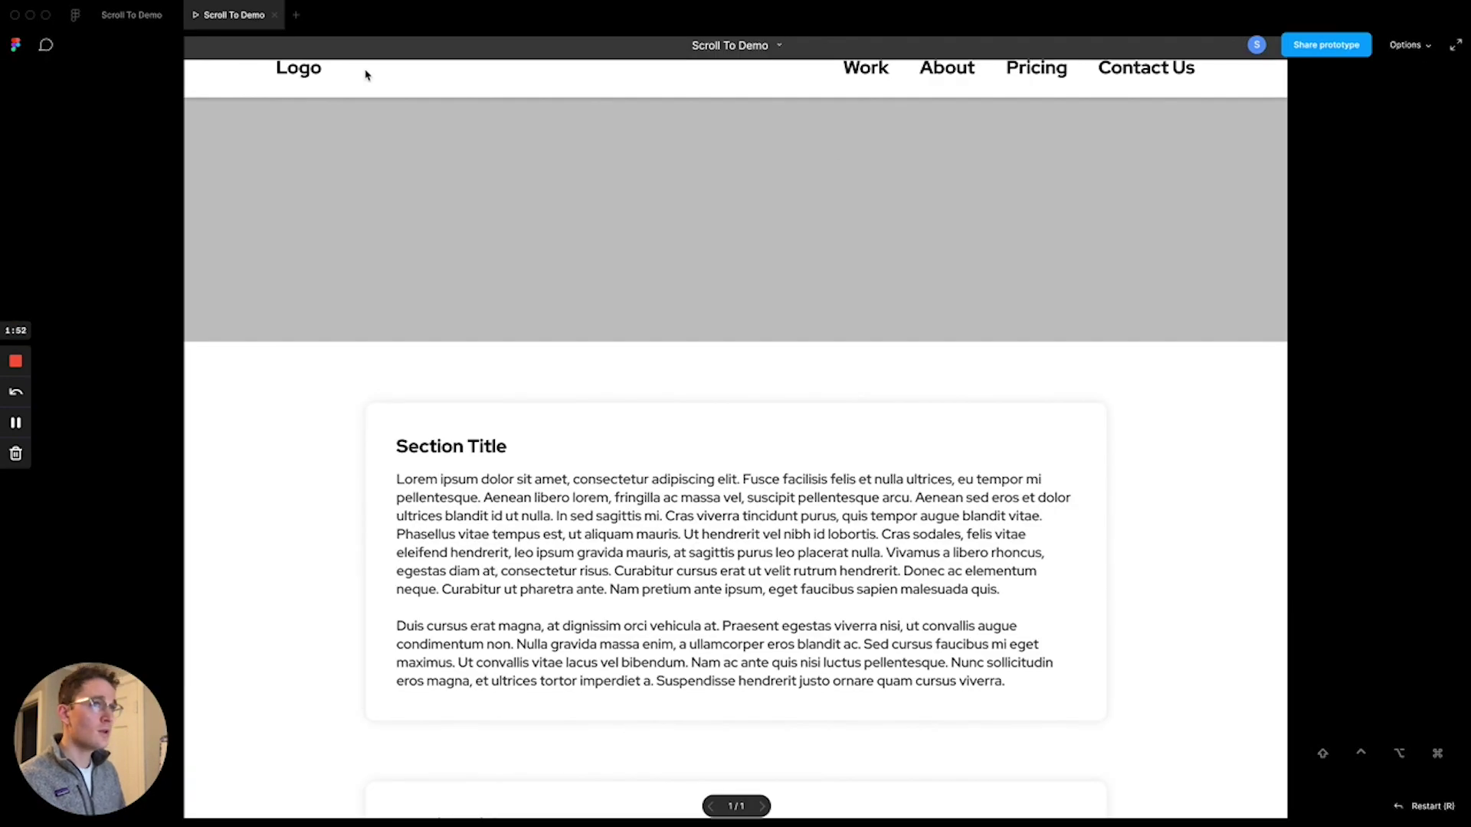
{"action": "left_click", "coordinate": [275, 14]}
{"action": "key", "text": "super+alt+Return"}
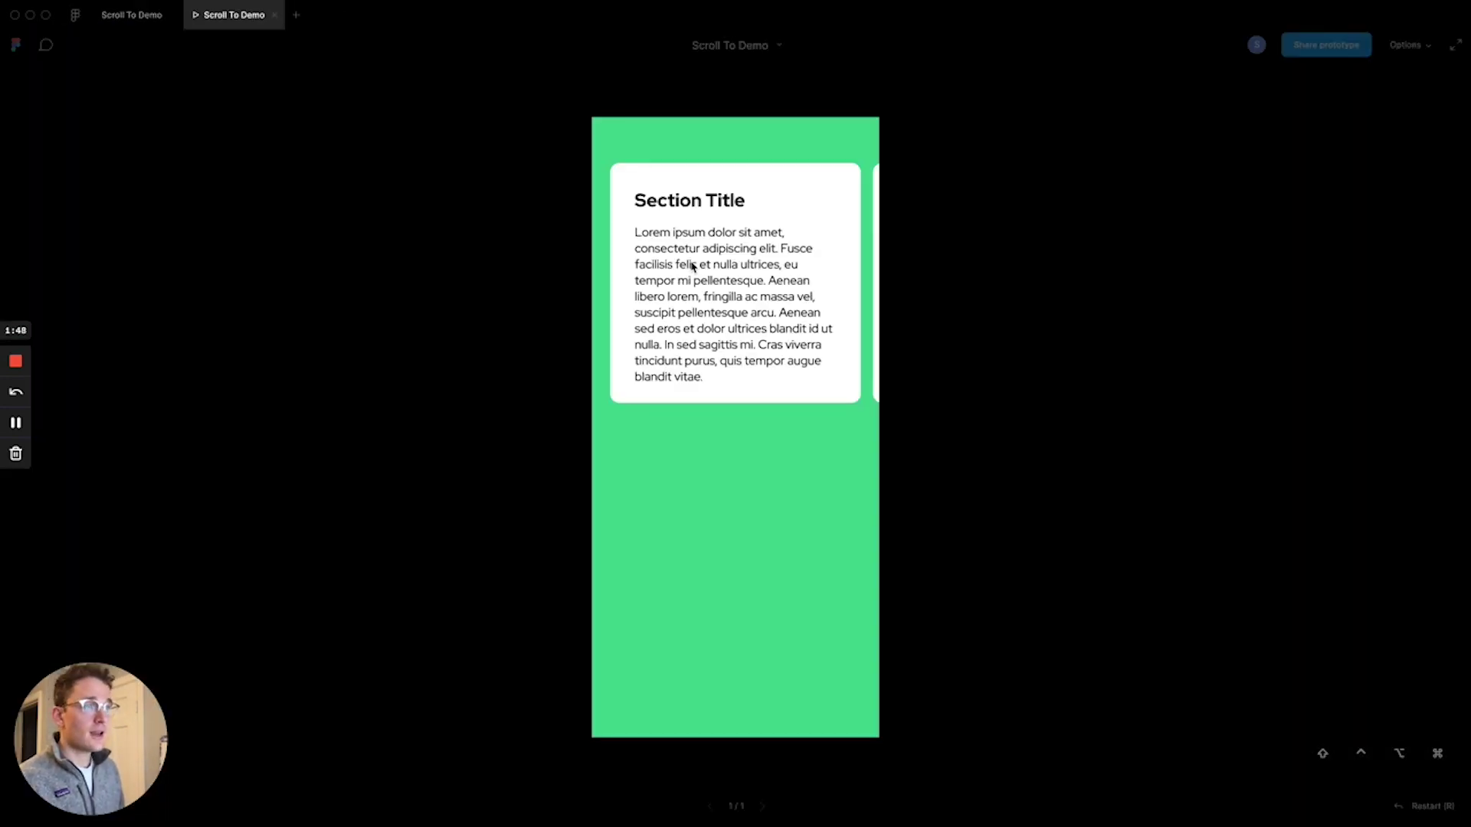
{"action": "left_click", "coordinate": [746, 268]}
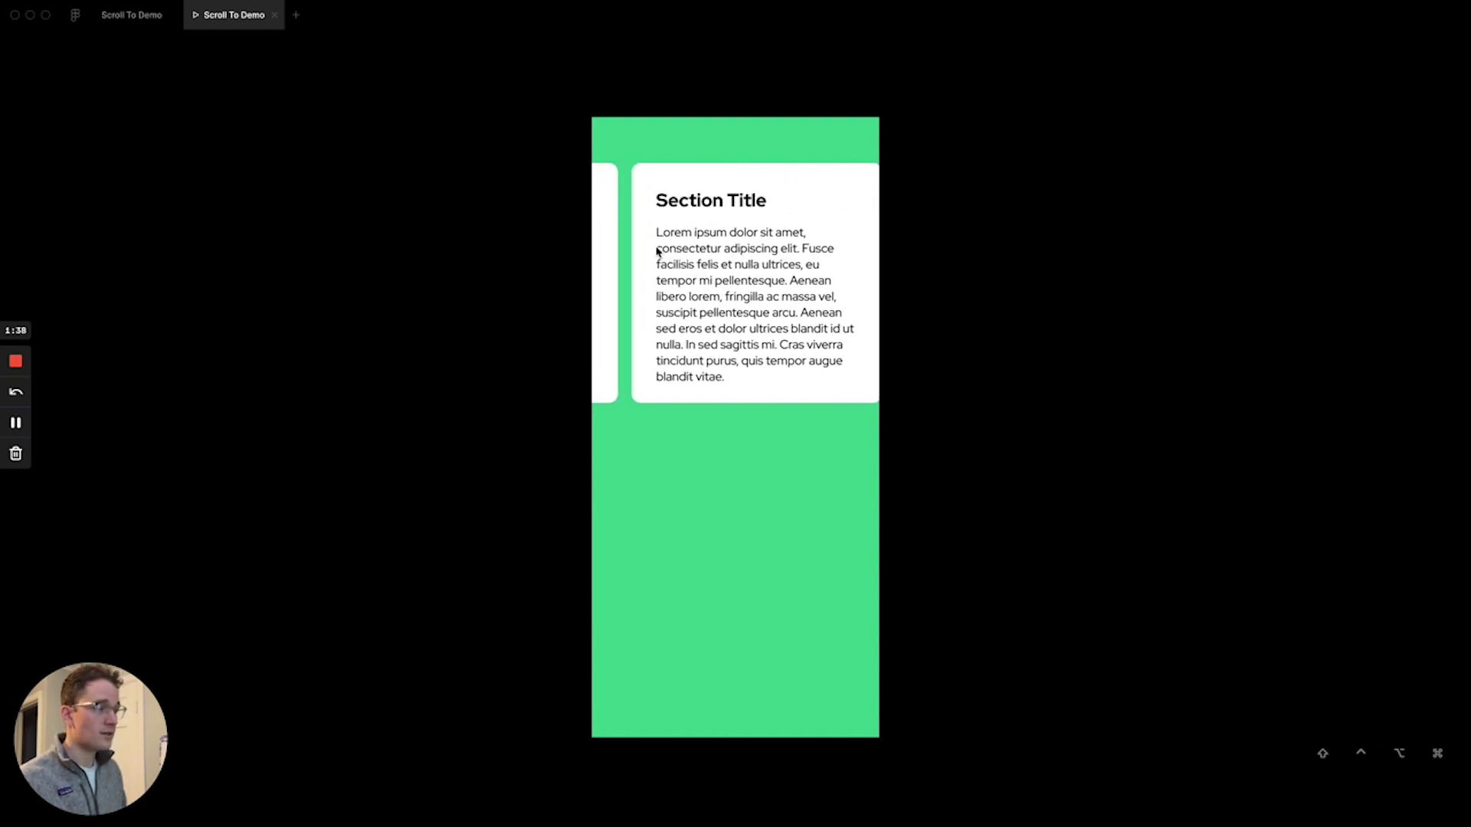
{"action": "key", "text": "ctrl+shift+Tab"}
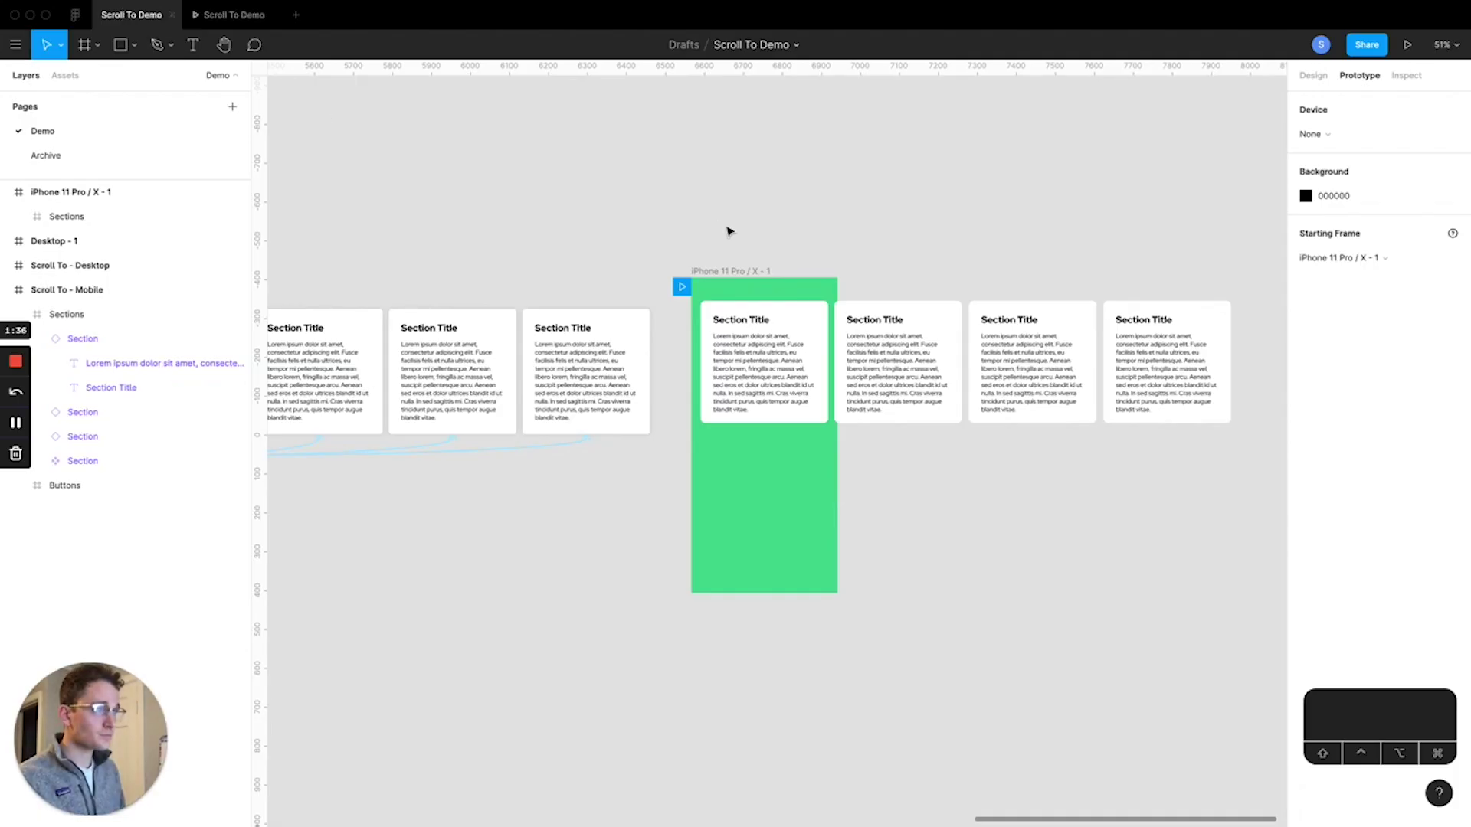
- Draw a 40 × 40 frame below the first section card inside the iPhone frame
{"action": "scroll", "coordinate": [812, 249], "scroll_direction": "right", "scroll_amount": 2}
{"action": "left_click", "coordinate": [716, 321]}
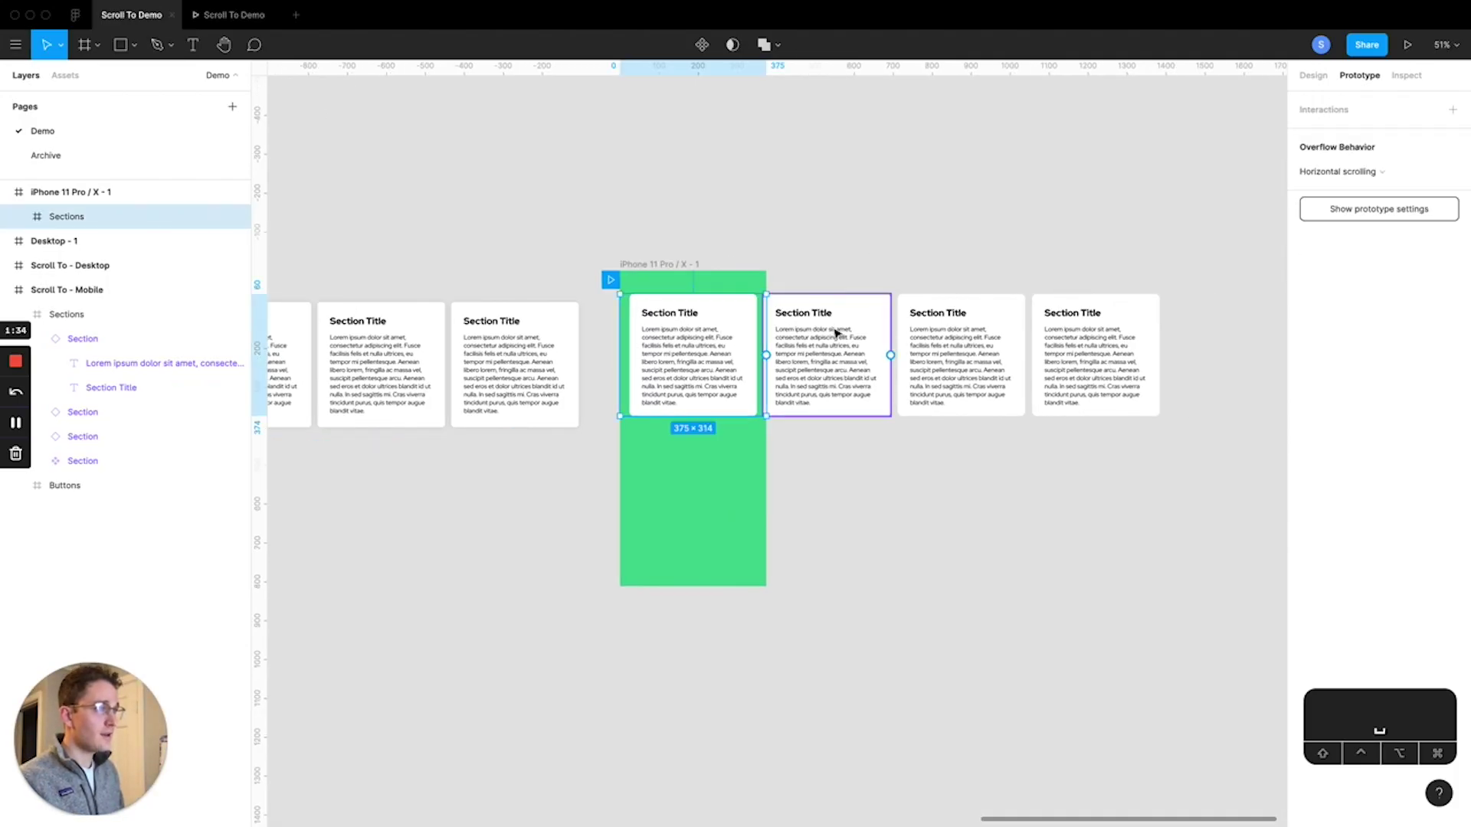
{"action": "left_click", "coordinate": [1314, 76]}
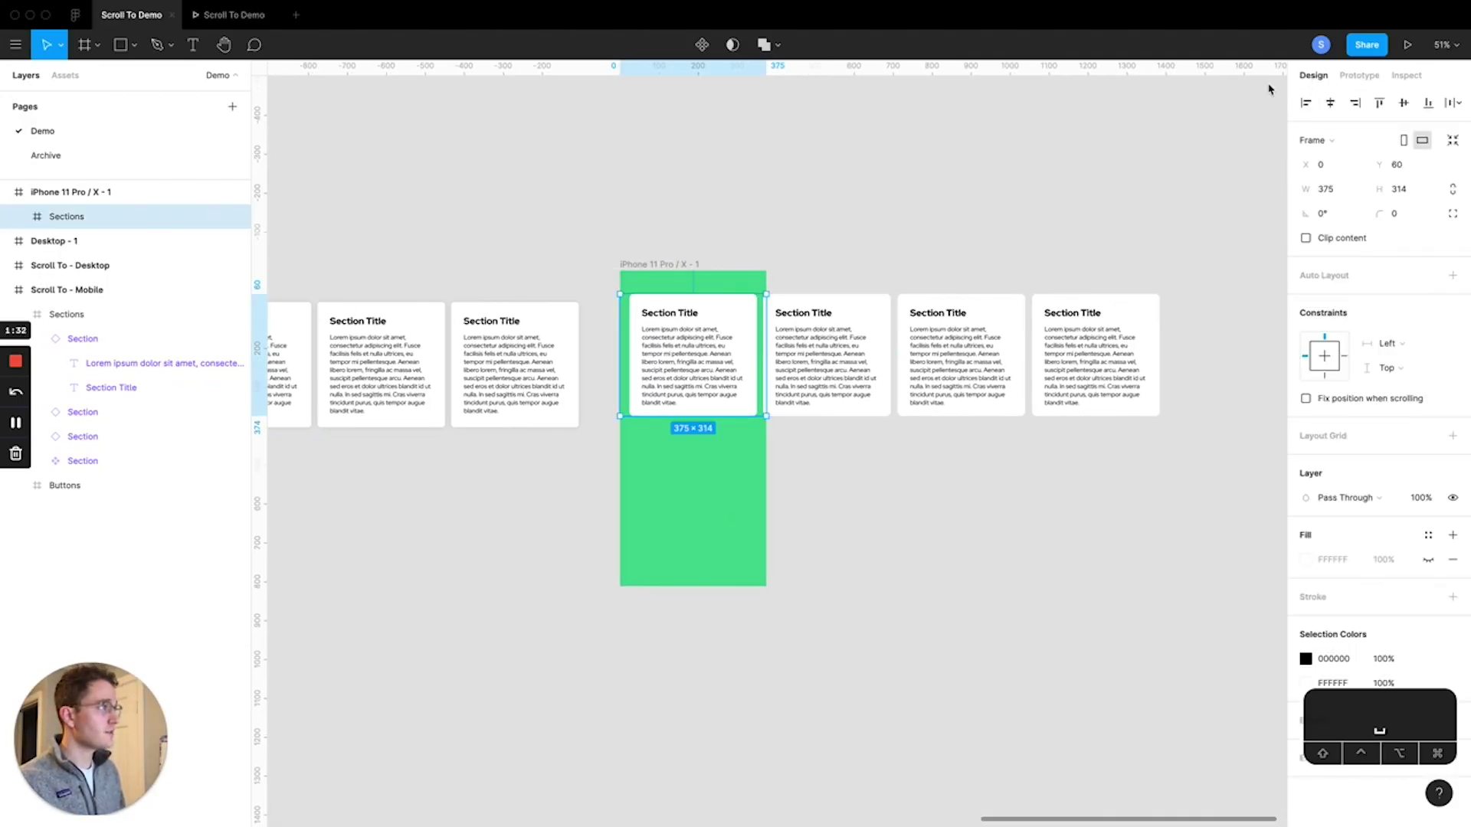
{"action": "left_click", "coordinate": [788, 154]}
{"action": "scroll", "coordinate": [724, 265], "scroll_direction": "up", "scroll_amount": 3}
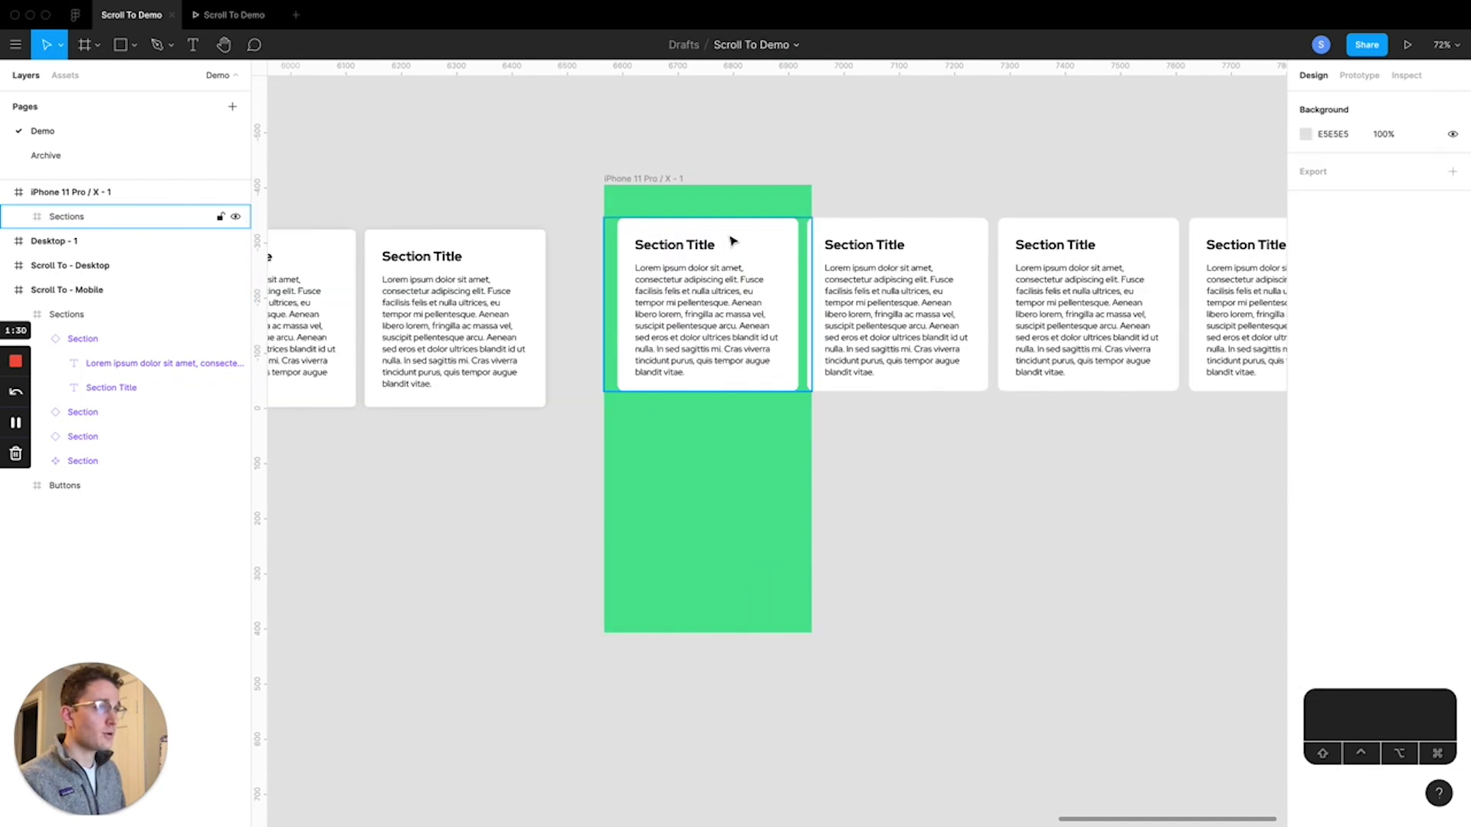
{"action": "left_click", "coordinate": [732, 241]}
{"action": "left_click", "coordinate": [721, 469]}
{"action": "scroll", "coordinate": [684, 437], "scroll_direction": "up", "scroll_amount": 2}
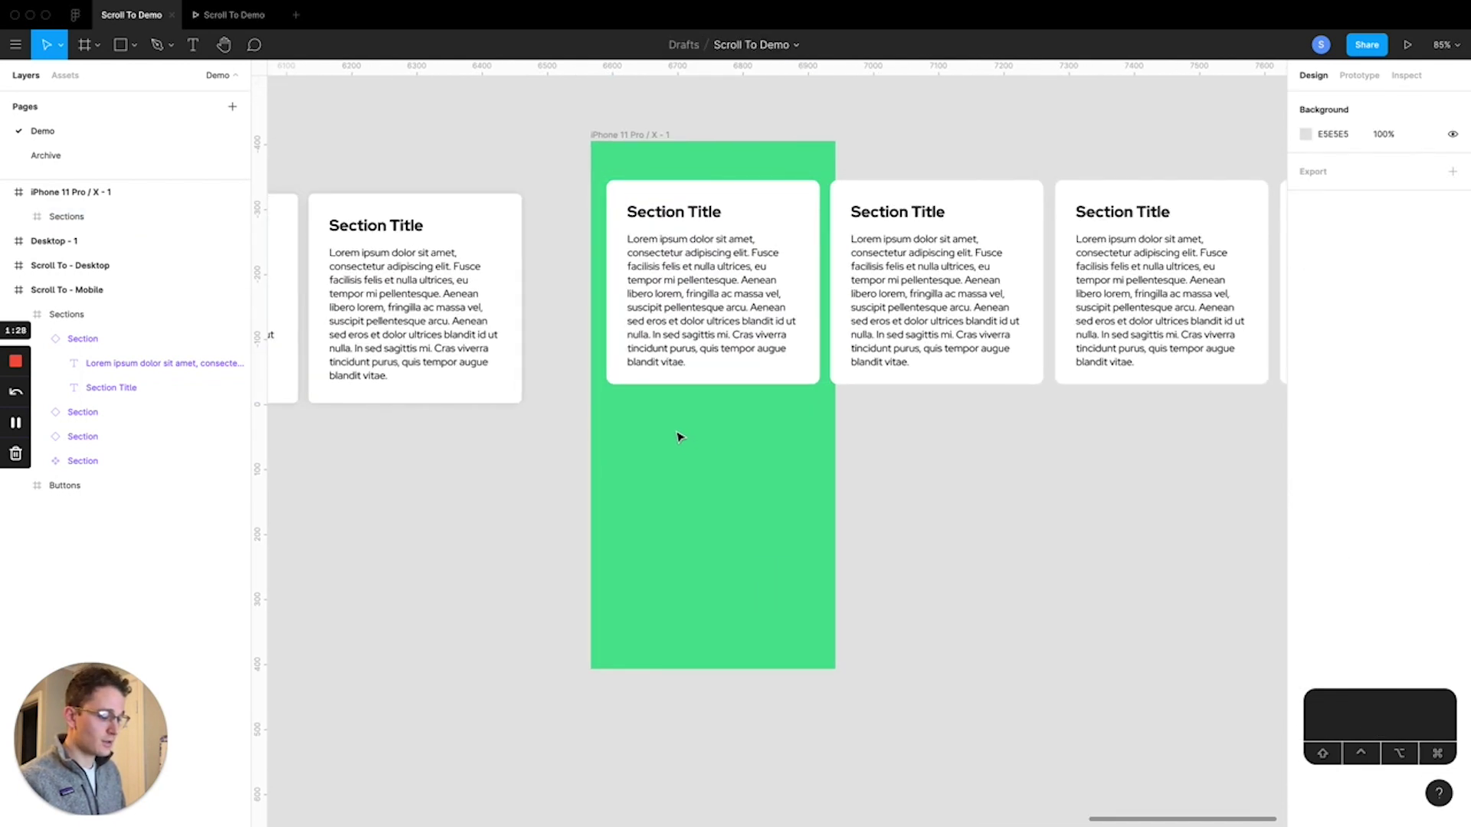
{"action": "key", "text": "f"}
{"action": "left_click_drag", "start_coordinate": [638, 411], "coordinate": [655, 439]}
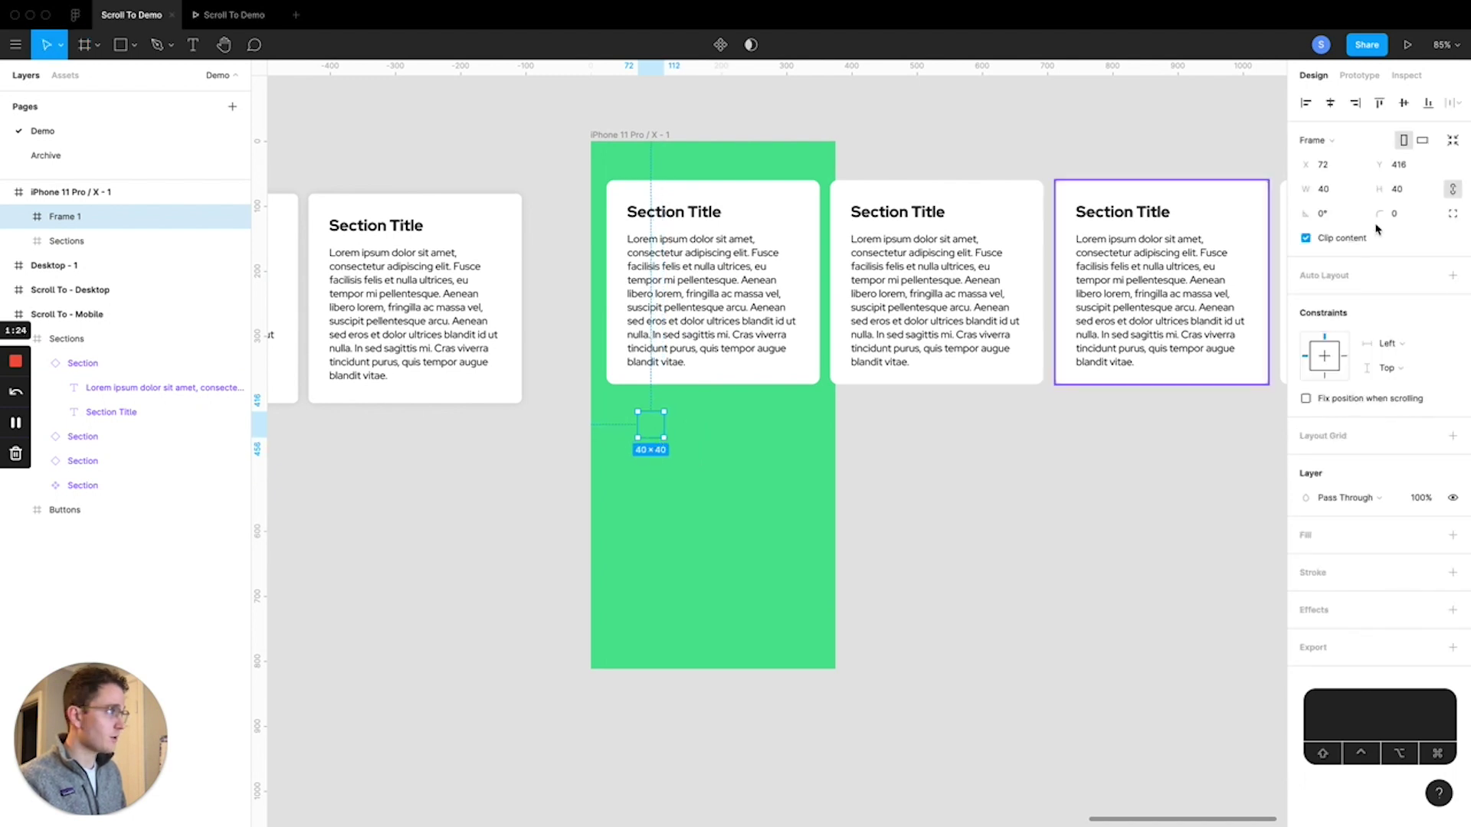
- Give the small square frame a corner radius of 4 and add a white fill
{"action": "left_click", "coordinate": [1394, 216]}
{"action": "type", "text": "4"}
{"action": "key", "text": "Return"}
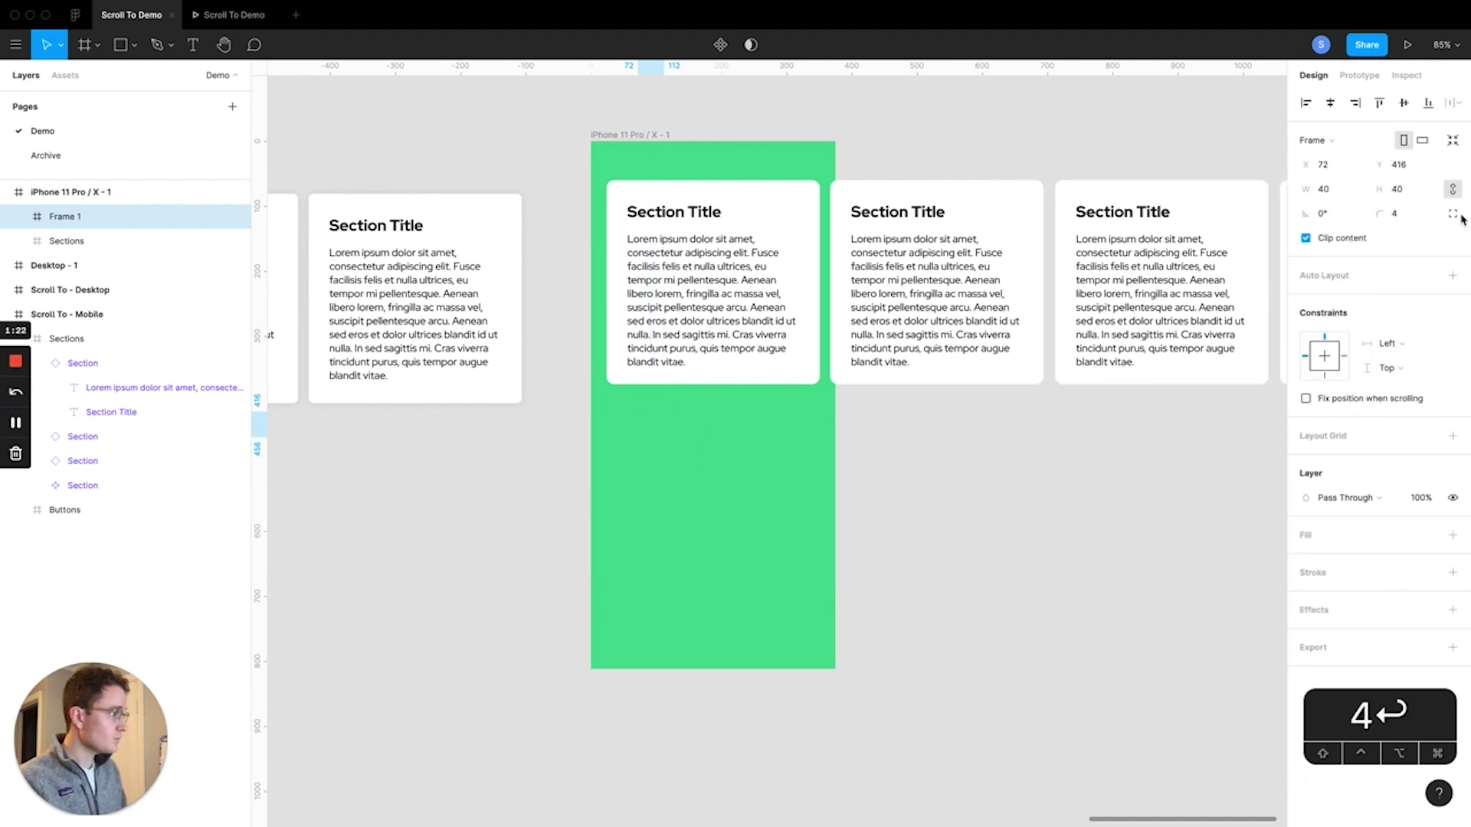
{"action": "left_click", "coordinate": [1450, 536]}
{"action": "left_click", "coordinate": [877, 482]}
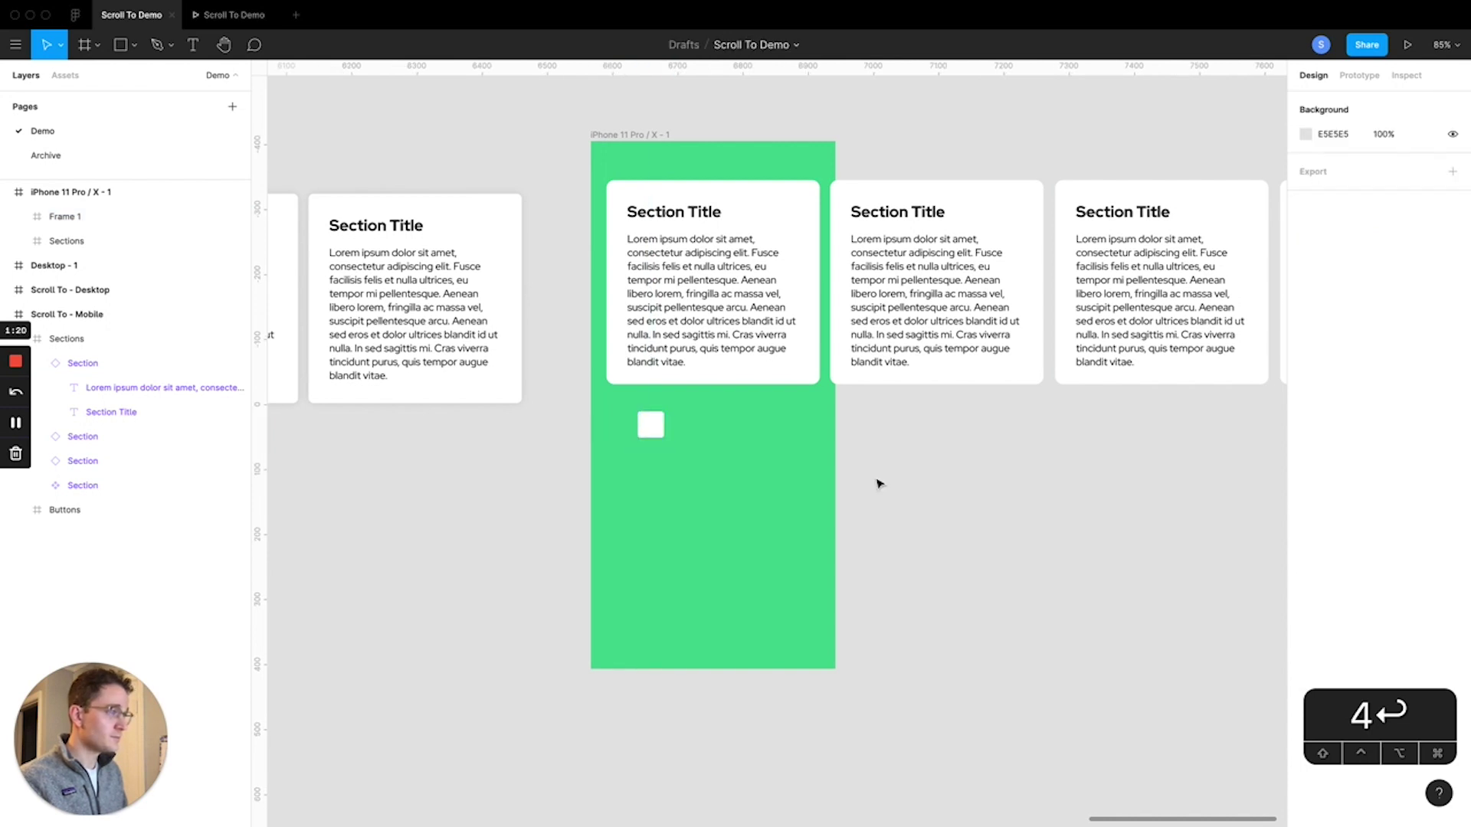
- Add a text layer reading 1 inside the small white square frame
{"action": "scroll", "coordinate": [660, 424], "scroll_direction": "up", "scroll_amount": 10}
{"action": "key", "text": "t"}
{"action": "left_click", "coordinate": [702, 418]}
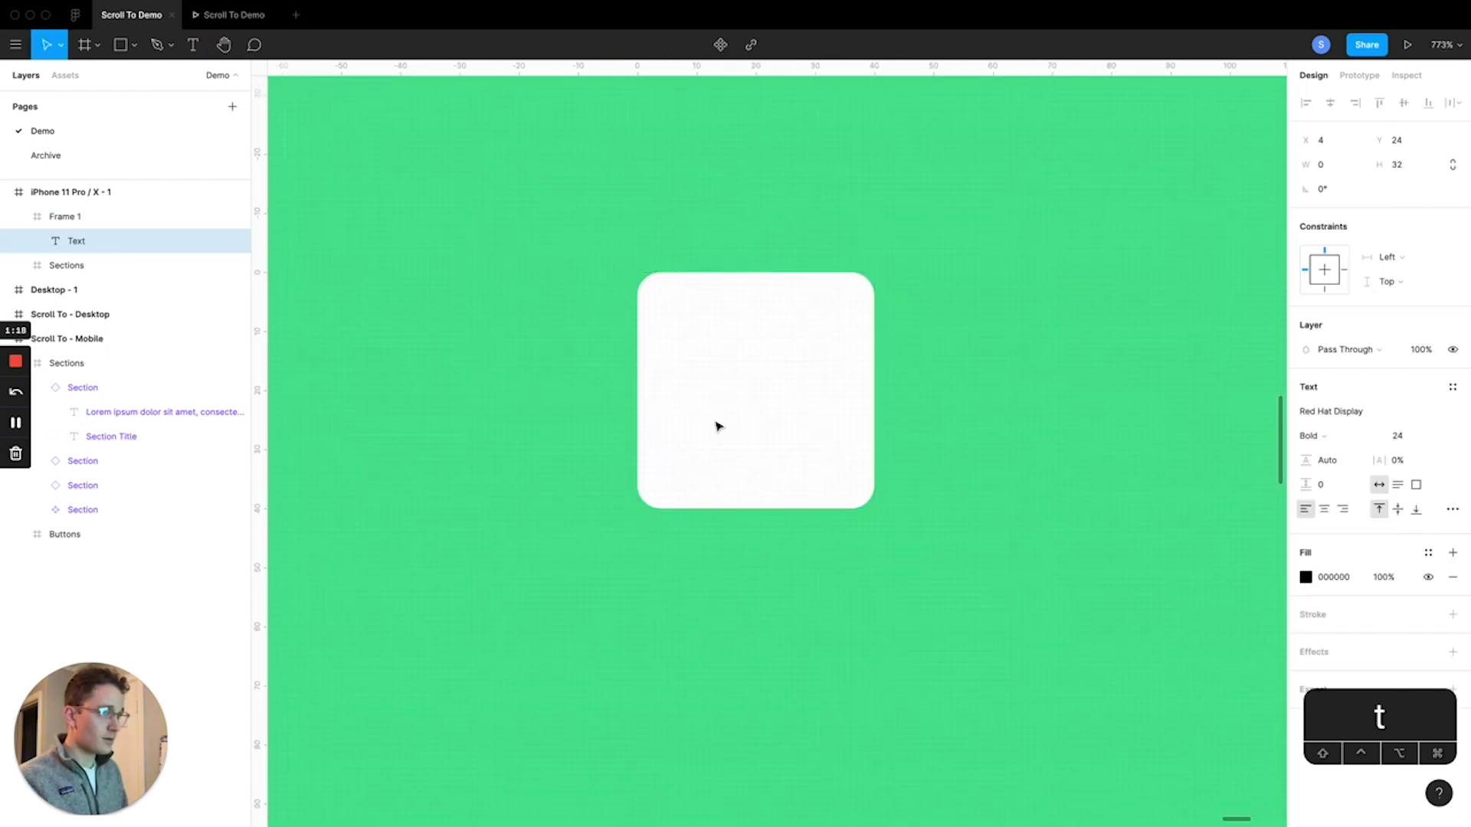
{"action": "type", "text": "1"}
{"action": "key", "text": "Escape"}
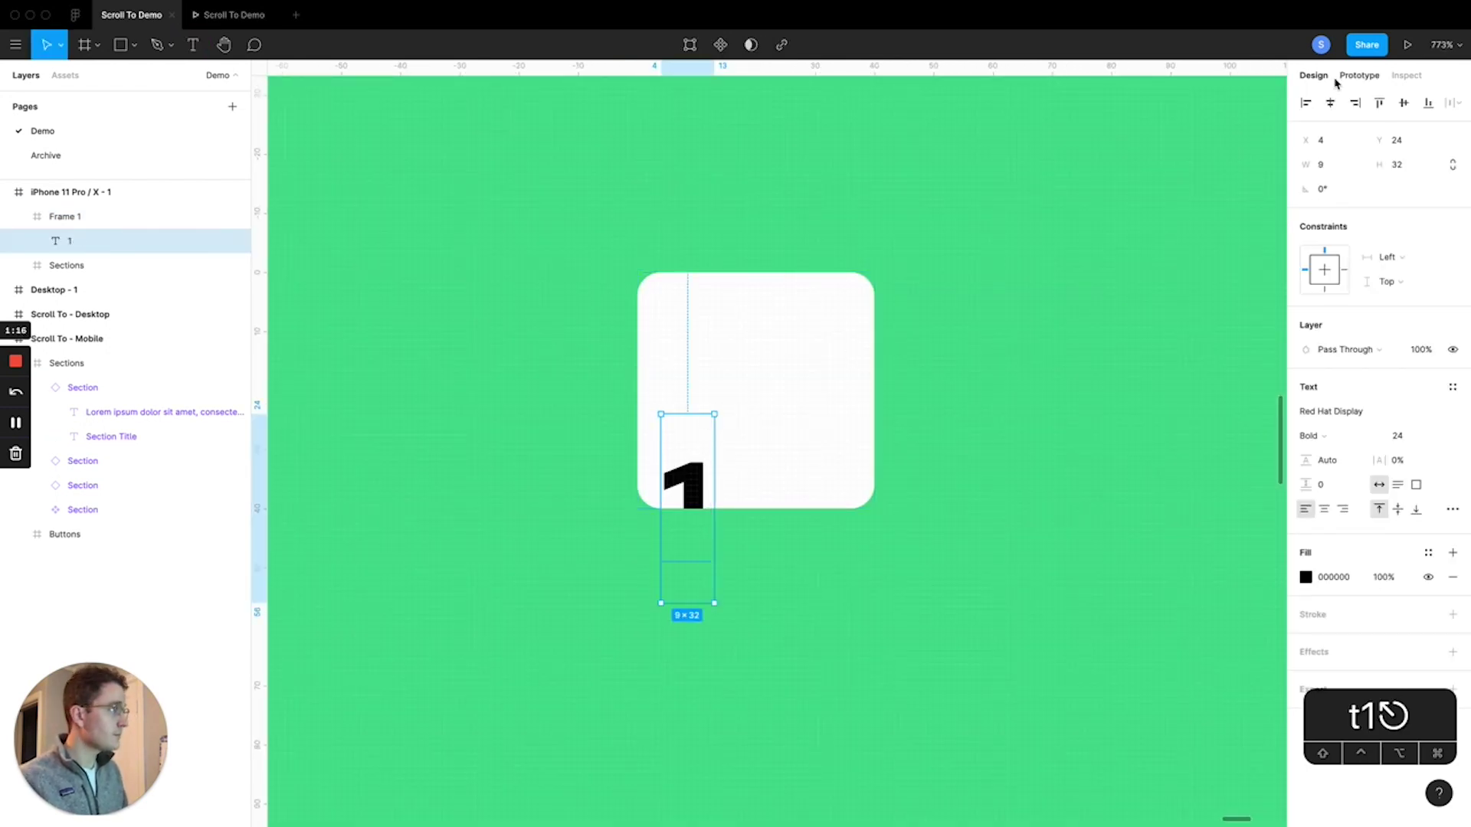
- Center the 1 horizontally and vertically in its frame and set its text alignment to center
{"action": "left_click", "coordinate": [1330, 102]}
{"action": "left_click", "coordinate": [1404, 103]}
{"action": "scroll", "coordinate": [642, 234], "scroll_direction": "down", "scroll_amount": 5}
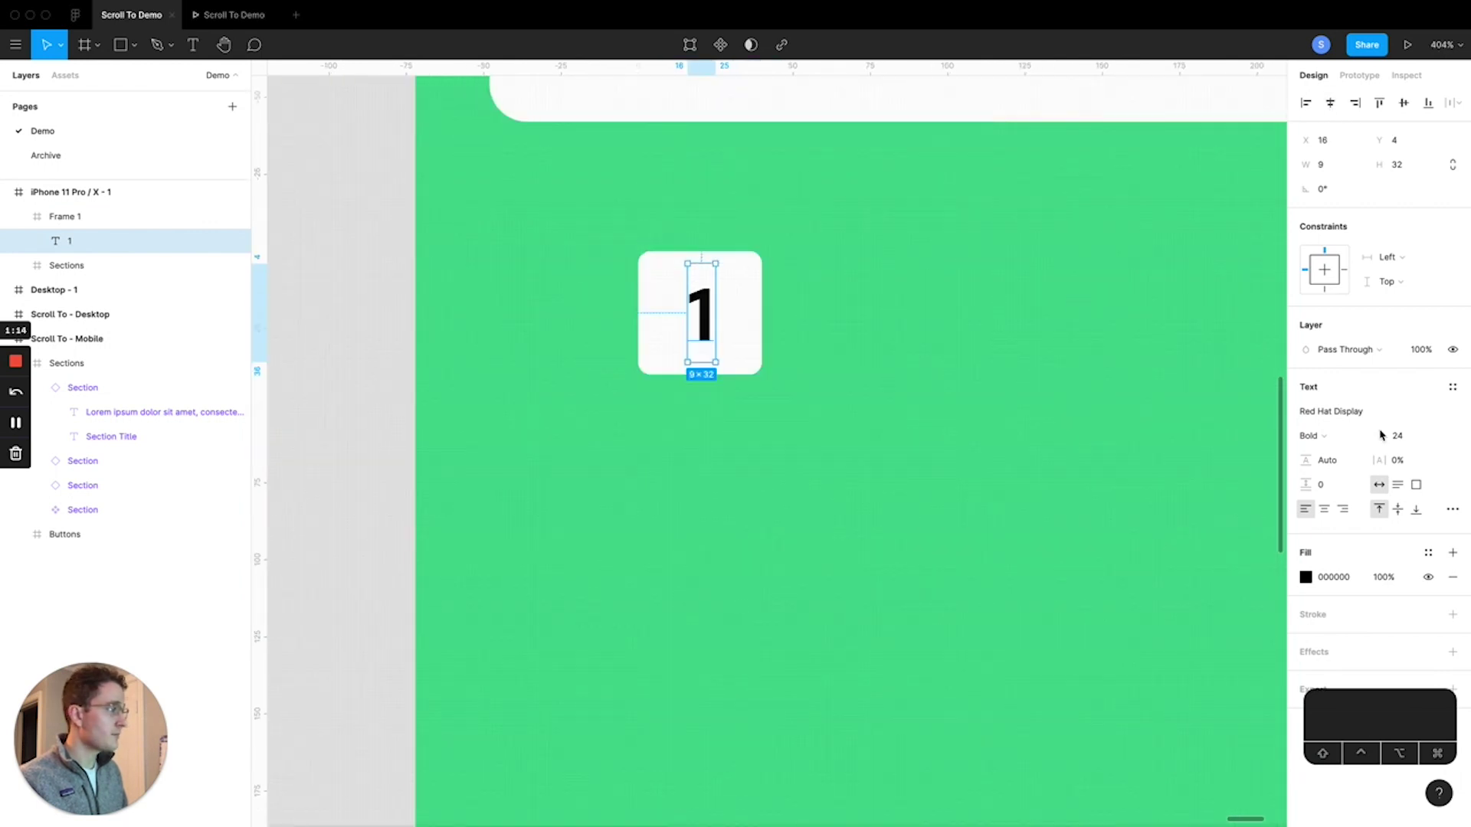
{"action": "left_click", "coordinate": [1325, 510]}
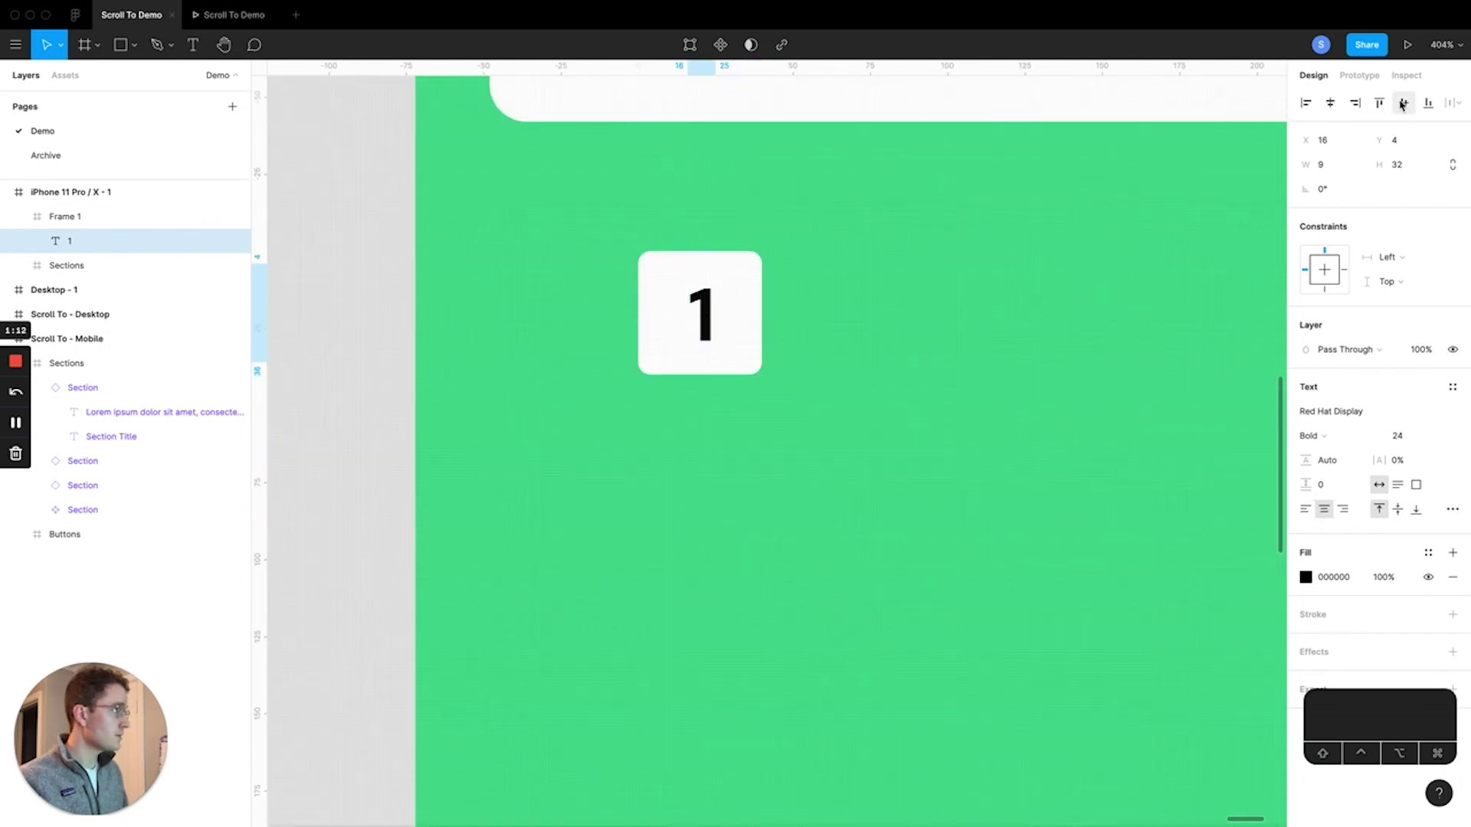
- Rename the square frame holding the 1 to Button and turn it into a component
{"action": "scroll", "coordinate": [904, 296], "scroll_direction": "down", "scroll_amount": 4}
{"action": "left_click", "coordinate": [815, 355]}
{"action": "left_click", "coordinate": [739, 311]}
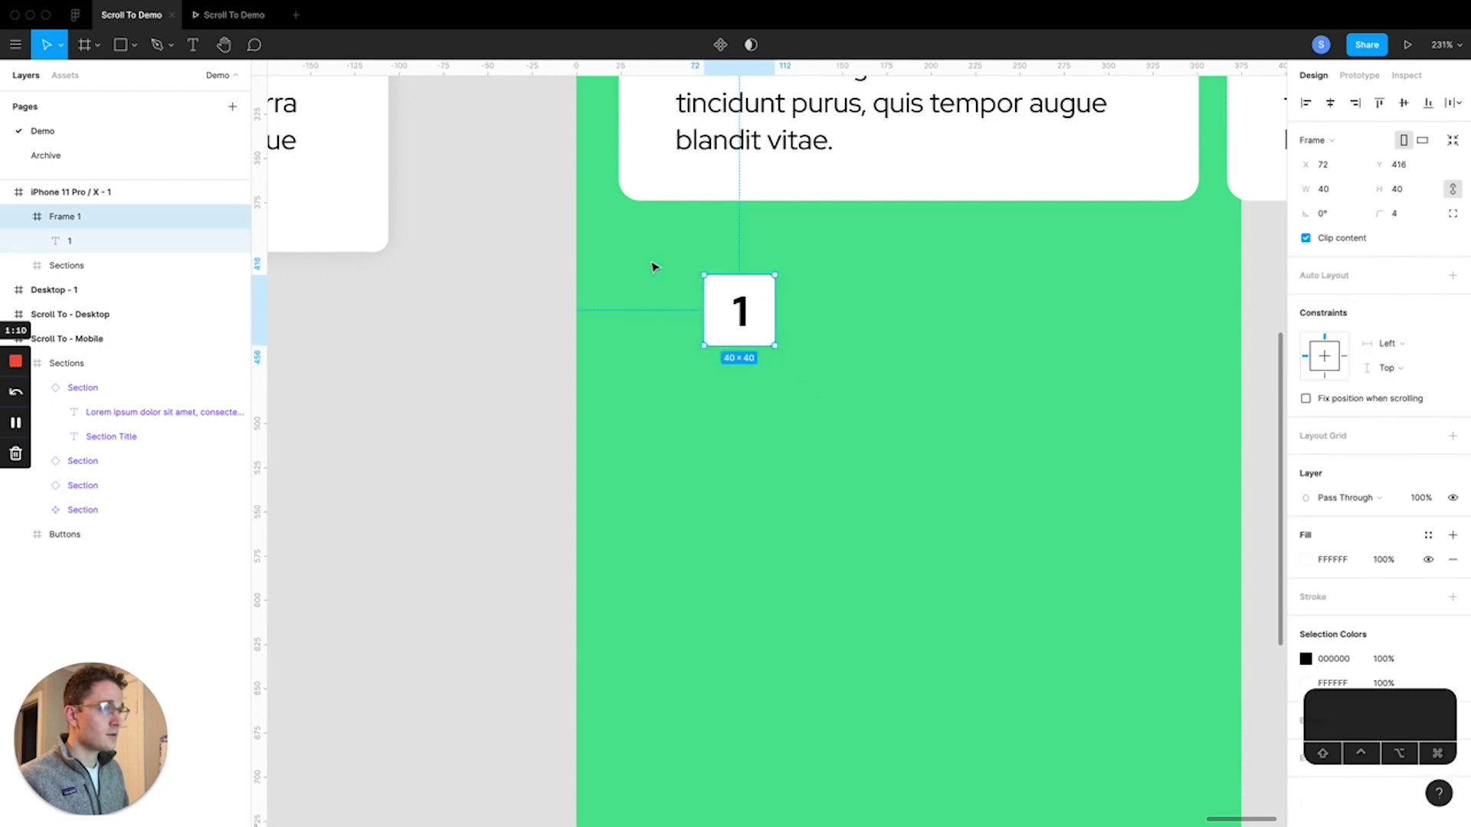
{"action": "key", "text": "super+r"}
{"action": "type", "text": "Bu"}
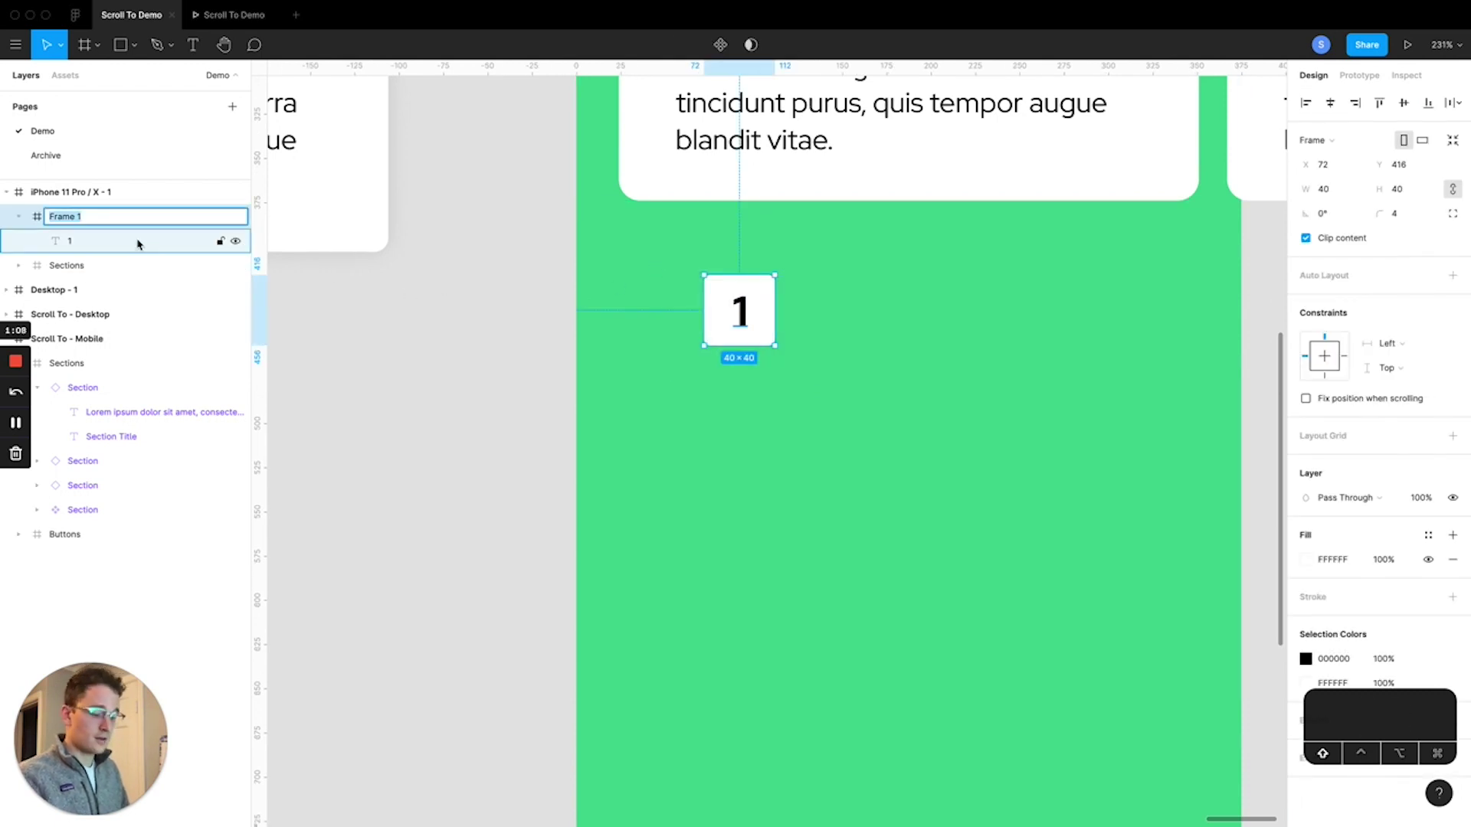
{"action": "type", "text": "tton"}
{"action": "key", "text": "Return"}
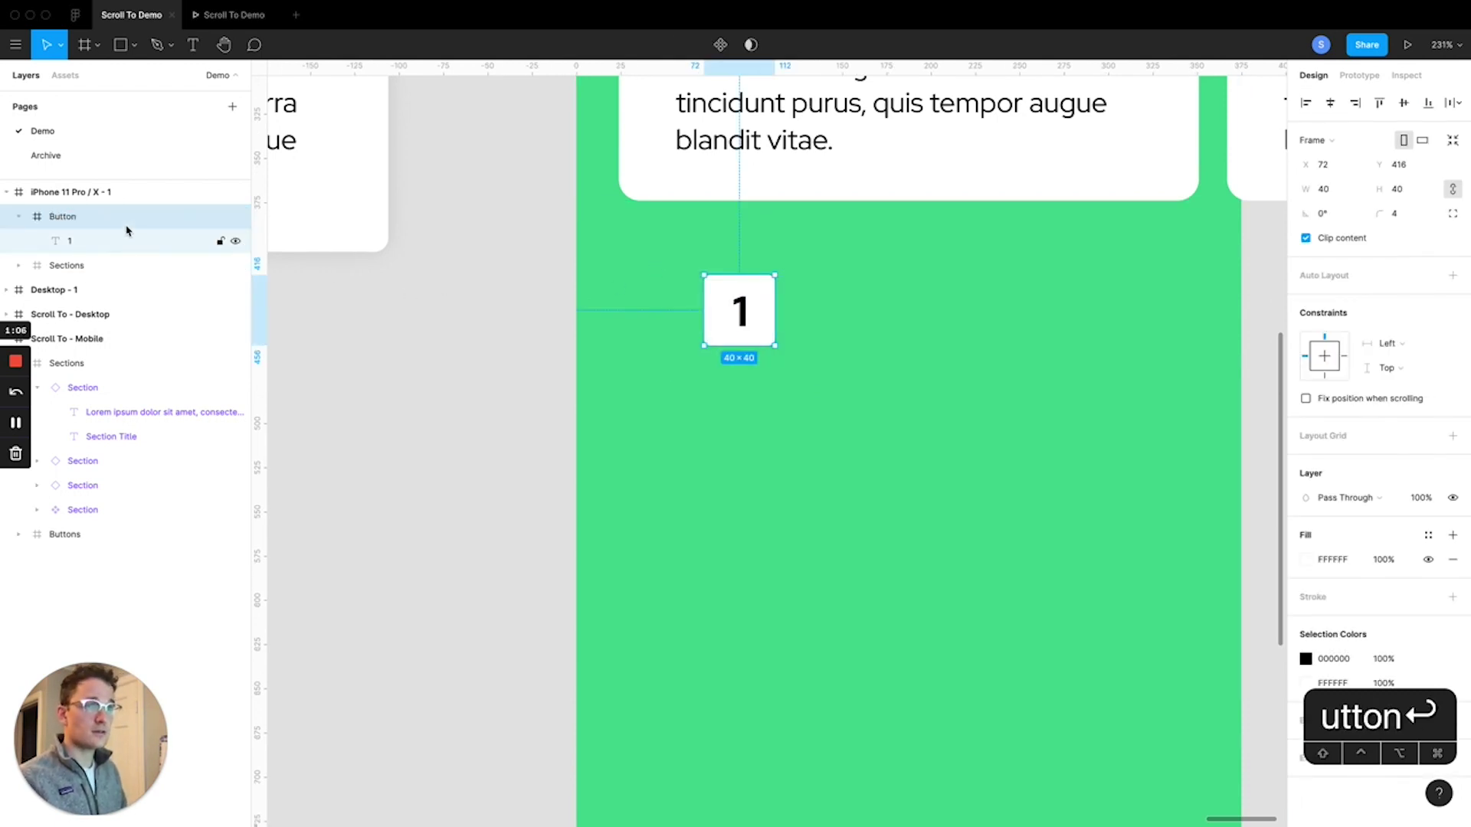
{"action": "key", "text": "alt+super+k"}
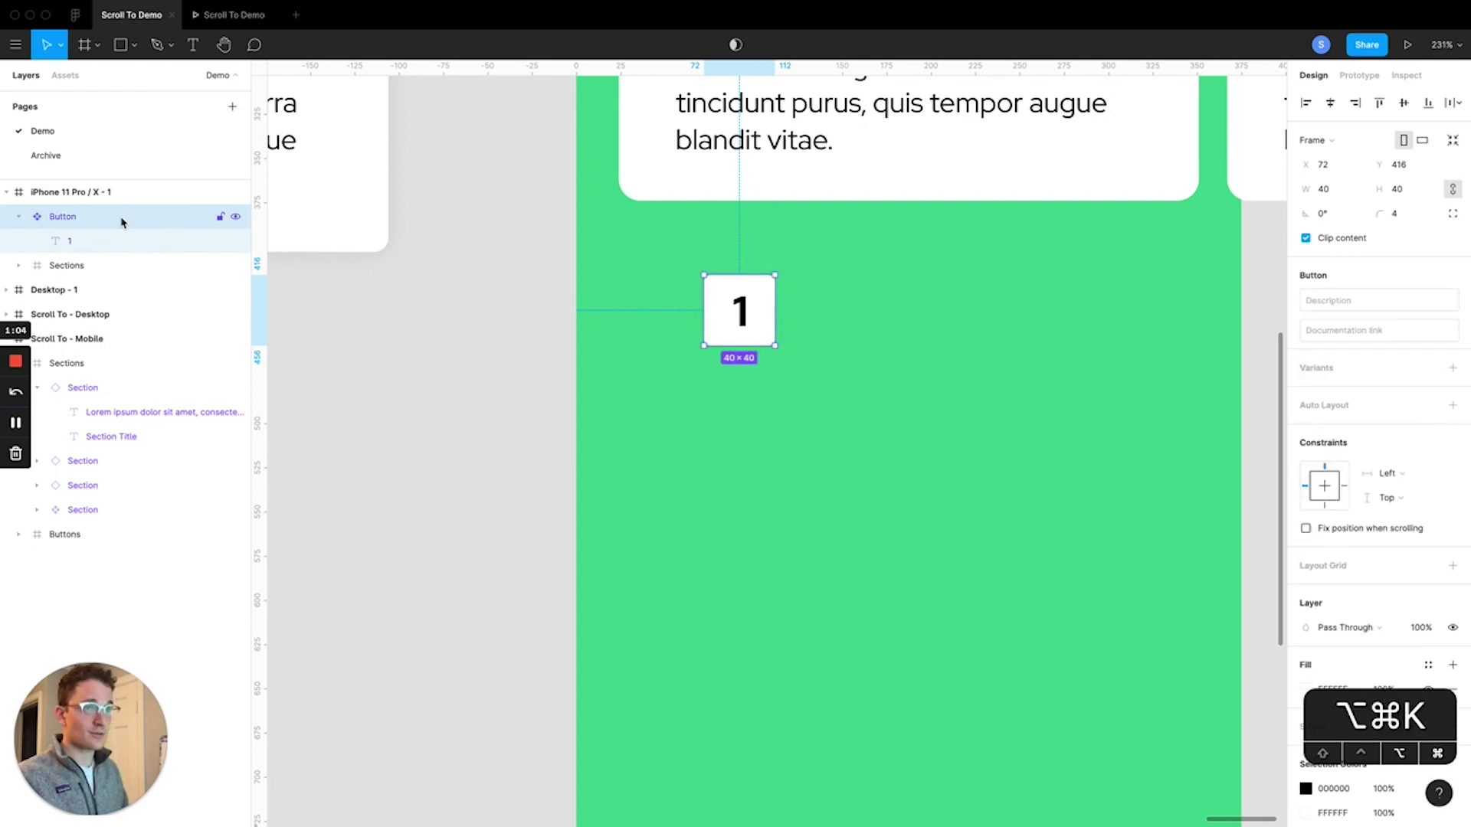
- Duplicate the Button component three times to make a row of four evenly spaced buttons with 8 px gaps
{"action": "left_click", "coordinate": [774, 437]}
{"action": "left_click", "coordinate": [756, 316]}
{"action": "left_click_drag", "start_coordinate": [757, 316], "coordinate": [840, 325]}
{"action": "key", "text": "Delete"}
{"action": "left_click_drag", "start_coordinate": [752, 314], "coordinate": [842, 322]}
{"action": "key", "text": "super+d"}
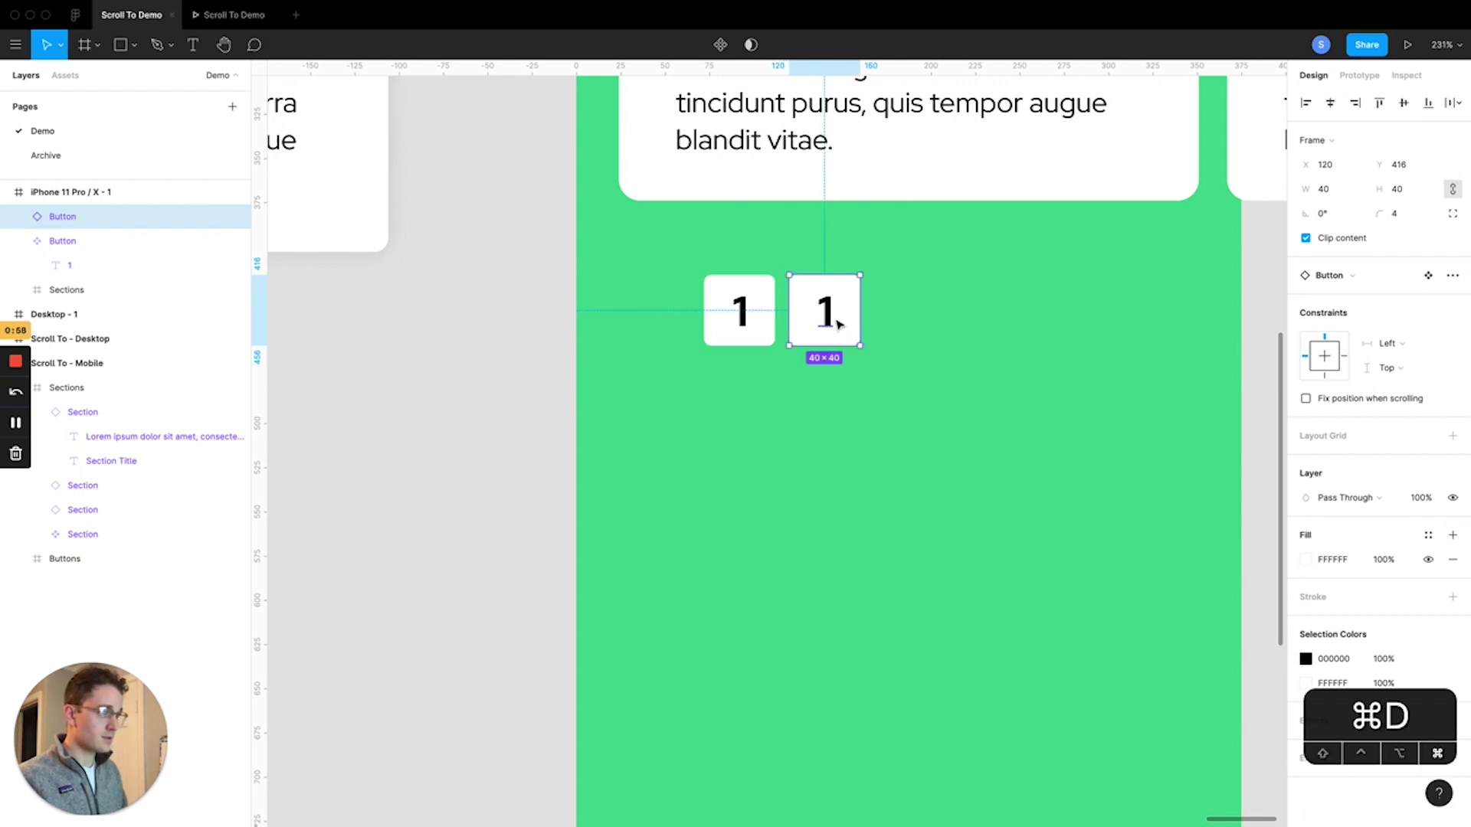
{"action": "key", "text": "super+d"}
{"action": "key", "text": "Escape"}
- Change the labels of the three duplicated buttons to 2, 3 and 4
{"action": "double_click", "coordinate": [825, 314]}
{"action": "type", "text": "2"}
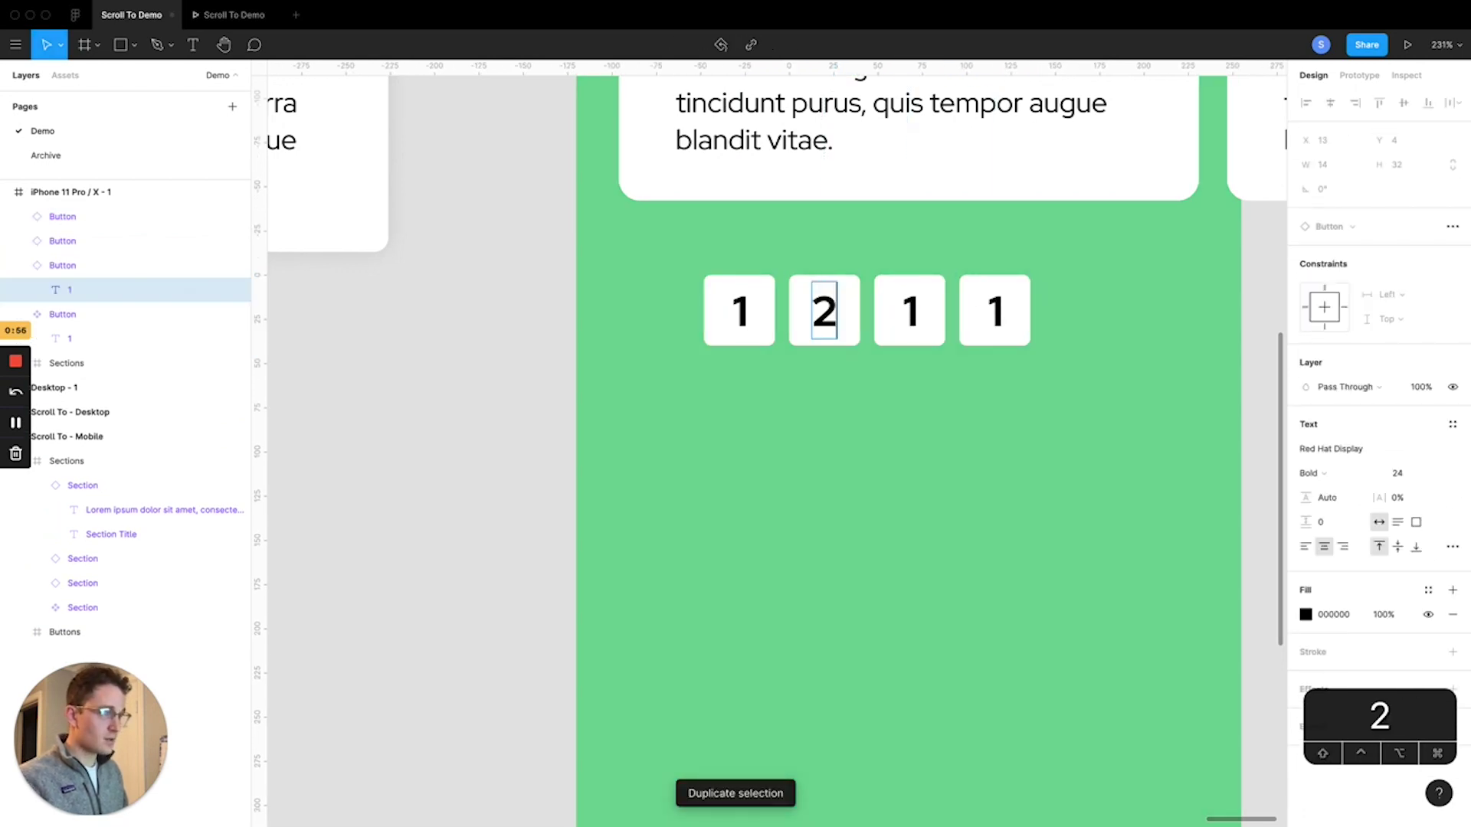
{"action": "double_click", "coordinate": [906, 303]}
{"action": "type", "text": "3"}
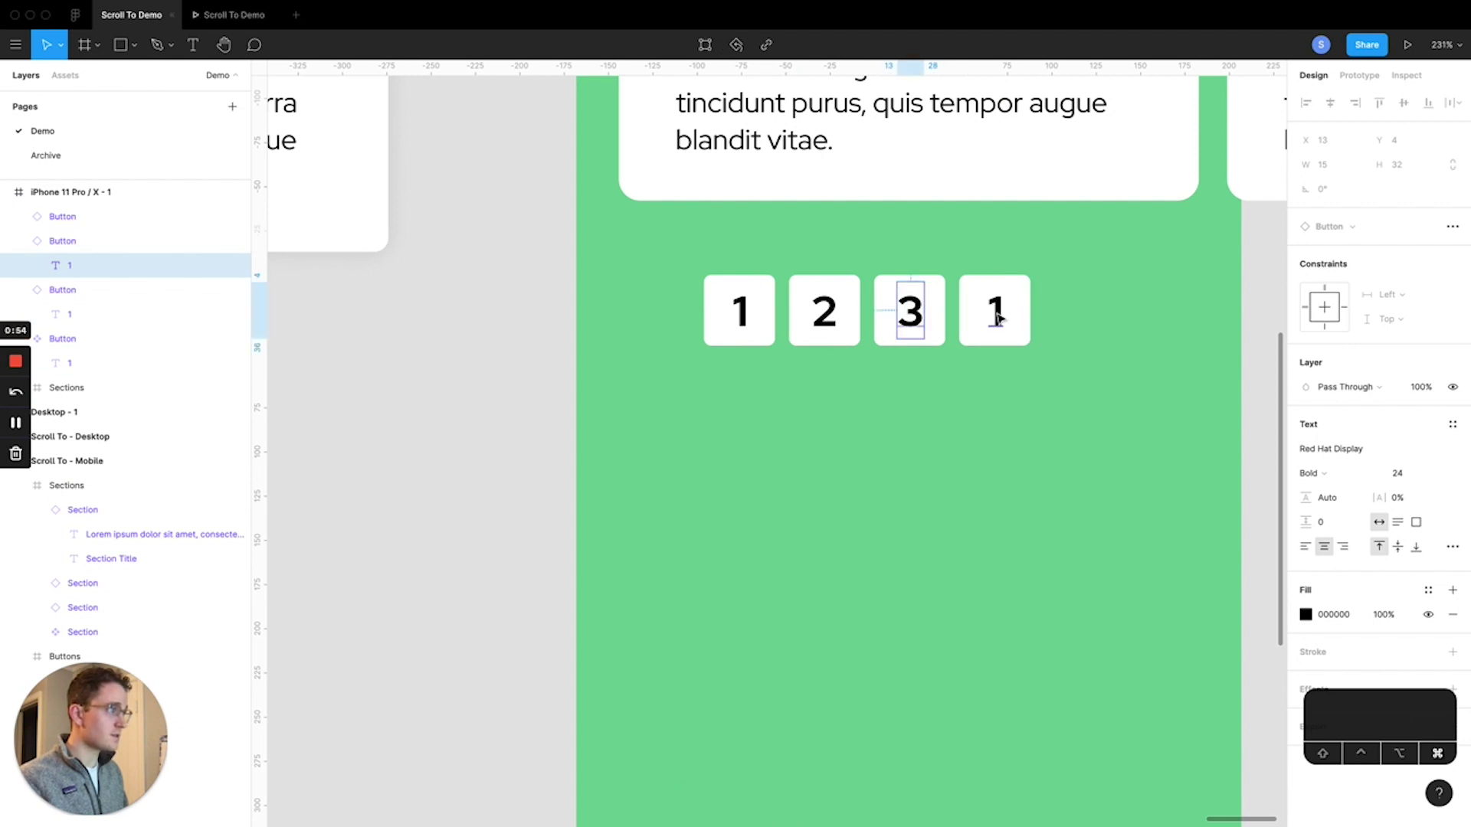
{"action": "double_click", "coordinate": [996, 312]}
{"action": "type", "text": "4"}
{"action": "left_click", "coordinate": [1053, 391]}
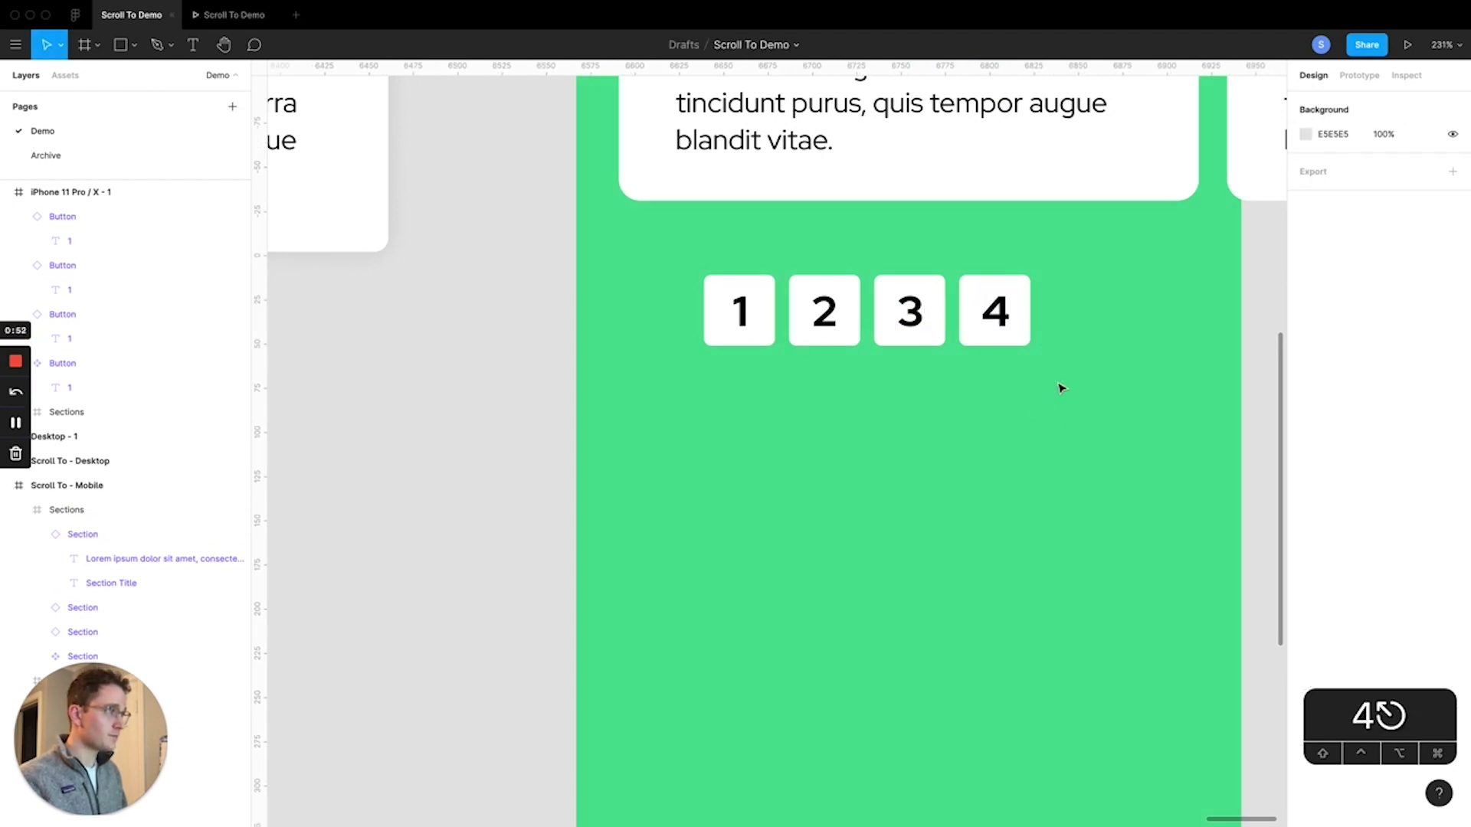
- Wrap the four numbered buttons in a frame and name it Buttons
{"action": "left_click_drag", "start_coordinate": [1058, 387], "coordinate": [608, 250]}
{"action": "key", "text": "alt+super+g"}
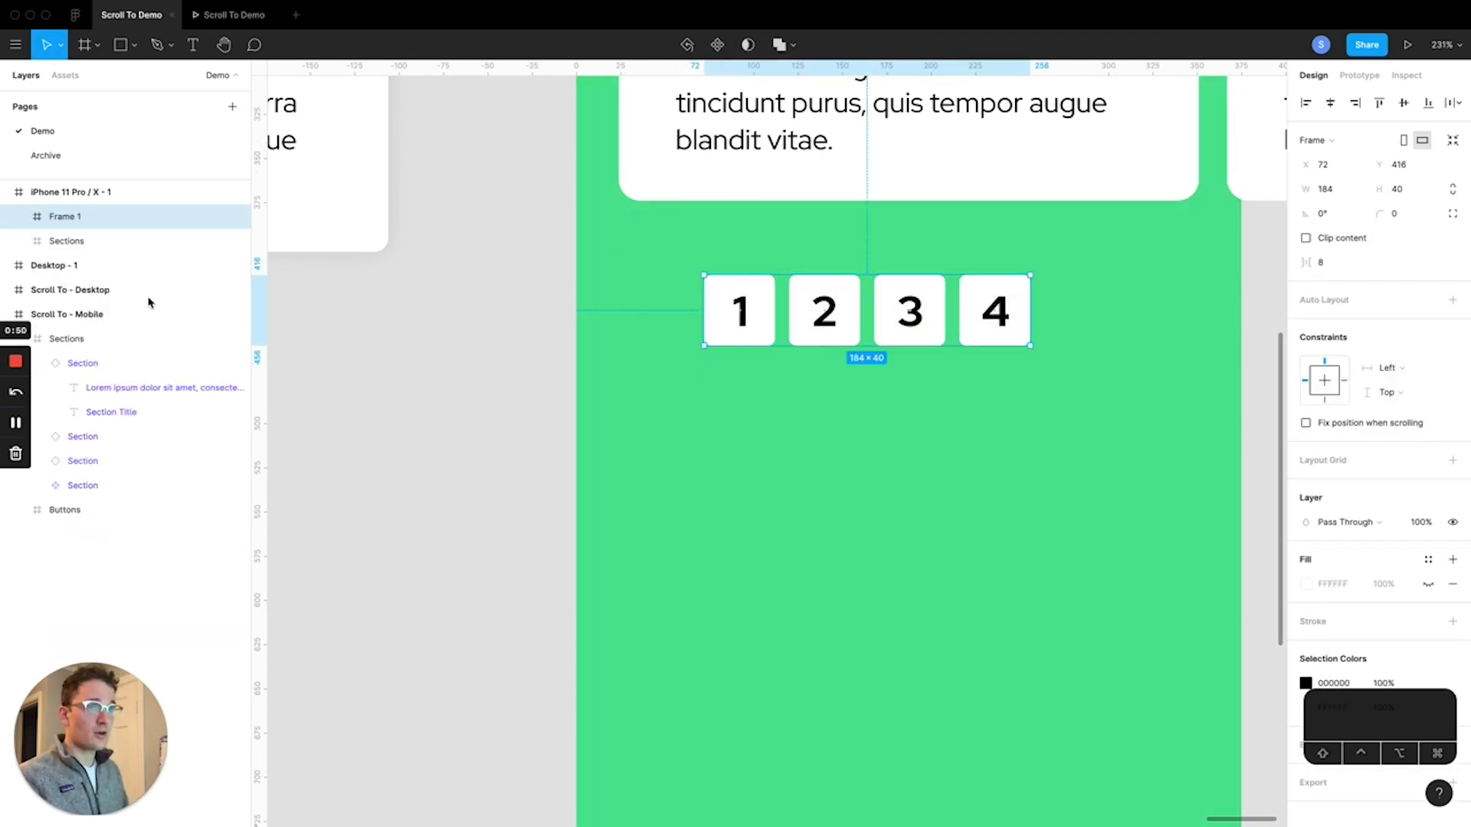
{"action": "double_click", "coordinate": [77, 217]}
{"action": "type", "text": "Buttons"}
{"action": "key", "text": "Return"}
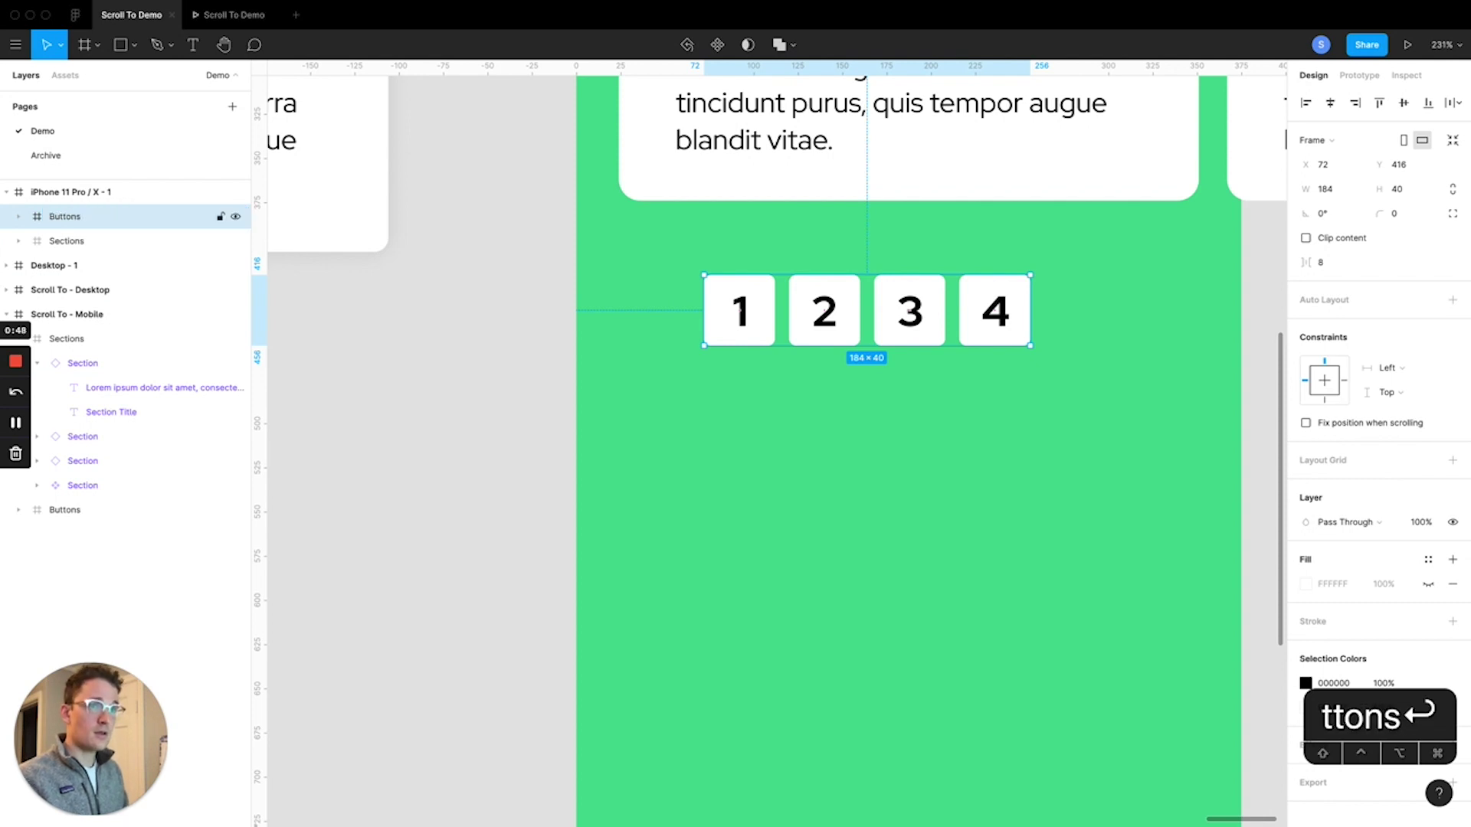
- Place the Buttons layer below Sections in the layer order and center it horizontally in the iPhone frame
{"action": "left_click_drag", "start_coordinate": [89, 225], "coordinate": [98, 253]}
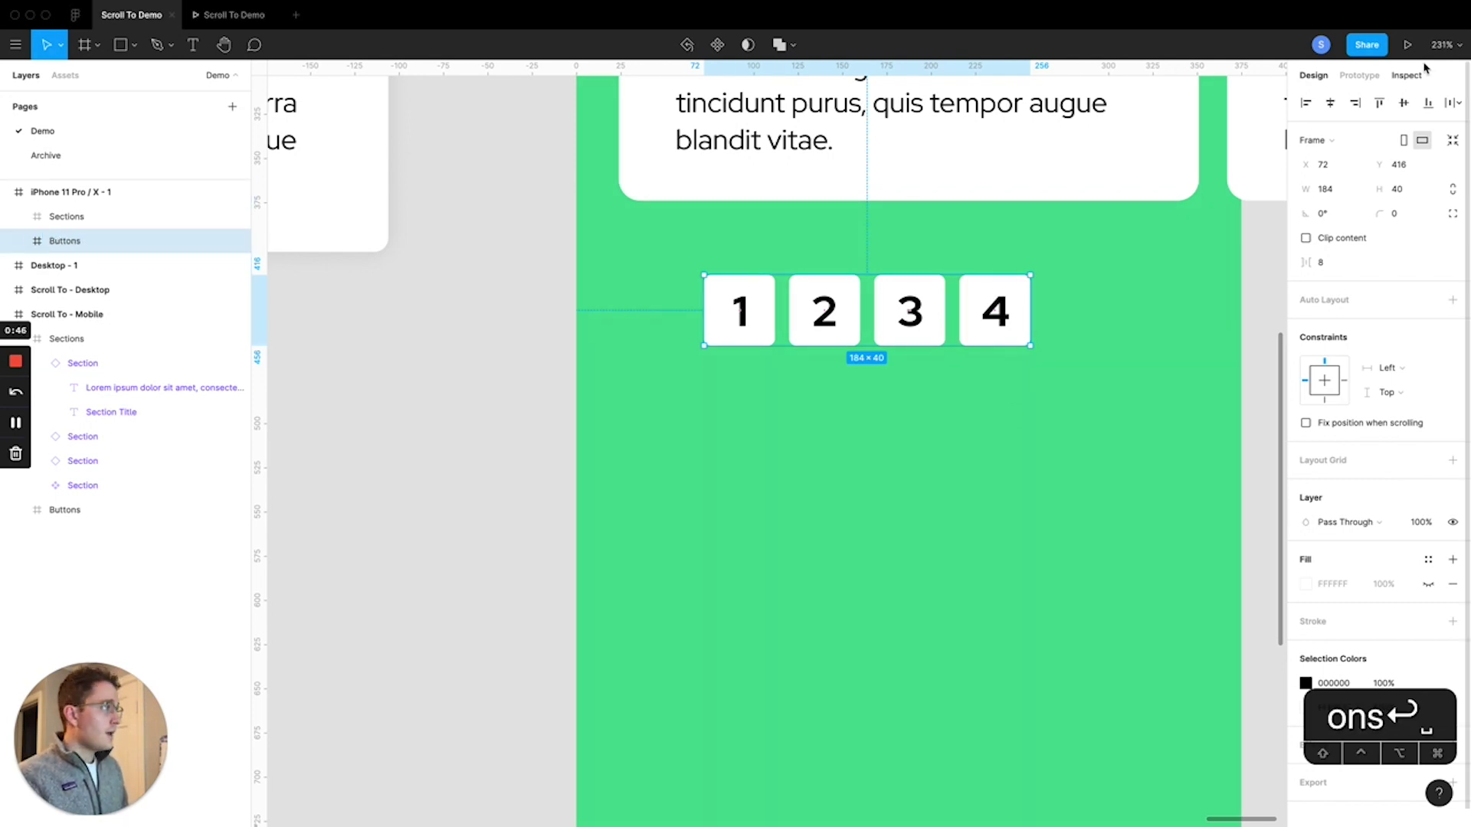
{"action": "left_click", "coordinate": [1330, 104]}
{"action": "key", "text": "Escape"}
{"action": "scroll", "coordinate": [959, 463], "scroll_direction": "down", "scroll_amount": 5}
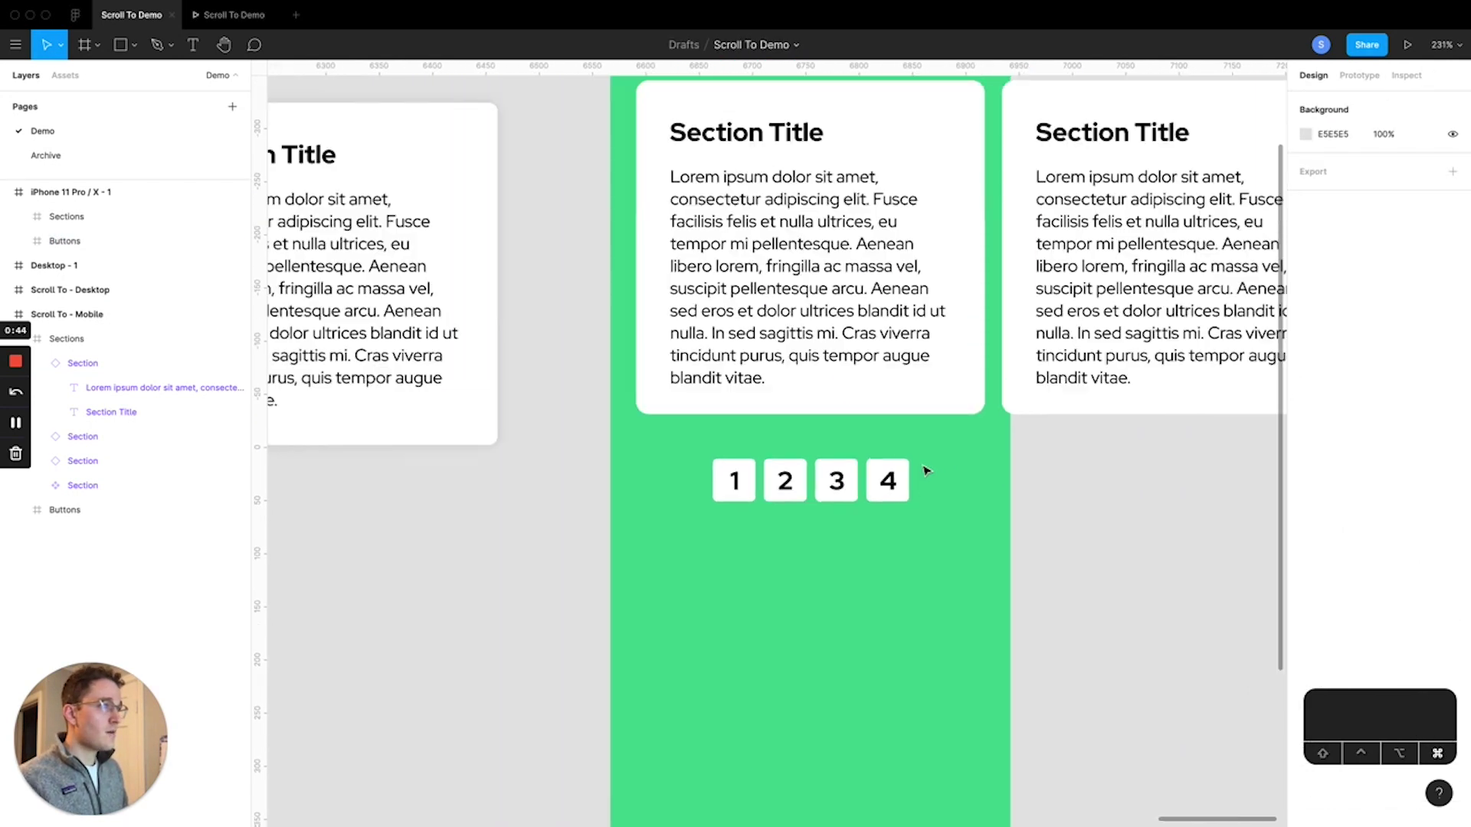
{"action": "scroll", "coordinate": [925, 471], "scroll_direction": "down", "scroll_amount": 4}
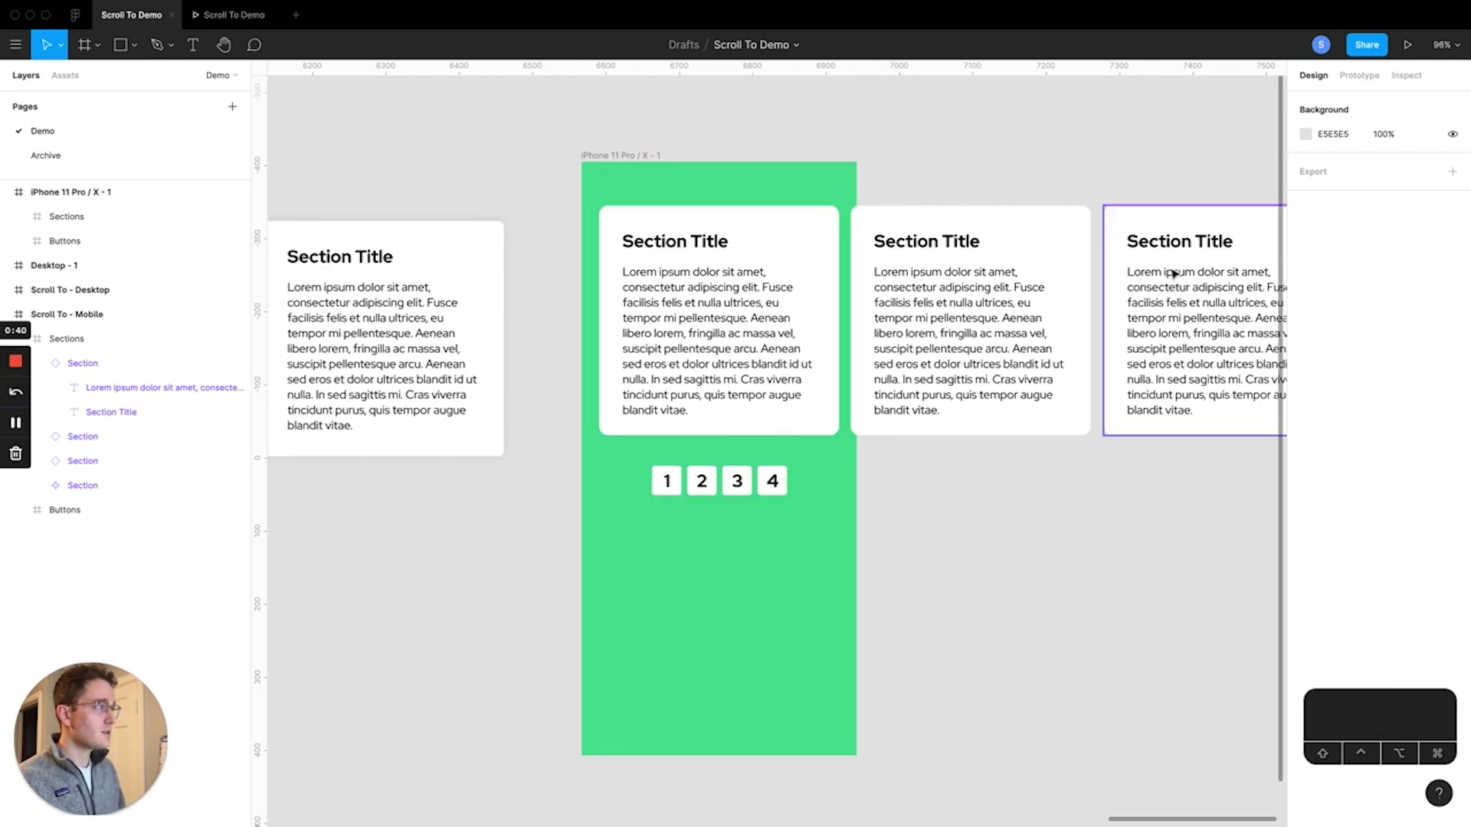
{"action": "key", "text": "space"}
{"action": "left_click_drag", "start_coordinate": [1099, 154], "coordinate": [1018, 145]}
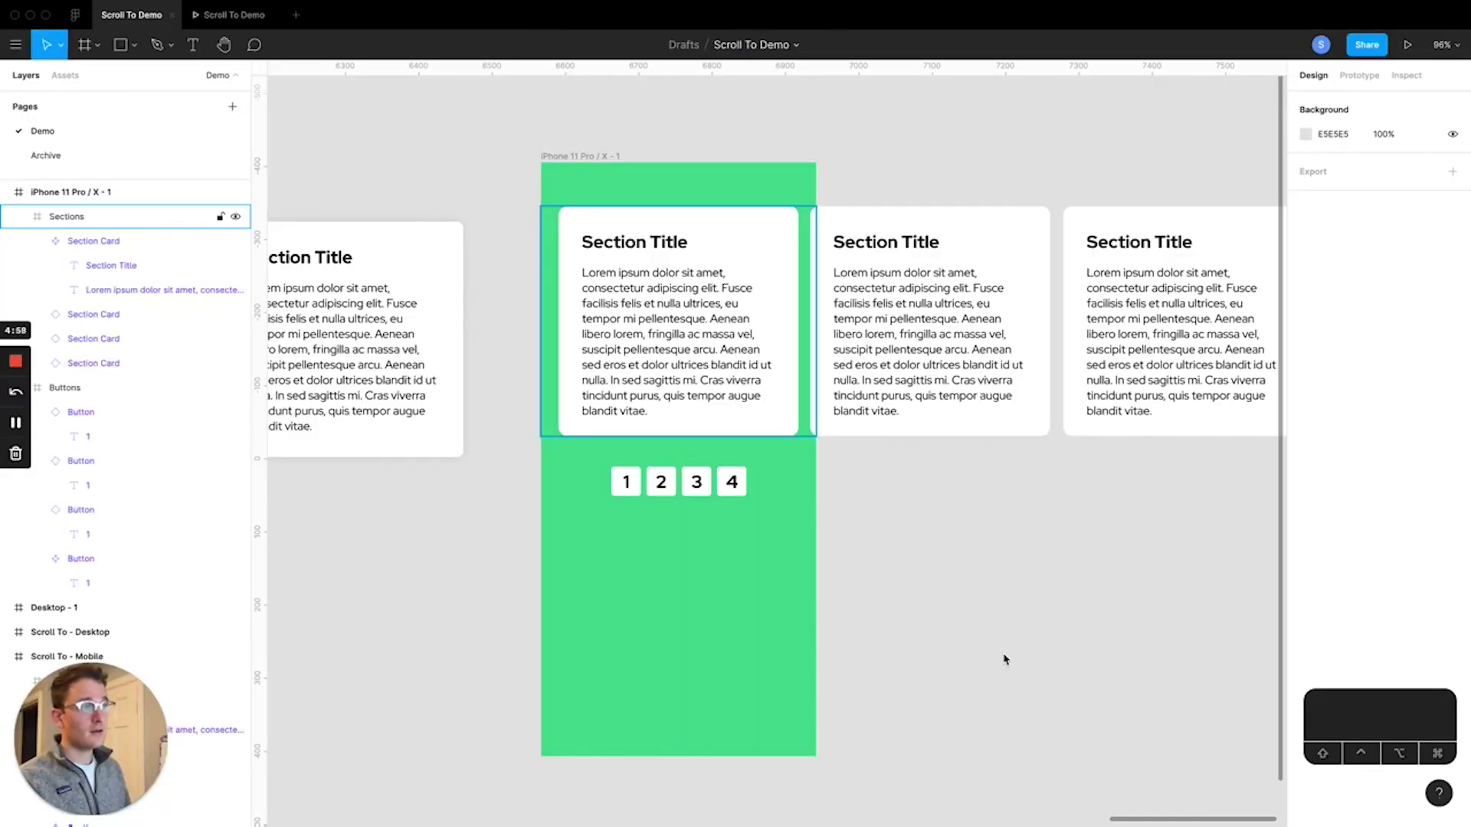
- Connect button 1 to the first section card with an on-click Scroll To interaction
{"action": "left_click", "coordinate": [751, 388], "text": "super"}
{"action": "left_click", "coordinate": [675, 479]}
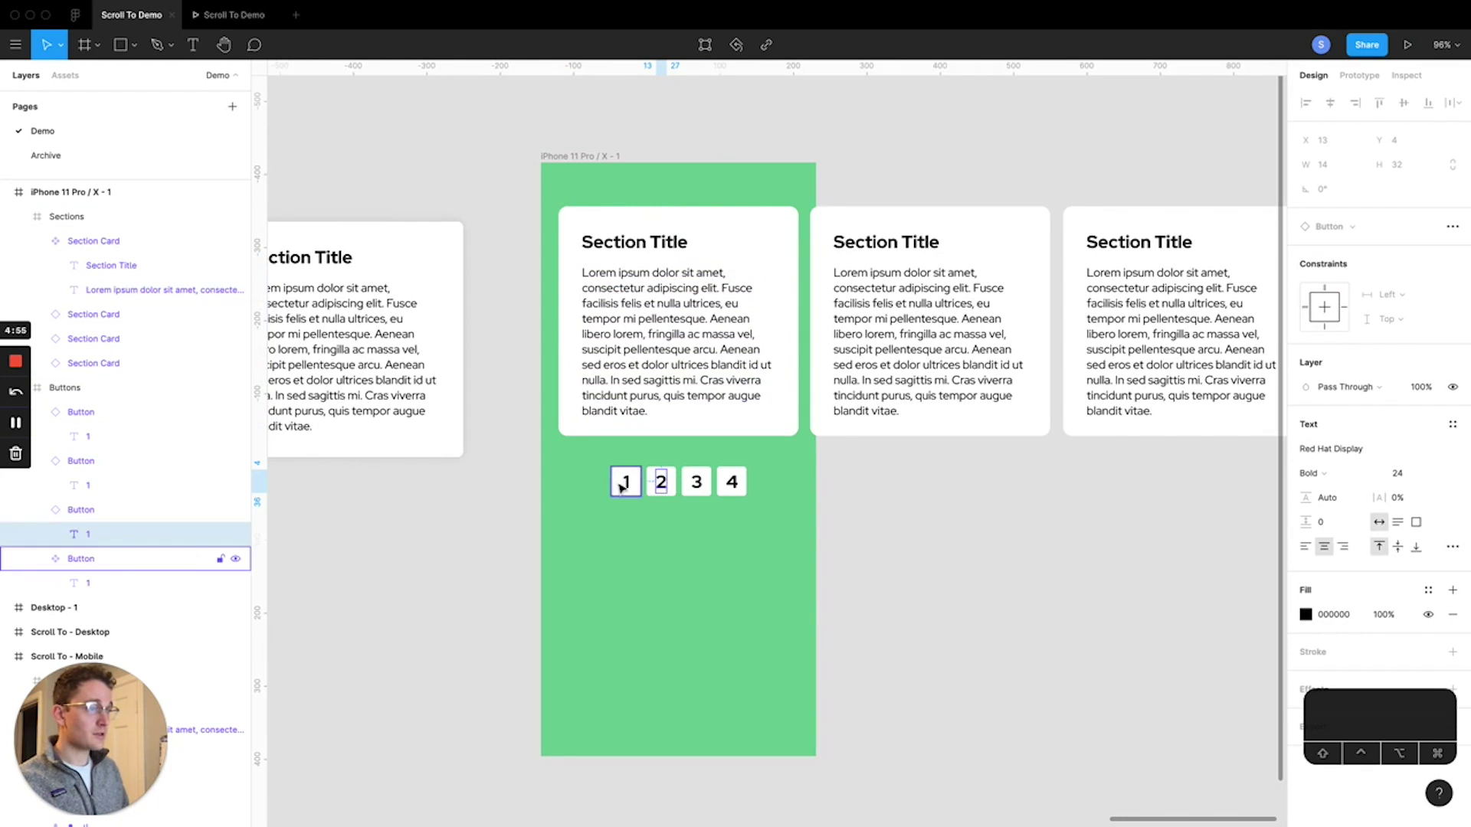
{"action": "left_click", "coordinate": [624, 484]}
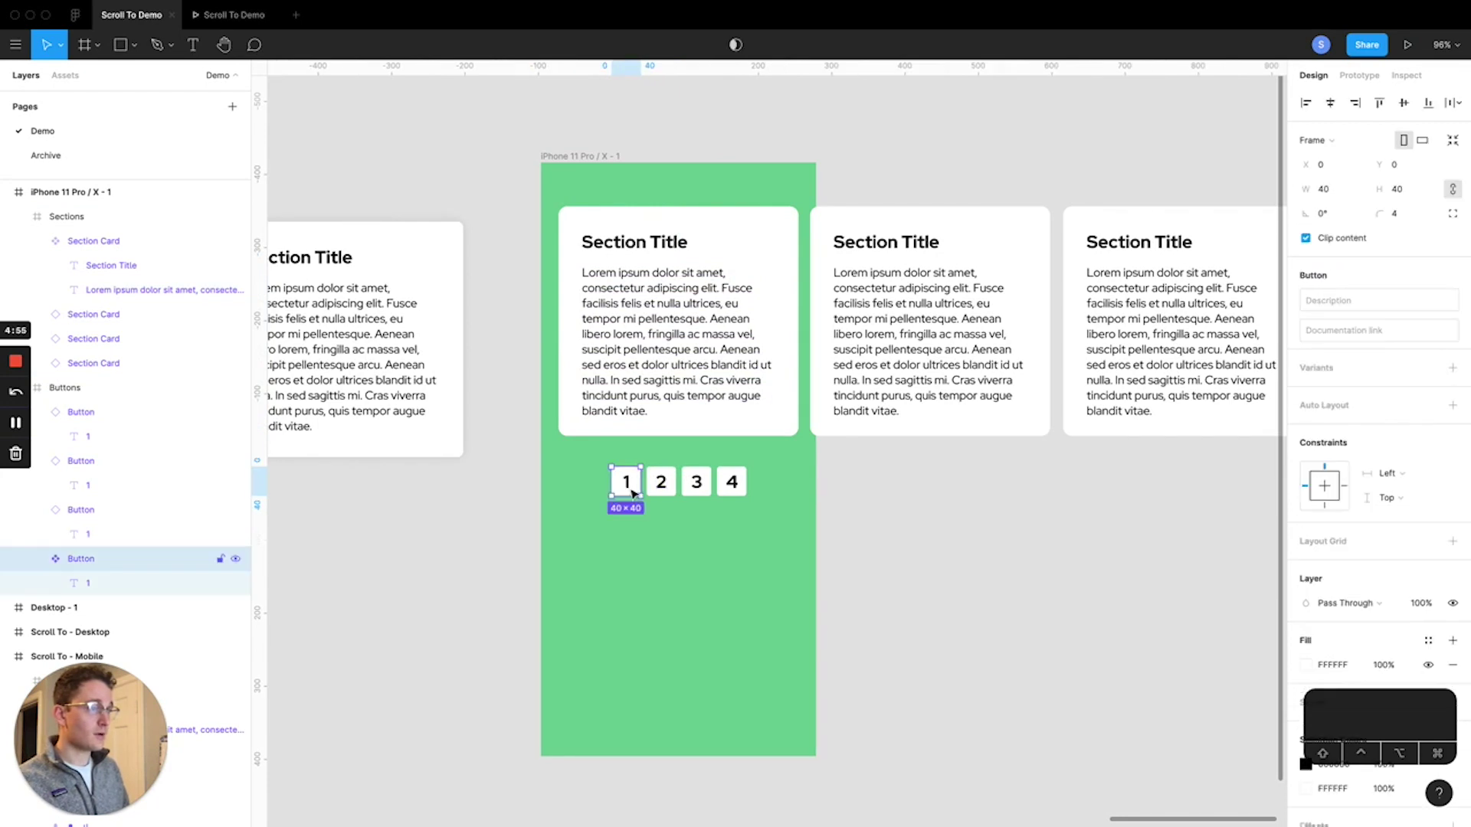
{"action": "left_click", "coordinate": [1360, 75]}
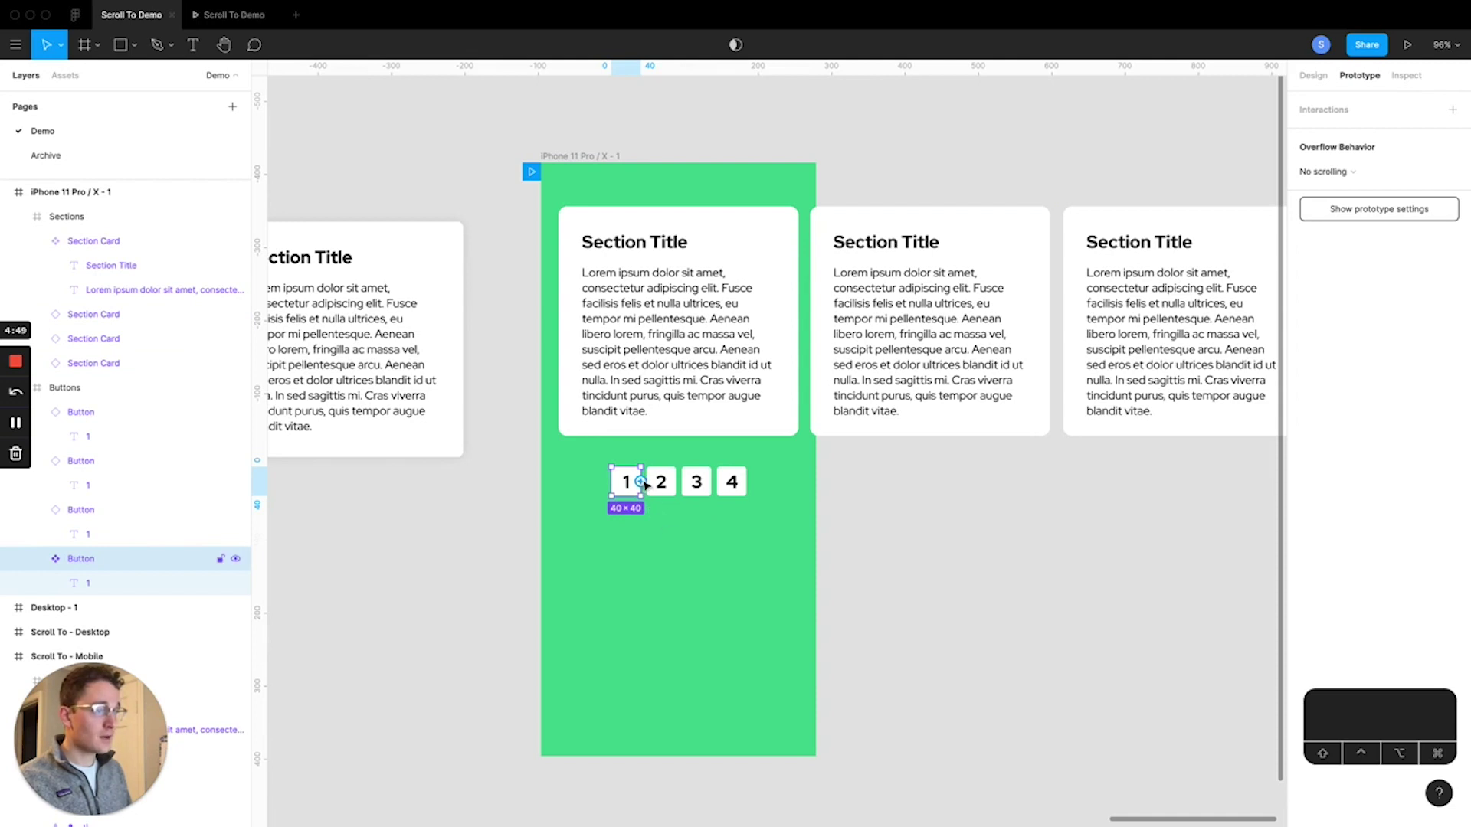
{"action": "left_click_drag", "start_coordinate": [642, 482], "coordinate": [734, 435]}
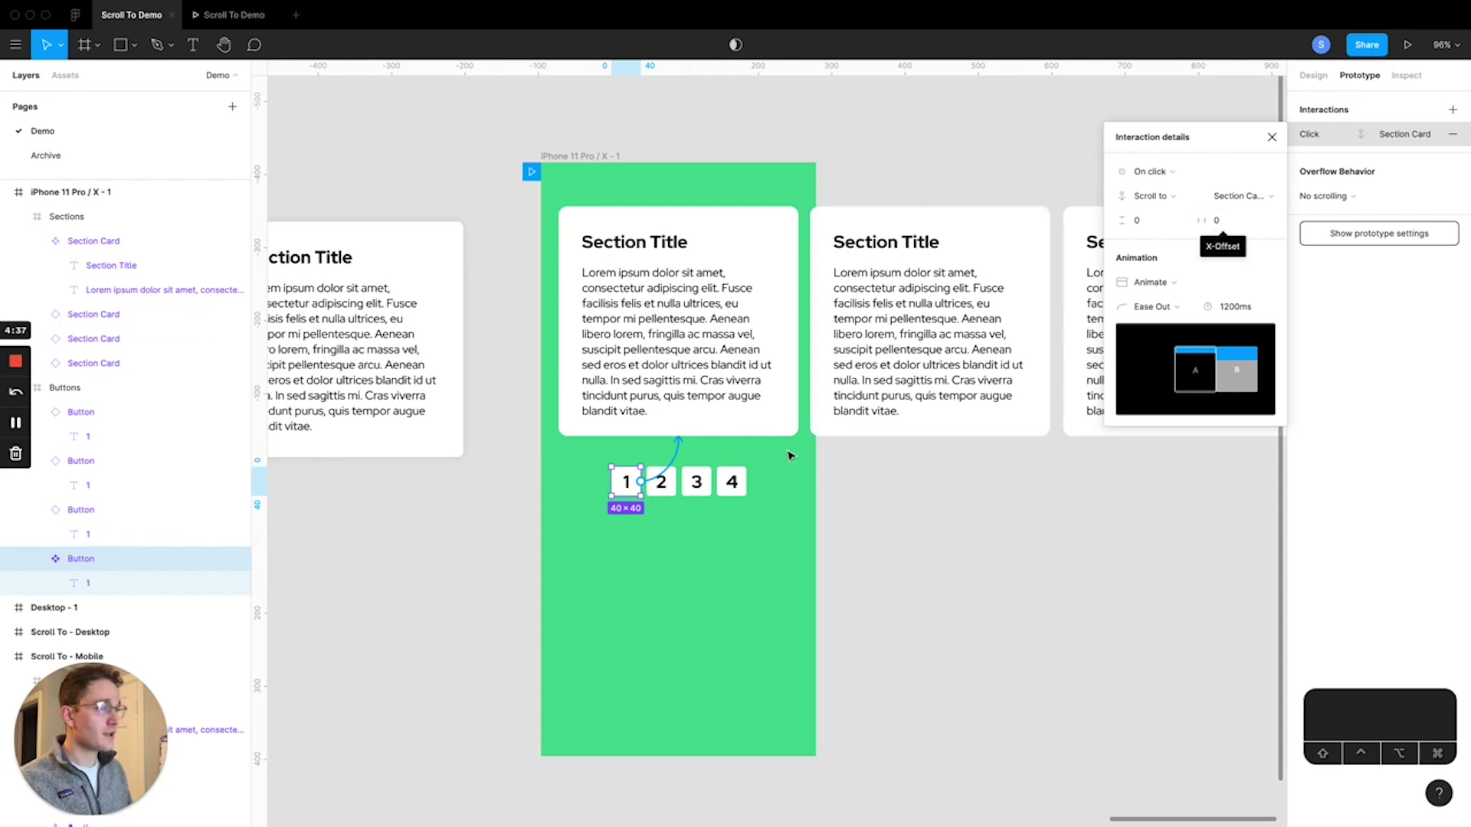
- Try to draw a prototype connection from button 2 to the second section card
{"action": "left_click", "coordinate": [673, 484]}
{"action": "left_click_drag", "start_coordinate": [675, 481], "coordinate": [755, 500]}
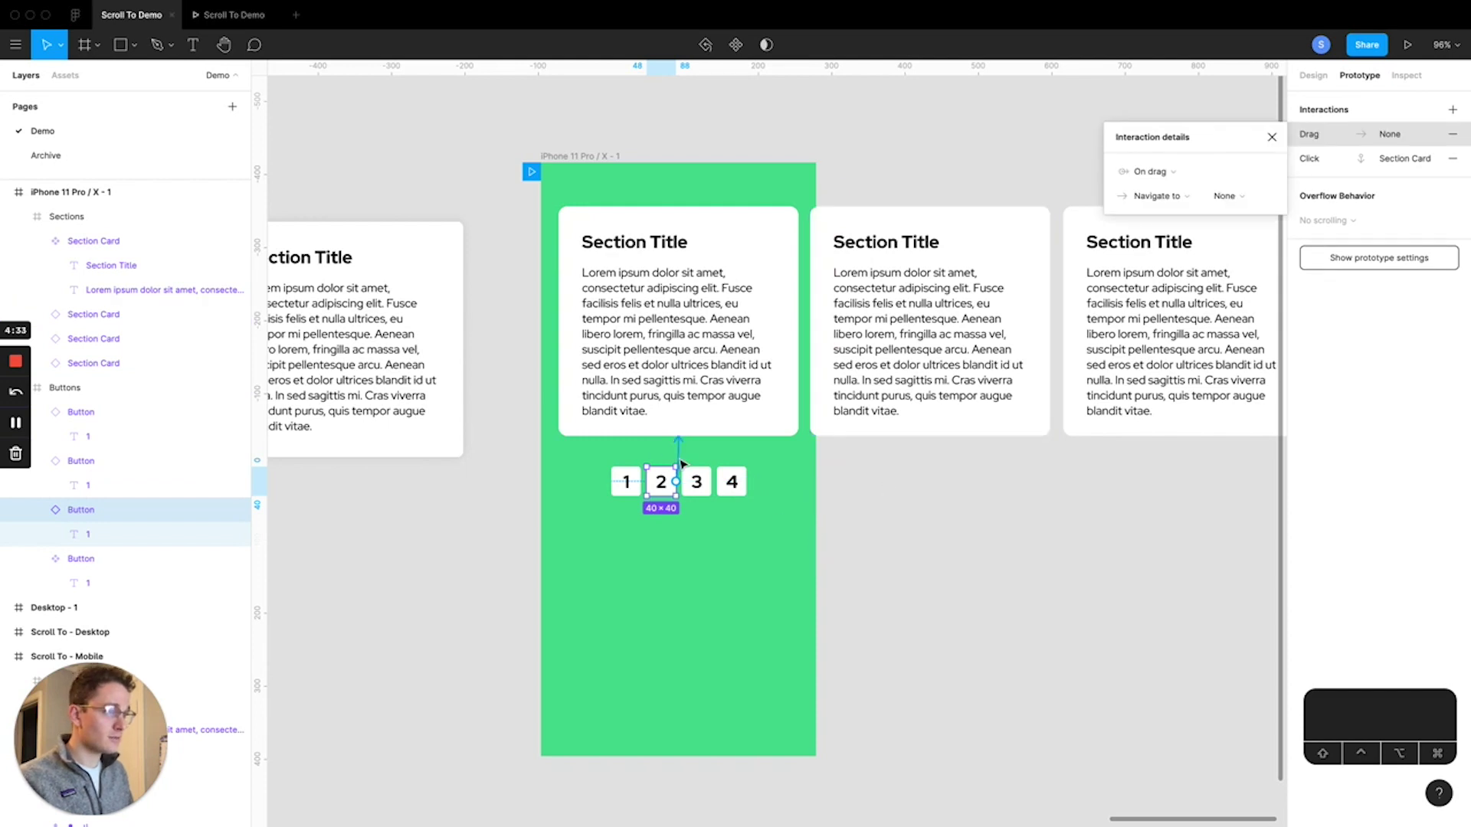
{"action": "left_click", "coordinate": [721, 556]}
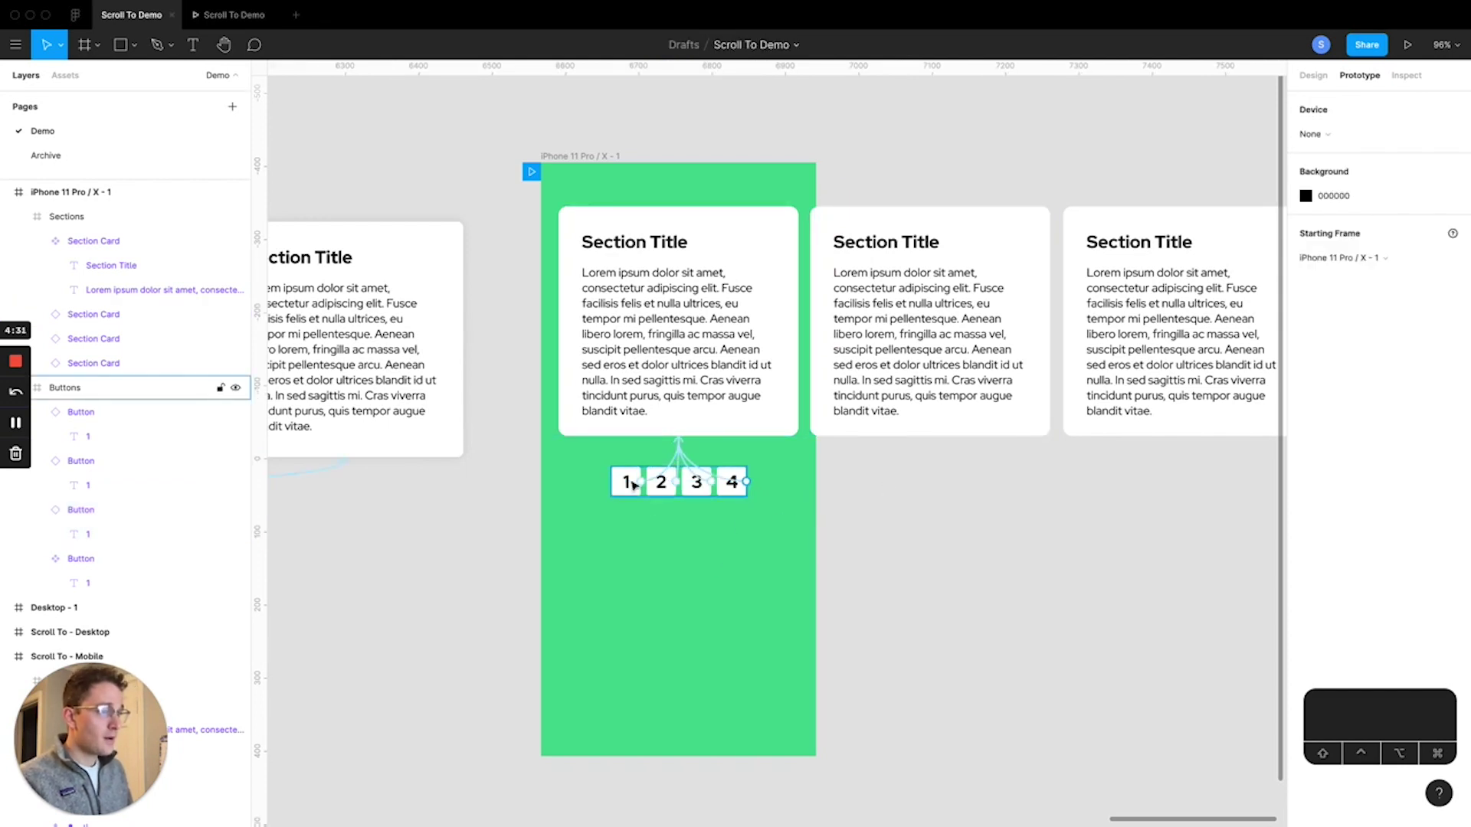
{"action": "left_click", "coordinate": [44, 563]}
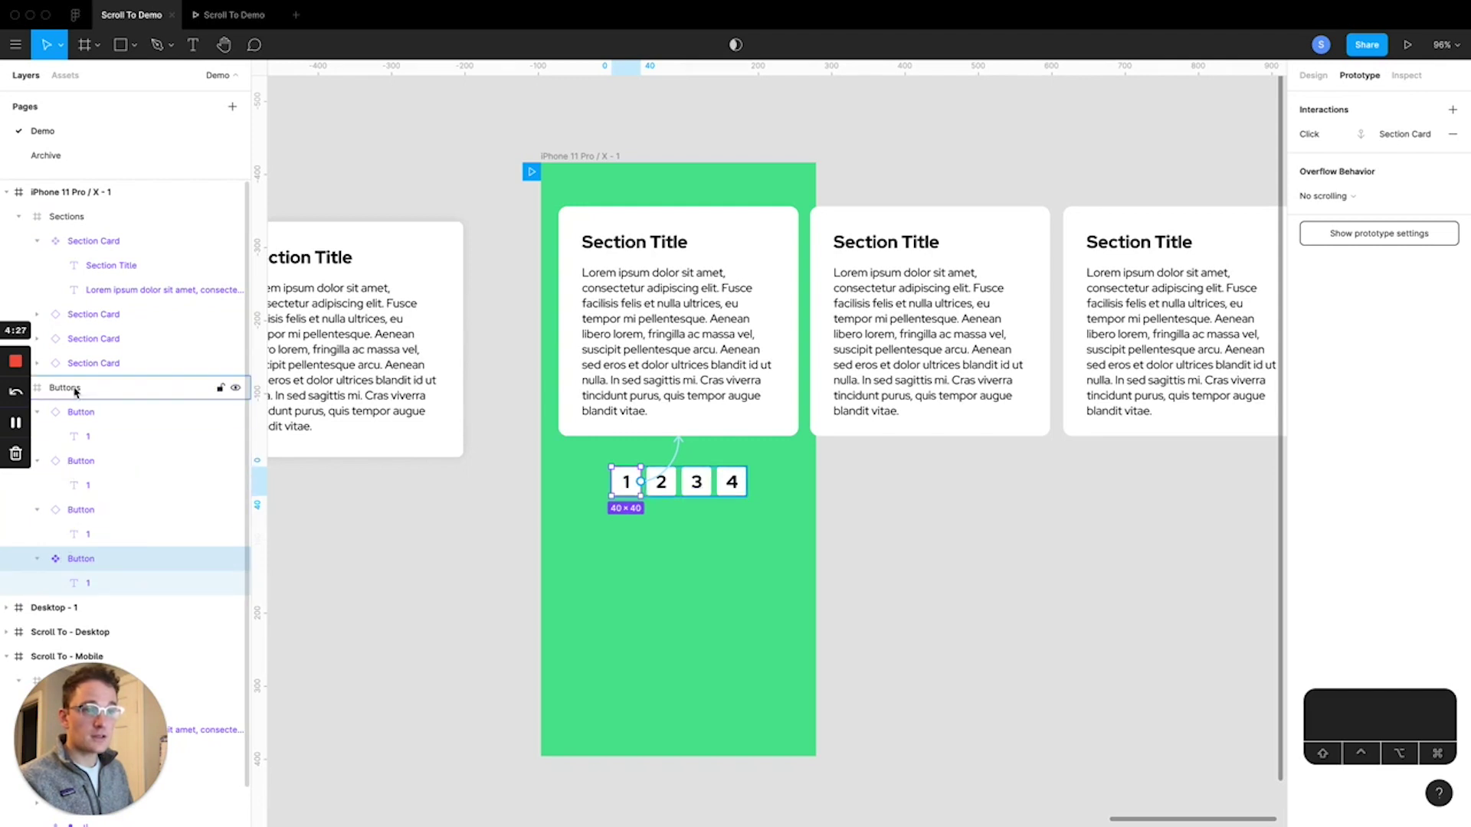
- Try to redirect button 2's existing scroll connection away from the first section card, and undo the changes
{"action": "left_click", "coordinate": [672, 491]}
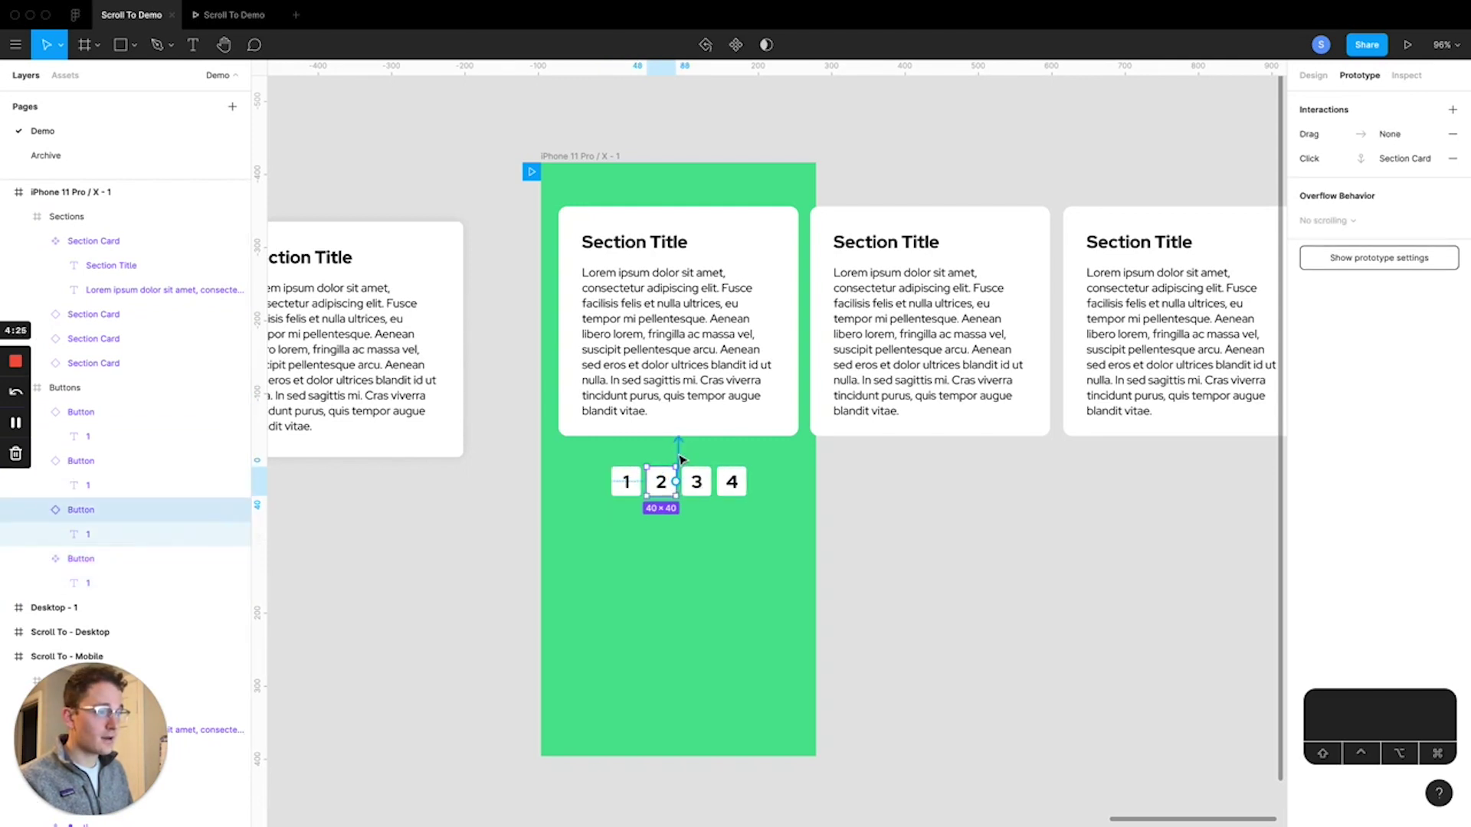
{"action": "left_click", "coordinate": [681, 454]}
{"action": "left_click_drag", "start_coordinate": [706, 457], "coordinate": [679, 435]}
{"action": "left_click", "coordinate": [873, 482]}
{"action": "left_click", "coordinate": [873, 483]}
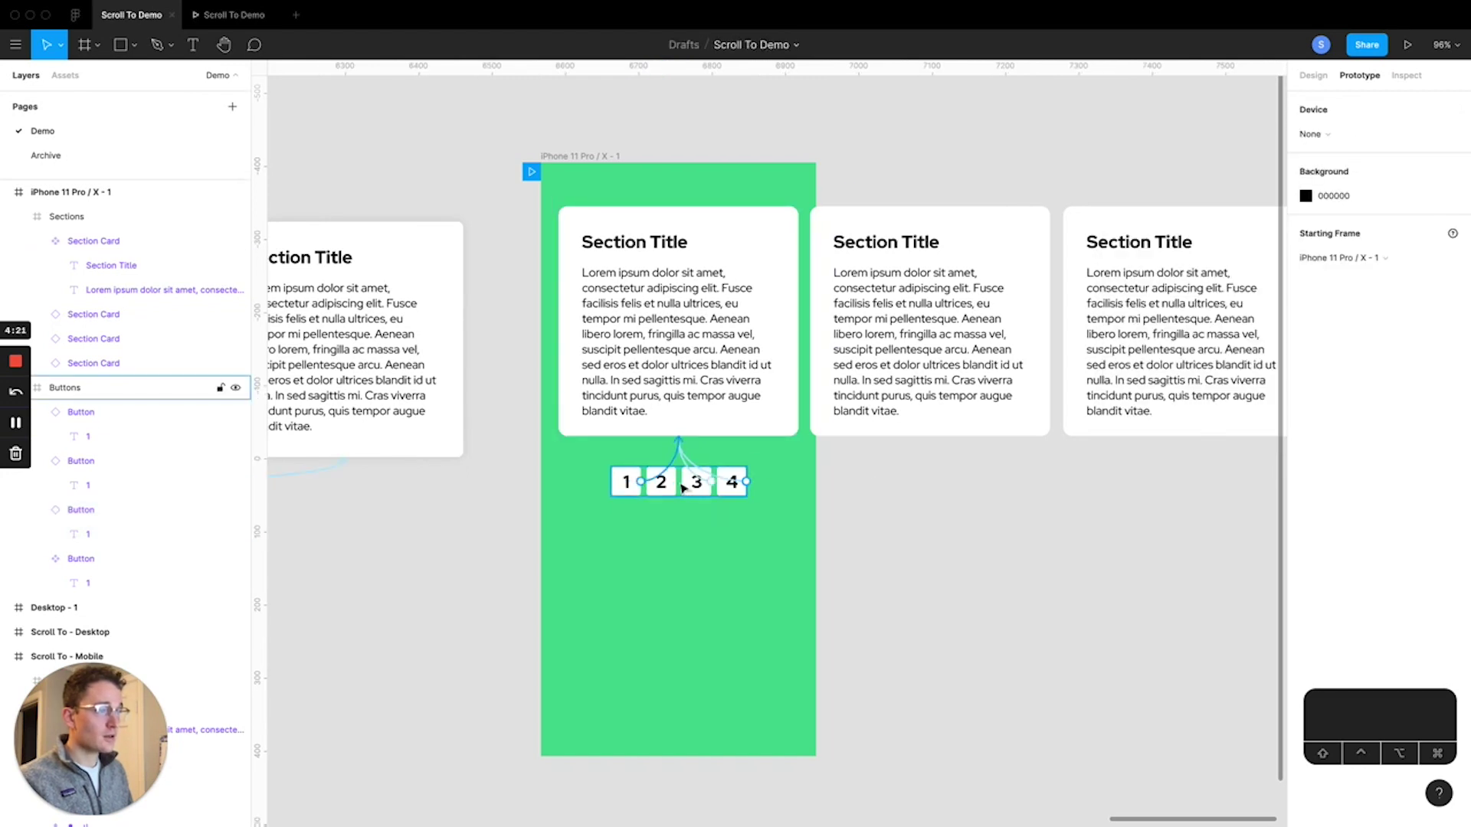
{"action": "key", "text": "super+z"}
{"action": "key", "text": "super+z"}
{"action": "left_click", "coordinate": [782, 546]}
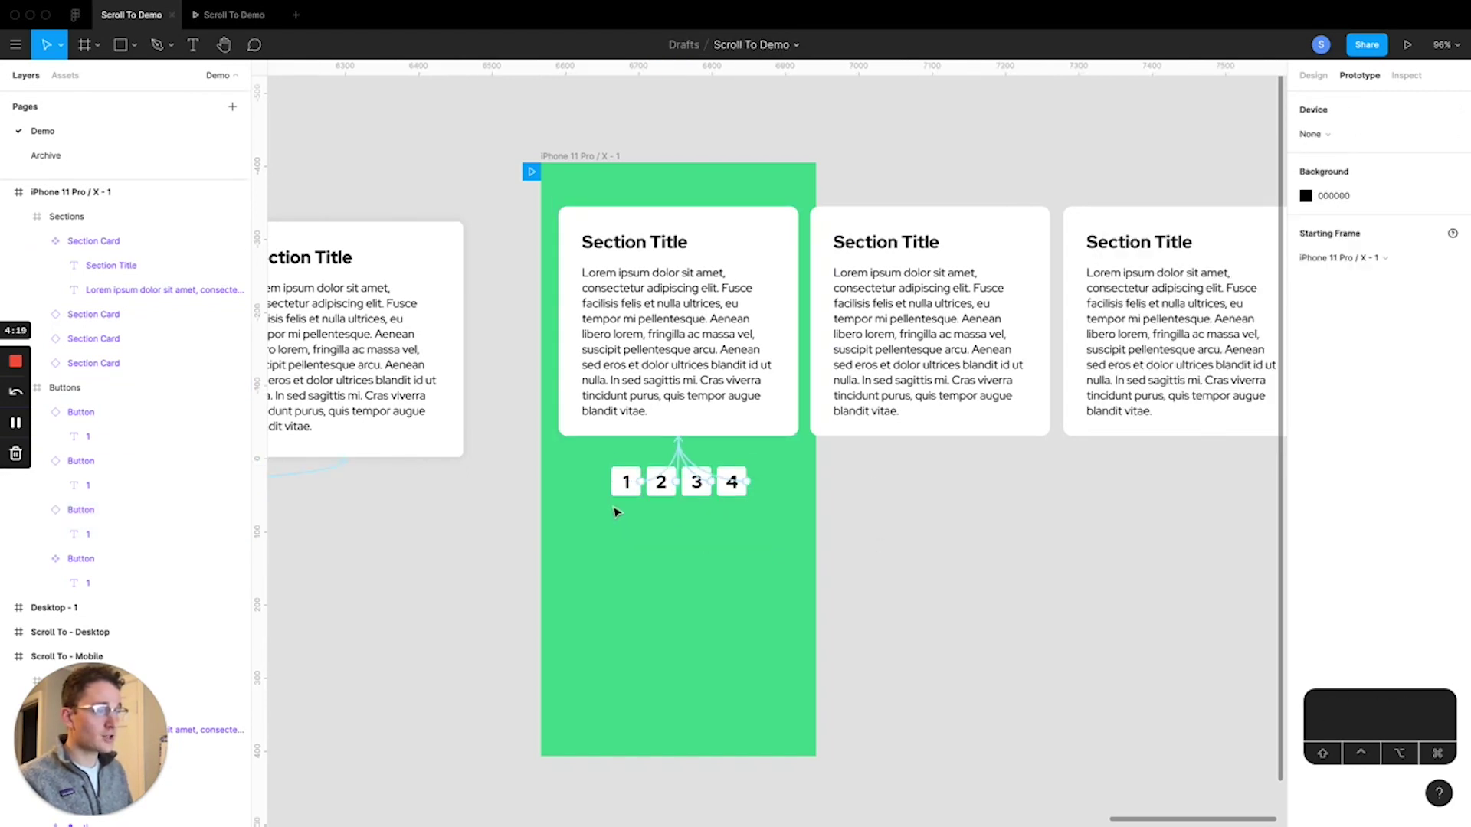
{"action": "left_click", "coordinate": [622, 490]}
{"action": "left_click", "coordinate": [667, 483]}
{"action": "left_click", "coordinate": [687, 448]}
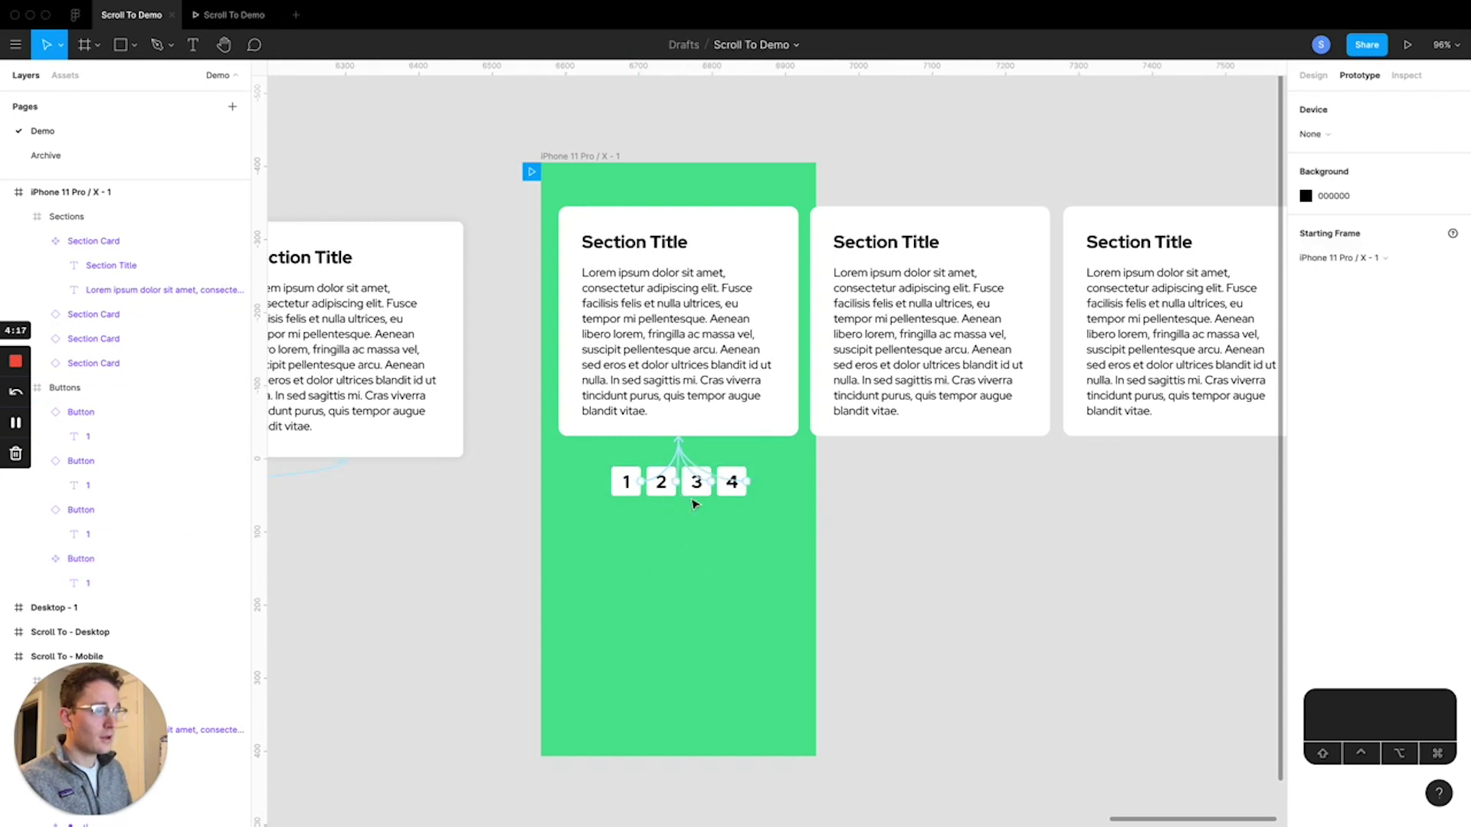
- Redirect button 2's existing scroll connection to the second section card
{"action": "scroll", "coordinate": [678, 475], "scroll_direction": "up", "scroll_amount": 5}
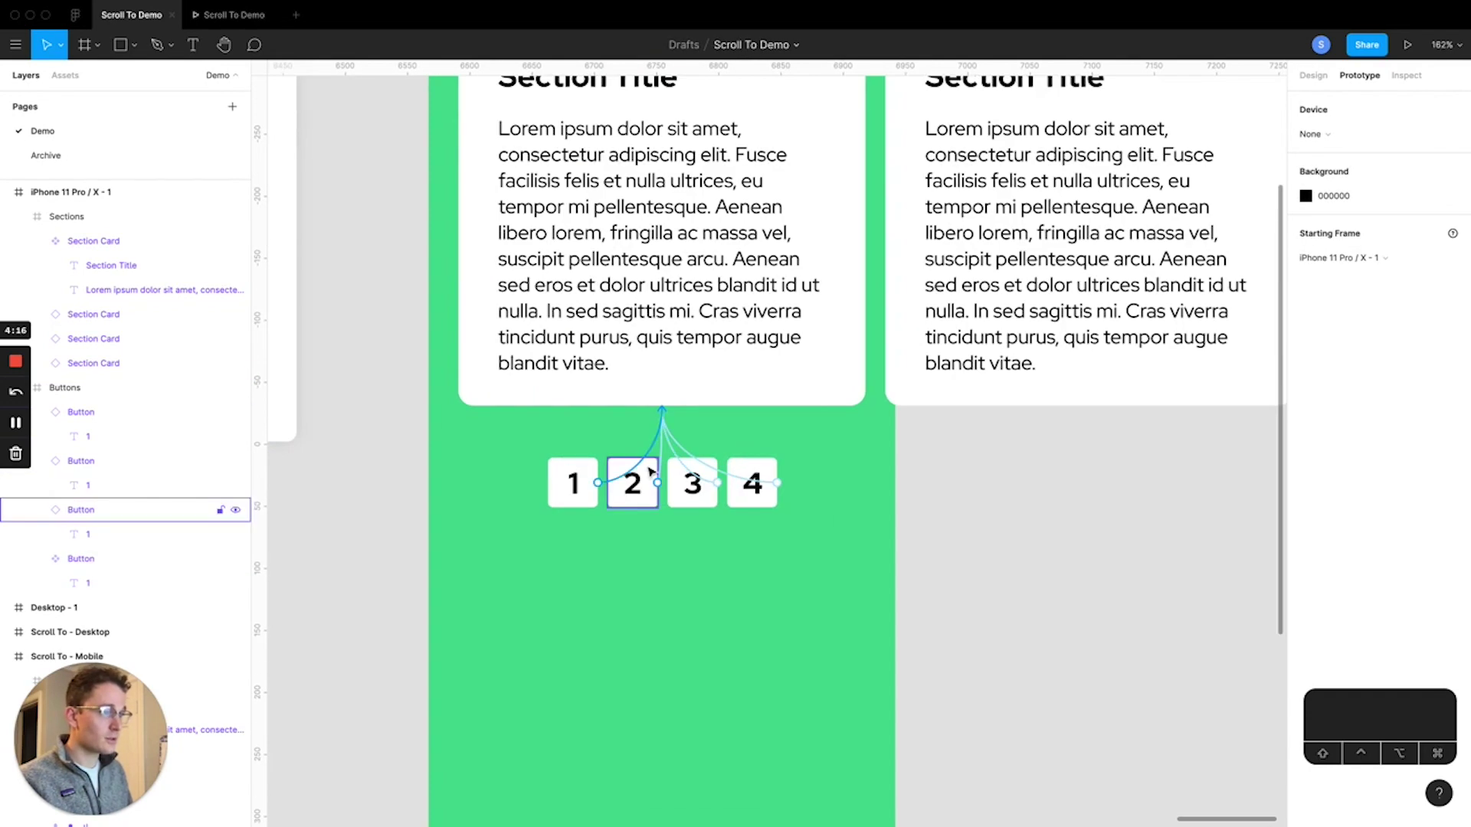
{"action": "left_click", "coordinate": [626, 502]}
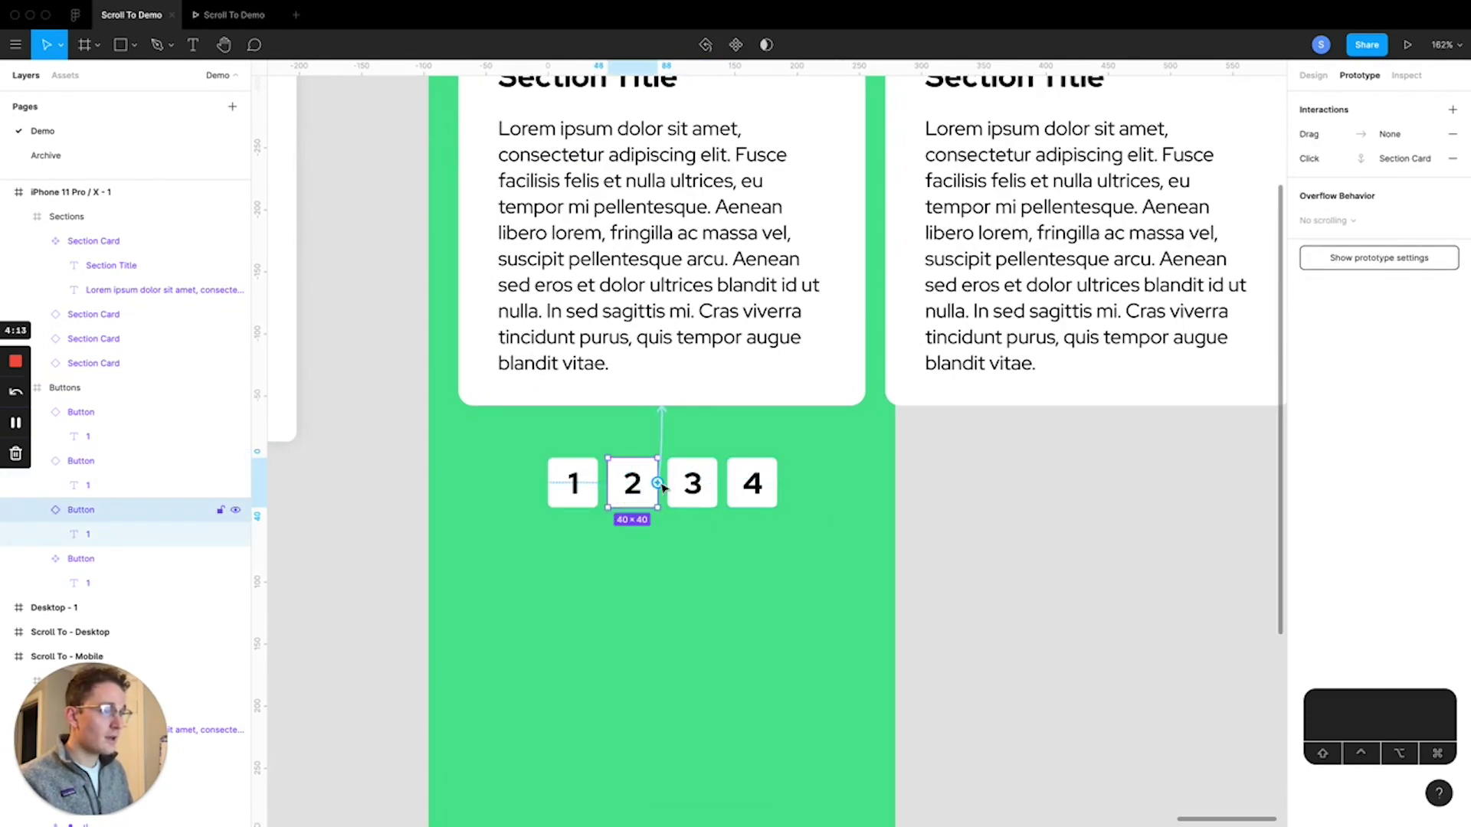
{"action": "left_click_drag", "start_coordinate": [663, 486], "coordinate": [1149, 406]}
{"action": "key", "text": "ctrl+z"}
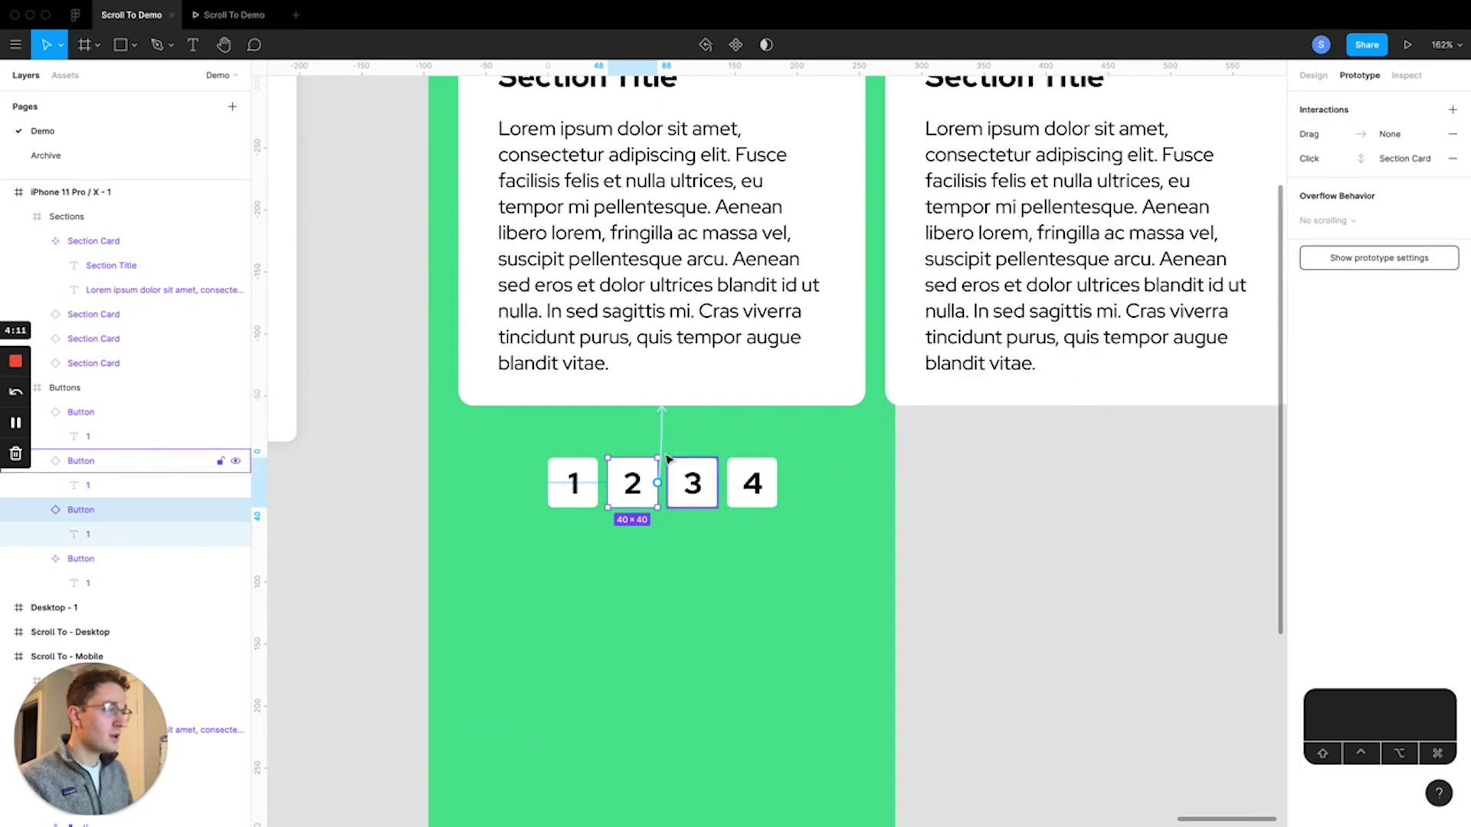
{"action": "left_click_drag", "start_coordinate": [665, 428], "coordinate": [1025, 404]}
{"action": "scroll", "coordinate": [476, 437], "scroll_direction": "down", "scroll_amount": 6}
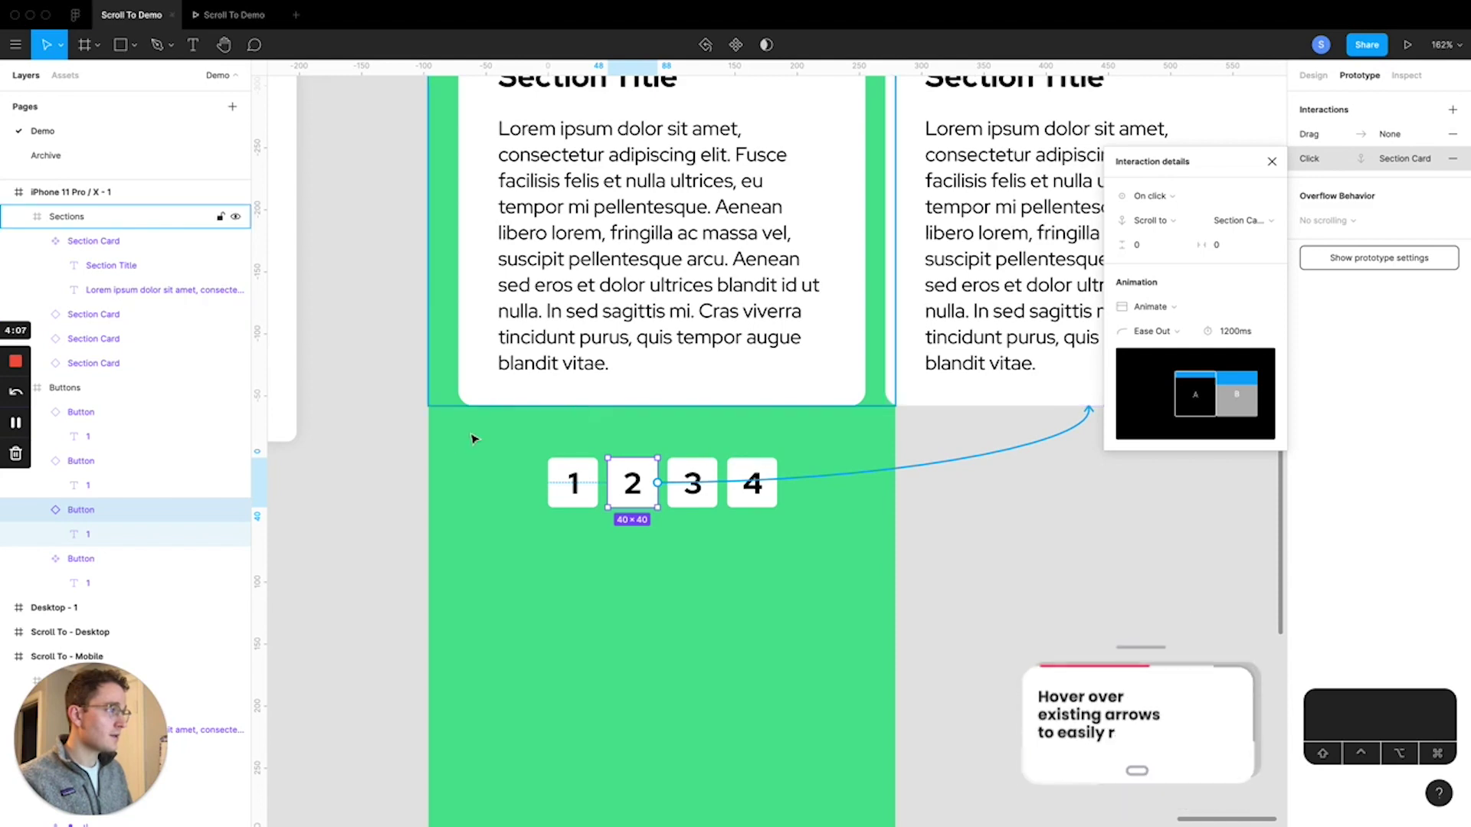
{"action": "left_click", "coordinate": [642, 548]}
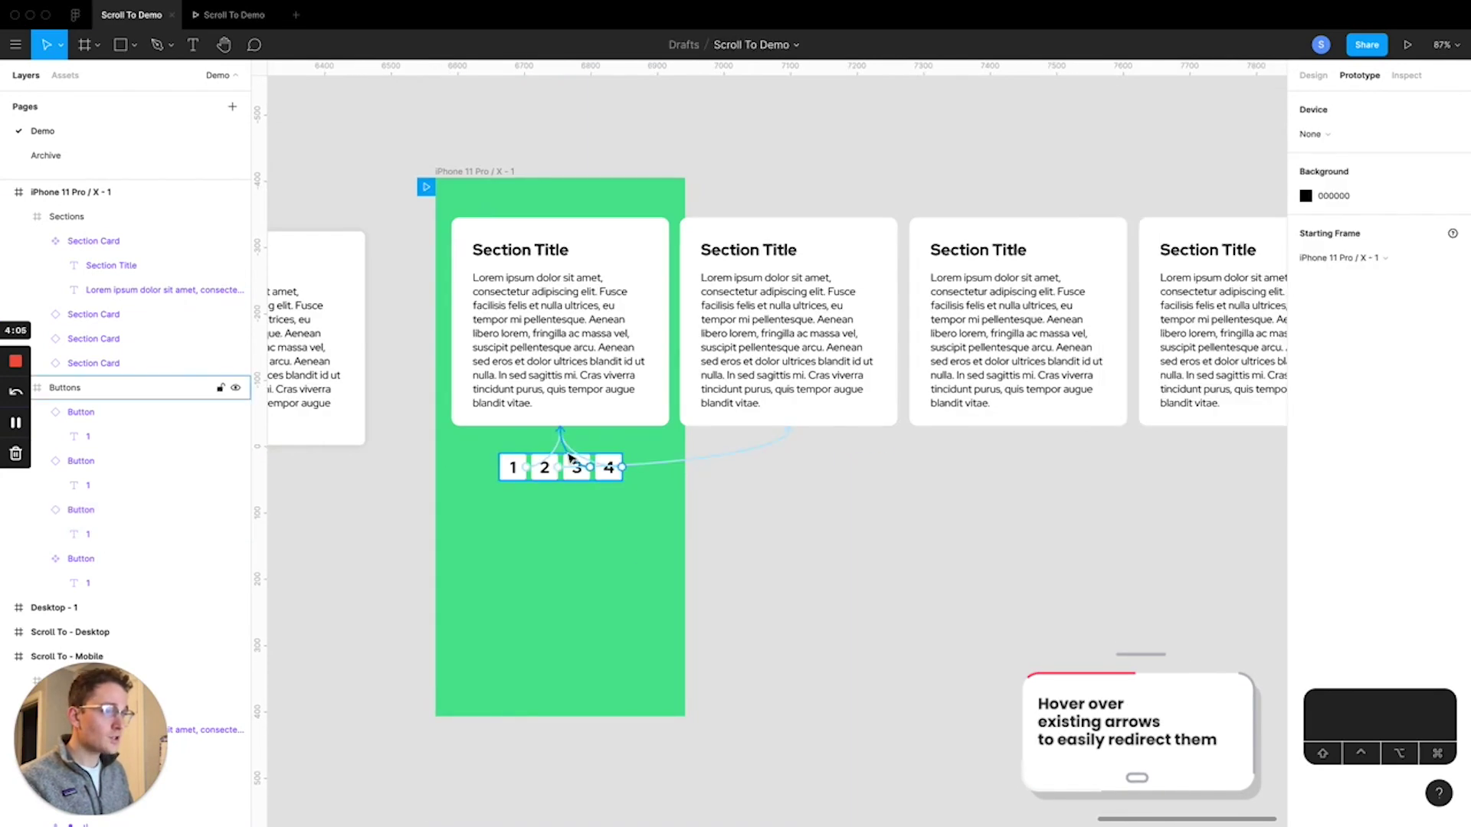
- Redirect button 3's scroll connection to the third section card and button 4's to the fourth
{"action": "left_click_drag", "start_coordinate": [576, 453], "coordinate": [936, 431]}
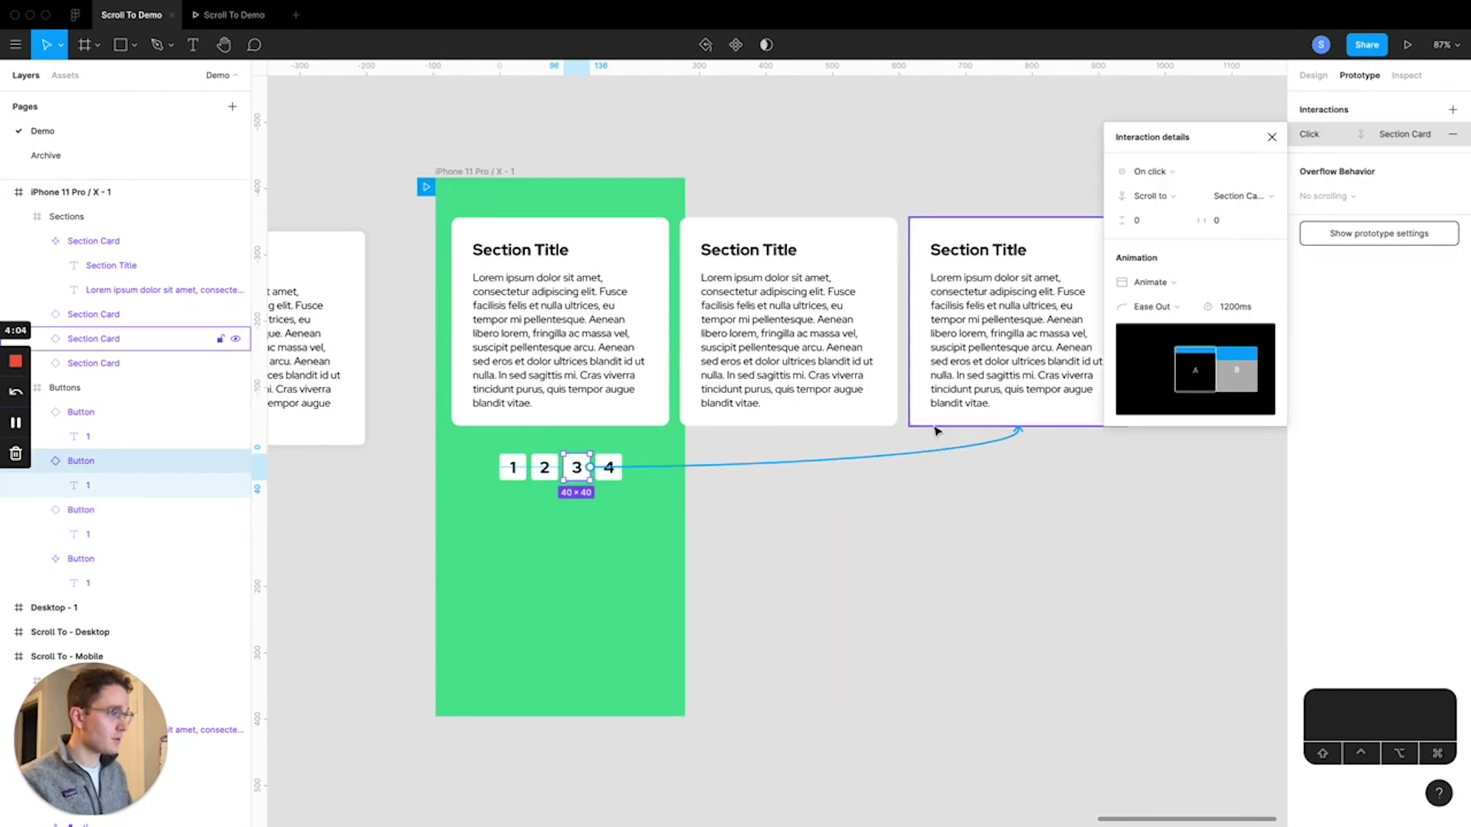
{"action": "left_click", "coordinate": [642, 506]}
{"action": "left_click_drag", "start_coordinate": [576, 453], "coordinate": [1076, 427]}
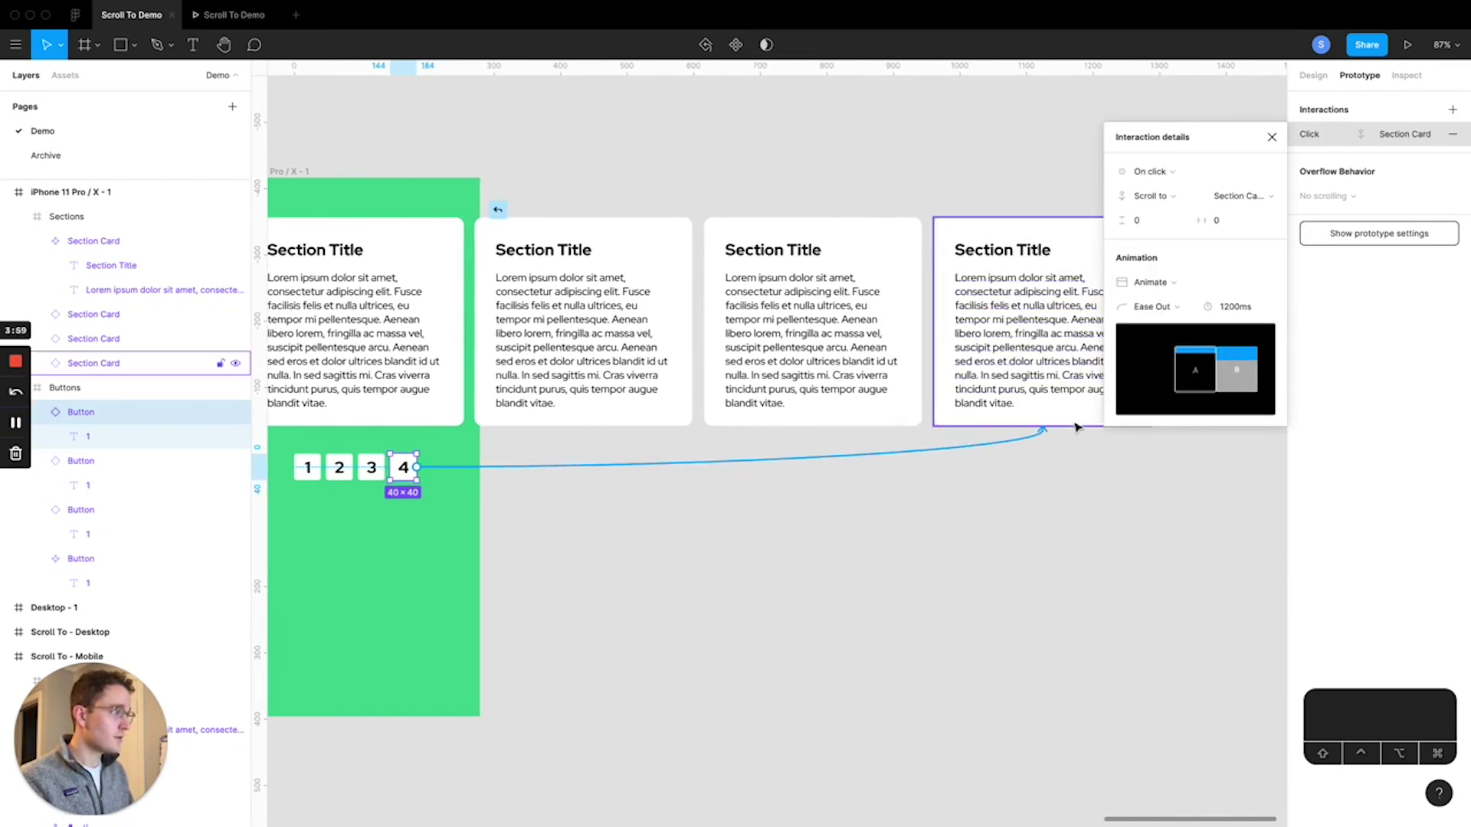
{"action": "left_click", "coordinate": [1270, 138]}
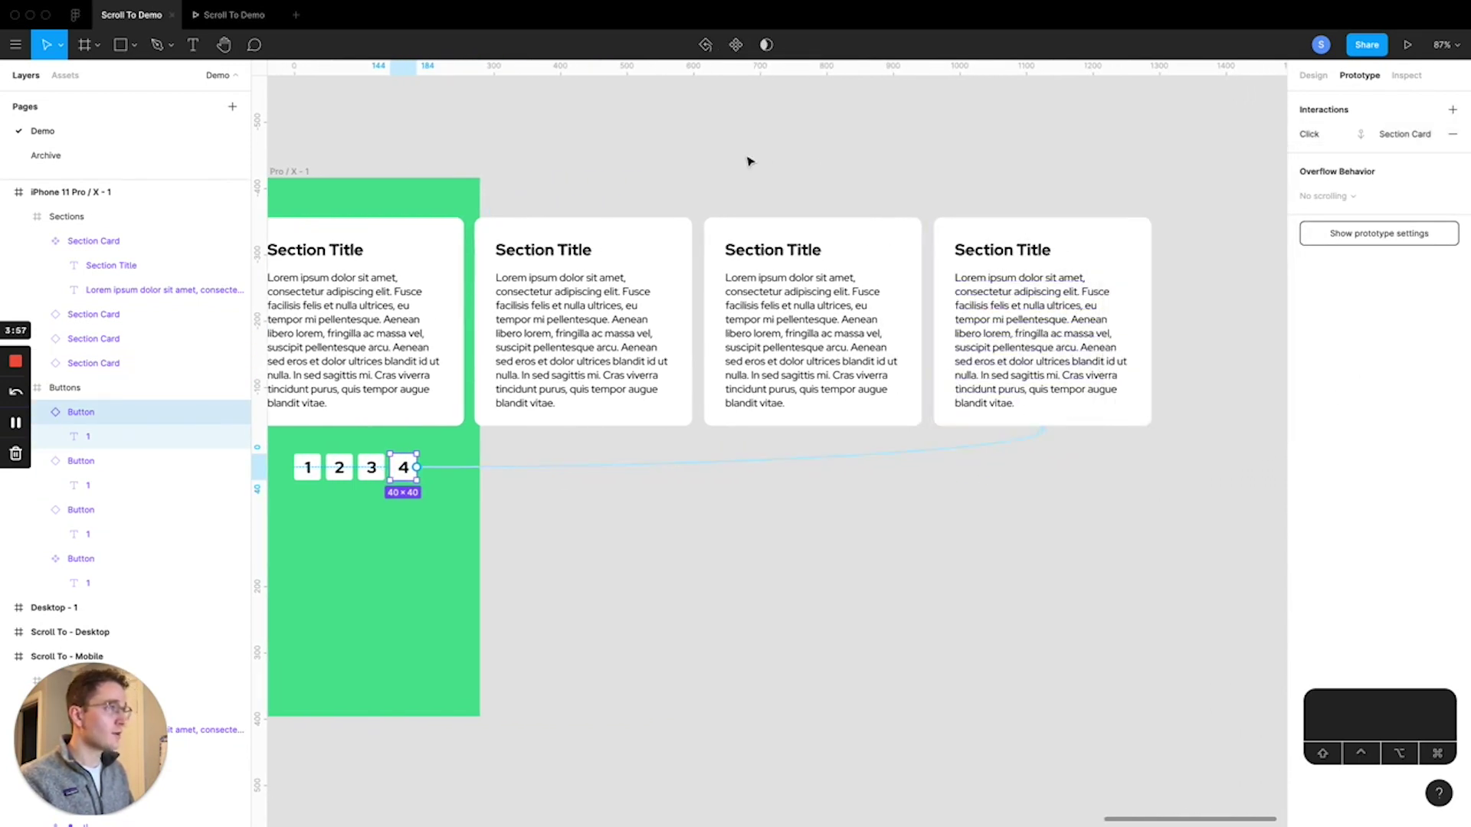
{"action": "left_click", "coordinate": [768, 122]}
{"action": "scroll", "coordinate": [768, 122], "scroll_direction": "left", "scroll_amount": 5}
- Test the four numbered buttons and horizontal swiping of the cards in the prototype preview
{"action": "left_click", "coordinate": [255, 18]}
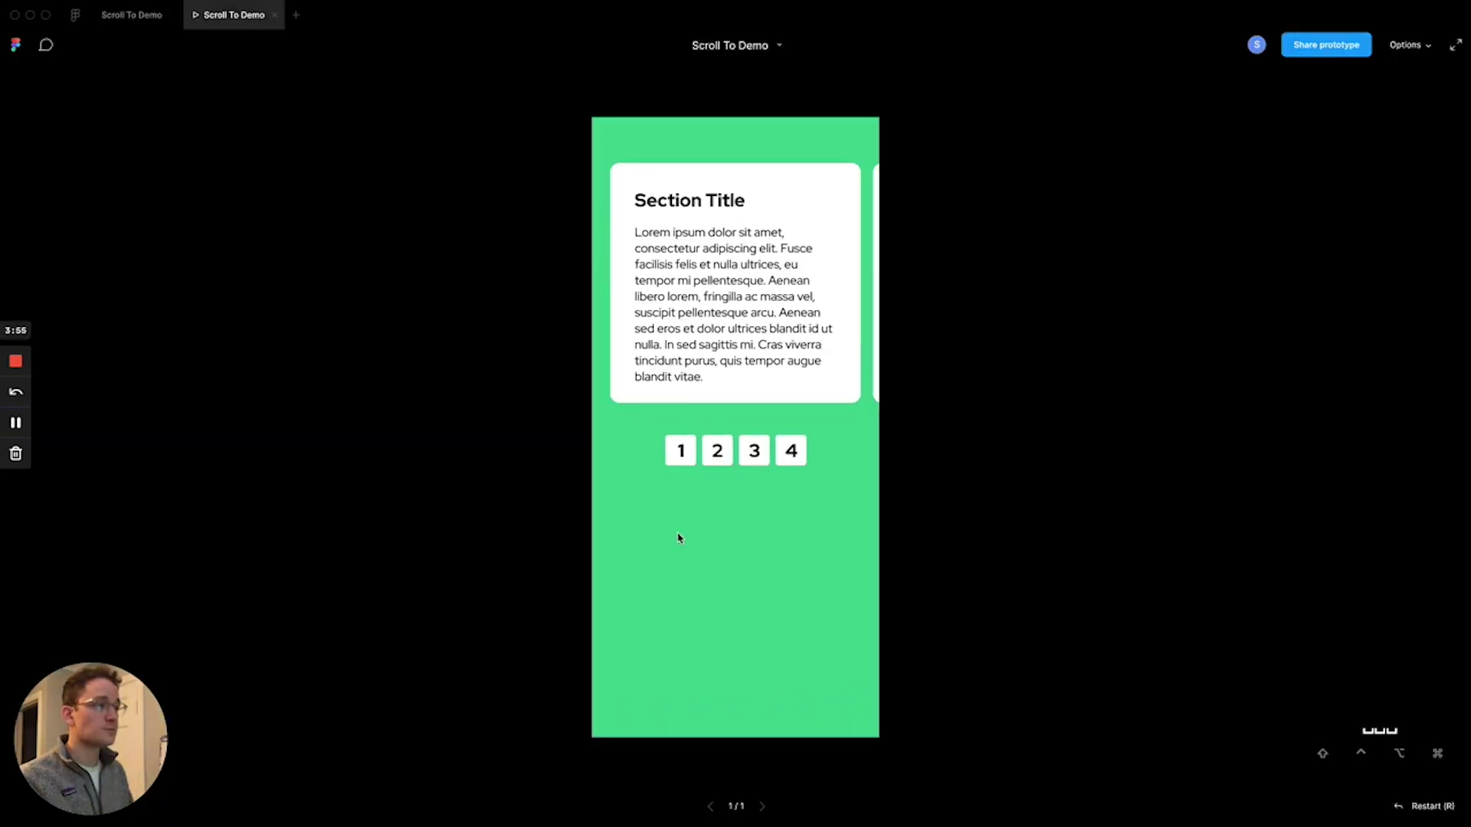
{"action": "left_click", "coordinate": [719, 460]}
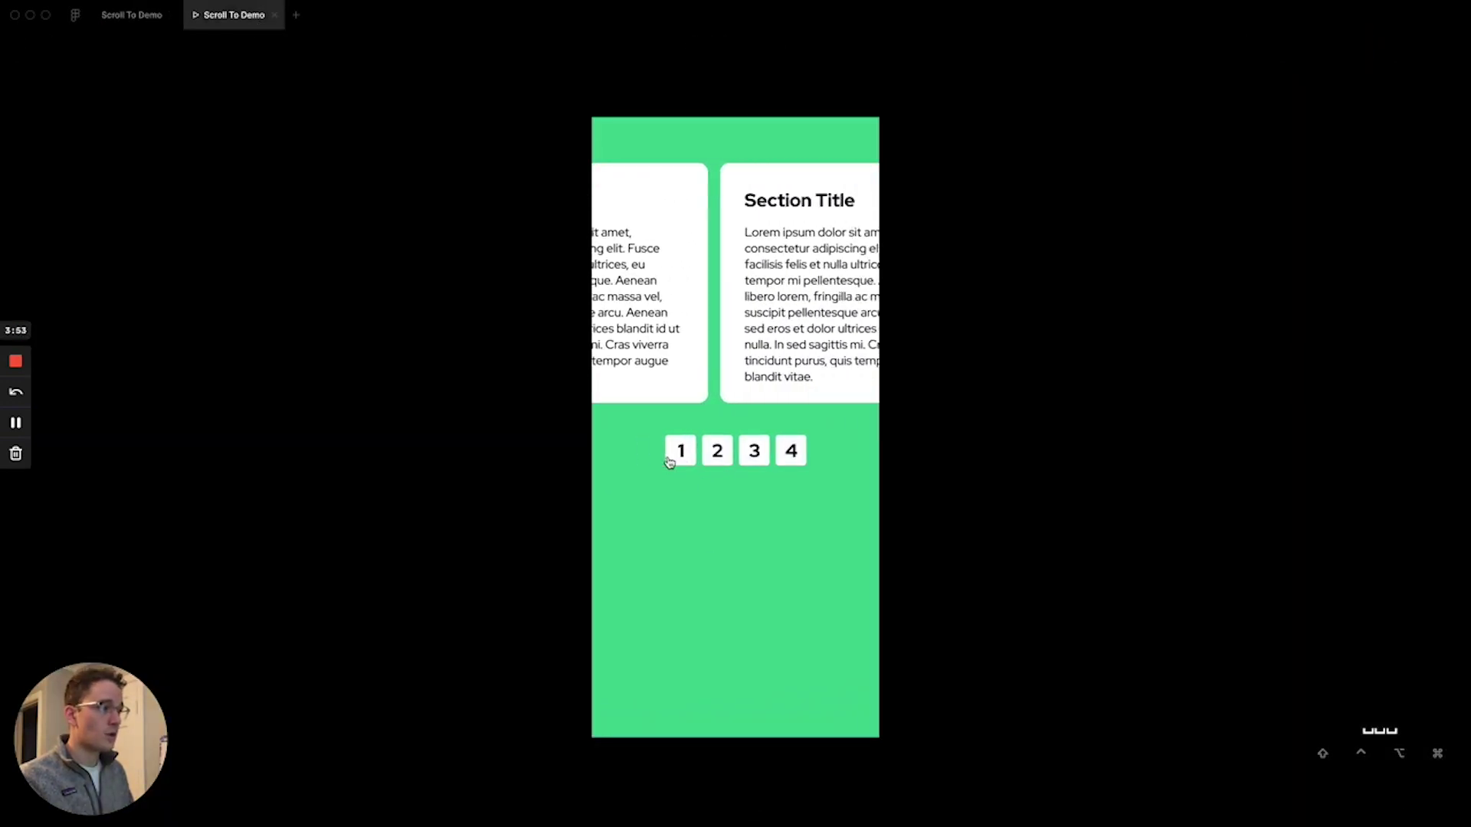
{"action": "left_click", "coordinate": [681, 458]}
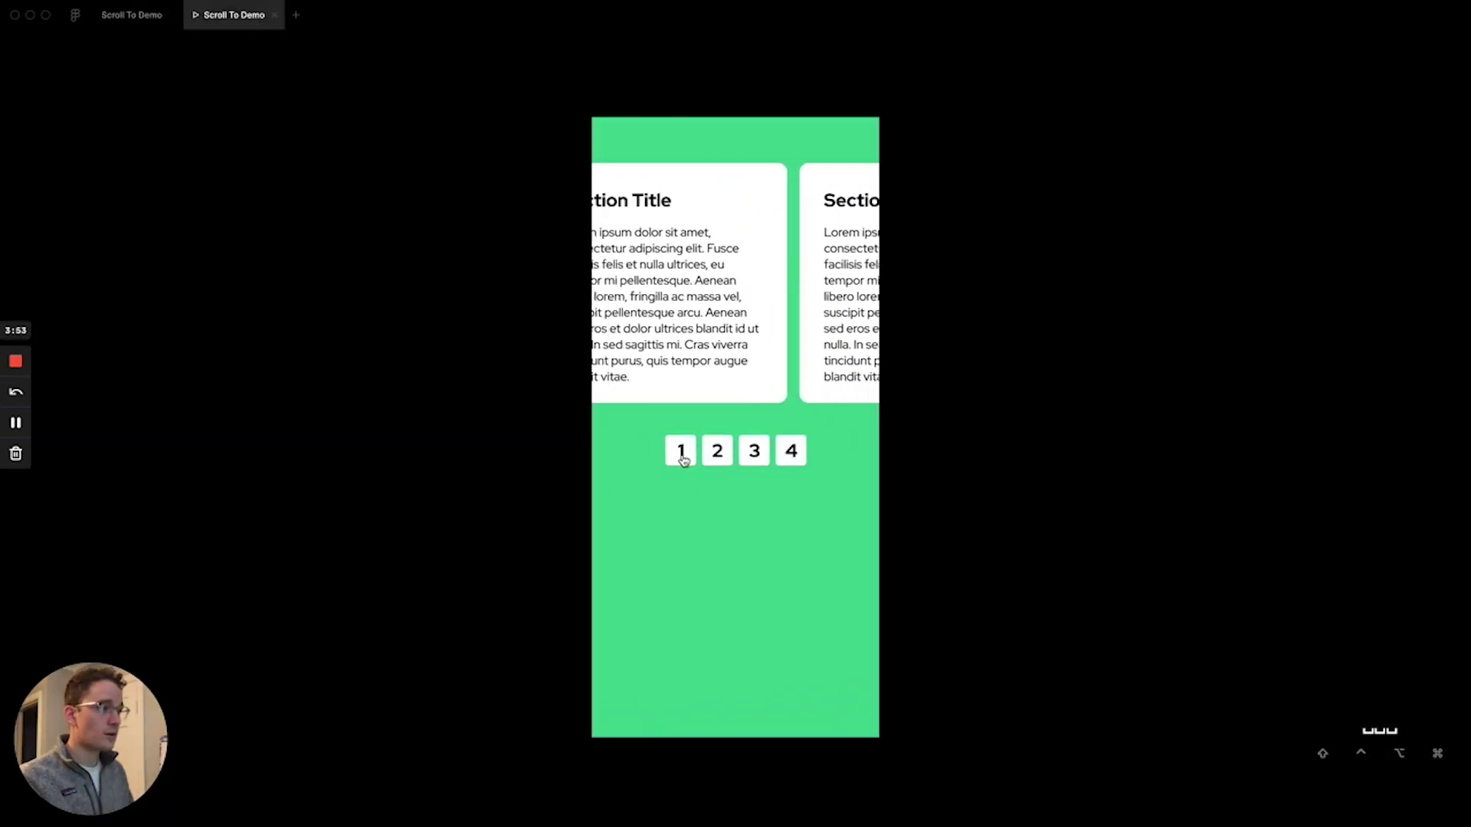
{"action": "left_click", "coordinate": [720, 458]}
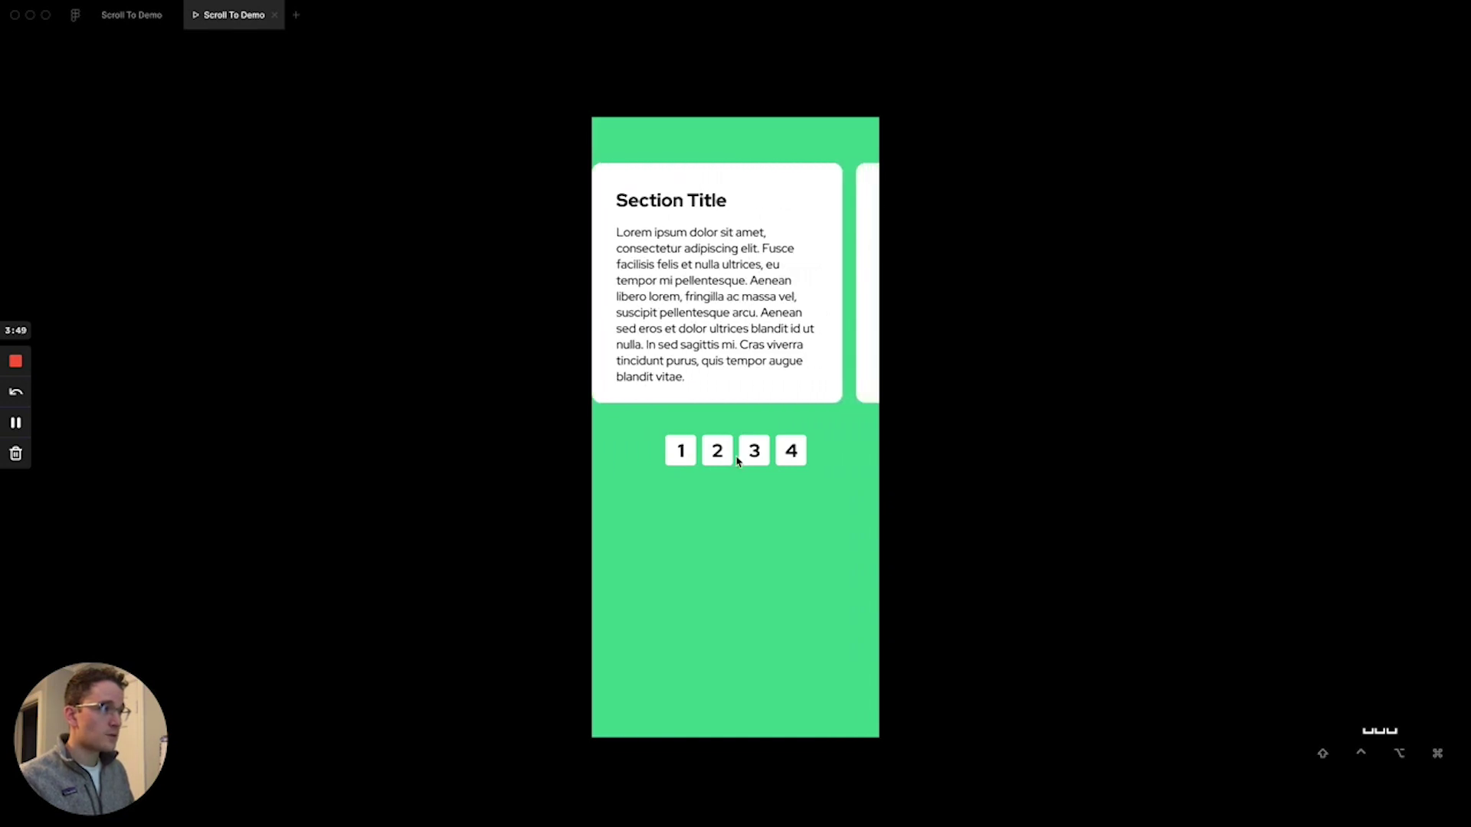
{"action": "left_click", "coordinate": [750, 458]}
{"action": "left_click", "coordinate": [793, 452]}
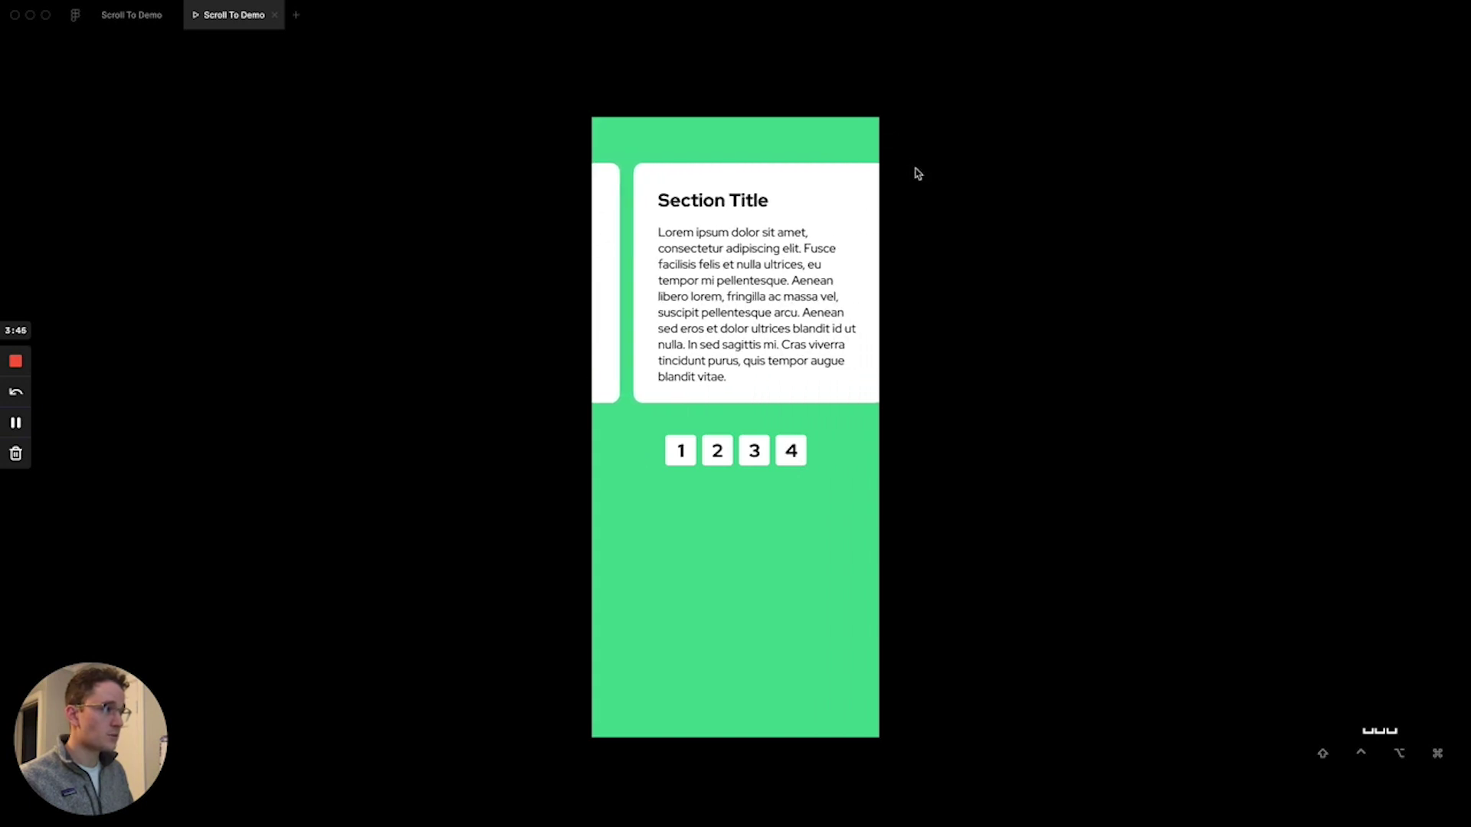
{"action": "left_click", "coordinate": [760, 449]}
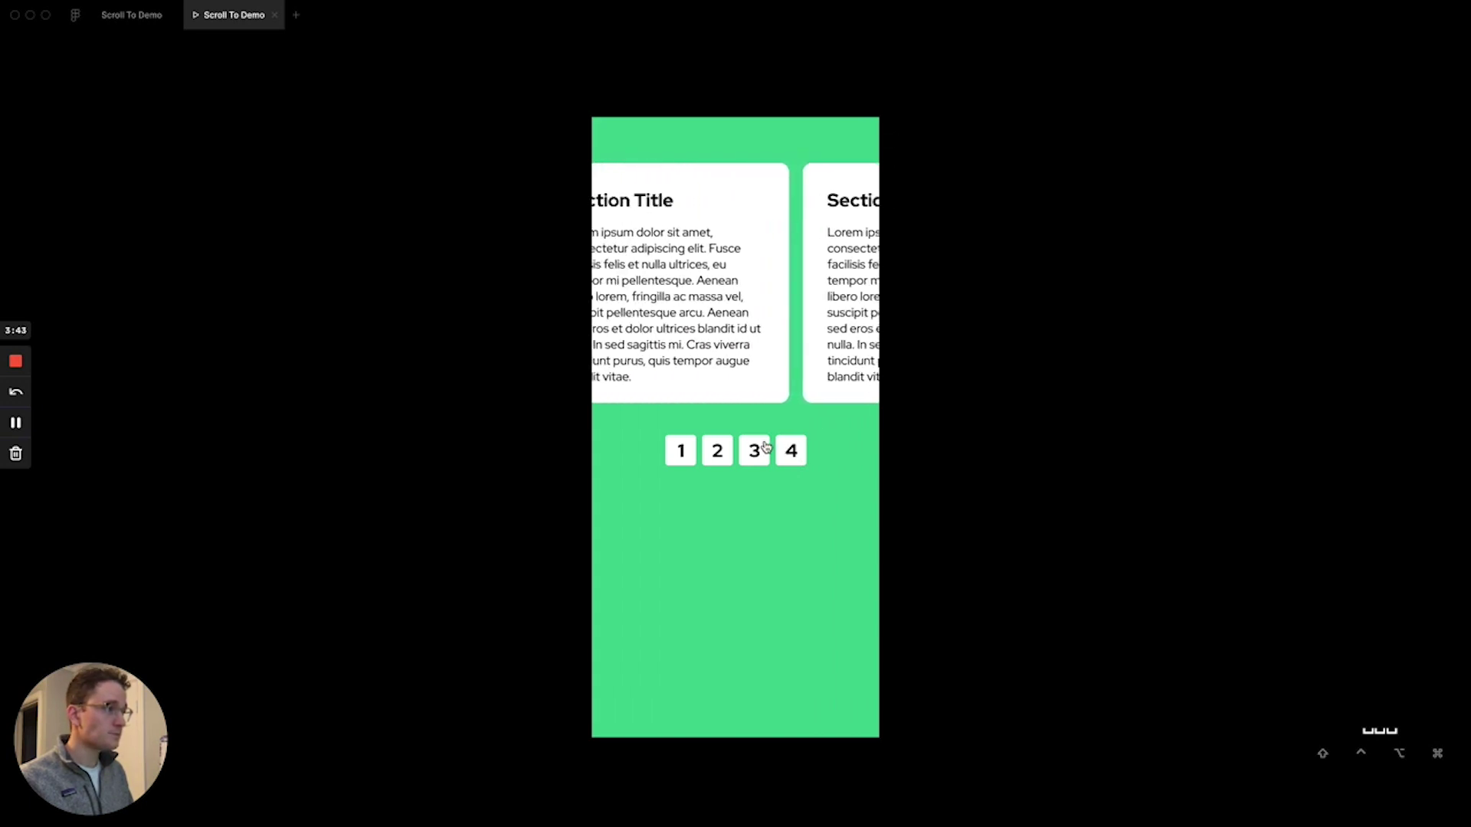
{"action": "left_click", "coordinate": [719, 453]}
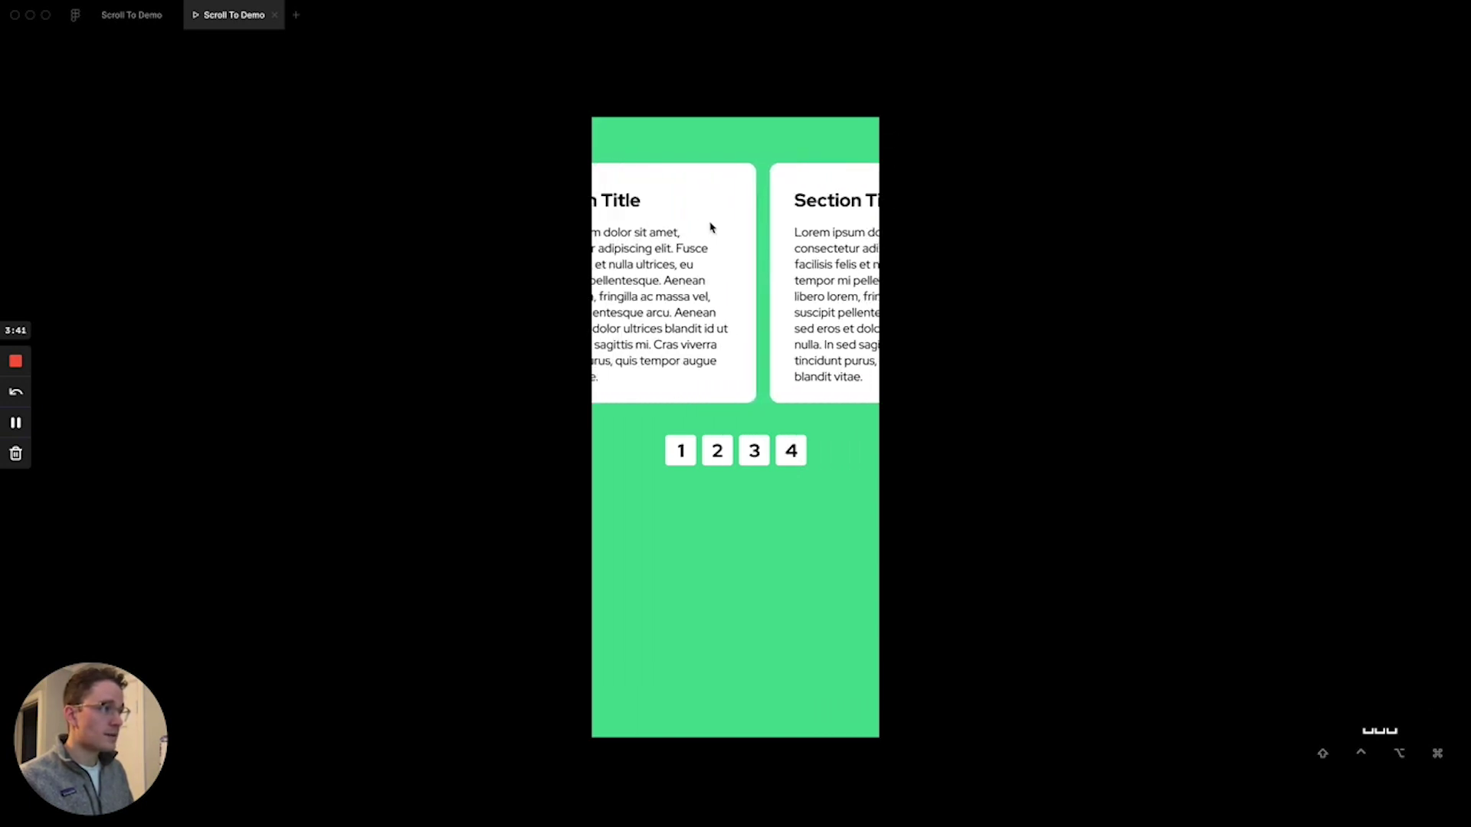
{"action": "left_click", "coordinate": [678, 462]}
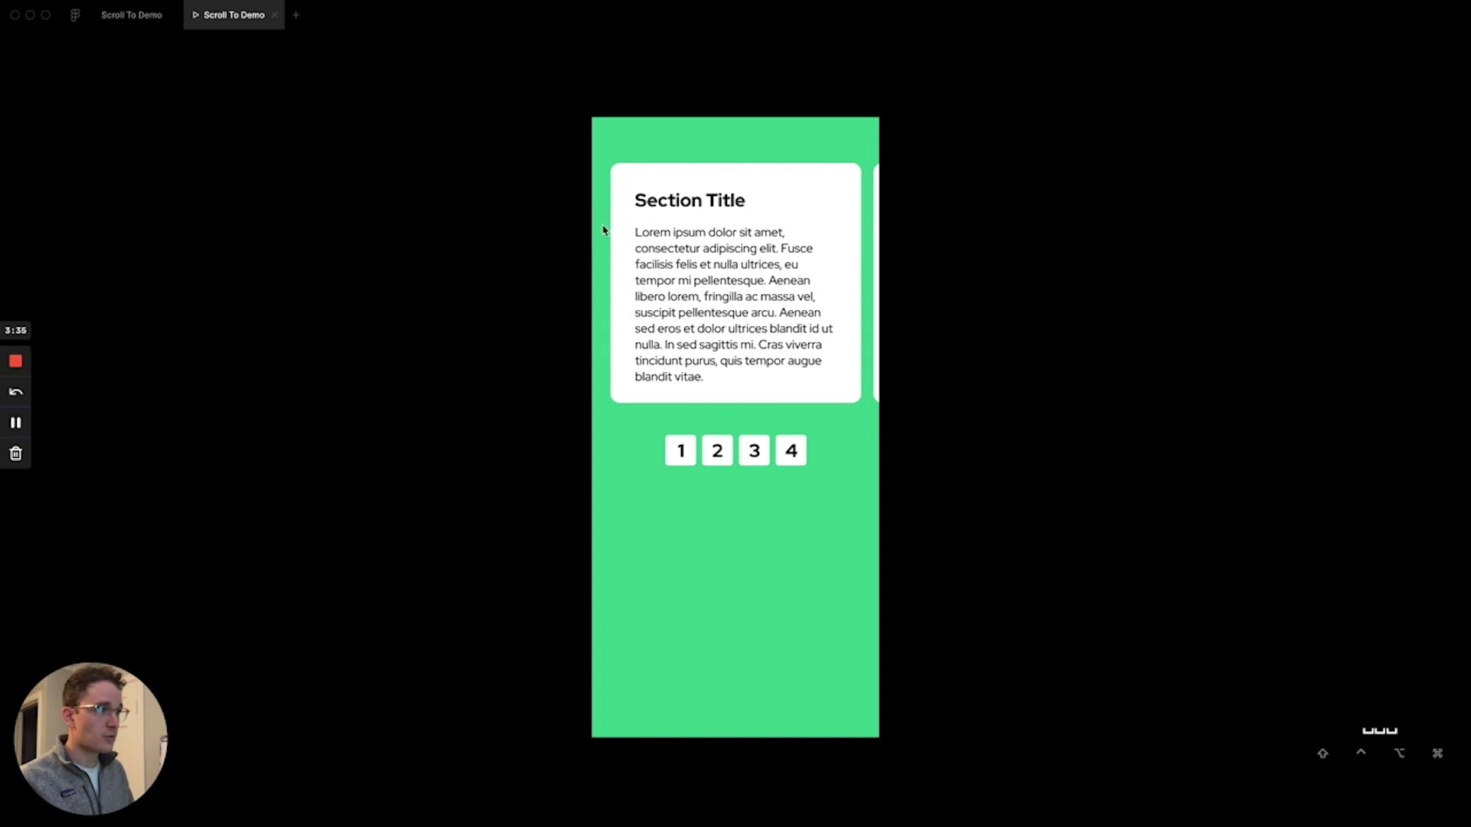
{"action": "left_click_drag", "start_coordinate": [872, 227], "coordinate": [650, 268]}
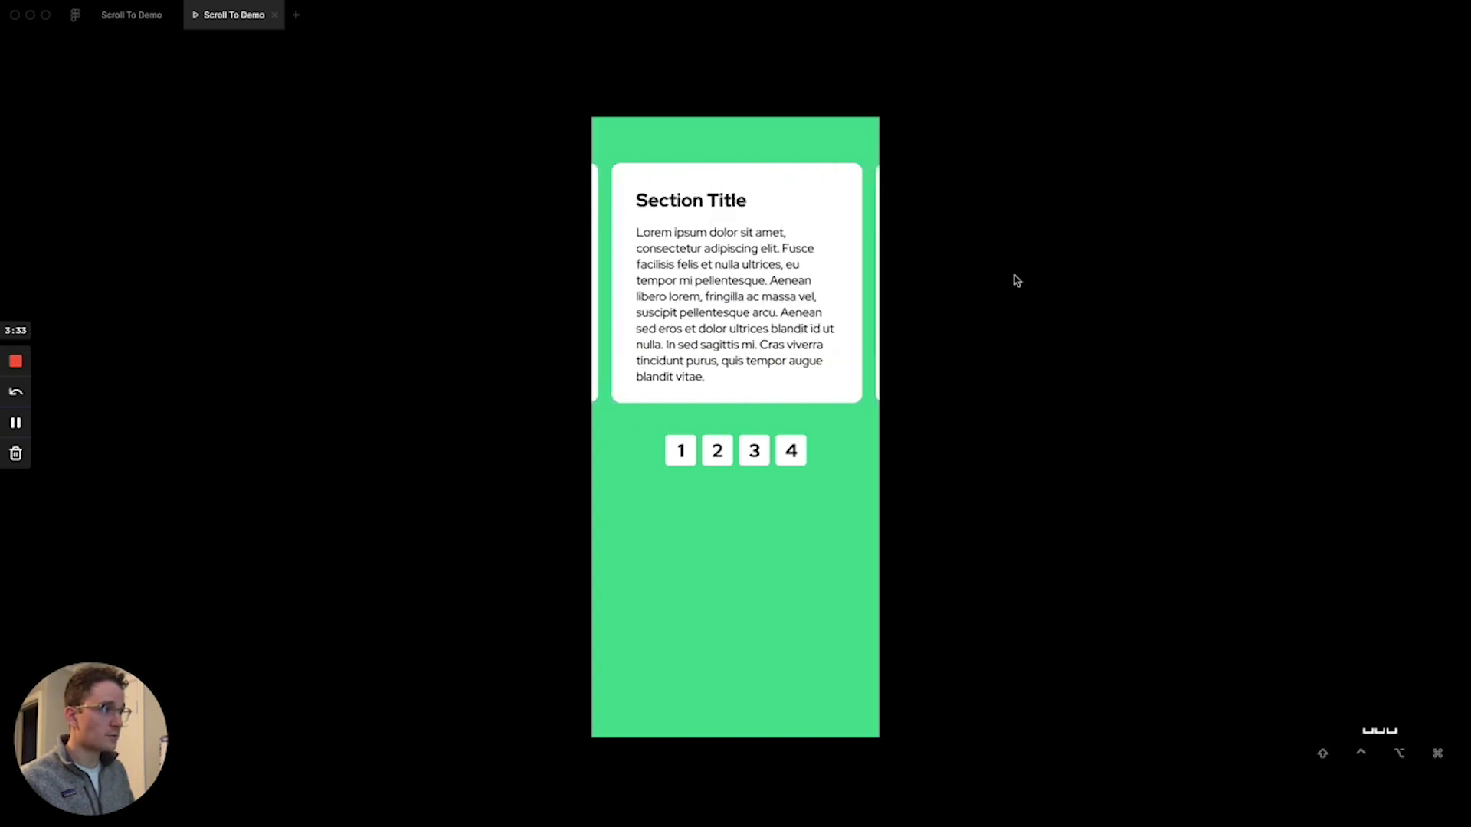
- Return to the design file and set the X-offset of button 1's Scroll To interaction to -24
{"action": "left_click", "coordinate": [137, 17]}
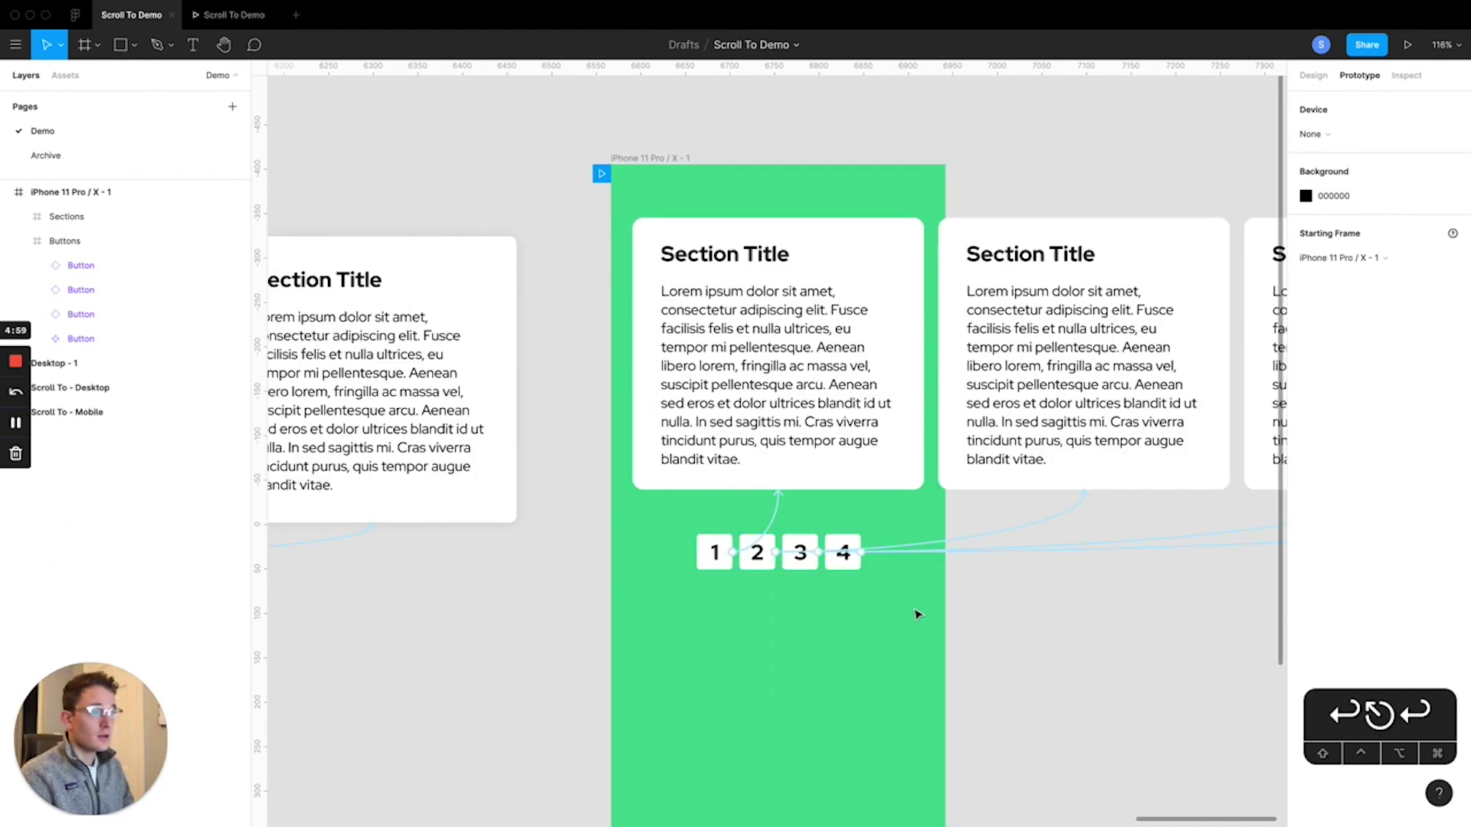
{"action": "left_click", "coordinate": [742, 561]}
{"action": "left_click", "coordinate": [720, 560]}
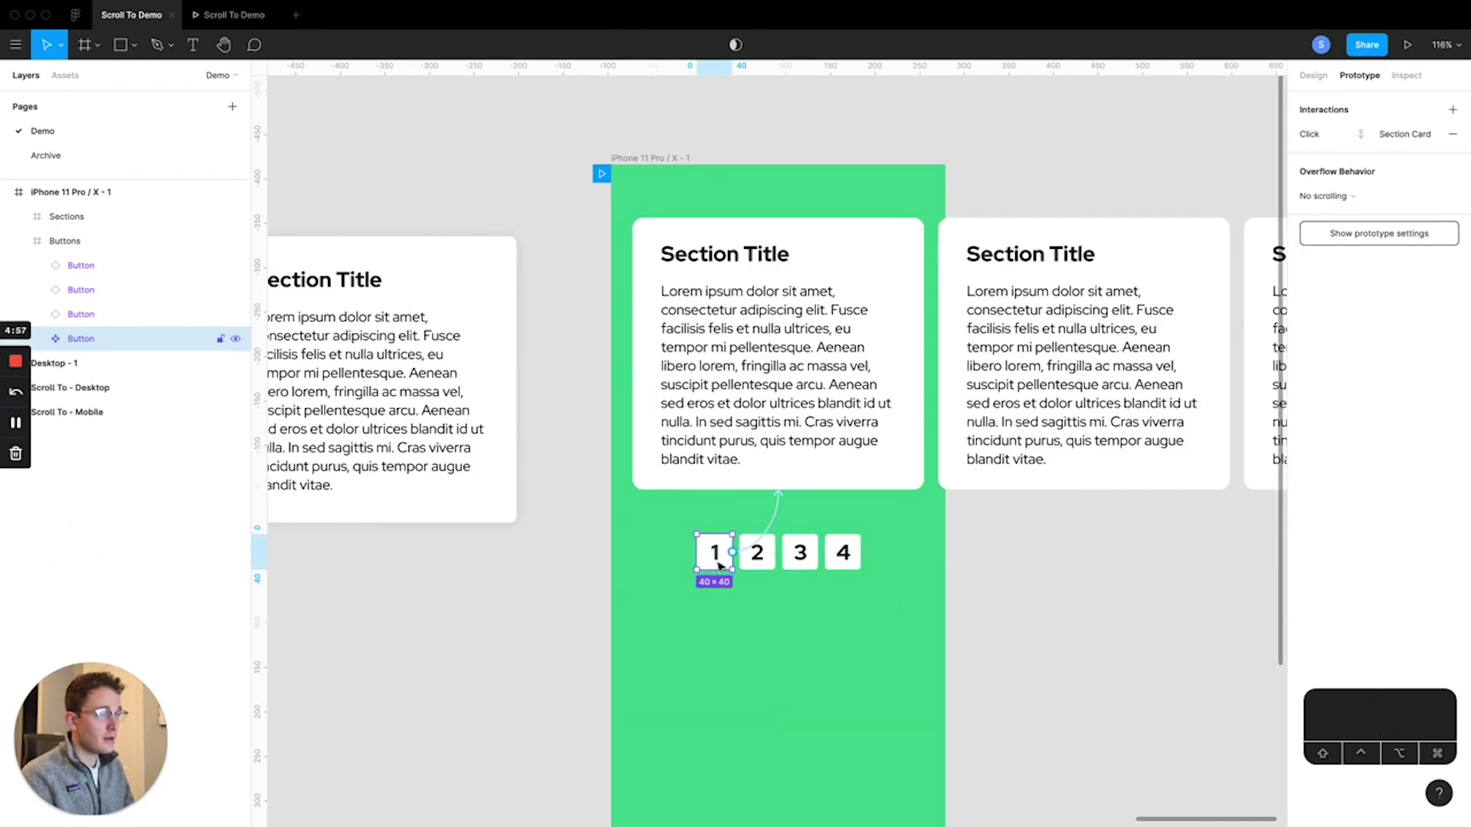
{"action": "left_click", "coordinate": [775, 524]}
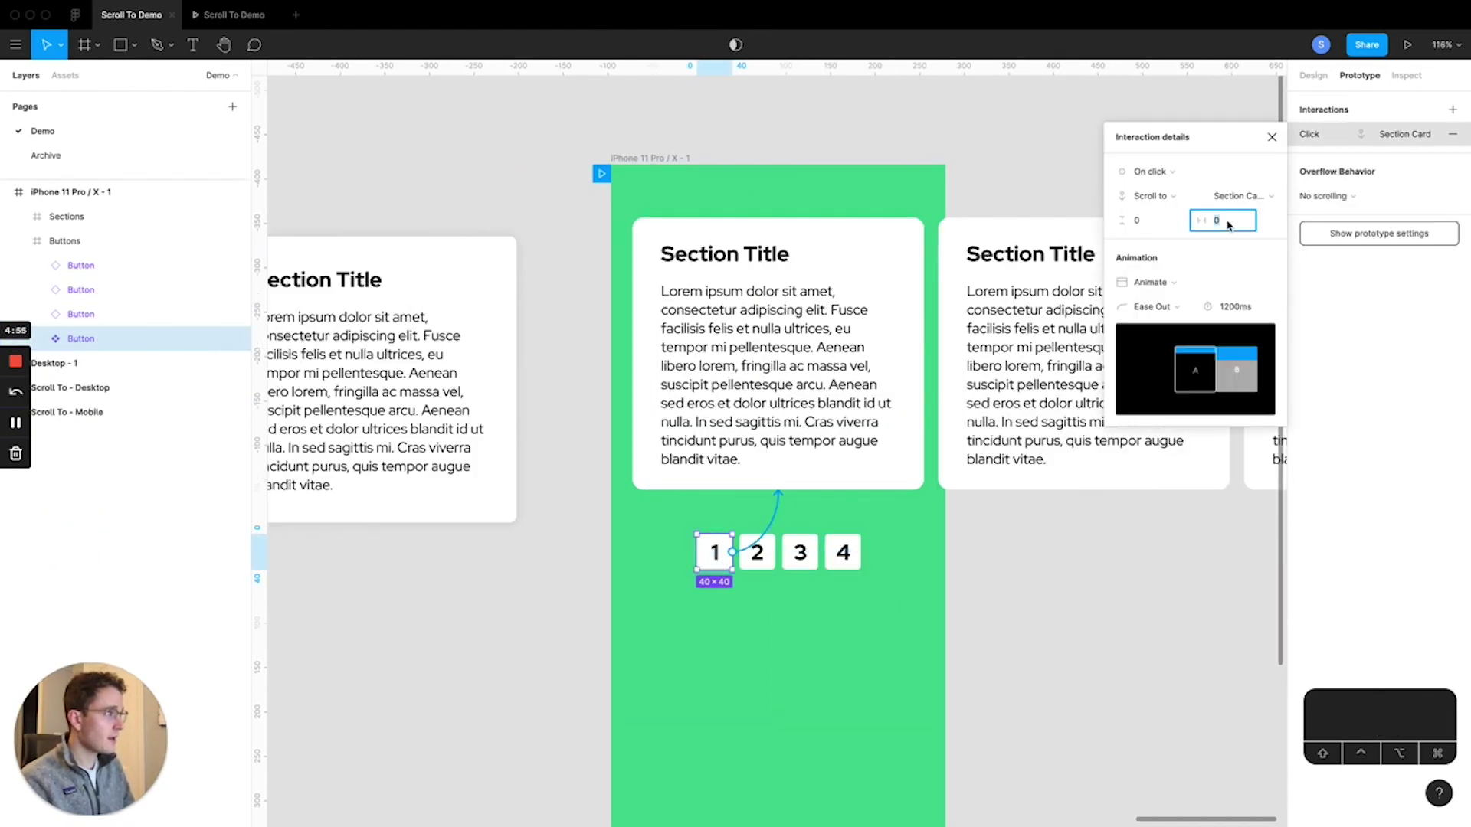
{"action": "type", "text": "-24"}
{"action": "key", "text": "Return"}
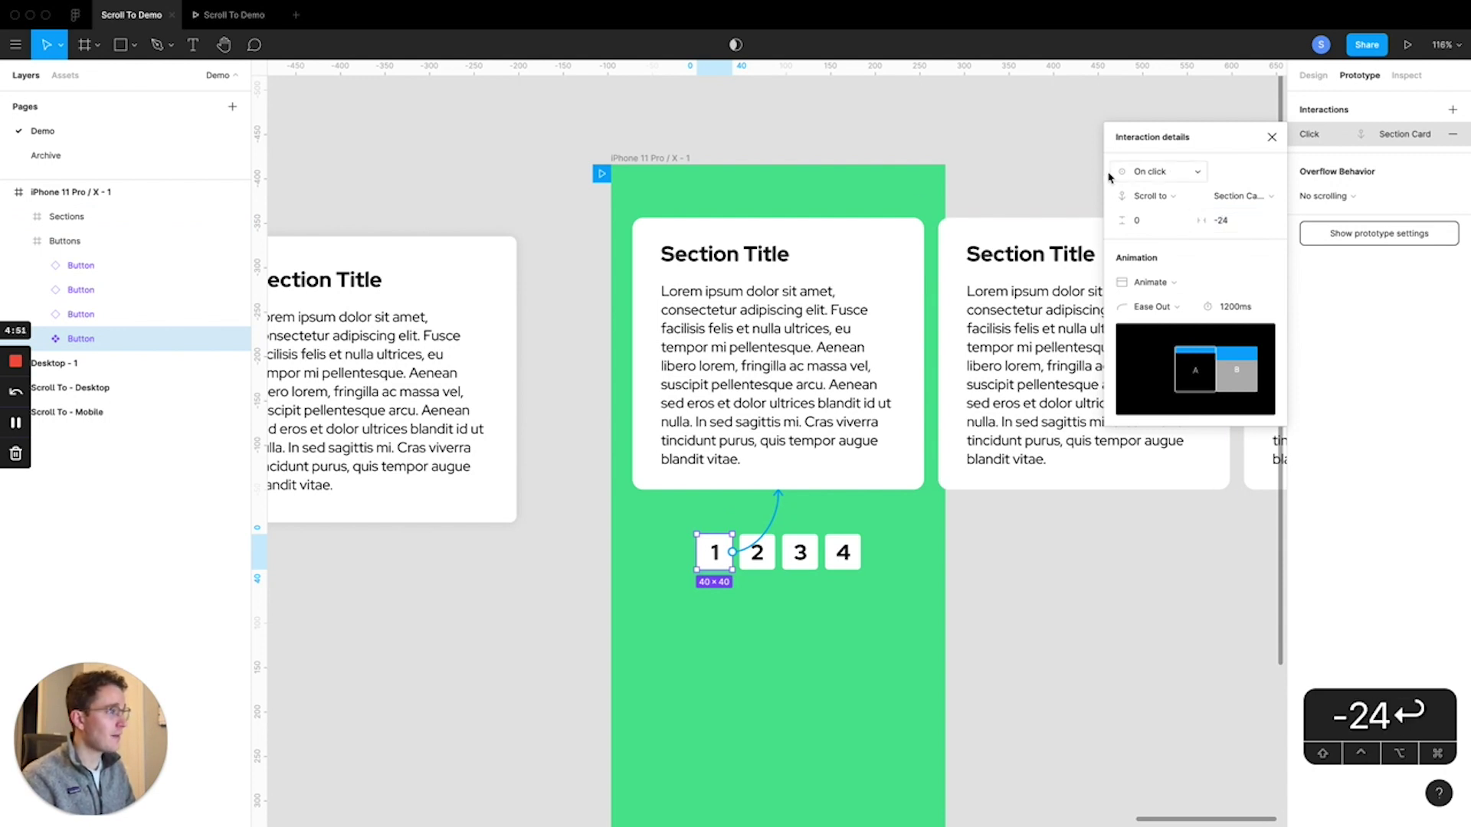
{"action": "left_click", "coordinate": [923, 593]}
- Check the X-offset in the Scroll To interaction details of button 3 and button 1
{"action": "left_click", "coordinate": [793, 564]}
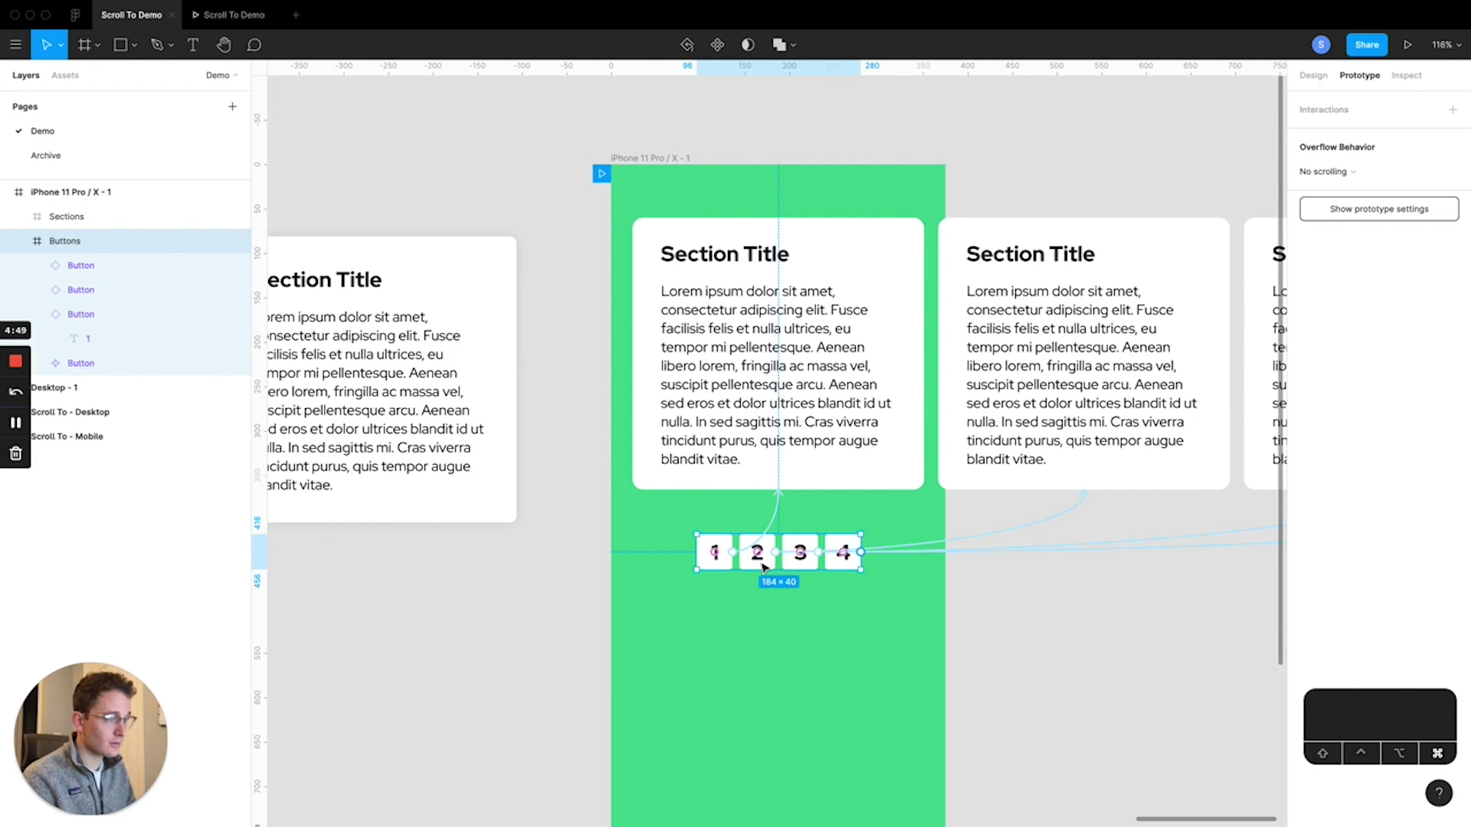
{"action": "left_click", "coordinate": [922, 551]}
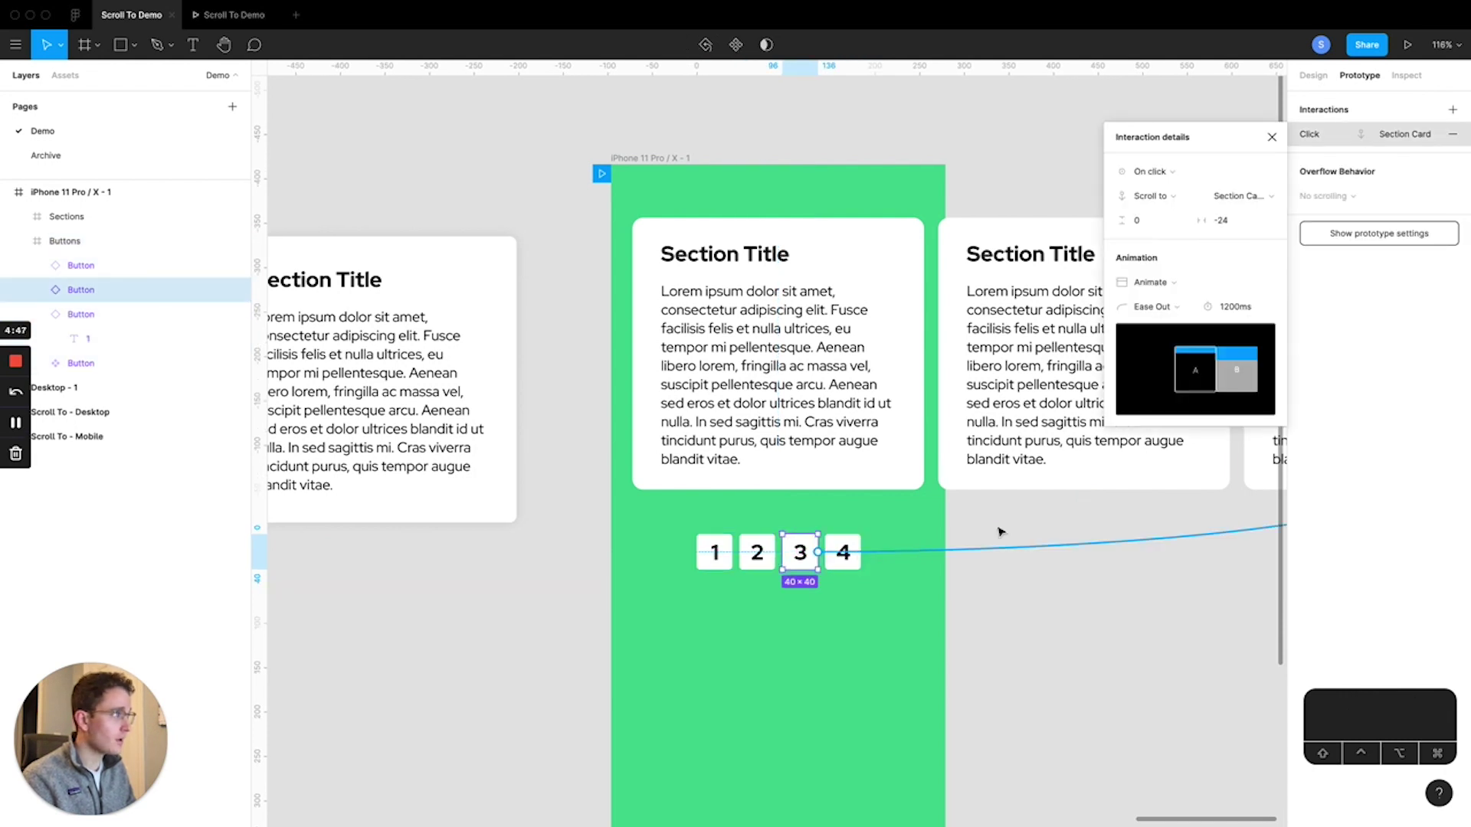
{"action": "left_click", "coordinate": [717, 555]}
{"action": "left_click", "coordinate": [776, 521]}
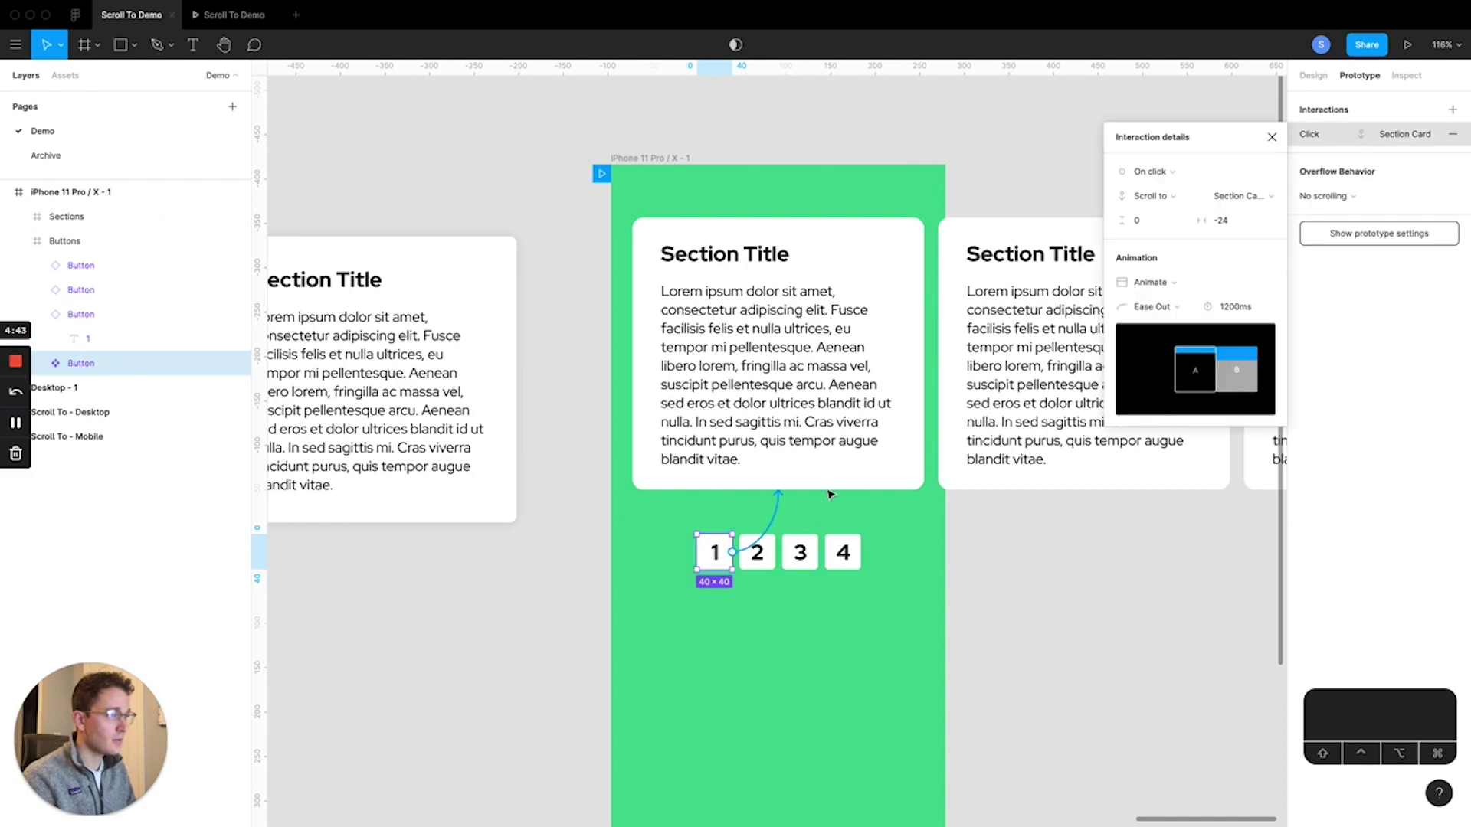
- Set the animation duration of button 1's Scroll To interaction to 300 ms and open the prototype preview
{"action": "type", "text": "300"}
{"action": "key", "text": "Return"}
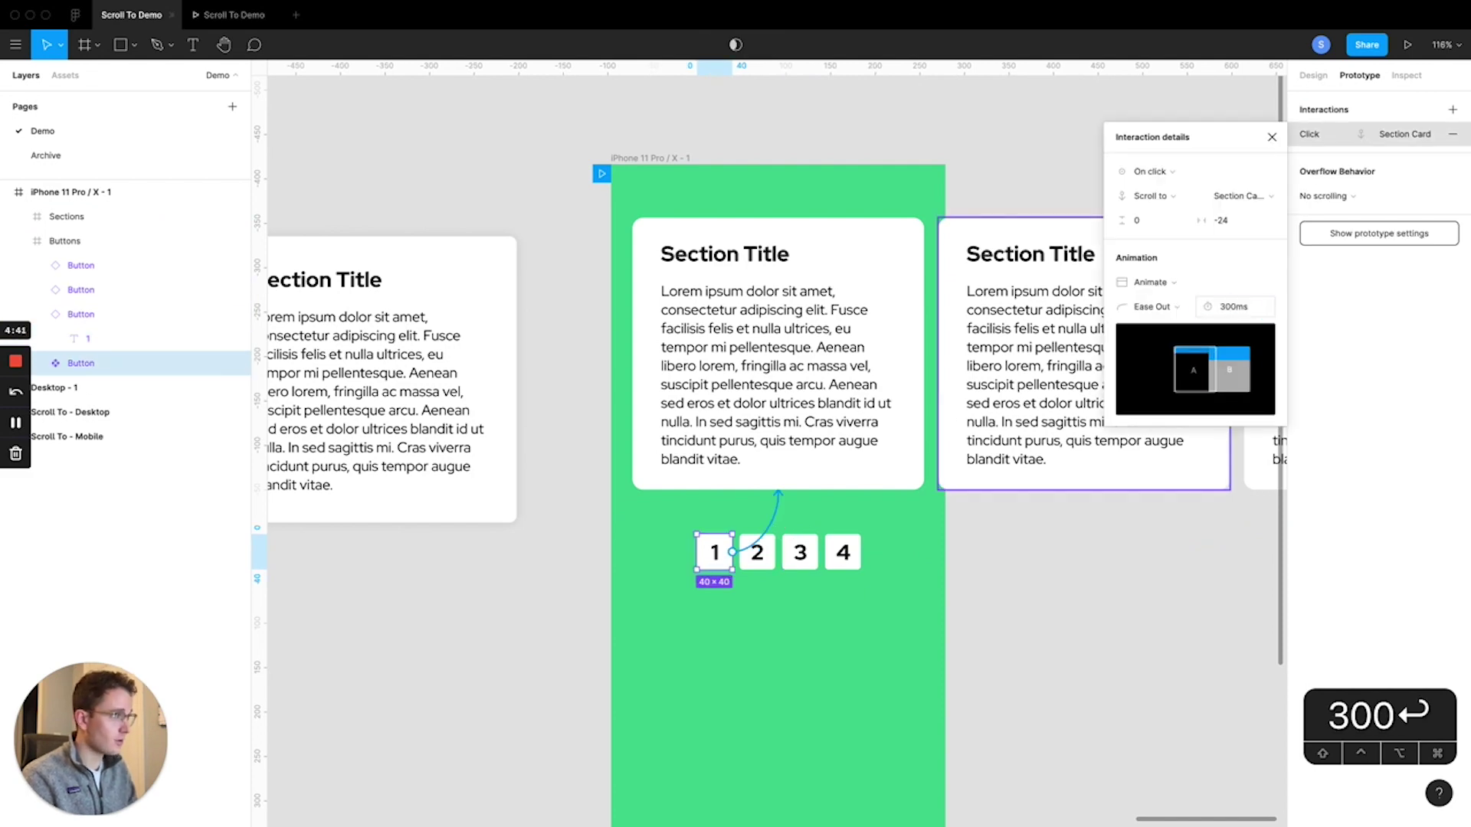
{"action": "left_click", "coordinate": [1407, 45]}
{"action": "left_click", "coordinate": [1094, 276]}
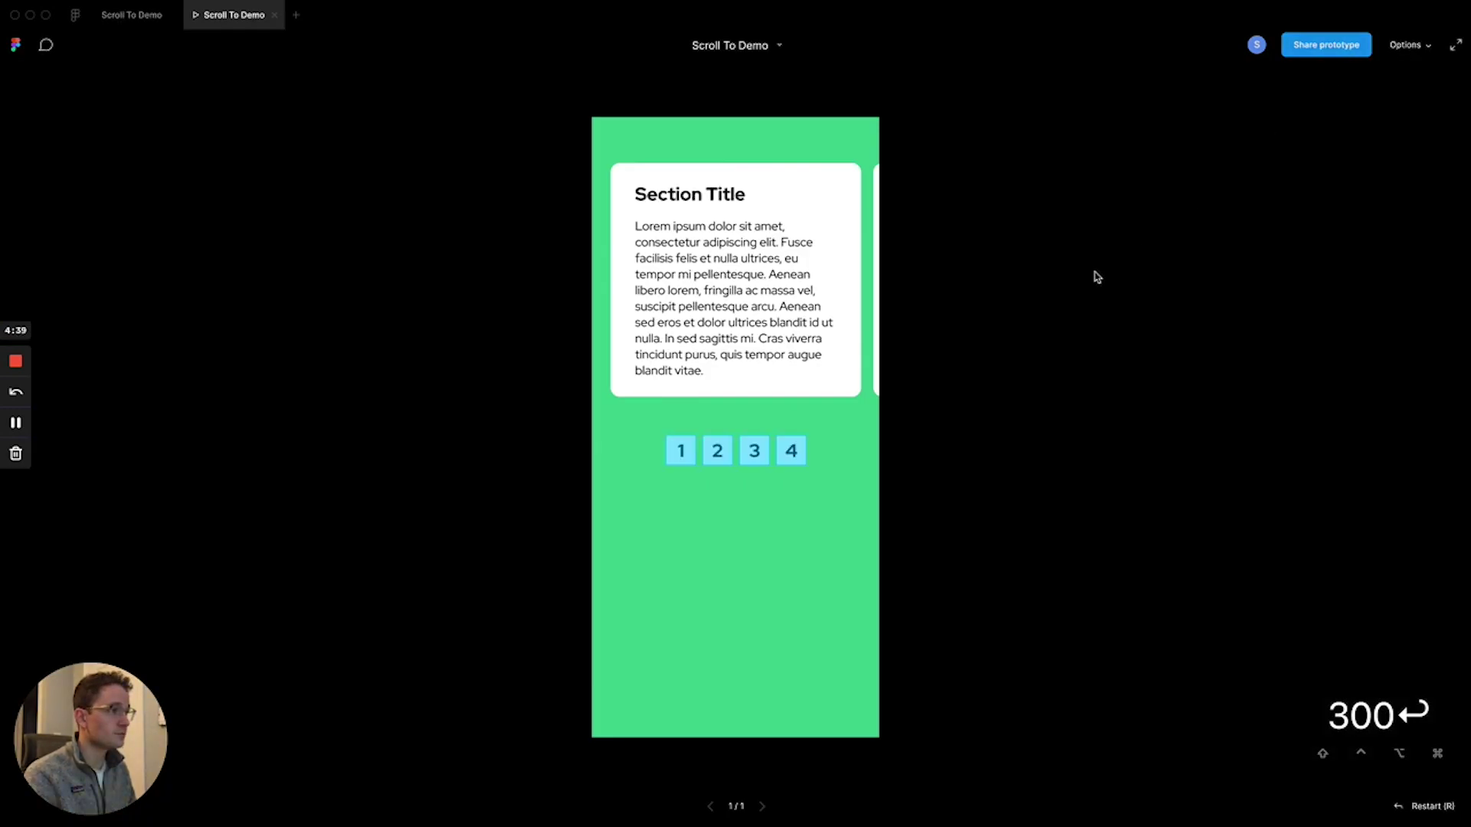
- Test the scrolling of the numbered buttons and swipe the cards horizontally as far as the last one
{"action": "left_click", "coordinate": [711, 456]}
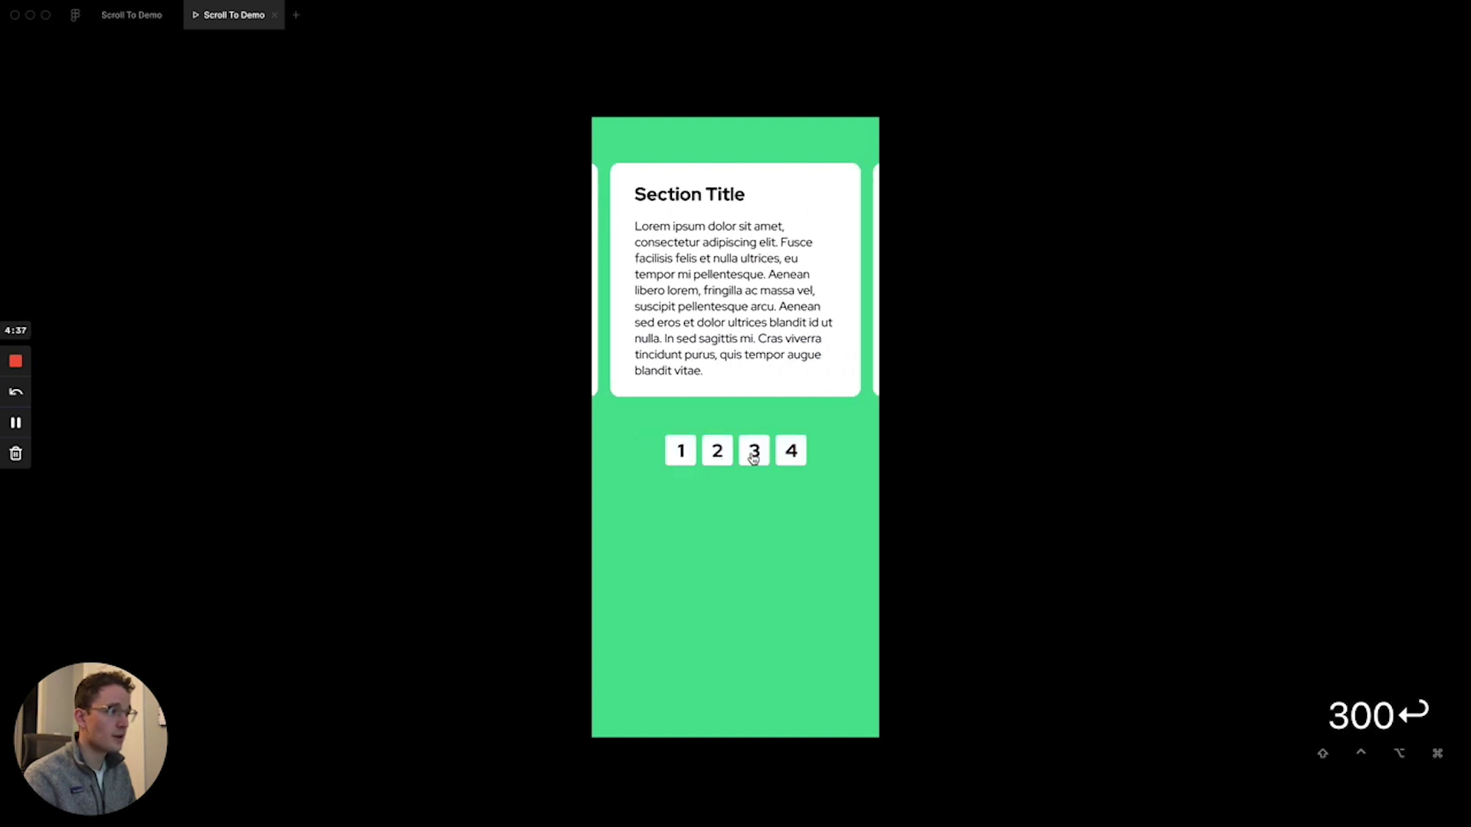
{"action": "left_click", "coordinate": [796, 454]}
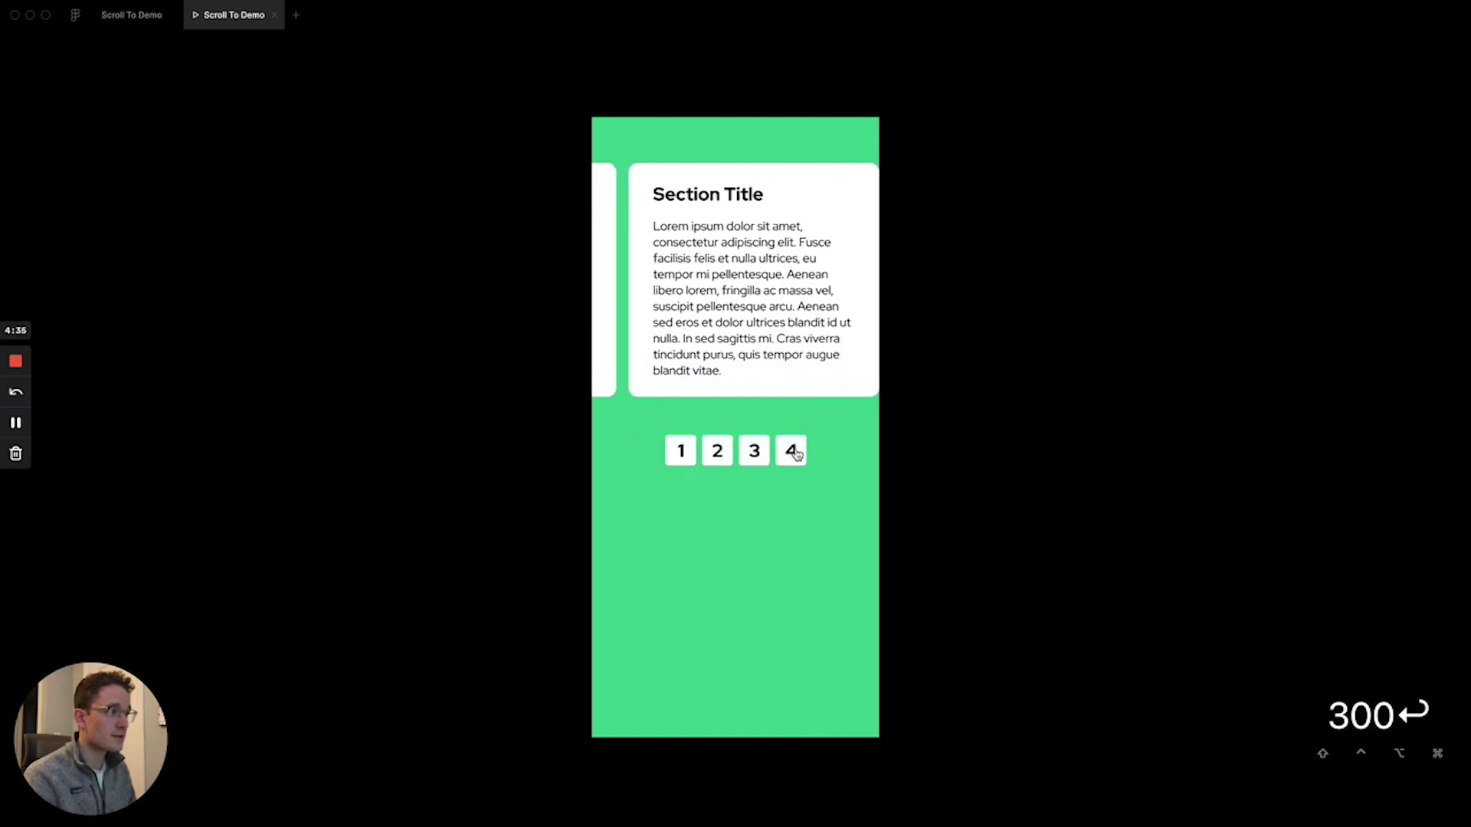
{"action": "left_click", "coordinate": [765, 454]}
{"action": "left_click", "coordinate": [723, 455]}
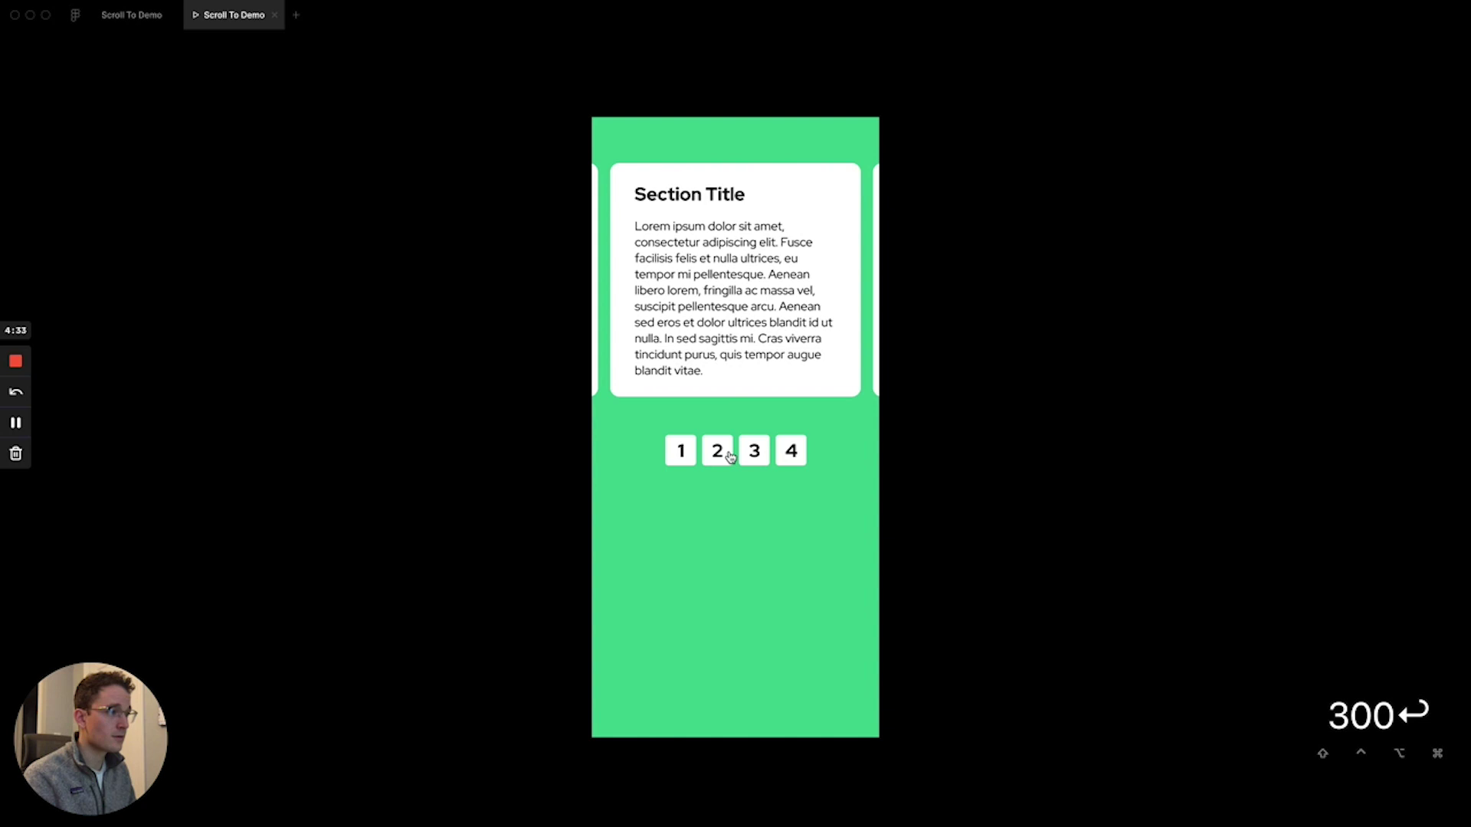
{"action": "left_click", "coordinate": [689, 455]}
{"action": "scroll", "coordinate": [824, 248], "scroll_direction": "left", "scroll_amount": 2}
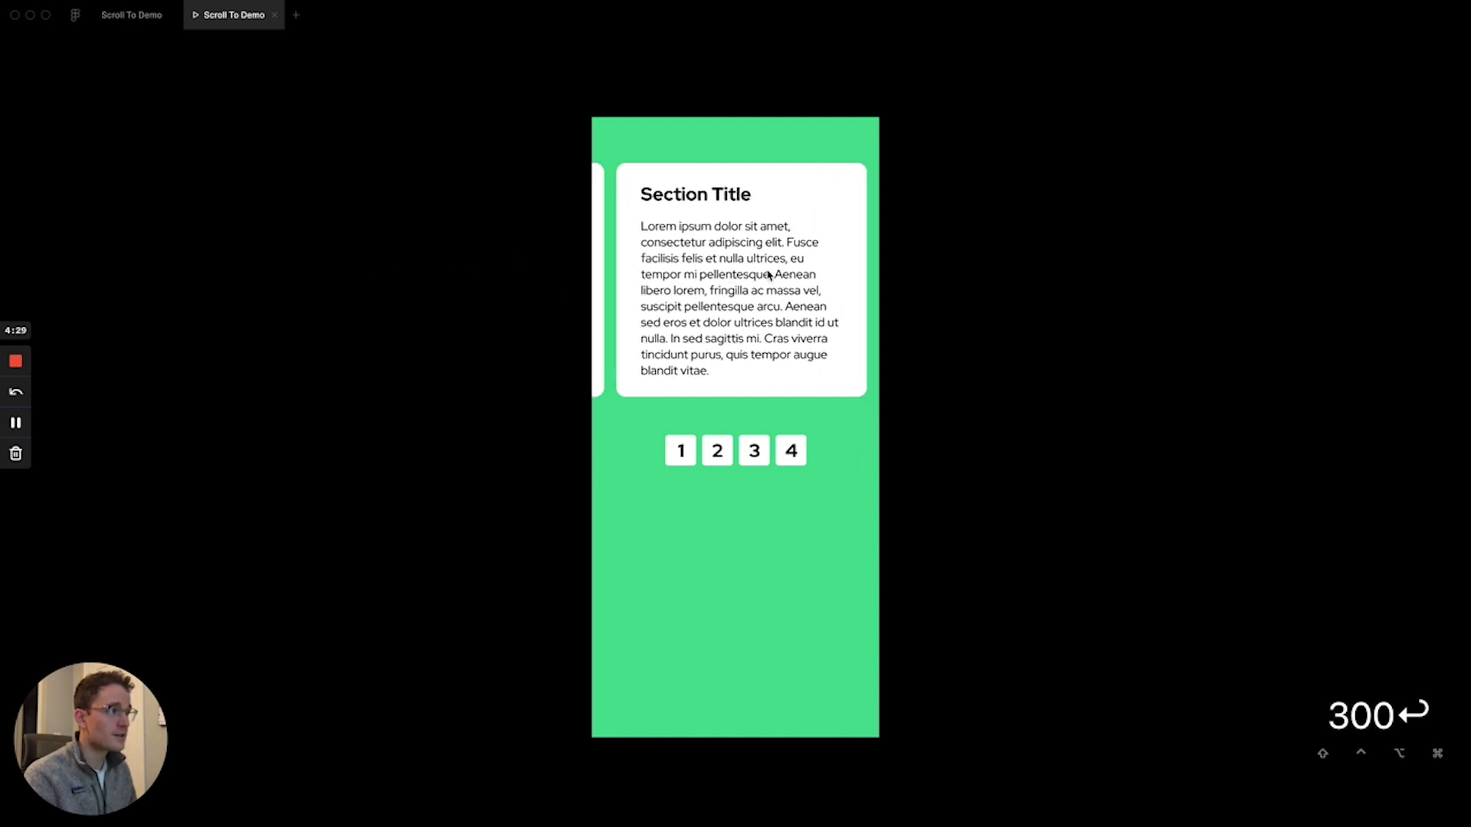
{"action": "left_click_drag", "start_coordinate": [765, 230], "coordinate": [464, 234]}
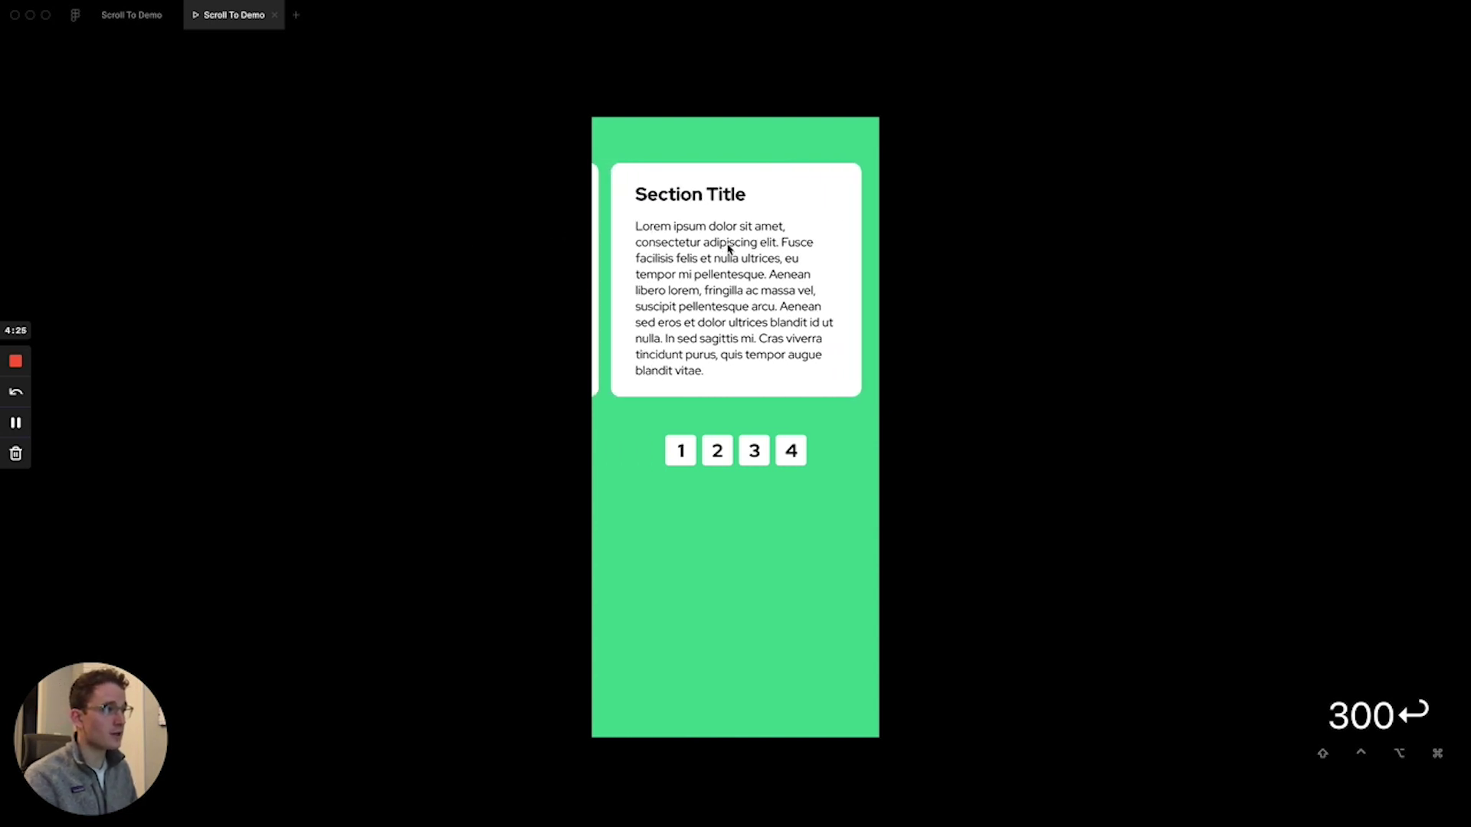
{"action": "scroll", "coordinate": [719, 244], "scroll_direction": "left", "scroll_amount": 2}
- Return to the design file and try an X-offset of 24 in button 4's Scroll To interaction
{"action": "left_click", "coordinate": [131, 15]}
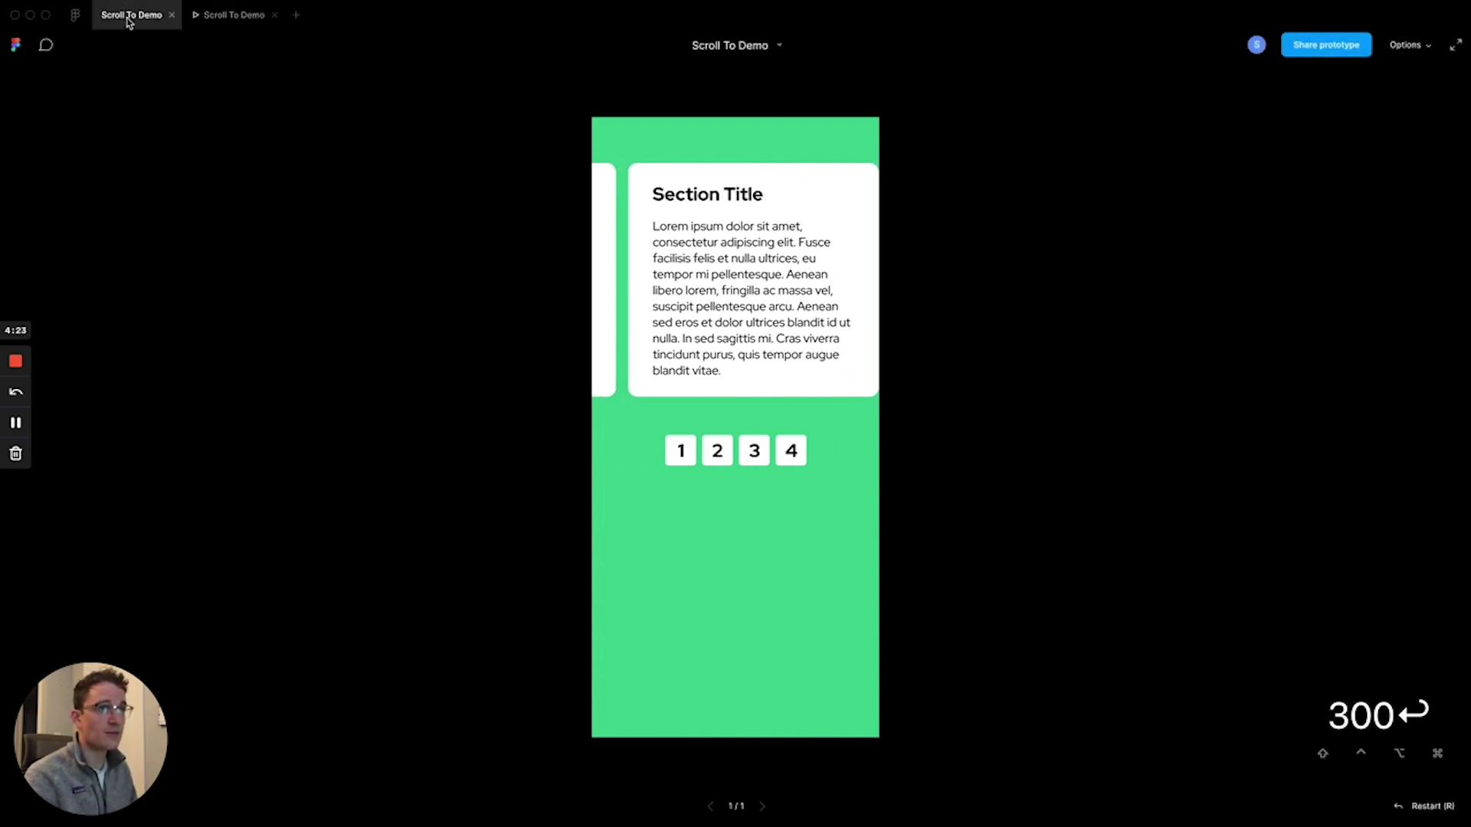
{"action": "left_click", "coordinate": [939, 600]}
{"action": "left_click", "coordinate": [844, 558]}
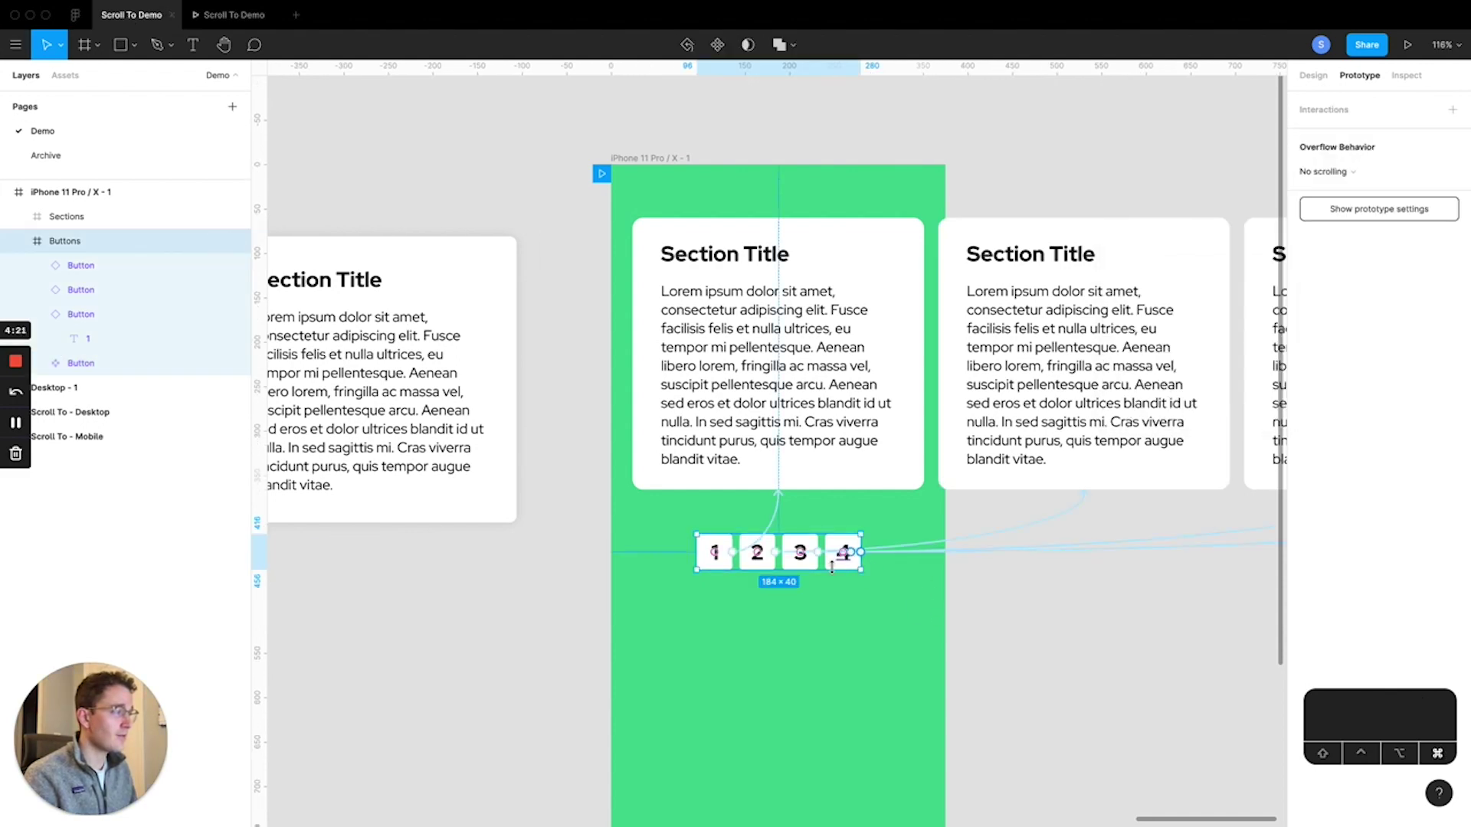
{"action": "double_click", "coordinate": [801, 551]}
{"action": "left_click", "coordinate": [844, 567]}
{"action": "key", "text": "space"}
{"action": "left_click_drag", "start_coordinate": [952, 579], "coordinate": [841, 553]}
{"action": "scroll", "coordinate": [841, 553], "scroll_direction": "right", "scroll_amount": 4}
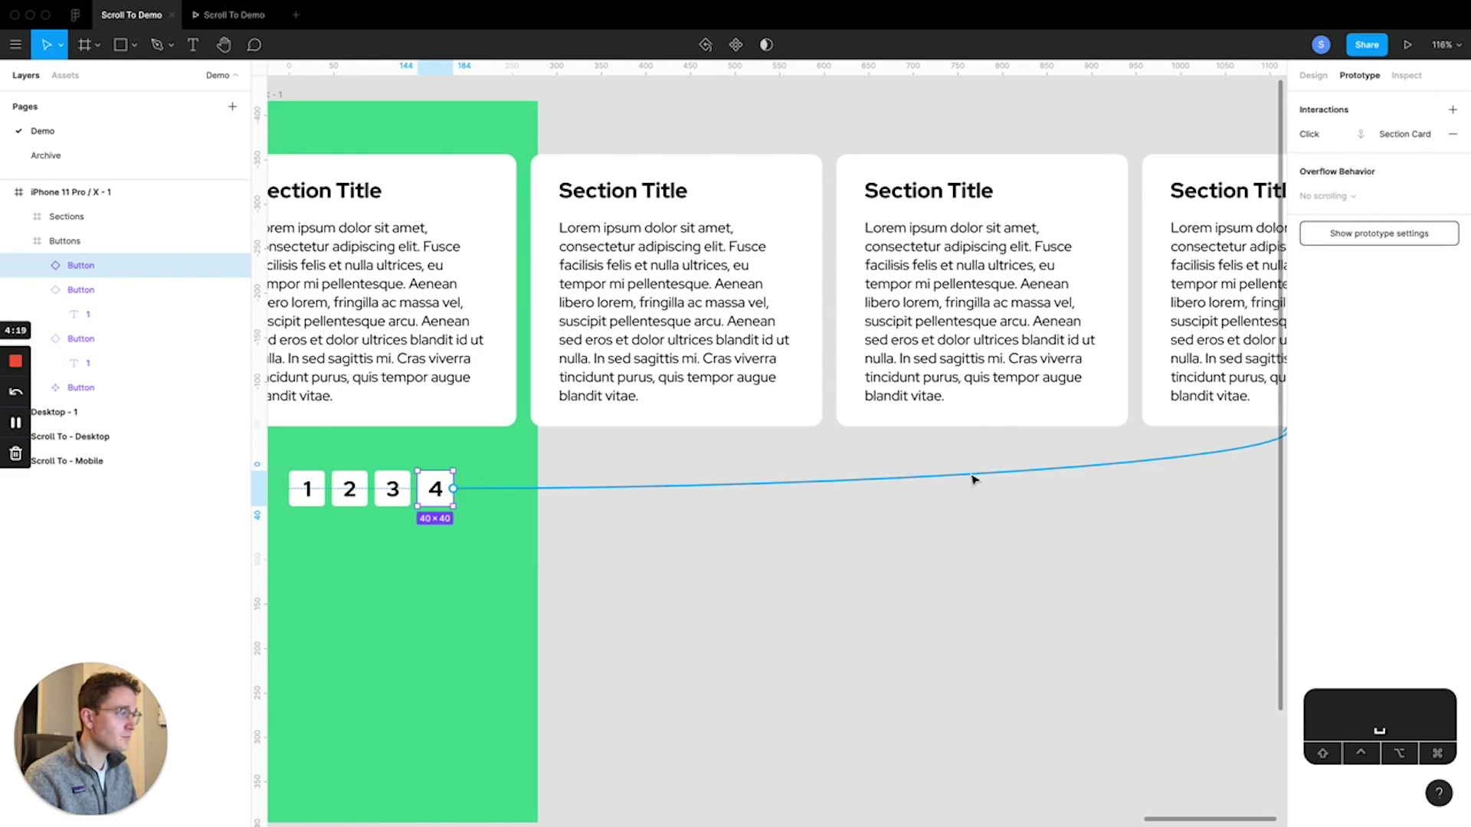
{"action": "left_click", "coordinate": [971, 479]}
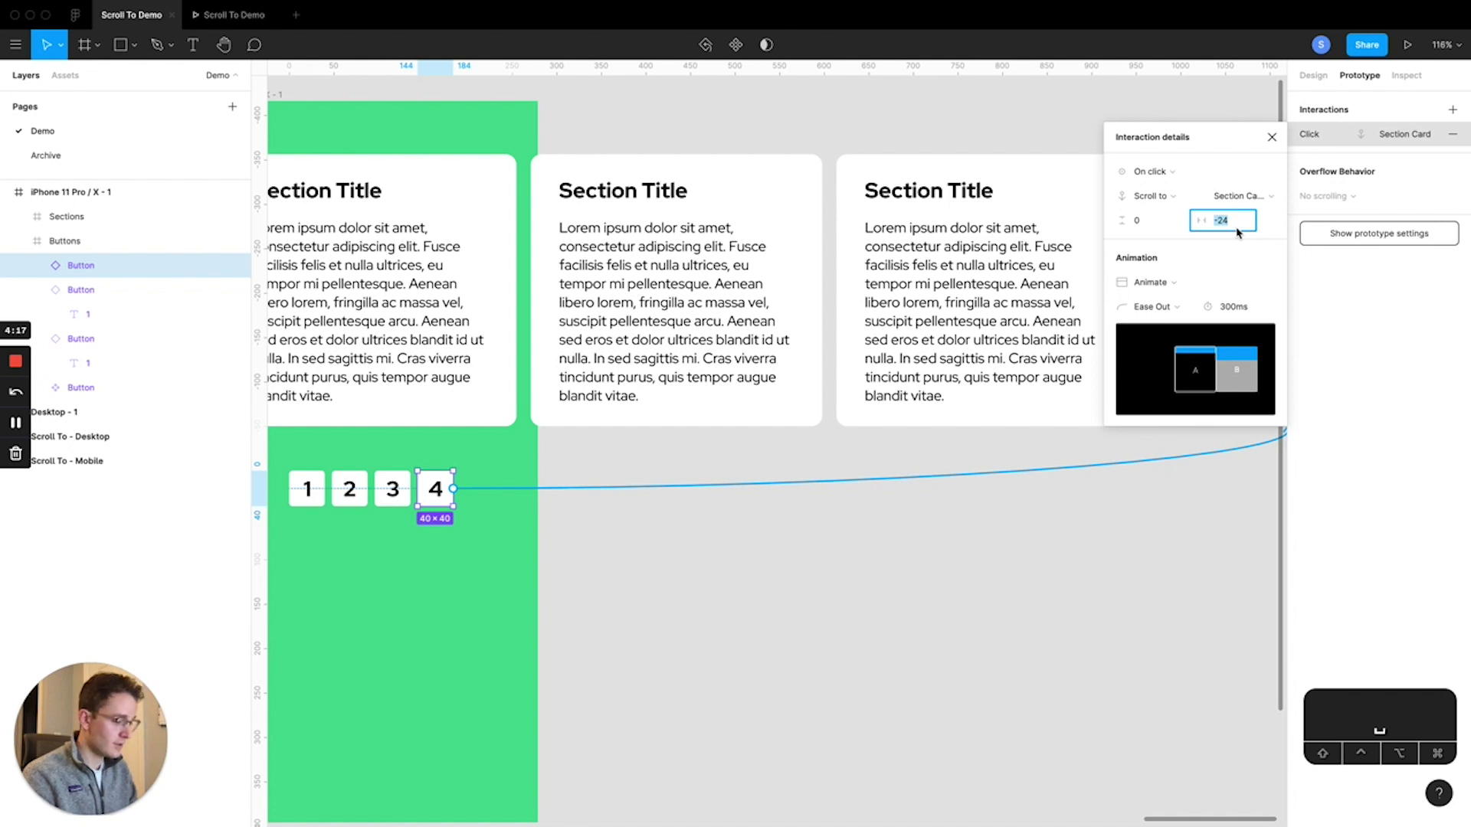
{"action": "key", "text": "Return"}
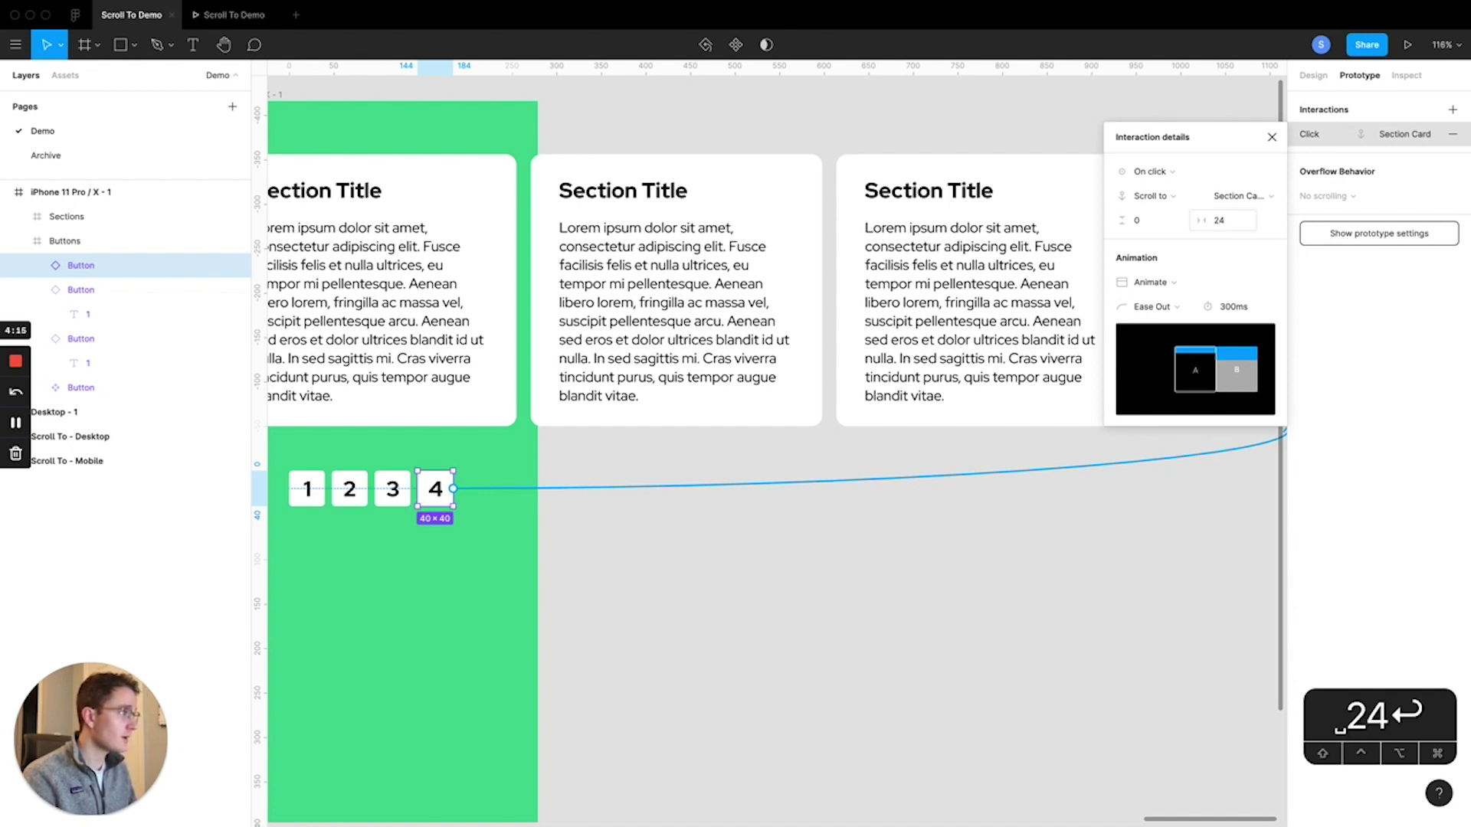
{"action": "left_click", "coordinate": [961, 593]}
- Test button 4 in the prototype preview and undo its X-offset change in the design file
{"action": "left_click", "coordinate": [230, 15]}
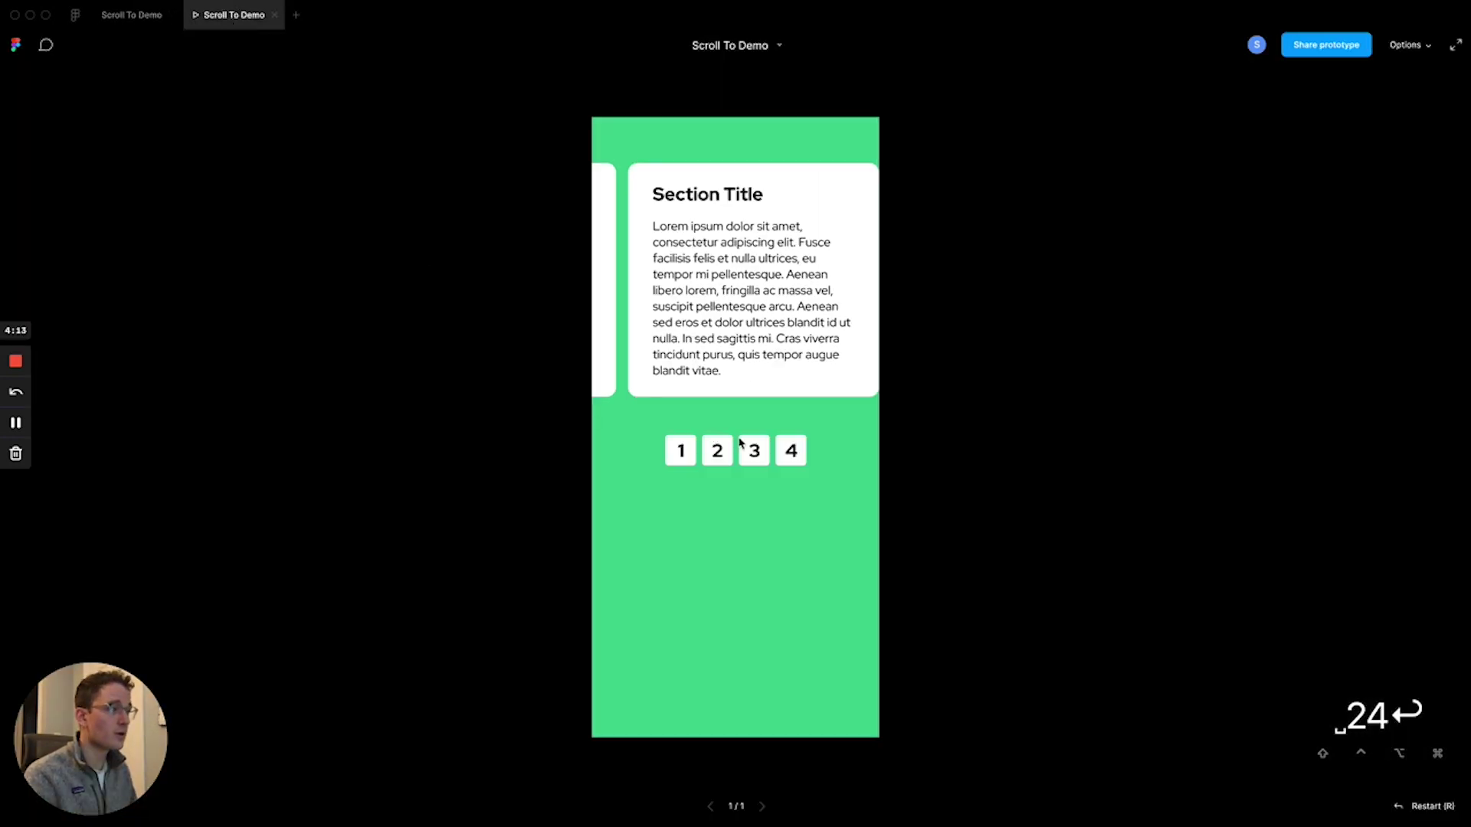
{"action": "left_click", "coordinate": [791, 452]}
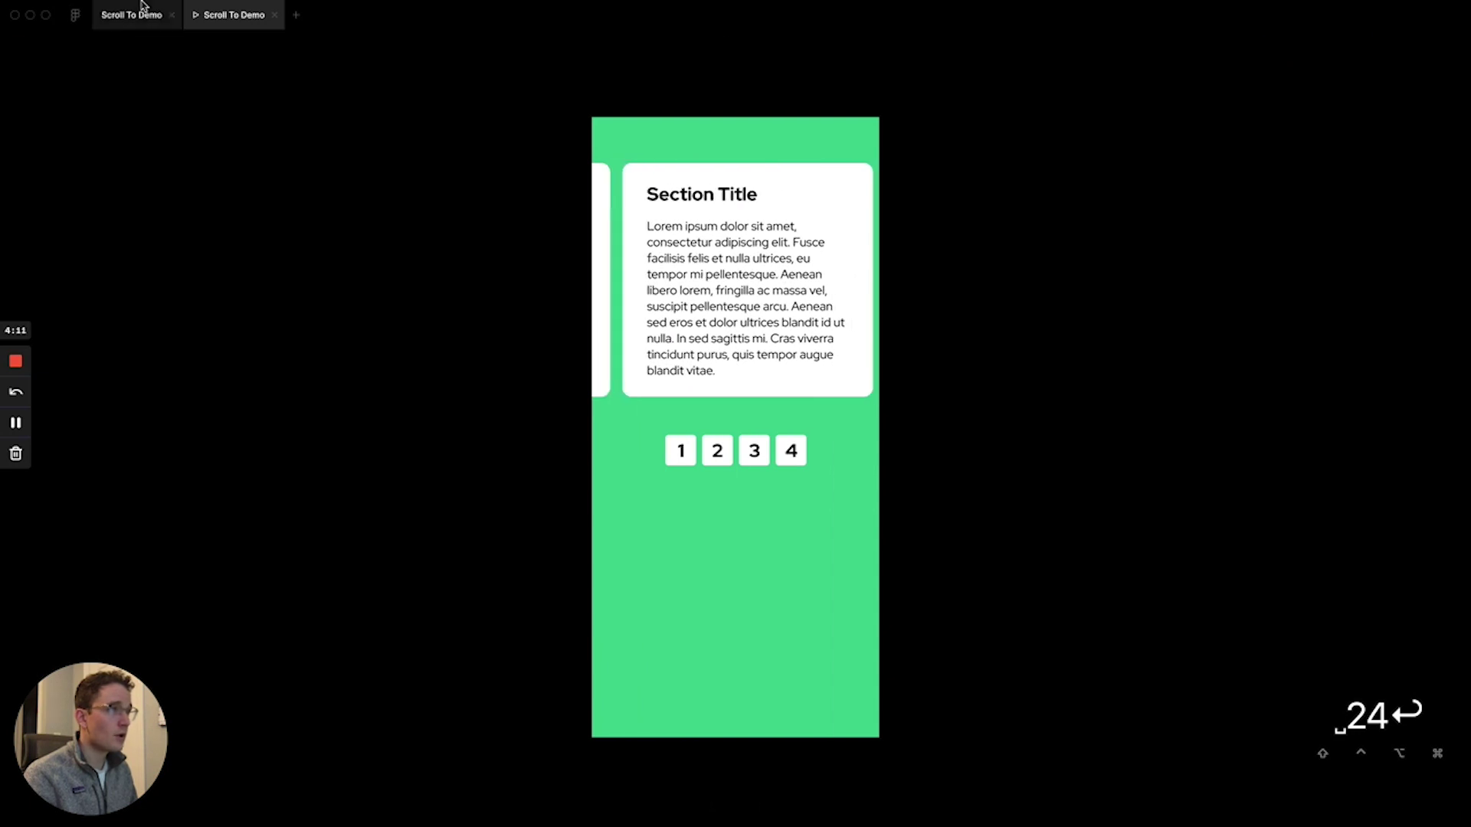
{"action": "left_click", "coordinate": [142, 8]}
{"action": "key", "text": "super+z"}
{"action": "key", "text": "super+z"}
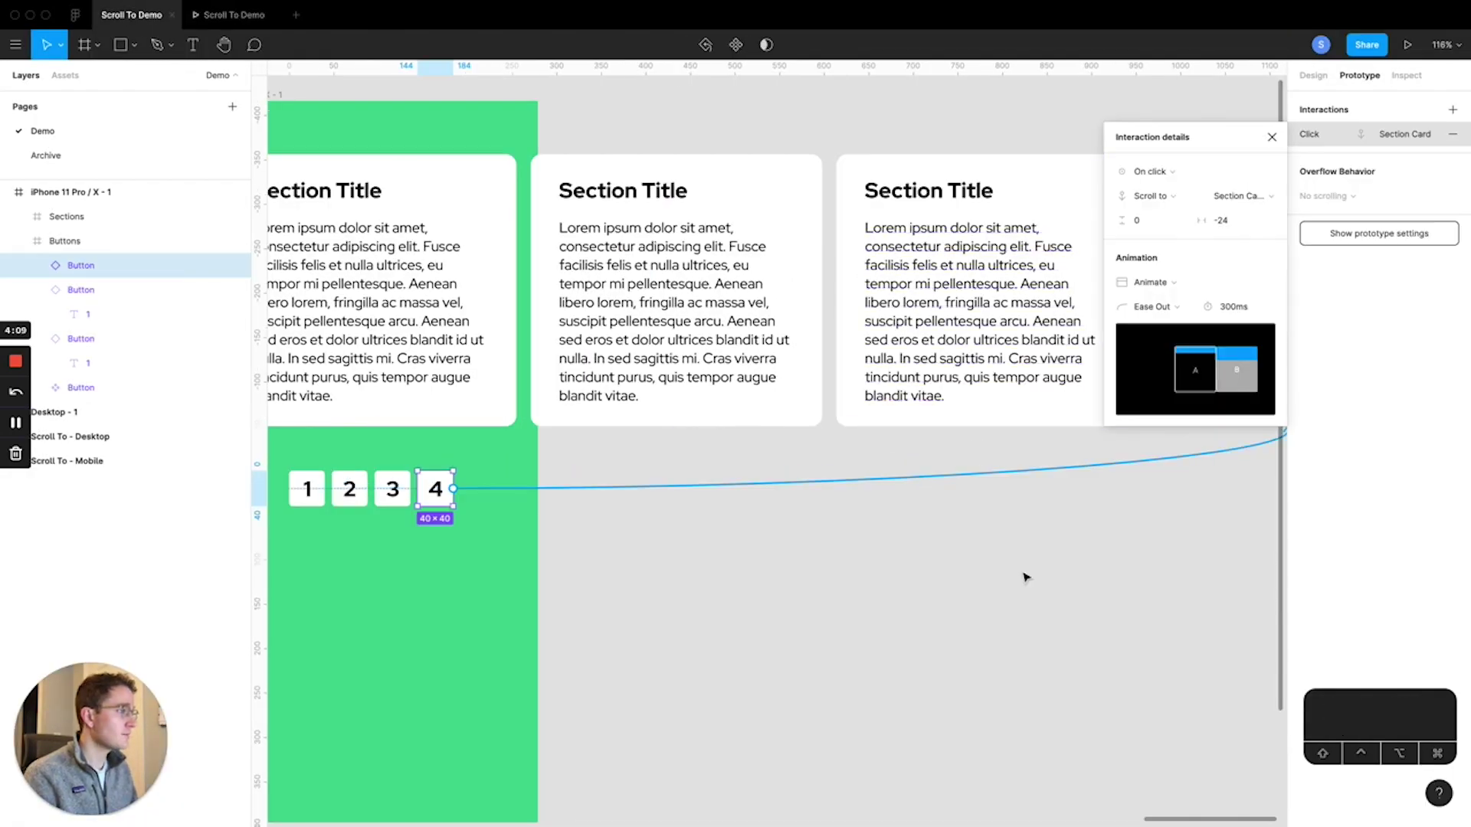
{"action": "key", "text": "super+z"}
{"action": "key", "text": "super+z"}
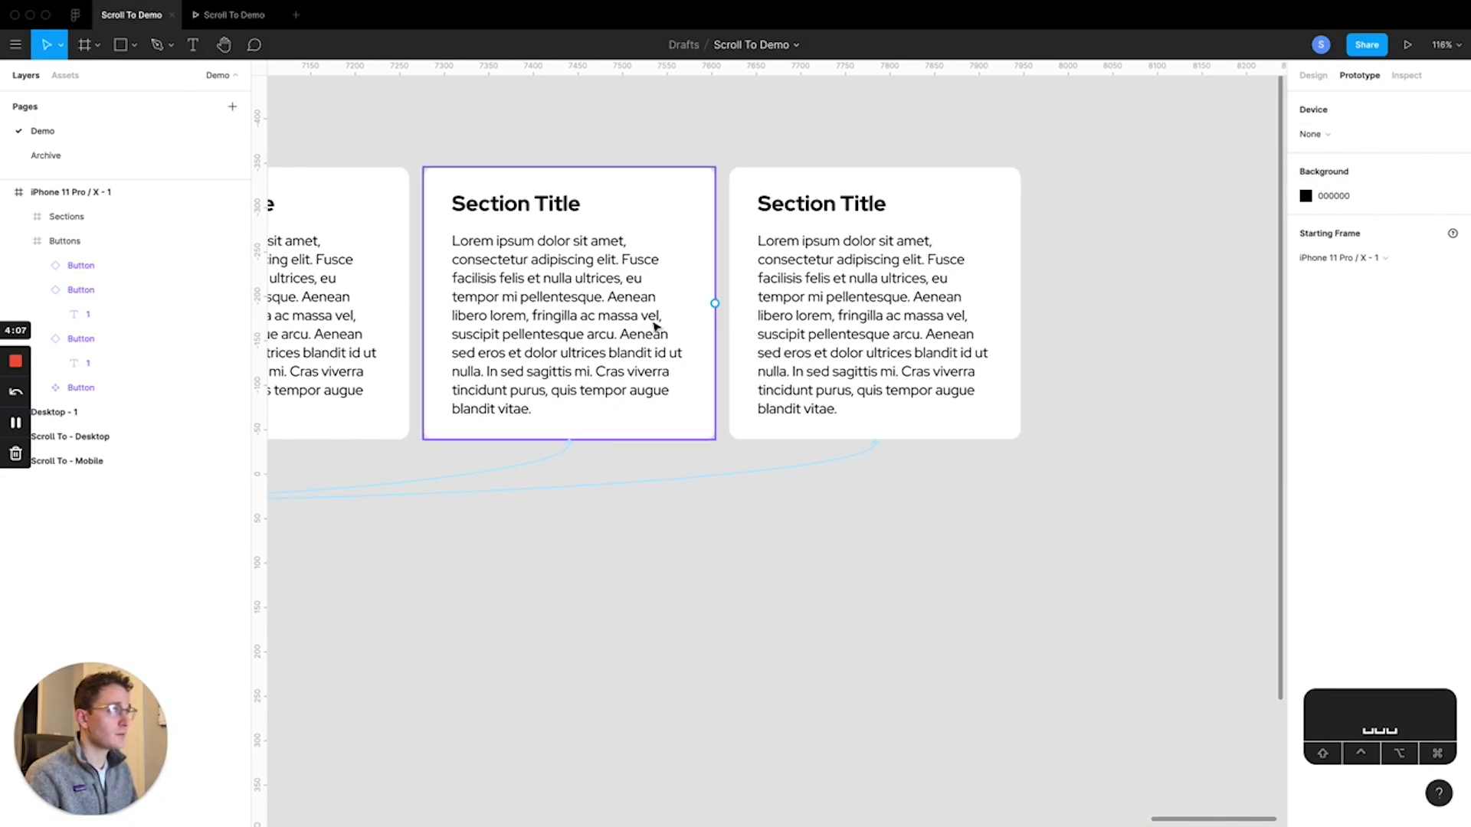
- Duplicate the fourth section card, place the copy flush against its right edge at X 1380, and detach the copy from its component
{"action": "left_click", "coordinate": [655, 327]}
{"action": "left_click", "coordinate": [870, 226]}
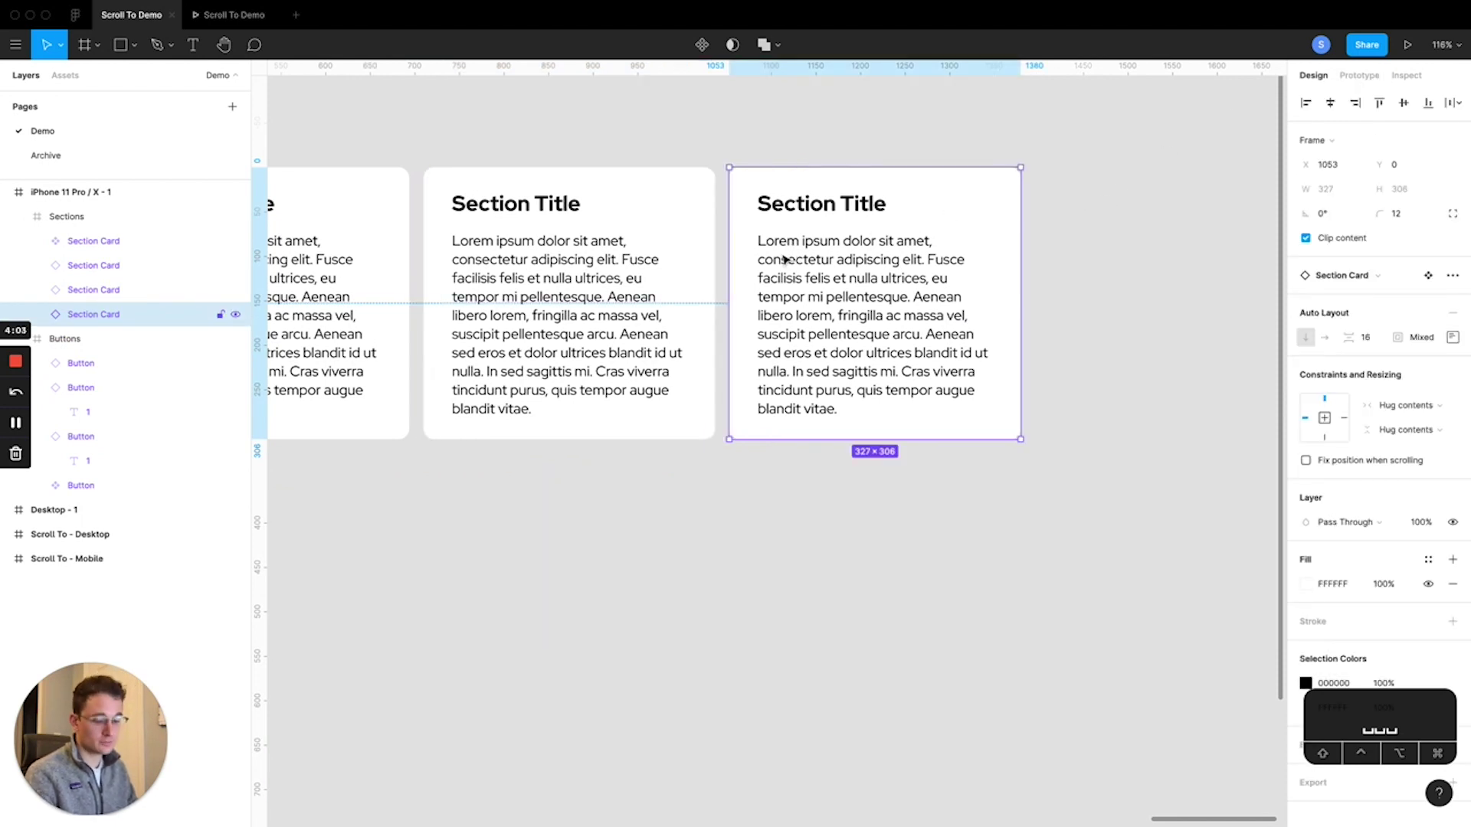
{"action": "left_click_drag", "start_coordinate": [797, 252], "coordinate": [1077, 243]}
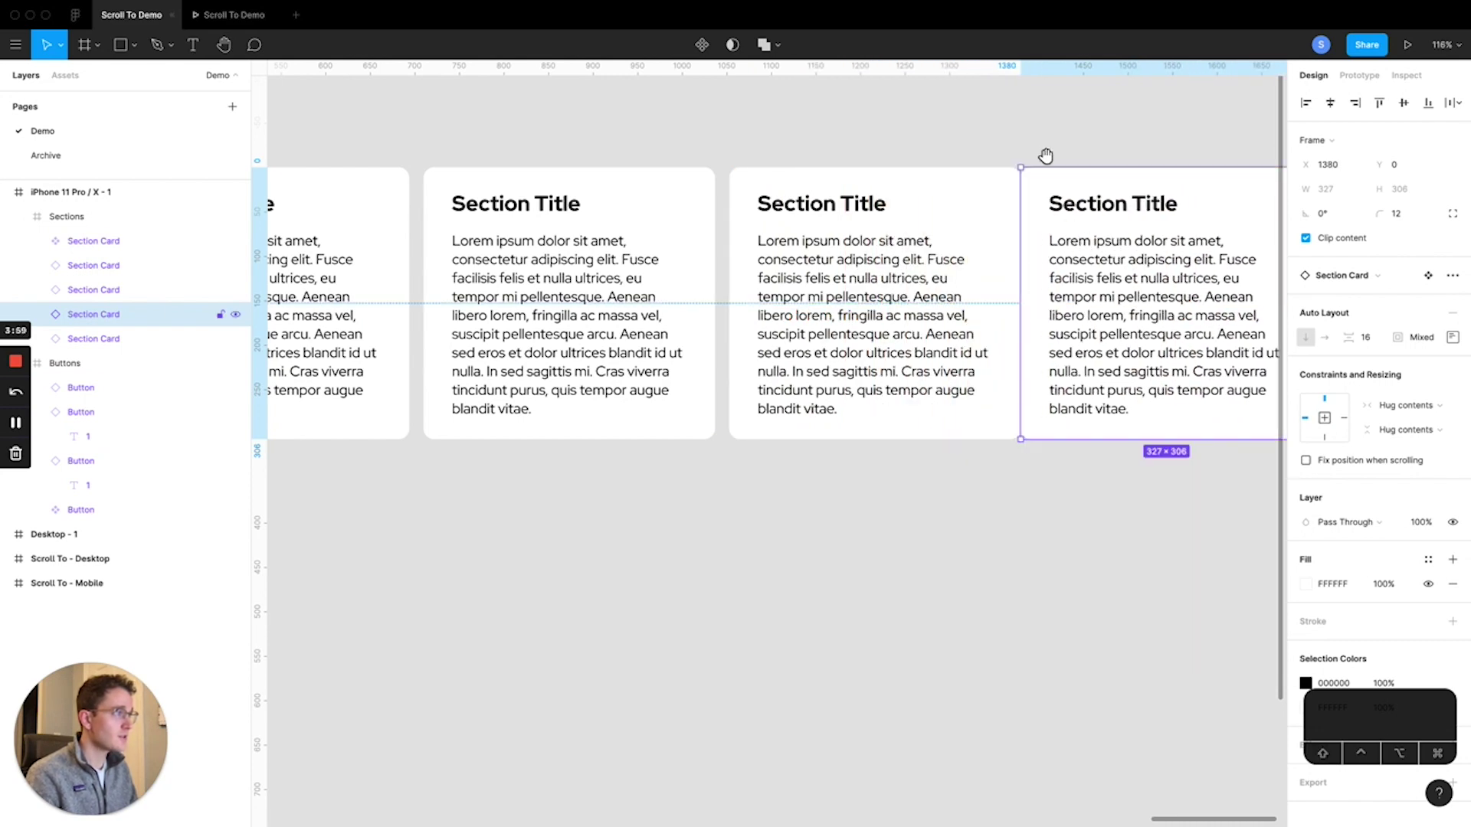
{"action": "left_click_drag", "start_coordinate": [1044, 154], "coordinate": [833, 207]}
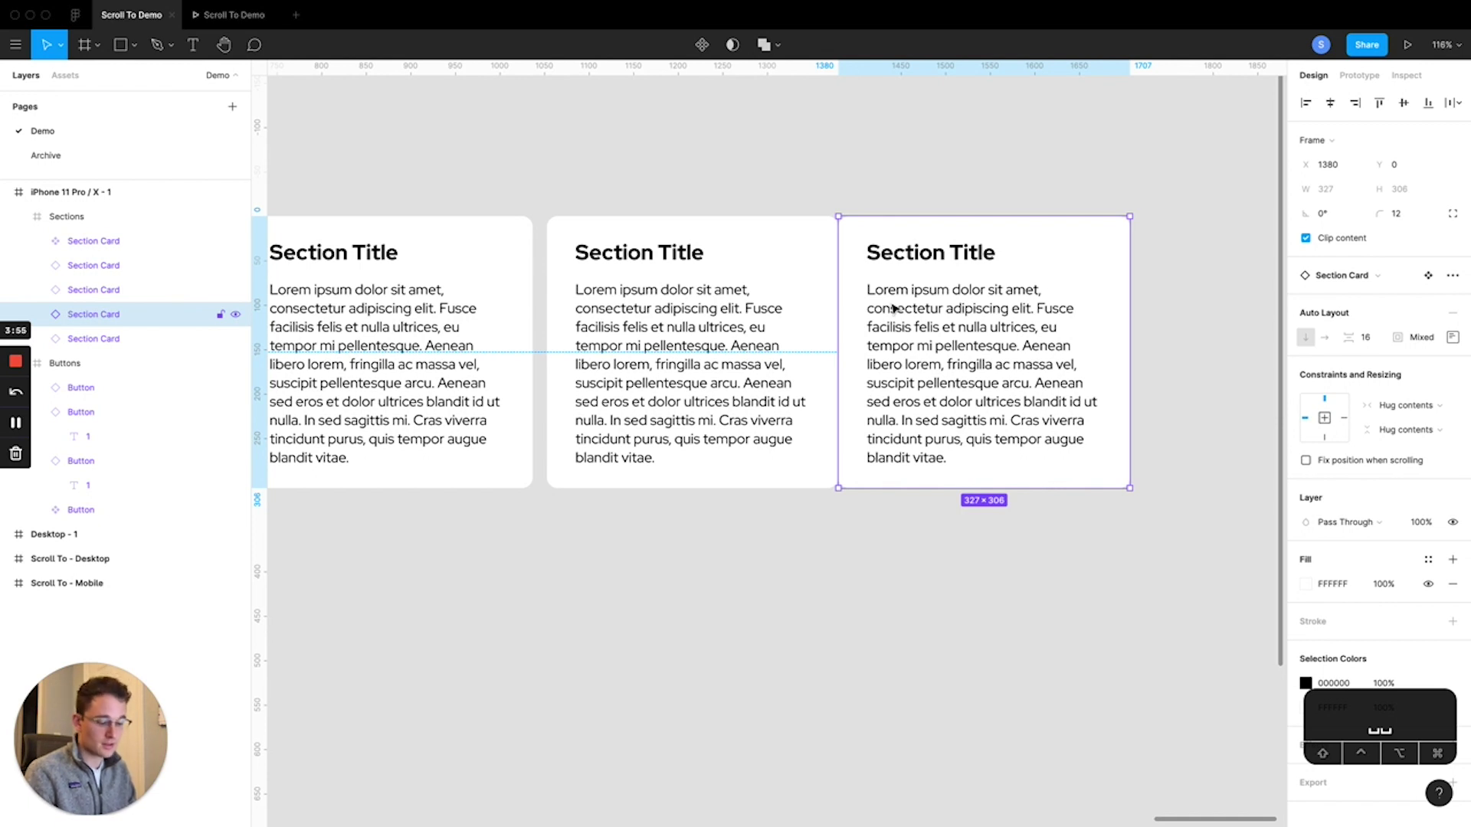
{"action": "key", "text": "alt+super+b"}
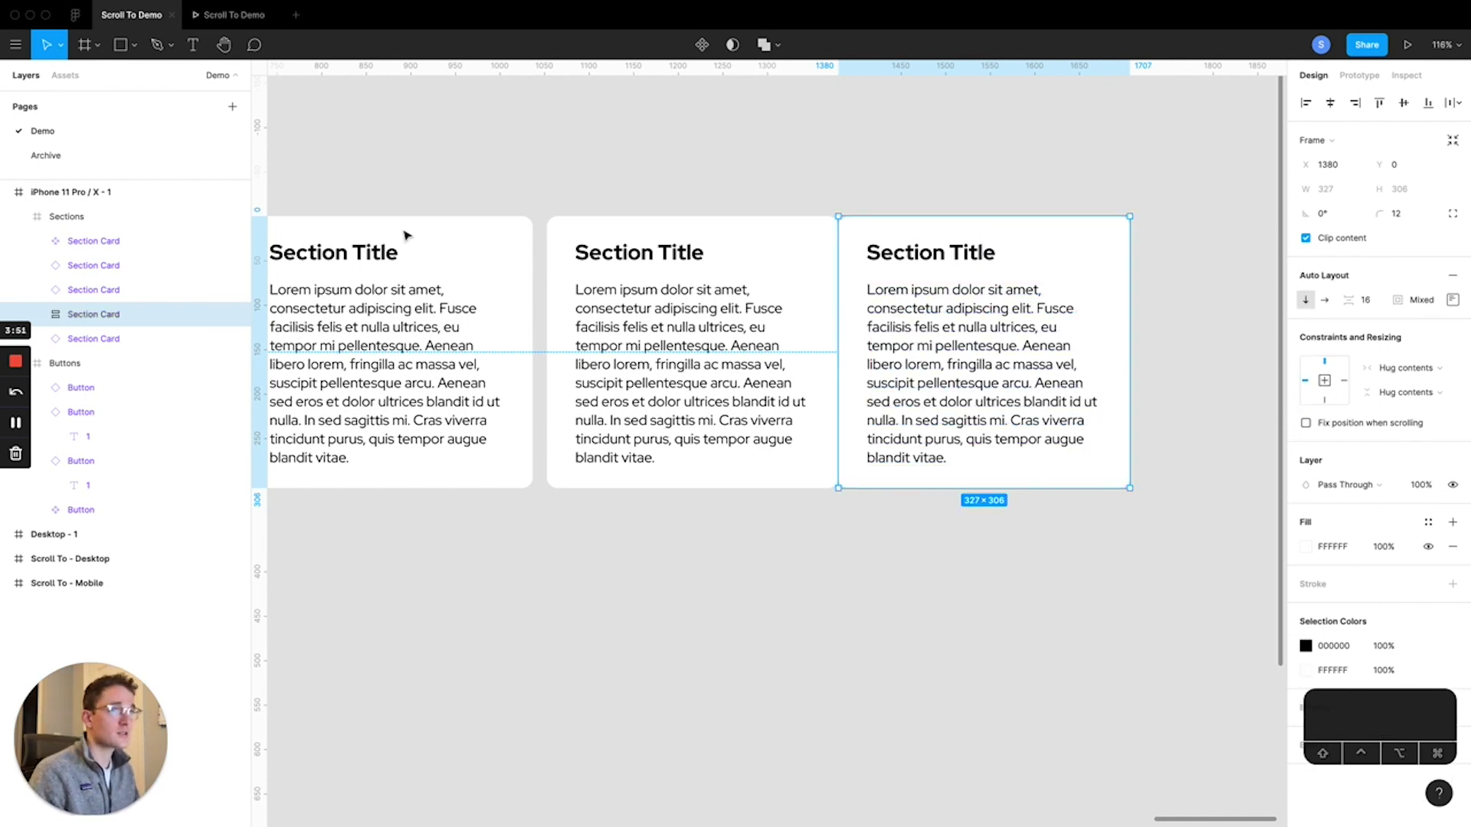
- Delete the title and body text from the detached card and remove its auto layout
{"action": "left_click", "coordinate": [36, 314]}
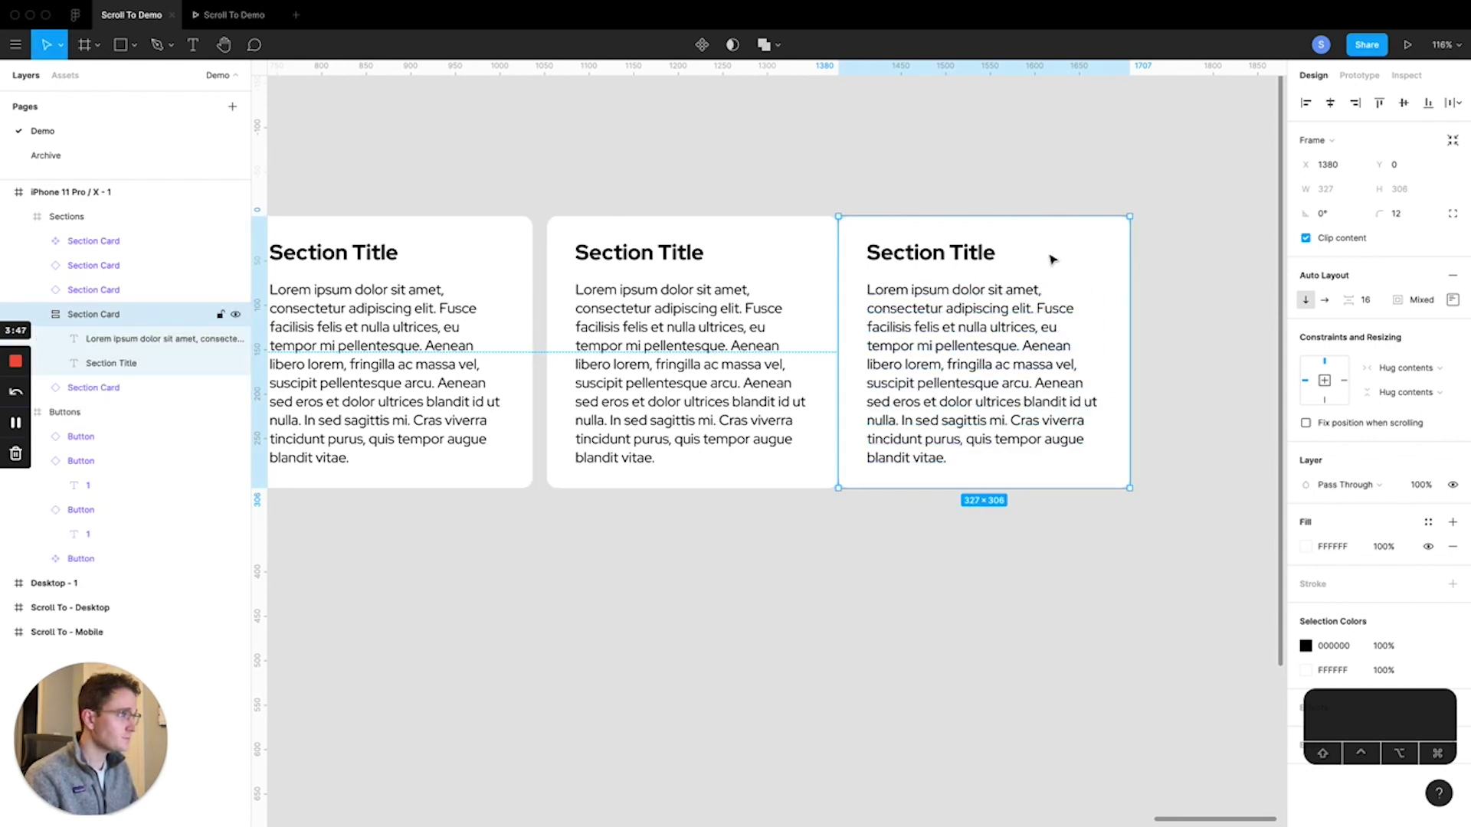
{"action": "key", "text": "Escape"}
{"action": "double_click", "coordinate": [931, 257]}
{"action": "left_click", "coordinate": [942, 310], "text": "shift"}
{"action": "key", "text": "BackSpace"}
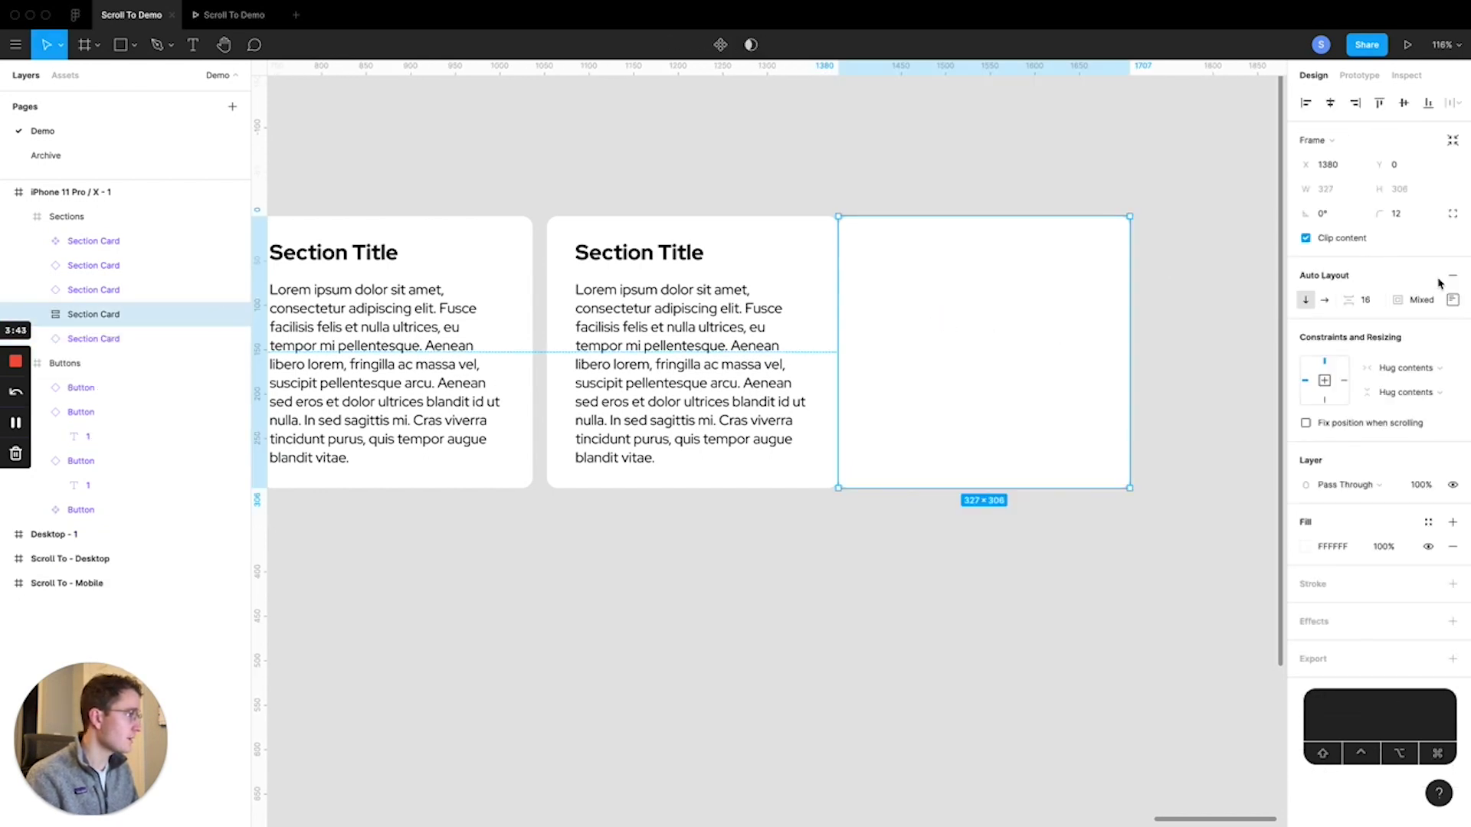
{"action": "left_click", "coordinate": [1452, 276]}
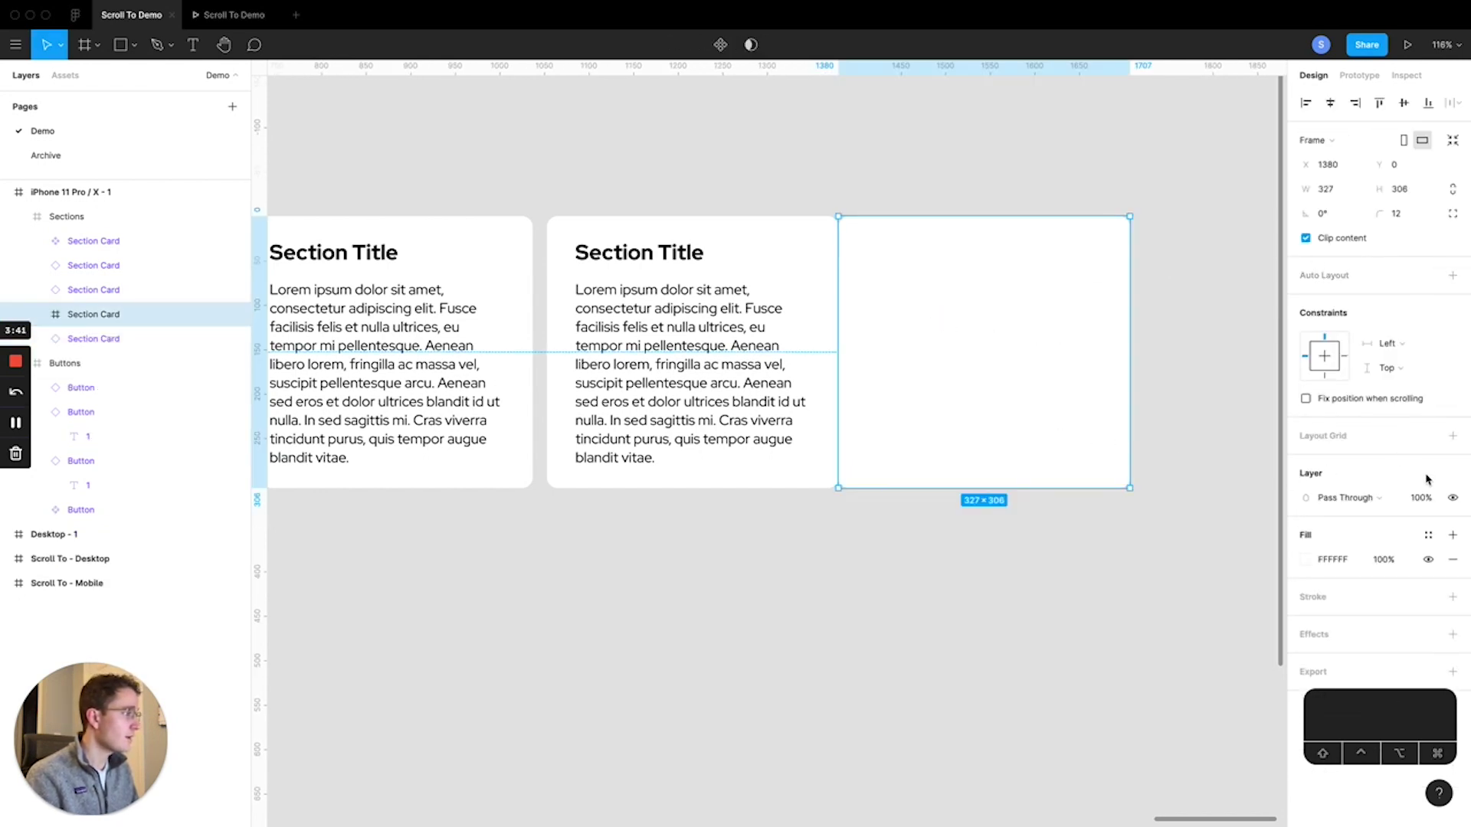
- Set the blank card's layer opacity to 0% and narrow it from its right edge into a thin spacer
{"action": "type", "text": "0"}
{"action": "key", "text": "Return"}
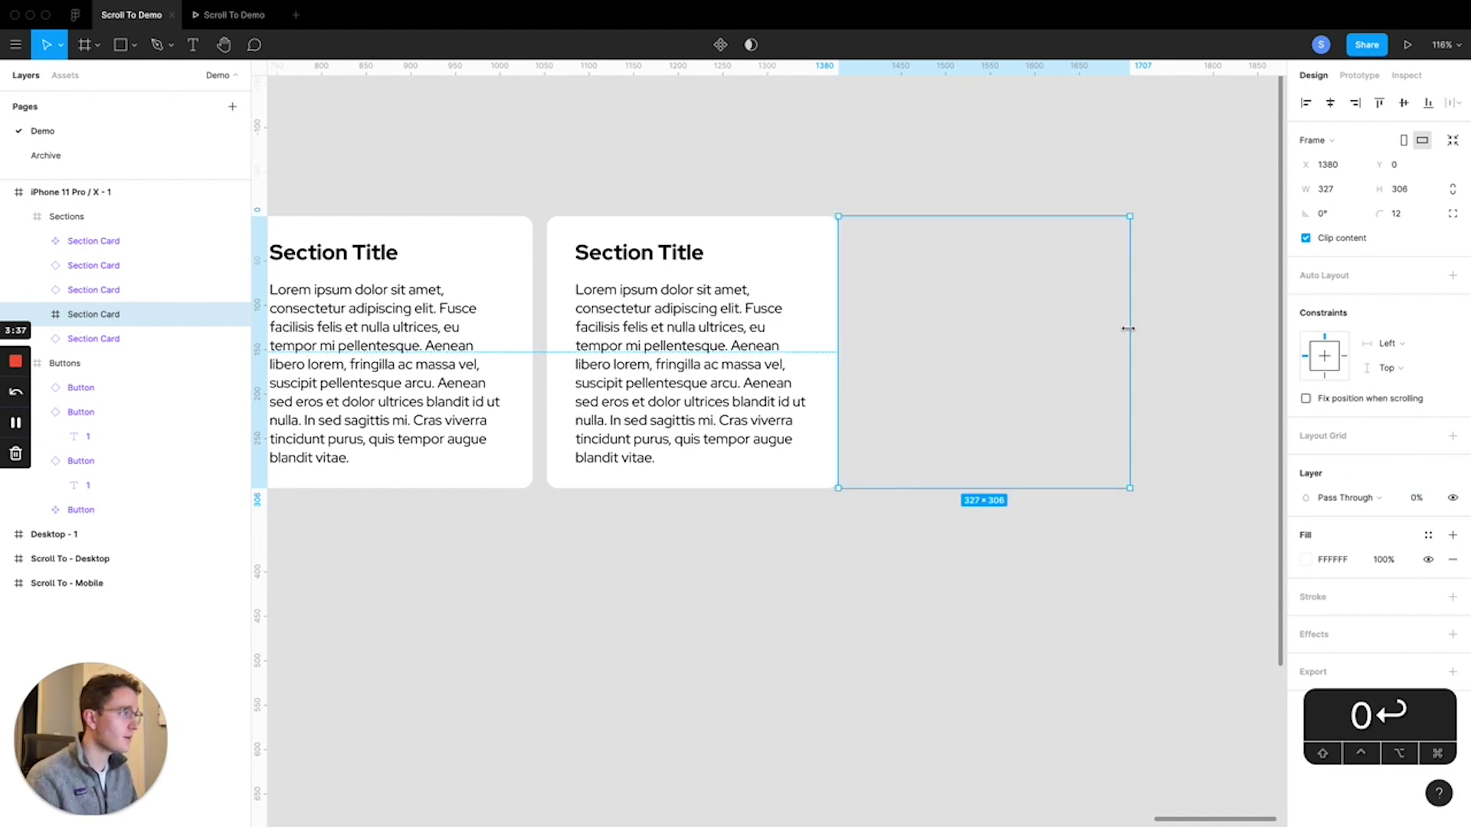
{"action": "left_click_drag", "start_coordinate": [1129, 329], "coordinate": [860, 337]}
{"action": "left_click", "coordinate": [1067, 350]}
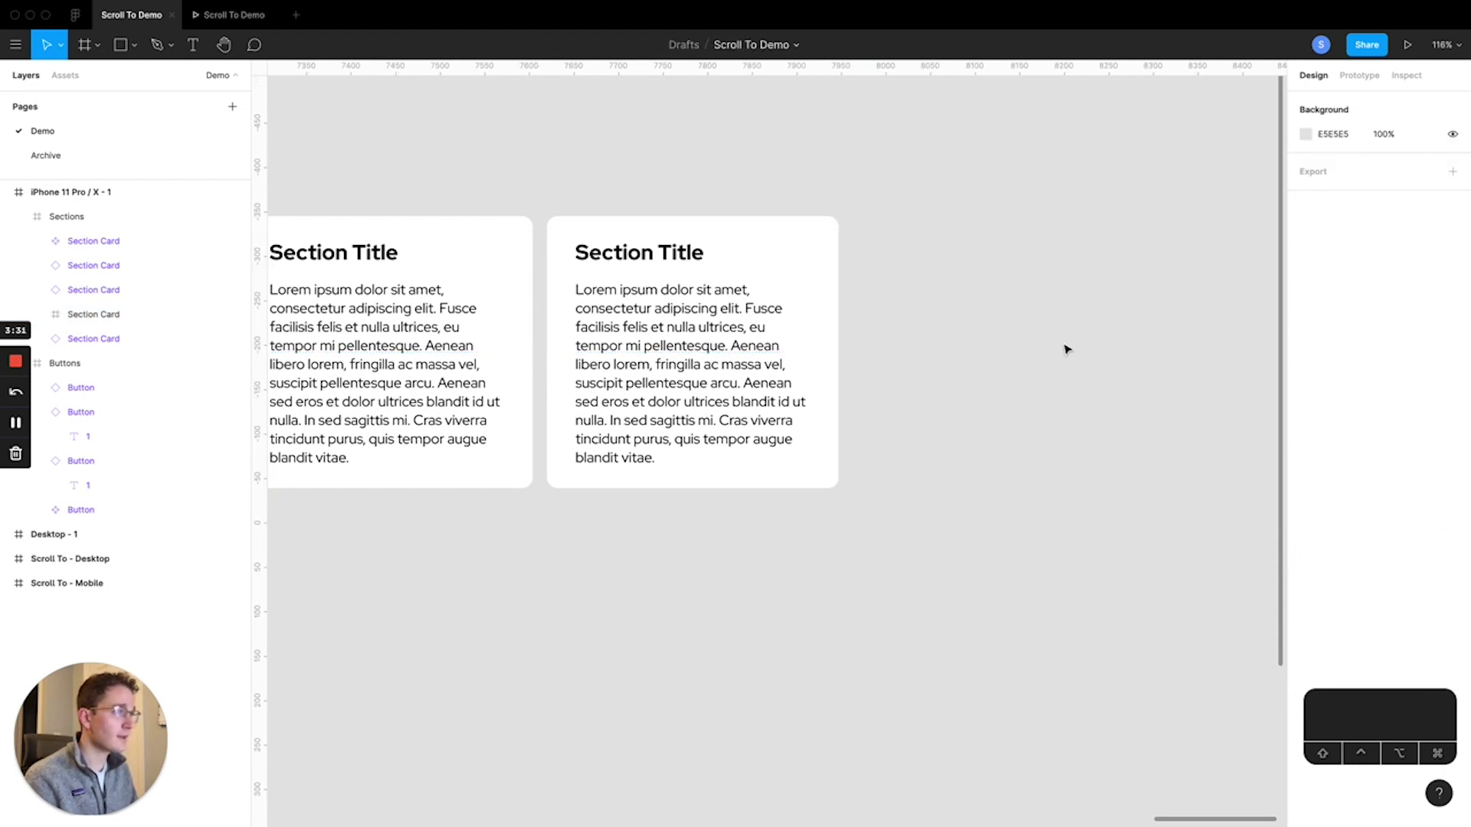
- Test the four numbered buttons and swiping past the last card in the prototype preview
{"action": "left_click", "coordinate": [255, 25]}
{"action": "scroll", "coordinate": [797, 341], "scroll_direction": "right", "scroll_amount": 2}
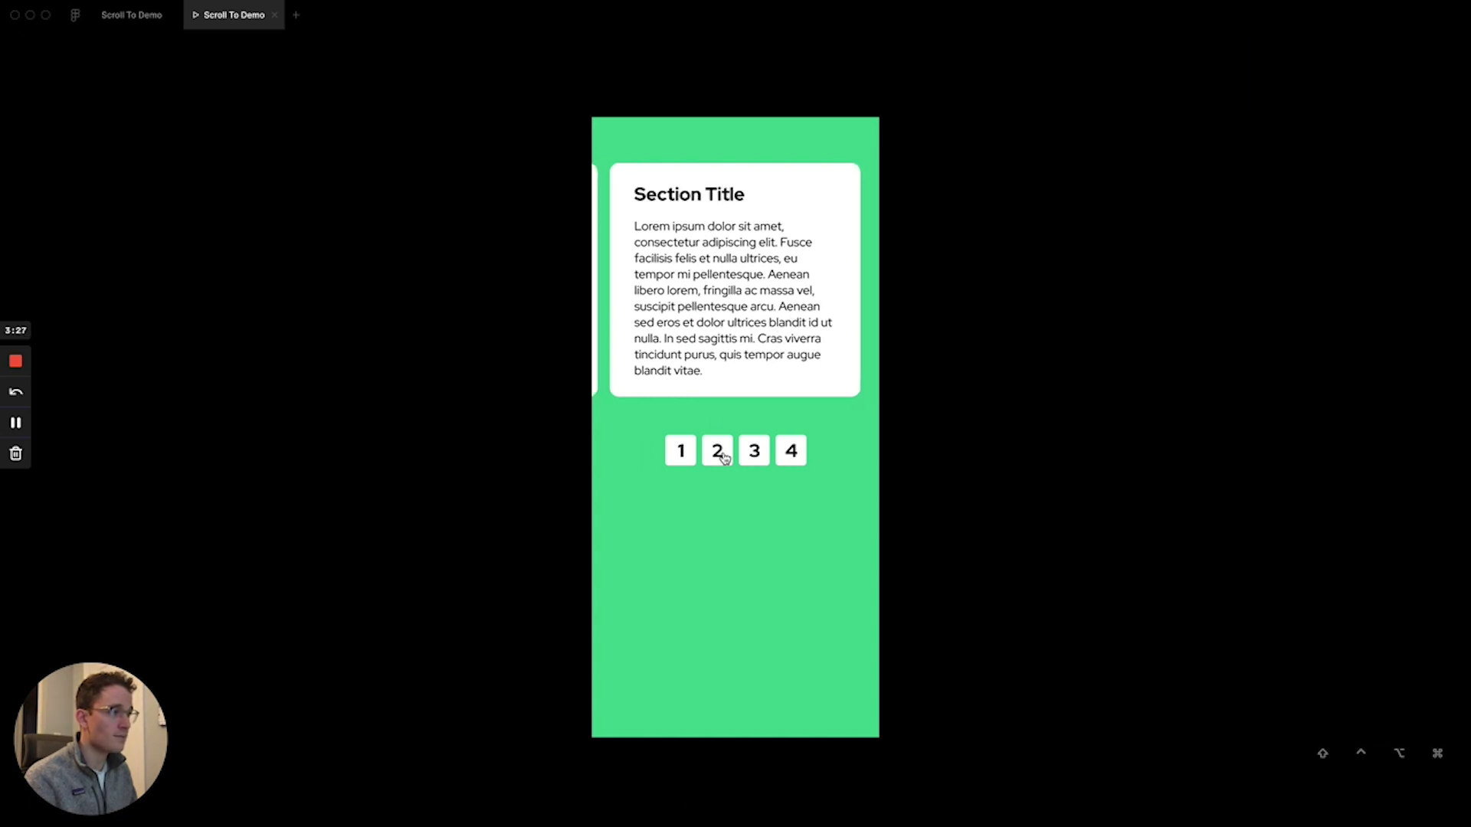
{"action": "left_click", "coordinate": [690, 458]}
{"action": "left_click", "coordinate": [718, 455]}
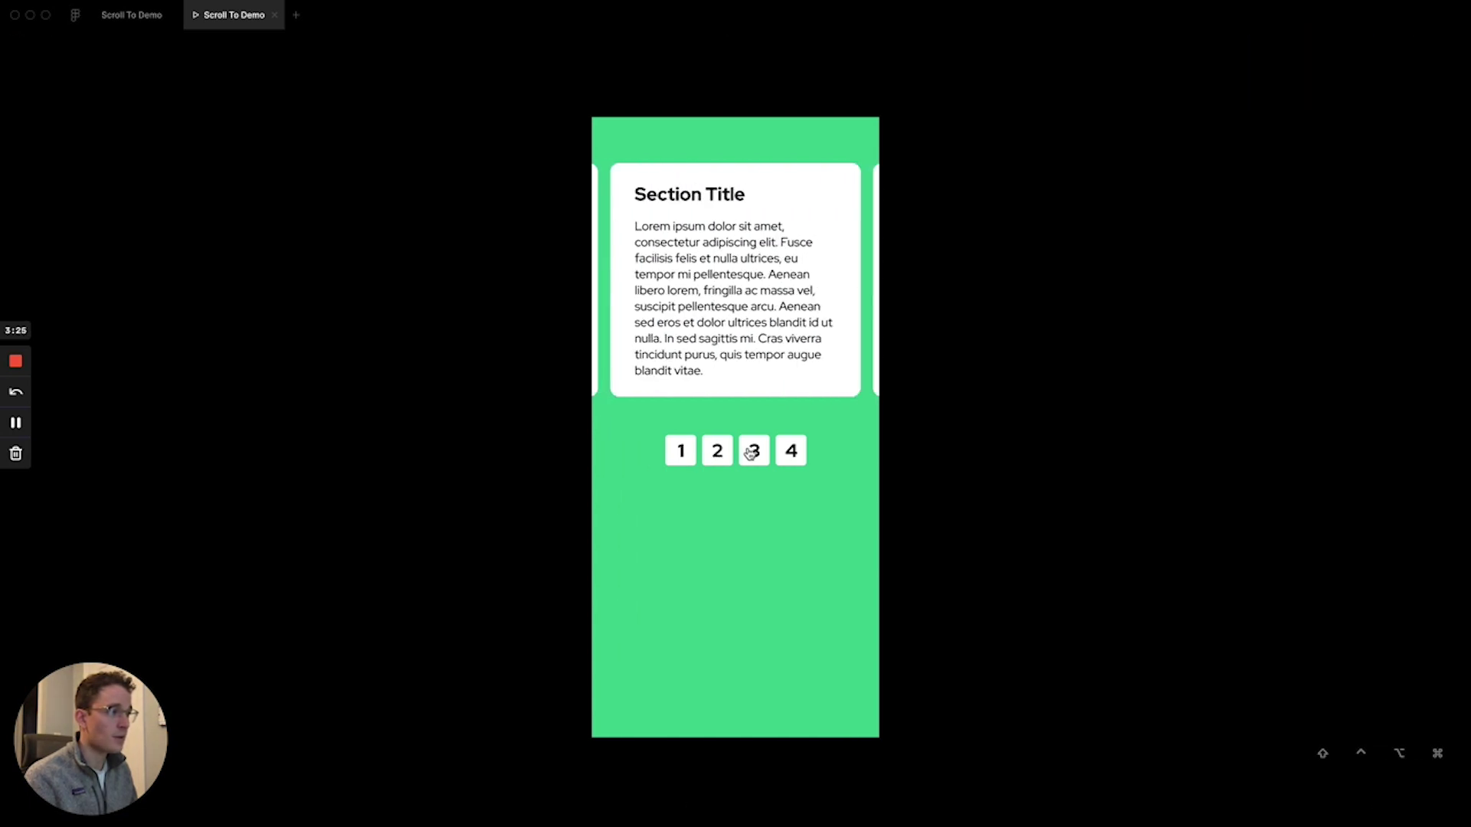
{"action": "left_click", "coordinate": [754, 452]}
{"action": "left_click", "coordinate": [789, 455]}
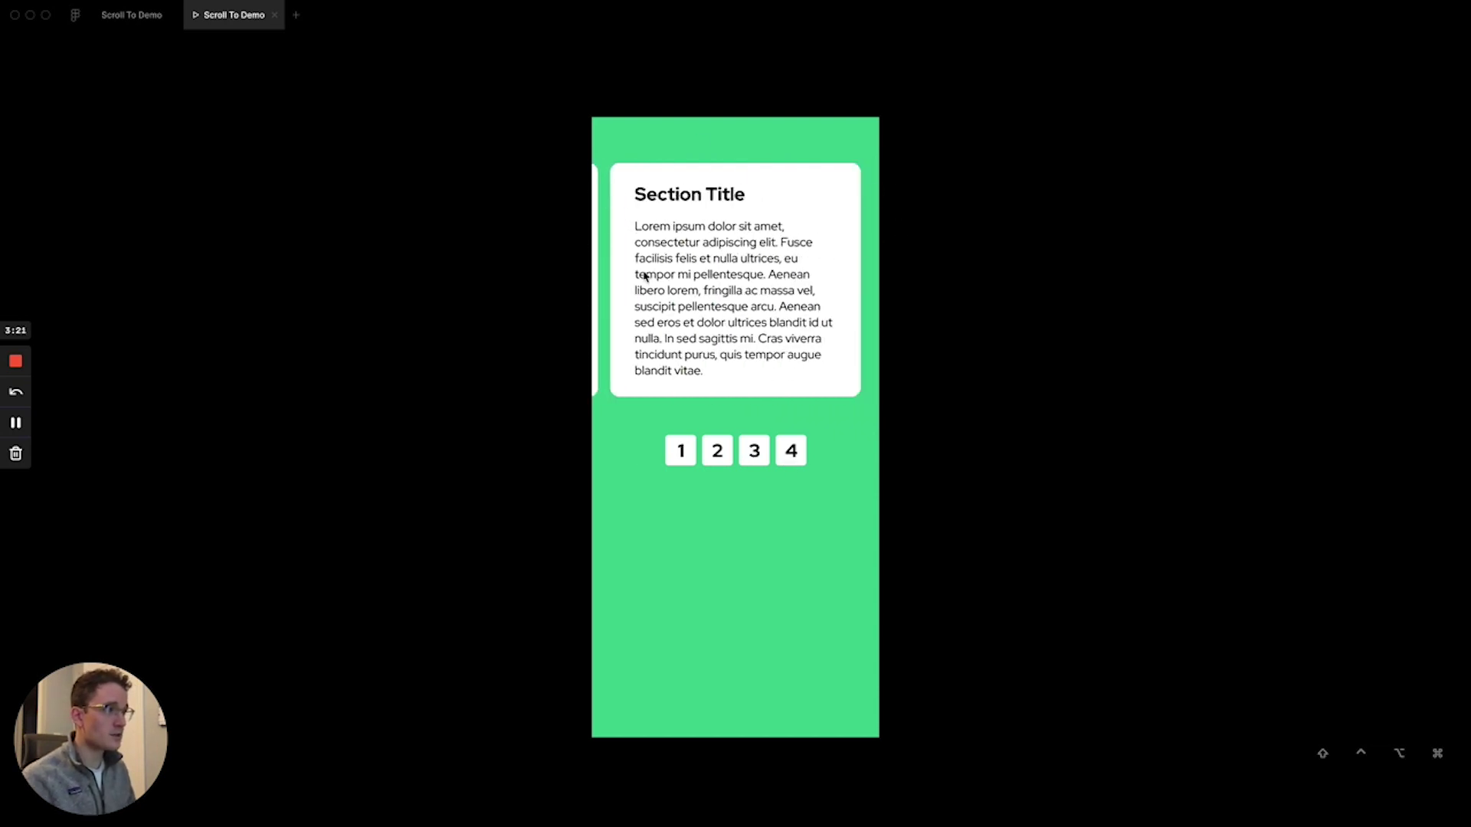
{"action": "left_click_drag", "start_coordinate": [645, 277], "coordinate": [789, 302]}
{"action": "left_click_drag", "start_coordinate": [687, 285], "coordinate": [457, 276]}
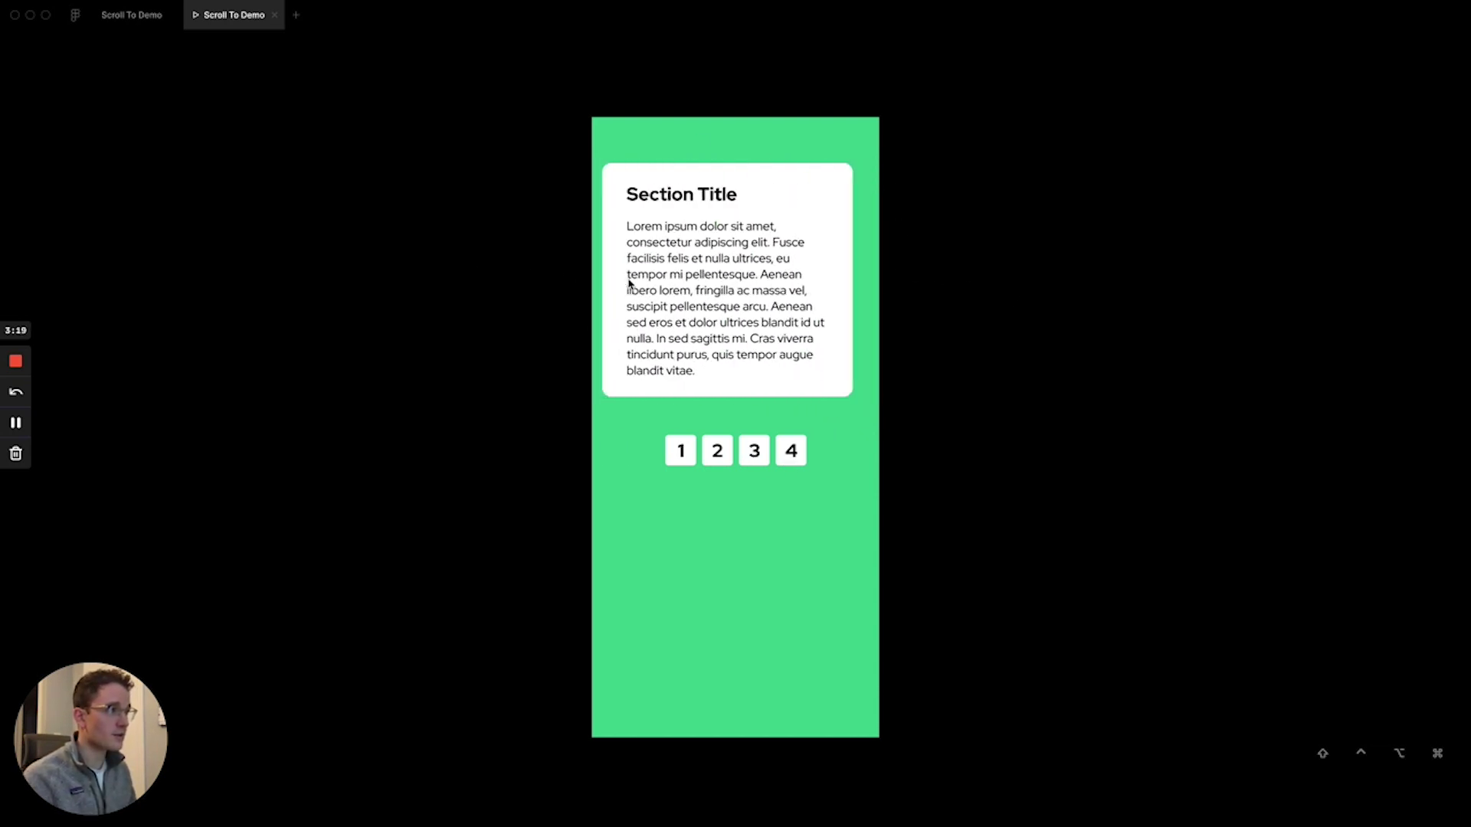
{"action": "left_click_drag", "start_coordinate": [629, 283], "coordinate": [804, 303]}
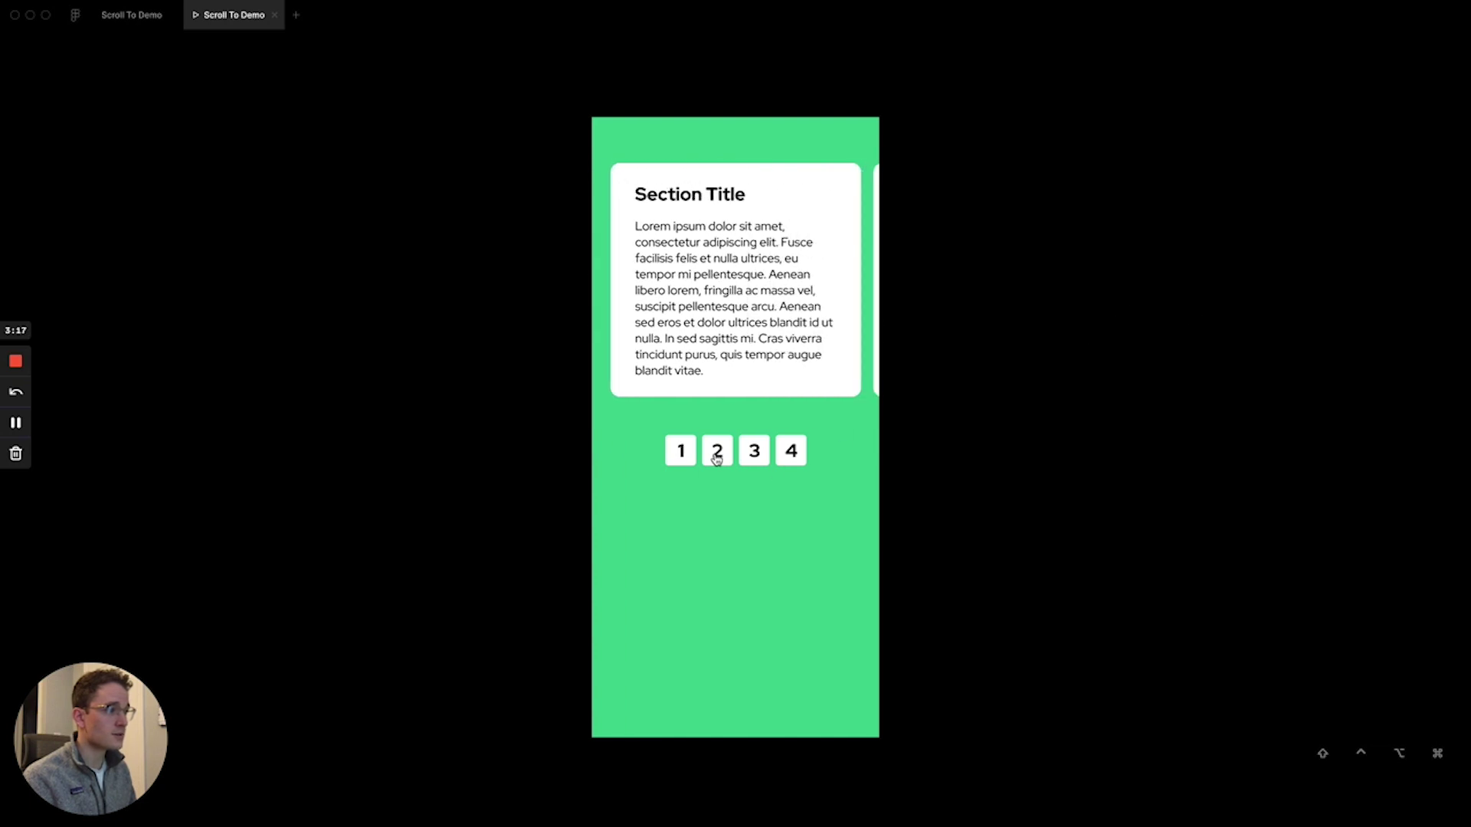
{"action": "left_click", "coordinate": [790, 455]}
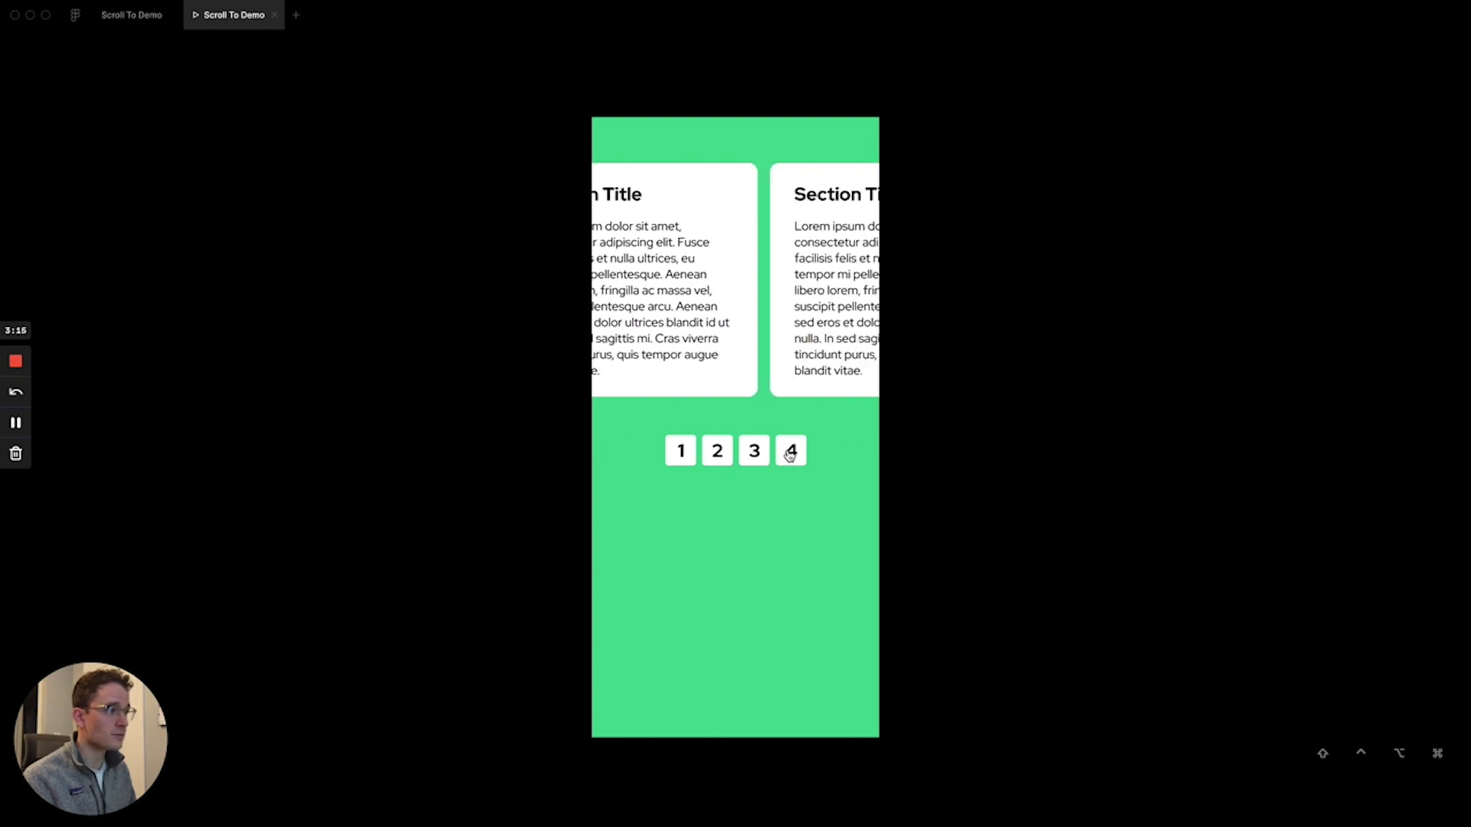
{"action": "left_click", "coordinate": [692, 459]}
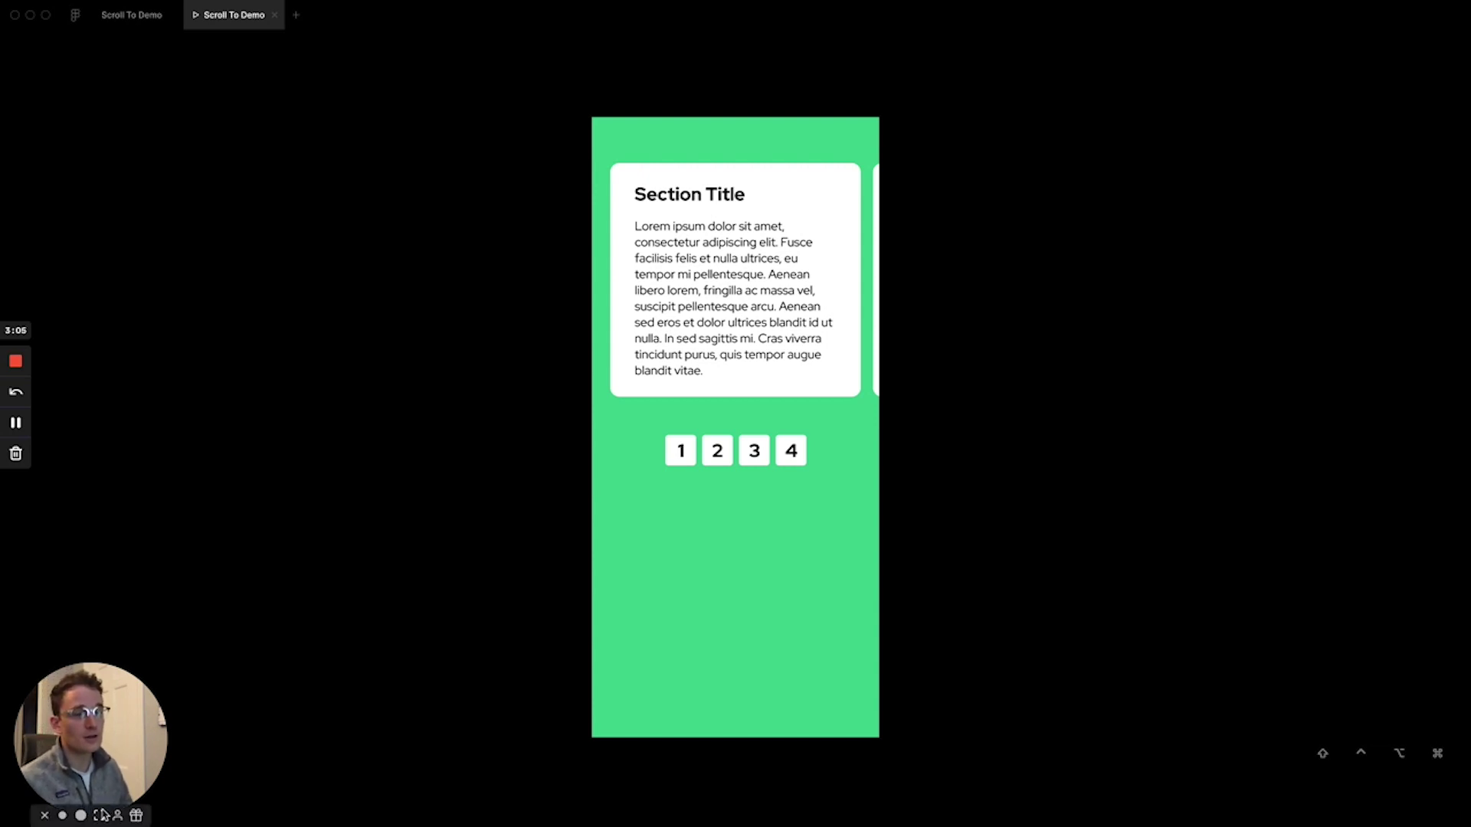
{"action": "left_click", "coordinate": [101, 815]}
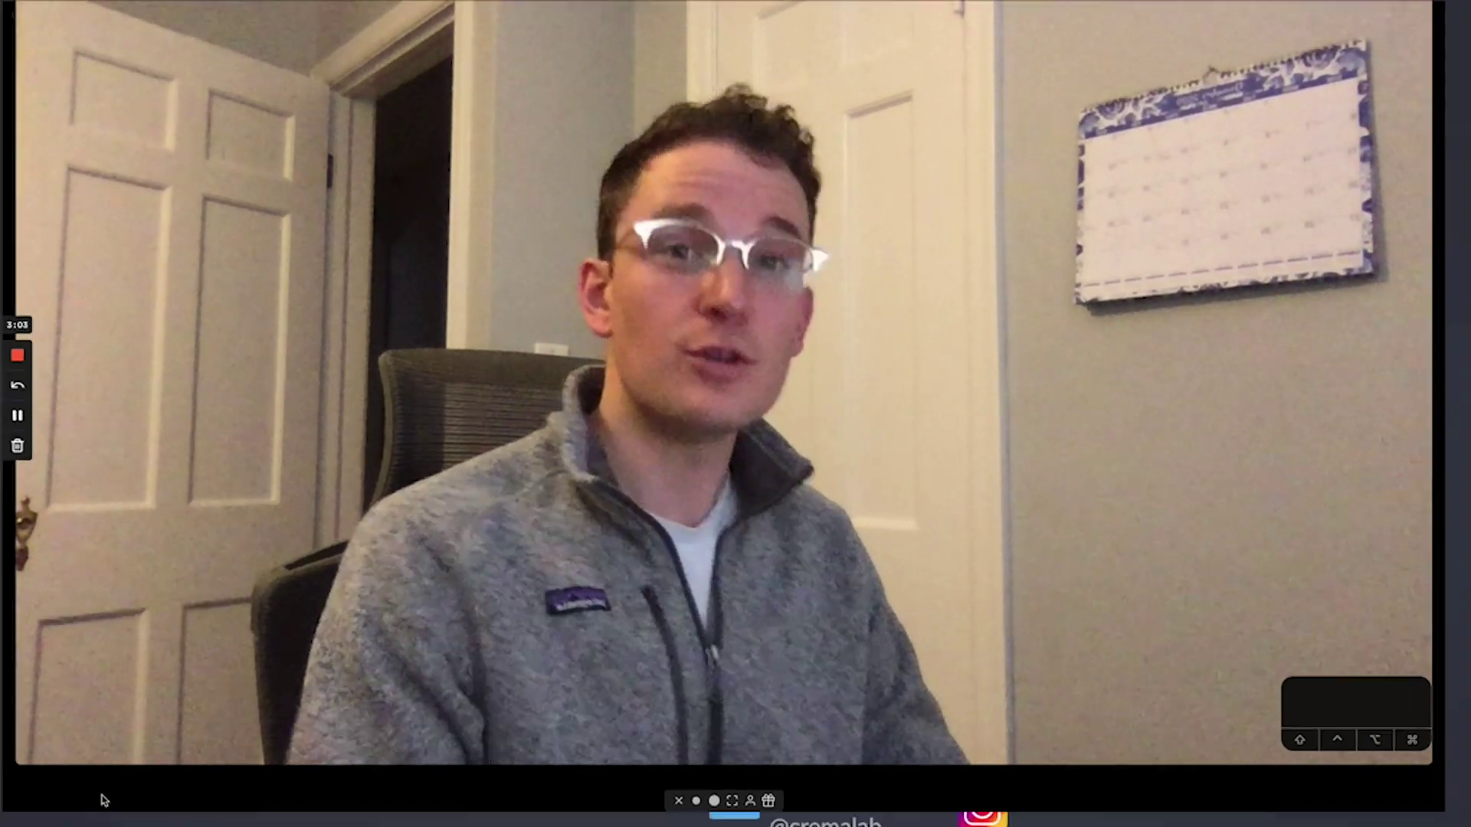